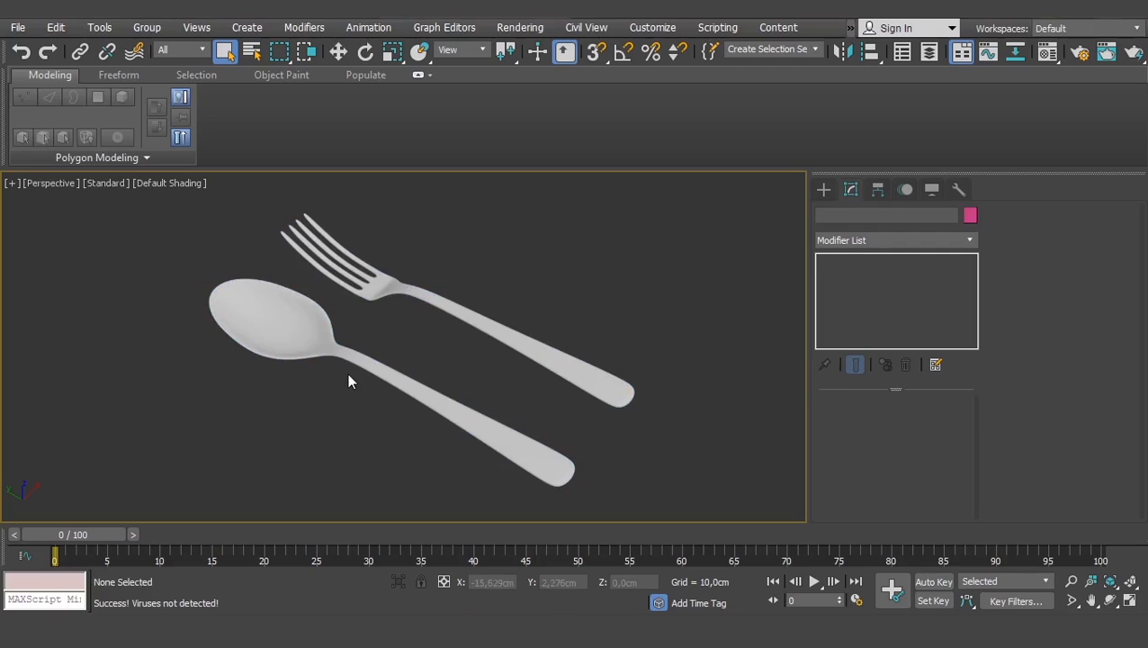
- Show edged faces (F4) and switch off TurboSmooth on both the spoon and the fork
{"action": "key", "text": "F4"}
{"action": "left_click", "coordinate": [322, 330]}
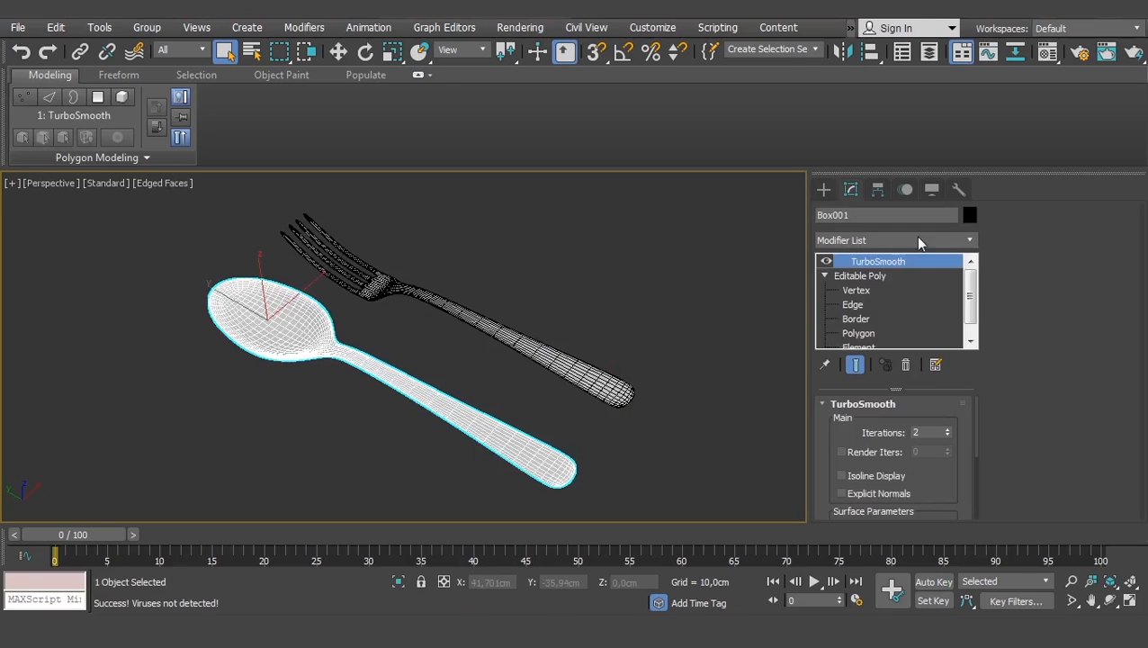
{"action": "left_click", "coordinate": [825, 262]}
{"action": "left_click", "coordinate": [450, 315]}
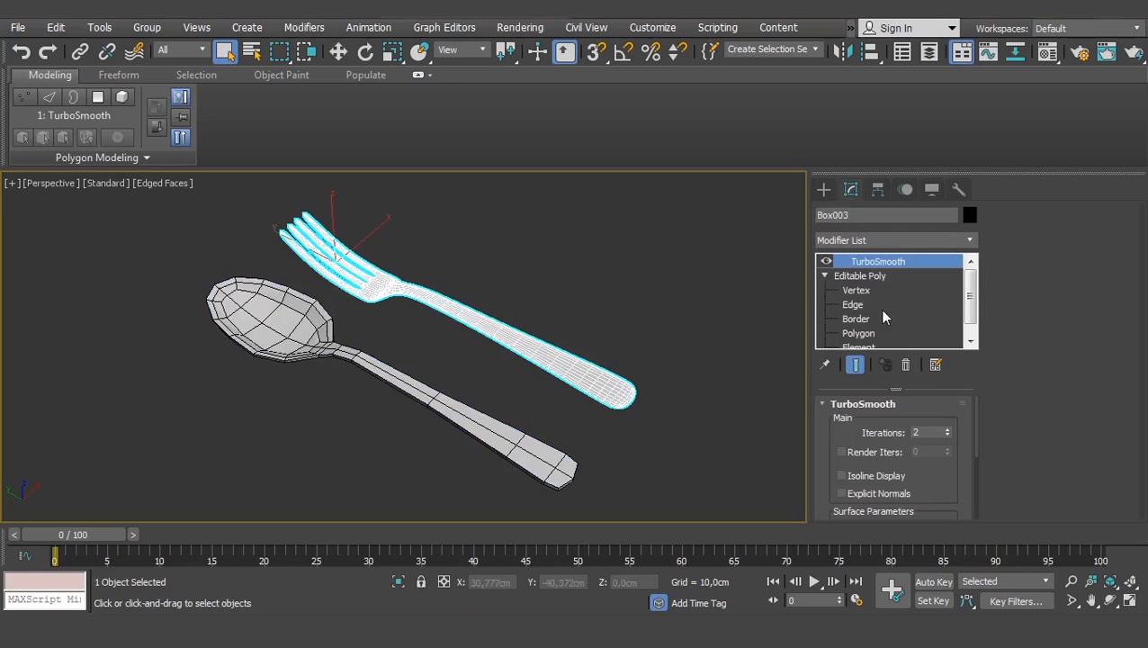
{"action": "left_click", "coordinate": [825, 262]}
{"action": "left_click", "coordinate": [595, 259]}
- Orbit around the low-poly cutlery and select both the spoon and the fork
{"action": "middle_click_drag", "start_coordinate": [194, 380], "coordinate": [226, 378]}
{"action": "scroll", "coordinate": [226, 379], "scroll_direction": "up", "scroll_amount": 5}
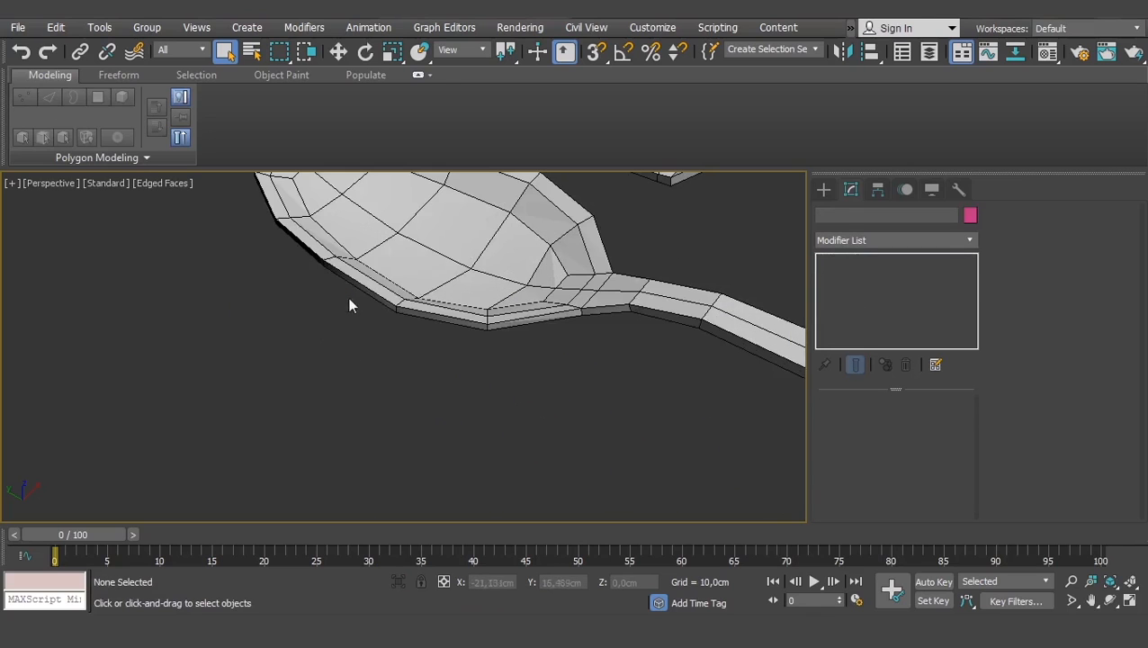
{"action": "left_click", "coordinate": [436, 257]}
{"action": "scroll", "coordinate": [468, 259], "scroll_direction": "down", "scroll_amount": 6}
{"action": "middle_click_drag", "start_coordinate": [446, 384], "coordinate": [522, 412], "text": "alt"}
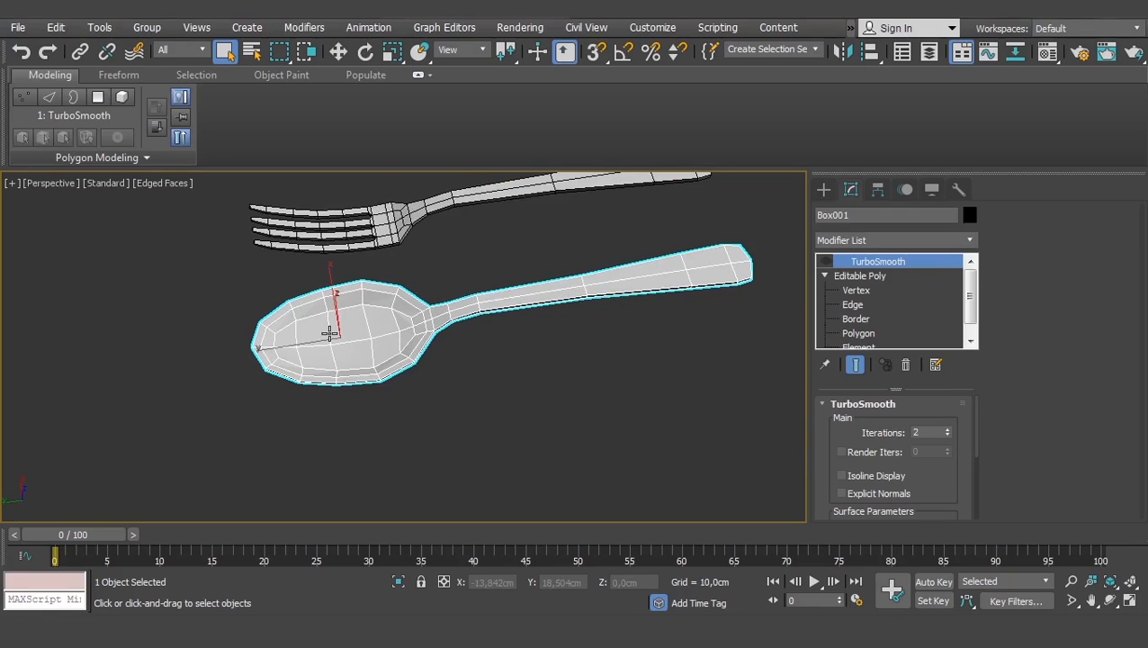
{"action": "middle_click_drag", "start_coordinate": [396, 352], "coordinate": [330, 371], "text": "alt"}
{"action": "scroll", "coordinate": [330, 371], "scroll_direction": "down", "scroll_amount": 2}
{"action": "left_click_drag", "start_coordinate": [535, 266], "coordinate": [330, 483]}
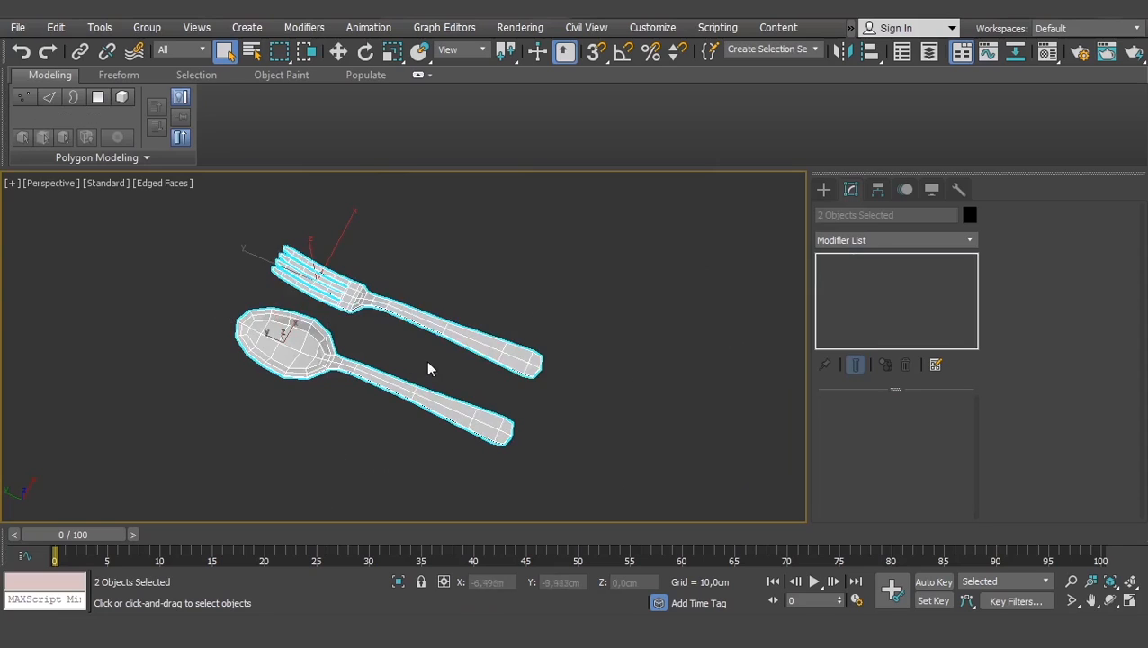
{"action": "middle_click_drag", "start_coordinate": [402, 344], "coordinate": [318, 338], "text": "alt"}
{"action": "scroll", "coordinate": [317, 338], "scroll_direction": "up", "scroll_amount": 4}
{"action": "scroll", "coordinate": [448, 287], "scroll_direction": "down", "scroll_amount": 4}
{"action": "middle_click_drag", "start_coordinate": [447, 287], "coordinate": [411, 349]}
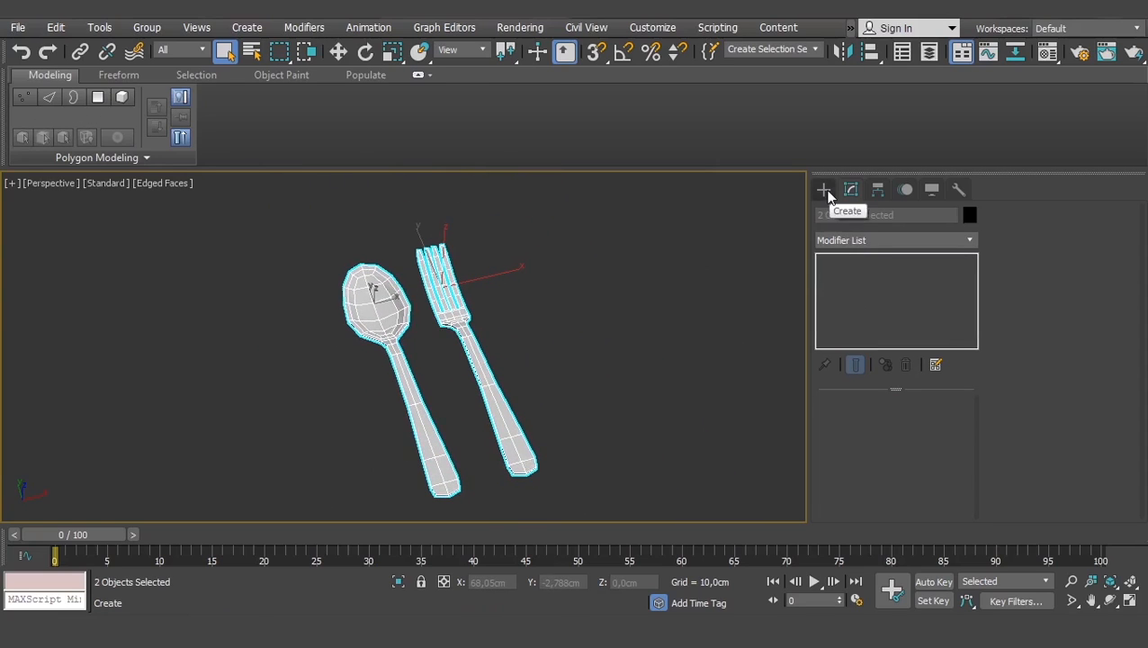
- Re-enable TurboSmooth on the fork and then on the spoon
{"action": "left_click", "coordinate": [523, 351]}
{"action": "left_click", "coordinate": [477, 365]}
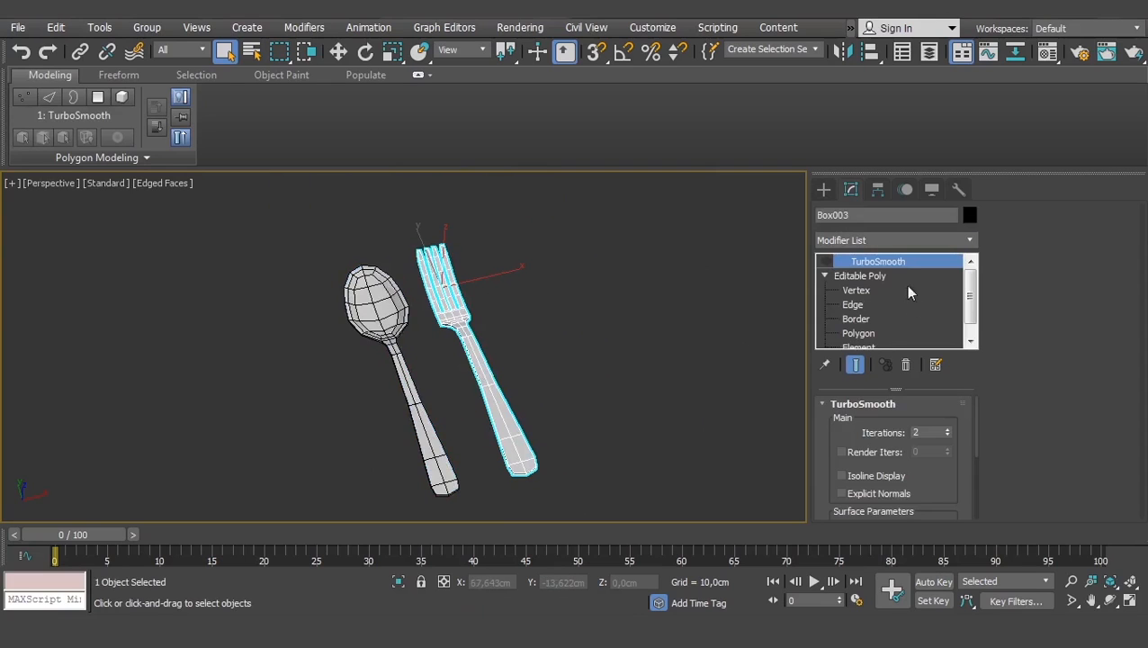
{"action": "left_click", "coordinate": [829, 262]}
{"action": "left_click", "coordinate": [362, 309]}
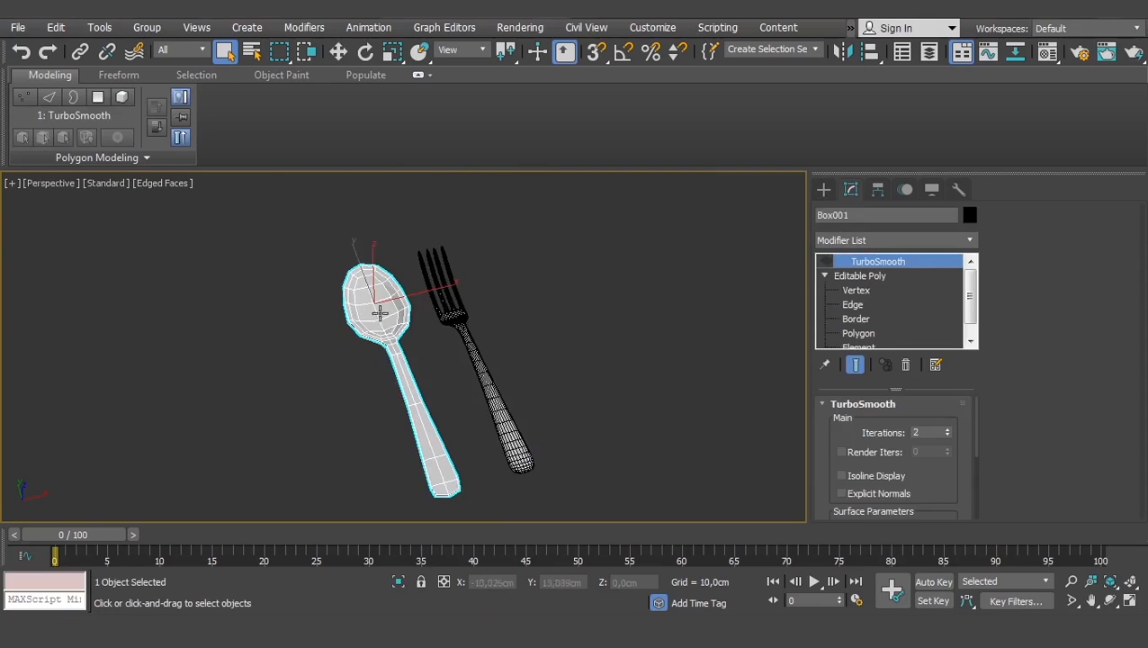
{"action": "left_click", "coordinate": [829, 262]}
{"action": "left_click", "coordinate": [544, 303]}
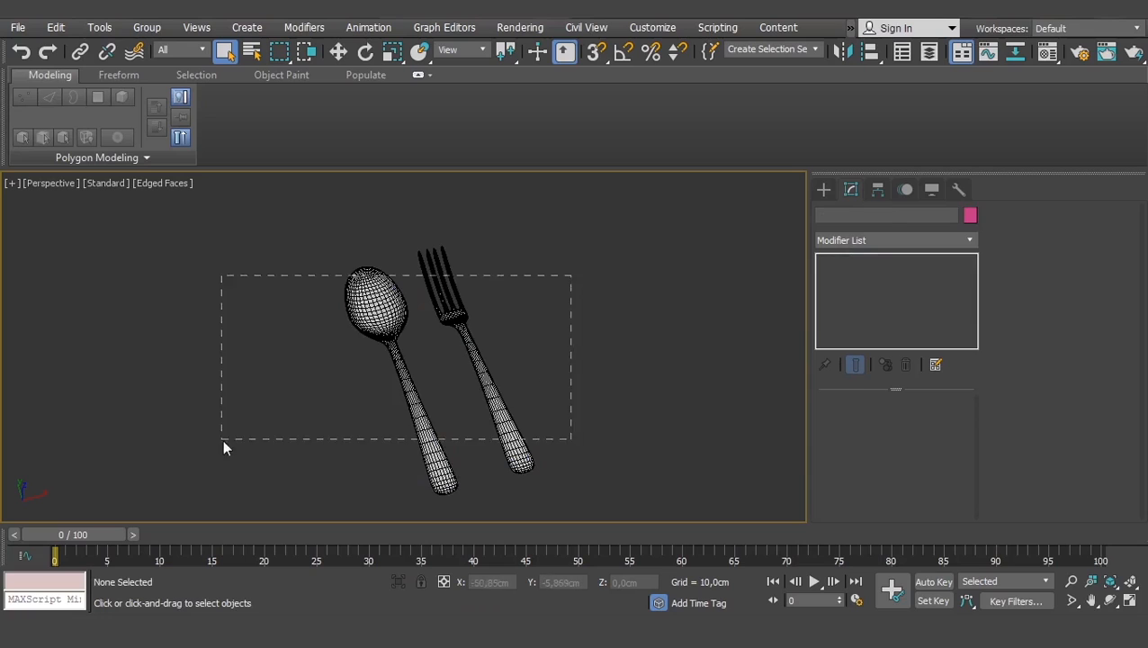
- Move the spoon and fork together up and to the right
{"action": "left_click_drag", "start_coordinate": [222, 439], "coordinate": [223, 440]}
{"action": "key", "text": "w"}
{"action": "left_click_drag", "start_coordinate": [492, 345], "coordinate": [709, 279]}
{"action": "left_click", "coordinate": [500, 363]}
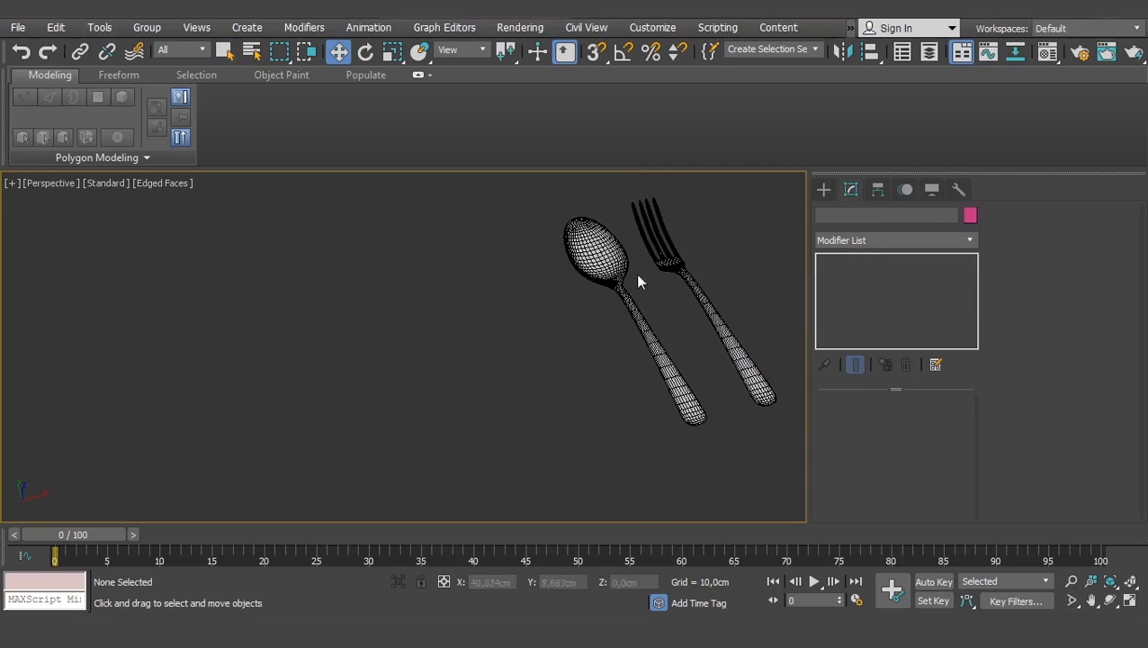
- Return the viewport to smooth shading without the edge overlay (F4)
{"action": "left_click", "coordinate": [610, 270]}
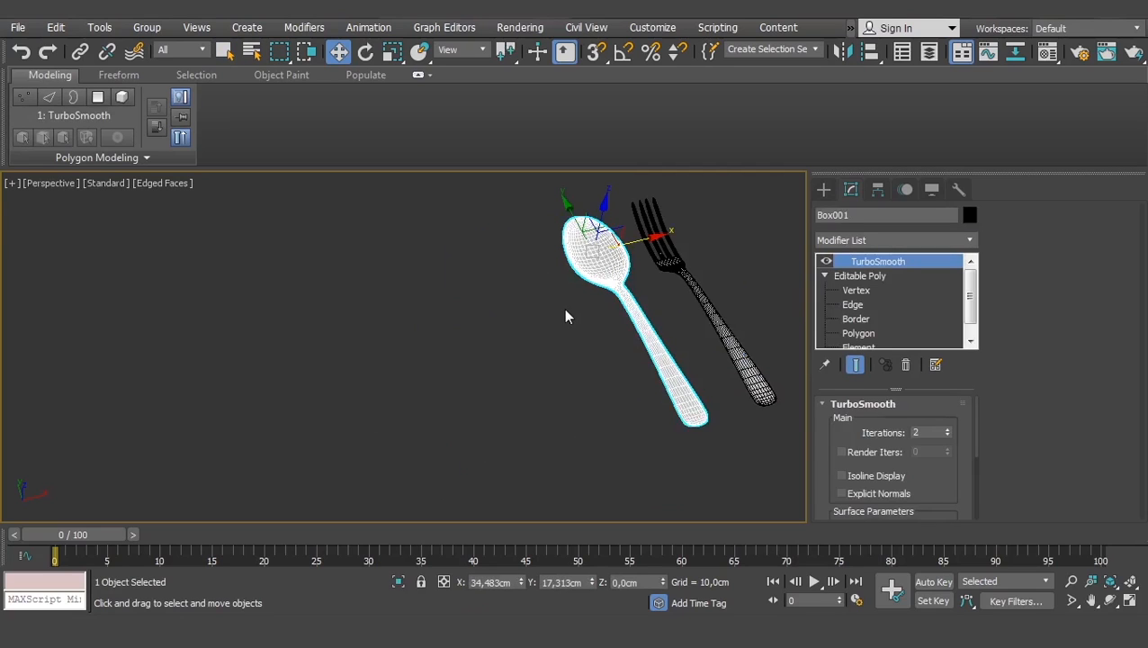
{"action": "middle_click_drag", "start_coordinate": [415, 378], "coordinate": [566, 383], "text": "alt"}
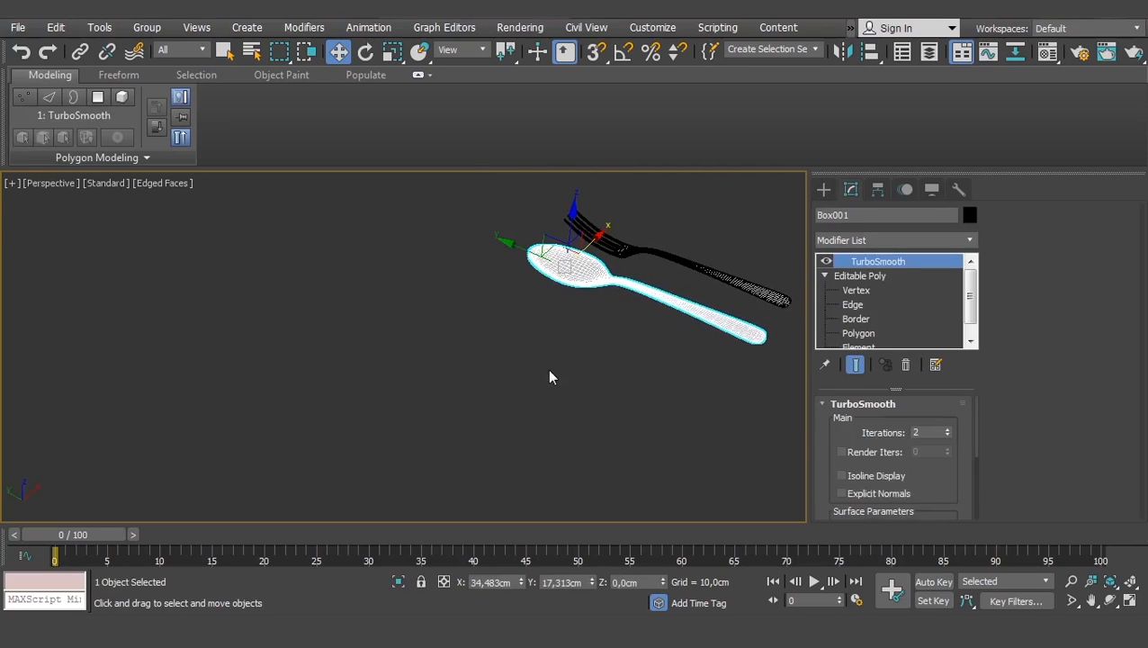
{"action": "left_click", "coordinate": [547, 370]}
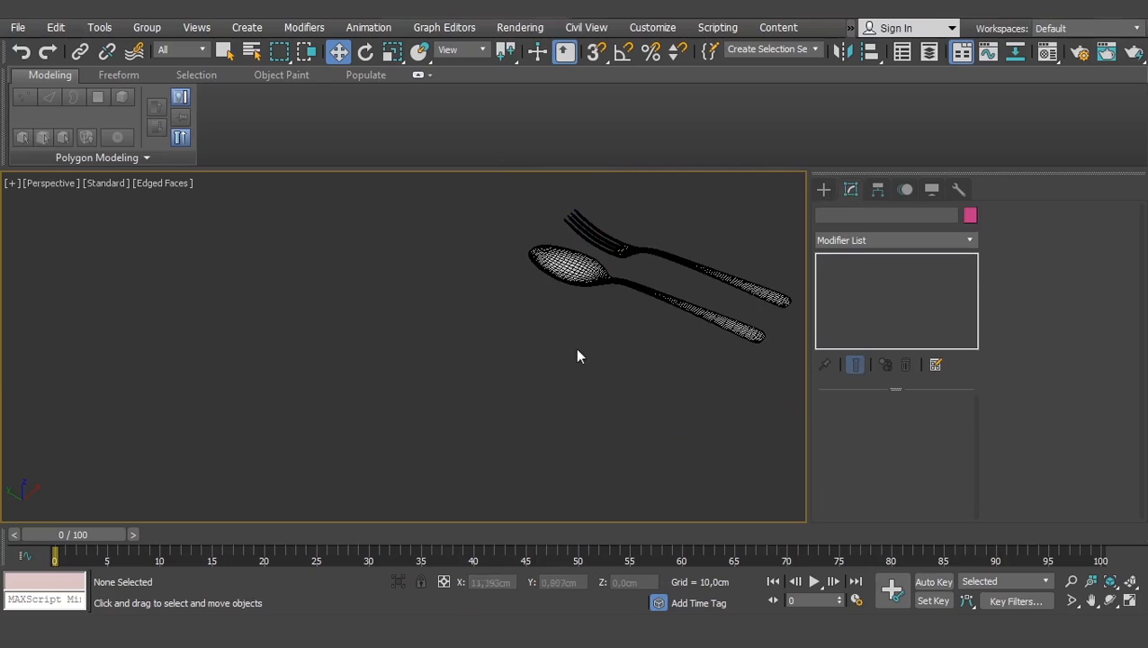
{"action": "key", "text": "F4"}
{"action": "scroll", "coordinate": [634, 327], "scroll_direction": "up", "scroll_amount": 5}
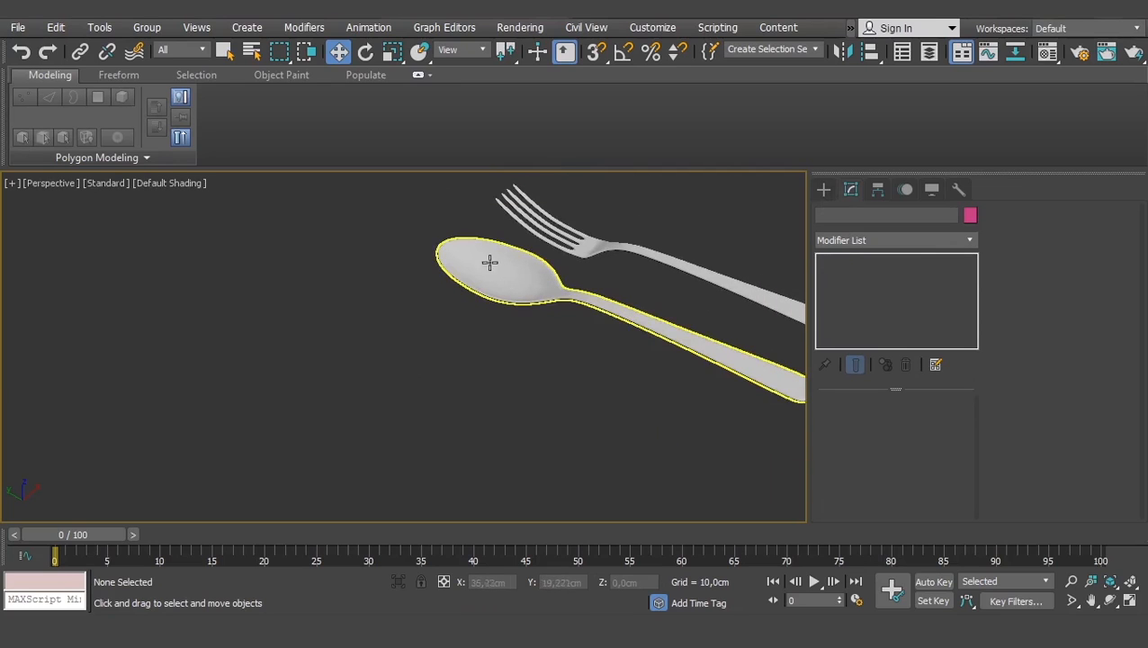
- Draw a flat box to the left of the spoon and fork
{"action": "left_click", "coordinate": [824, 188]}
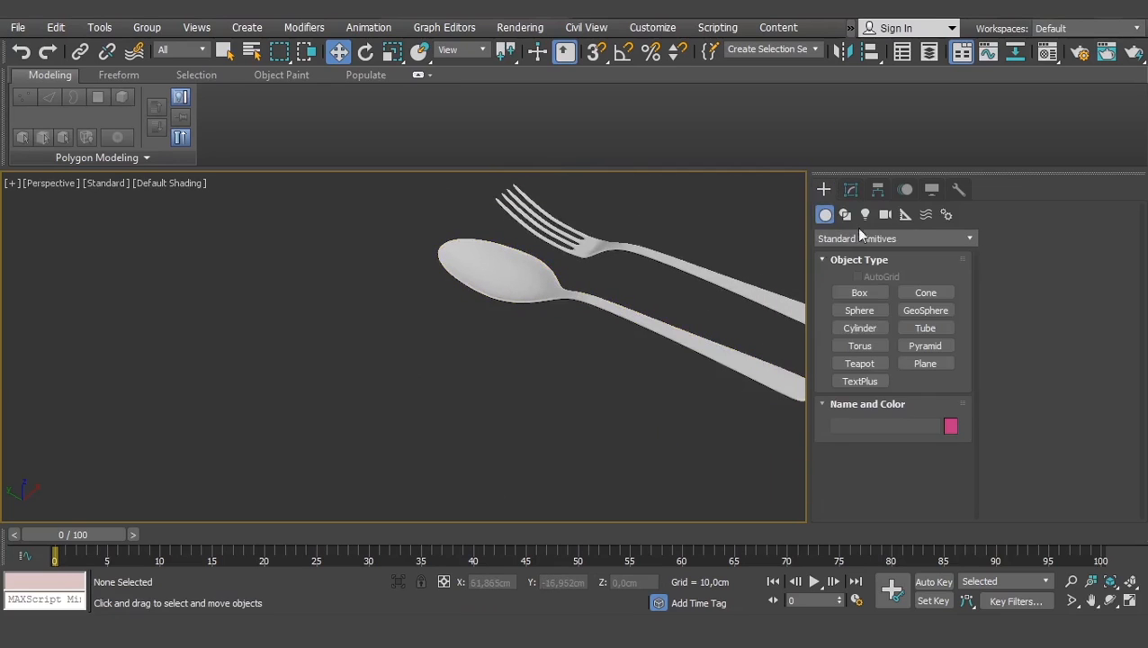
{"action": "left_click", "coordinate": [859, 292]}
{"action": "scroll", "coordinate": [507, 335], "scroll_direction": "down", "scroll_amount": 5}
{"action": "middle_click_drag", "start_coordinate": [507, 335], "coordinate": [430, 353], "text": "alt"}
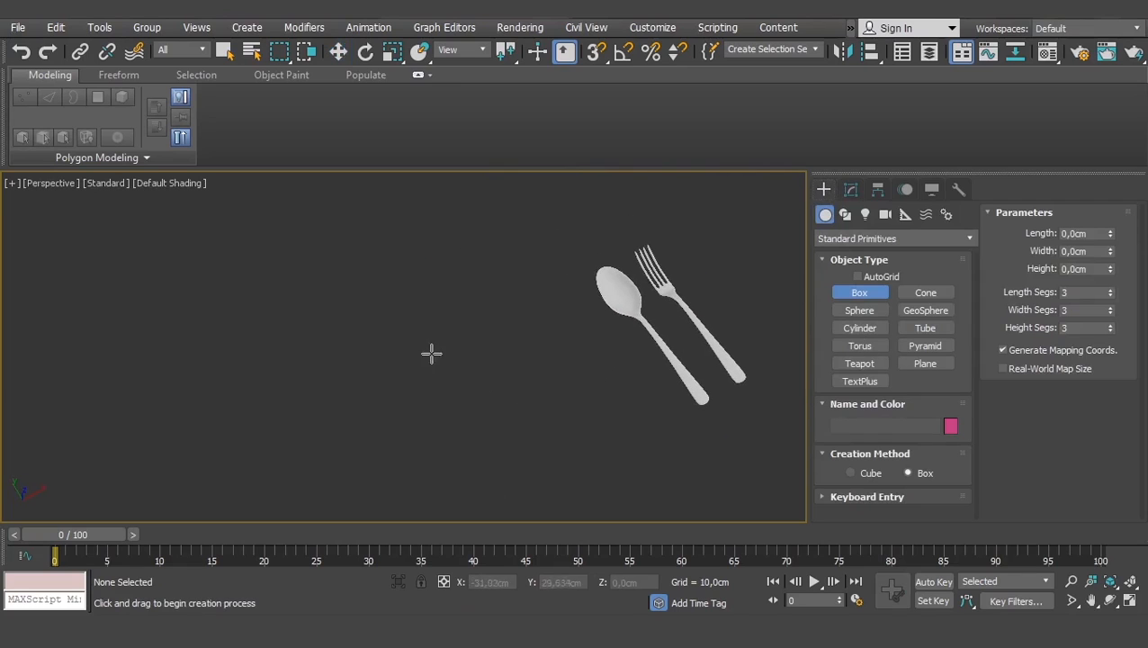
{"action": "left_click_drag", "start_coordinate": [422, 336], "coordinate": [425, 380]}
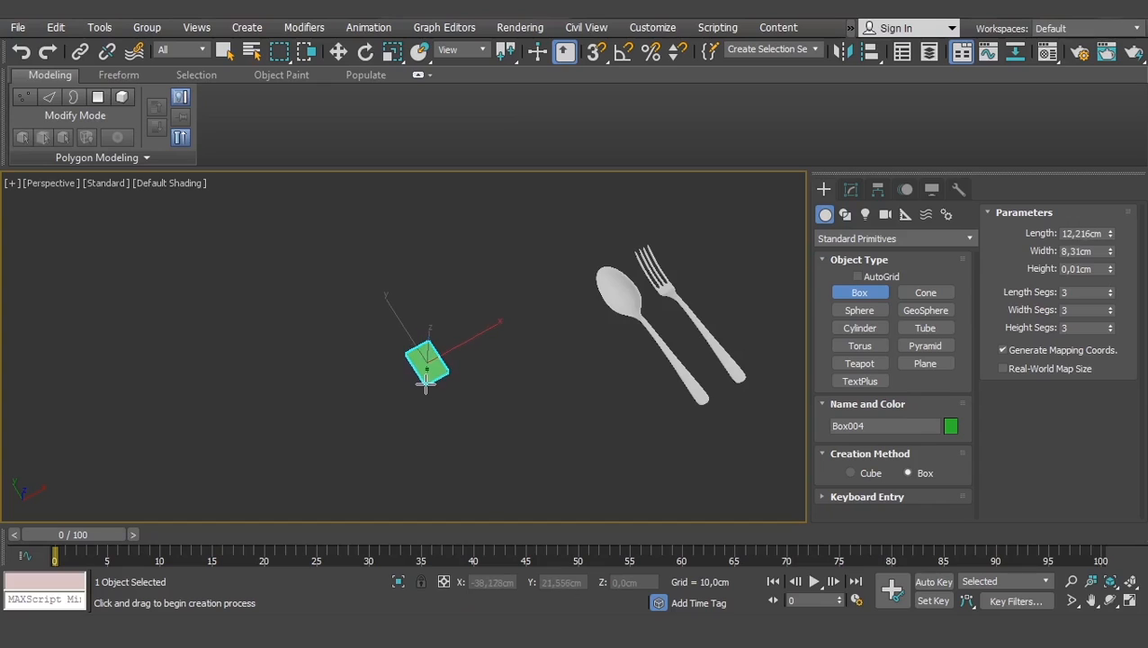
{"action": "key", "text": "w"}
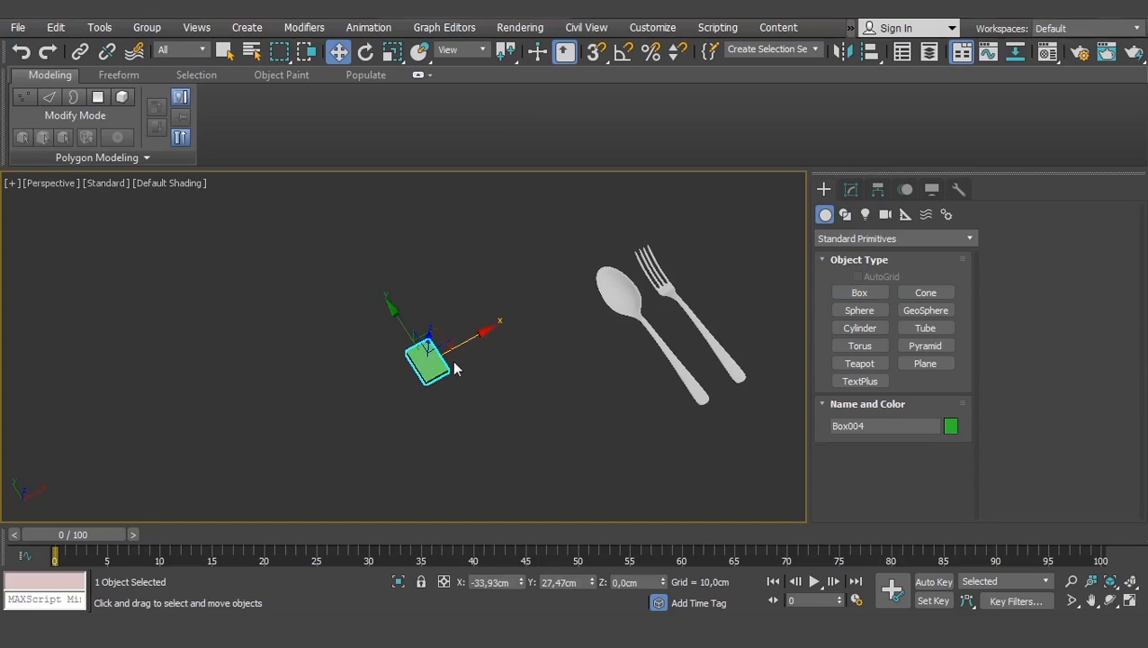
- Show the new box with edged faces and orbit to a near top-down view of it
{"action": "scroll", "coordinate": [457, 358], "scroll_direction": "up", "scroll_amount": 4}
{"action": "middle_click_drag", "start_coordinate": [455, 358], "coordinate": [504, 323], "text": "alt"}
{"action": "scroll", "coordinate": [463, 360], "scroll_direction": "up", "scroll_amount": 4}
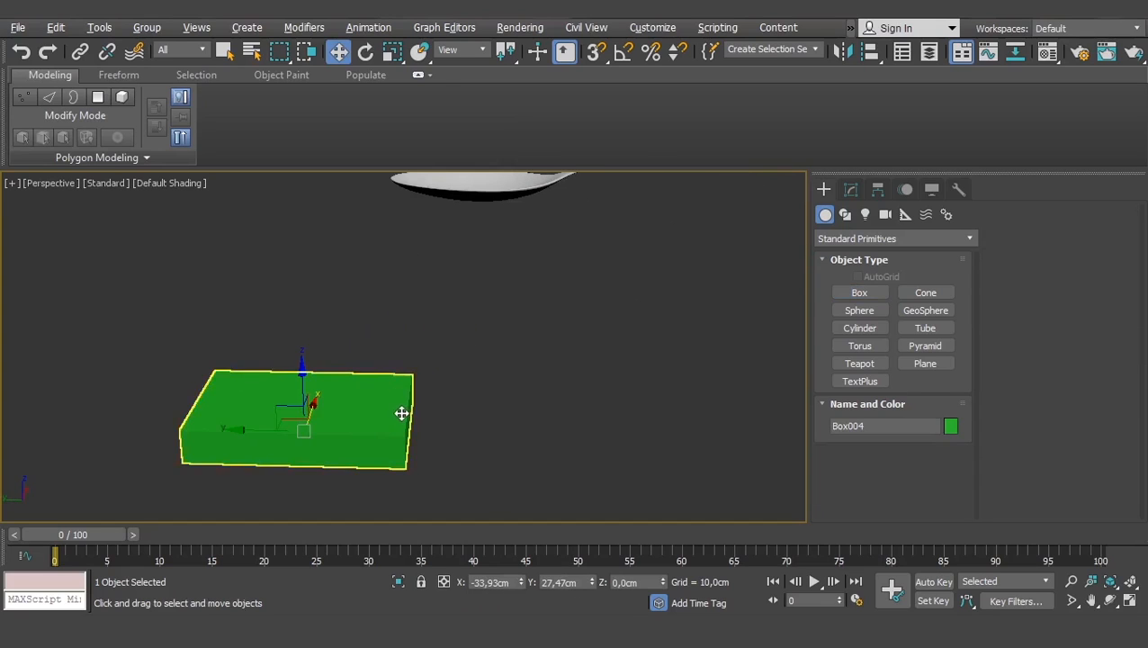
{"action": "mouse_move", "coordinate": [403, 412]}
{"action": "middle_mouse_down", "text": "alt"}
{"action": "mouse_move", "coordinate": [353, 374]}
{"action": "mouse_move", "coordinate": [455, 393]}
{"action": "middle_mouse_up", "text": "alt"}
{"action": "key", "text": "F4"}
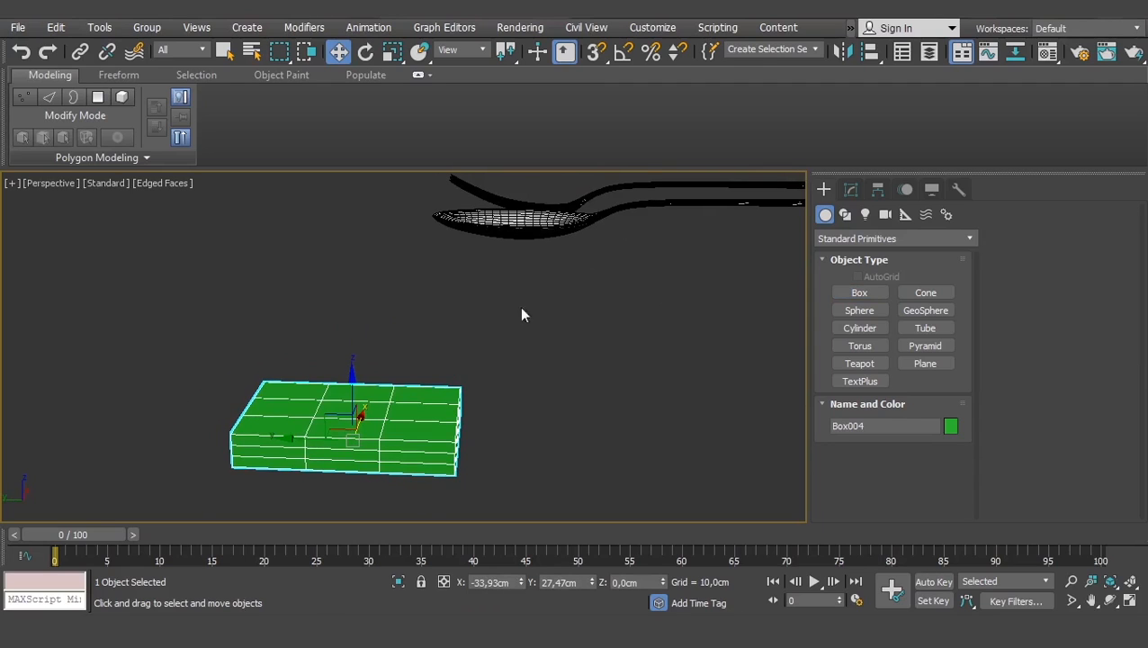
{"action": "middle_click_drag", "start_coordinate": [522, 312], "coordinate": [540, 394], "text": "alt"}
{"action": "scroll", "coordinate": [441, 432], "scroll_direction": "down", "scroll_amount": 4}
{"action": "scroll", "coordinate": [490, 410], "scroll_direction": "up", "scroll_amount": 8}
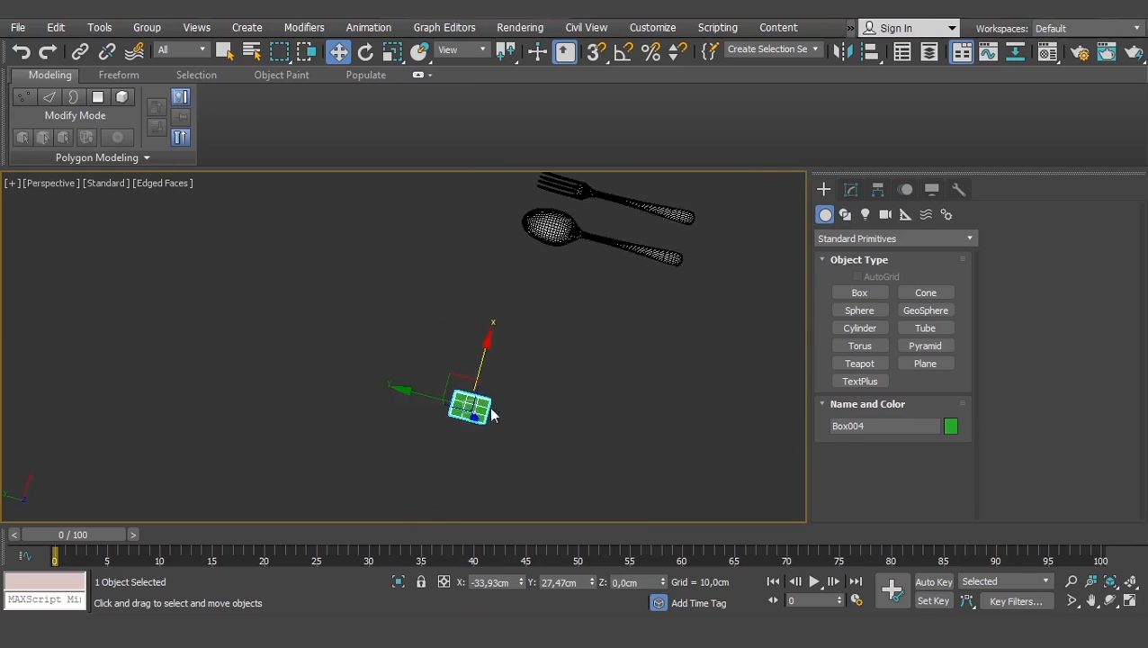
- Set Box004's segments to length 4, width 2 and height 1
{"action": "left_click", "coordinate": [850, 189]}
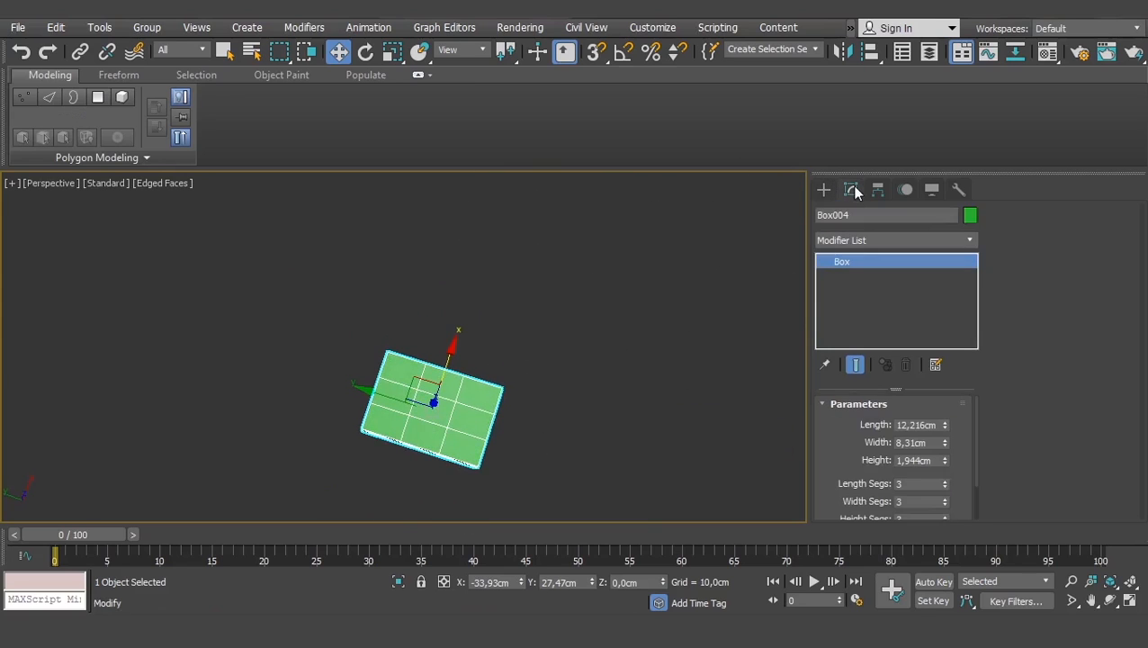
{"action": "left_click_drag", "start_coordinate": [844, 462], "coordinate": [882, 411]}
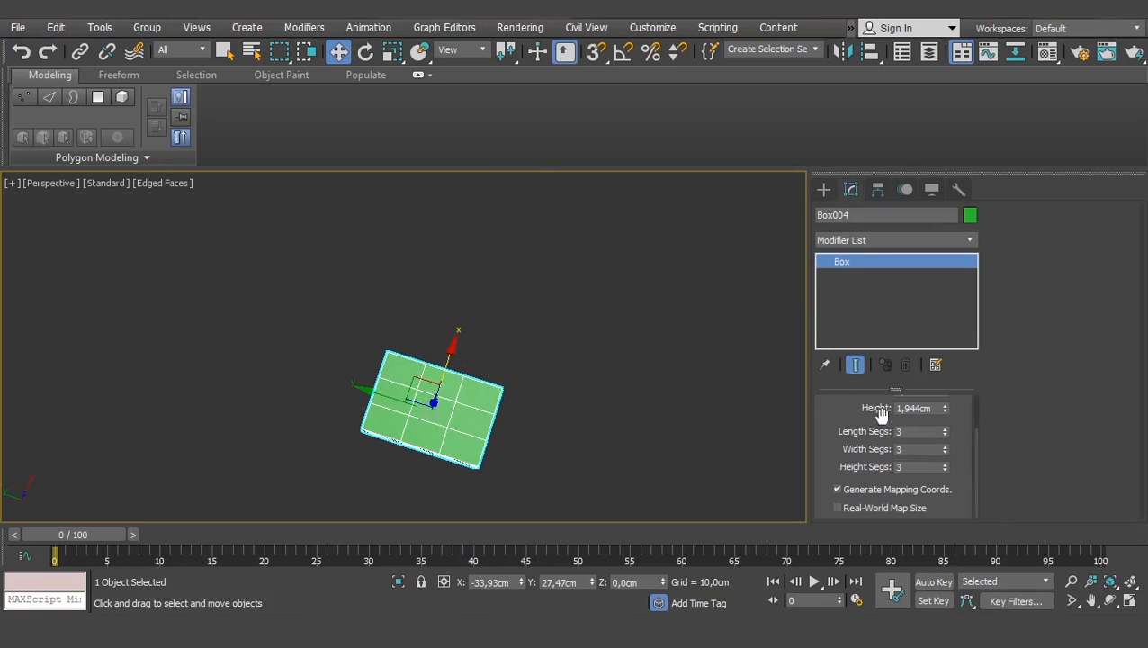
{"action": "middle_click_drag", "start_coordinate": [559, 435], "coordinate": [561, 413], "text": "alt"}
{"action": "scroll", "coordinate": [443, 450], "scroll_direction": "up", "scroll_amount": 5}
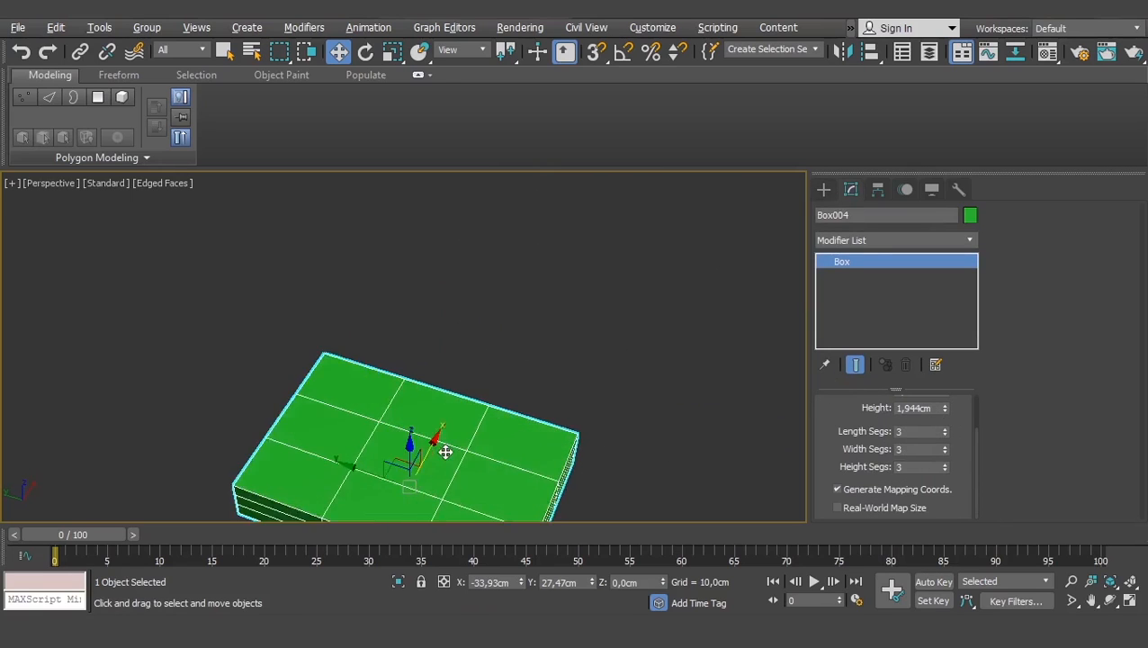
{"action": "middle_click_drag", "start_coordinate": [454, 457], "coordinate": [541, 320]}
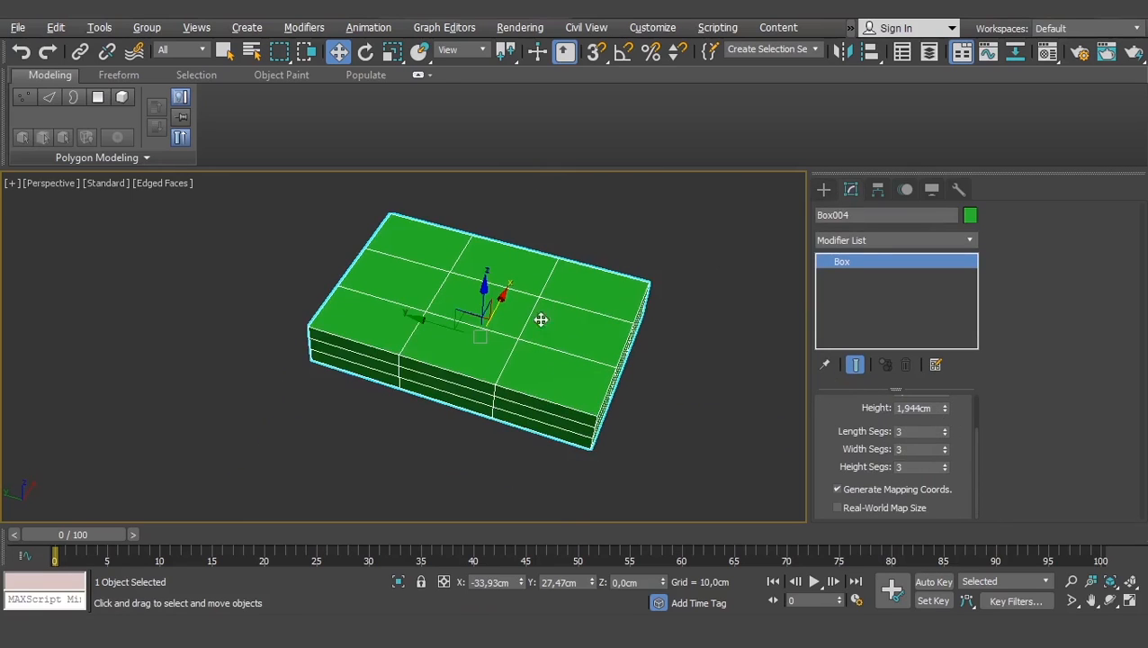
{"action": "left_click", "coordinate": [945, 471]}
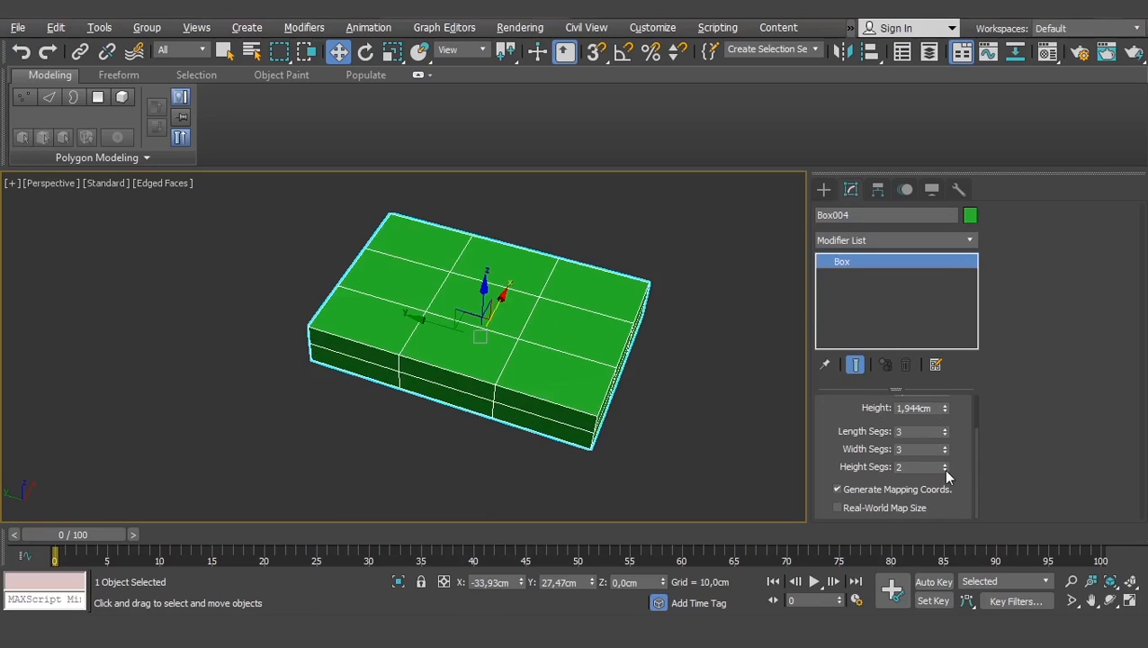
{"action": "left_click", "coordinate": [944, 469]}
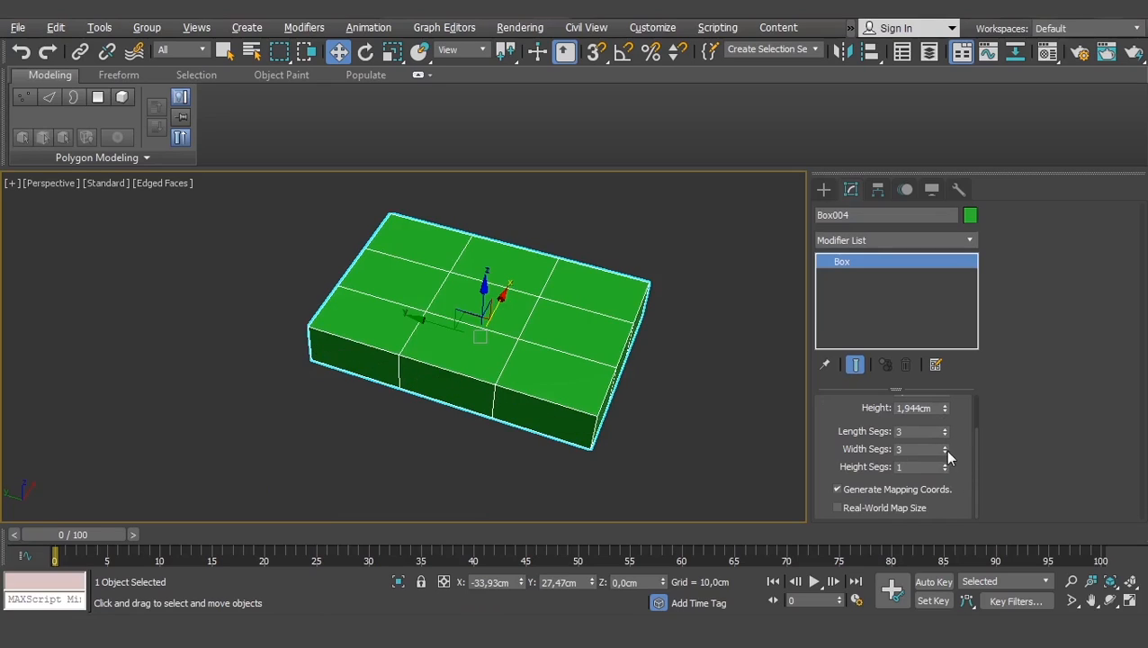
{"action": "left_click", "coordinate": [944, 452]}
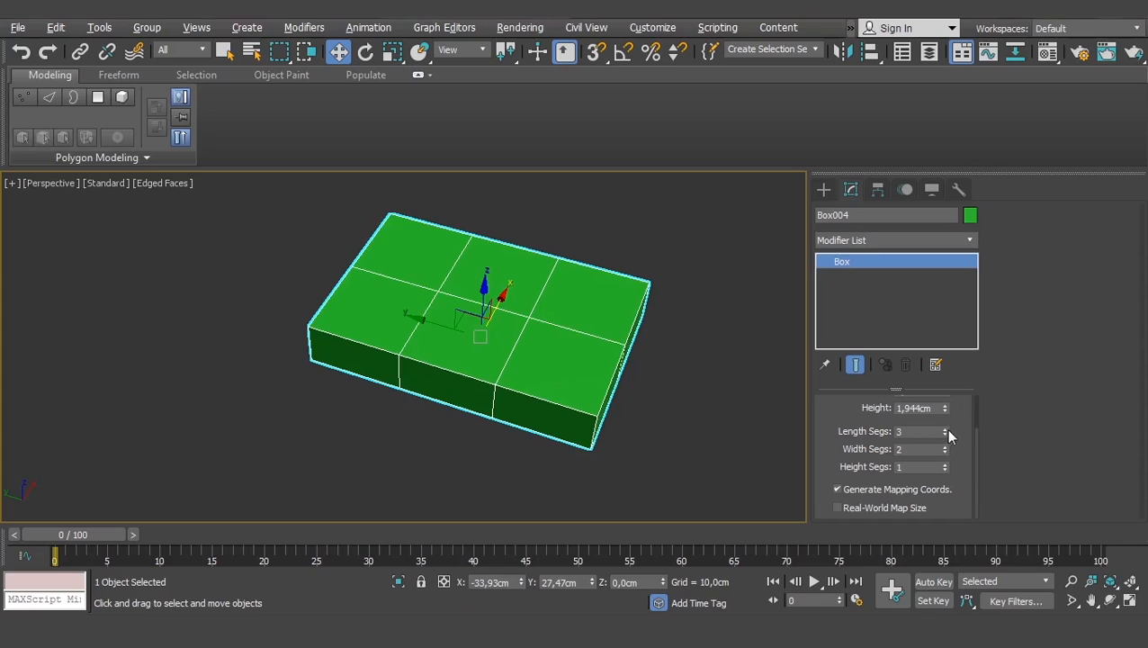
{"action": "left_click", "coordinate": [944, 431]}
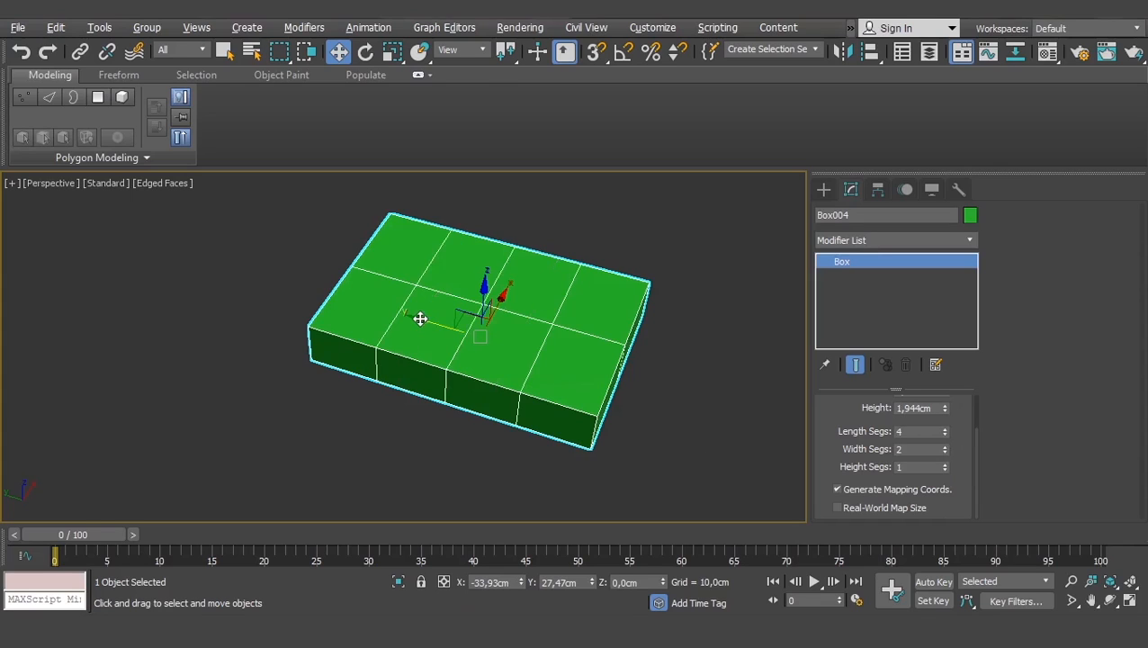
- Lower the box's Height spinner to 0,777cm
{"action": "scroll", "coordinate": [417, 320], "scroll_direction": "down", "scroll_amount": 3}
{"action": "middle_click_drag", "start_coordinate": [608, 409], "coordinate": [587, 414]}
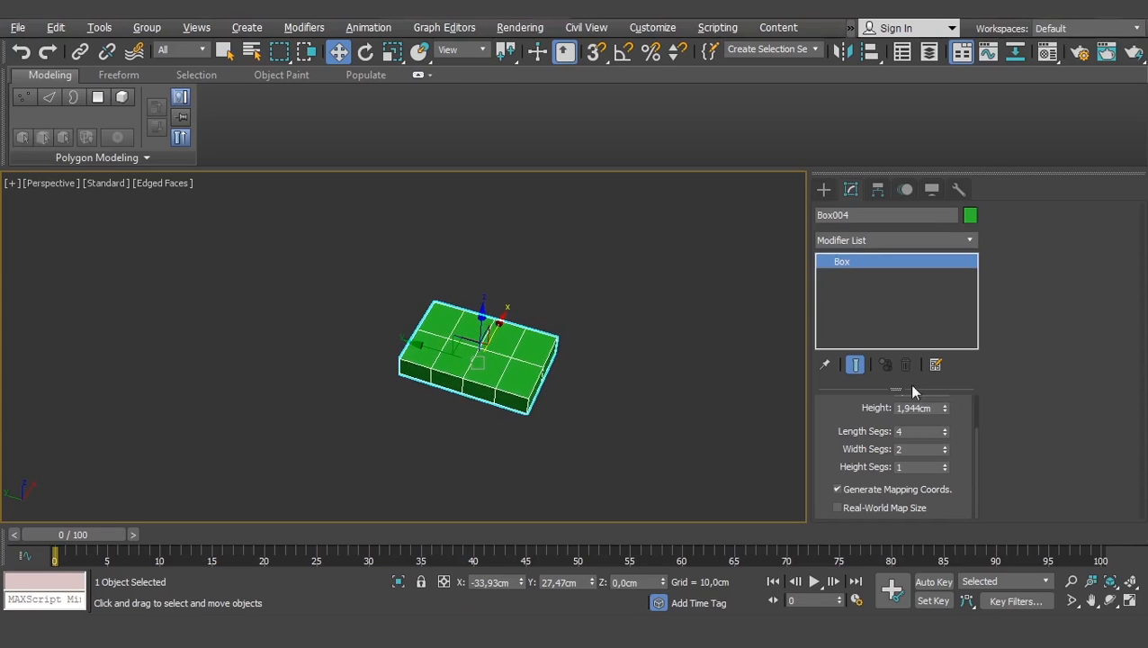
{"action": "left_click_drag", "start_coordinate": [835, 409], "coordinate": [837, 461]}
{"action": "left_click_drag", "start_coordinate": [944, 461], "coordinate": [945, 504]}
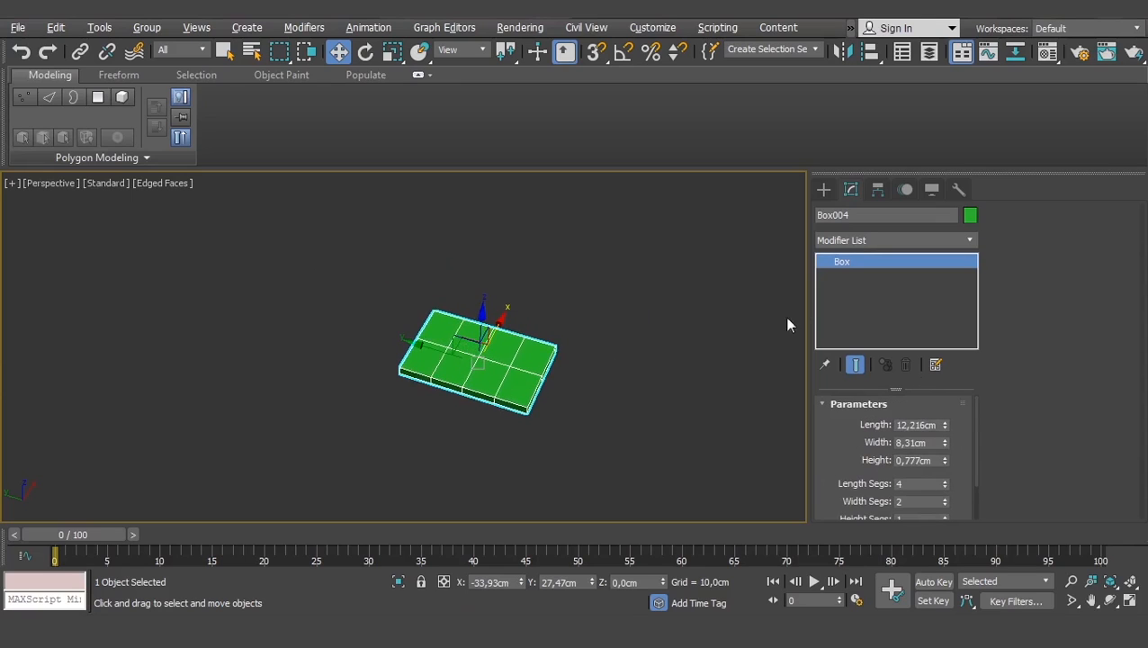
- Convert the box to an Editable Poly
{"action": "right_click", "coordinate": [836, 264]}
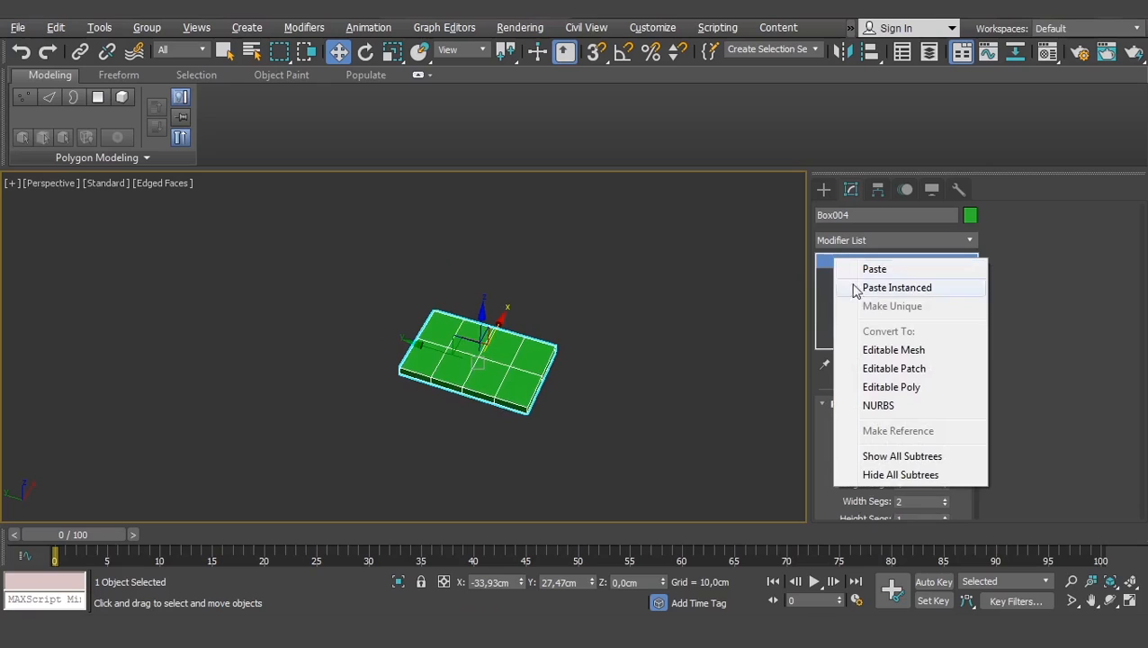
{"action": "left_click", "coordinate": [869, 385]}
{"action": "left_click", "coordinate": [477, 366]}
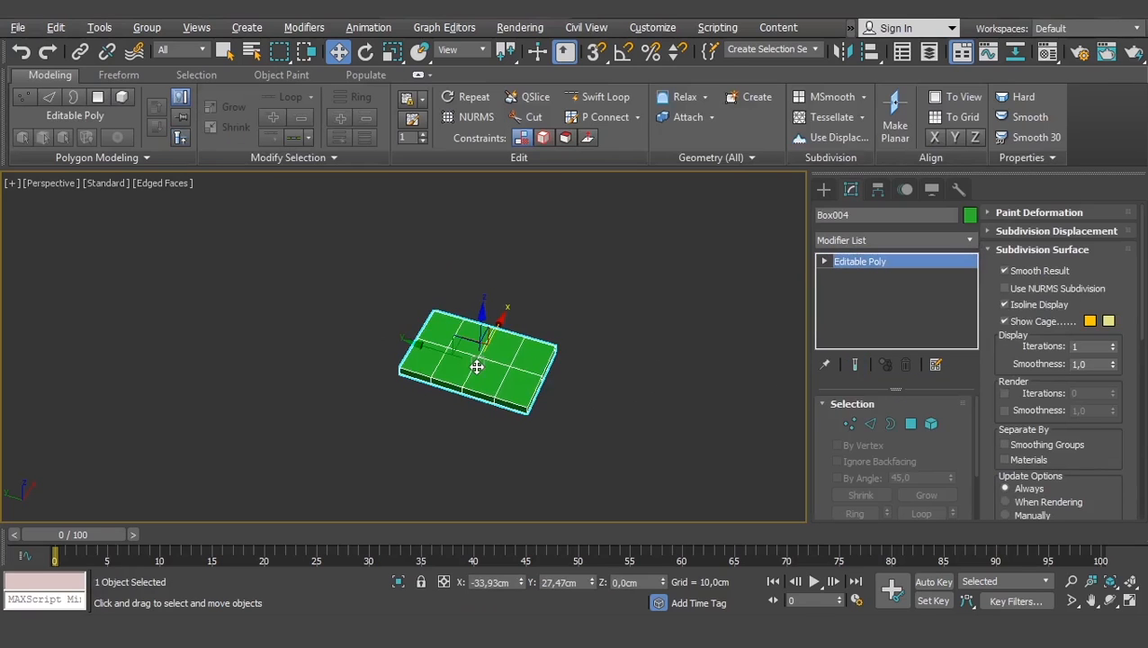
- In Top view, move the spoon and fork left toward the box
{"action": "key", "text": "t"}
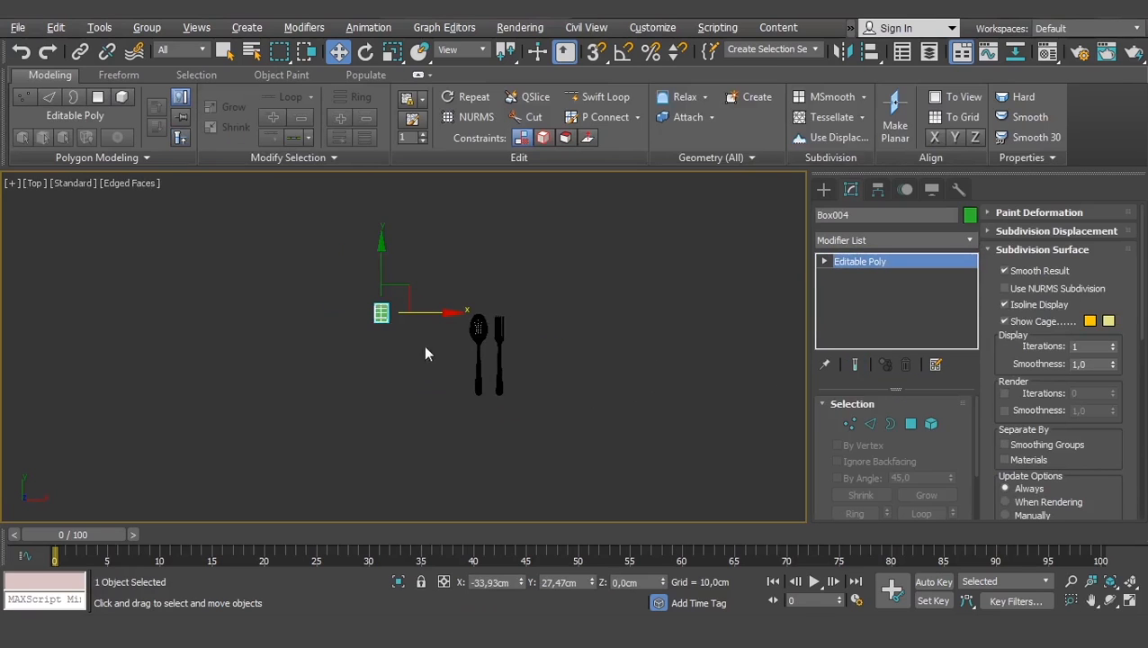
{"action": "scroll", "coordinate": [445, 309], "scroll_direction": "up", "scroll_amount": 3}
{"action": "mouse_move", "coordinate": [447, 315]}
{"action": "middle_mouse_down"}
{"action": "mouse_move", "coordinate": [386, 320]}
{"action": "mouse_move", "coordinate": [431, 331]}
{"action": "middle_mouse_up"}
{"action": "scroll", "coordinate": [400, 332], "scroll_direction": "down", "scroll_amount": 2}
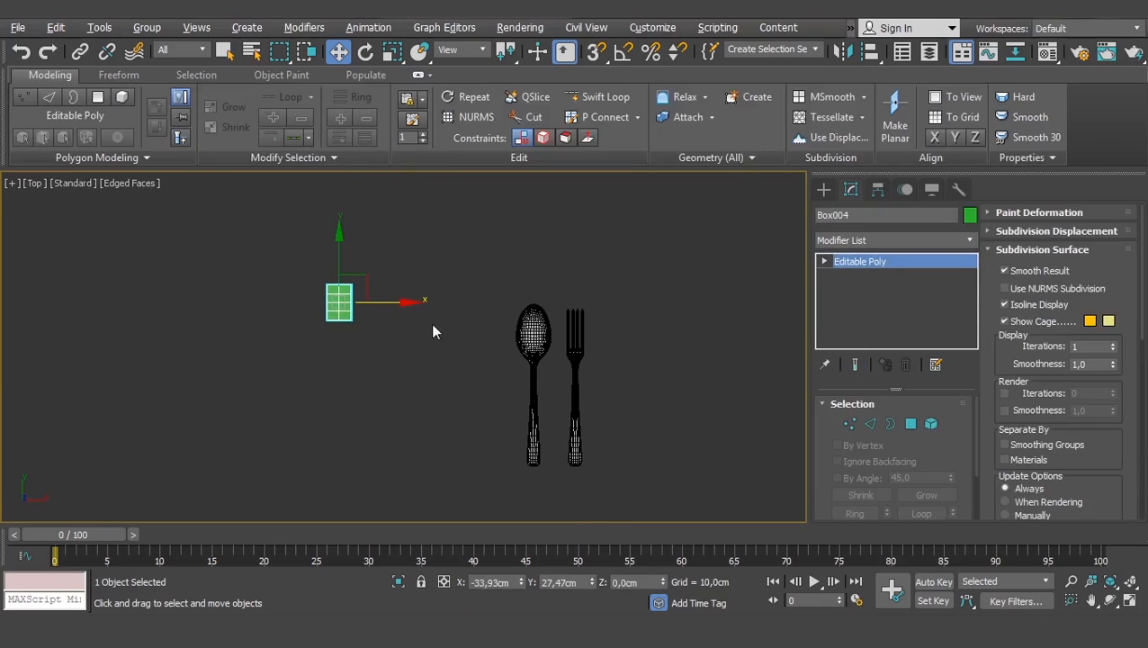
{"action": "left_click_drag", "start_coordinate": [598, 330], "coordinate": [580, 387]}
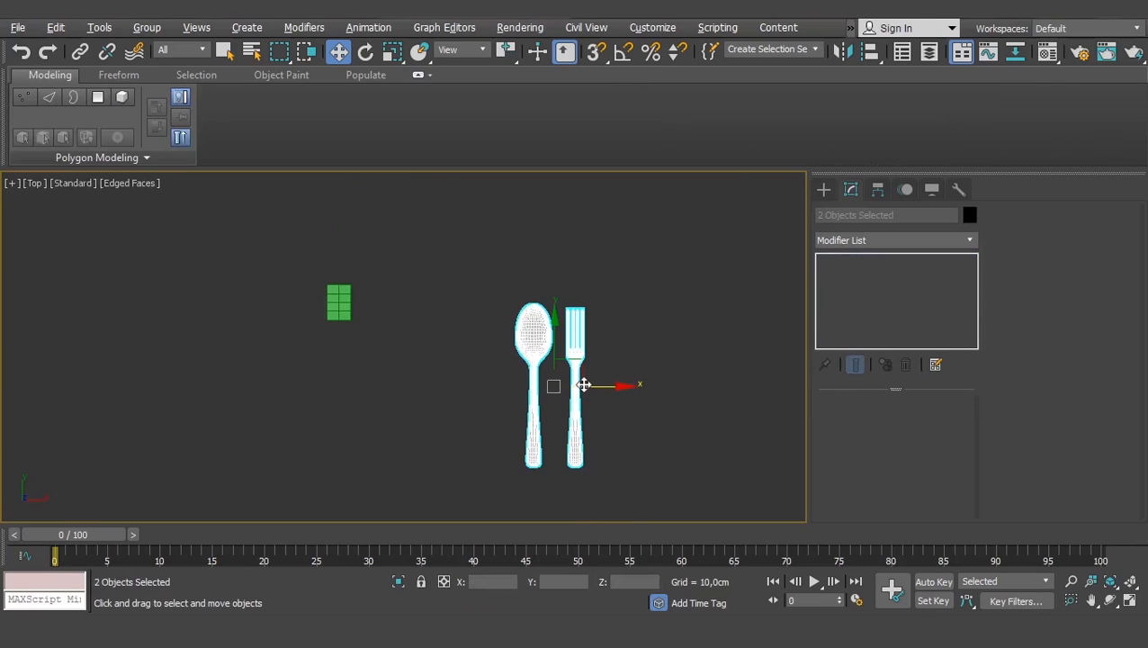
{"action": "left_click_drag", "start_coordinate": [405, 248], "coordinate": [248, 384]}
{"action": "key", "text": "ctrl+z"}
{"action": "left_click_drag", "start_coordinate": [602, 387], "coordinate": [504, 387]}
- Select the green box and recentre the top view on the objects
{"action": "left_click_drag", "start_coordinate": [397, 252], "coordinate": [259, 364]}
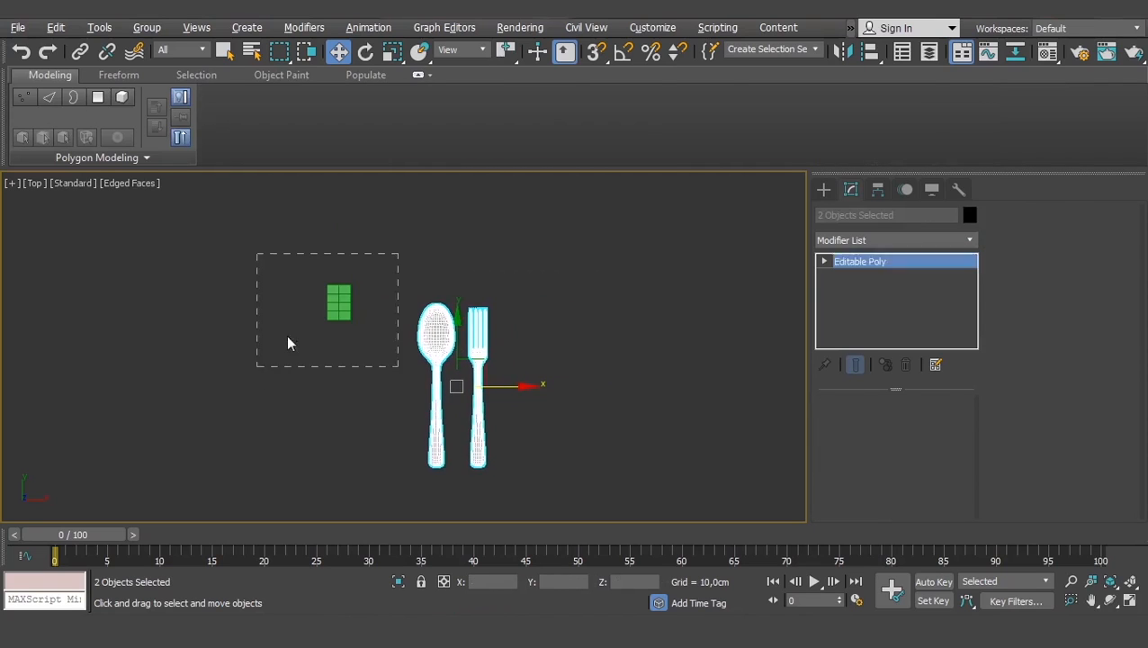
{"action": "scroll", "coordinate": [371, 308], "scroll_direction": "up", "scroll_amount": 5}
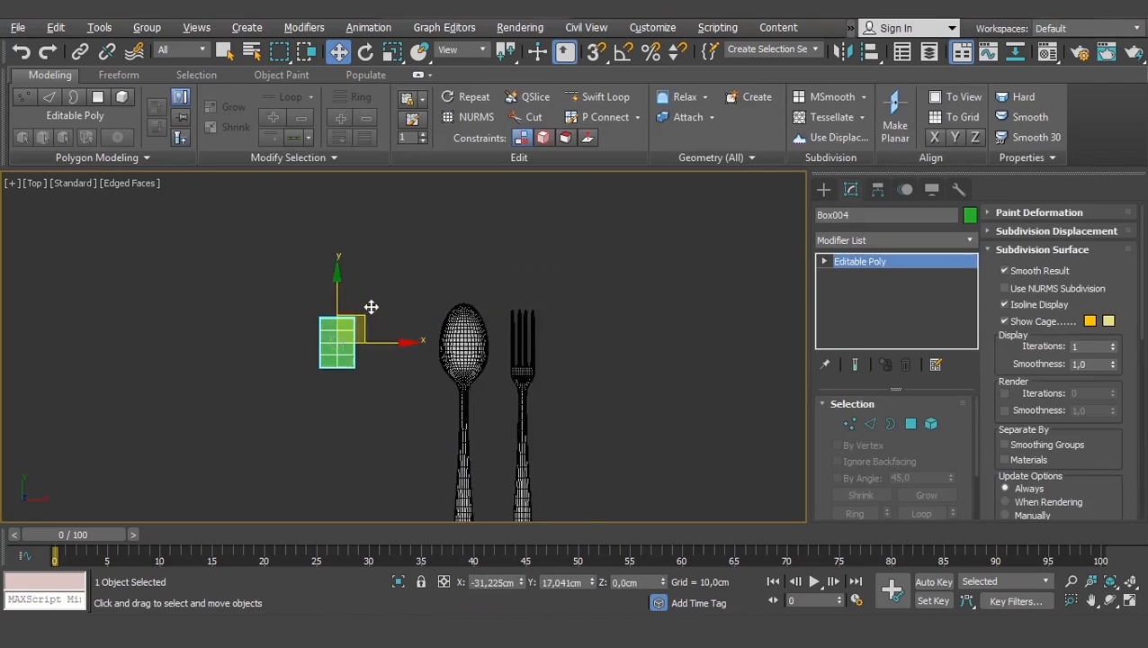
{"action": "scroll", "coordinate": [370, 306], "scroll_direction": "down", "scroll_amount": 2}
{"action": "middle_click_drag", "start_coordinate": [372, 331], "coordinate": [364, 310]}
{"action": "scroll", "coordinate": [363, 310], "scroll_direction": "up", "scroll_amount": 2}
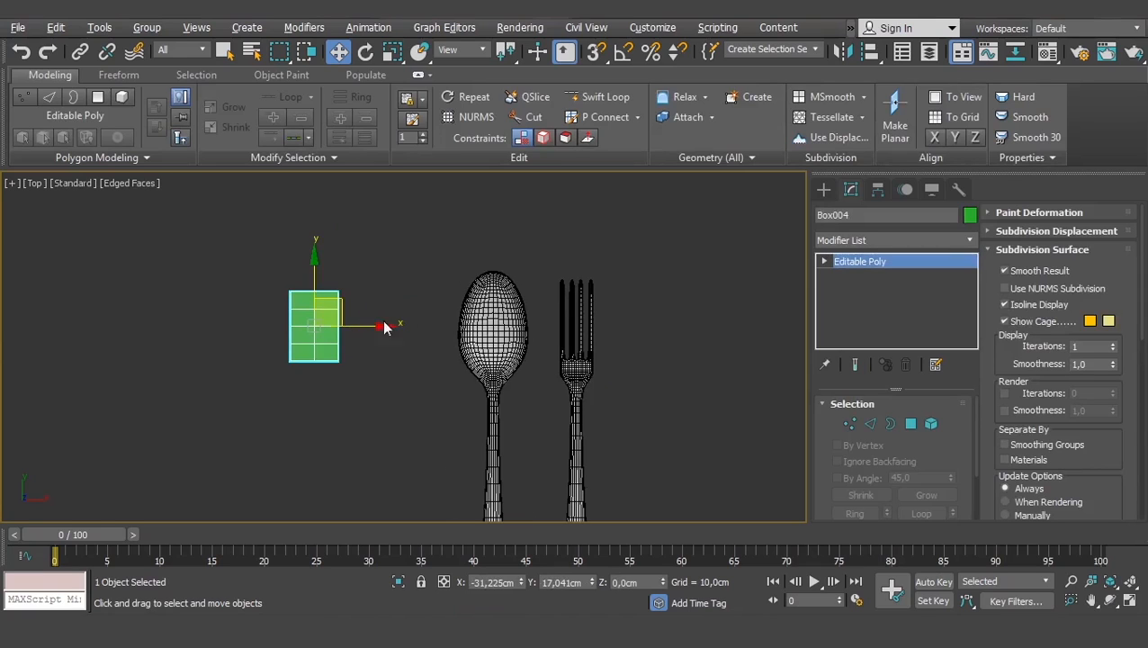
{"action": "middle_click_drag", "start_coordinate": [420, 356], "coordinate": [428, 340]}
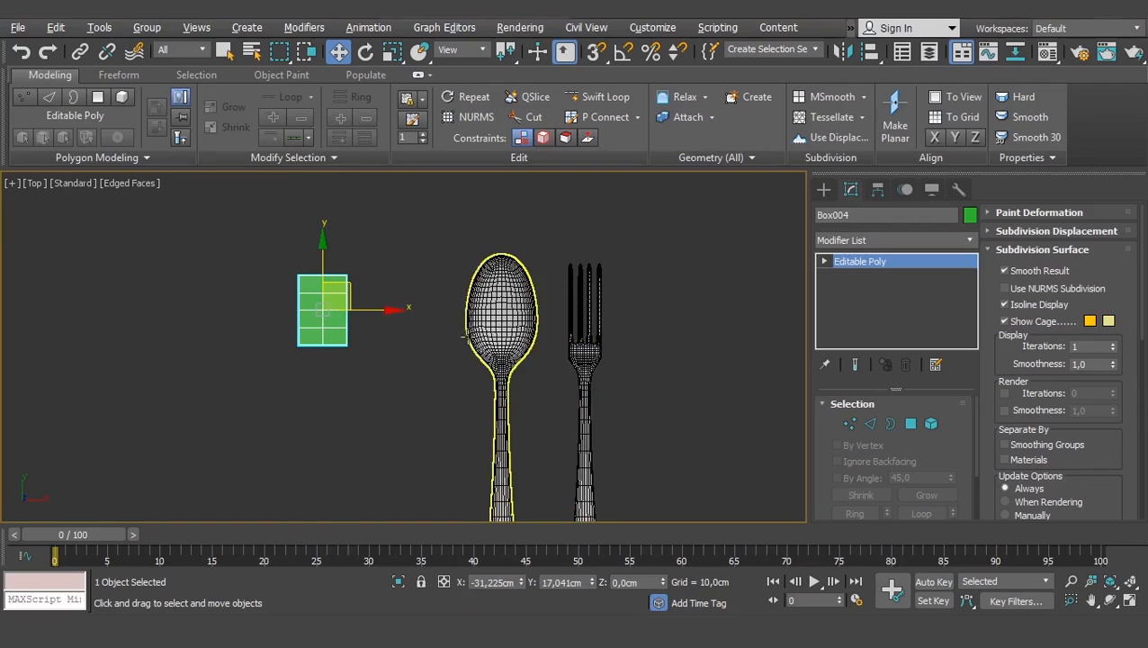
{"action": "left_click", "coordinate": [17, 28]}
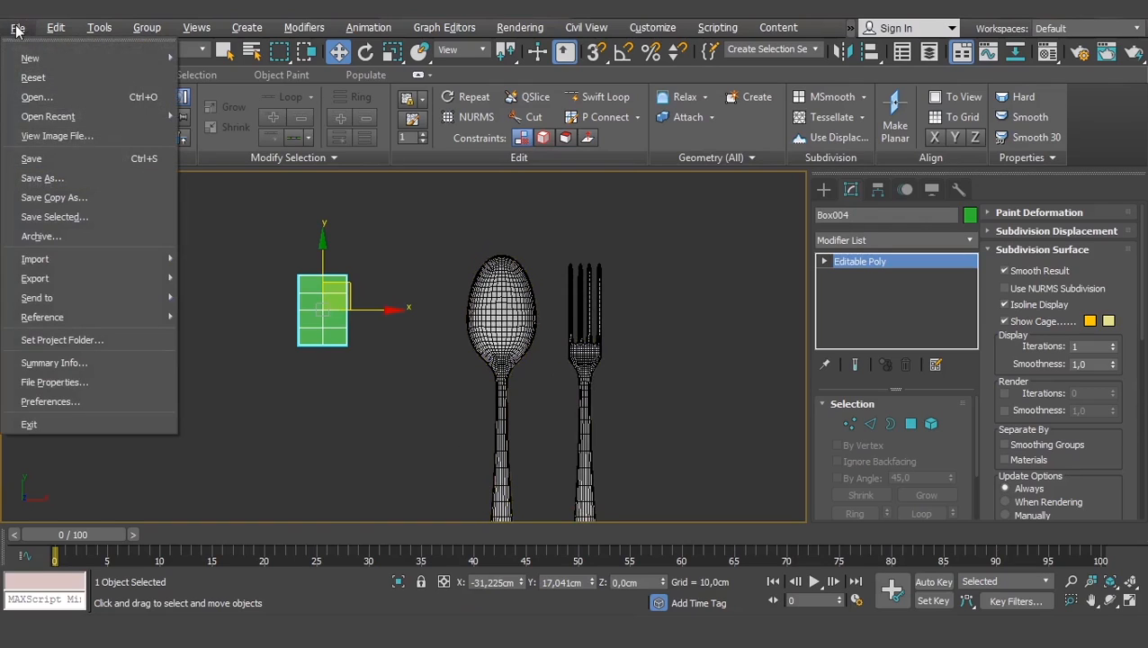
- View the realistic-fork-spoon reference JPG from KOMGRAF1 in an image viewer
{"action": "left_click", "coordinate": [81, 136]}
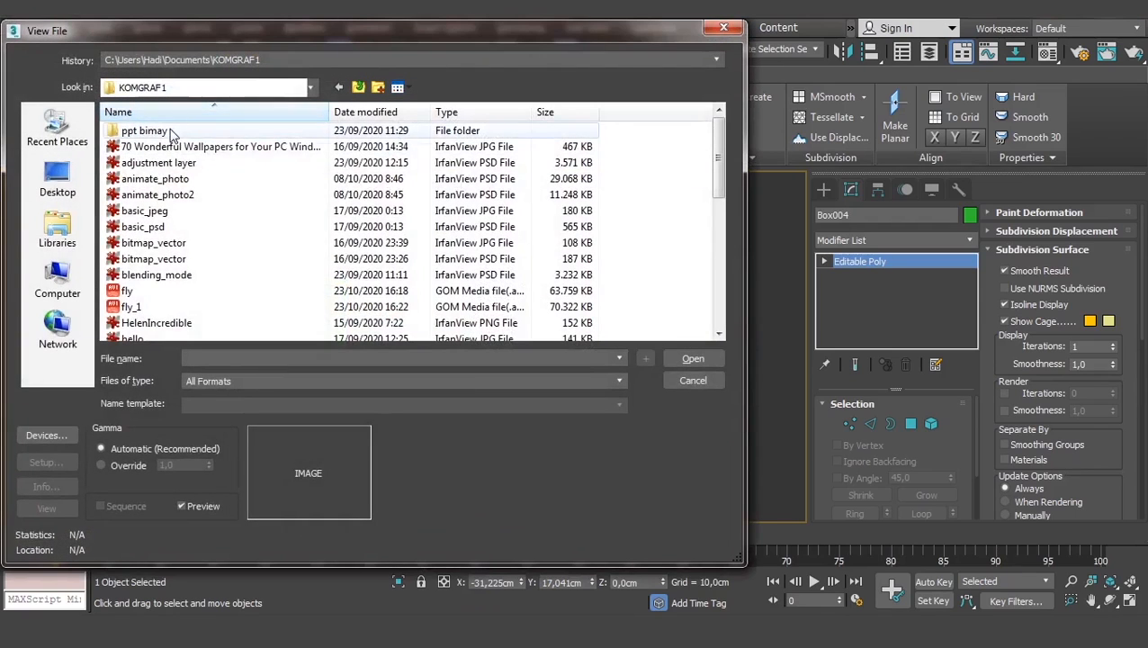
{"action": "left_click", "coordinate": [151, 276]}
{"action": "scroll", "coordinate": [151, 277], "scroll_direction": "down", "scroll_amount": 10}
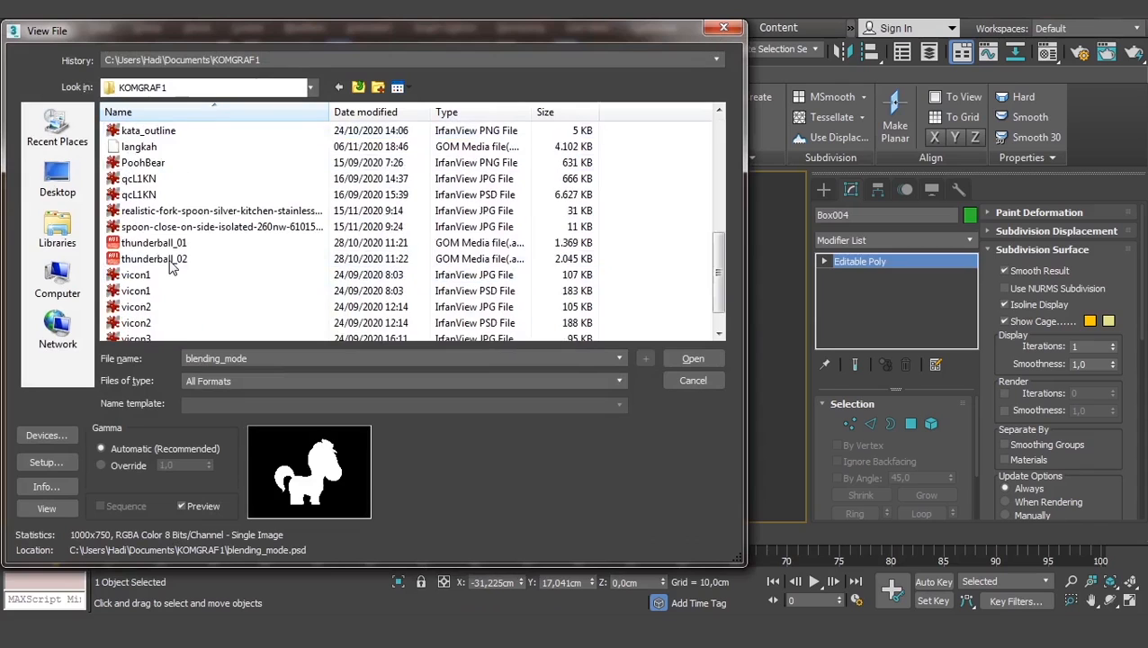
{"action": "left_click", "coordinate": [162, 195]}
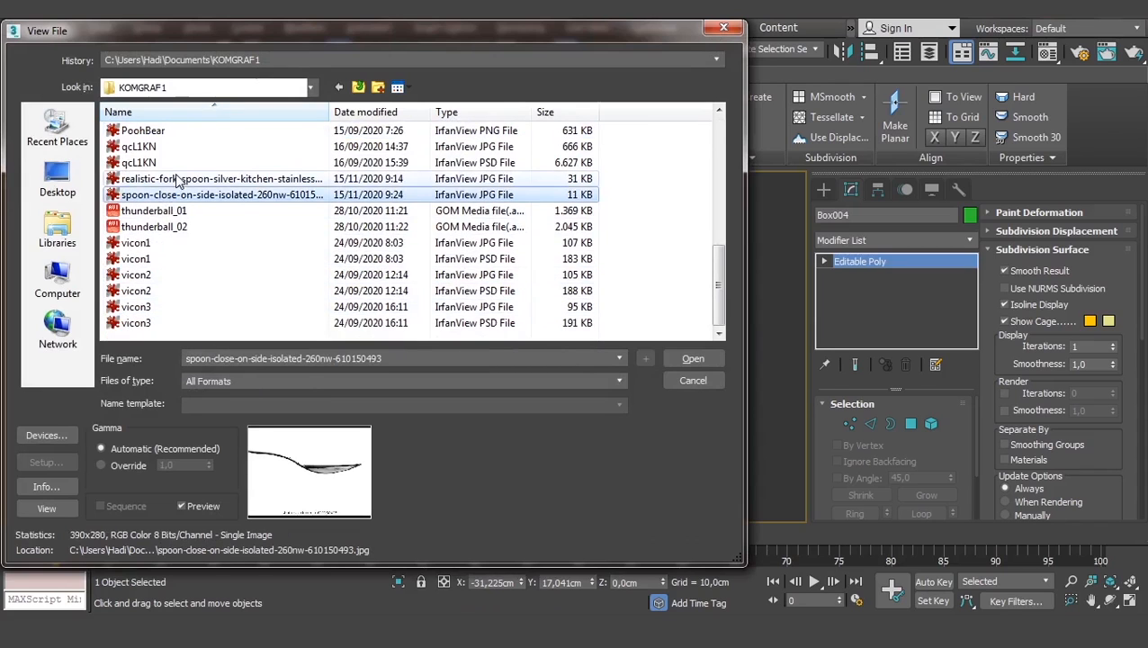
{"action": "left_click", "coordinate": [178, 179]}
{"action": "left_click", "coordinate": [690, 358]}
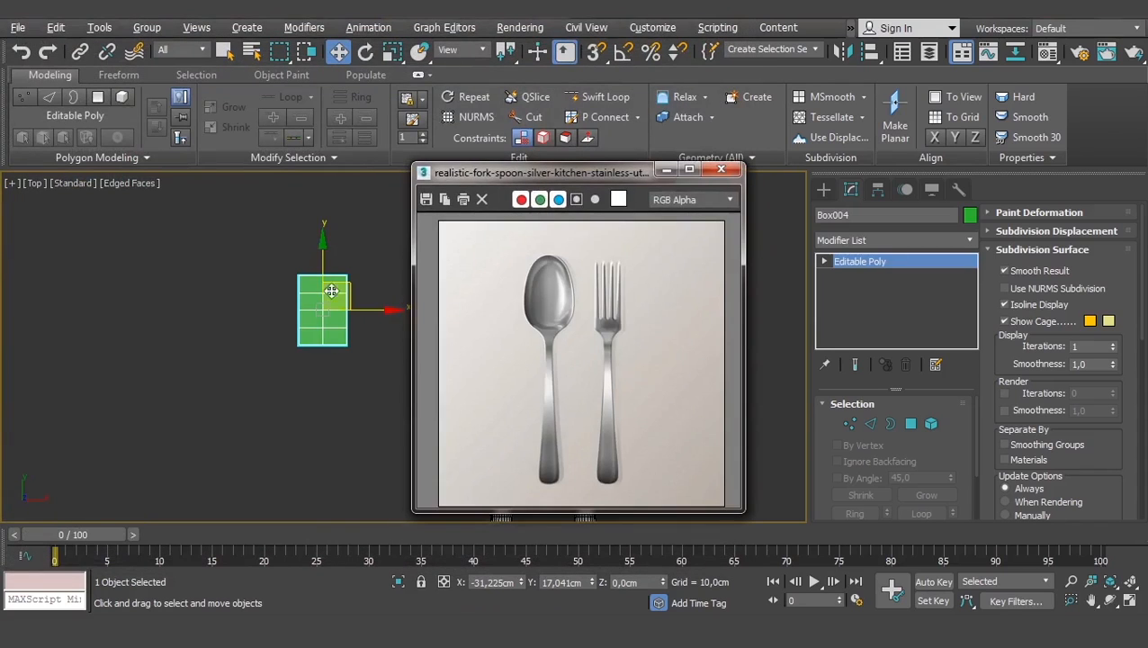
- Move the reference viewer left, narrow it, and zoom the viewport onto the box
{"action": "left_click_drag", "start_coordinate": [597, 173], "coordinate": [202, 181]}
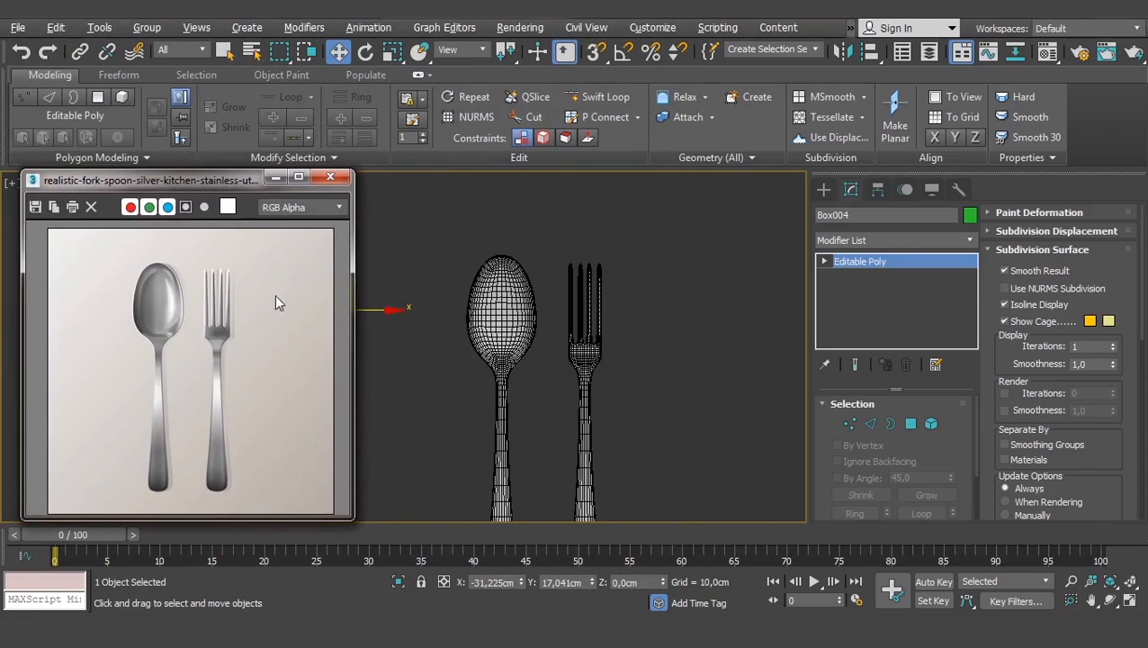
{"action": "left_click_drag", "start_coordinate": [351, 332], "coordinate": [281, 334]}
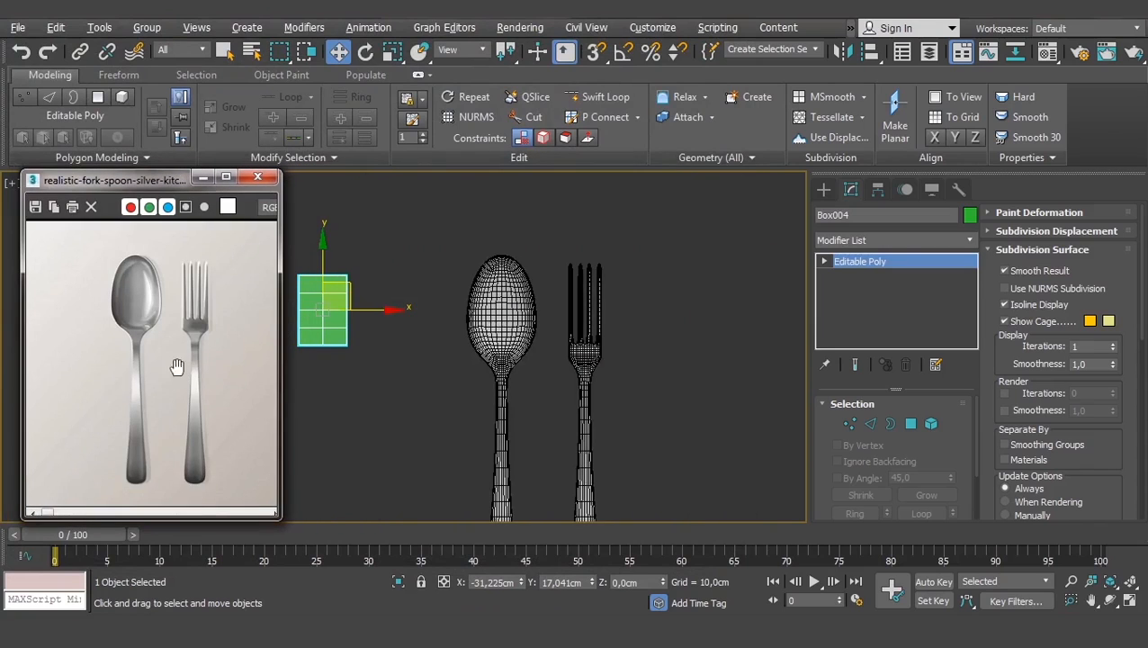
{"action": "left_click_drag", "start_coordinate": [176, 367], "coordinate": [154, 371]}
{"action": "middle_click_drag", "start_coordinate": [388, 396], "coordinate": [440, 384]}
{"action": "scroll", "coordinate": [442, 360], "scroll_direction": "up", "scroll_amount": 3}
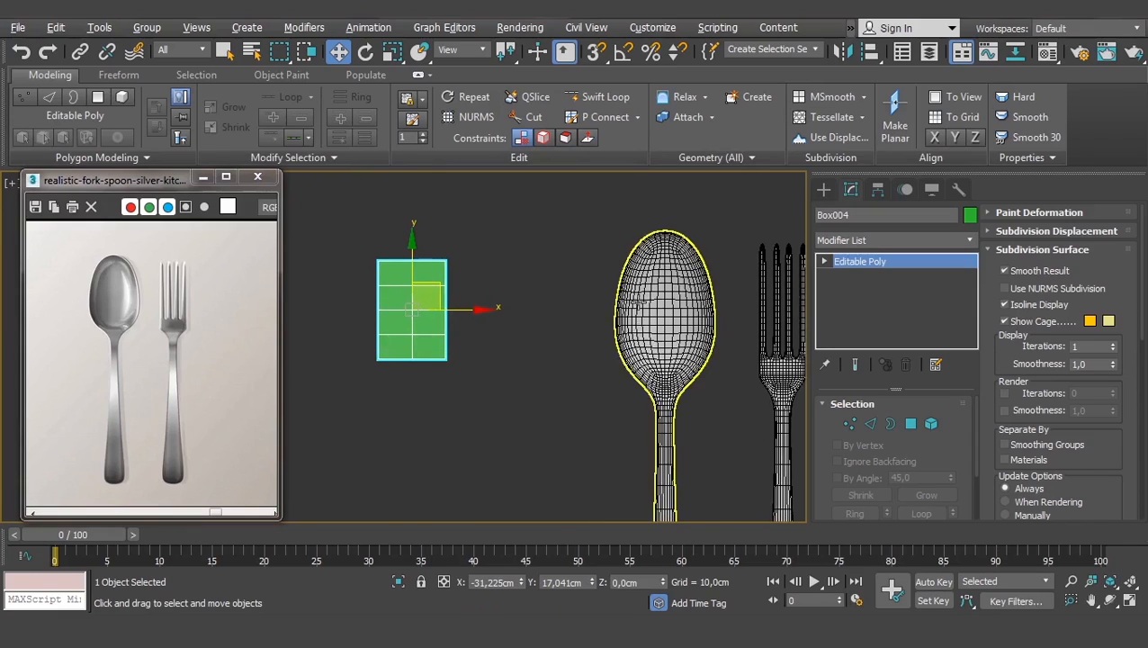
{"action": "scroll", "coordinate": [439, 276], "scroll_direction": "up", "scroll_amount": 2}
- At Vertex level, pull the top-middle vertex up and the bottom-middle vertex down into points
{"action": "left_click", "coordinate": [824, 261]}
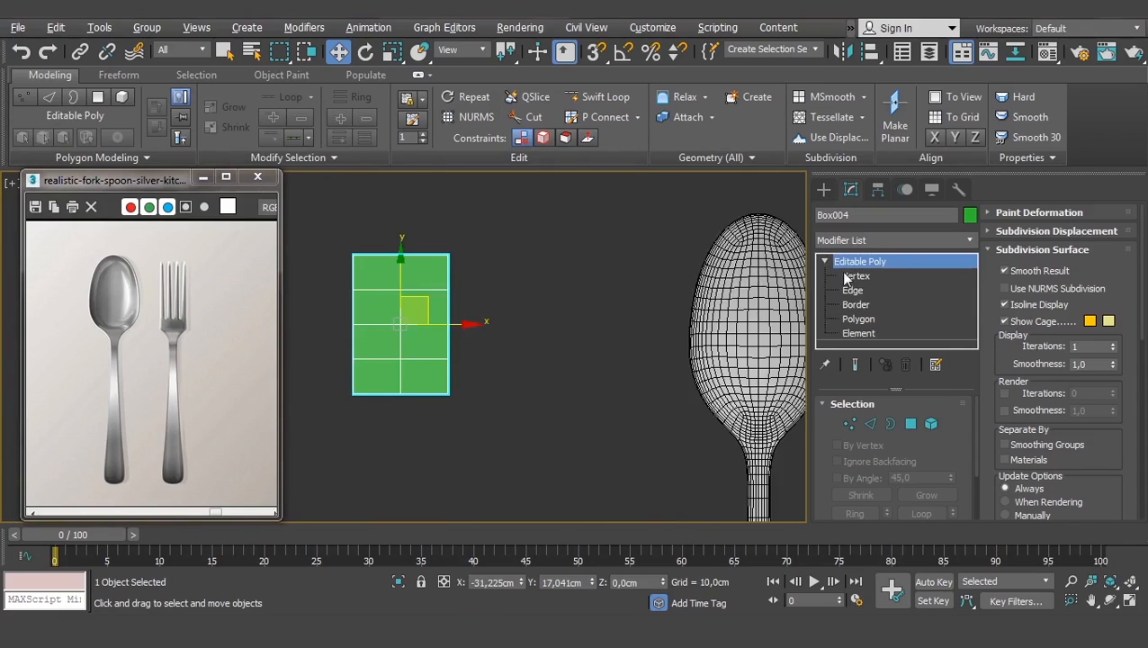
{"action": "left_click", "coordinate": [855, 276]}
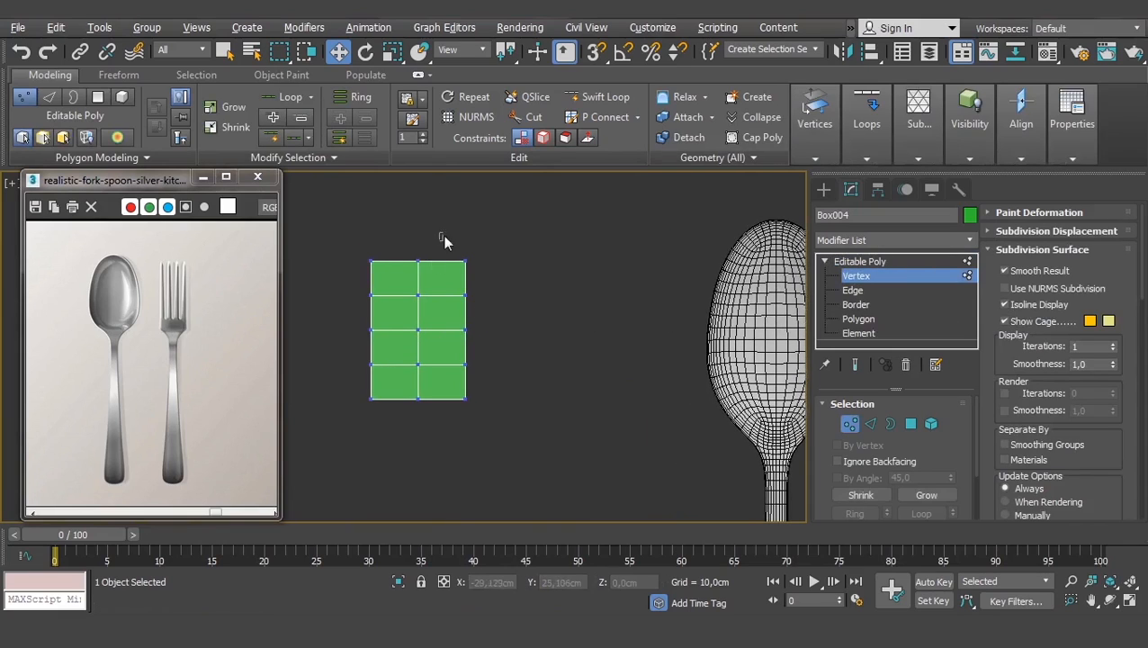
{"action": "left_click_drag", "start_coordinate": [442, 235], "coordinate": [407, 281]}
{"action": "left_click_drag", "start_coordinate": [416, 215], "coordinate": [418, 196]}
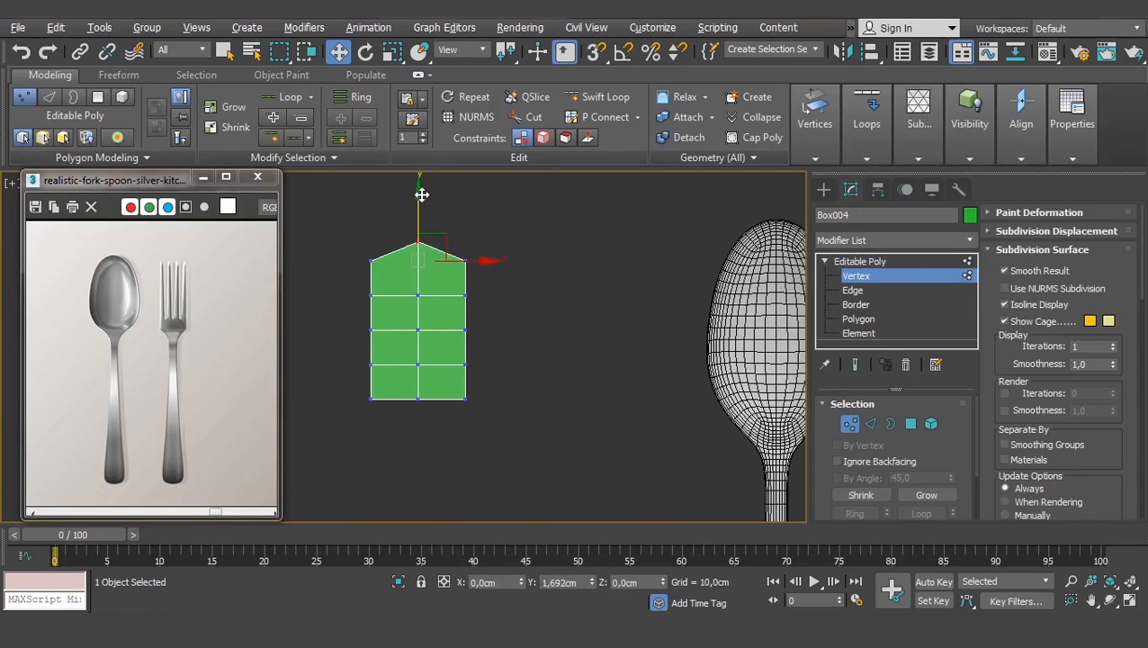
{"action": "scroll", "coordinate": [433, 387], "scroll_direction": "up", "scroll_amount": 3}
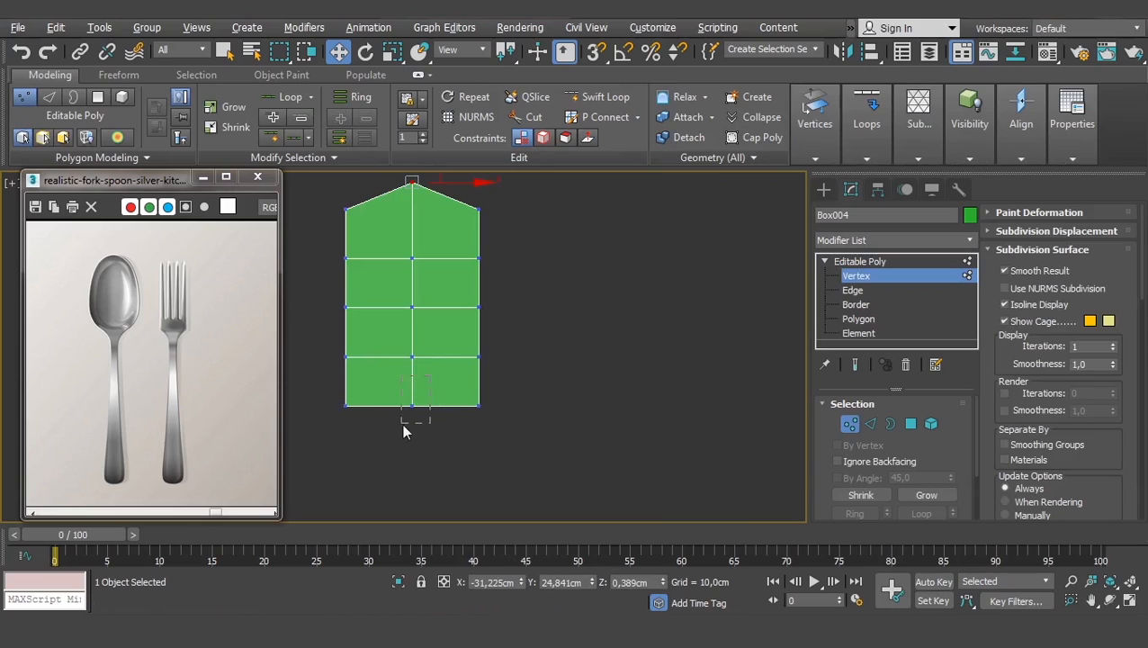
{"action": "left_click_drag", "start_coordinate": [402, 424], "coordinate": [402, 425]}
{"action": "left_click_drag", "start_coordinate": [412, 351], "coordinate": [413, 368]}
{"action": "scroll", "coordinate": [440, 338], "scroll_direction": "down", "scroll_amount": 4}
{"action": "middle_click_drag", "start_coordinate": [478, 346], "coordinate": [445, 356]}
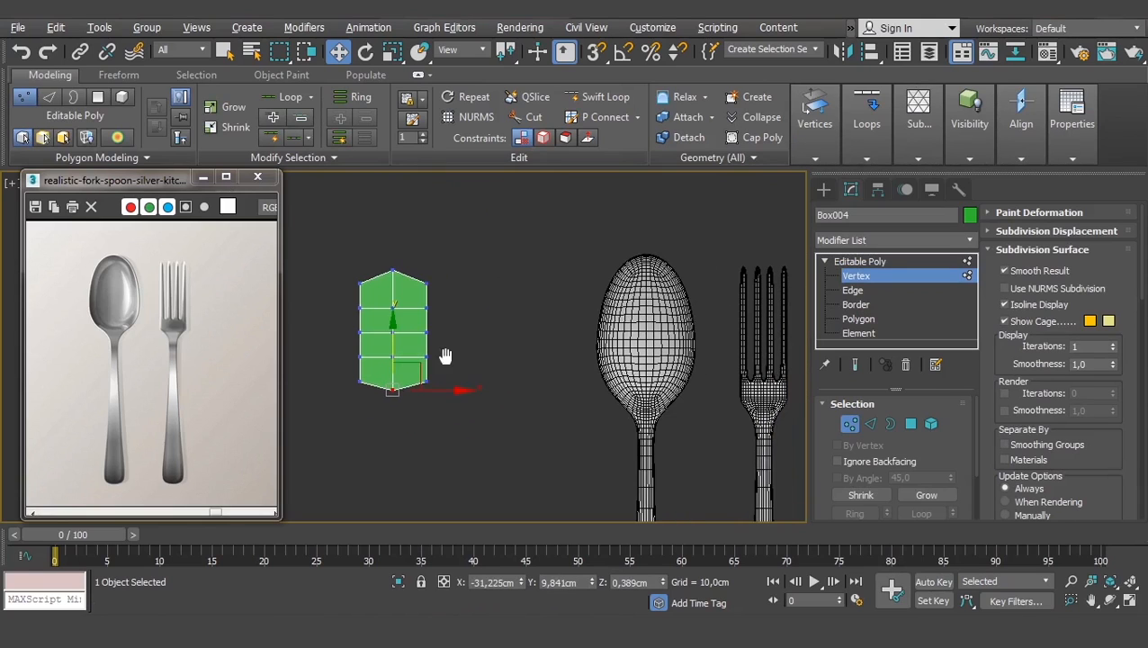
- Scale the lower vertex row to 123% and the middle rows to 112% wide
{"action": "left_click_drag", "start_coordinate": [455, 345], "coordinate": [342, 364]}
{"action": "scroll", "coordinate": [373, 356], "scroll_direction": "up", "scroll_amount": 2}
{"action": "key", "text": "r"}
{"action": "left_click_drag", "start_coordinate": [457, 356], "coordinate": [471, 351]}
{"action": "middle_click_drag", "start_coordinate": [471, 351], "coordinate": [494, 384]}
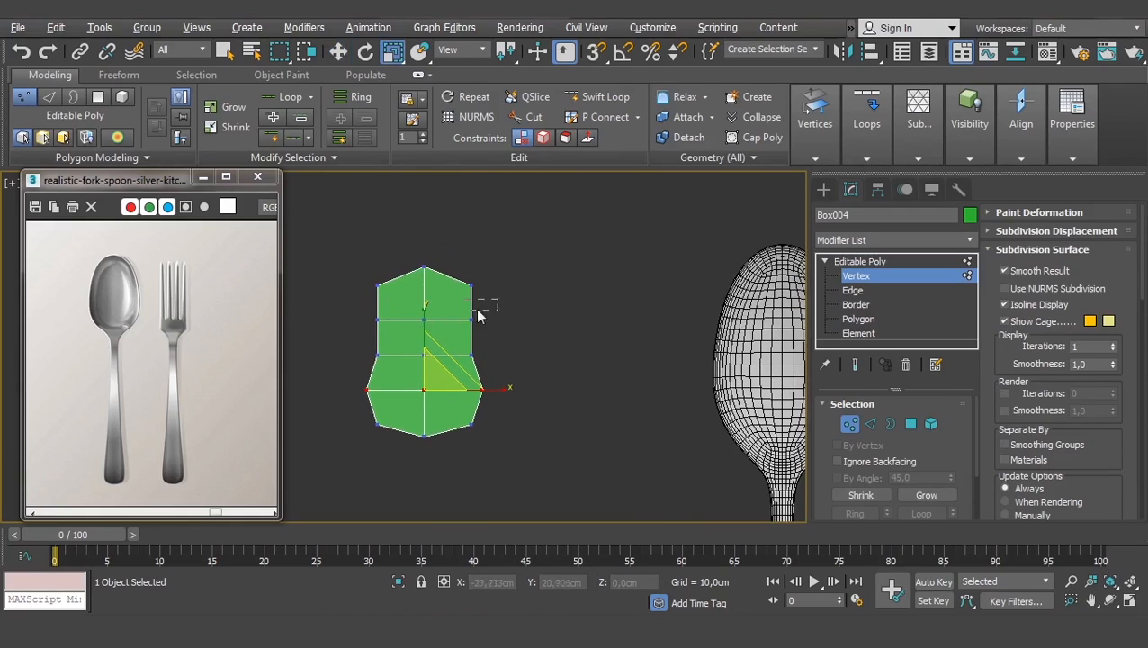
{"action": "left_click_drag", "start_coordinate": [338, 363], "coordinate": [339, 362]}
{"action": "left_click_drag", "start_coordinate": [496, 333], "coordinate": [347, 361]}
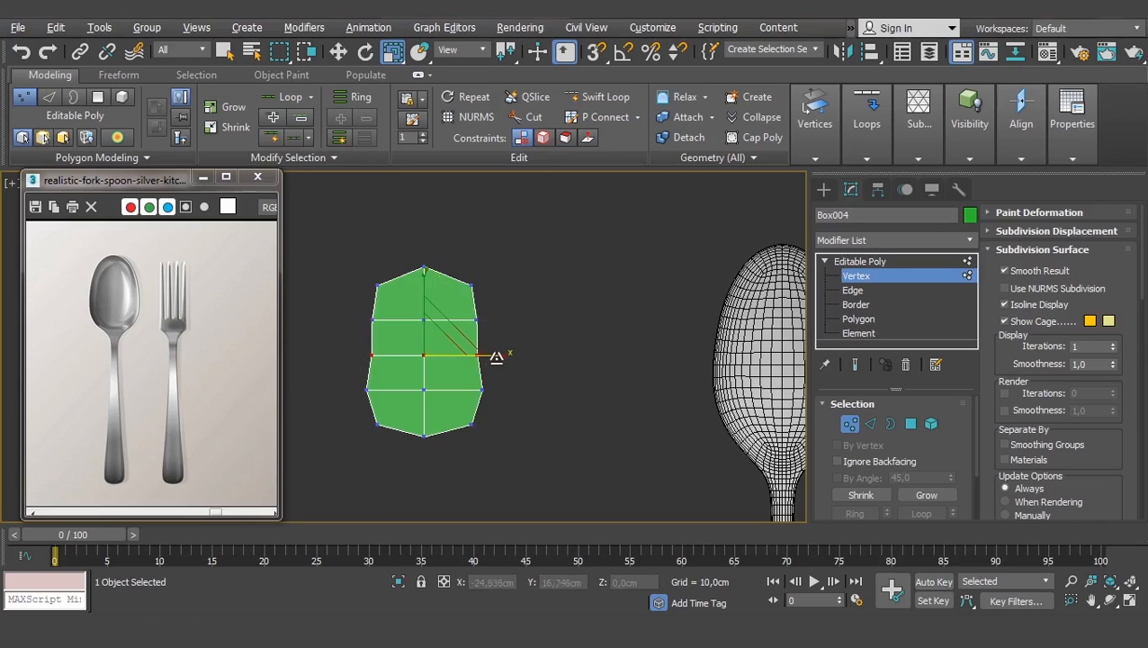
{"action": "left_click_drag", "start_coordinate": [501, 351], "coordinate": [507, 351]}
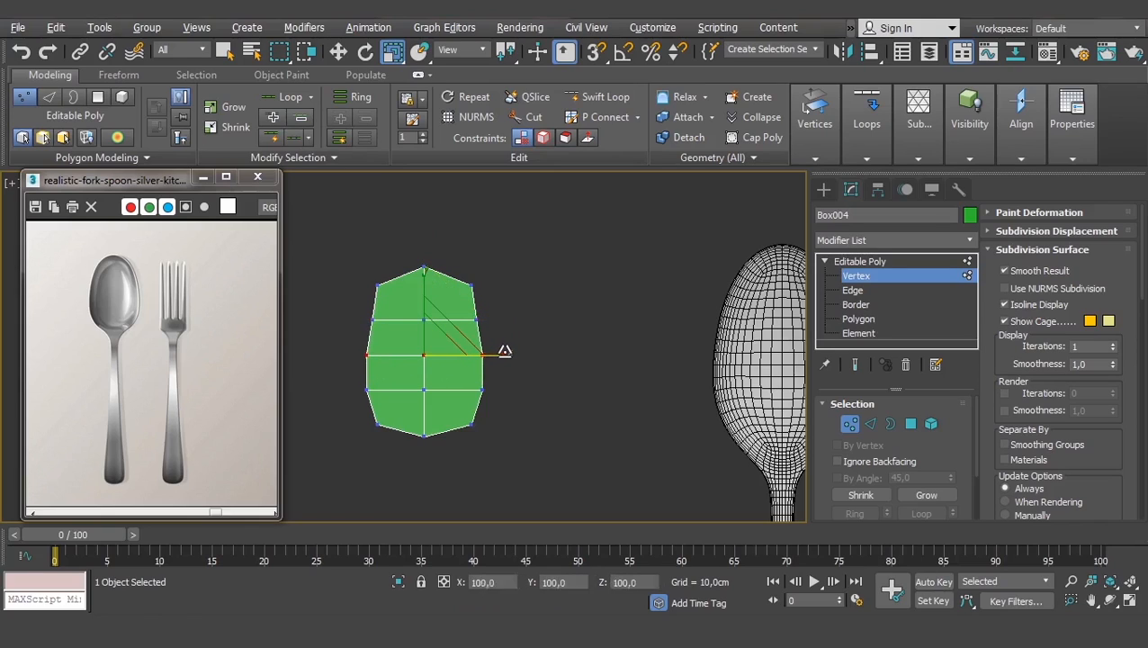
- Narrow the bottom vertex row, stretch the whole shape slightly taller, and exit vertex editing
{"action": "left_click_drag", "start_coordinate": [515, 277], "coordinate": [482, 283]}
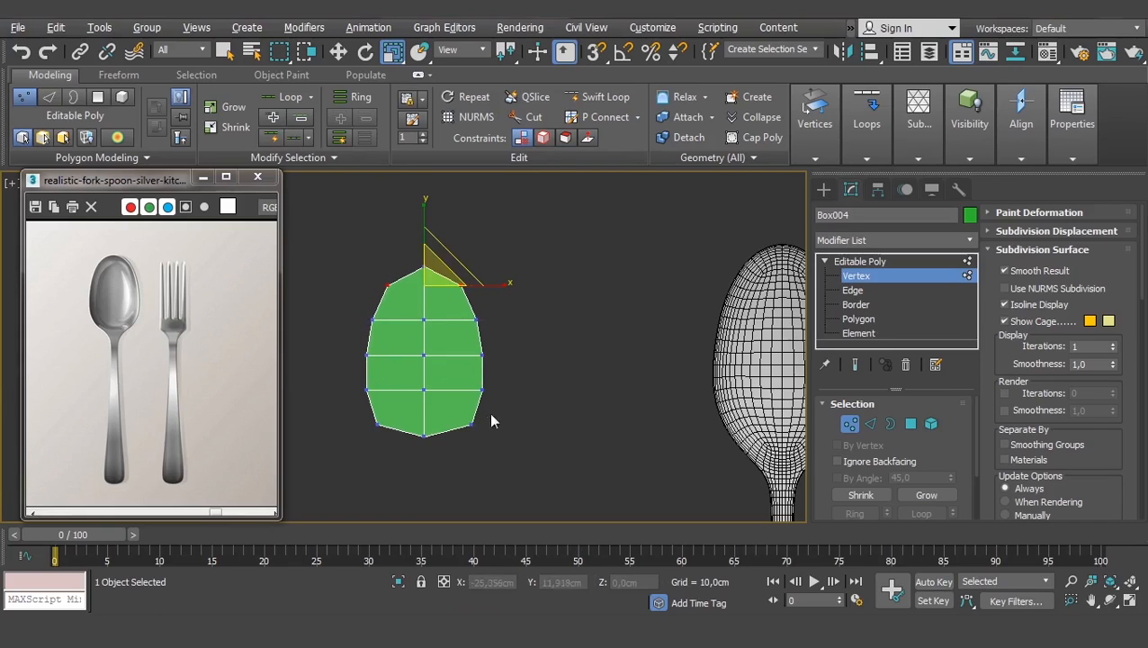
{"action": "left_click_drag", "start_coordinate": [339, 431], "coordinate": [338, 431]}
{"action": "left_click_drag", "start_coordinate": [494, 424], "coordinate": [473, 424]}
{"action": "key", "text": "ctrl+a"}
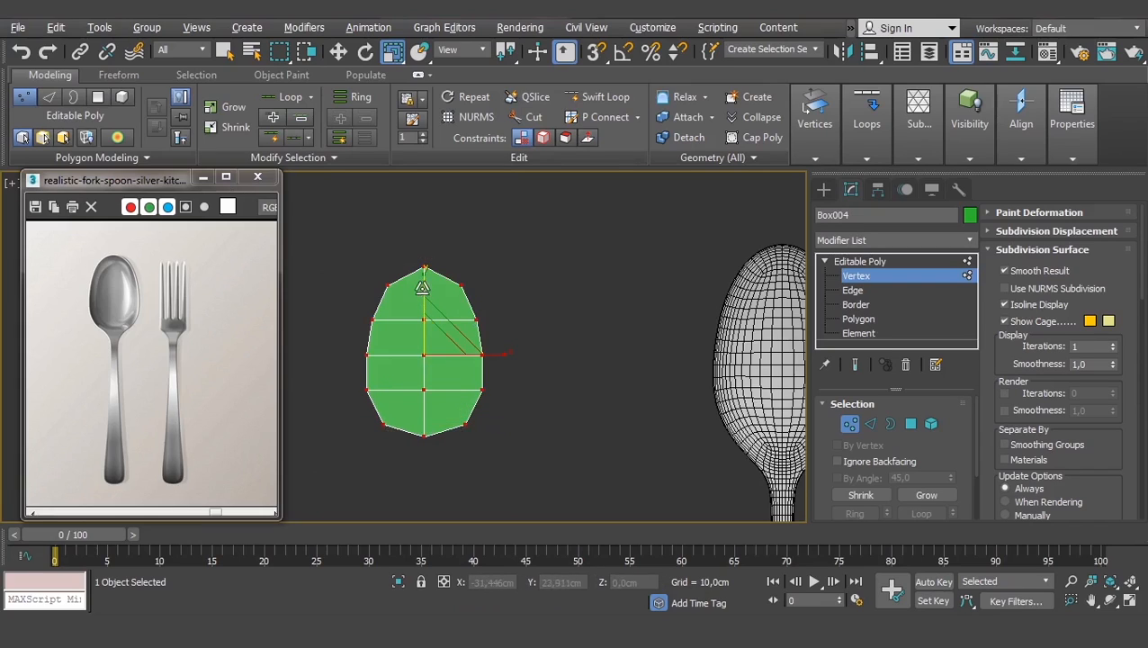
{"action": "left_click_drag", "start_coordinate": [424, 278], "coordinate": [425, 275]}
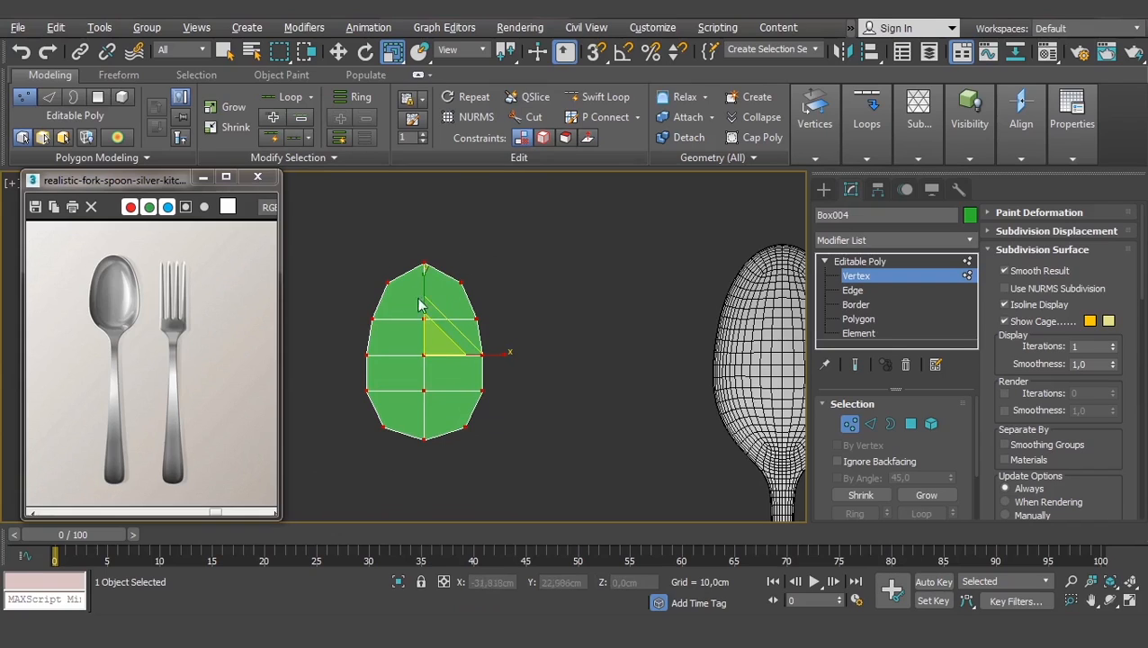
{"action": "left_click", "coordinate": [828, 263]}
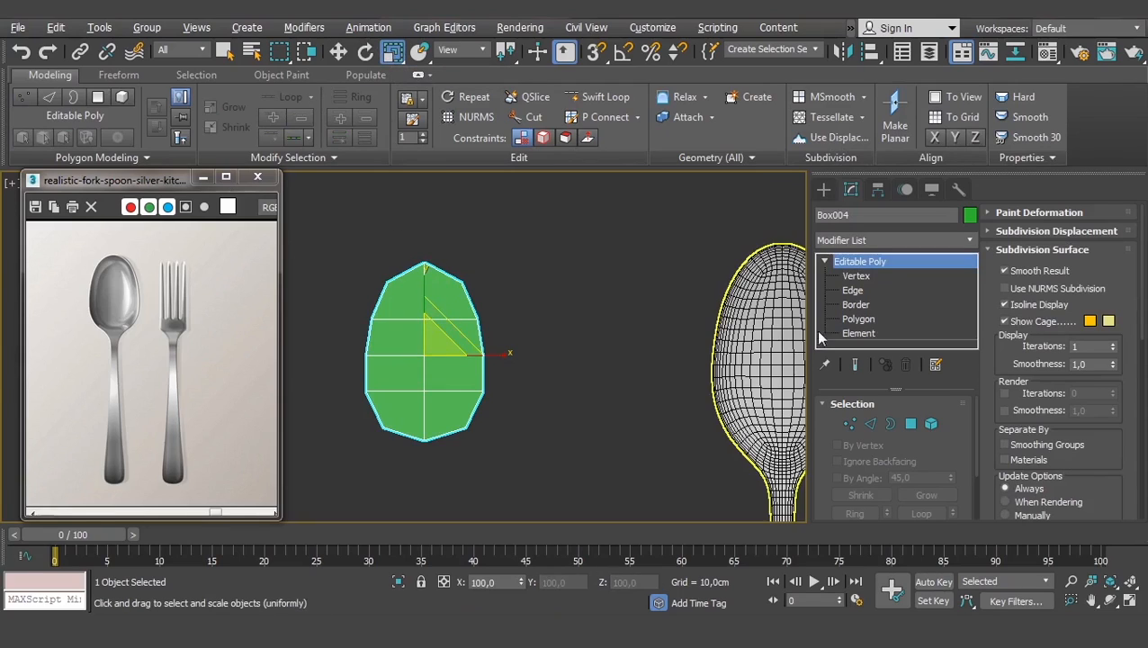
- Select all of the leaf's vertices and scale them to 116% in X and Y
{"action": "left_click", "coordinate": [861, 278]}
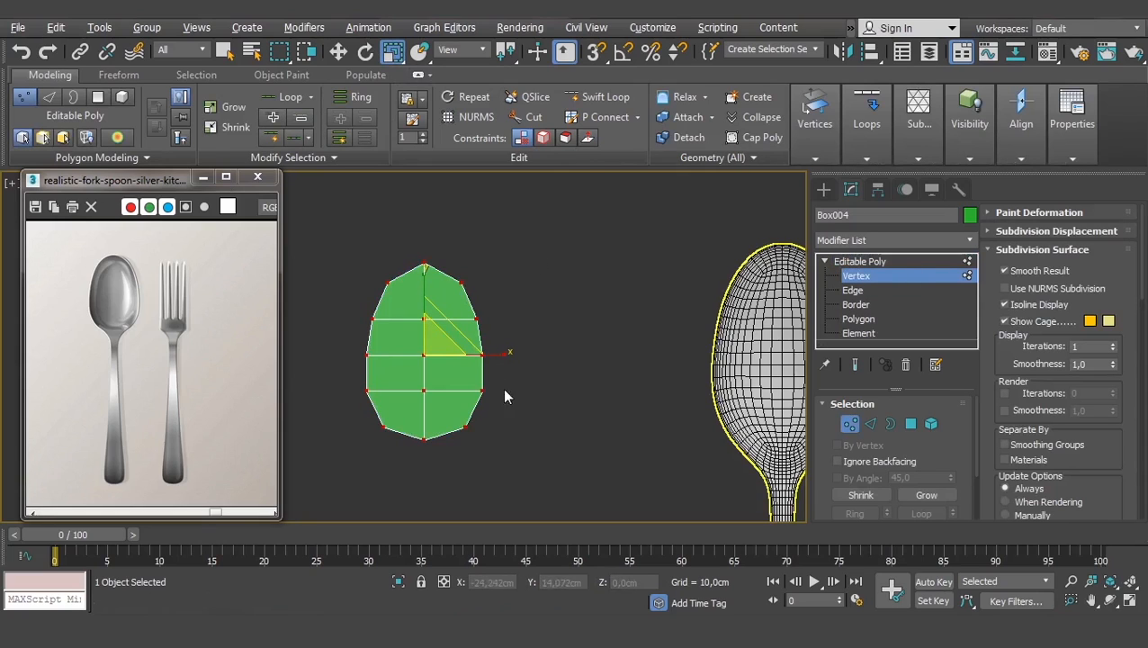
{"action": "left_click_drag", "start_coordinate": [507, 422], "coordinate": [358, 455]}
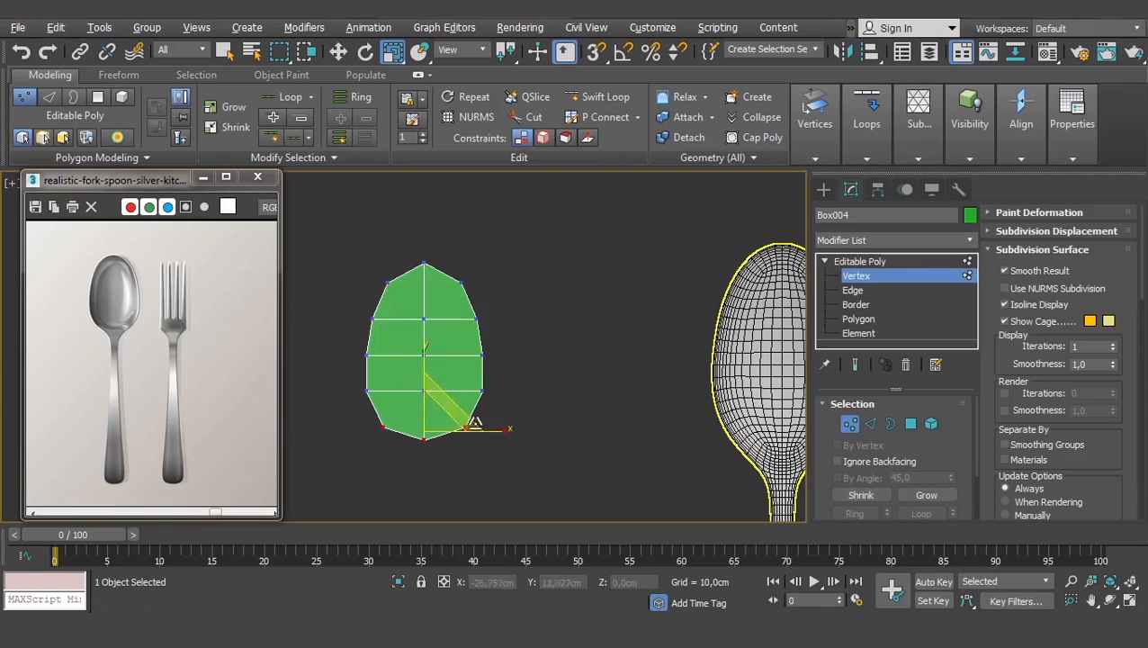
{"action": "left_click", "coordinate": [525, 385]}
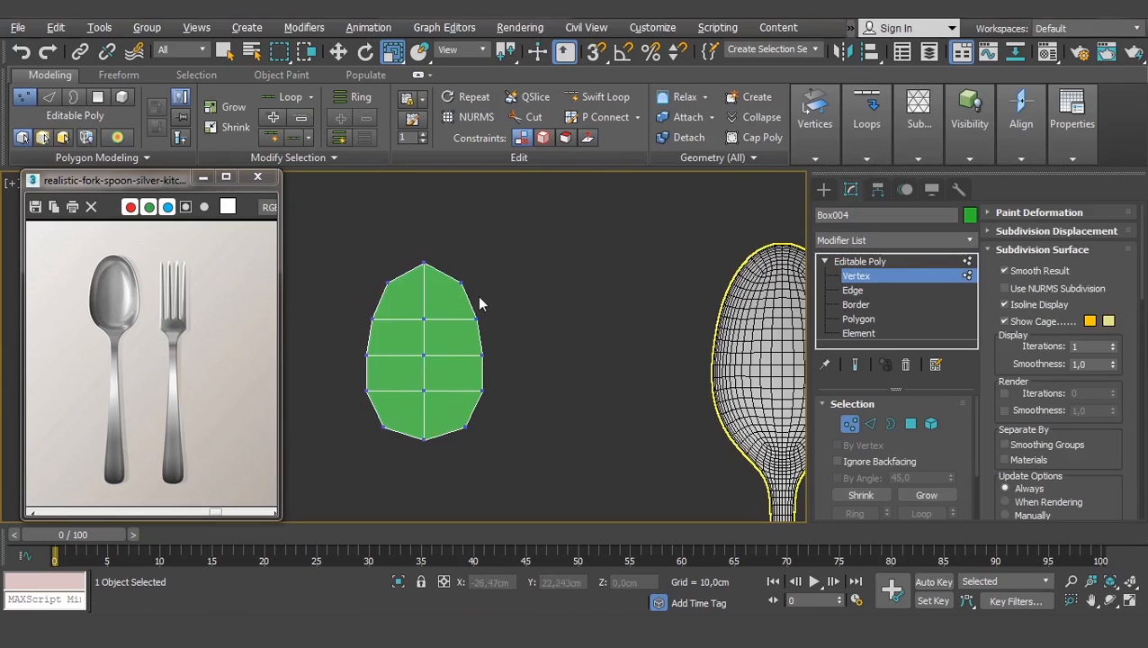
{"action": "scroll", "coordinate": [494, 428], "scroll_direction": "up", "scroll_amount": 2}
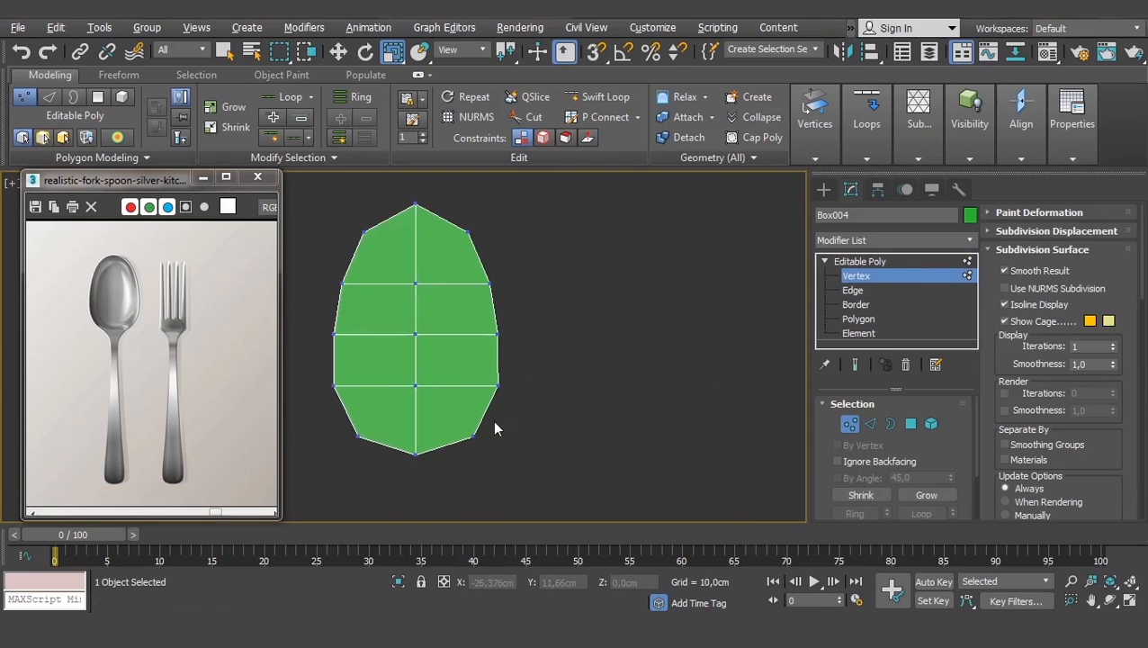
{"action": "scroll", "coordinate": [494, 428], "scroll_direction": "down", "scroll_amount": 4}
{"action": "scroll", "coordinate": [494, 429], "scroll_direction": "up", "scroll_amount": 1}
{"action": "left_click_drag", "start_coordinate": [559, 257], "coordinate": [347, 475]}
{"action": "left_click_drag", "start_coordinate": [487, 345], "coordinate": [495, 332]}
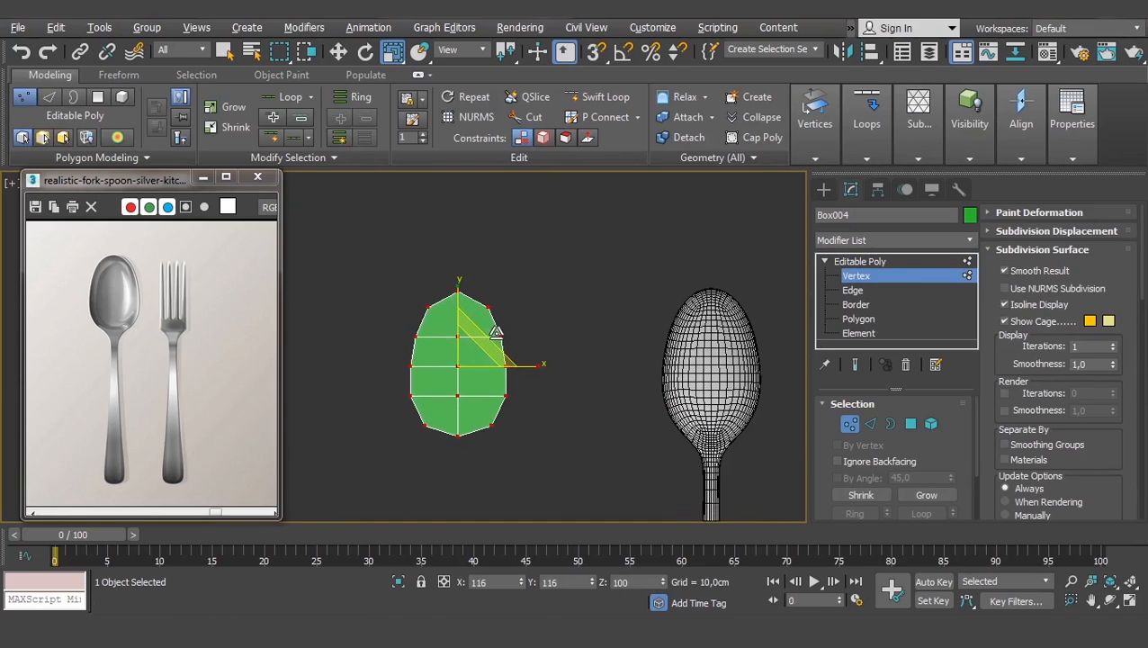
{"action": "scroll", "coordinate": [486, 402], "scroll_direction": "up", "scroll_amount": 3}
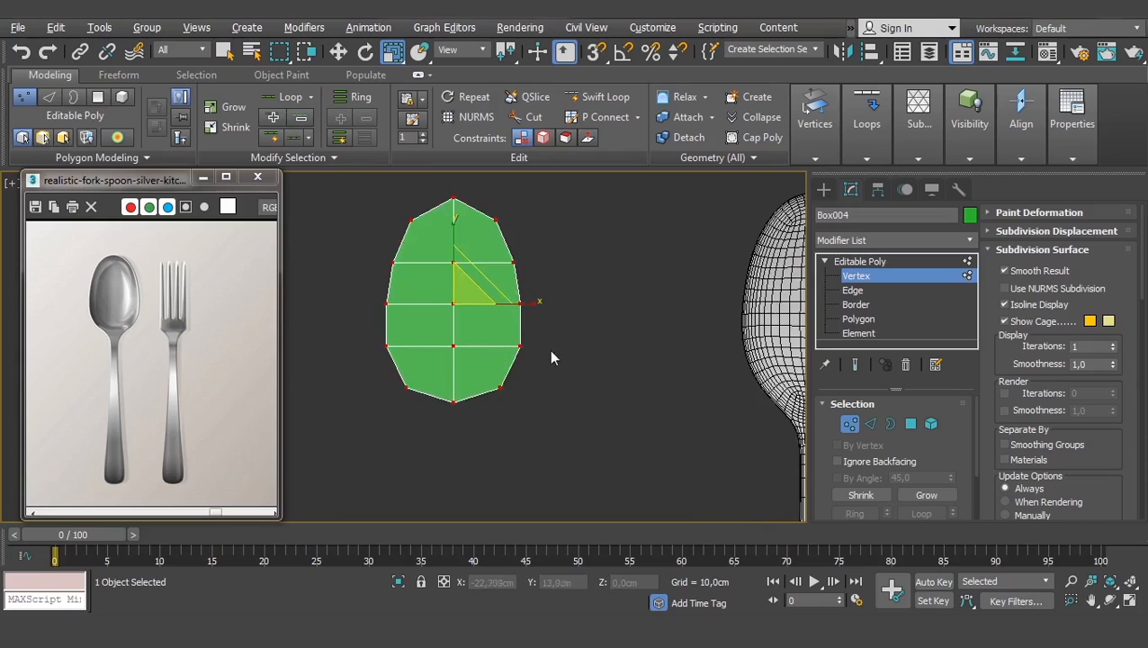
- Switch to Polygon level and centre the leaf in the view
{"action": "left_click", "coordinate": [910, 423]}
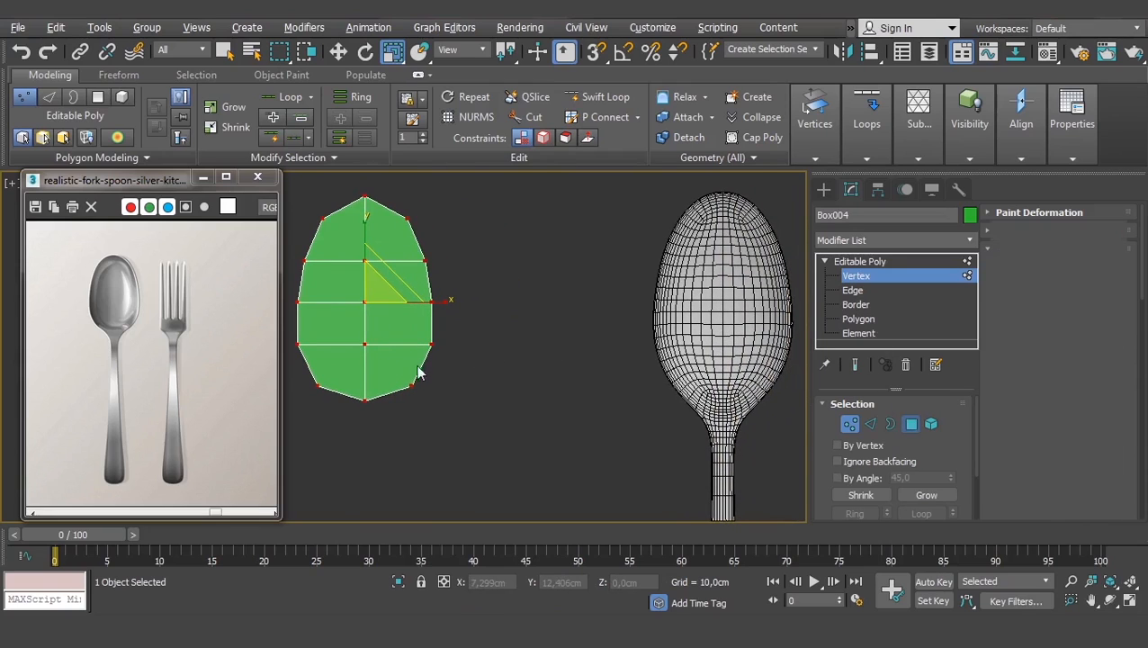
{"action": "middle_click_drag", "start_coordinate": [400, 361], "coordinate": [493, 328]}
{"action": "scroll", "coordinate": [487, 349], "scroll_direction": "up", "scroll_amount": 2}
{"action": "key", "text": "super"}
{"action": "key", "text": "super"}
- Extrude the two lower side polygons of the leaf head downward into a neck
{"action": "middle_click_drag", "start_coordinate": [494, 390], "coordinate": [489, 284], "text": "alt"}
{"action": "scroll", "coordinate": [485, 357], "scroll_direction": "up", "scroll_amount": 3}
{"action": "left_click", "coordinate": [483, 355]}
{"action": "left_click", "coordinate": [434, 353], "text": "ctrl"}
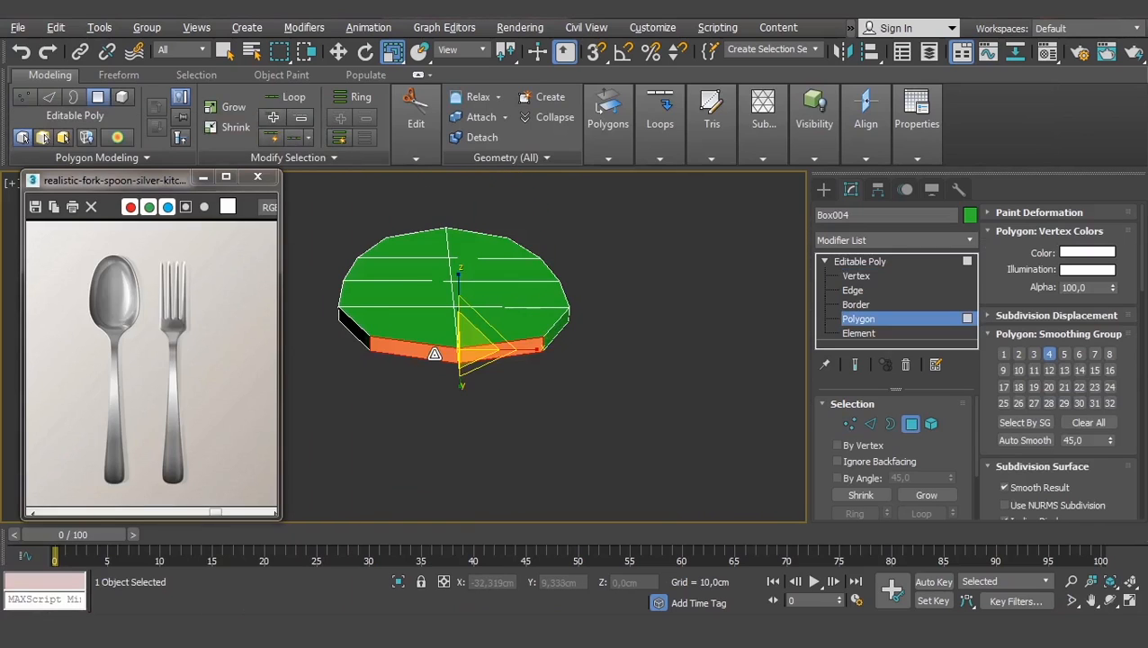
{"action": "scroll", "coordinate": [486, 354], "scroll_direction": "down", "scroll_amount": 3}
{"action": "middle_click_drag", "start_coordinate": [486, 356], "coordinate": [531, 368], "text": "alt"}
{"action": "scroll", "coordinate": [996, 347], "scroll_direction": "down", "scroll_amount": 5}
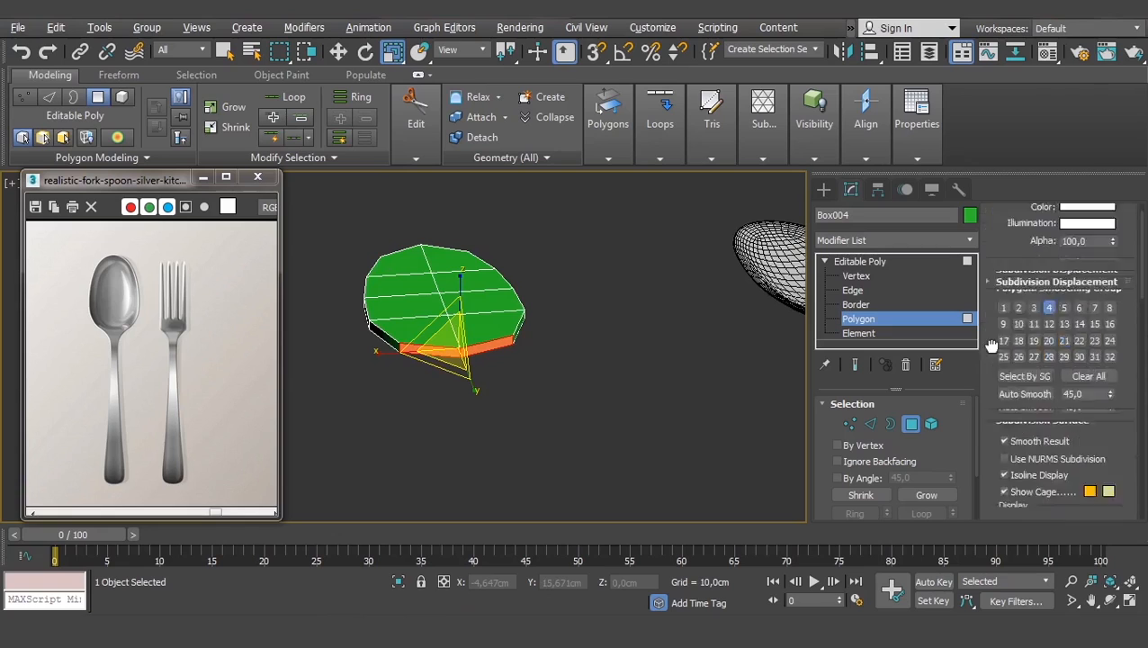
{"action": "scroll", "coordinate": [993, 345], "scroll_direction": "up", "scroll_amount": 5}
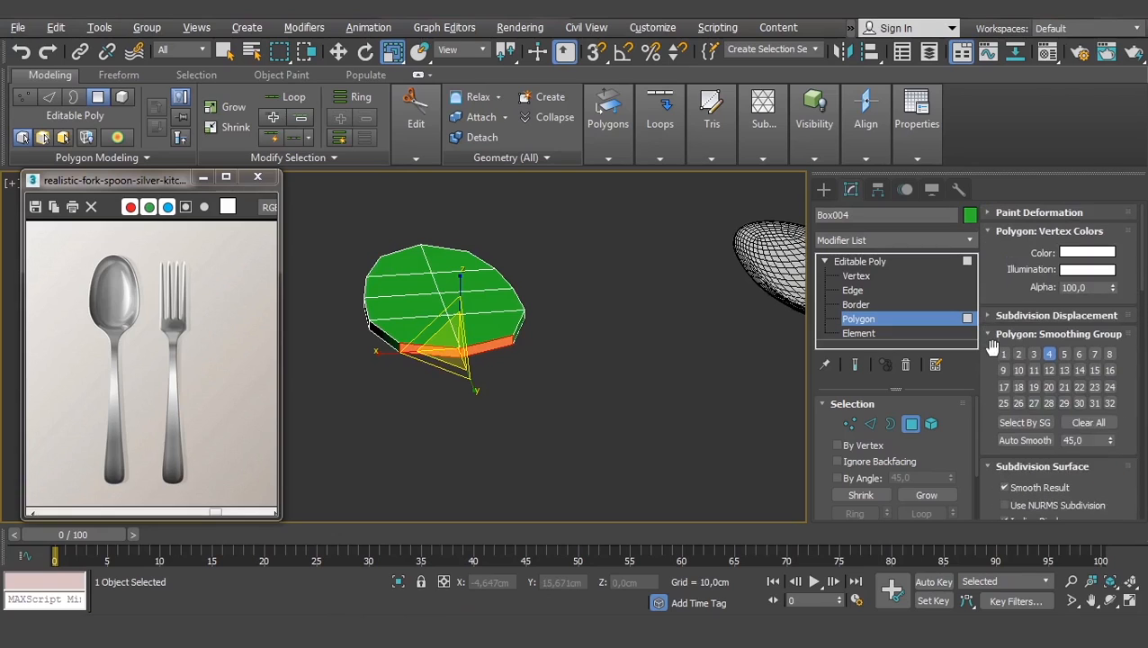
{"action": "scroll", "coordinate": [996, 335], "scroll_direction": "down", "scroll_amount": 10}
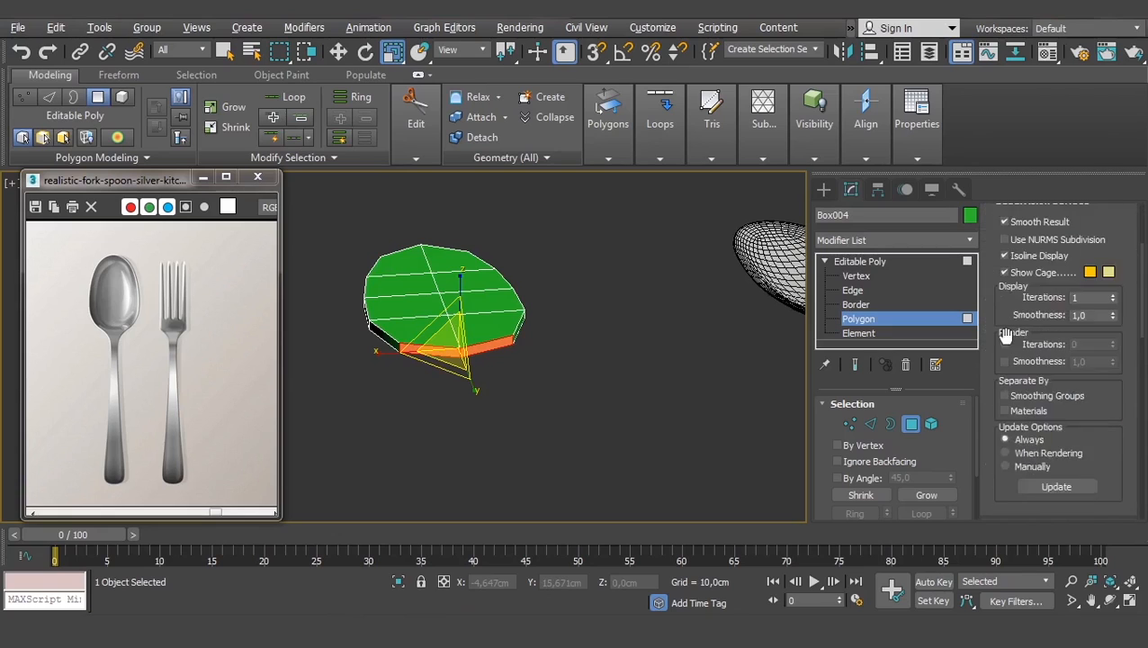
{"action": "scroll", "coordinate": [1003, 335], "scroll_direction": "down", "scroll_amount": 3}
{"action": "left_click", "coordinate": [1017, 351]}
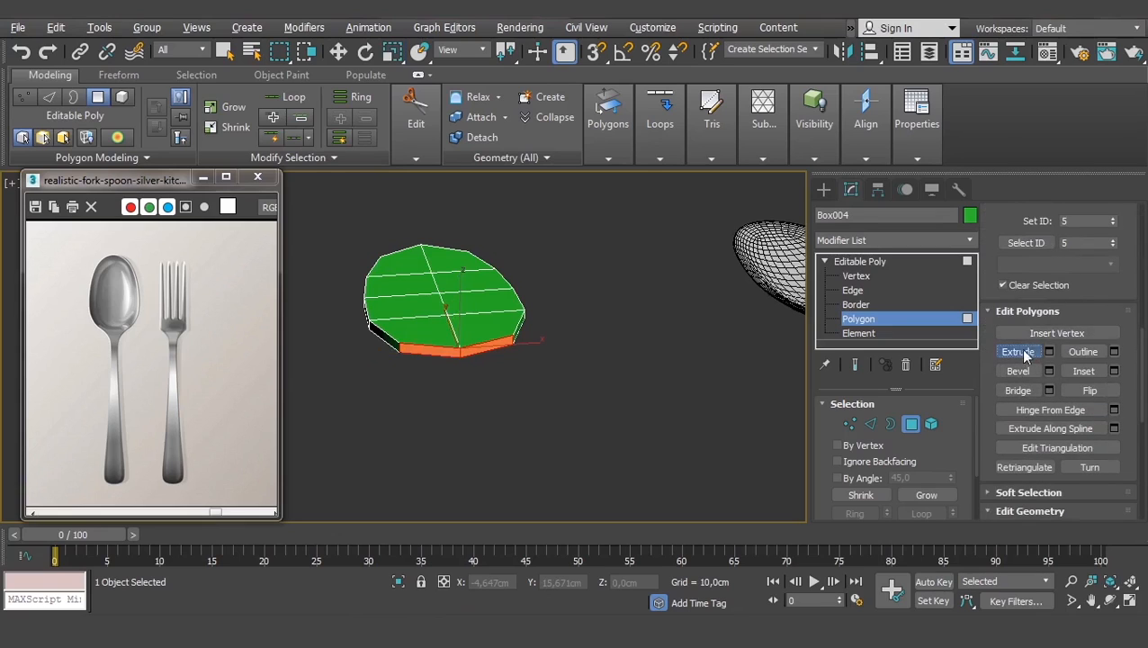
{"action": "left_click_drag", "start_coordinate": [474, 351], "coordinate": [526, 374]}
- In Top view, narrow the new end polygon, flatten it to 34% height and move it up
{"action": "key", "text": "w"}
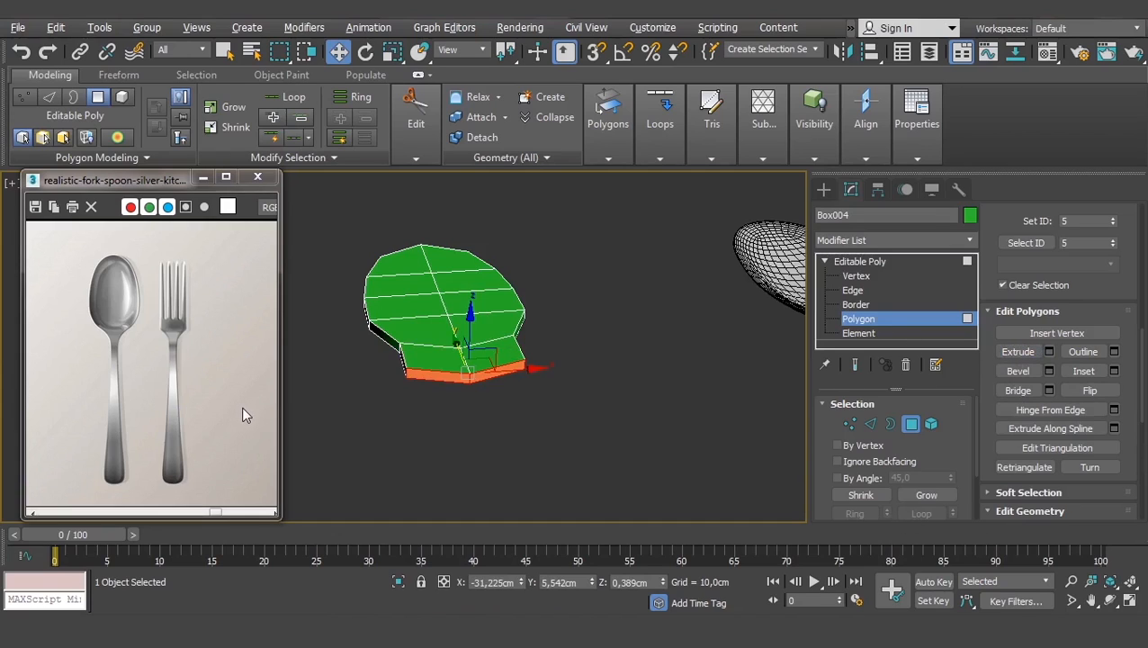
{"action": "key", "text": "t"}
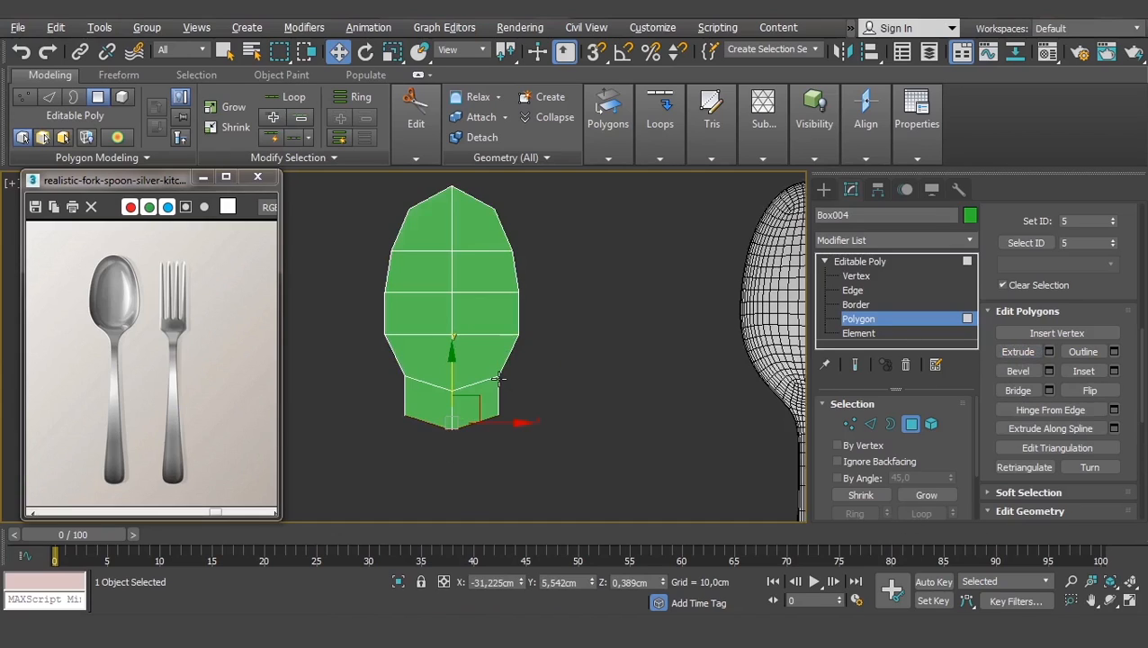
{"action": "scroll", "coordinate": [491, 382], "scroll_direction": "down", "scroll_amount": 2}
{"action": "scroll", "coordinate": [464, 407], "scroll_direction": "up", "scroll_amount": 2}
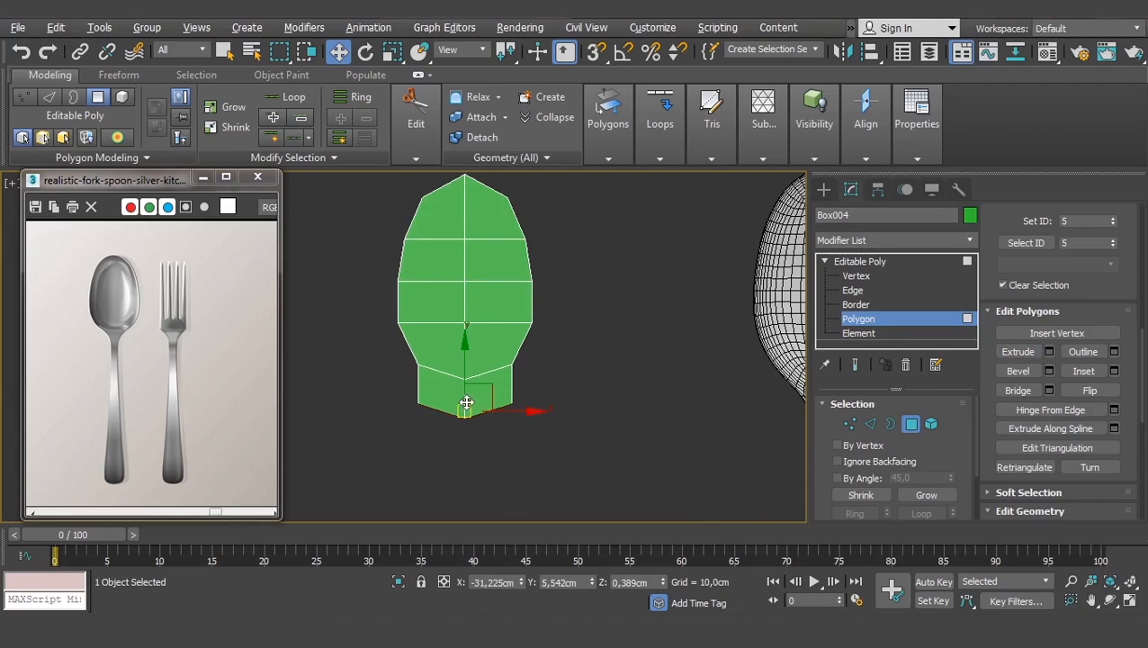
{"action": "key", "text": "r"}
{"action": "left_click_drag", "start_coordinate": [512, 415], "coordinate": [468, 411]}
{"action": "scroll", "coordinate": [474, 389], "scroll_direction": "up", "scroll_amount": 2}
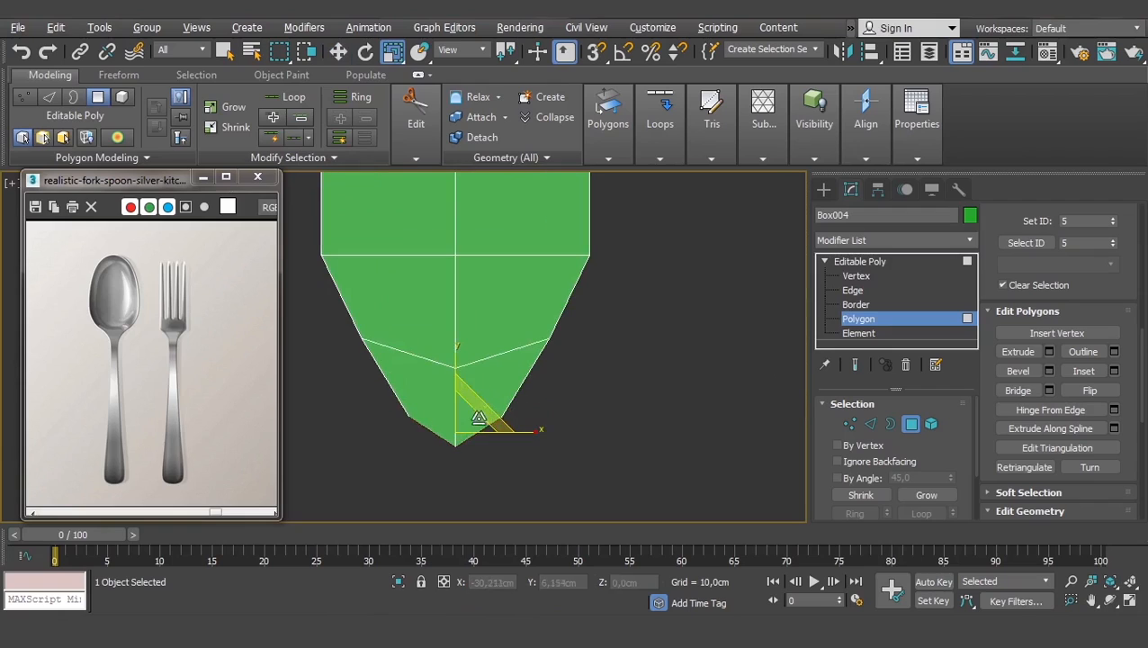
{"action": "left_click_drag", "start_coordinate": [455, 357], "coordinate": [444, 459]}
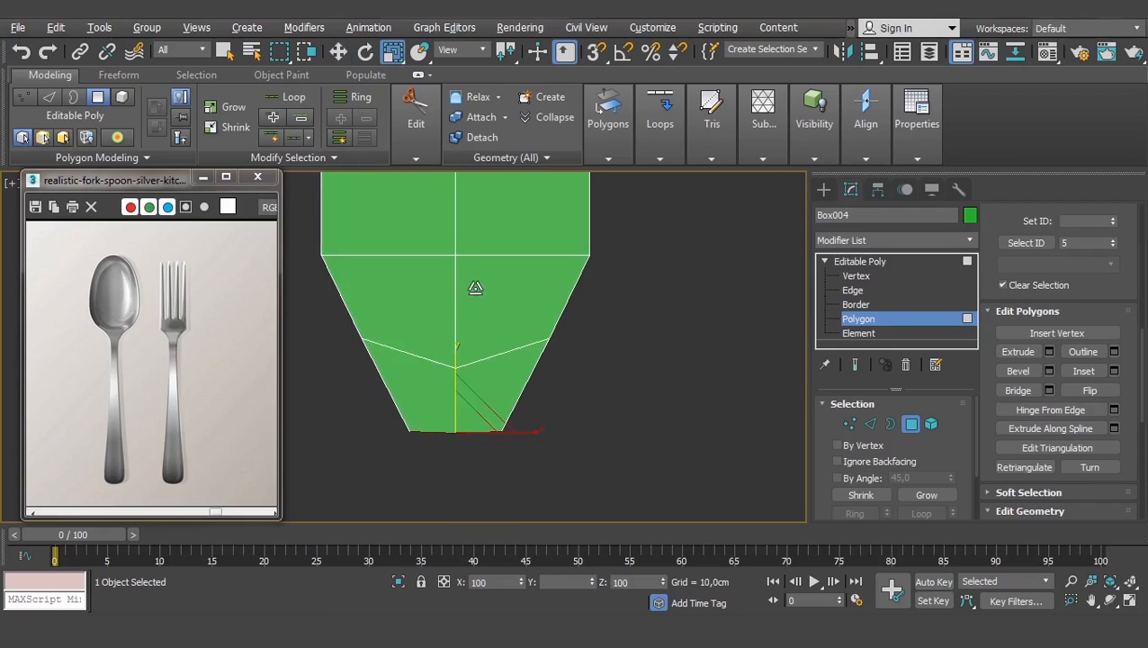
{"action": "key", "text": "w"}
{"action": "left_click_drag", "start_coordinate": [467, 383], "coordinate": [442, 382]}
- At Vertex level, raise the lower centre vertex and narrow the middle row to 86%
{"action": "left_click", "coordinate": [855, 275]}
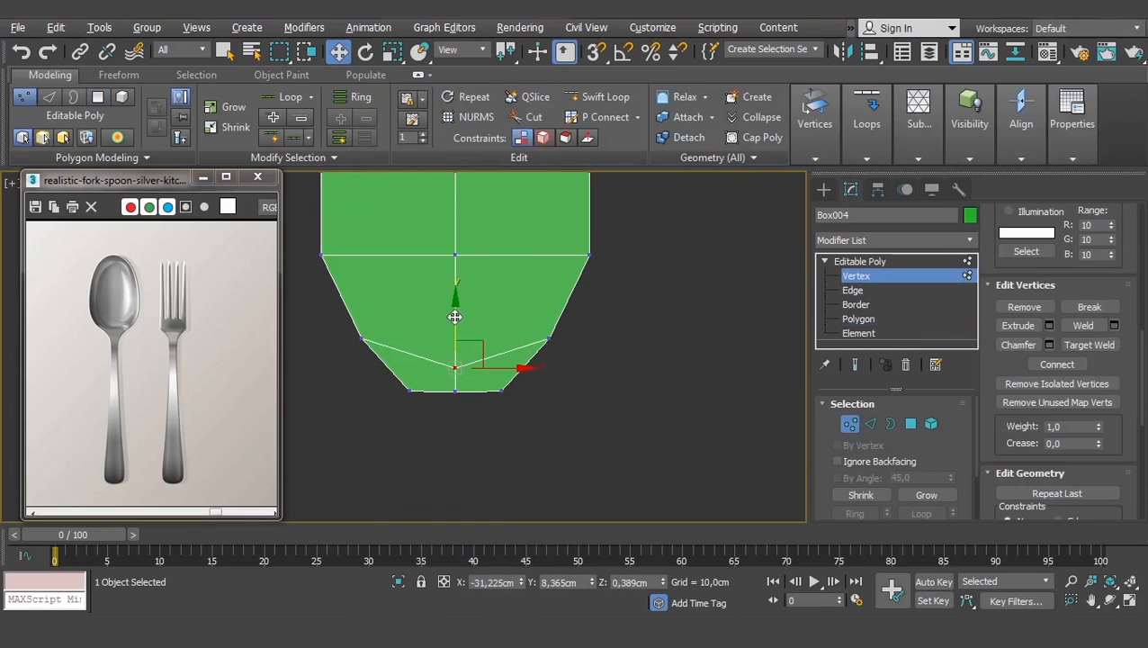
{"action": "left_click_drag", "start_coordinate": [458, 315], "coordinate": [459, 298]}
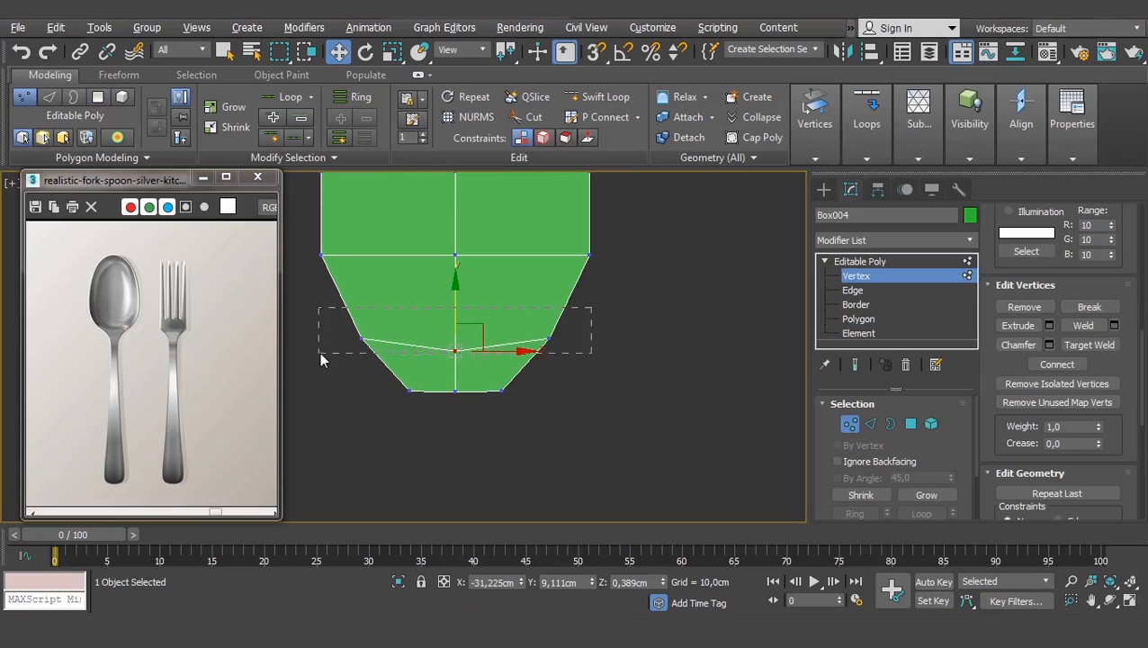
{"action": "left_click_drag", "start_coordinate": [319, 352], "coordinate": [319, 353]}
{"action": "key", "text": "r"}
{"action": "left_click_drag", "start_coordinate": [530, 340], "coordinate": [518, 340]}
- Scale the bottom vertex row to about 5% in Y and 84% in X, then return to Polygon level
{"action": "left_click_drag", "start_coordinate": [553, 409], "coordinate": [375, 380]}
{"action": "left_click_drag", "start_coordinate": [454, 313], "coordinate": [471, 43]}
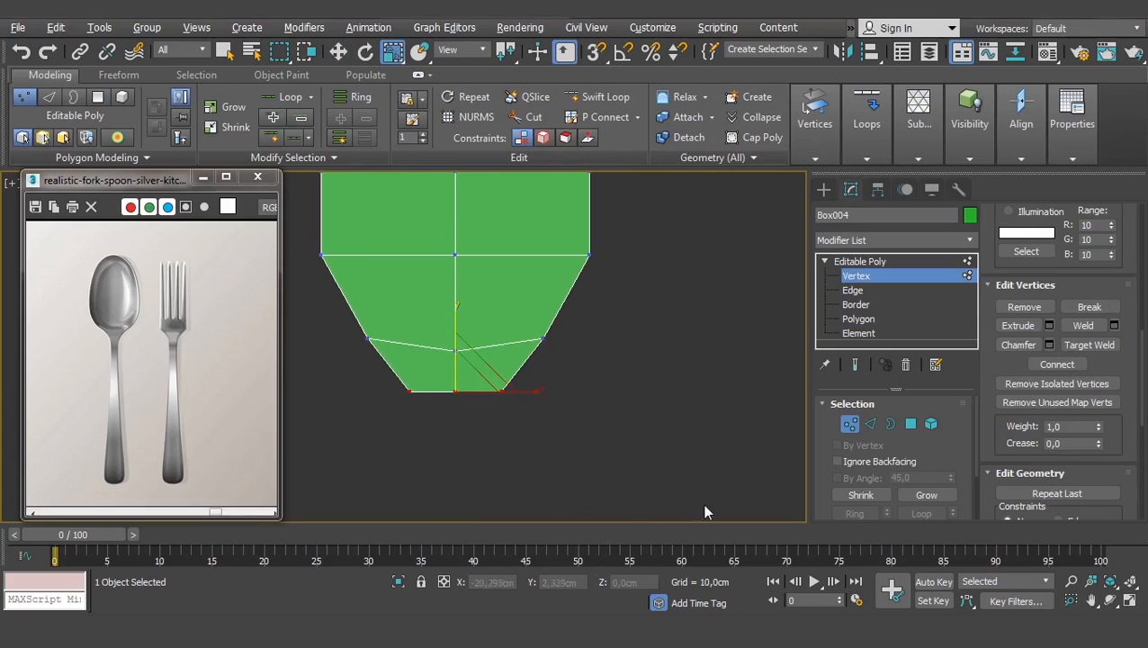
{"action": "left_click_drag", "start_coordinate": [537, 394], "coordinate": [526, 394]}
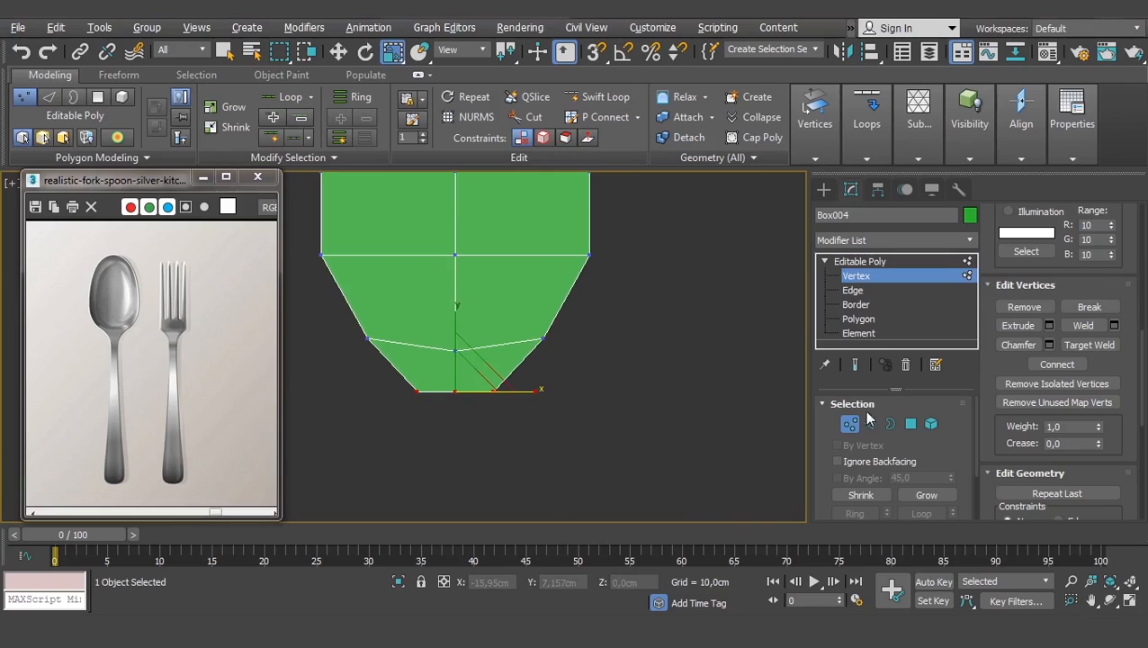
{"action": "left_click", "coordinate": [909, 423]}
- Extrude the bottom polygon down into a long handle and adjust its end position
{"action": "scroll", "coordinate": [598, 357], "scroll_direction": "down", "scroll_amount": 3}
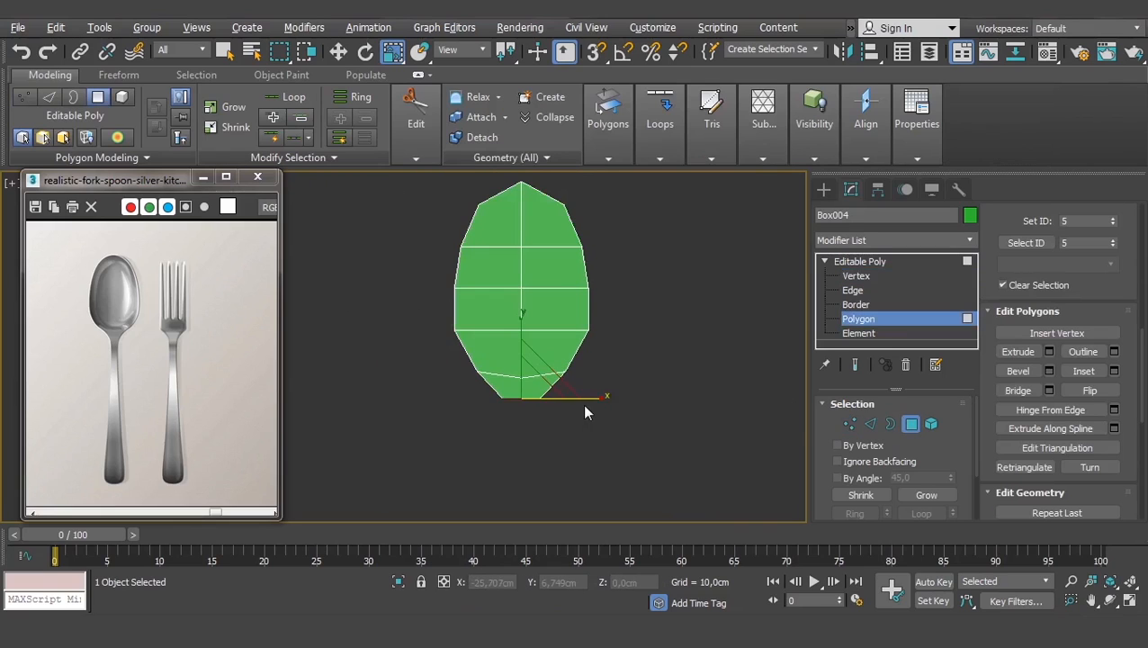
{"action": "middle_click_drag", "start_coordinate": [582, 404], "coordinate": [603, 338]}
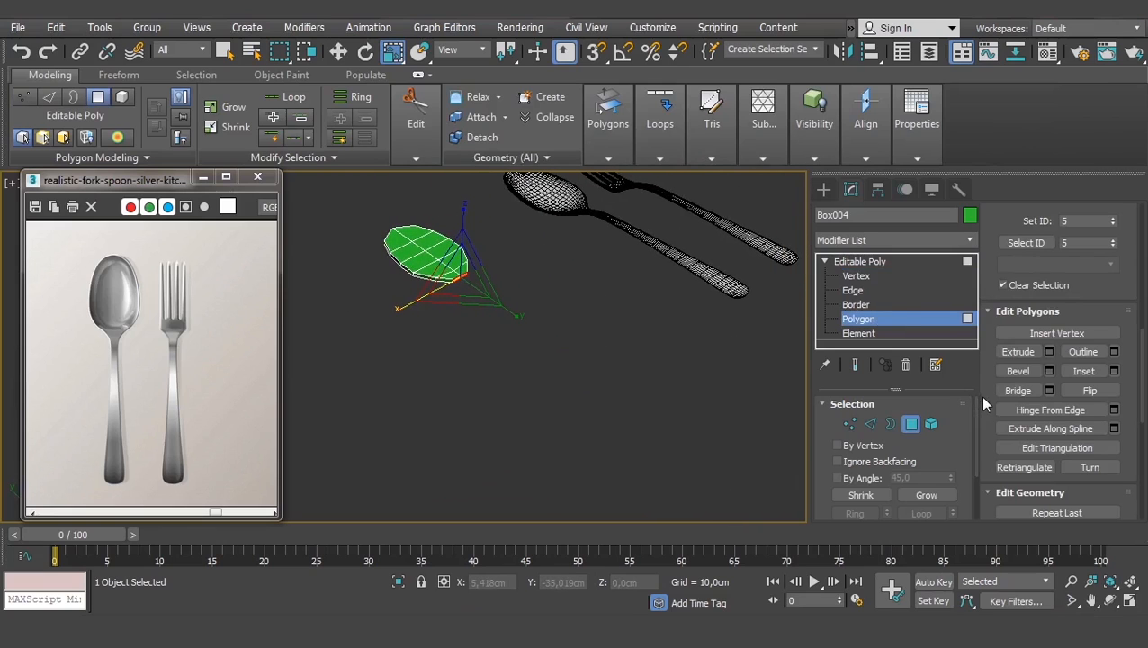
{"action": "left_click", "coordinate": [1018, 350]}
{"action": "scroll", "coordinate": [463, 286], "scroll_direction": "up", "scroll_amount": 6}
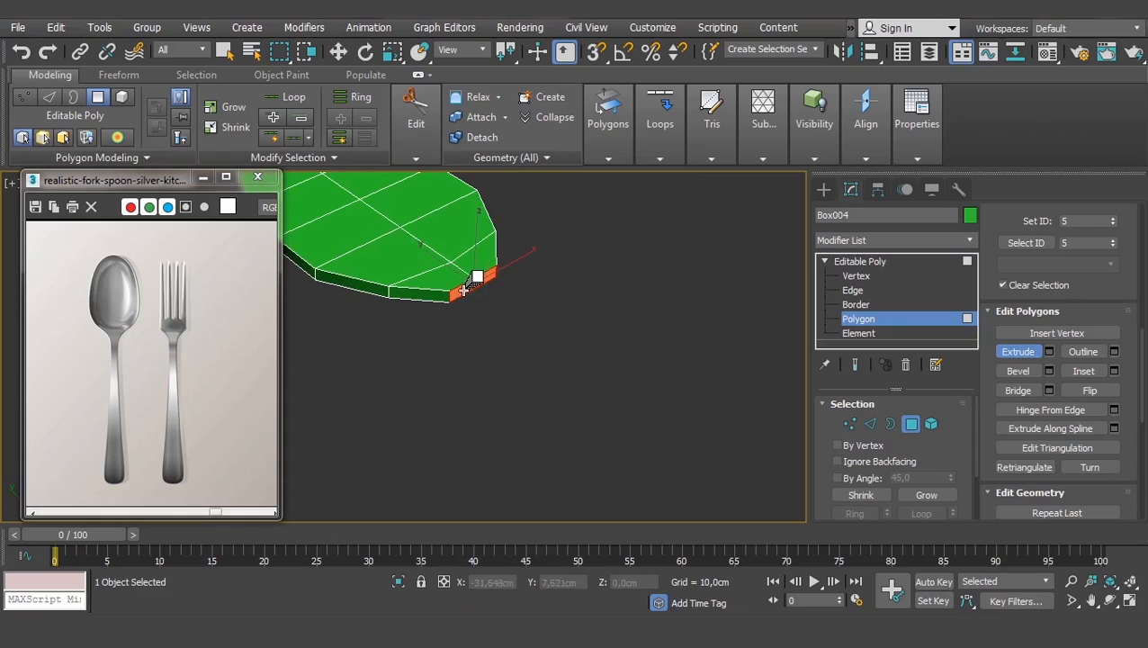
{"action": "scroll", "coordinate": [463, 288], "scroll_direction": "down", "scroll_amount": 10}
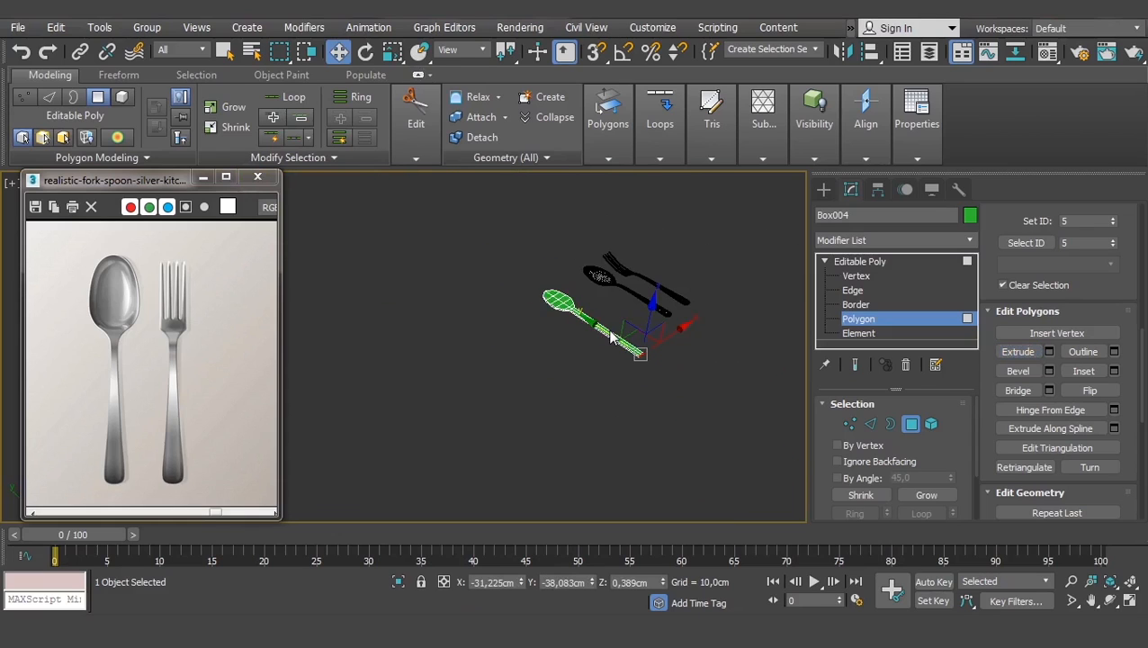
{"action": "scroll", "coordinate": [589, 347], "scroll_direction": "up", "scroll_amount": 6}
{"action": "scroll", "coordinate": [579, 324], "scroll_direction": "down", "scroll_amount": 5}
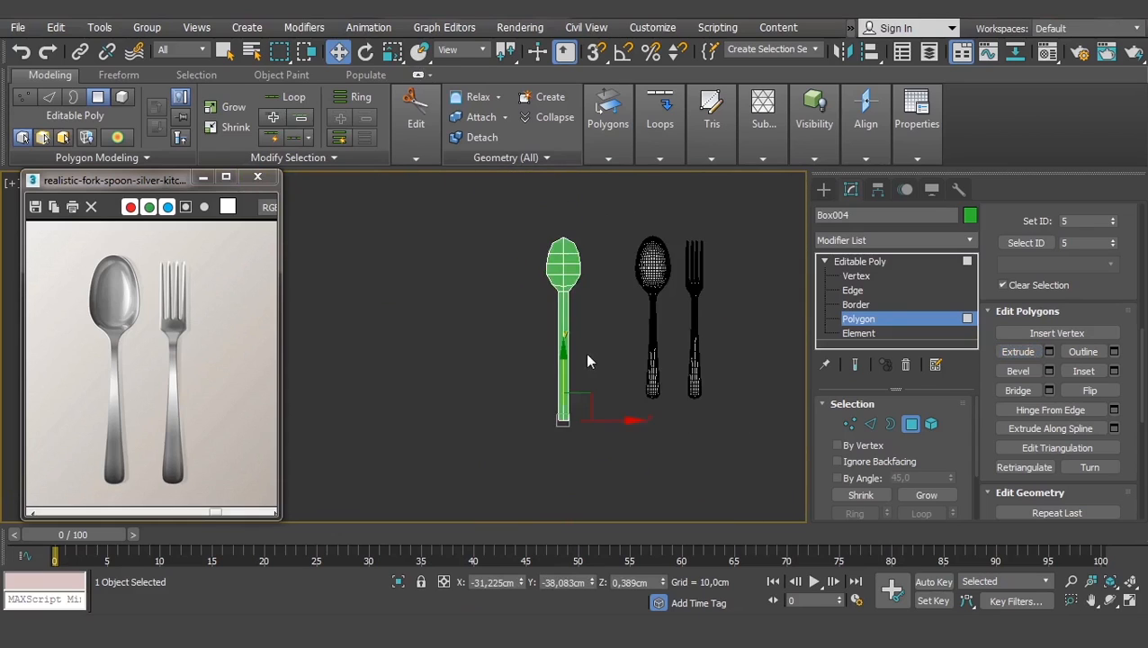
{"action": "scroll", "coordinate": [567, 377], "scroll_direction": "up", "scroll_amount": 4}
{"action": "left_click_drag", "start_coordinate": [512, 406], "coordinate": [519, 357]}
{"action": "scroll", "coordinate": [525, 381], "scroll_direction": "up", "scroll_amount": 2}
{"action": "middle_click_drag", "start_coordinate": [540, 384], "coordinate": [526, 423]}
{"action": "scroll", "coordinate": [513, 382], "scroll_direction": "down", "scroll_amount": 2}
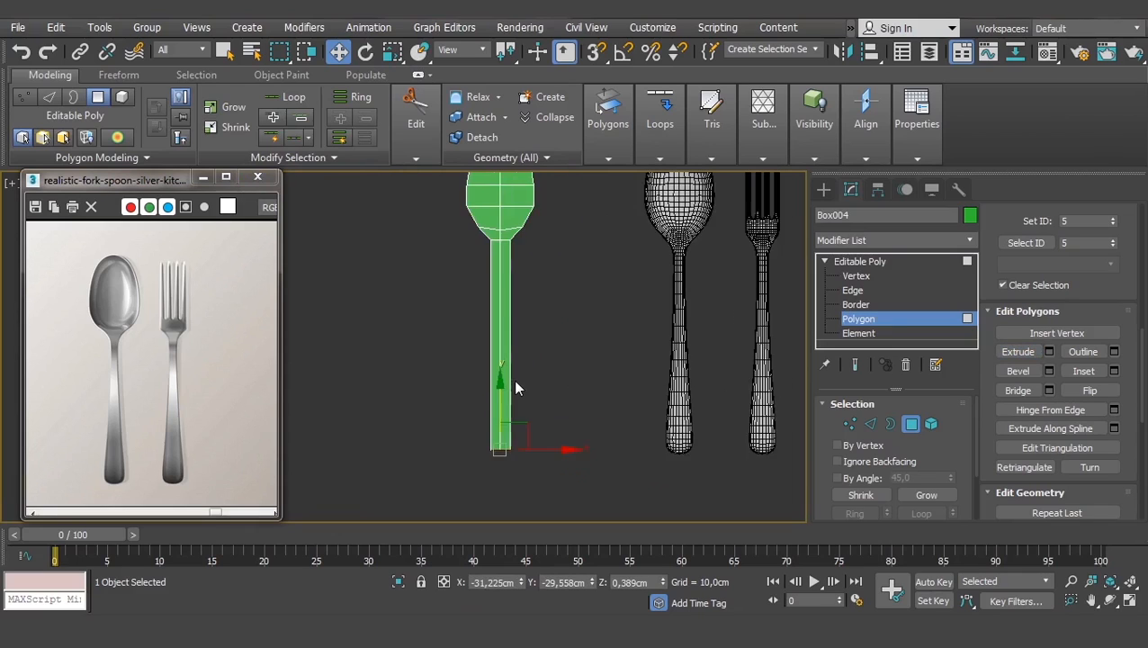
{"action": "middle_click_drag", "start_coordinate": [514, 382], "coordinate": [525, 392]}
- Select the vertices at the handle's bottom end and scale them wider
{"action": "left_click", "coordinate": [856, 278]}
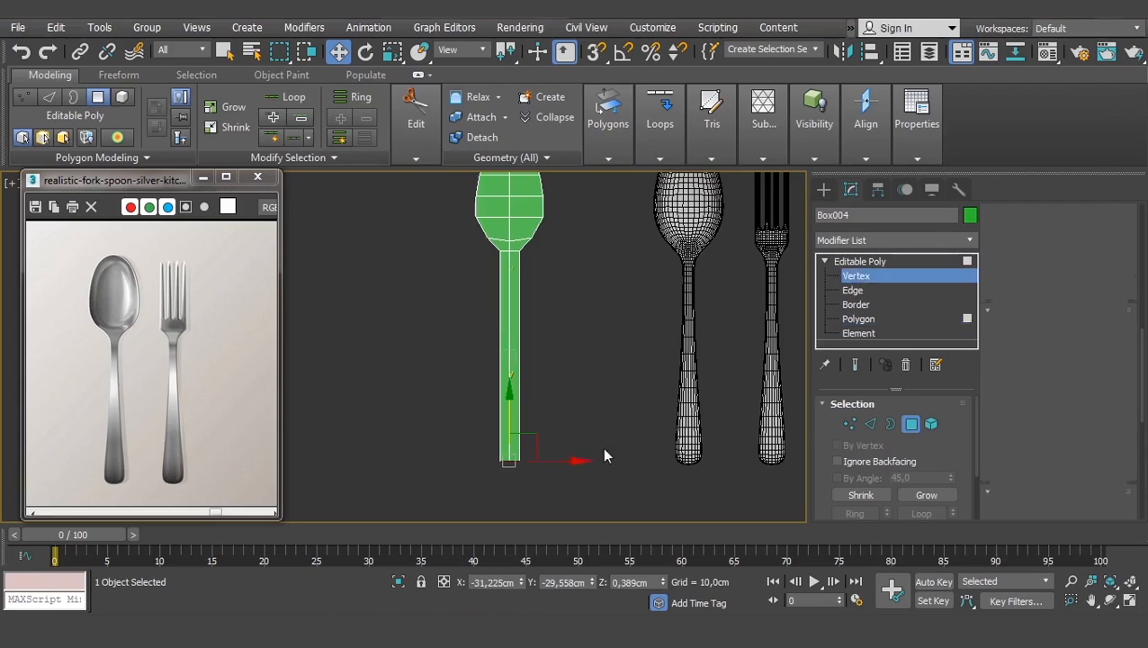
{"action": "left_click_drag", "start_coordinate": [572, 462], "coordinate": [489, 430]}
{"action": "scroll", "coordinate": [534, 457], "scroll_direction": "up", "scroll_amount": 2}
{"action": "key", "text": "r"}
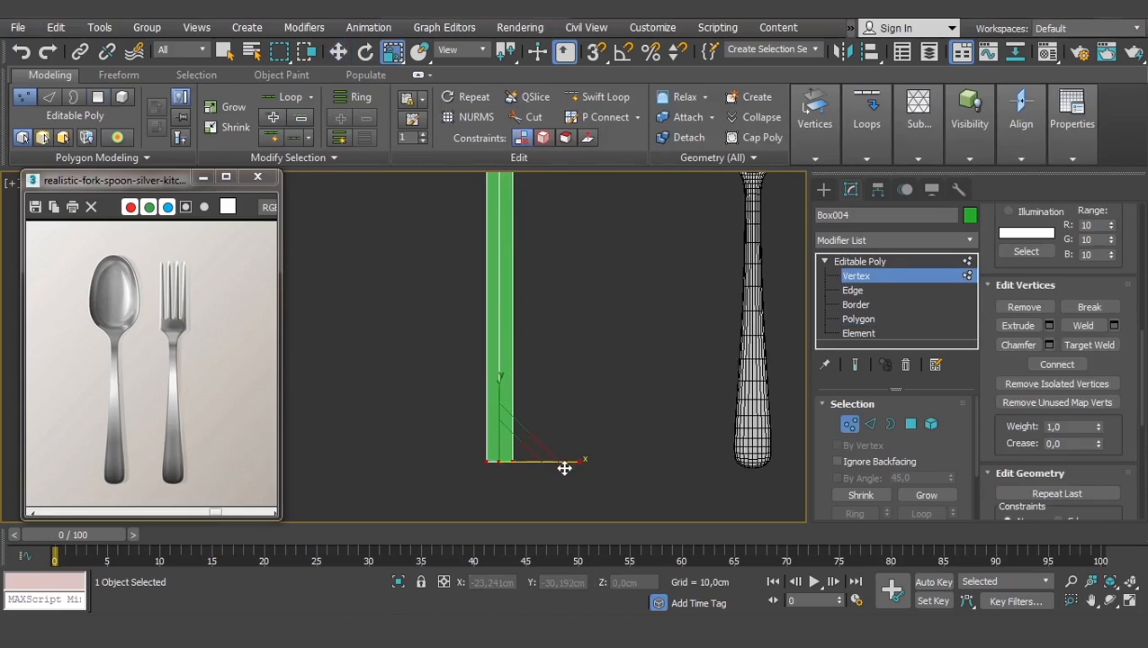
{"action": "left_click_drag", "start_coordinate": [570, 459], "coordinate": [598, 461]}
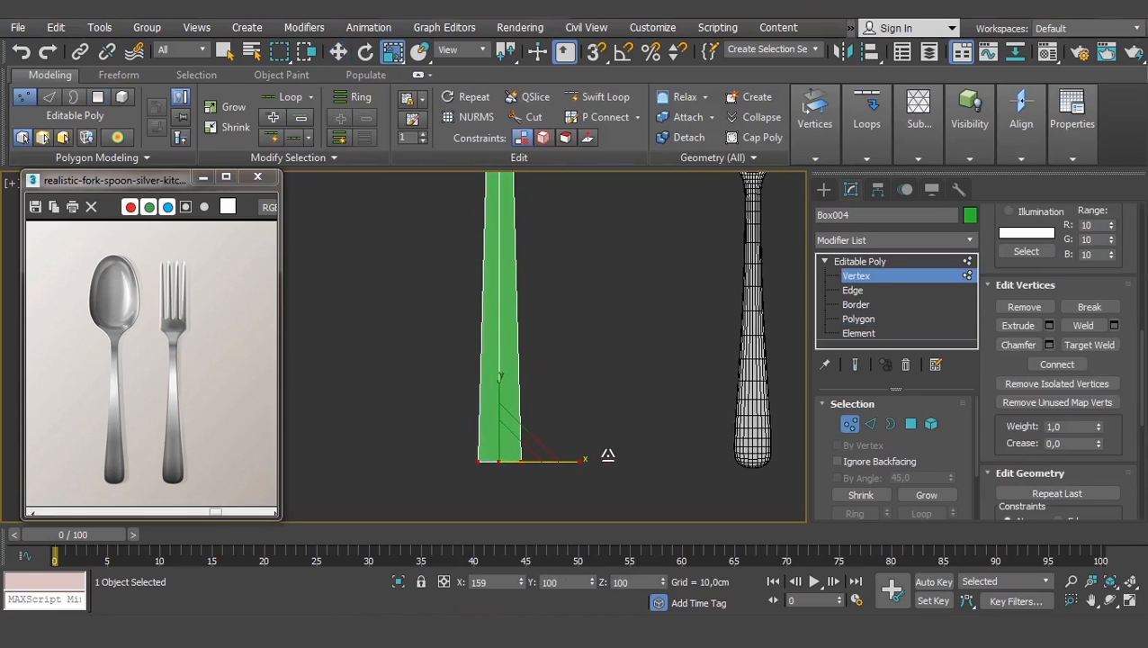
- Finish widening the handle base and frame the fork's neck
{"action": "middle_click_drag", "start_coordinate": [533, 322], "coordinate": [542, 405]}
{"action": "scroll", "coordinate": [551, 345], "scroll_direction": "down", "scroll_amount": 2}
{"action": "scroll", "coordinate": [556, 347], "scroll_direction": "up", "scroll_amount": 2}
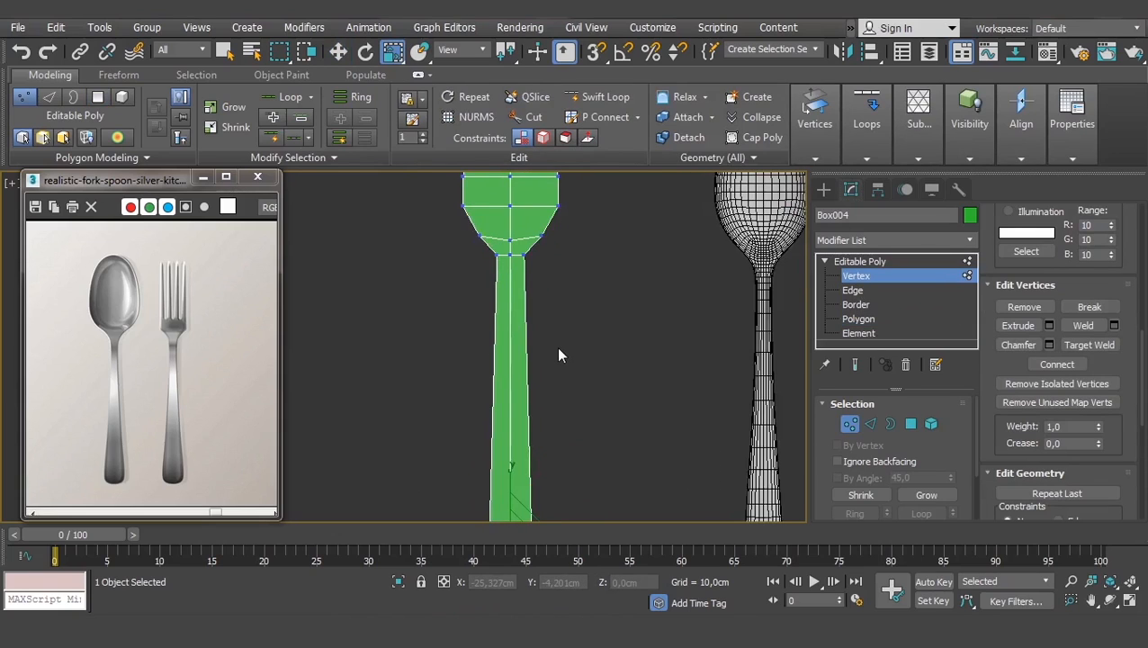
{"action": "middle_click_drag", "start_coordinate": [556, 346], "coordinate": [553, 350]}
{"action": "middle_click_drag", "start_coordinate": [493, 276], "coordinate": [492, 278]}
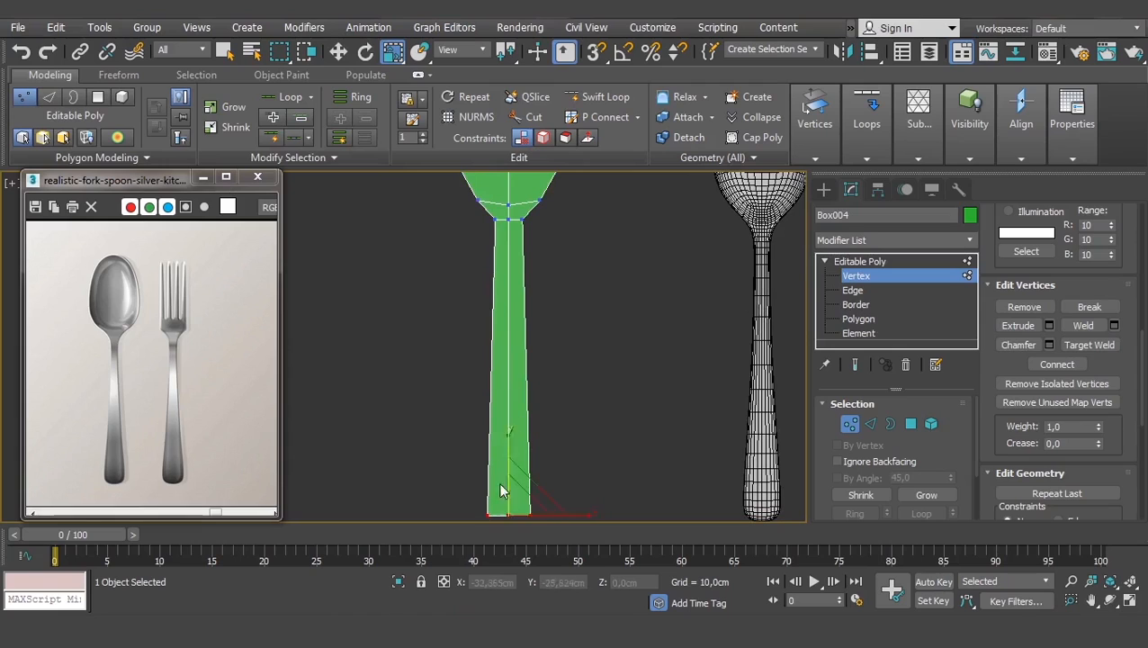
- Connect the neck's vertical edges with increased segments to add three horizontal edge loops
{"action": "left_click", "coordinate": [852, 290]}
{"action": "mouse_move", "coordinate": [641, 277]}
{"action": "left_mouse_down"}
{"action": "mouse_move", "coordinate": [607, 300]}
{"action": "mouse_move", "coordinate": [520, 308]}
{"action": "left_mouse_up"}
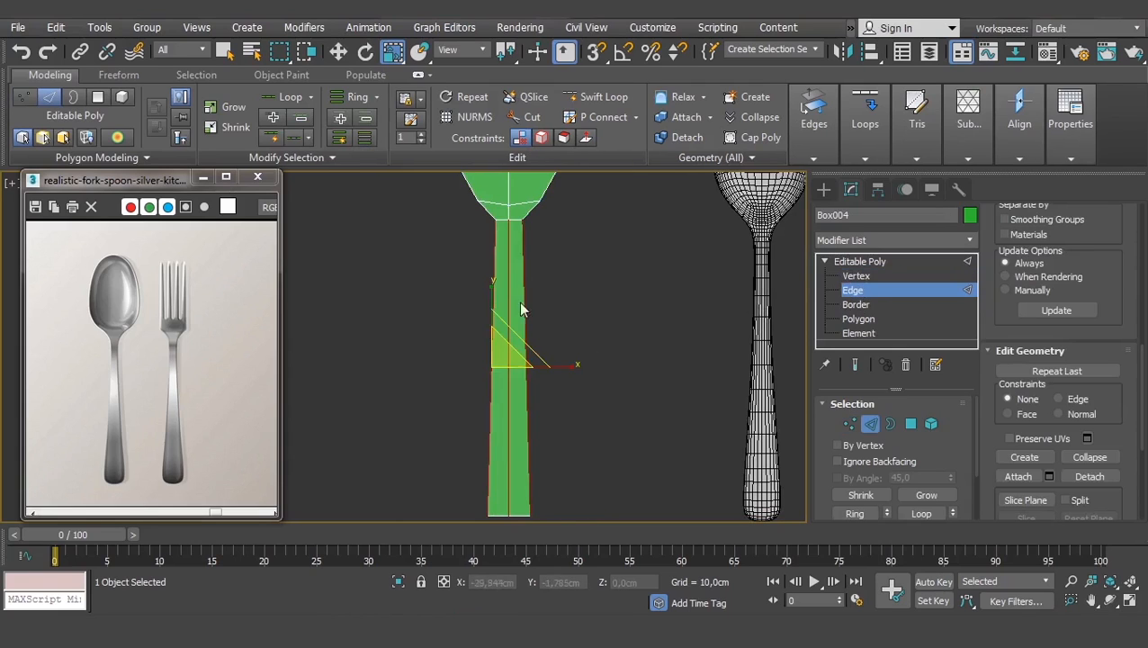
{"action": "scroll", "coordinate": [1007, 350], "scroll_direction": "down", "scroll_amount": 5}
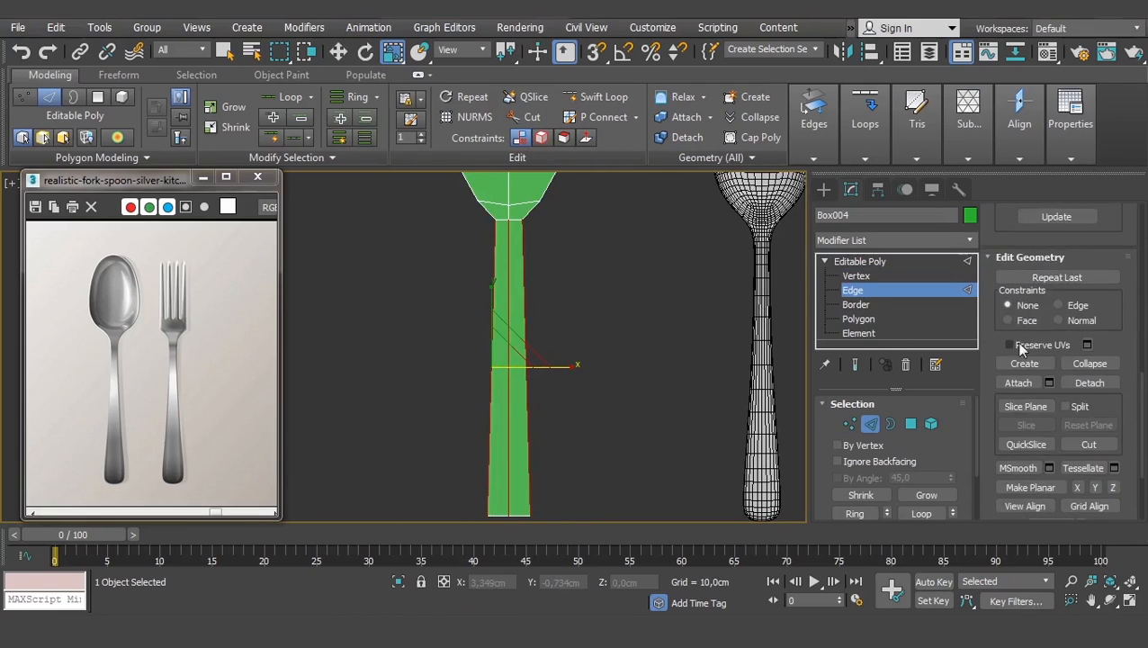
{"action": "scroll", "coordinate": [1081, 442], "scroll_direction": "down", "scroll_amount": 3}
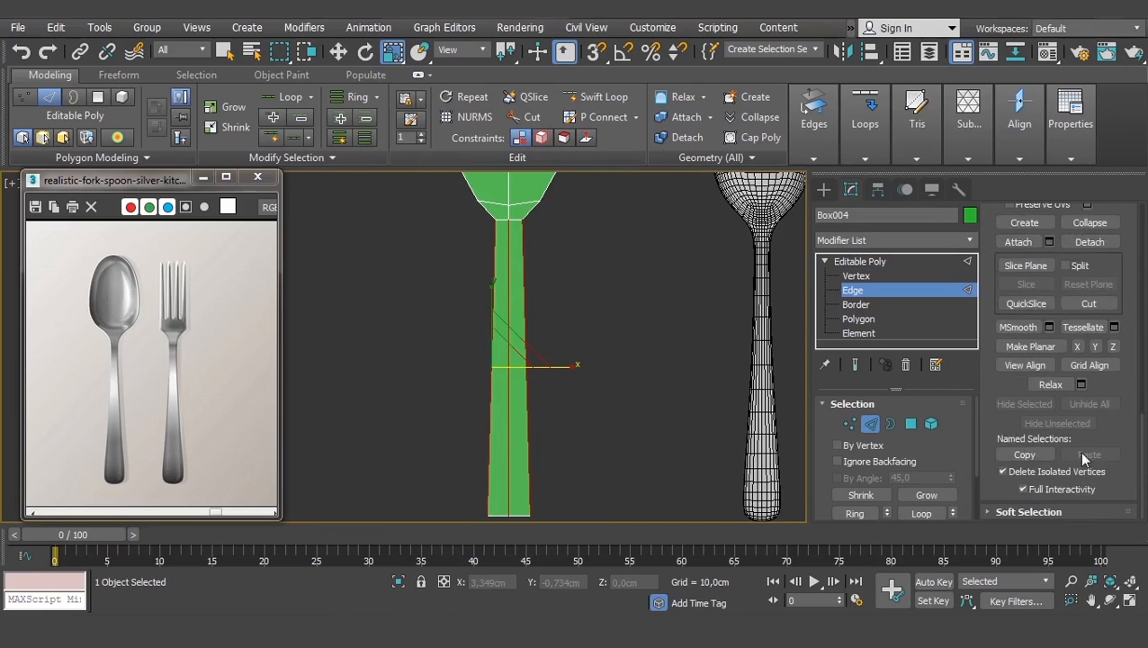
{"action": "scroll", "coordinate": [1019, 411], "scroll_direction": "up", "scroll_amount": 6}
{"action": "scroll", "coordinate": [1025, 416], "scroll_direction": "up", "scroll_amount": 10}
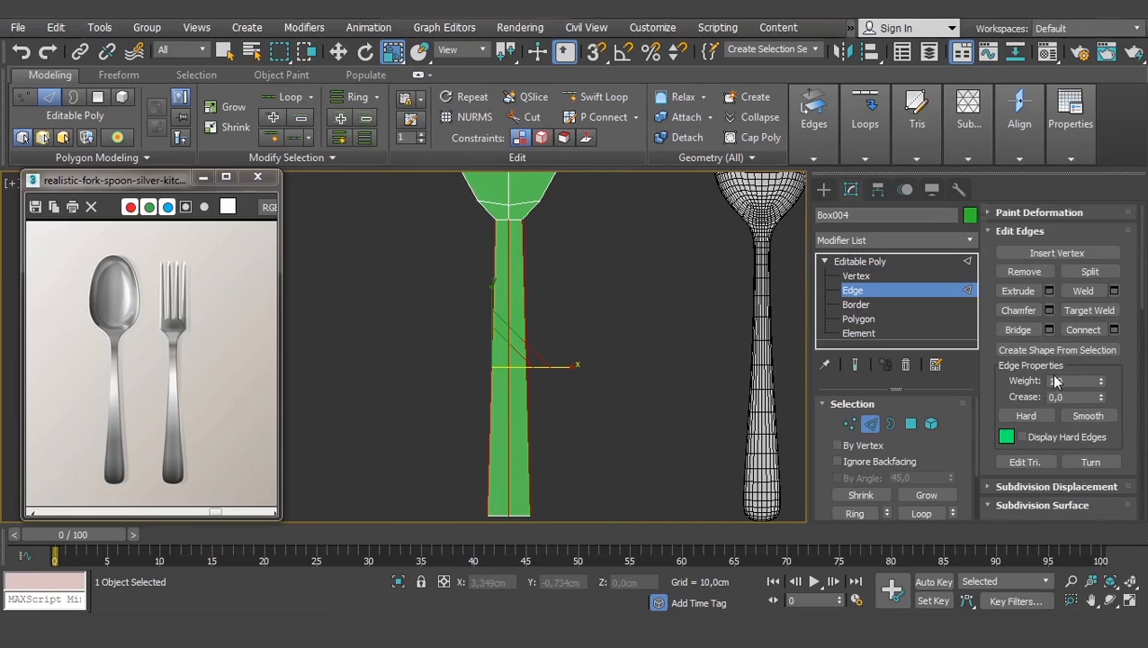
{"action": "left_click", "coordinate": [1113, 329]}
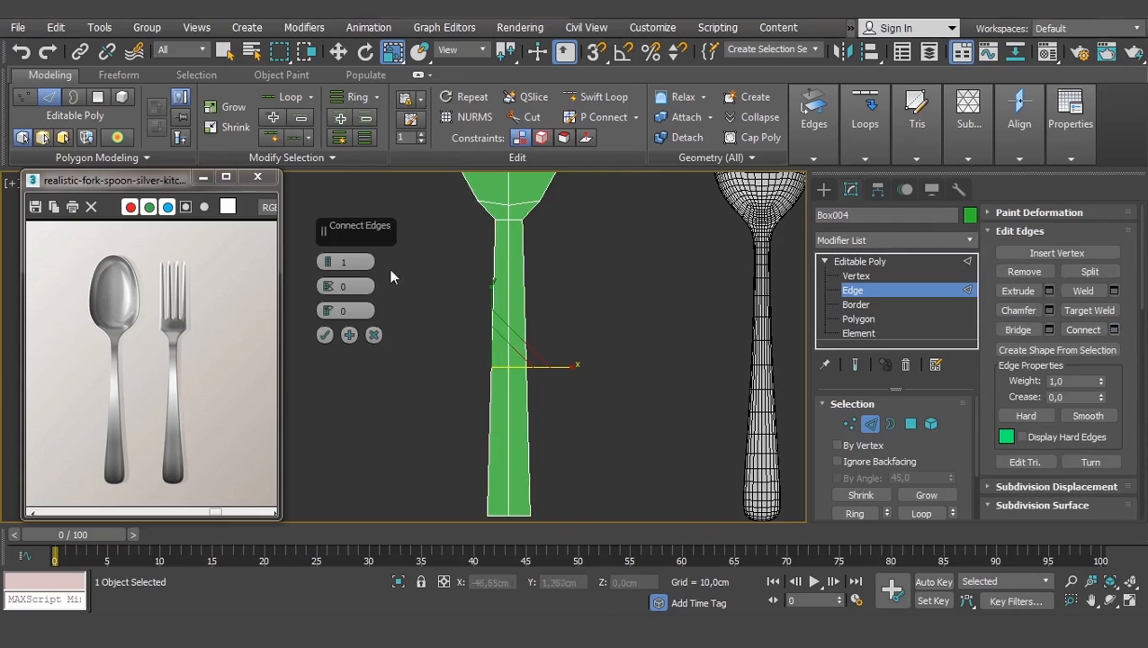
{"action": "left_click", "coordinate": [328, 258]}
{"action": "left_click", "coordinate": [328, 258]}
{"action": "left_click", "coordinate": [325, 335]}
{"action": "scroll", "coordinate": [508, 360], "scroll_direction": "up", "scroll_amount": 2}
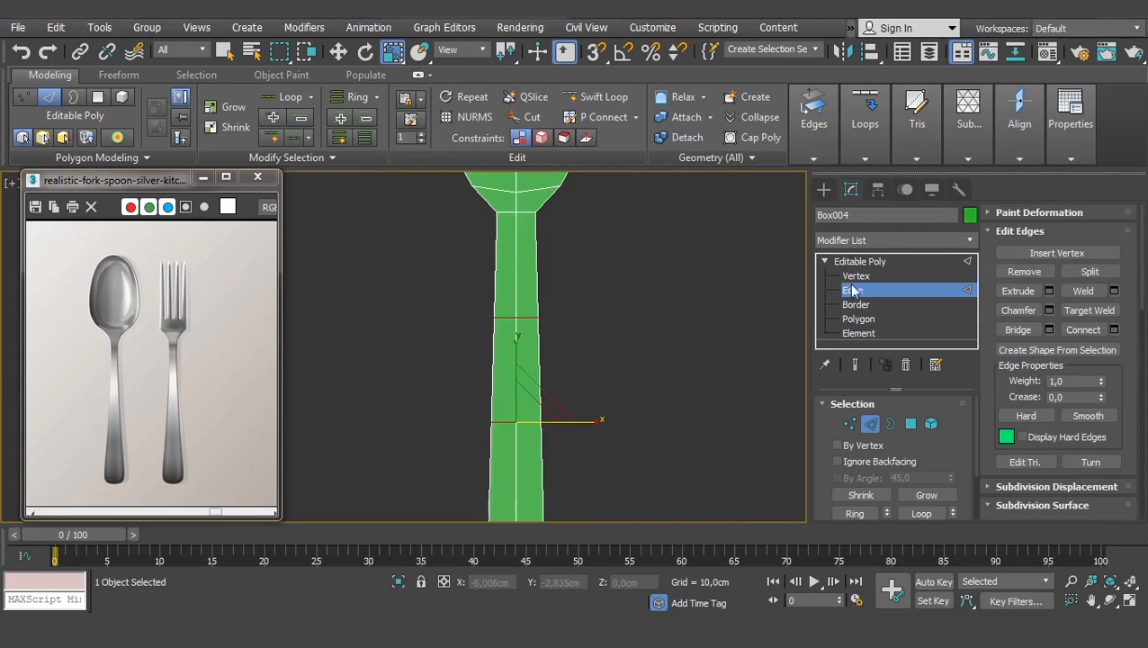
- At Vertex level, narrow the upper, middle and bottom vertex rows of the lower handle
{"action": "key", "text": "1"}
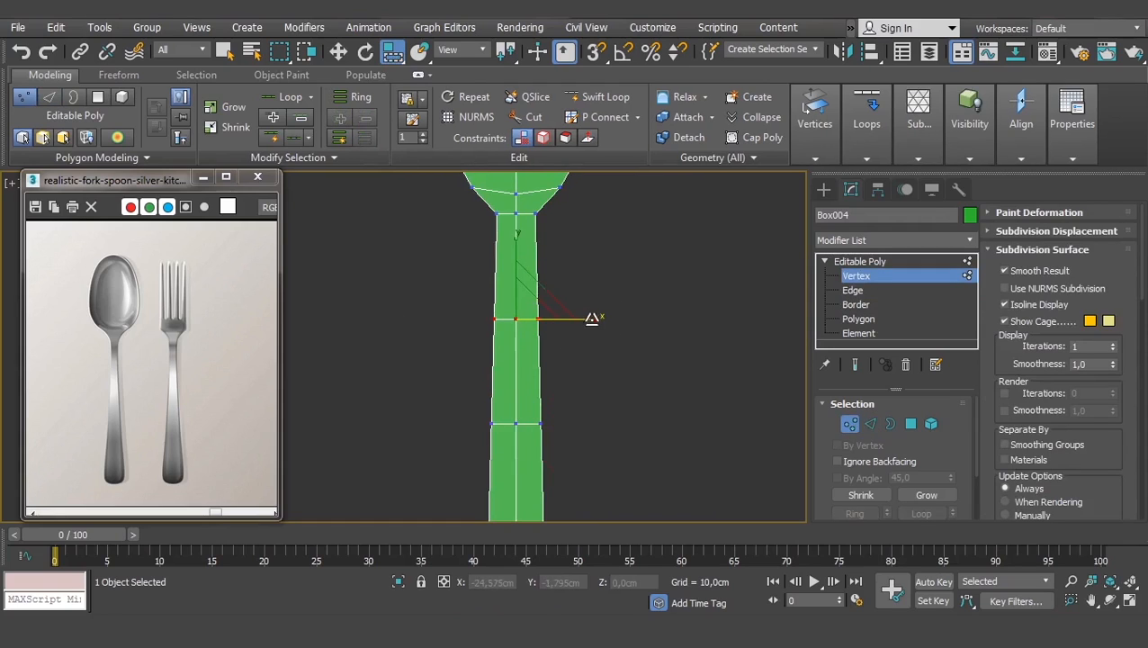
{"action": "left_click_drag", "start_coordinate": [592, 319], "coordinate": [580, 317]}
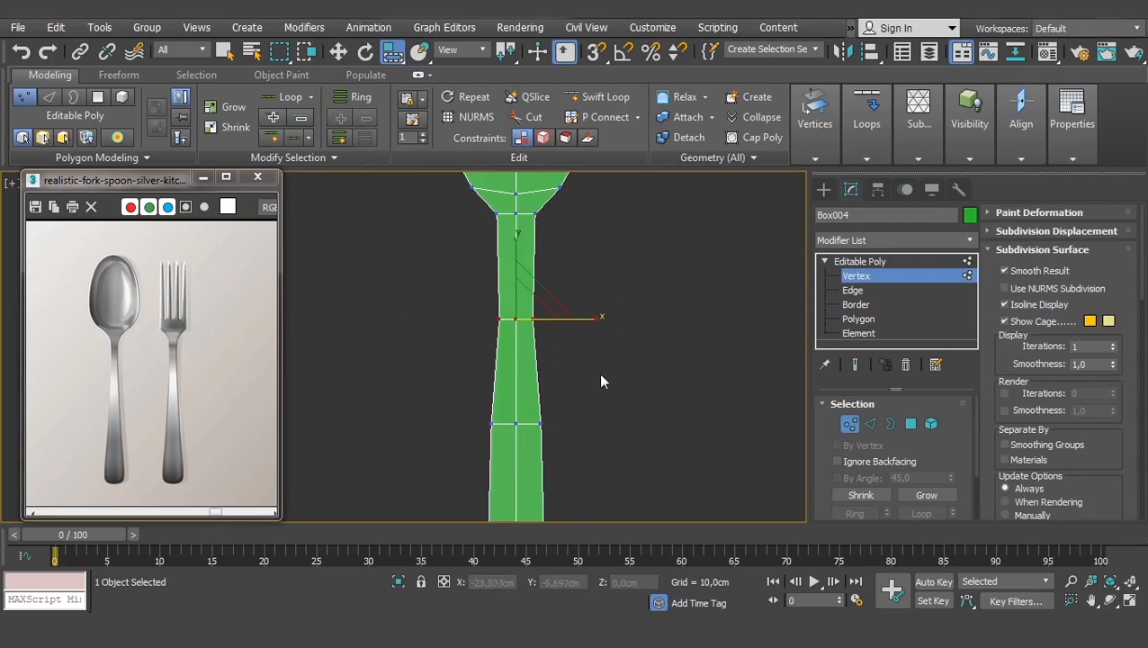
{"action": "scroll", "coordinate": [566, 317], "scroll_direction": "down", "scroll_amount": 3}
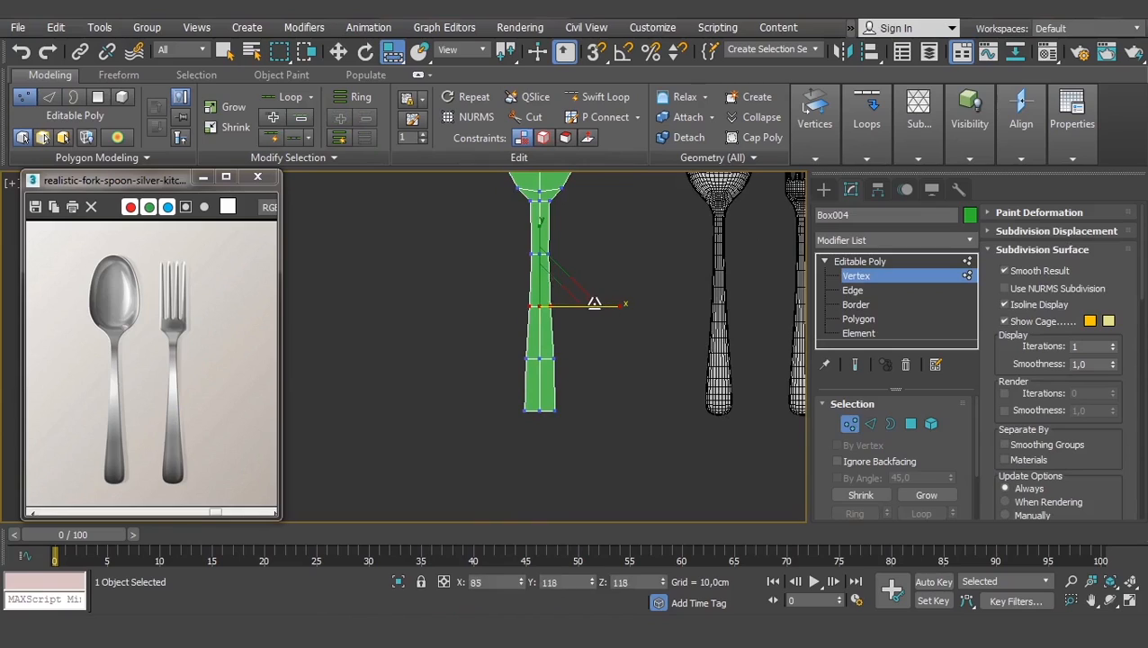
{"action": "scroll", "coordinate": [561, 352], "scroll_direction": "up", "scroll_amount": 3}
{"action": "left_click_drag", "start_coordinate": [559, 355], "coordinate": [472, 380]}
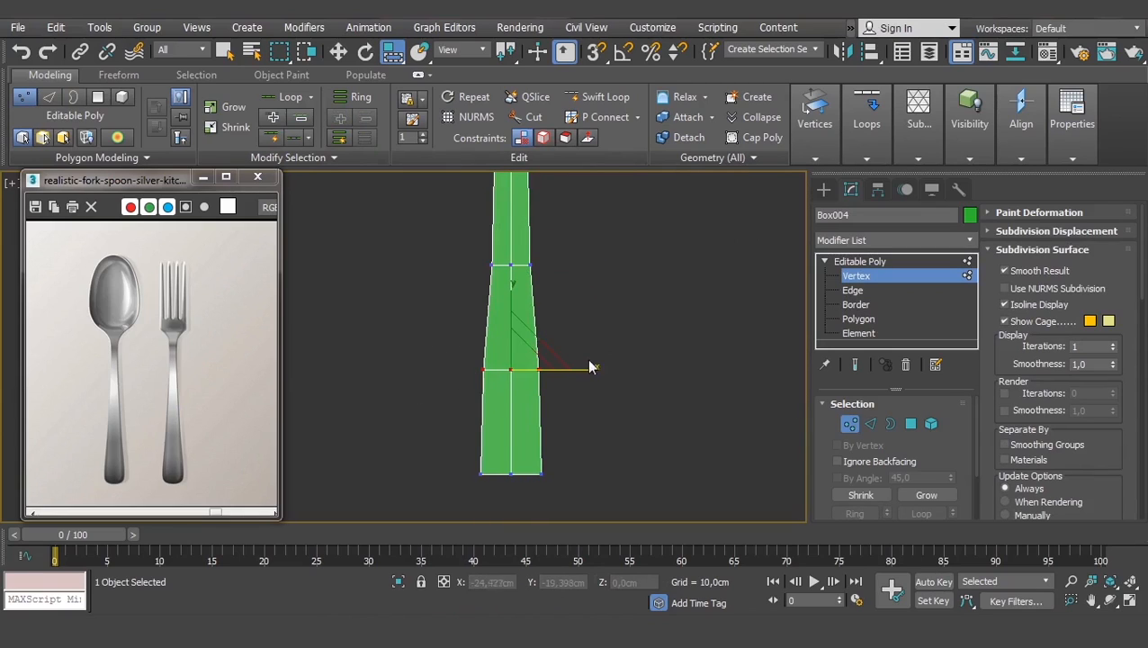
{"action": "left_click_drag", "start_coordinate": [585, 368], "coordinate": [568, 367]}
{"action": "left_click_drag", "start_coordinate": [572, 448], "coordinate": [466, 493]}
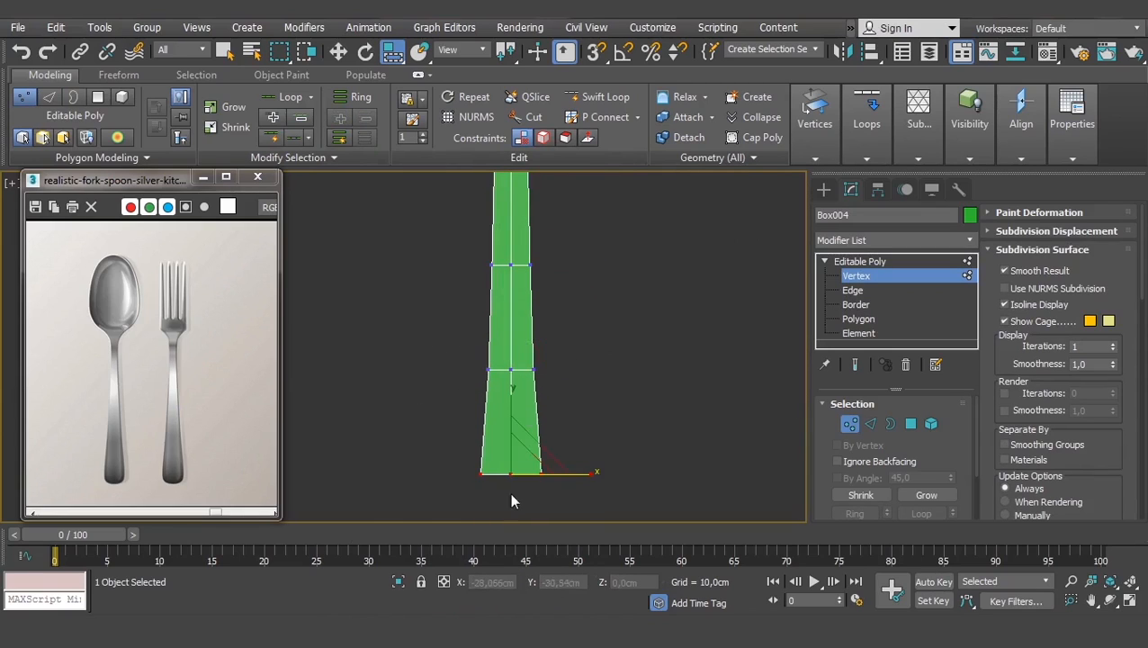
{"action": "left_click_drag", "start_coordinate": [581, 476], "coordinate": [562, 467]}
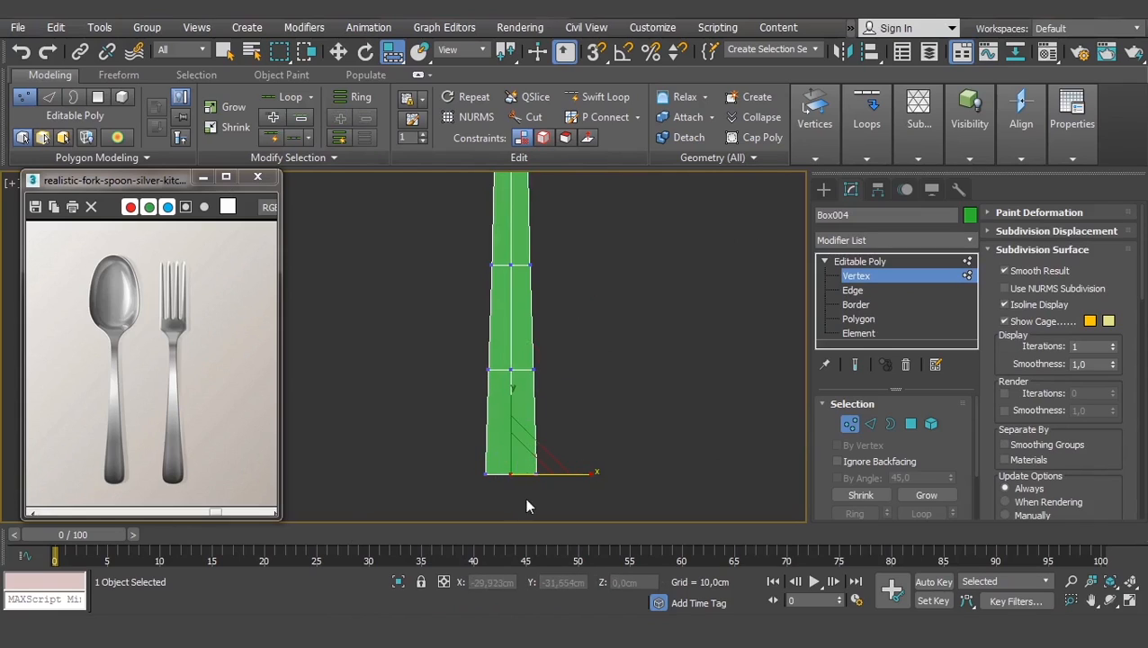
- Pull the bottom-centre vertex down into a pointed tip and select the bottom vertices
{"action": "key", "text": "w"}
{"action": "left_click_drag", "start_coordinate": [509, 411], "coordinate": [517, 428]}
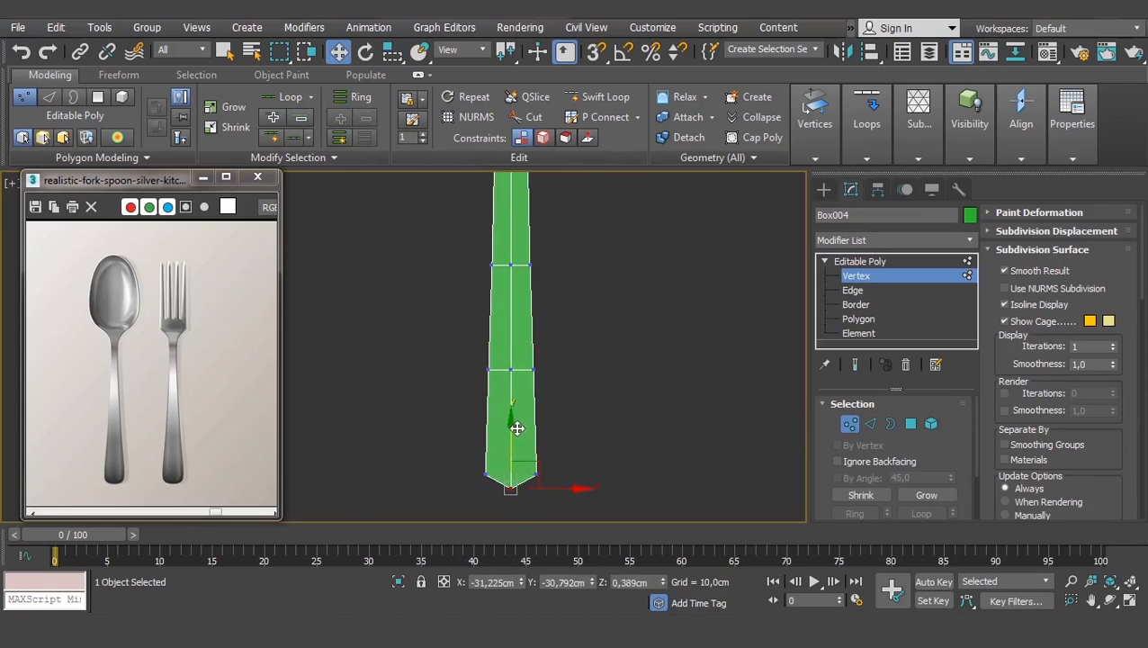
{"action": "left_click_drag", "start_coordinate": [465, 496], "coordinate": [465, 497]}
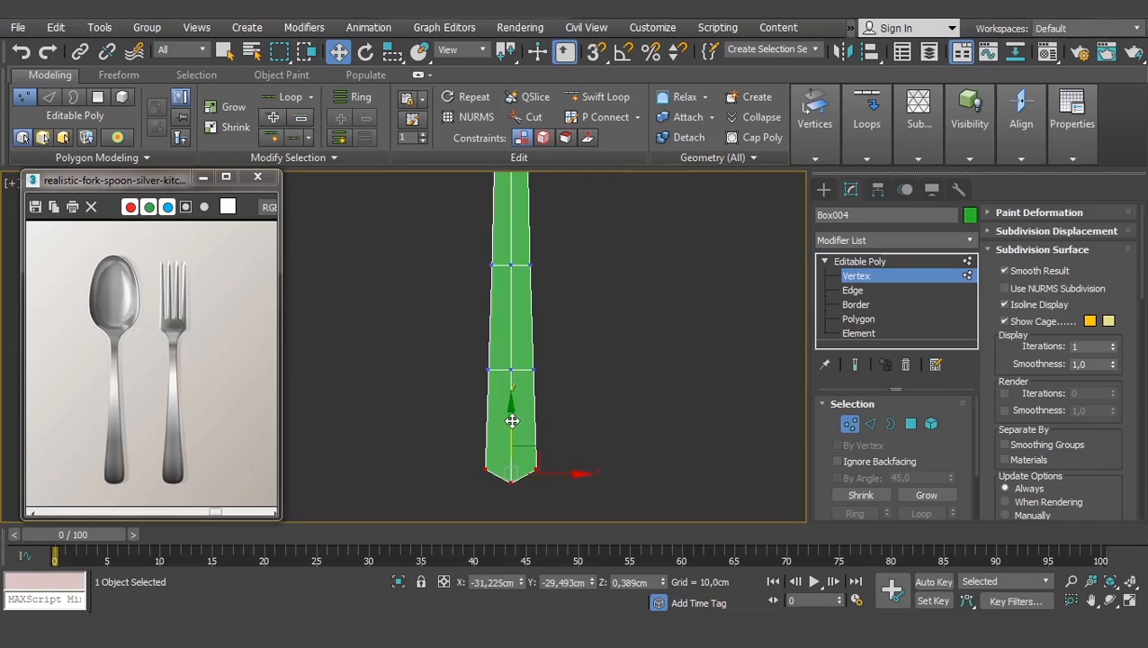
{"action": "scroll", "coordinate": [562, 405], "scroll_direction": "down", "scroll_amount": 2}
{"action": "scroll", "coordinate": [560, 397], "scroll_direction": "down", "scroll_amount": 2}
{"action": "scroll", "coordinate": [556, 395], "scroll_direction": "up", "scroll_amount": 2}
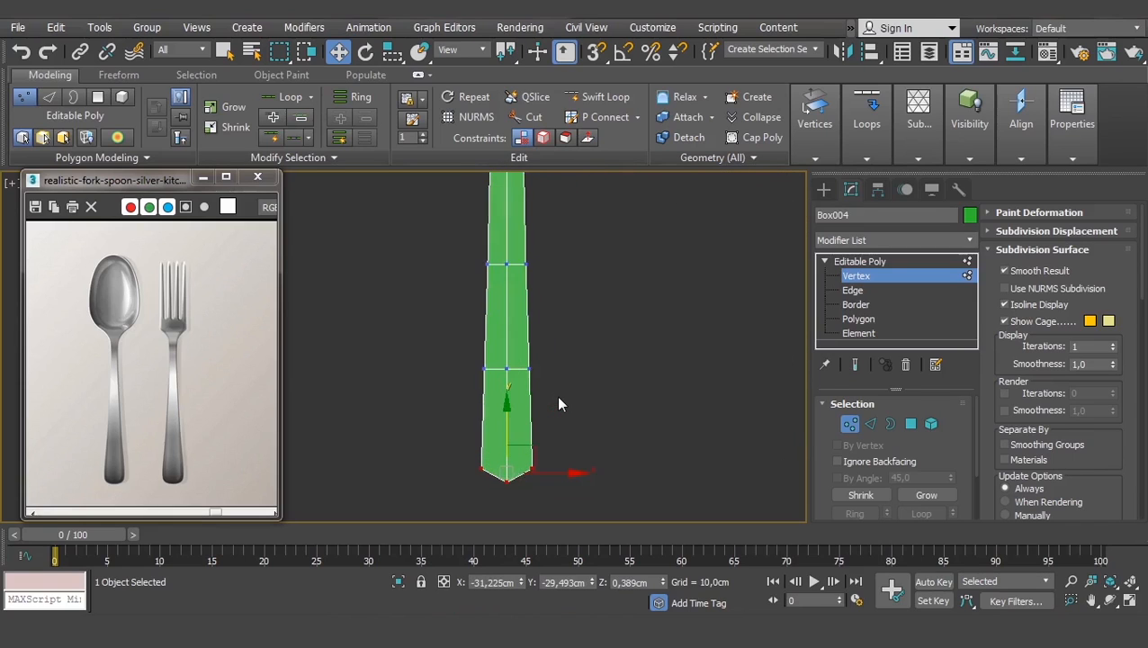
{"action": "left_click", "coordinate": [852, 291]}
- Connect the bottom segment's vertical edges with a single edge loop and move it lower
{"action": "scroll", "coordinate": [596, 397], "scroll_direction": "up", "scroll_amount": 3}
{"action": "left_click_drag", "start_coordinate": [545, 436], "coordinate": [383, 428]}
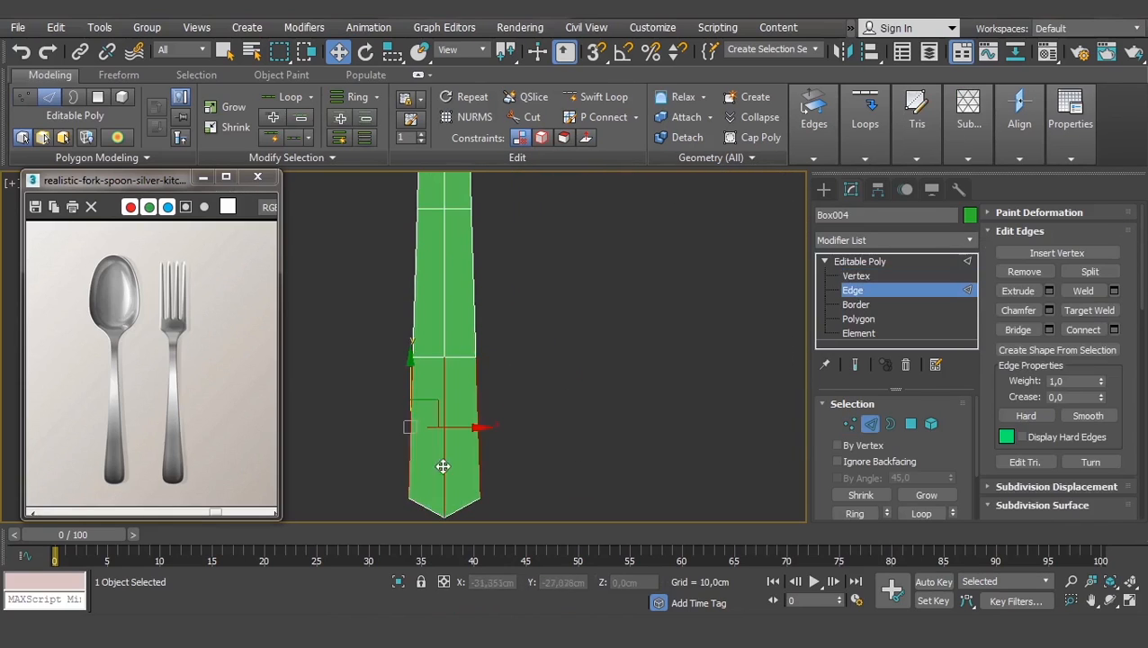
{"action": "middle_click_drag", "start_coordinate": [443, 466], "coordinate": [454, 421]}
{"action": "left_click", "coordinate": [1114, 329]}
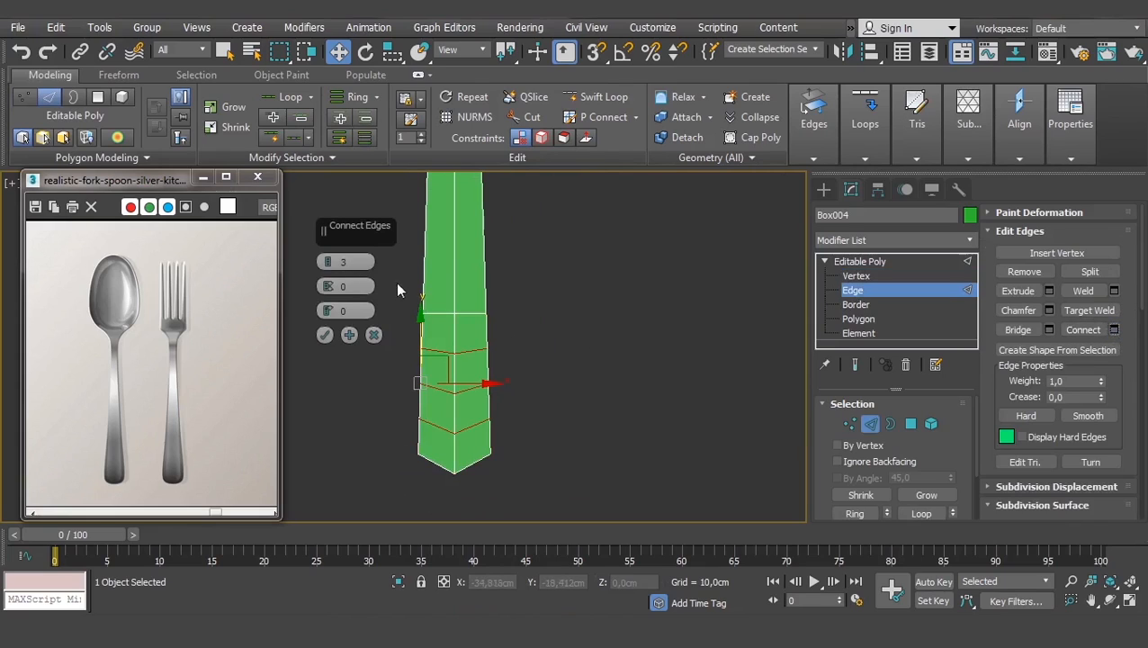
{"action": "left_click_drag", "start_coordinate": [329, 262], "coordinate": [314, 320]}
{"action": "left_click", "coordinate": [325, 334]}
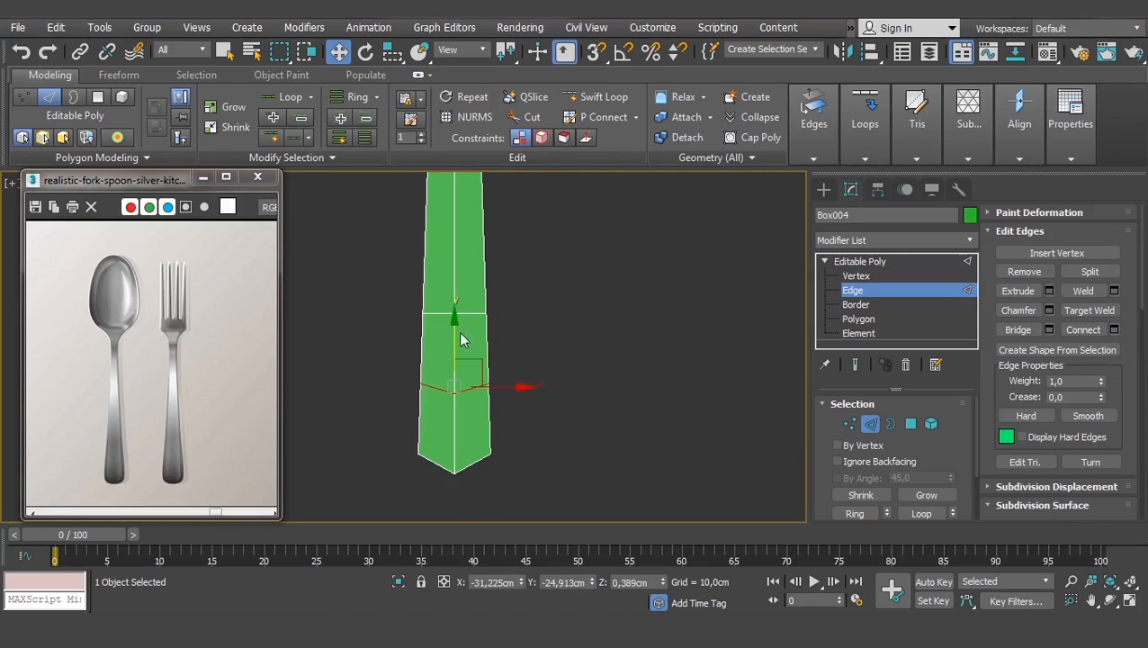
{"action": "left_click_drag", "start_coordinate": [456, 330], "coordinate": [460, 375]}
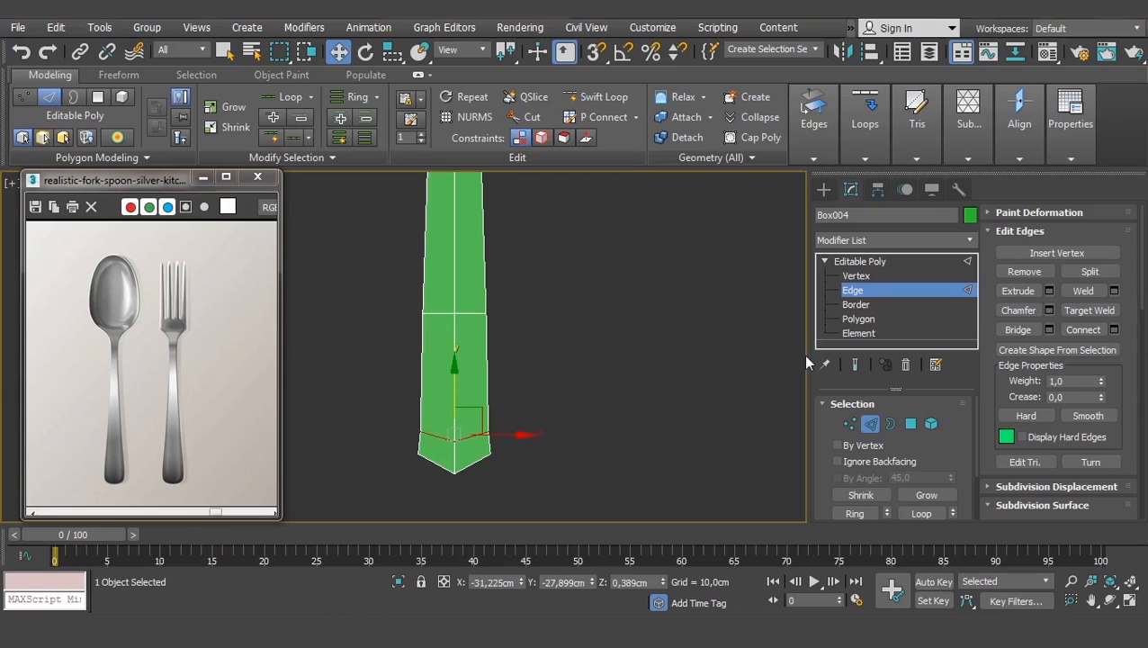
- Widen the bottom handle vertices horizontally only, discarding two uniform flare attempts
{"action": "left_click", "coordinate": [859, 276]}
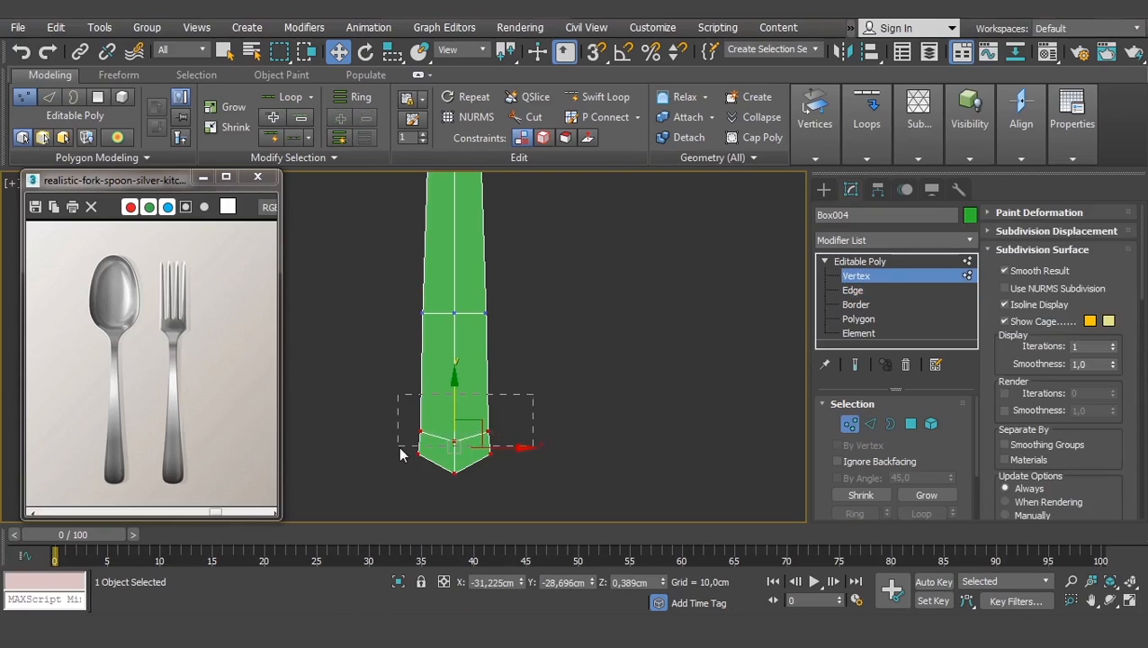
{"action": "key", "text": "r"}
{"action": "left_click_drag", "start_coordinate": [459, 423], "coordinate": [479, 24]}
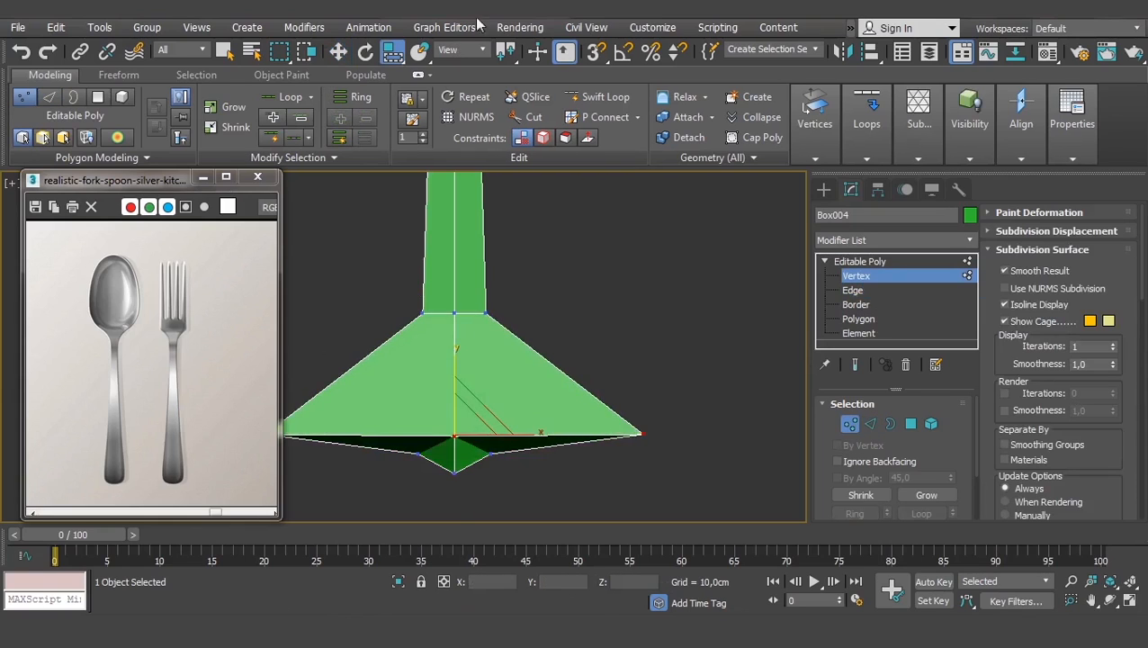
{"action": "key", "text": "ctrl+z"}
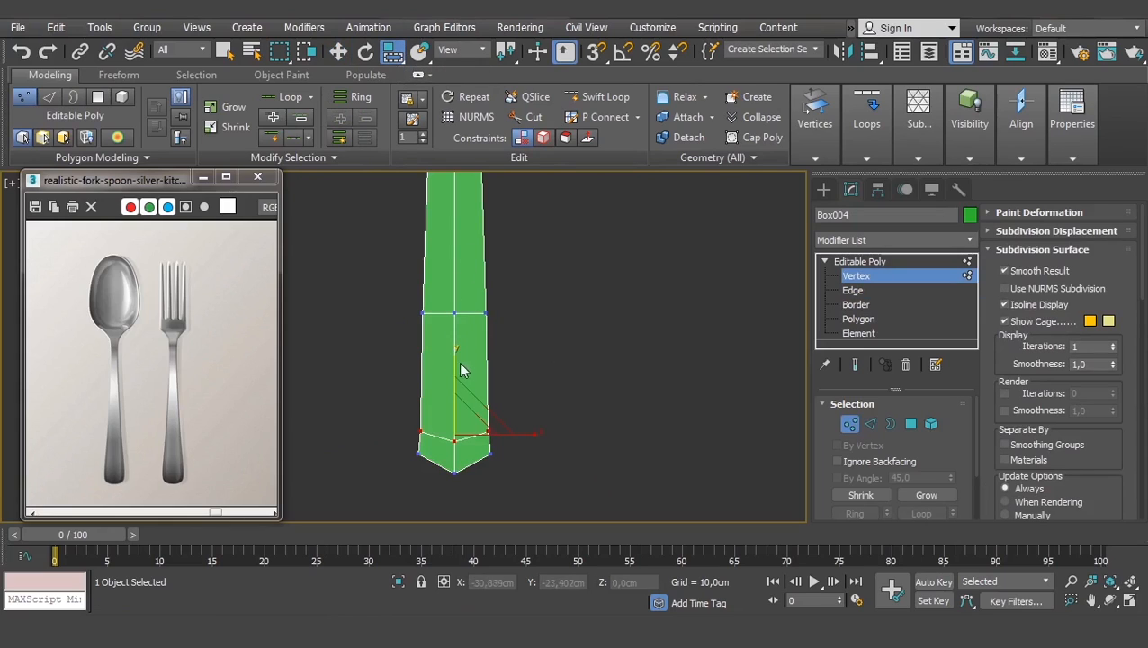
{"action": "left_click_drag", "start_coordinate": [460, 370], "coordinate": [404, 216]}
{"action": "key", "text": "ctrl+z"}
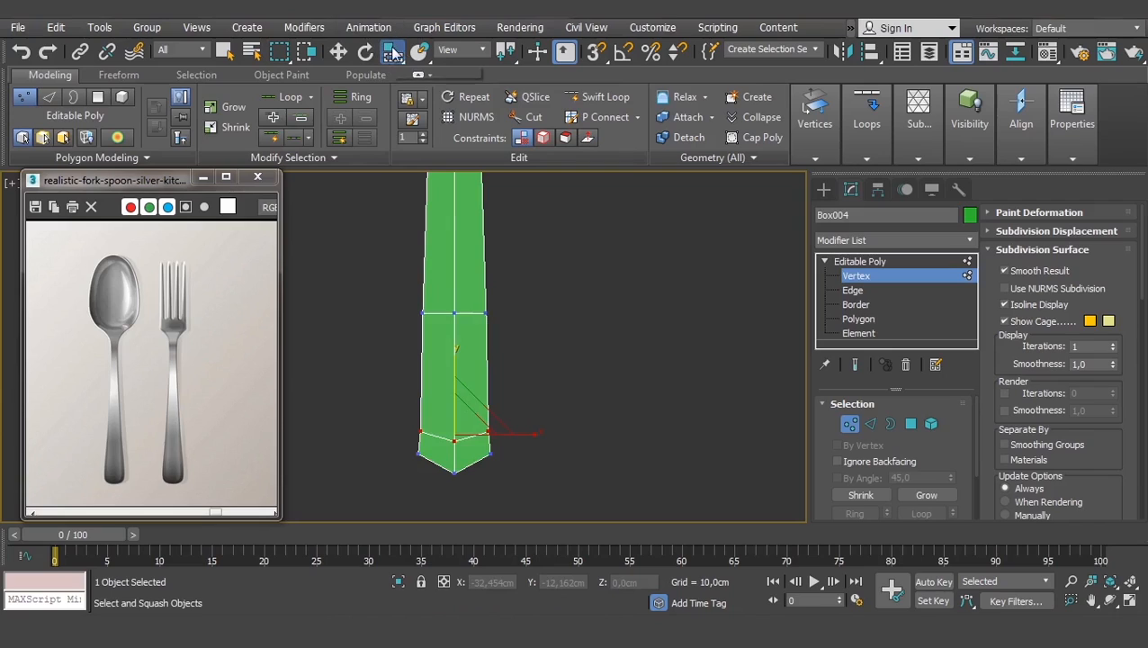
{"action": "left_click_drag", "start_coordinate": [393, 51], "coordinate": [398, 93]}
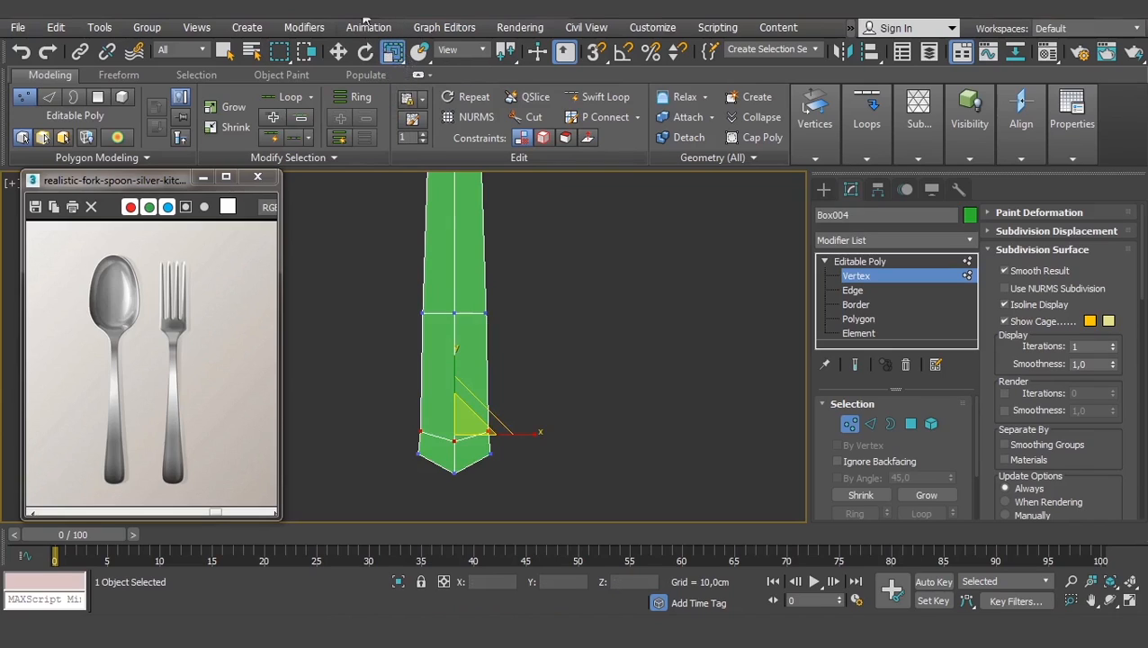
{"action": "left_click_drag", "start_coordinate": [533, 433], "coordinate": [544, 432]}
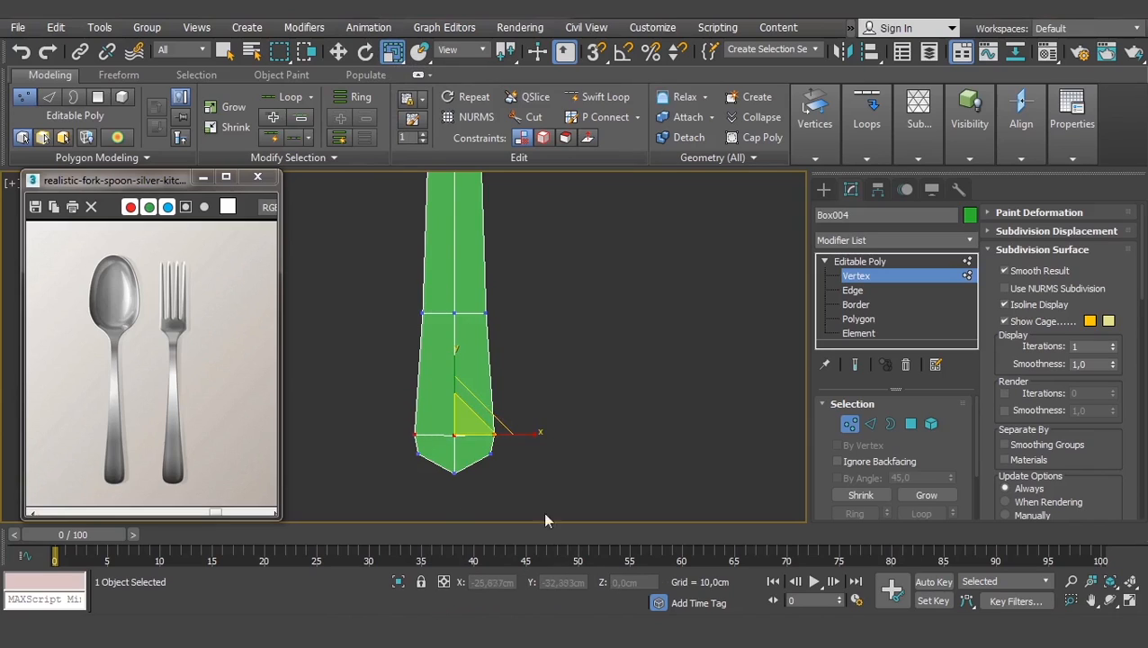
- Nudge the tip vertices slightly down, then select the third vertex loop across the handle
{"action": "left_click_drag", "start_coordinate": [388, 481], "coordinate": [388, 481]}
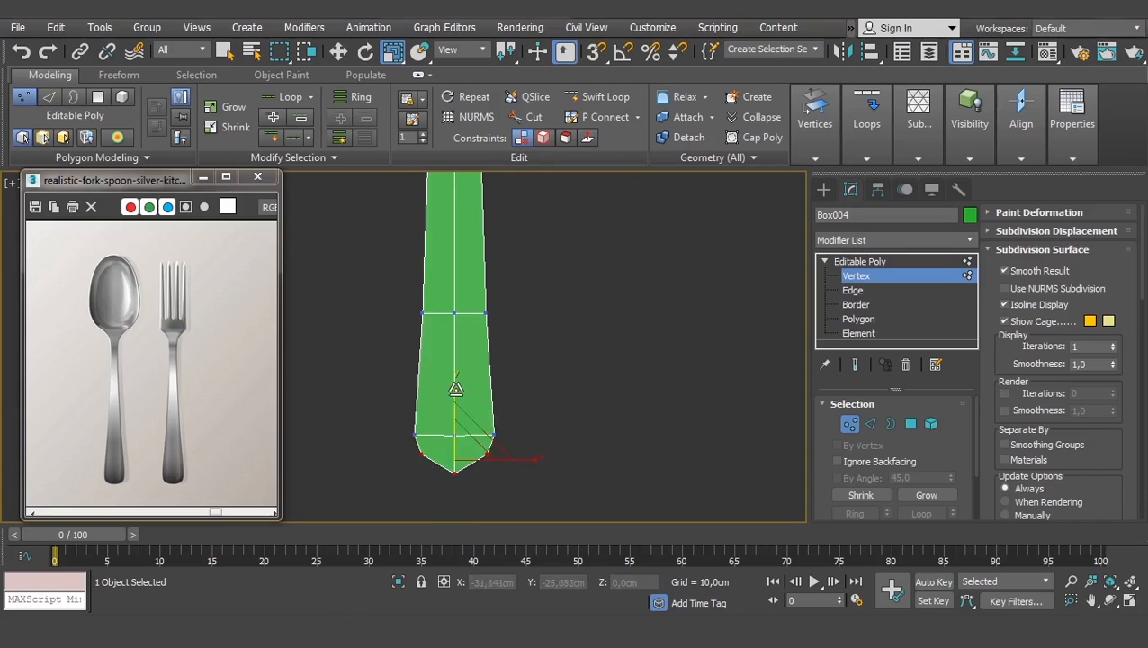
{"action": "key", "text": "w"}
{"action": "left_click_drag", "start_coordinate": [459, 404], "coordinate": [460, 408]}
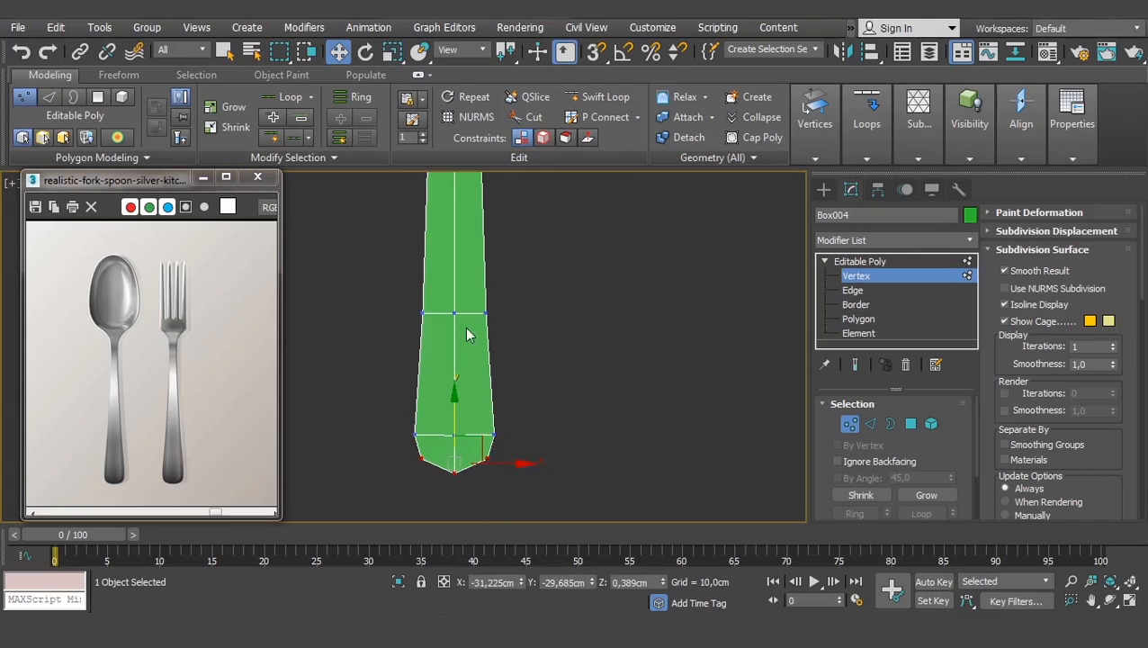
{"action": "scroll", "coordinate": [500, 282], "scroll_direction": "down", "scroll_amount": 3}
{"action": "middle_click_drag", "start_coordinate": [475, 254], "coordinate": [505, 282]}
{"action": "scroll", "coordinate": [508, 270], "scroll_direction": "up", "scroll_amount": 3}
{"action": "left_click_drag", "start_coordinate": [582, 345], "coordinate": [443, 413]}
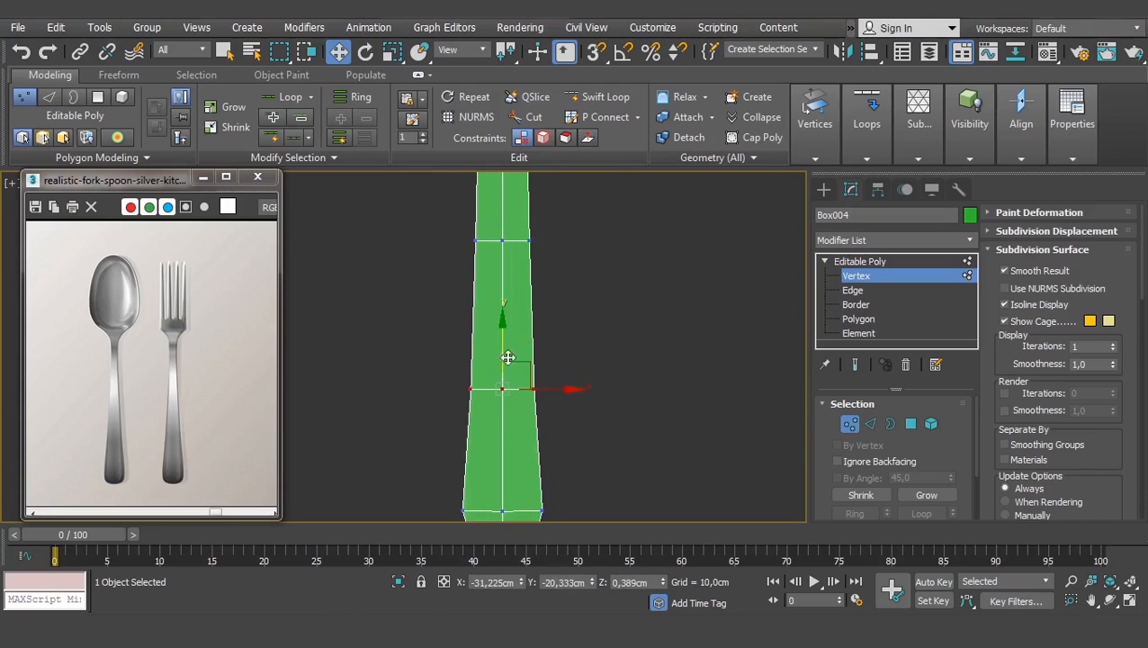
{"action": "scroll", "coordinate": [513, 345], "scroll_direction": "down", "scroll_amount": 3}
{"action": "middle_click_drag", "start_coordinate": [515, 342], "coordinate": [507, 399]}
- Narrow a handle vertex loop in X and the loop just below the bowl to 77%
{"action": "key", "text": "r"}
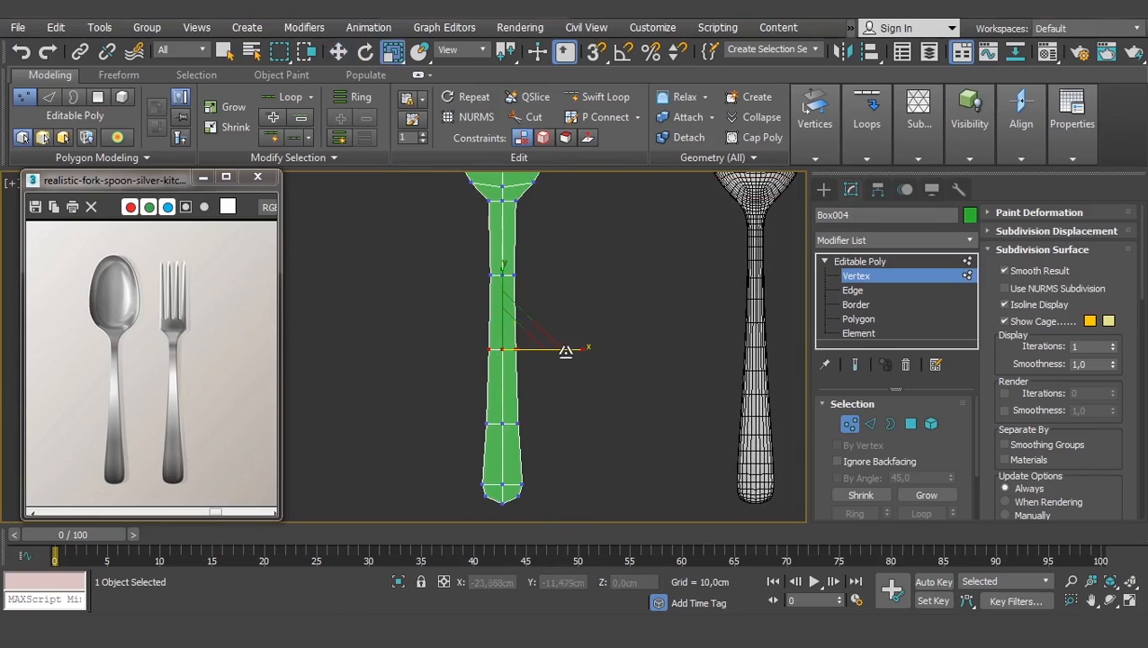
{"action": "scroll", "coordinate": [530, 297], "scroll_direction": "up", "scroll_amount": 4}
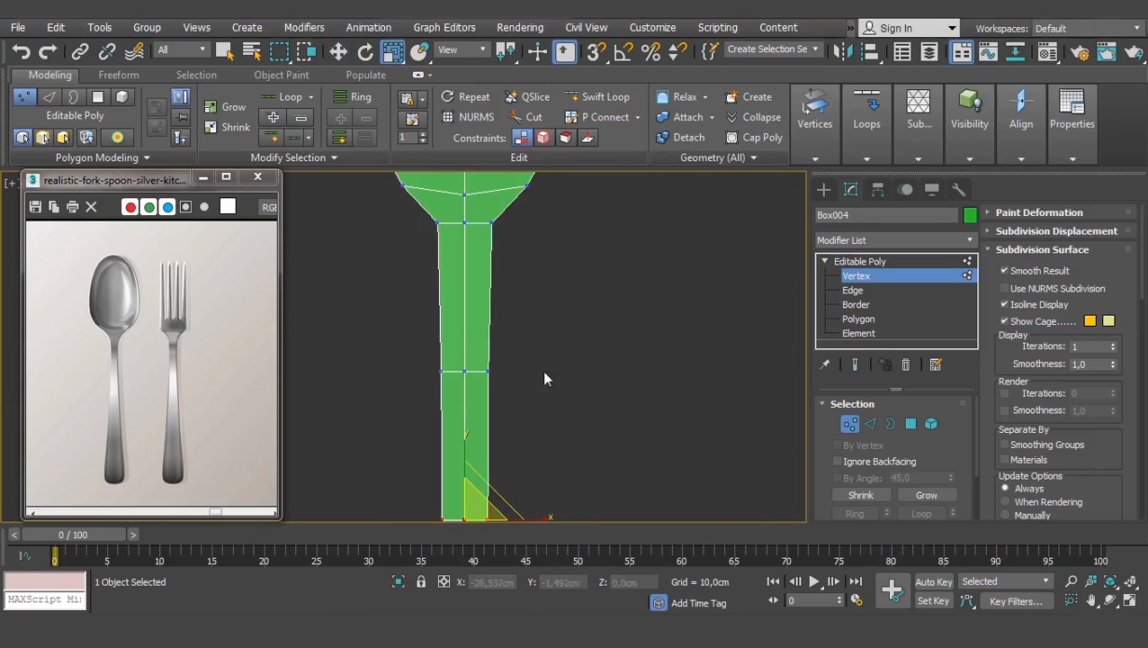
{"action": "left_click_drag", "start_coordinate": [546, 335], "coordinate": [436, 404]}
{"action": "left_click_drag", "start_coordinate": [538, 369], "coordinate": [531, 370]}
{"action": "middle_click_drag", "start_coordinate": [514, 236], "coordinate": [534, 346]}
{"action": "left_click_drag", "start_coordinate": [542, 326], "coordinate": [384, 368]}
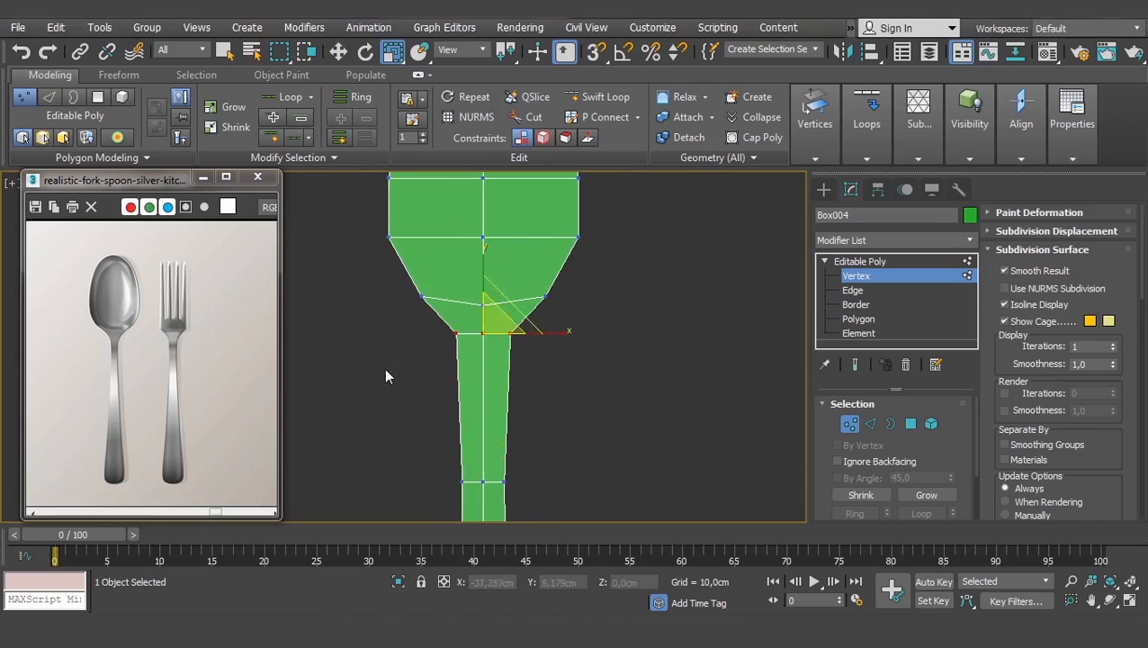
{"action": "left_click_drag", "start_coordinate": [544, 336], "coordinate": [528, 336]}
- Deselect the handle vertices and return to Editable Poly object level
{"action": "scroll", "coordinate": [515, 348], "scroll_direction": "down", "scroll_amount": 4}
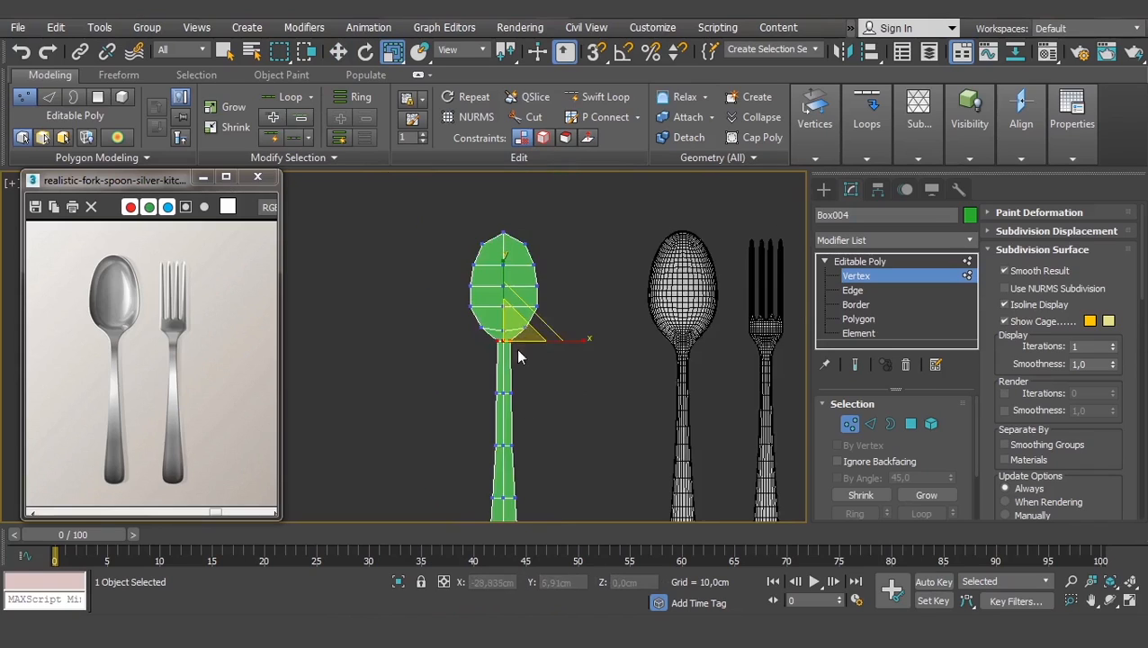
{"action": "scroll", "coordinate": [556, 328], "scroll_direction": "up", "scroll_amount": 4}
{"action": "left_click_drag", "start_coordinate": [456, 452], "coordinate": [454, 449]}
{"action": "middle_click_drag", "start_coordinate": [497, 456], "coordinate": [546, 350]}
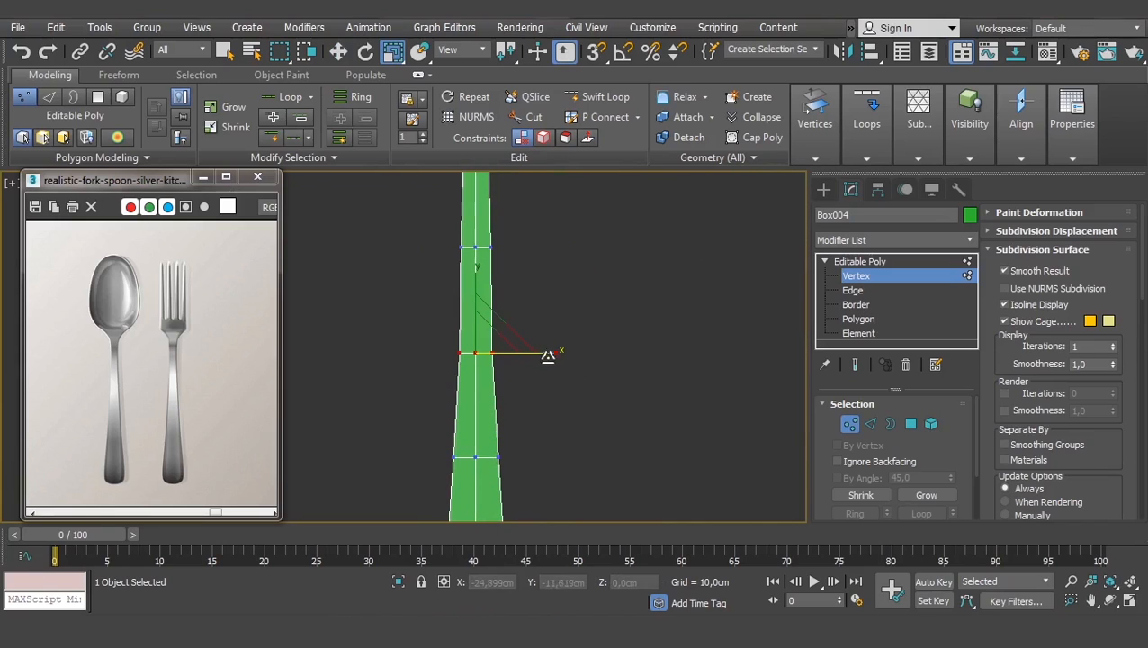
{"action": "scroll", "coordinate": [554, 346], "scroll_direction": "down", "scroll_amount": 4}
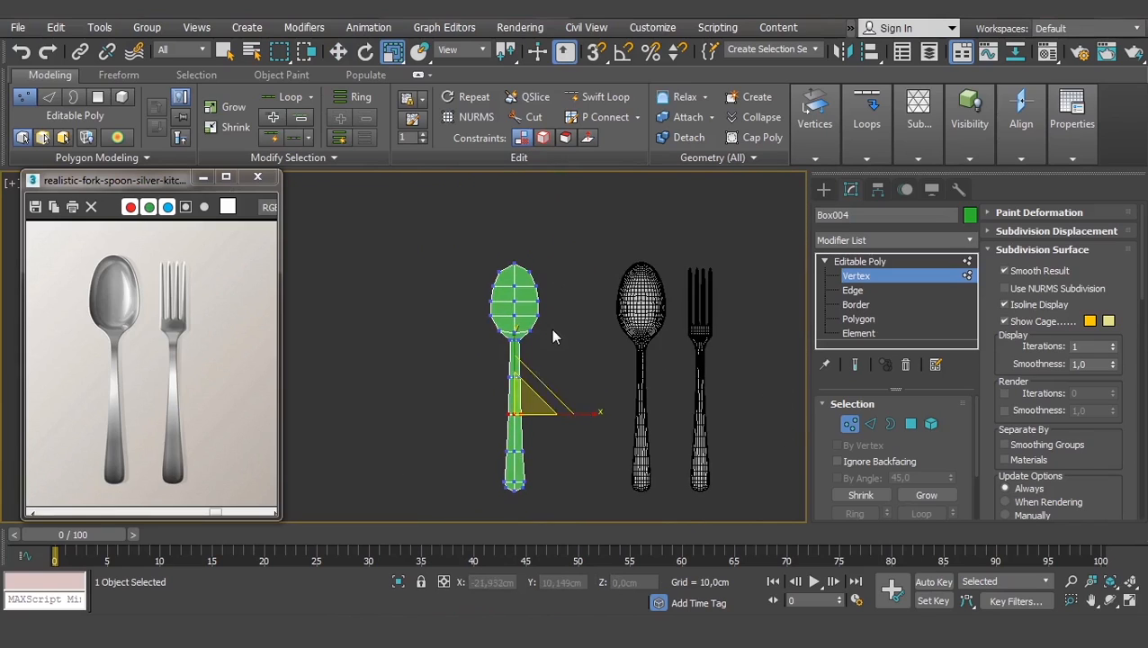
{"action": "scroll", "coordinate": [550, 328], "scroll_direction": "up", "scroll_amount": 3}
{"action": "left_click", "coordinate": [520, 394]}
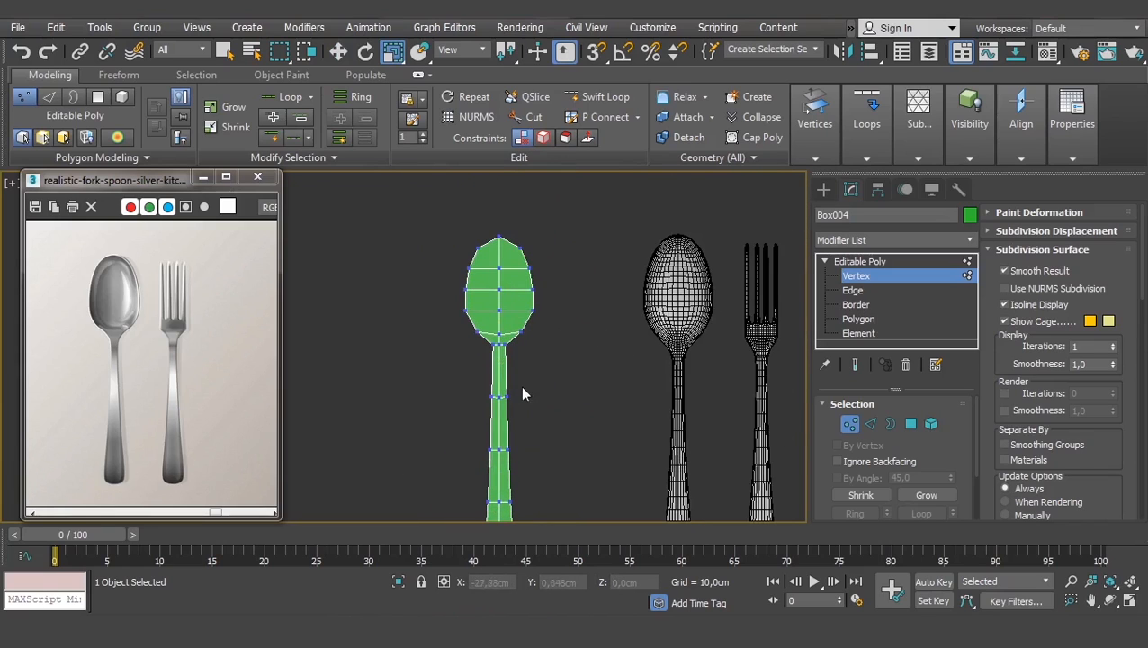
{"action": "left_click", "coordinate": [899, 261]}
- Orbit to a side view framing the spoon and fork
{"action": "scroll", "coordinate": [519, 368], "scroll_direction": "up", "scroll_amount": 3}
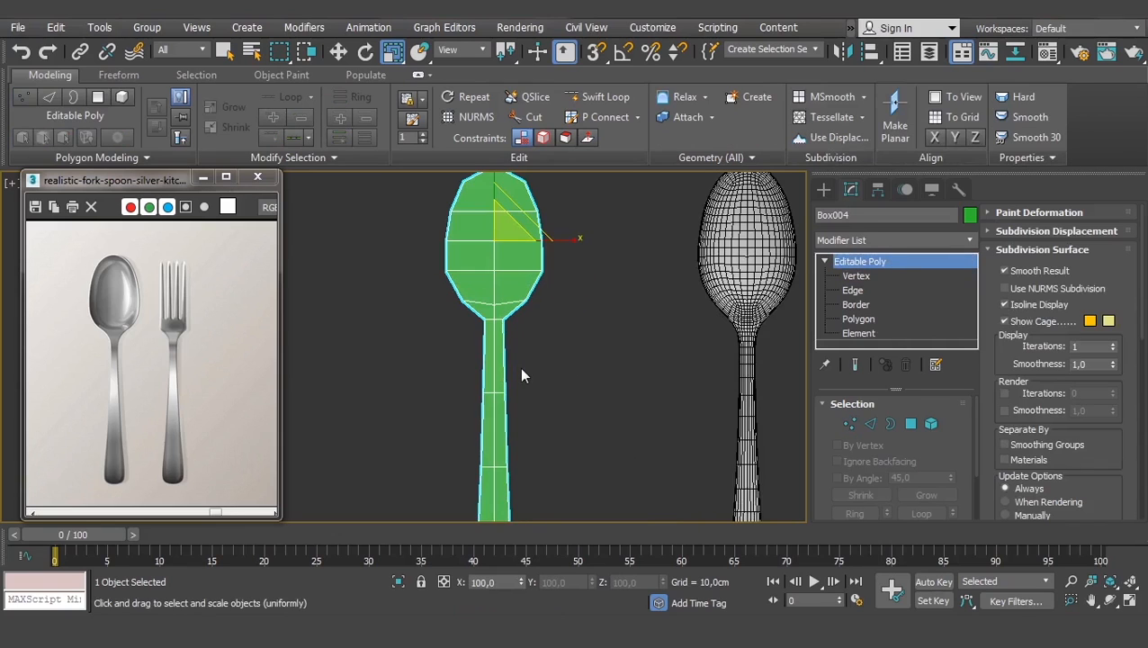
{"action": "middle_click_drag", "start_coordinate": [519, 374], "coordinate": [684, 270]}
{"action": "scroll", "coordinate": [532, 325], "scroll_direction": "down", "scroll_amount": 3}
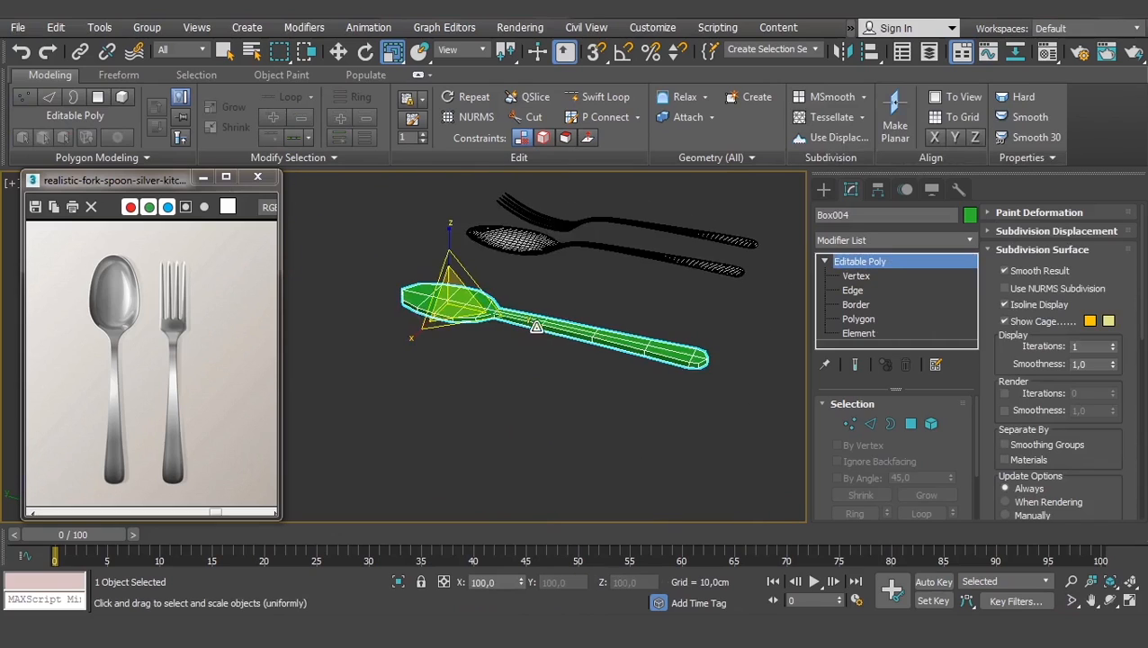
{"action": "middle_click_drag", "start_coordinate": [536, 327], "coordinate": [729, 311], "text": "alt"}
{"action": "scroll", "coordinate": [571, 355], "scroll_direction": "up", "scroll_amount": 3}
{"action": "scroll", "coordinate": [686, 326], "scroll_direction": "down", "scroll_amount": 2}
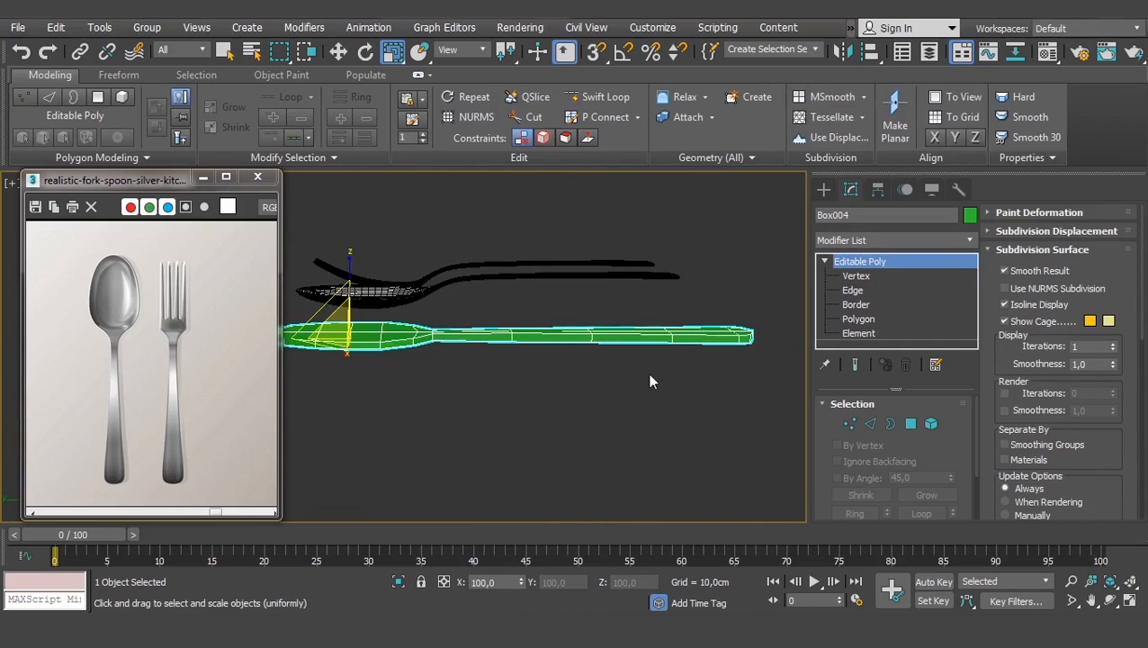
{"action": "middle_click_drag", "start_coordinate": [651, 382], "coordinate": [620, 328]}
- Select the handle-end vertices, flatten them on Z and raise them so the handle bends upward
{"action": "left_click", "coordinate": [852, 276]}
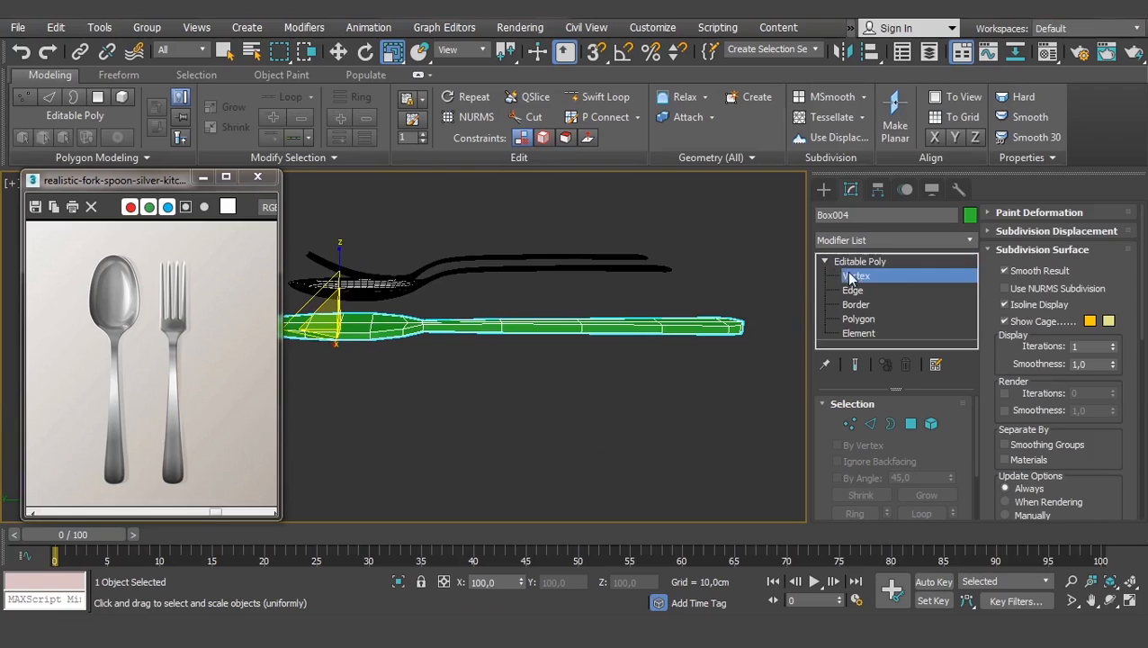
{"action": "left_click_drag", "start_coordinate": [765, 290], "coordinate": [465, 385]}
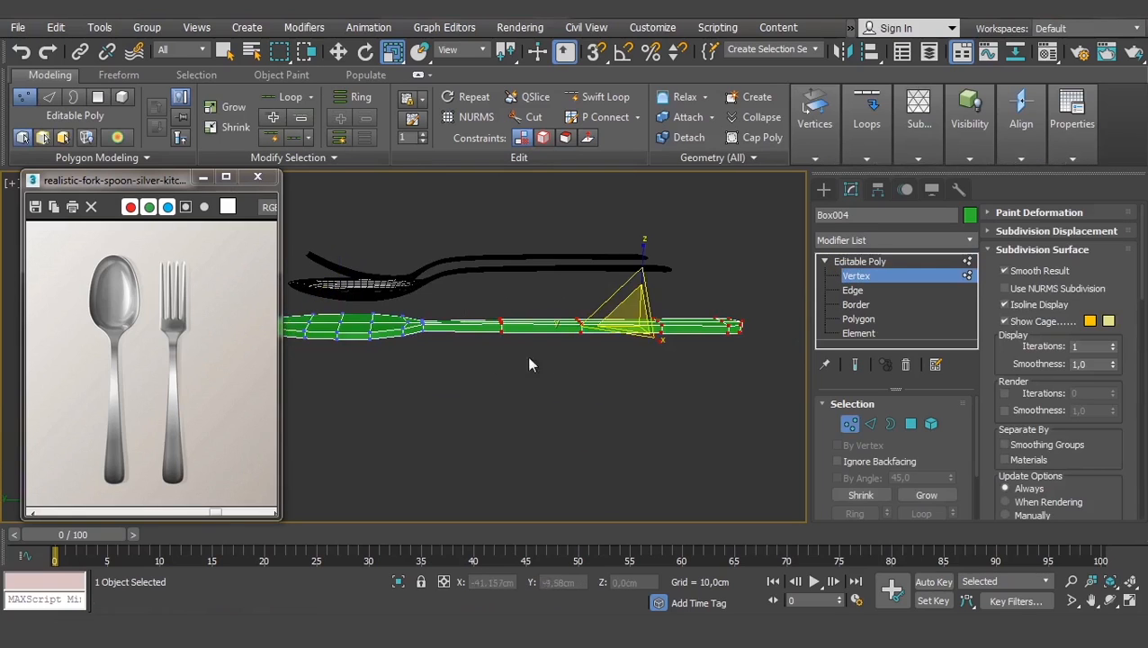
{"action": "left_click_drag", "start_coordinate": [642, 250], "coordinate": [653, 323]}
{"action": "middle_click_drag", "start_coordinate": [458, 280], "coordinate": [504, 321]}
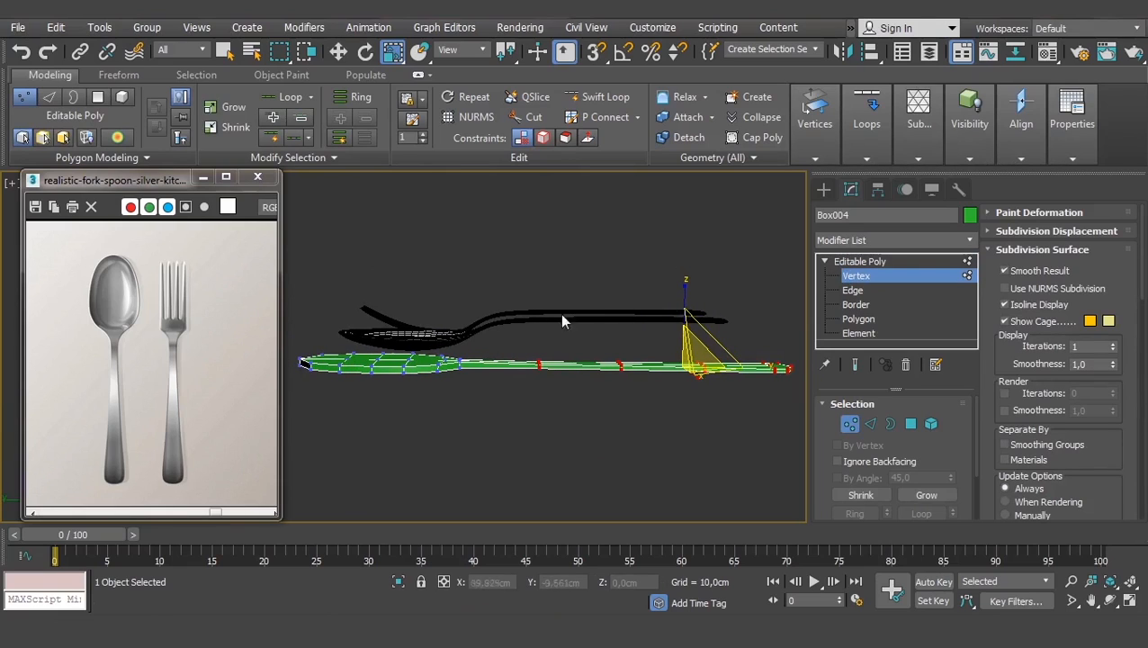
{"action": "key", "text": "F4"}
{"action": "middle_click_drag", "start_coordinate": [639, 337], "coordinate": [626, 341]}
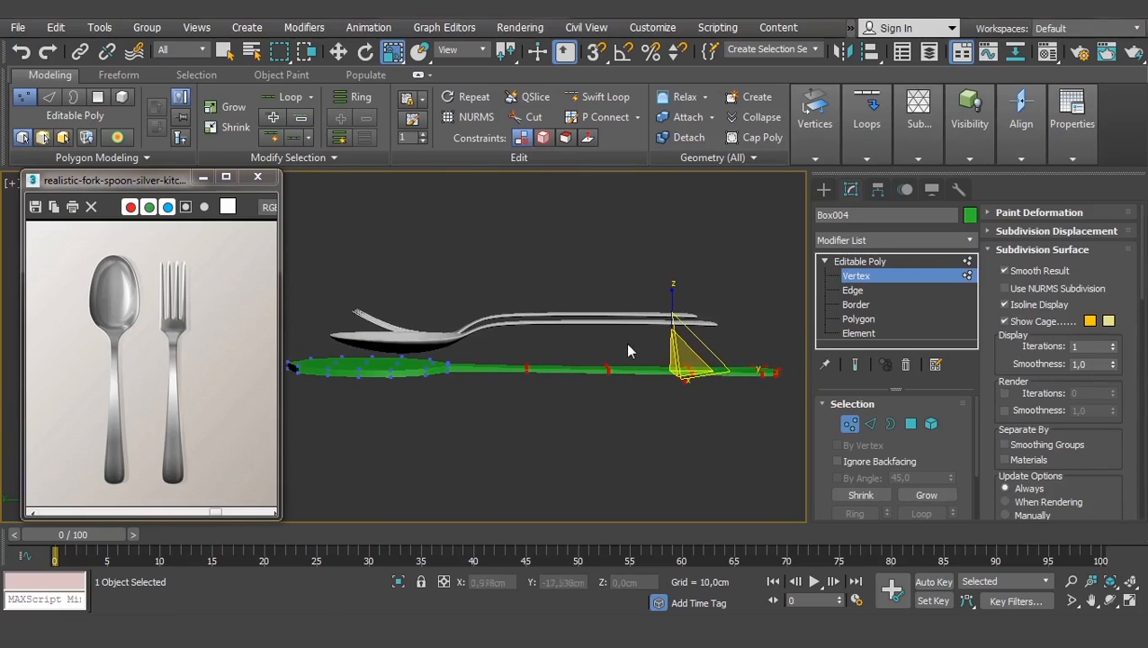
{"action": "key", "text": "F4"}
{"action": "key", "text": "w"}
{"action": "left_click_drag", "start_coordinate": [673, 306], "coordinate": [668, 281]}
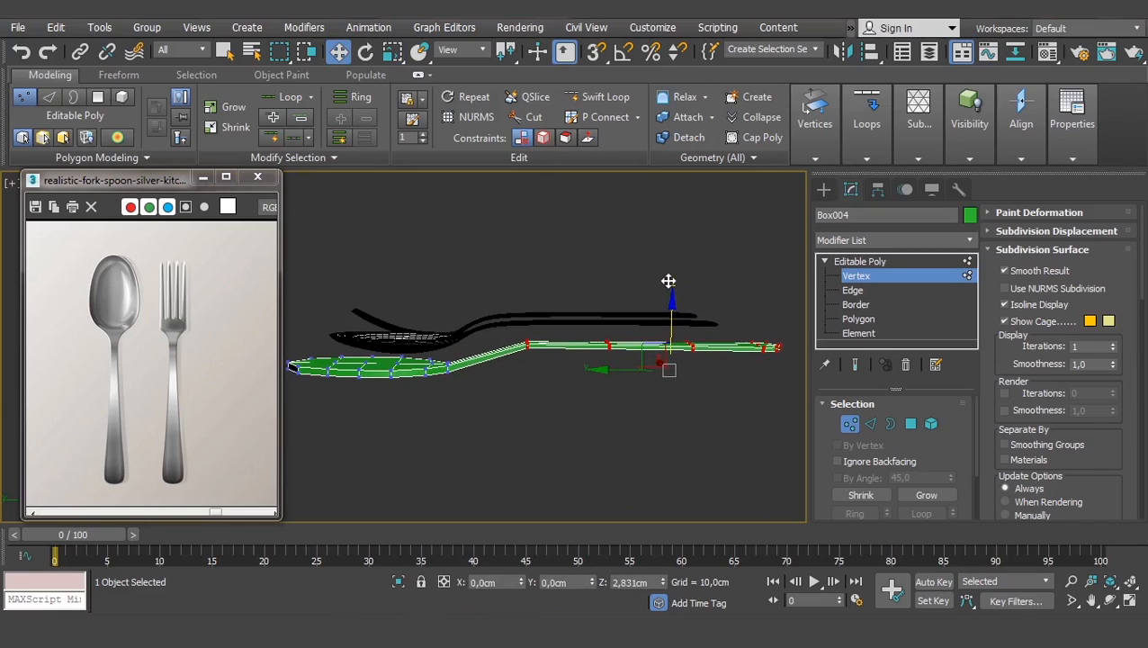
{"action": "scroll", "coordinate": [502, 378], "scroll_direction": "up", "scroll_amount": 4}
- Connect the edges across the handle's bend with one new edge loop
{"action": "left_click", "coordinate": [854, 290]}
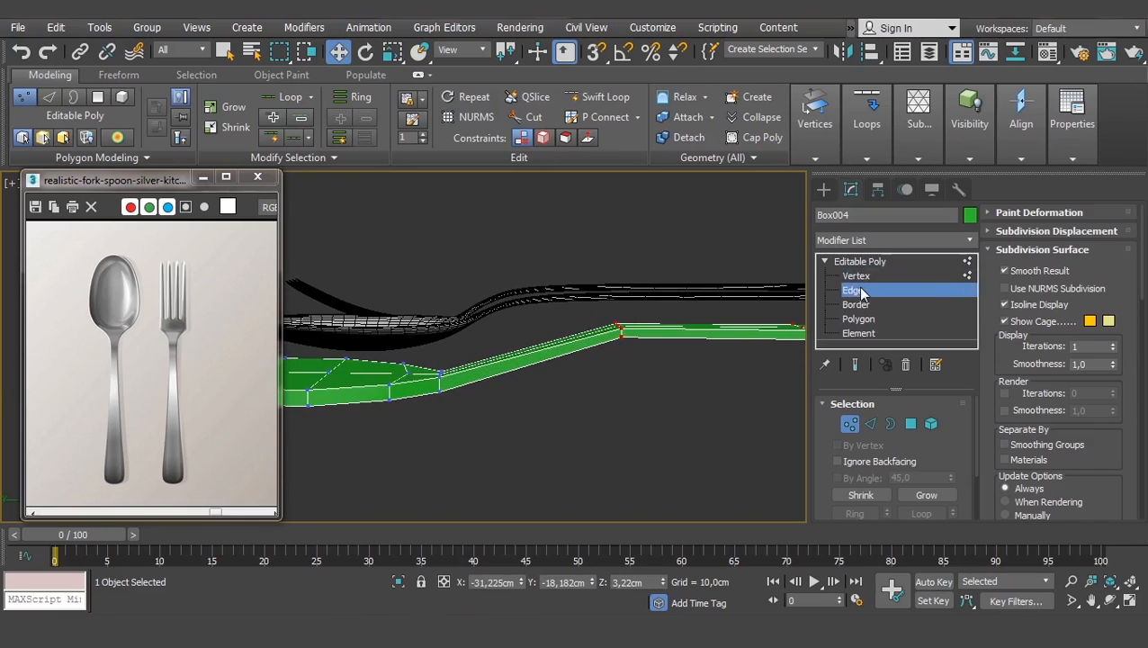
{"action": "left_click_drag", "start_coordinate": [514, 326], "coordinate": [519, 430]}
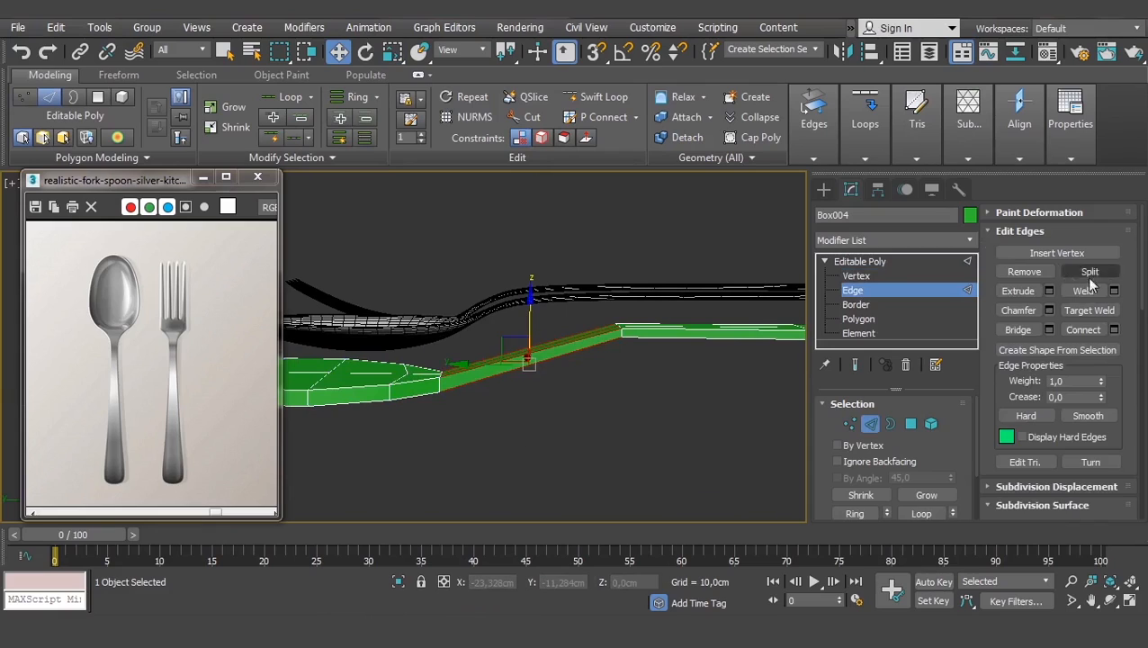
{"action": "left_click", "coordinate": [1113, 329]}
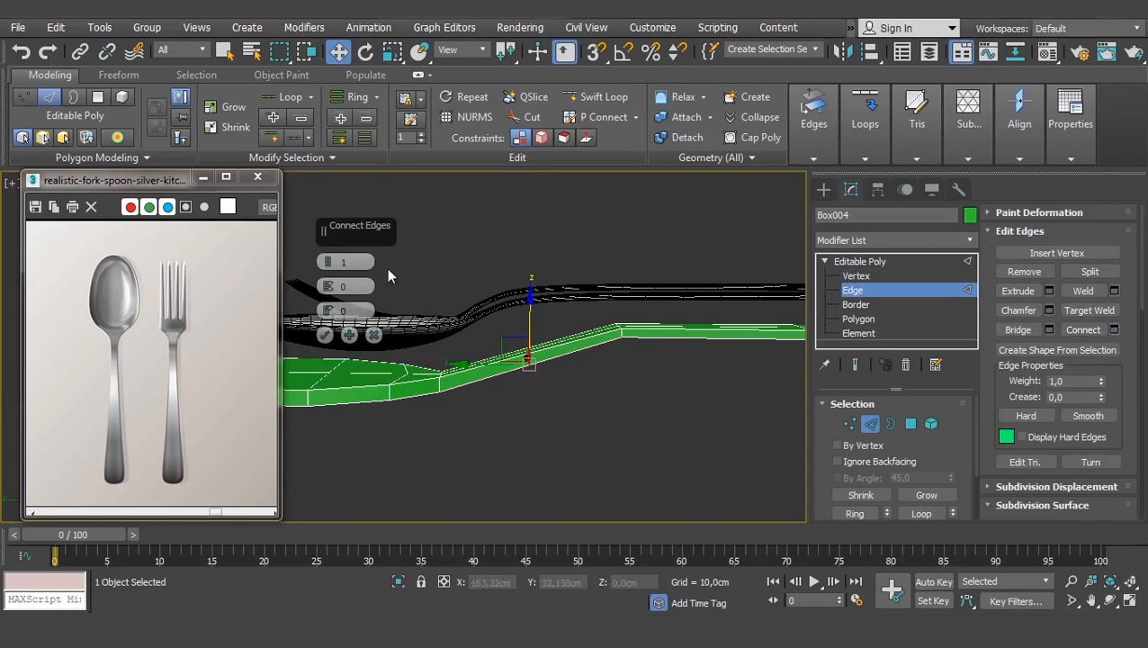
{"action": "left_click", "coordinate": [325, 336]}
- Lift the new edge loop slightly and scale it on Z to about 63%
{"action": "left_click_drag", "start_coordinate": [530, 309], "coordinate": [476, 325]}
{"action": "scroll", "coordinate": [492, 346], "scroll_direction": "up", "scroll_amount": 3}
{"action": "key", "text": "r"}
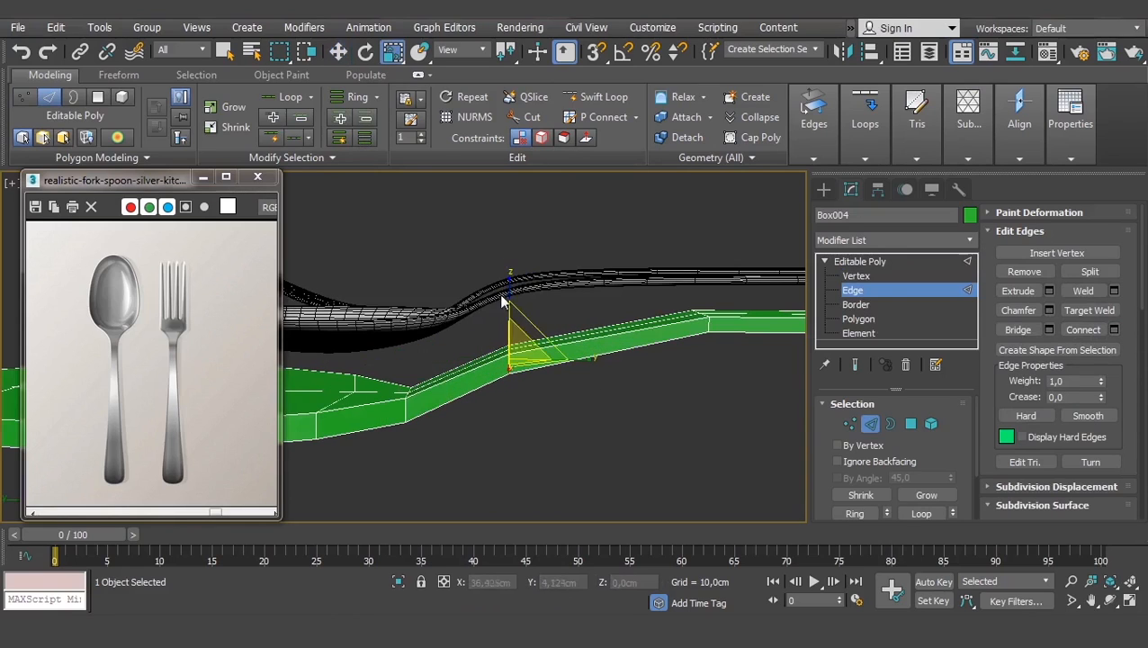
{"action": "left_click_drag", "start_coordinate": [509, 285], "coordinate": [514, 323]}
{"action": "middle_click_drag", "start_coordinate": [396, 430], "coordinate": [529, 383]}
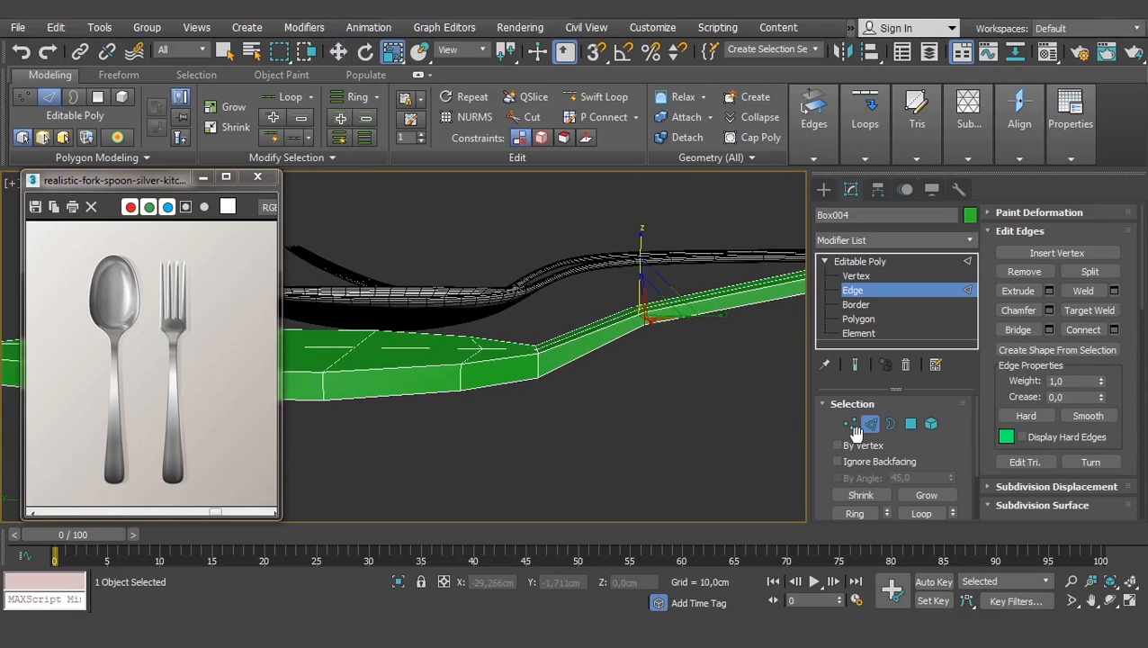
- Select the vertices at the spoon's neck in Vertex mode
{"action": "left_click", "coordinate": [853, 427]}
{"action": "left_click_drag", "start_coordinate": [573, 313], "coordinate": [513, 413]}
{"action": "scroll", "coordinate": [553, 344], "scroll_direction": "down", "scroll_amount": 3}
{"action": "middle_click_drag", "start_coordinate": [553, 342], "coordinate": [646, 323]}
{"action": "scroll", "coordinate": [567, 342], "scroll_direction": "down", "scroll_amount": 1}
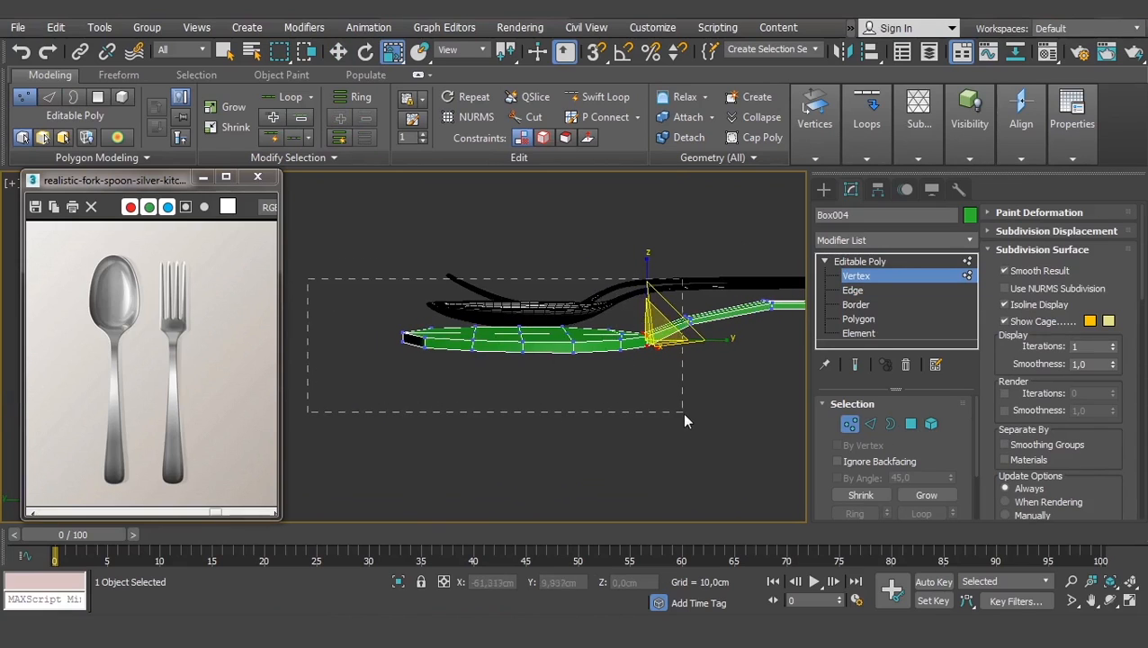
- Move the bowl's vertices slightly down on Z, below the handle line
{"action": "left_click_drag", "start_coordinate": [682, 415], "coordinate": [682, 413]}
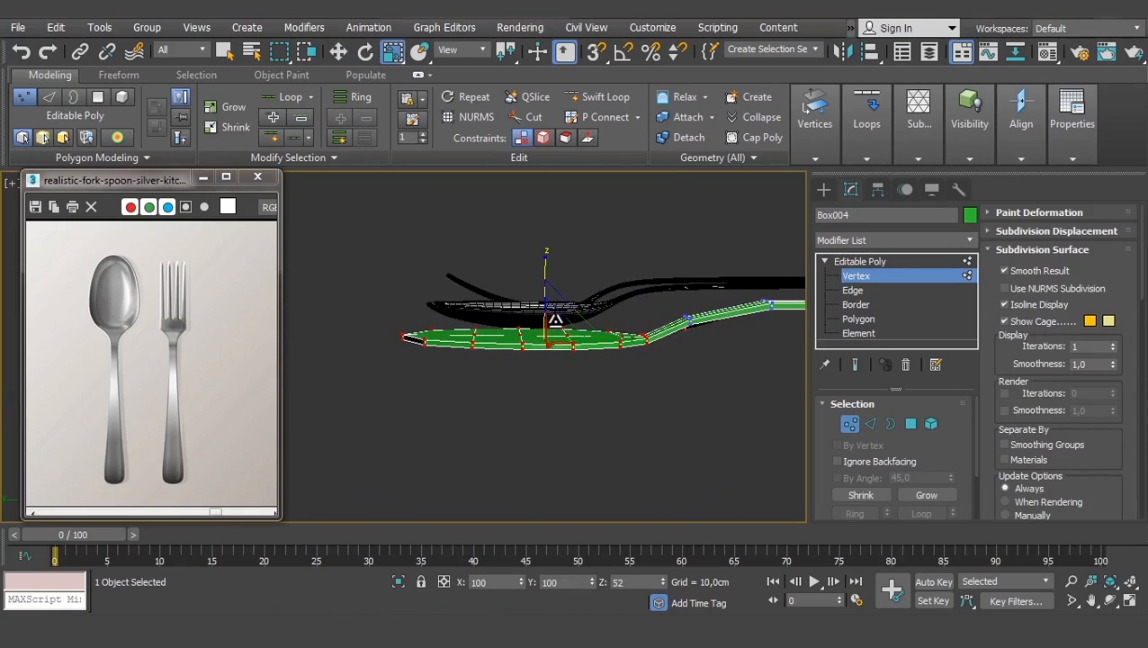
{"action": "key", "text": "w"}
{"action": "left_click_drag", "start_coordinate": [549, 279], "coordinate": [549, 283]}
{"action": "middle_click_drag", "start_coordinate": [635, 315], "coordinate": [575, 363], "text": "alt"}
{"action": "scroll", "coordinate": [617, 310], "scroll_direction": "up", "scroll_amount": 3}
{"action": "scroll", "coordinate": [575, 363], "scroll_direction": "down", "scroll_amount": 2}
{"action": "scroll", "coordinate": [574, 363], "scroll_direction": "down", "scroll_amount": 2}
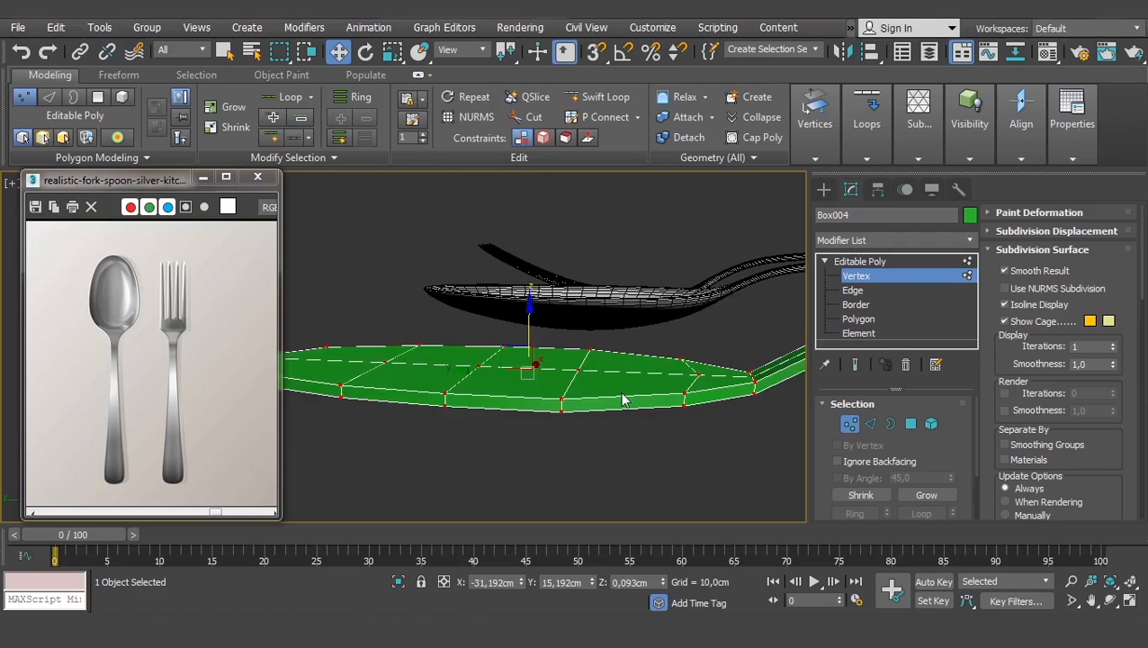
{"action": "scroll", "coordinate": [622, 399], "scroll_direction": "down", "scroll_amount": 3}
{"action": "scroll", "coordinate": [600, 371], "scroll_direction": "up", "scroll_amount": 2}
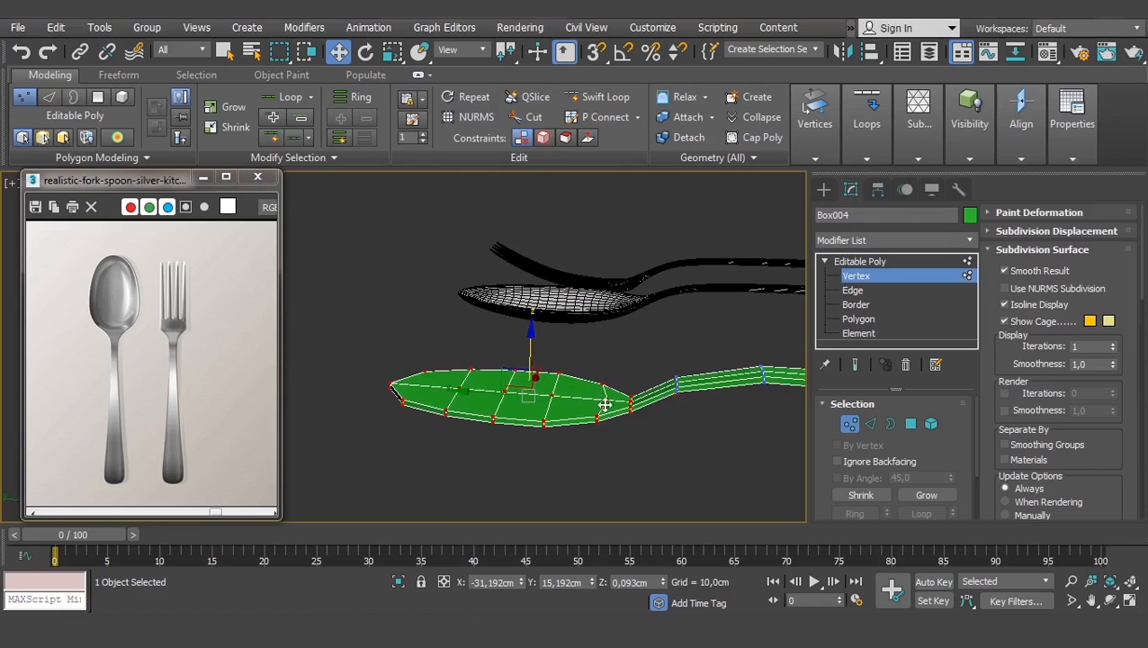
- From a side view beside the reference cutlery, select and zoom to a handle-bend vertex
{"action": "middle_click_drag", "start_coordinate": [622, 327], "coordinate": [613, 409]}
{"action": "scroll", "coordinate": [614, 409], "scroll_direction": "up", "scroll_amount": 3}
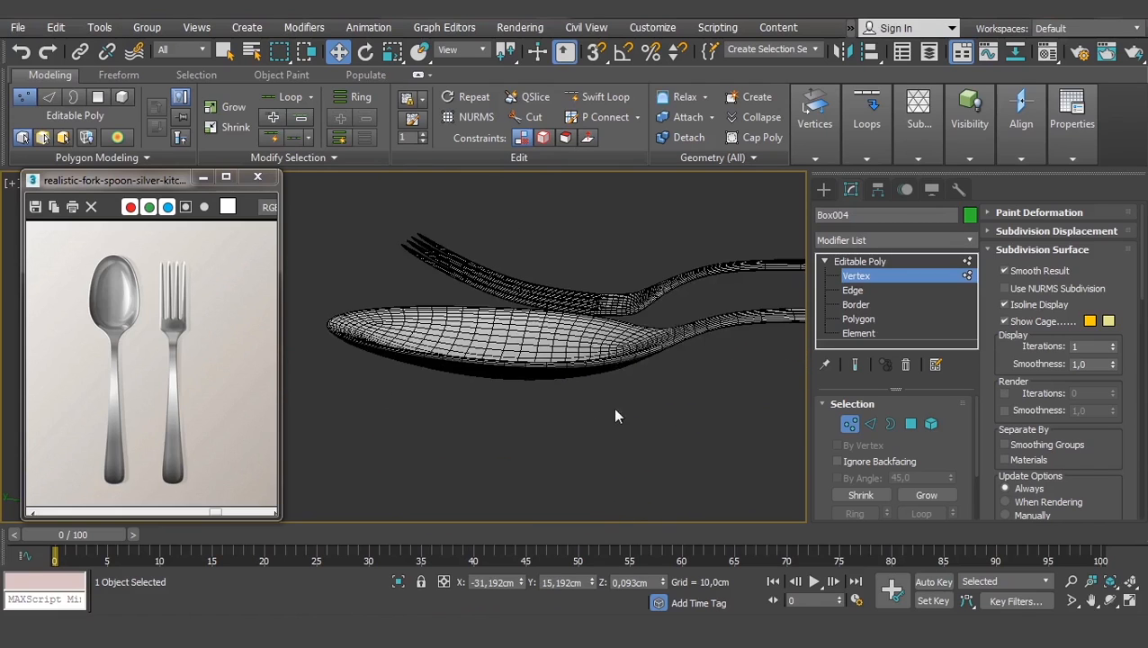
{"action": "scroll", "coordinate": [628, 359], "scroll_direction": "up", "scroll_amount": 2}
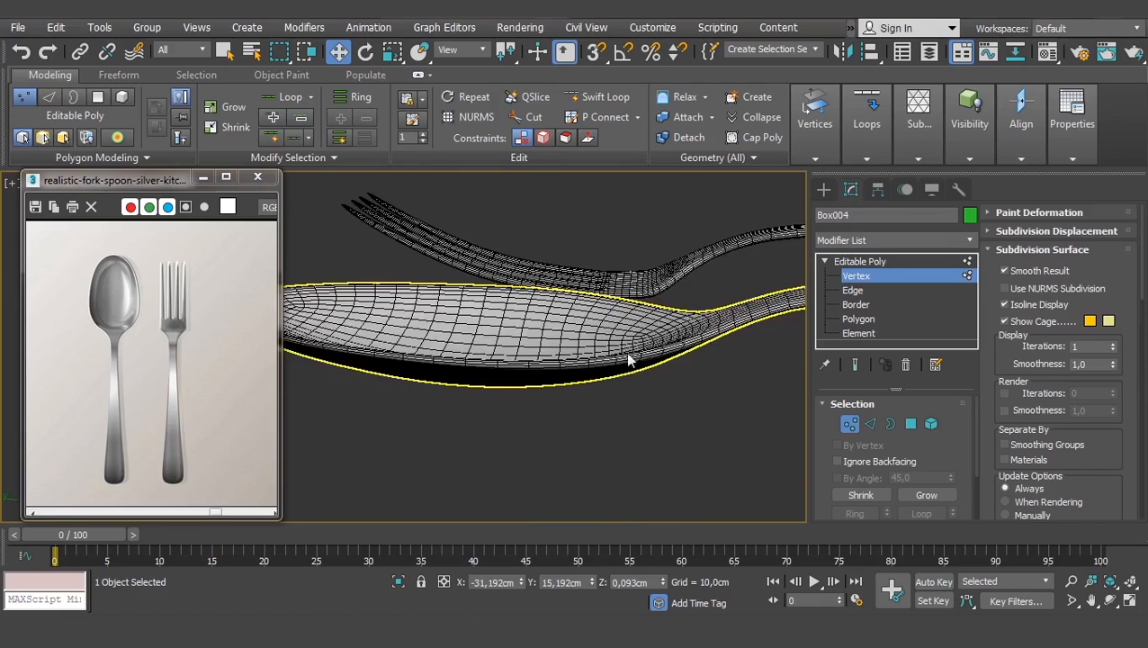
{"action": "scroll", "coordinate": [398, 322], "scroll_direction": "down", "scroll_amount": 2}
{"action": "middle_click_drag", "start_coordinate": [492, 337], "coordinate": [512, 402], "text": "alt"}
{"action": "left_click", "coordinate": [522, 374]}
{"action": "key", "text": "z"}
{"action": "scroll", "coordinate": [512, 402], "scroll_direction": "down", "scroll_amount": 4}
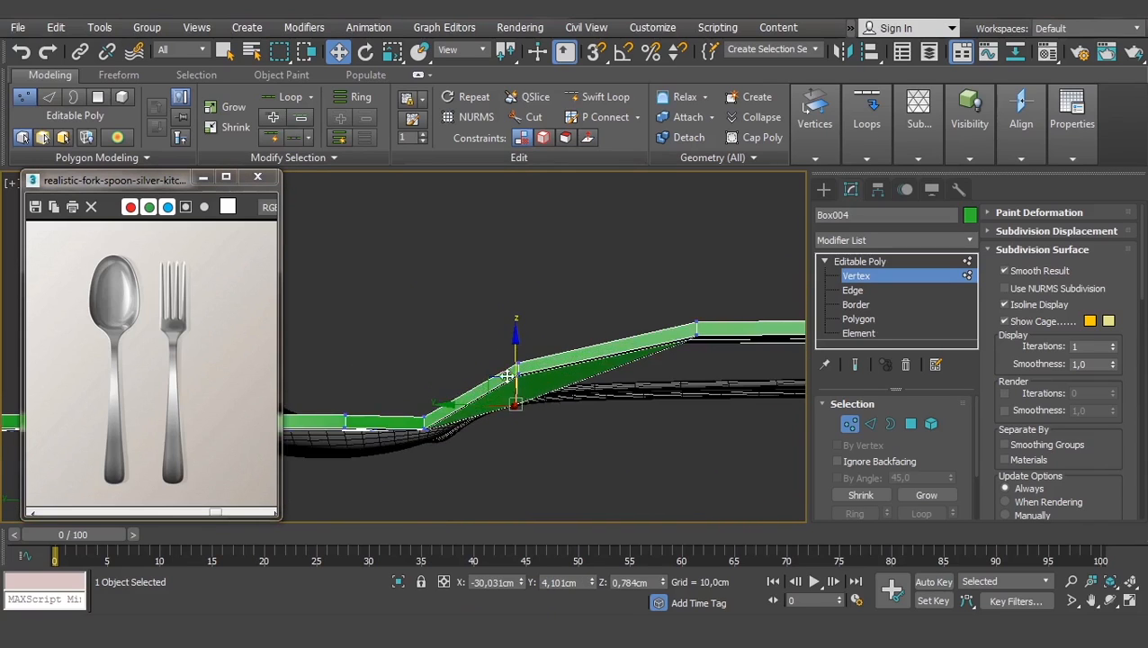
- Raise the bend vertex on the YZ plane and show the models as wireframe
{"action": "scroll", "coordinate": [512, 397], "scroll_direction": "up", "scroll_amount": 4}
{"action": "left_click_drag", "start_coordinate": [522, 450], "coordinate": [529, 368]}
{"action": "key", "text": "F3"}
- Scale the handle-bend vertices to 11% on Y so they line up
{"action": "left_click_drag", "start_coordinate": [600, 330], "coordinate": [511, 441]}
{"action": "key", "text": "r"}
{"action": "left_click_drag", "start_coordinate": [626, 374], "coordinate": [129, 374]}
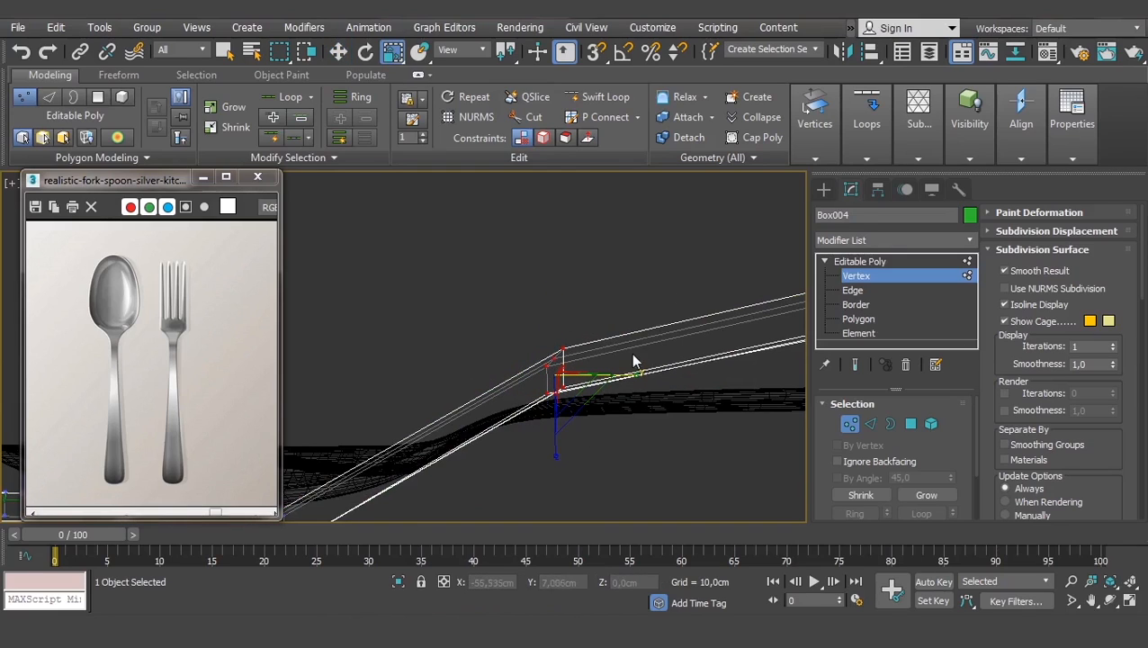
{"action": "middle_click_drag", "start_coordinate": [628, 344], "coordinate": [627, 420], "text": "alt"}
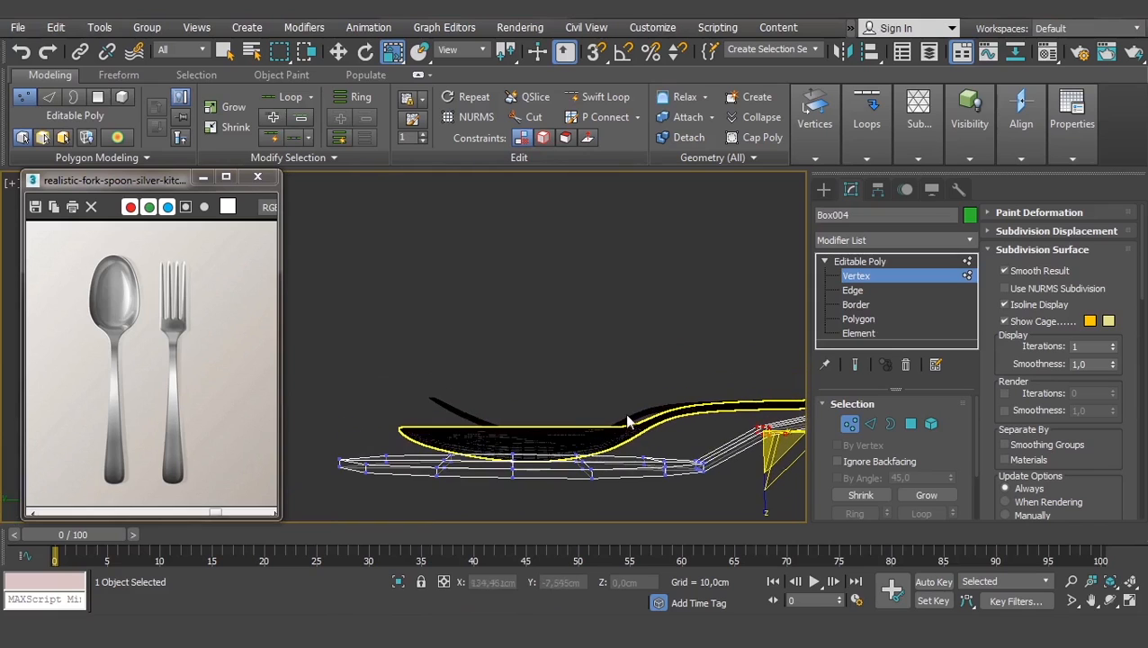
- Open spoon-close-on-side-isolated.jpg via File > View Image File
{"action": "left_click", "coordinate": [18, 28]}
{"action": "left_click", "coordinate": [54, 136]}
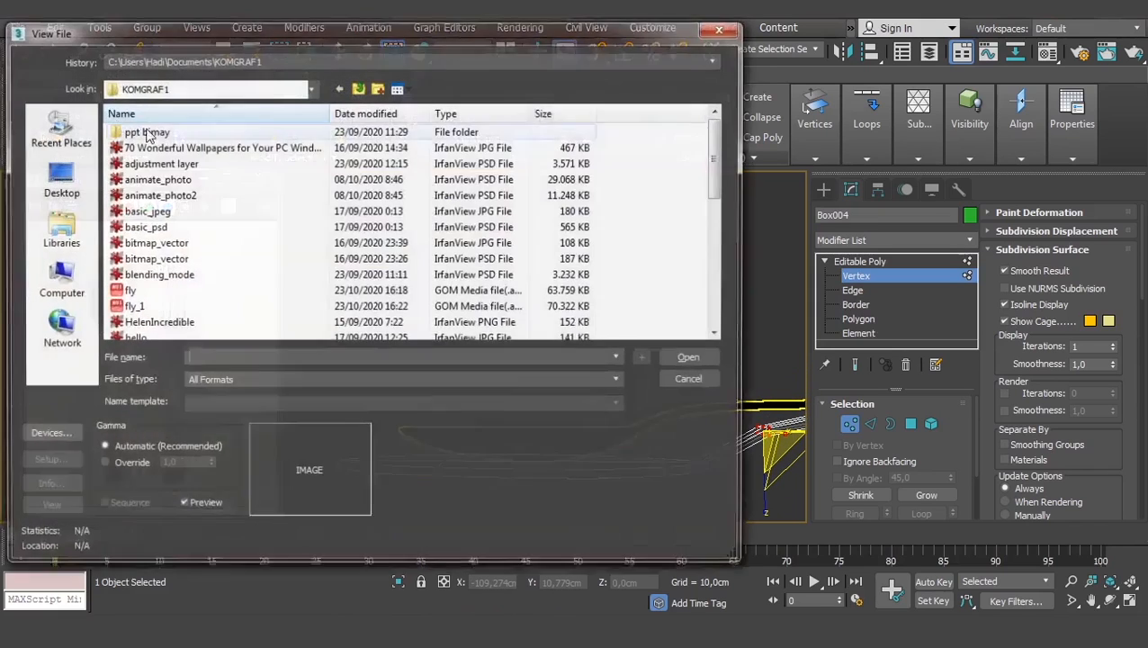
{"action": "left_click", "coordinate": [155, 274]}
{"action": "scroll", "coordinate": [205, 259], "scroll_direction": "down", "scroll_amount": 8}
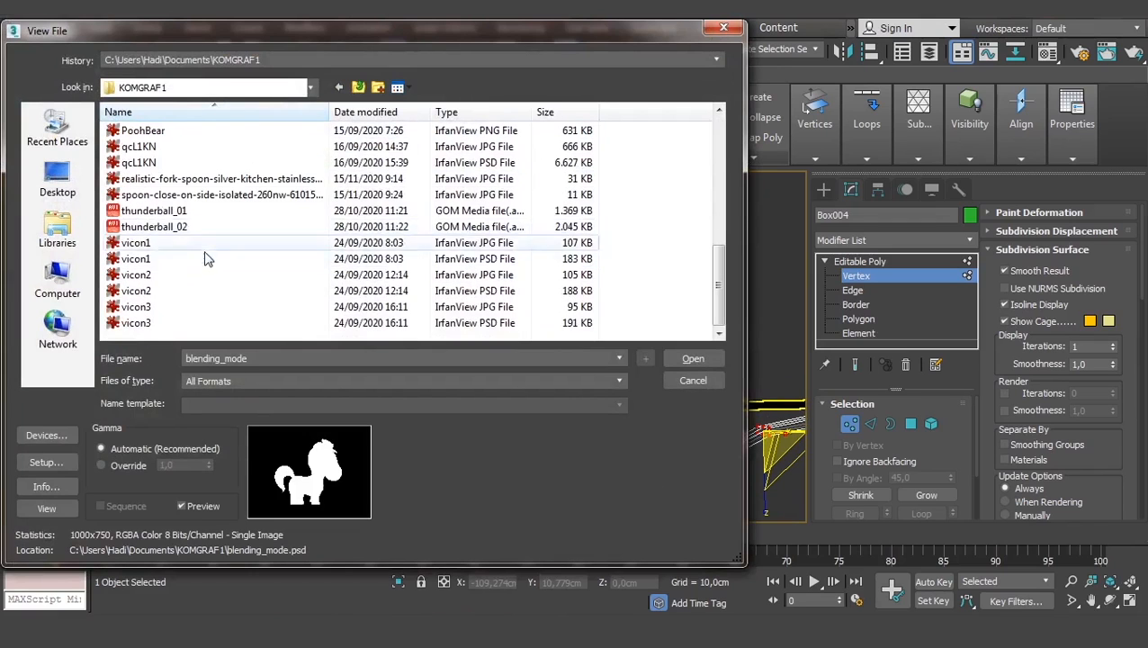
{"action": "left_click", "coordinate": [184, 178]}
{"action": "left_click", "coordinate": [227, 195]}
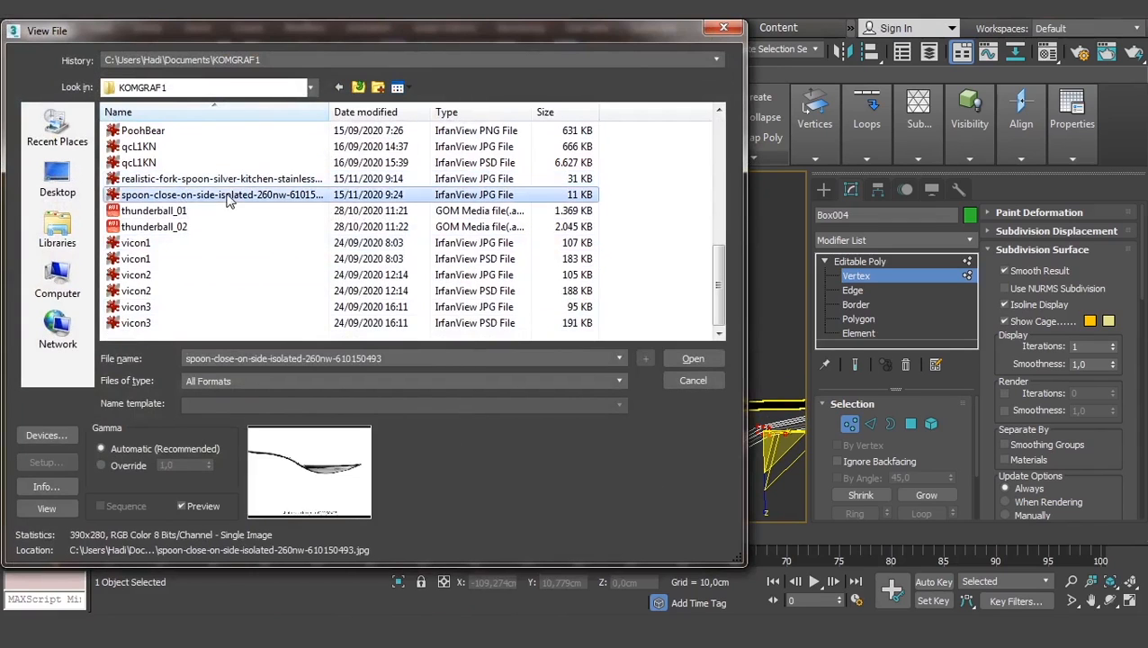
{"action": "left_click", "coordinate": [691, 358]}
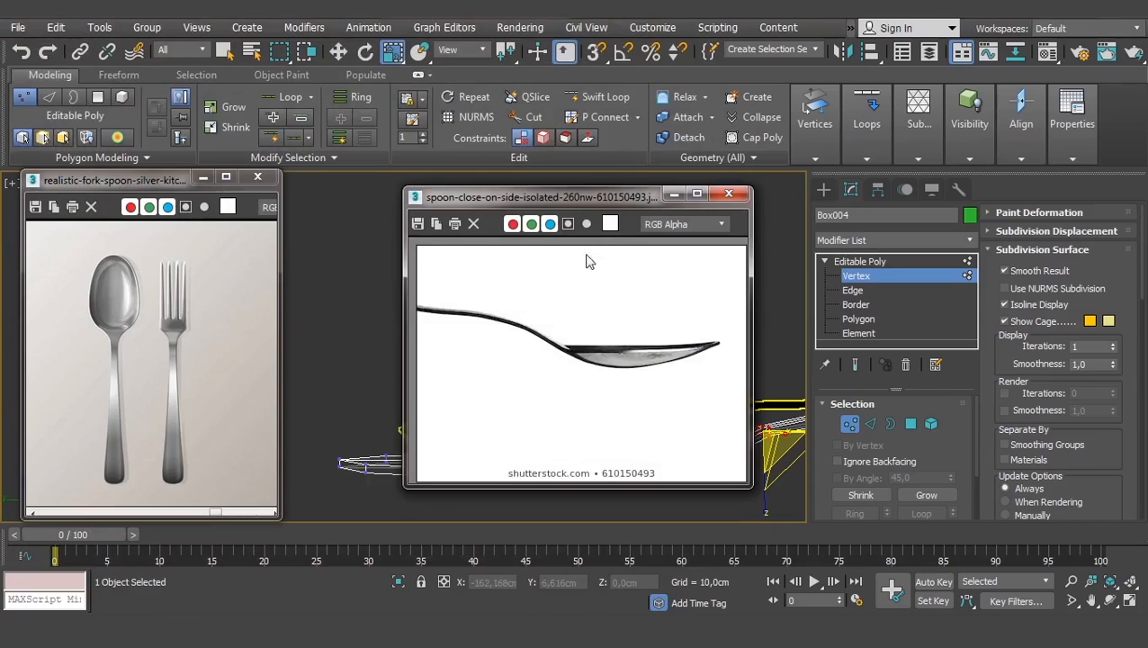
- Shrink the photo viewer into the upper left with the spoon framed beside the model
{"action": "left_click_drag", "start_coordinate": [589, 194], "coordinate": [238, 99]}
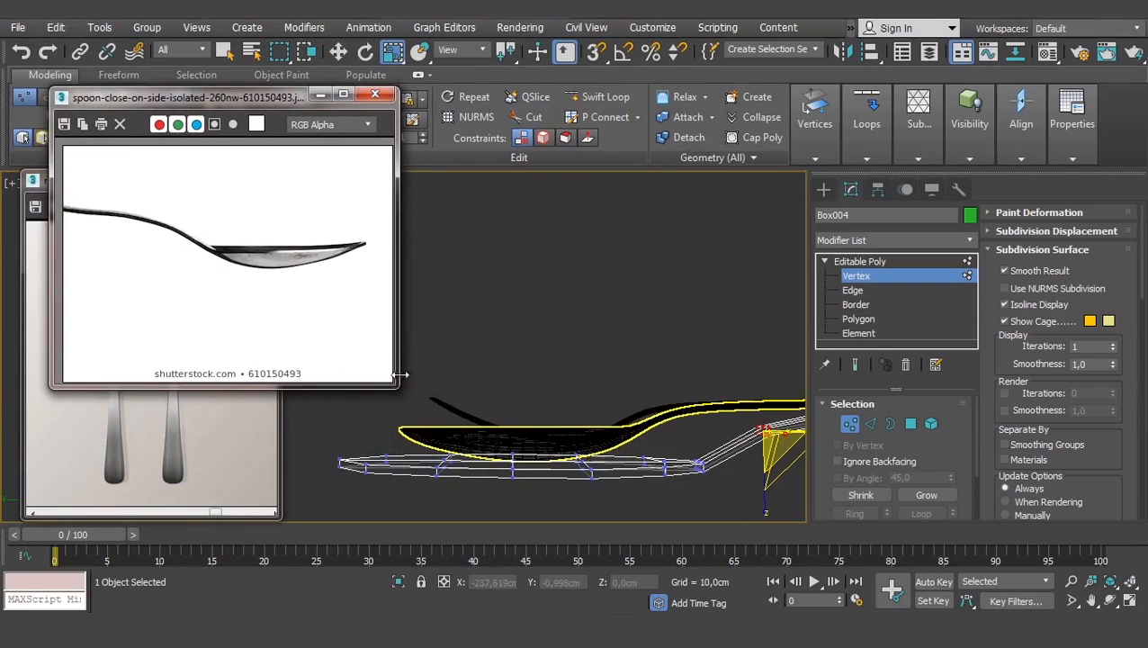
{"action": "left_click_drag", "start_coordinate": [398, 389], "coordinate": [335, 363]}
{"action": "middle_click_drag", "start_coordinate": [217, 257], "coordinate": [91, 273]}
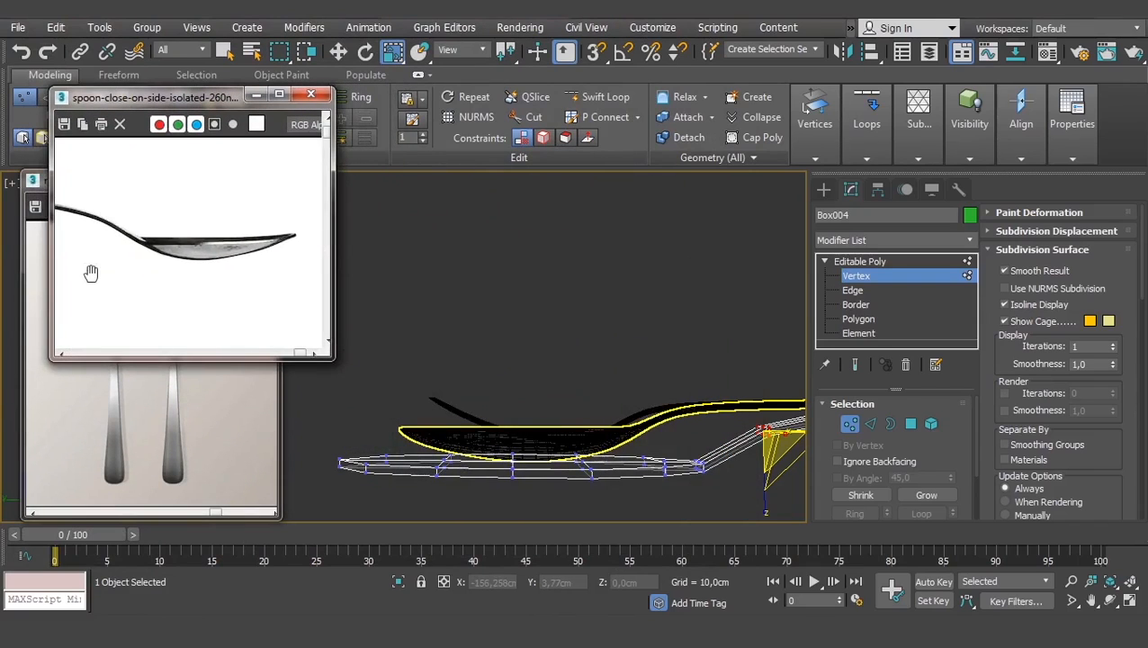
{"action": "scroll", "coordinate": [237, 251], "scroll_direction": "up", "scroll_amount": 3}
{"action": "scroll", "coordinate": [158, 258], "scroll_direction": "down", "scroll_amount": 3}
{"action": "scroll", "coordinate": [206, 259], "scroll_direction": "up", "scroll_amount": 1}
{"action": "mouse_move", "coordinate": [174, 263]}
{"action": "middle_mouse_down"}
{"action": "mouse_move", "coordinate": [202, 263]}
{"action": "mouse_move", "coordinate": [174, 272]}
{"action": "middle_mouse_up"}
{"action": "scroll", "coordinate": [175, 275], "scroll_direction": "down", "scroll_amount": 2}
{"action": "mouse_move", "coordinate": [561, 463]}
{"action": "middle_mouse_down"}
{"action": "mouse_move", "coordinate": [604, 439]}
{"action": "mouse_move", "coordinate": [664, 452]}
{"action": "mouse_move", "coordinate": [638, 446]}
{"action": "mouse_move", "coordinate": [661, 444]}
{"action": "mouse_move", "coordinate": [663, 431]}
{"action": "middle_mouse_up"}
{"action": "left_click", "coordinate": [653, 449]}
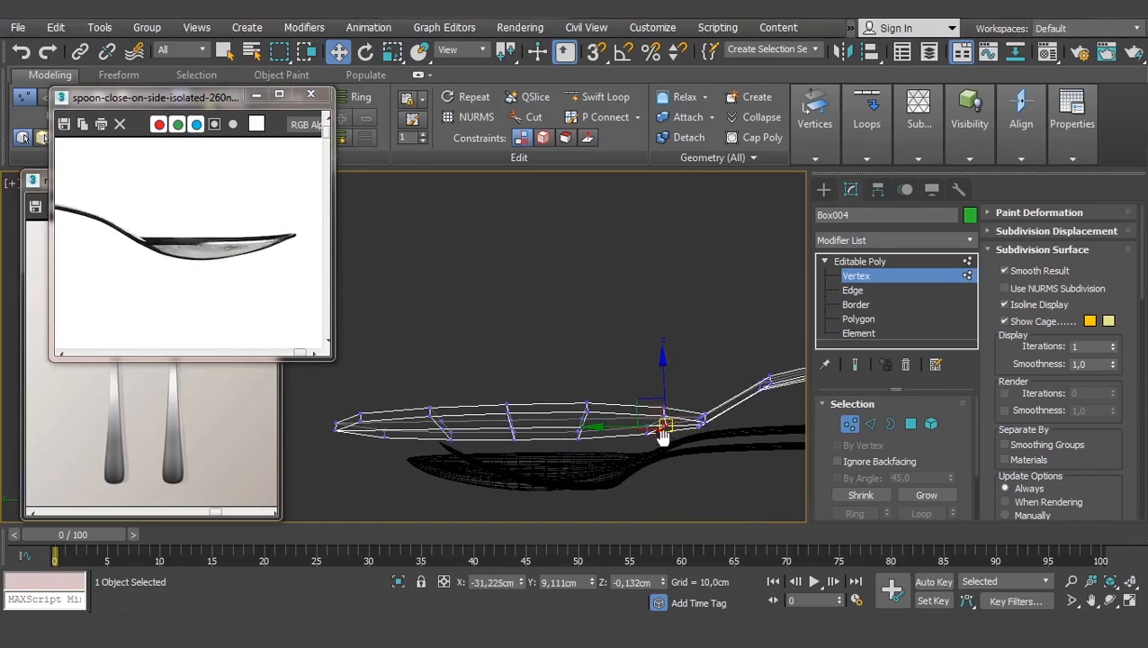
- In shaded view, lower one bowl vertex and slide another along the bowl
{"action": "key", "text": "F3"}
{"action": "left_click_drag", "start_coordinate": [665, 376], "coordinate": [666, 397]}
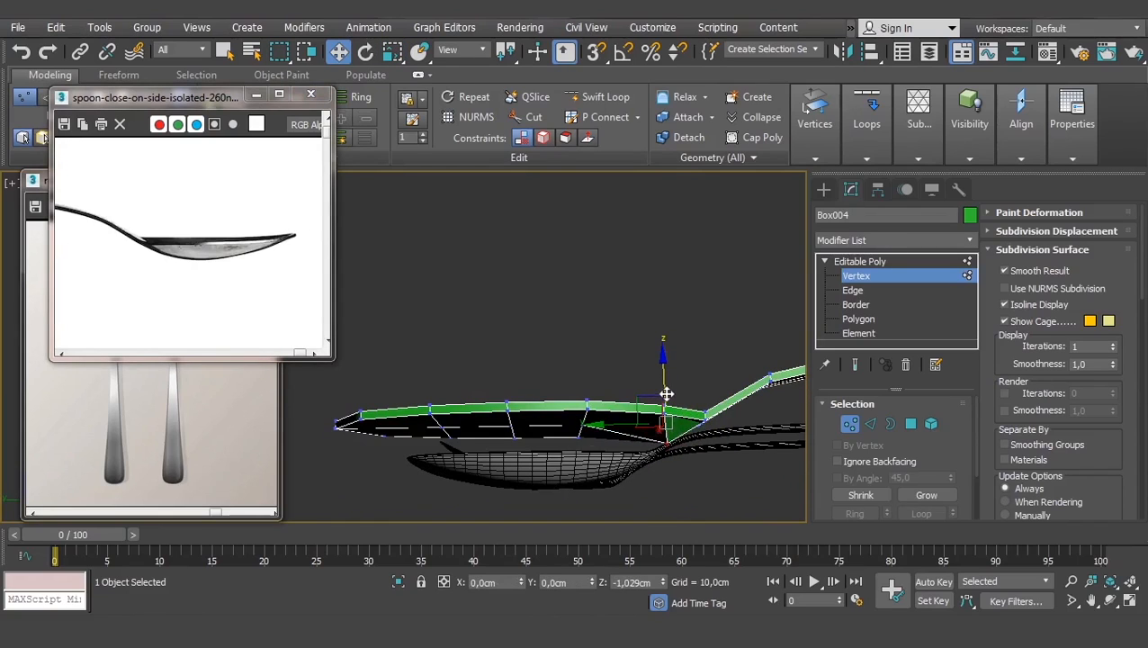
{"action": "left_click", "coordinate": [582, 423]}
{"action": "left_click_drag", "start_coordinate": [522, 431], "coordinate": [510, 404]}
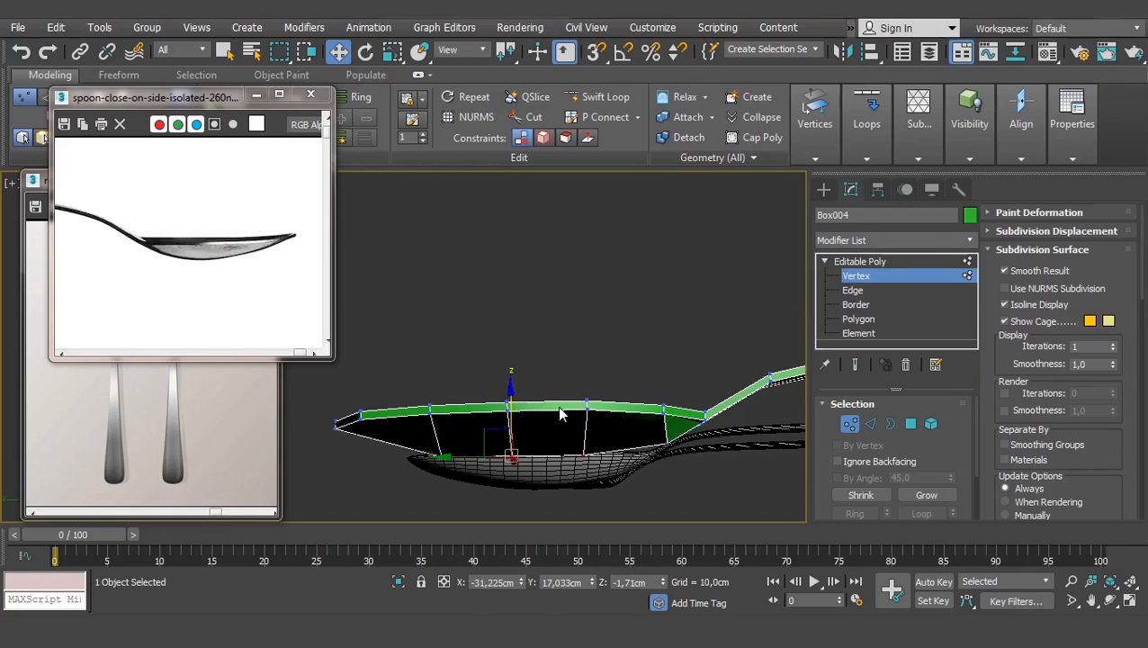
- In the Left view, reposition the bowl's lower corner vertex to match the reference
{"action": "key", "text": "l"}
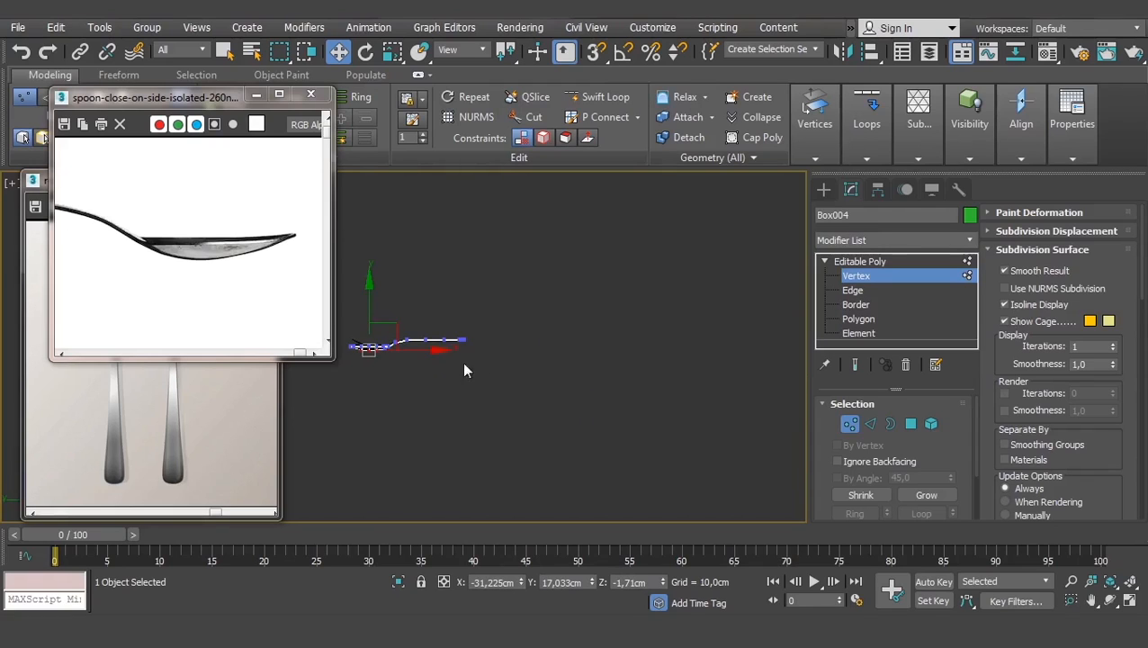
{"action": "middle_click_drag", "start_coordinate": [445, 358], "coordinate": [601, 400]}
{"action": "scroll", "coordinate": [591, 398], "scroll_direction": "up", "scroll_amount": 2}
{"action": "scroll", "coordinate": [493, 366], "scroll_direction": "up", "scroll_amount": 6}
{"action": "middle_click_drag", "start_coordinate": [539, 443], "coordinate": [679, 336]}
{"action": "scroll", "coordinate": [605, 398], "scroll_direction": "down", "scroll_amount": 2}
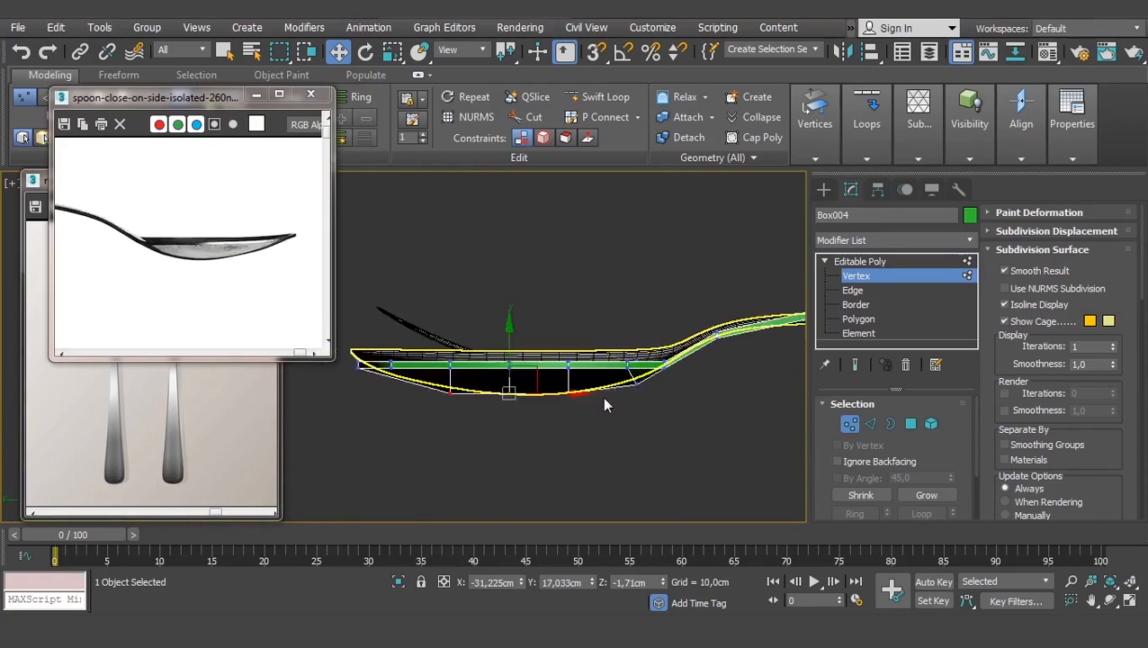
{"action": "scroll", "coordinate": [611, 420], "scroll_direction": "up", "scroll_amount": 2}
{"action": "left_click", "coordinate": [646, 370]}
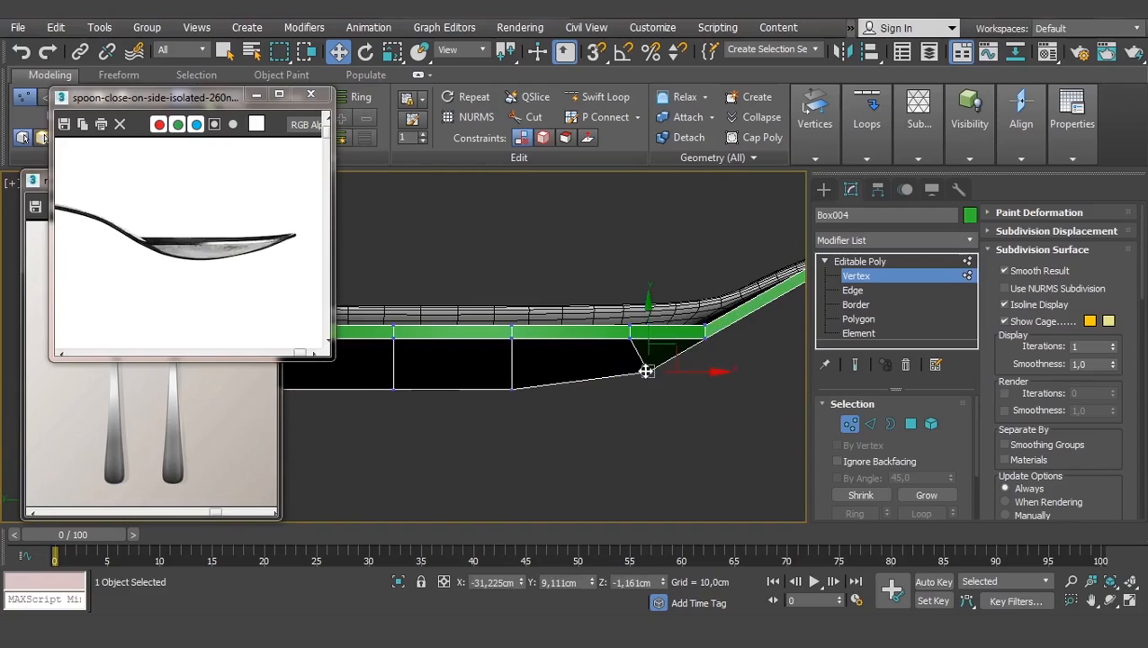
{"action": "scroll", "coordinate": [645, 371], "scroll_direction": "down", "scroll_amount": 1}
{"action": "middle_click_drag", "start_coordinate": [646, 370], "coordinate": [683, 372]}
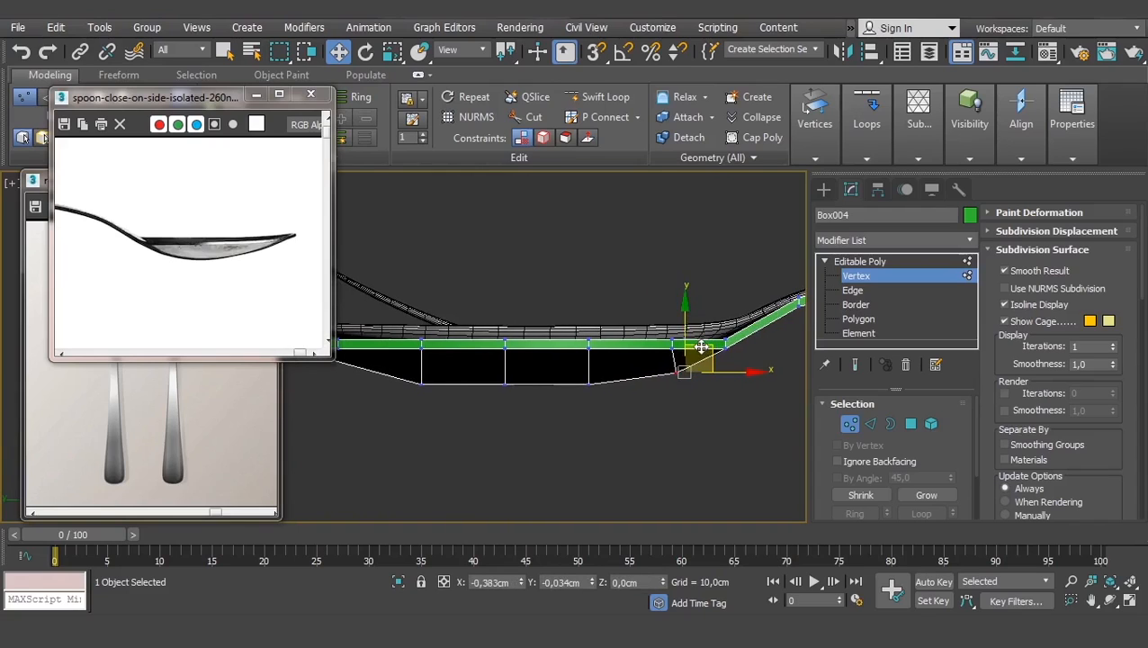
{"action": "left_click_drag", "start_coordinate": [697, 350], "coordinate": [696, 351]}
{"action": "middle_click_drag", "start_coordinate": [602, 382], "coordinate": [647, 369]}
- Lower the bowl's bottom vertices to deepen its curved underside
{"action": "left_click_drag", "start_coordinate": [657, 367], "coordinate": [539, 396]}
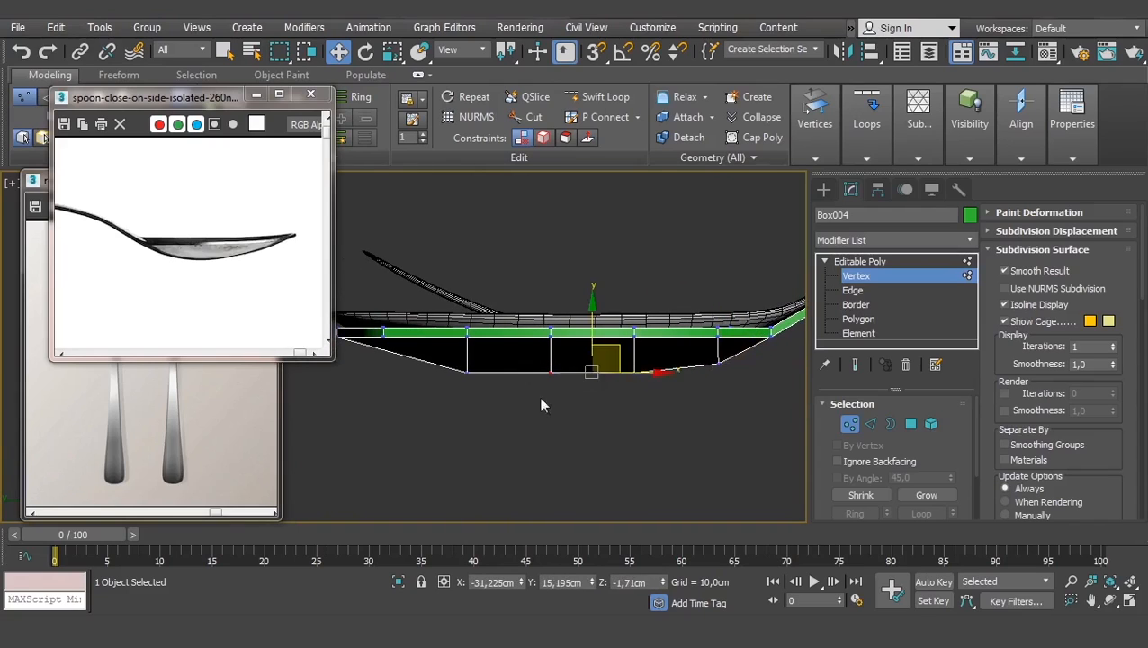
{"action": "left_click_drag", "start_coordinate": [592, 327], "coordinate": [592, 335]}
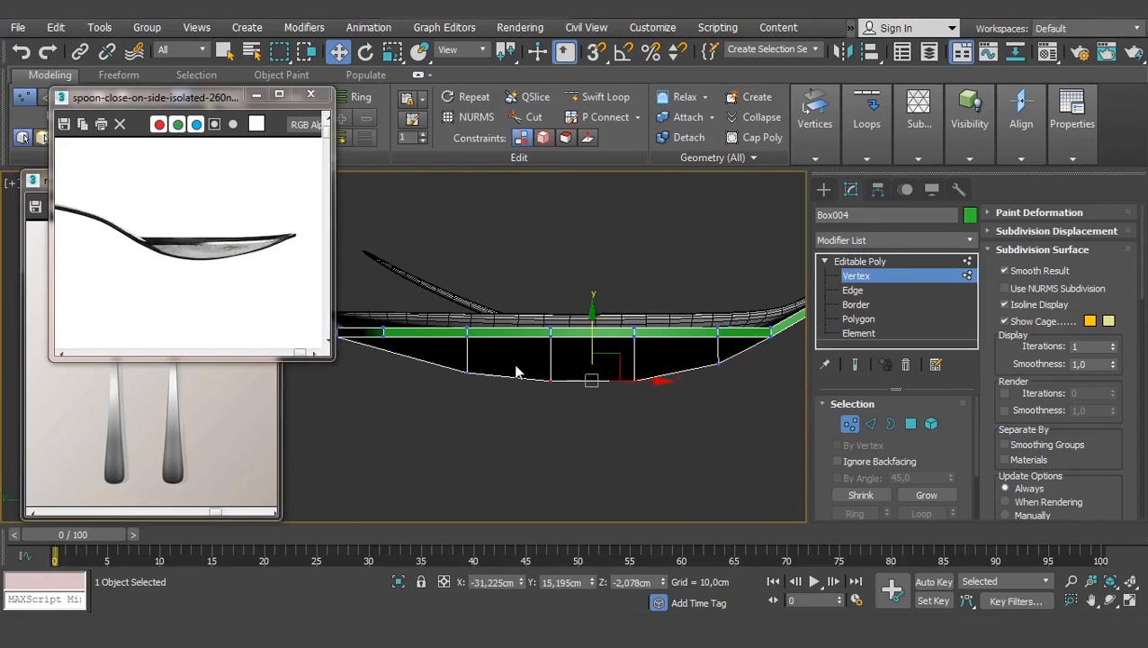
{"action": "left_click_drag", "start_coordinate": [490, 356], "coordinate": [429, 412]}
{"action": "left_click_drag", "start_coordinate": [465, 313], "coordinate": [485, 332]}
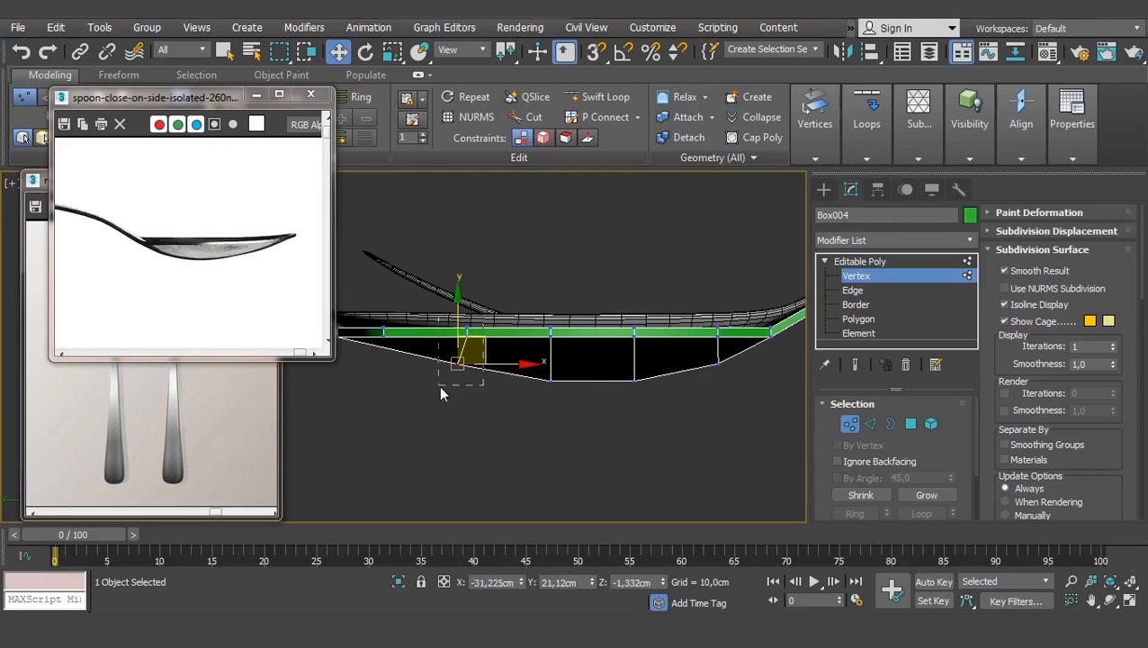
{"action": "left_click_drag", "start_coordinate": [439, 387], "coordinate": [438, 386]}
{"action": "left_click_drag", "start_coordinate": [500, 339], "coordinate": [495, 338]}
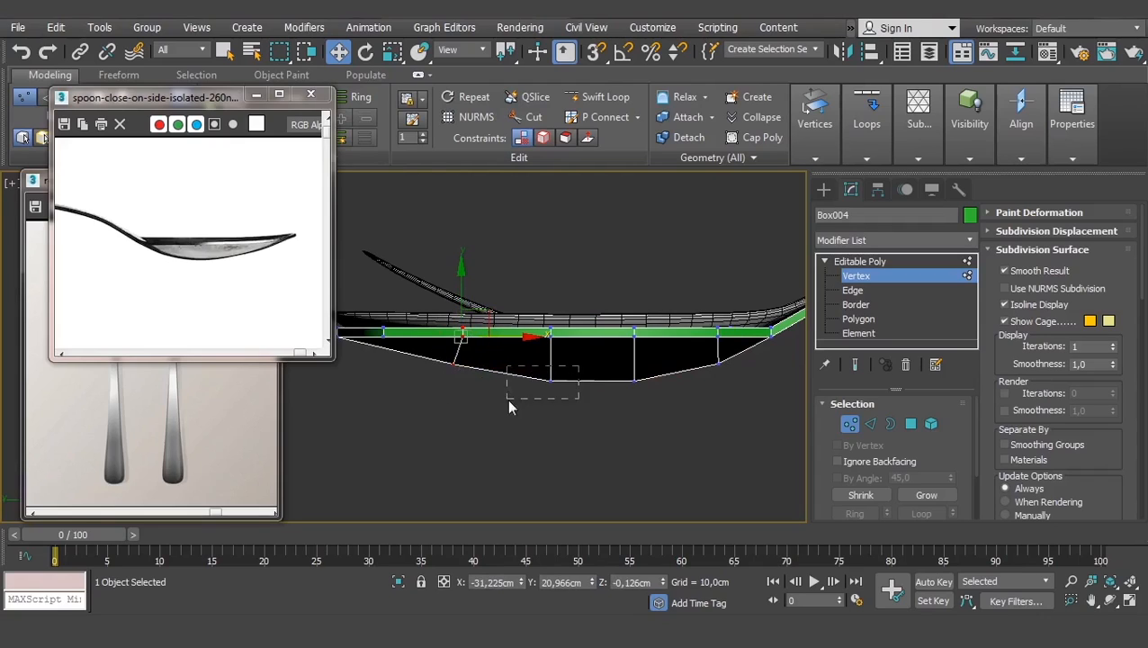
{"action": "left_click_drag", "start_coordinate": [508, 406], "coordinate": [509, 405]}
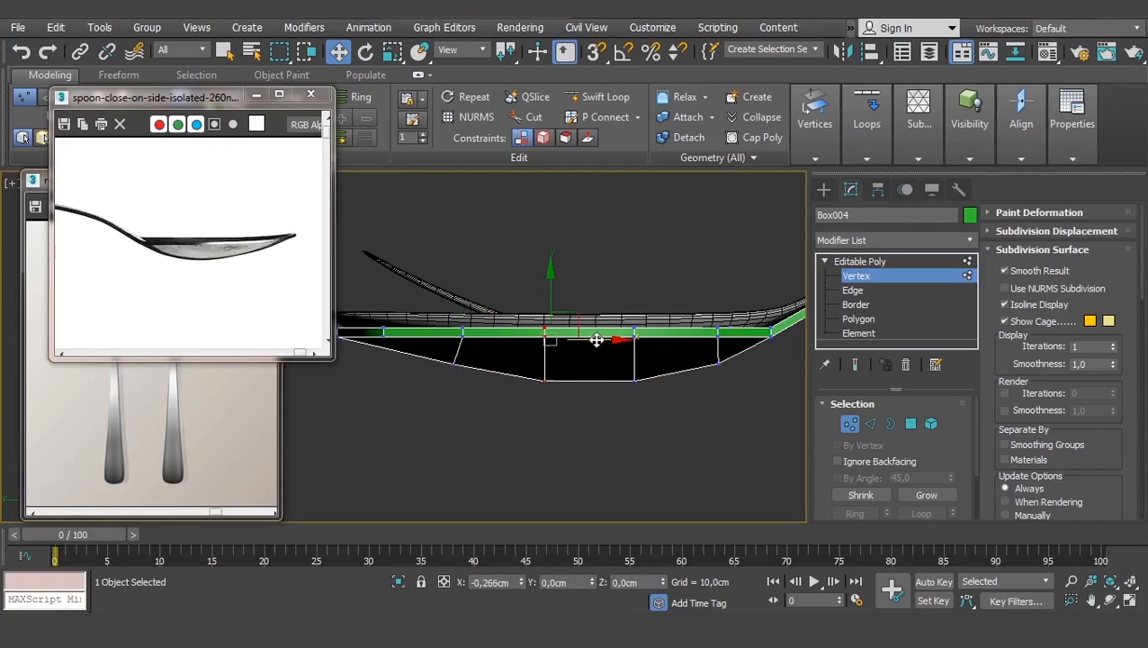
{"action": "scroll", "coordinate": [589, 344], "scroll_direction": "down", "scroll_amount": 2}
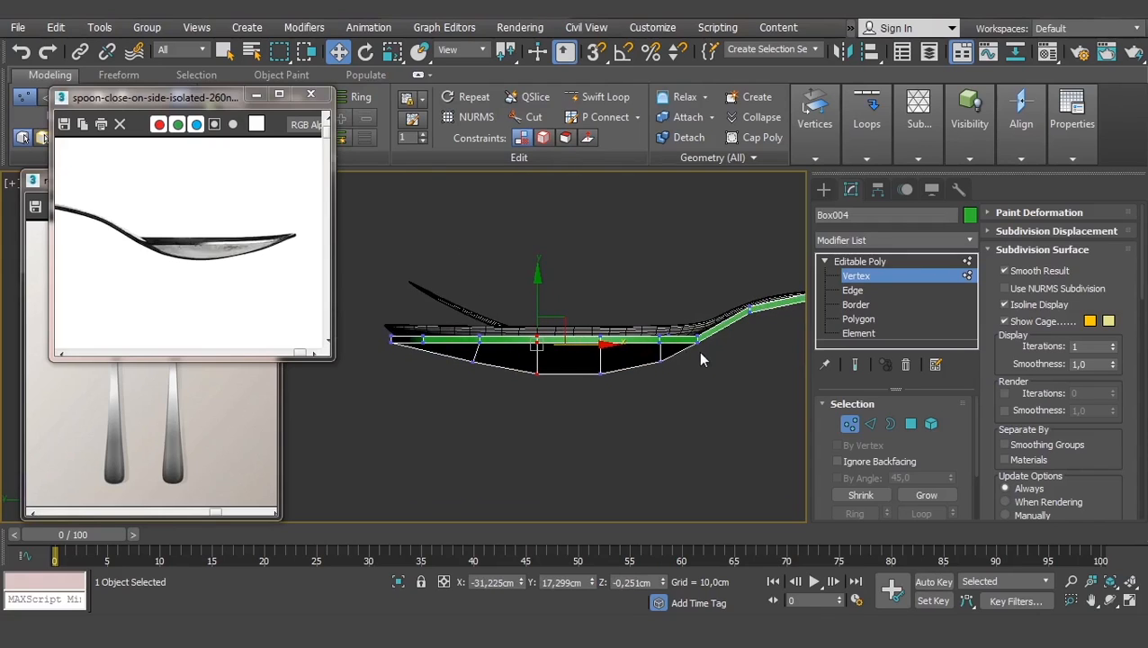
{"action": "middle_click_drag", "start_coordinate": [707, 362], "coordinate": [592, 396], "text": "alt"}
- Move a rim vertex along the bowl to reshape its edge
{"action": "middle_click_drag", "start_coordinate": [570, 439], "coordinate": [634, 420], "text": "alt"}
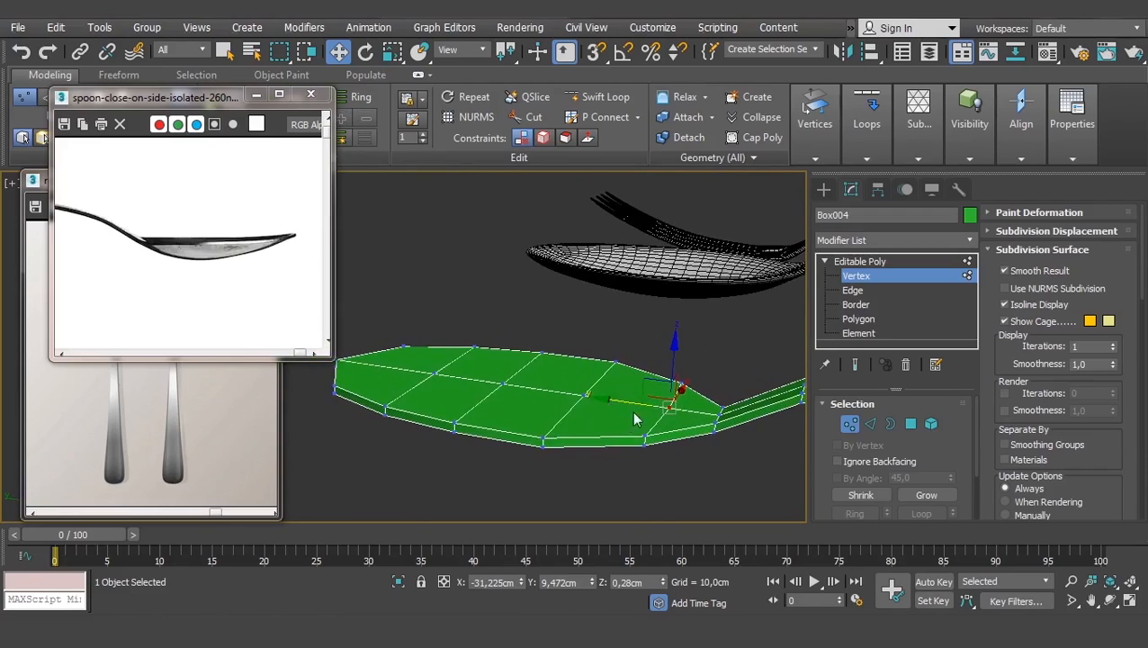
{"action": "left_click_drag", "start_coordinate": [583, 396], "coordinate": [504, 385]}
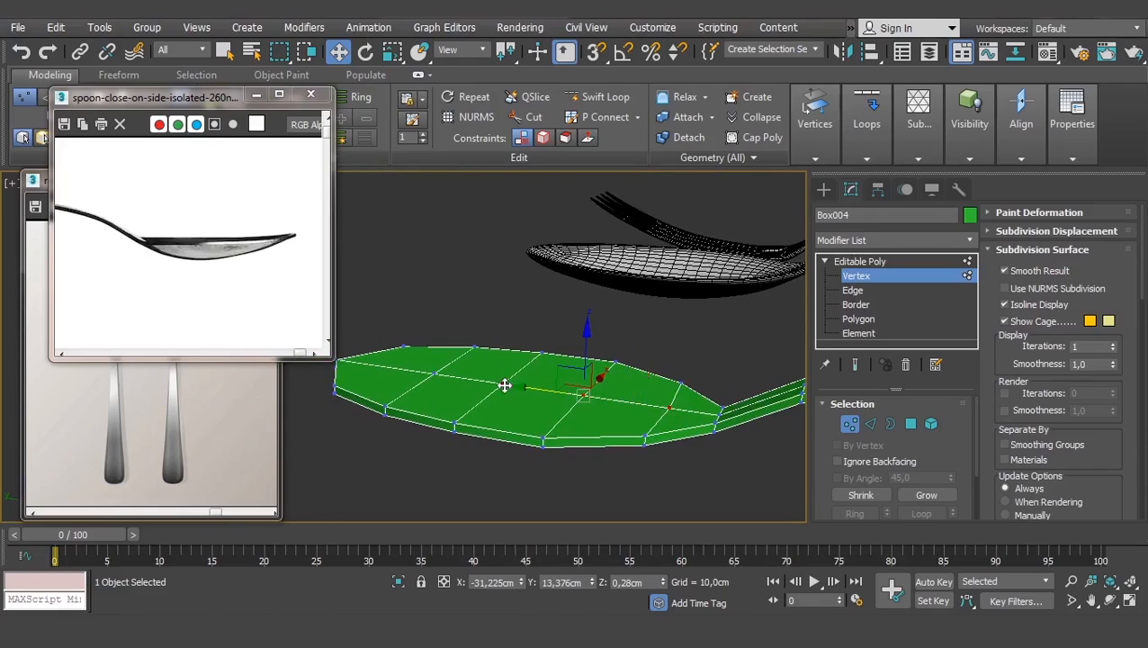
{"action": "left_click_drag", "start_coordinate": [597, 369], "coordinate": [556, 360]}
- Push the bowl's central vertices about 0.8 cm down on Z
{"action": "left_click_drag", "start_coordinate": [641, 454], "coordinate": [627, 469], "text": "alt"}
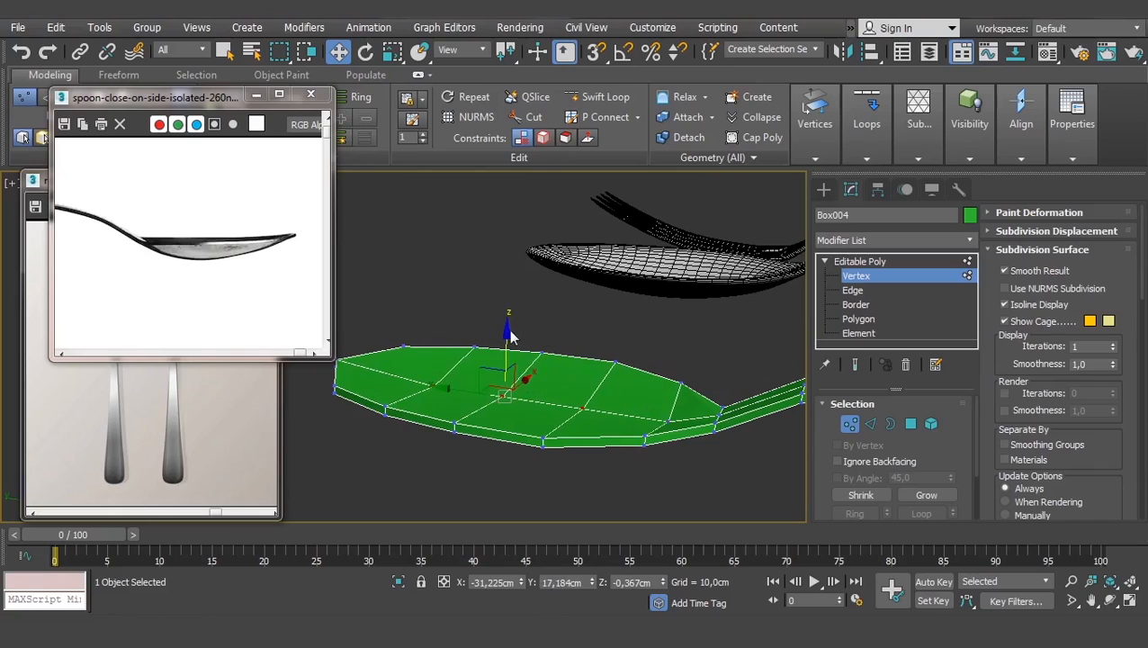
{"action": "mouse_move", "coordinate": [508, 334]}
{"action": "left_mouse_down"}
{"action": "mouse_move", "coordinate": [514, 372]}
{"action": "mouse_move", "coordinate": [506, 342]}
{"action": "left_mouse_up"}
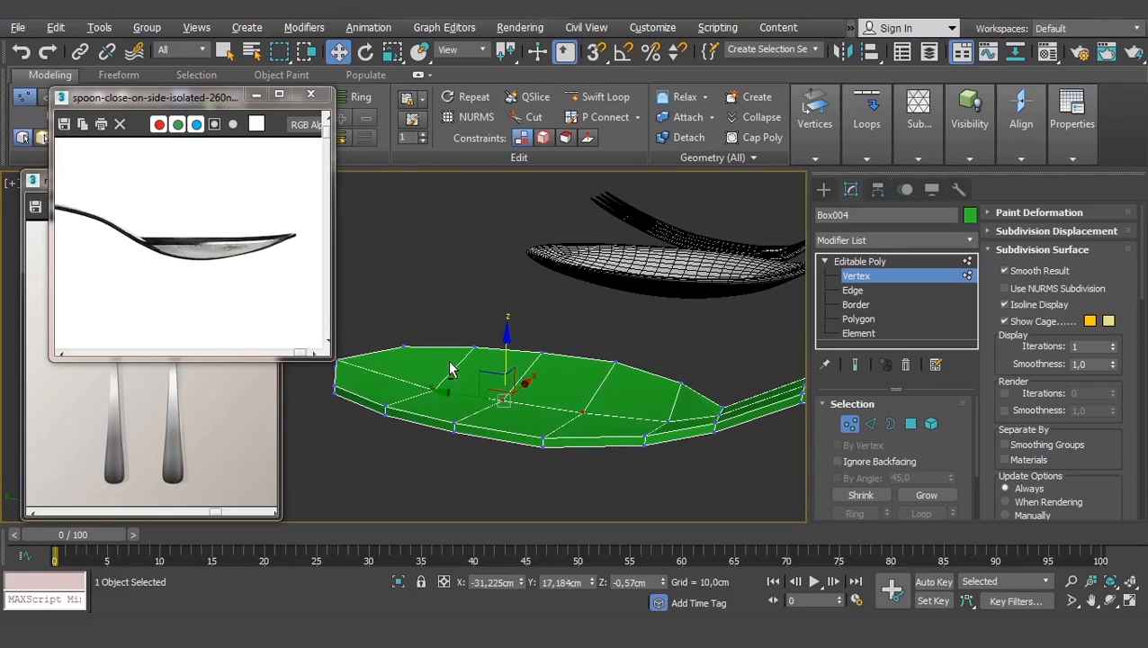
{"action": "left_click_drag", "start_coordinate": [396, 416], "coordinate": [494, 354], "text": "alt"}
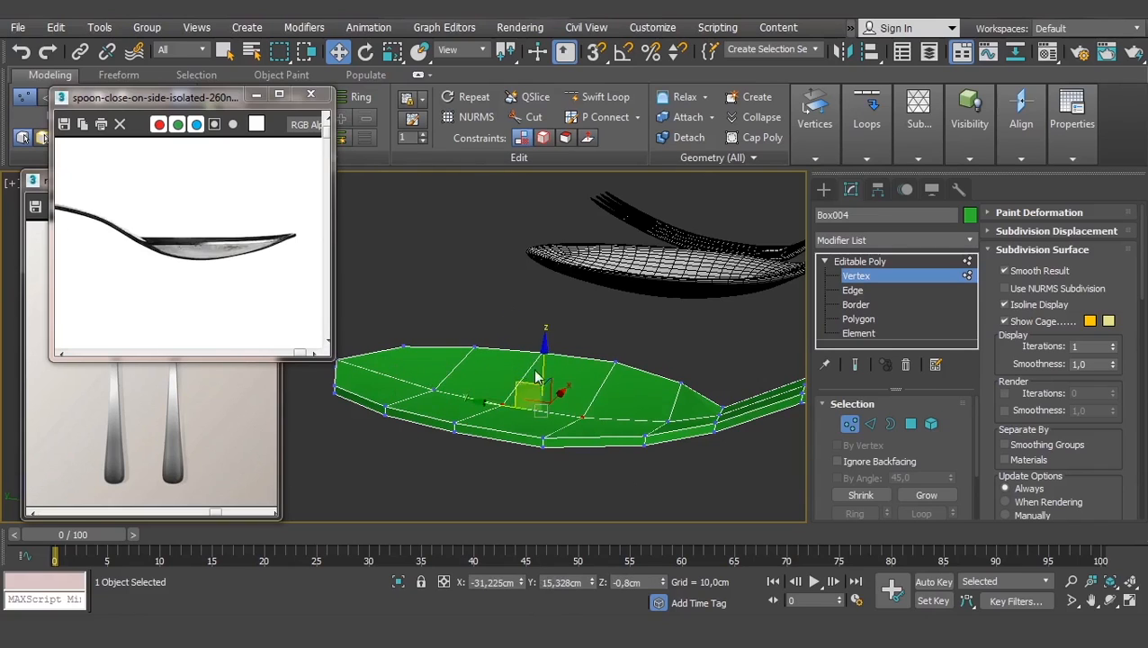
{"action": "middle_click_drag", "start_coordinate": [540, 396], "coordinate": [502, 350], "text": "alt"}
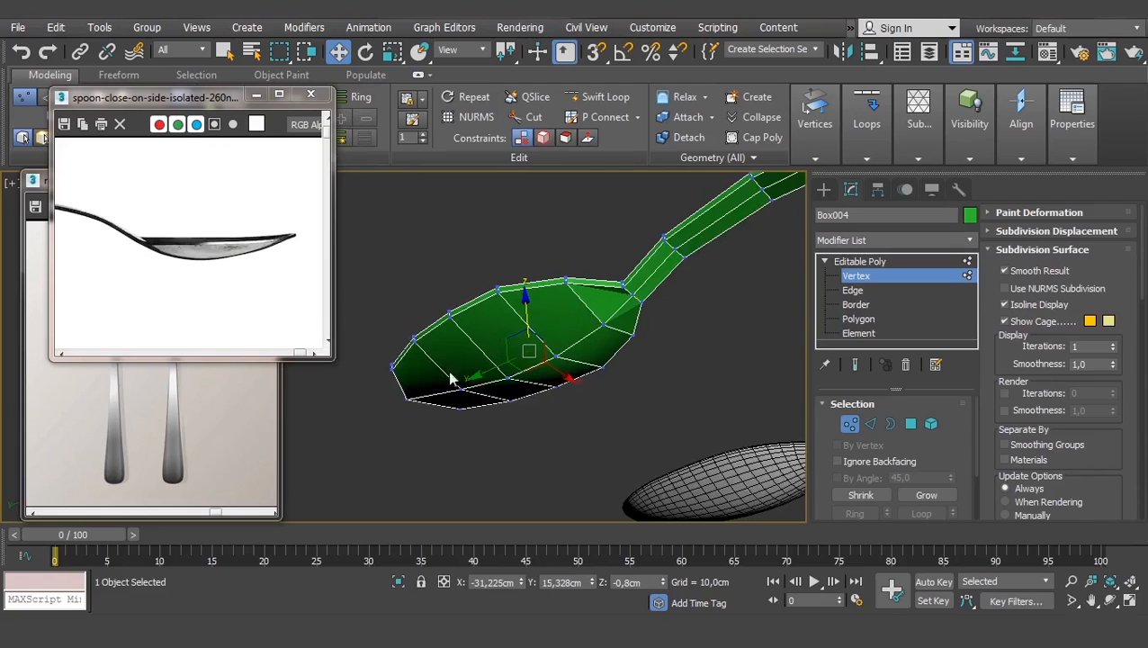
{"action": "scroll", "coordinate": [641, 295], "scroll_direction": "up", "scroll_amount": 5}
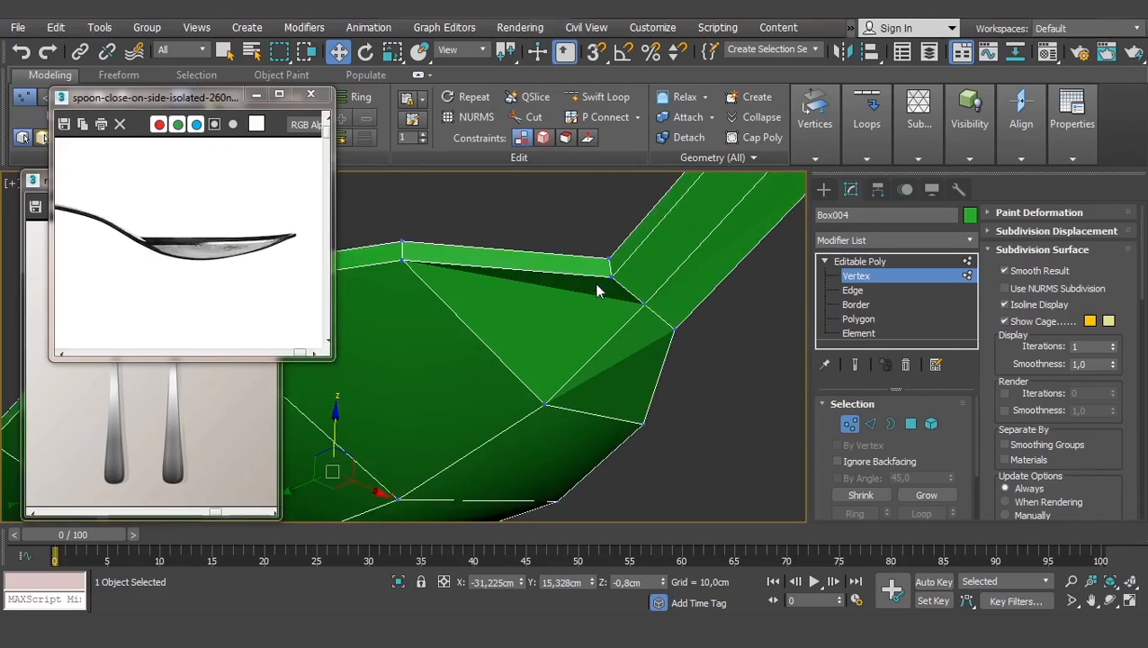
{"action": "scroll", "coordinate": [621, 297], "scroll_direction": "down", "scroll_amount": 3}
- Select all the top polygons of the spoon bowl
{"action": "left_click", "coordinate": [910, 424]}
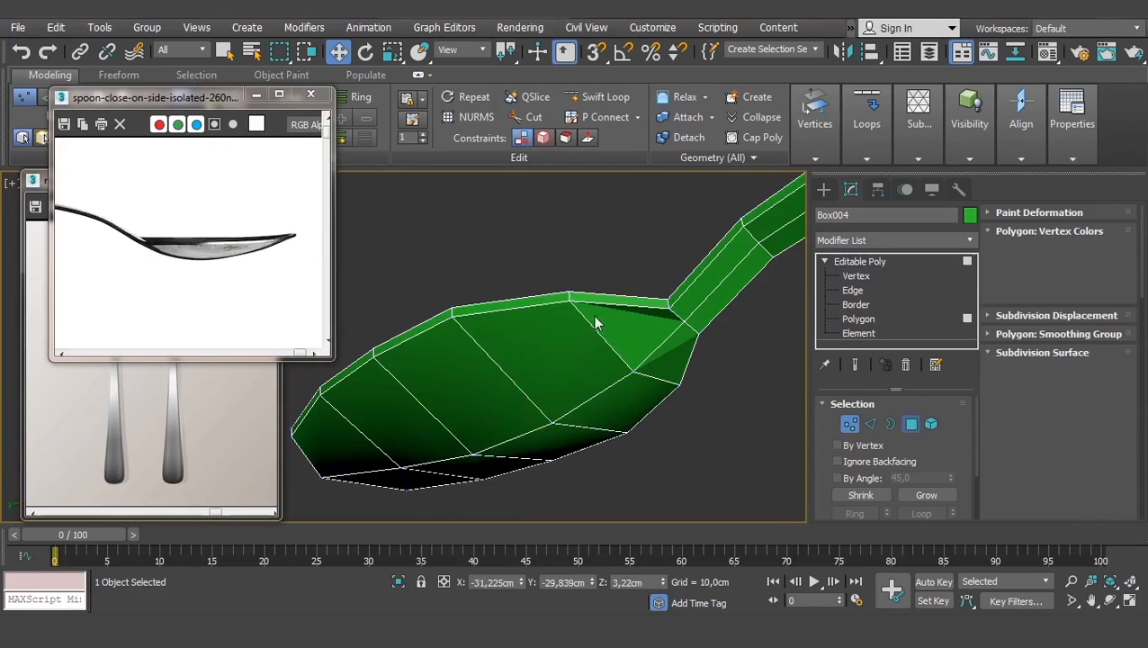
{"action": "left_click", "coordinate": [646, 359]}
{"action": "left_click", "coordinate": [666, 368], "text": "ctrl"}
{"action": "left_click", "coordinate": [622, 400], "text": "ctrl"}
{"action": "left_click", "coordinate": [547, 363], "text": "ctrl"}
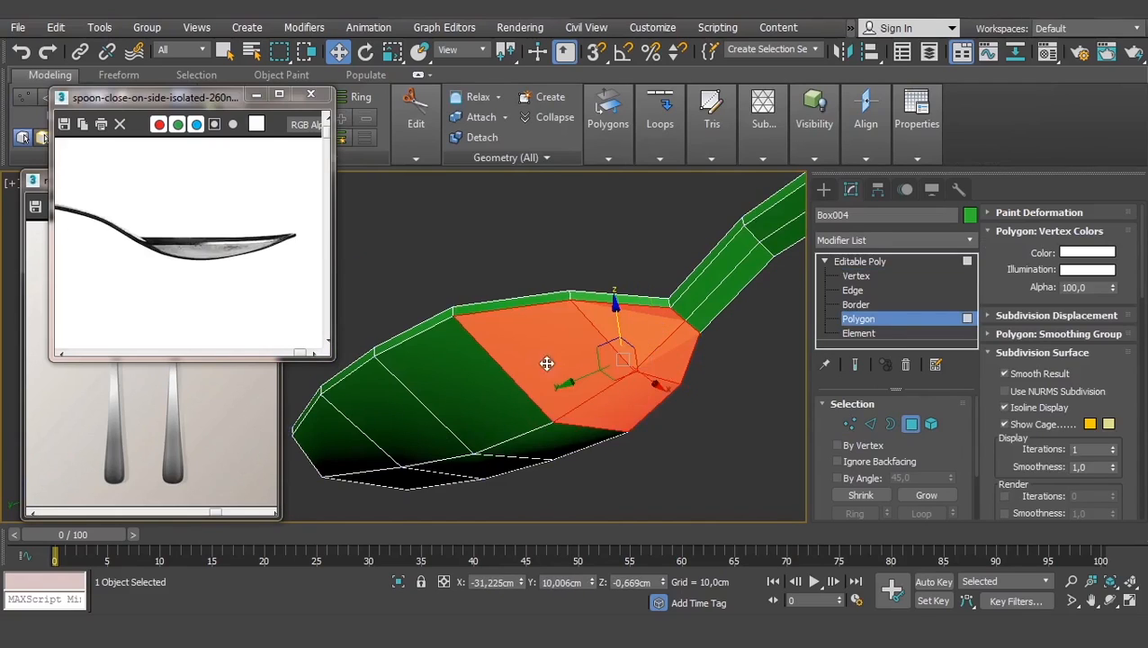
{"action": "left_click", "coordinate": [499, 418], "text": "ctrl"}
{"action": "left_click", "coordinate": [524, 438], "text": "ctrl"}
{"action": "left_click", "coordinate": [483, 461], "text": "ctrl"}
{"action": "left_click", "coordinate": [386, 425], "text": "ctrl"}
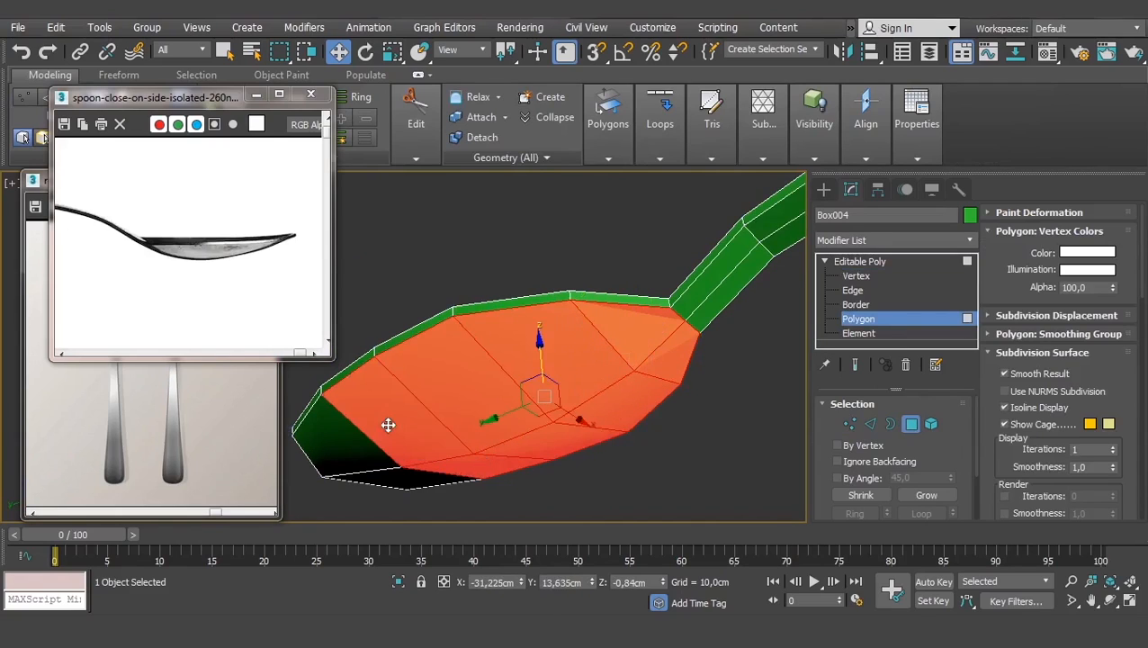
{"action": "left_click", "coordinate": [364, 442], "text": "ctrl"}
{"action": "left_click", "coordinate": [387, 476], "text": "ctrl"}
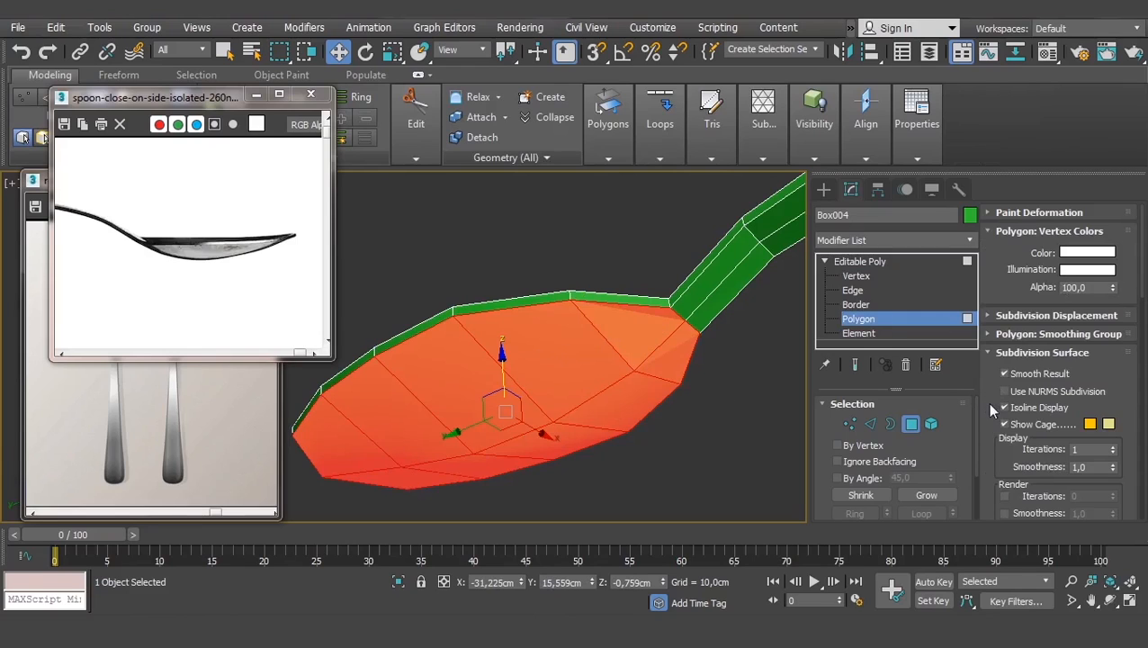
{"action": "scroll", "coordinate": [990, 409], "scroll_direction": "down", "scroll_amount": 10}
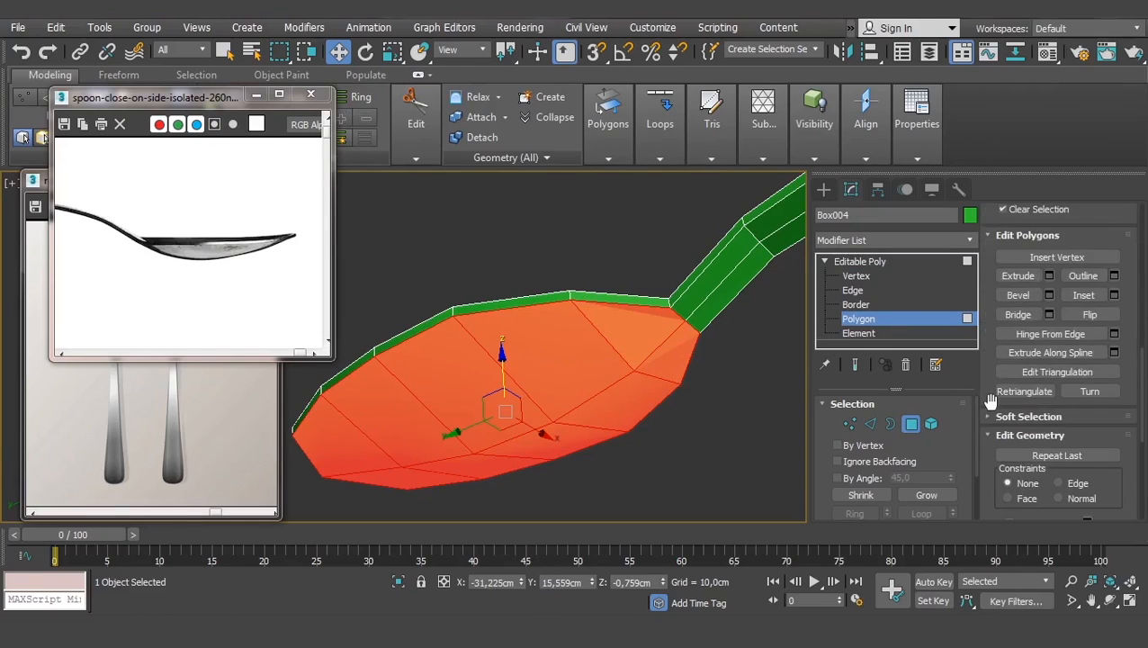
- Inset the bowl faces into a rim and move the inner faces down on Z
{"action": "left_click", "coordinate": [1086, 294]}
{"action": "left_click_drag", "start_coordinate": [564, 361], "coordinate": [561, 367]}
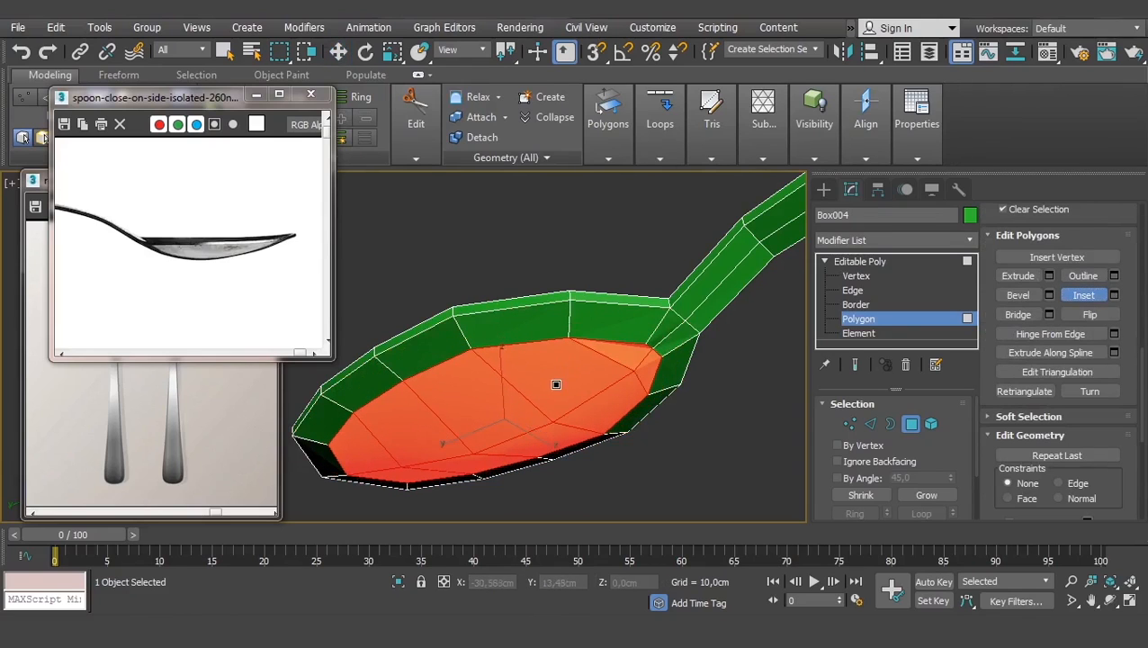
{"action": "middle_click_drag", "start_coordinate": [556, 384], "coordinate": [468, 378], "text": "alt"}
{"action": "key", "text": "w"}
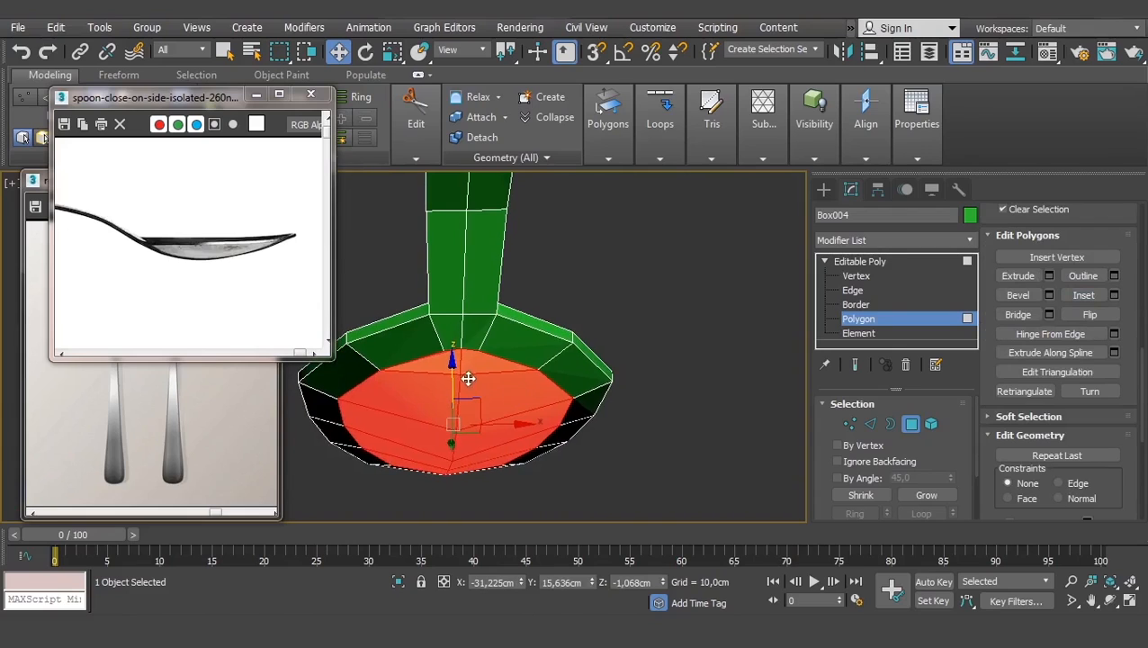
{"action": "left_click_drag", "start_coordinate": [448, 372], "coordinate": [459, 381]}
{"action": "middle_click_drag", "start_coordinate": [459, 380], "coordinate": [474, 320], "text": "alt"}
{"action": "scroll", "coordinate": [475, 315], "scroll_direction": "up", "scroll_amount": 2}
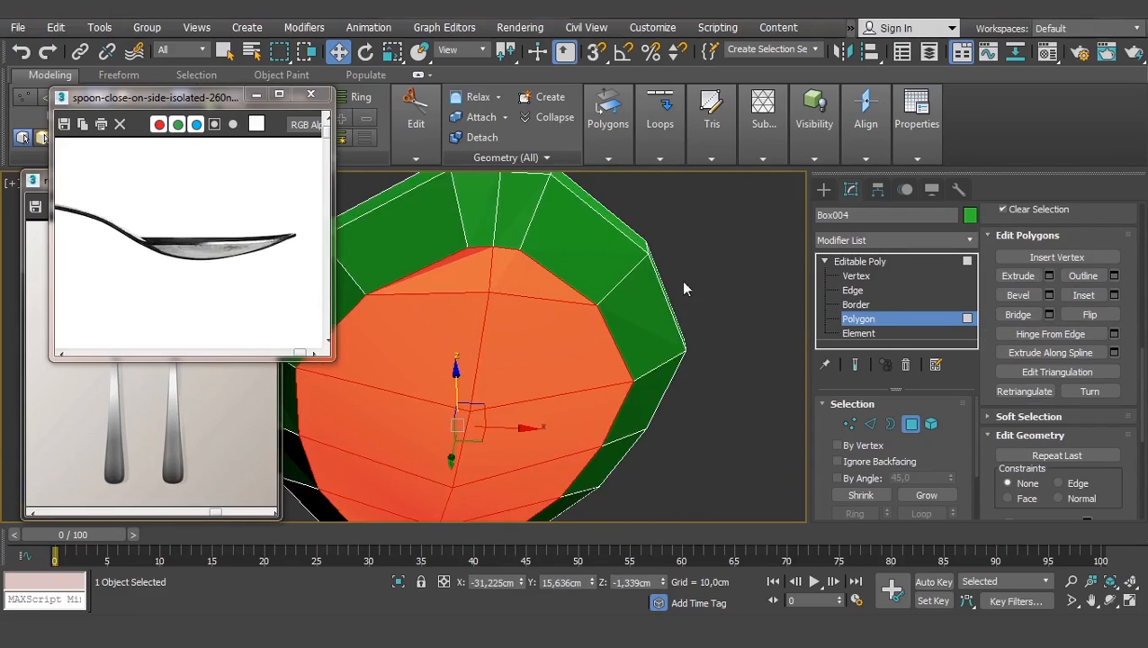
{"action": "left_click", "coordinate": [855, 276]}
- Select the three spike vertices on the bowl and raise them slightly
{"action": "left_click", "coordinate": [468, 248]}
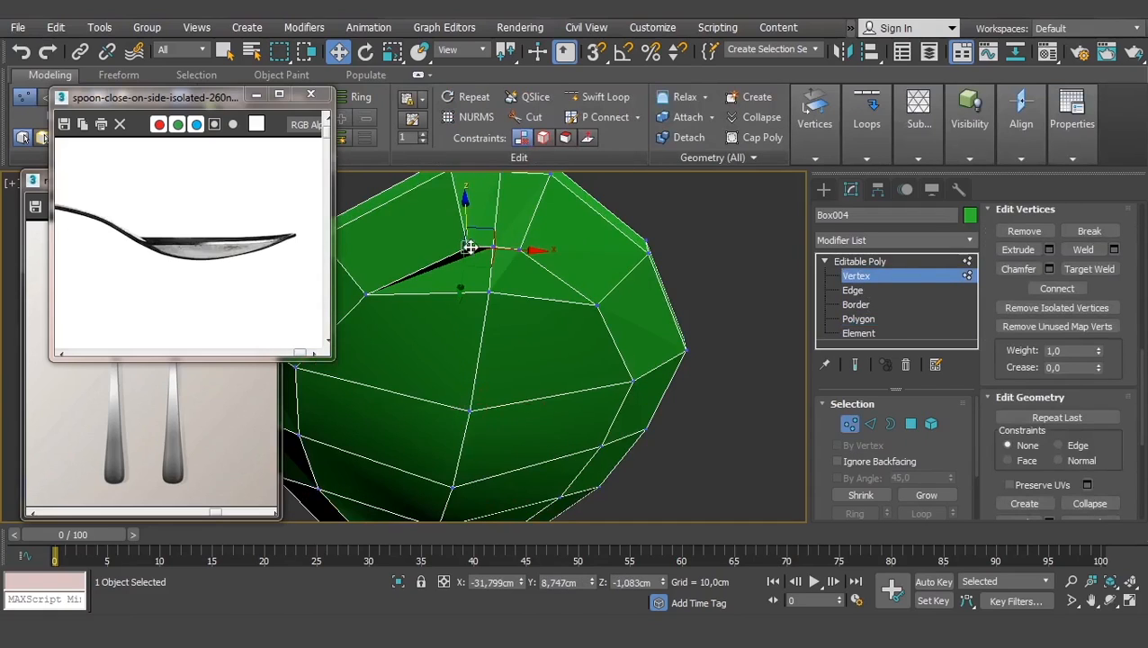
{"action": "left_click", "coordinate": [493, 248], "text": "ctrl"}
{"action": "left_click", "coordinate": [519, 250], "text": "ctrl"}
{"action": "key", "text": "r"}
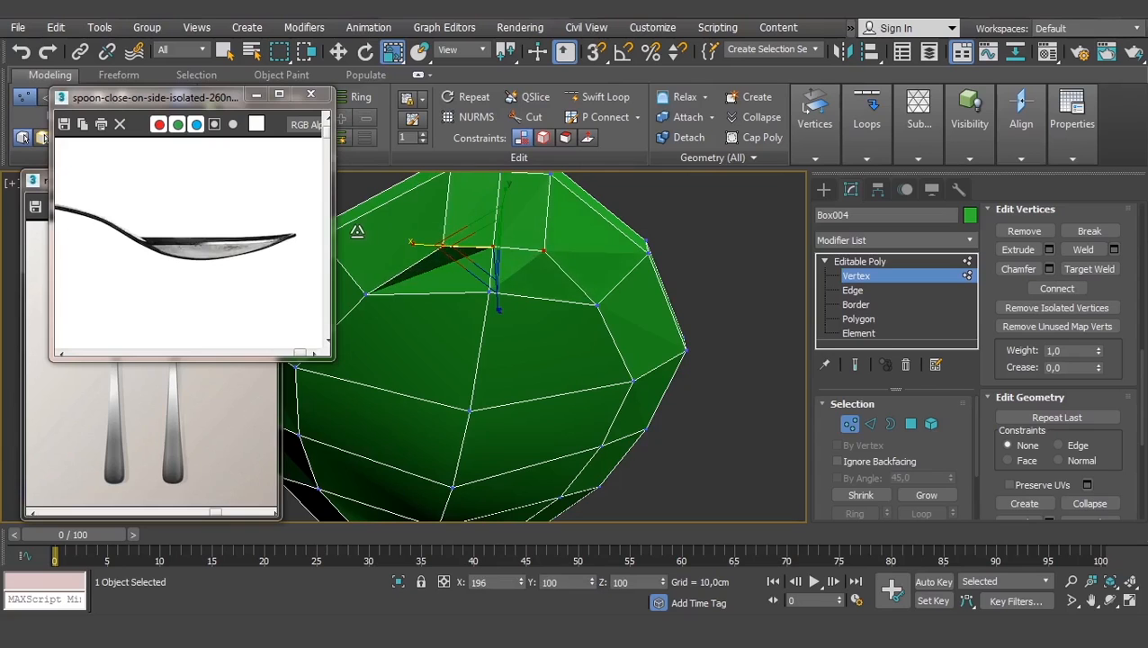
{"action": "middle_click_drag", "start_coordinate": [359, 228], "coordinate": [575, 311], "text": "alt"}
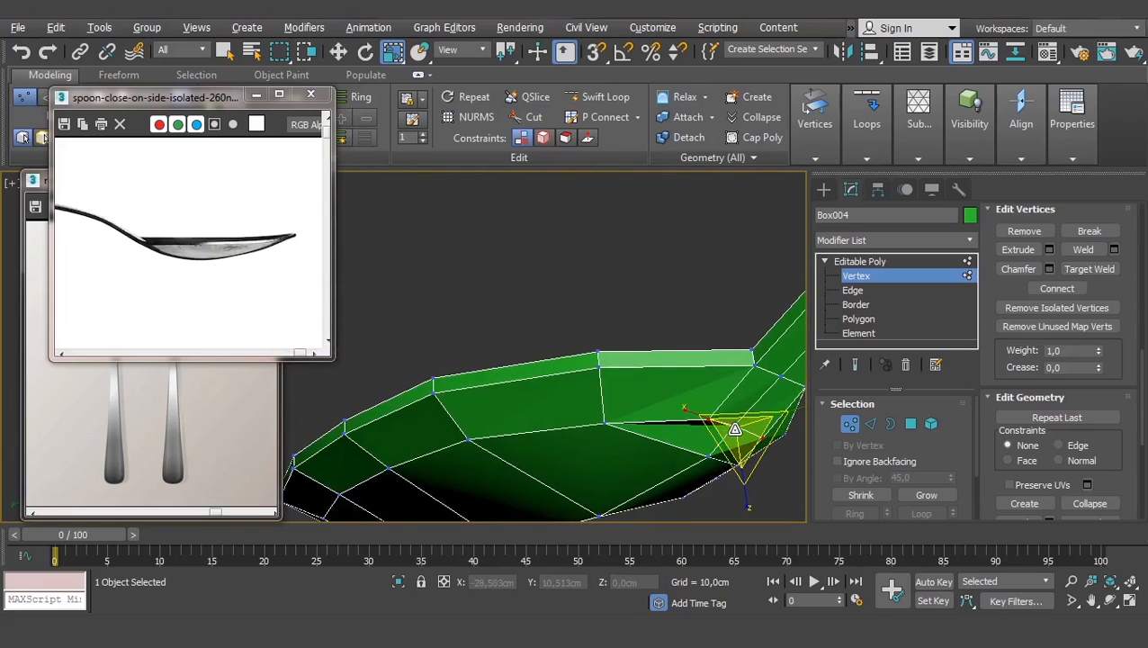
{"action": "key", "text": "w"}
{"action": "middle_click_drag", "start_coordinate": [722, 410], "coordinate": [544, 373]}
{"action": "scroll", "coordinate": [544, 373], "scroll_direction": "up", "scroll_amount": 4}
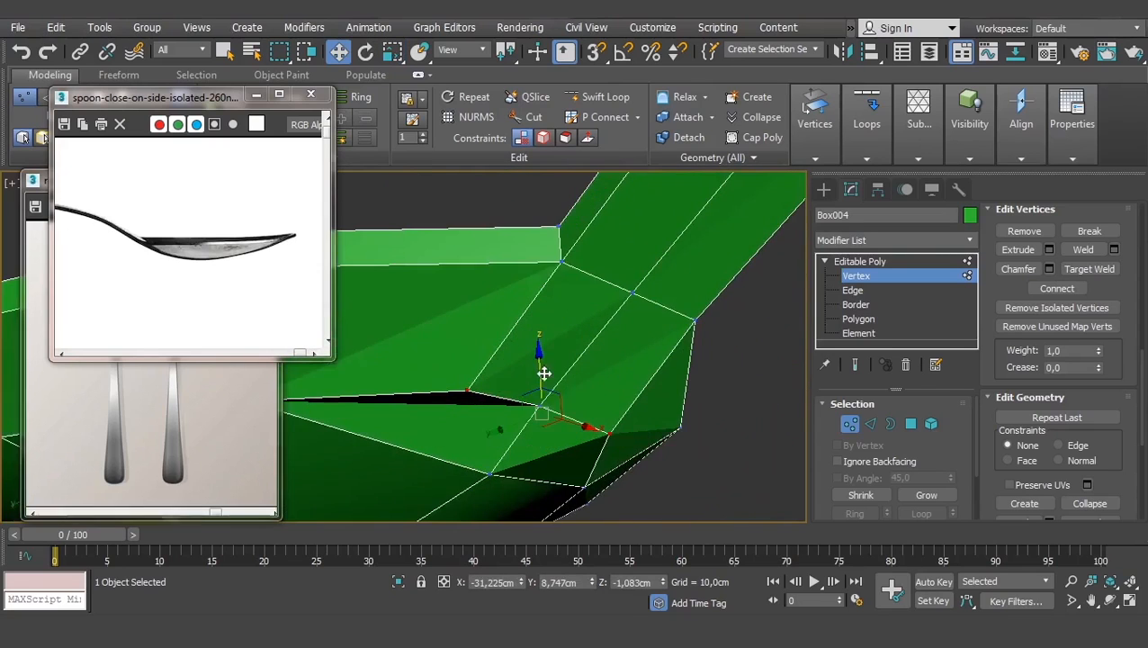
{"action": "left_click_drag", "start_coordinate": [541, 361], "coordinate": [538, 341]}
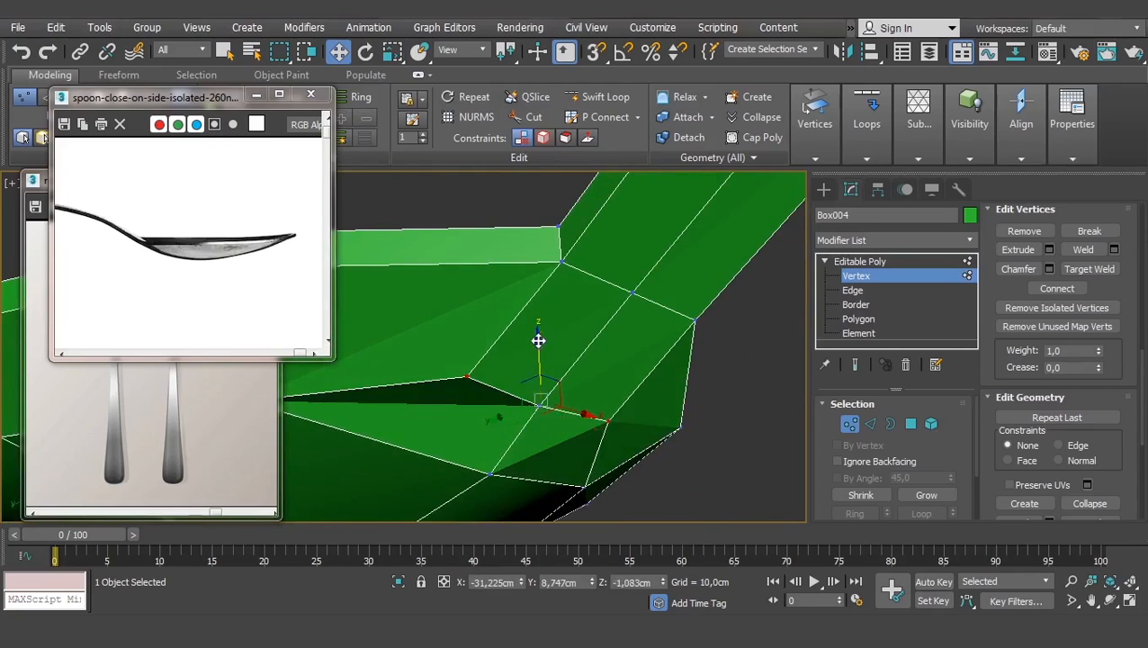
{"action": "middle_click_drag", "start_coordinate": [537, 341], "coordinate": [609, 400], "text": "alt"}
- Select a vertex on the bowl edge and nudge it slightly into place
{"action": "middle_click_drag", "start_coordinate": [620, 477], "coordinate": [443, 312]}
{"action": "scroll", "coordinate": [580, 368], "scroll_direction": "up", "scroll_amount": 3}
{"action": "left_click", "coordinate": [469, 310]}
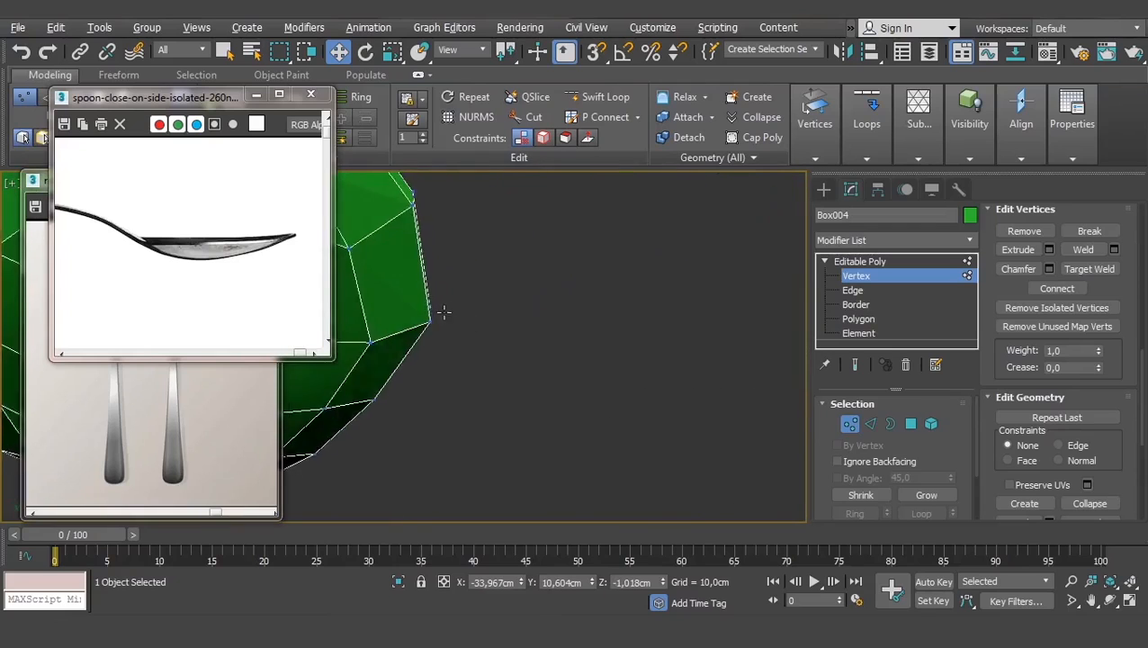
{"action": "middle_click_drag", "start_coordinate": [363, 263], "coordinate": [475, 408]}
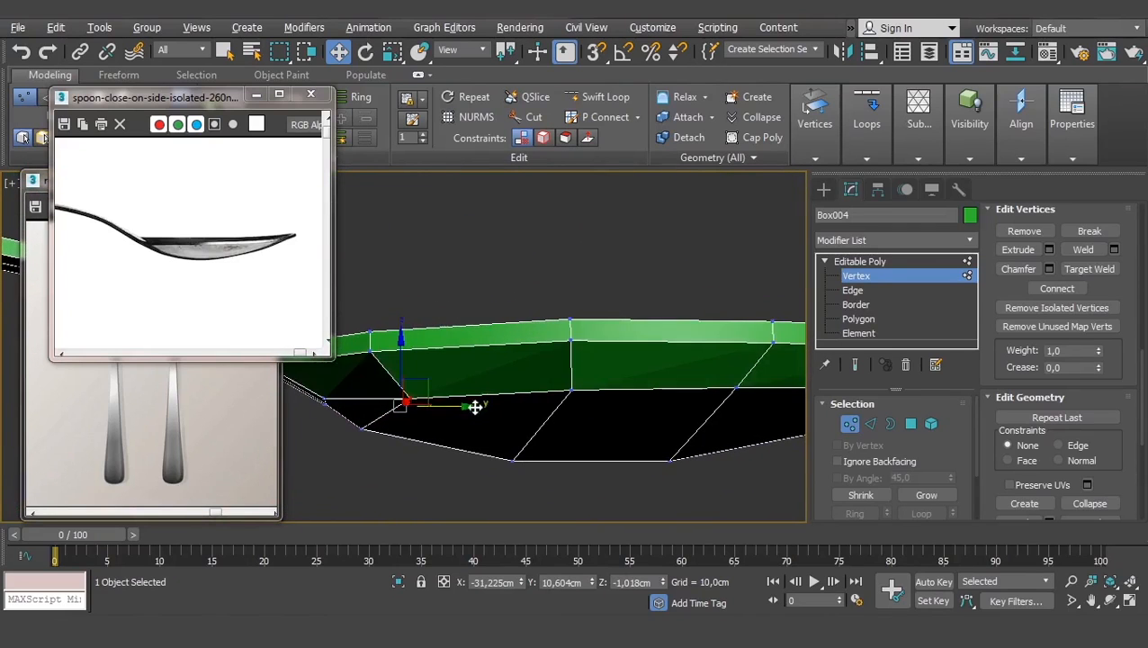
{"action": "left_click_drag", "start_coordinate": [424, 379], "coordinate": [408, 380]}
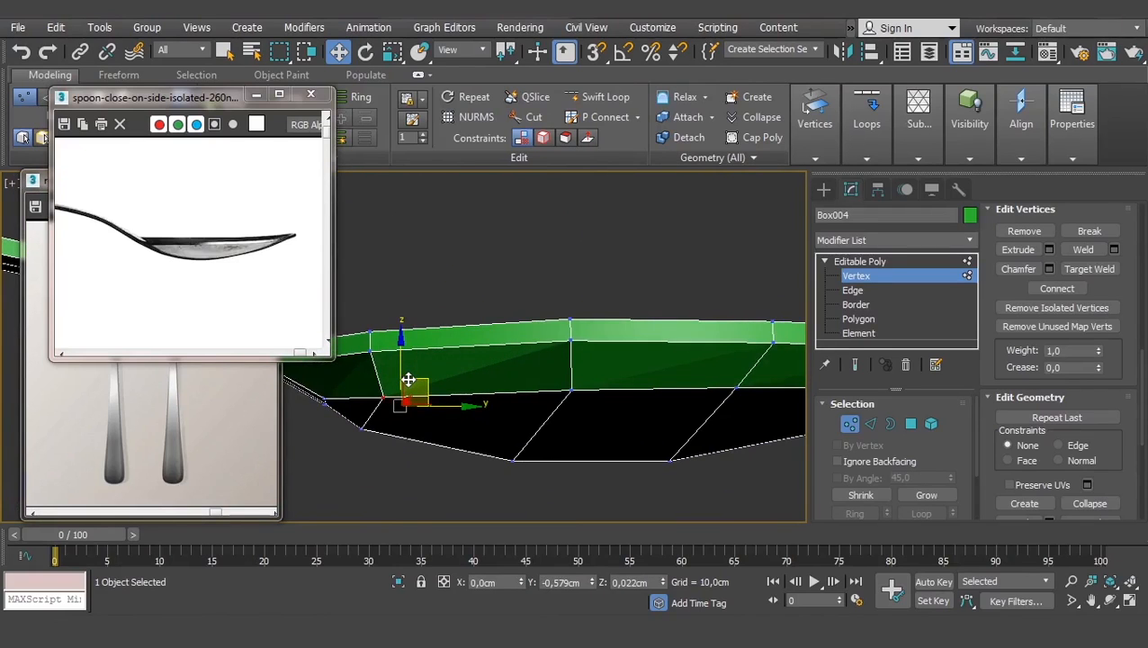
{"action": "middle_click_drag", "start_coordinate": [408, 379], "coordinate": [513, 388], "text": "alt"}
- Nudge a vertex near the handle slightly to the left
{"action": "left_click", "coordinate": [363, 396]}
{"action": "scroll", "coordinate": [492, 388], "scroll_direction": "up", "scroll_amount": 4}
{"action": "scroll", "coordinate": [571, 349], "scroll_direction": "down", "scroll_amount": 1}
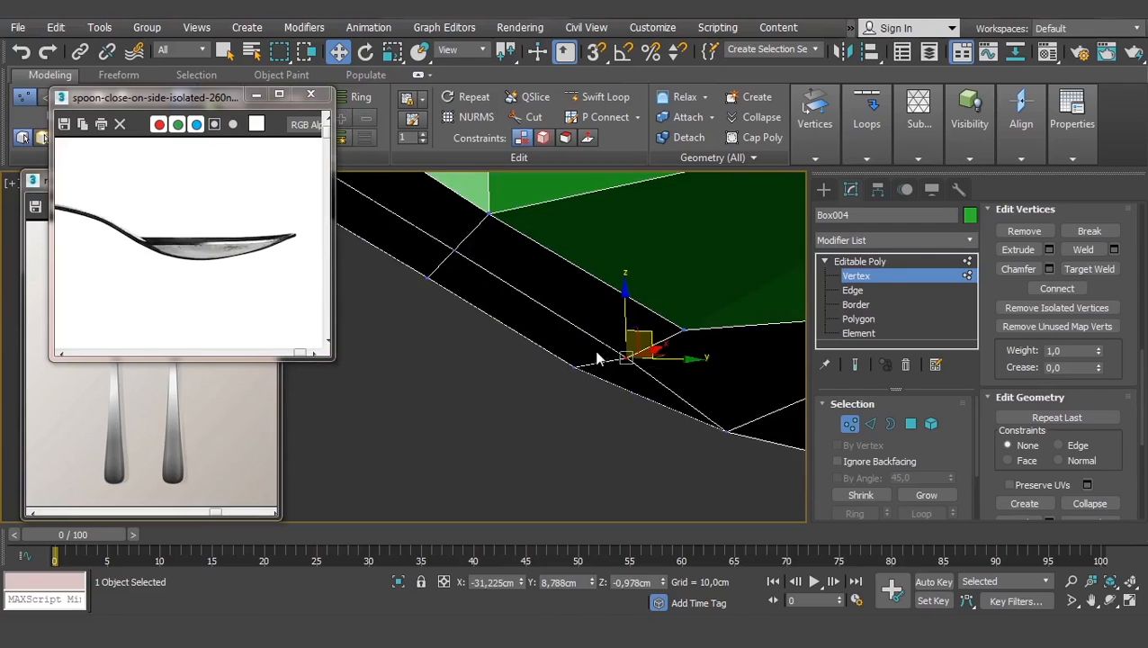
{"action": "middle_click_drag", "start_coordinate": [597, 353], "coordinate": [600, 353], "text": "alt"}
{"action": "left_click_drag", "start_coordinate": [614, 339], "coordinate": [596, 345]}
{"action": "middle_click_drag", "start_coordinate": [597, 345], "coordinate": [735, 378], "text": "alt"}
{"action": "scroll", "coordinate": [735, 377], "scroll_direction": "down", "scroll_amount": 3}
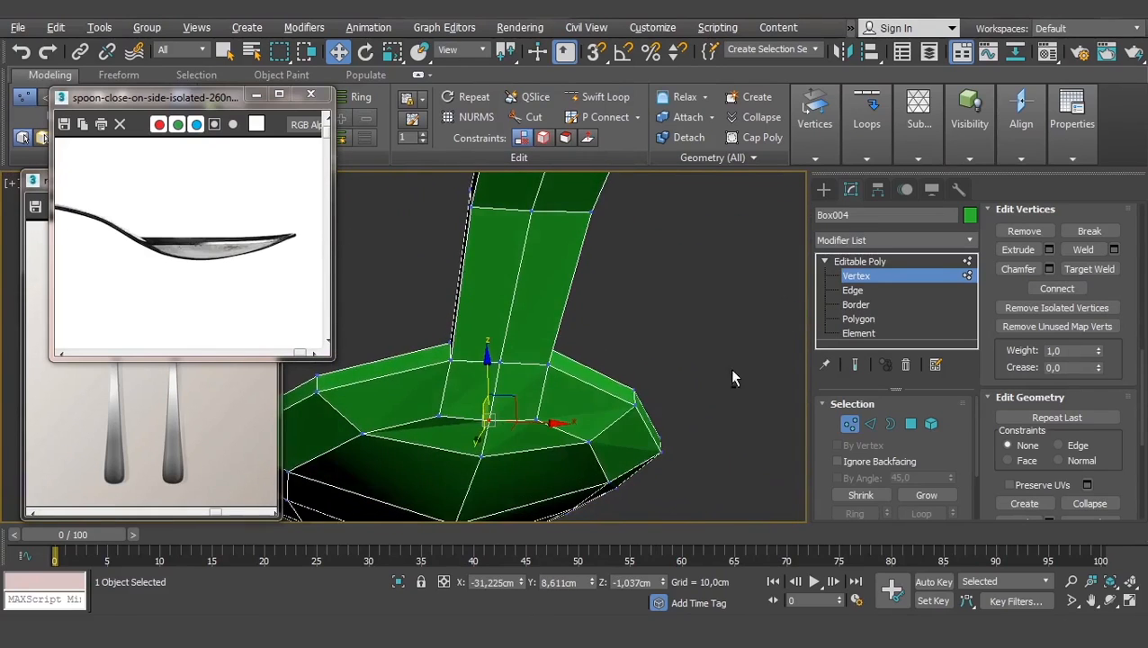
{"action": "middle_click_drag", "start_coordinate": [481, 418], "coordinate": [573, 353], "text": "alt"}
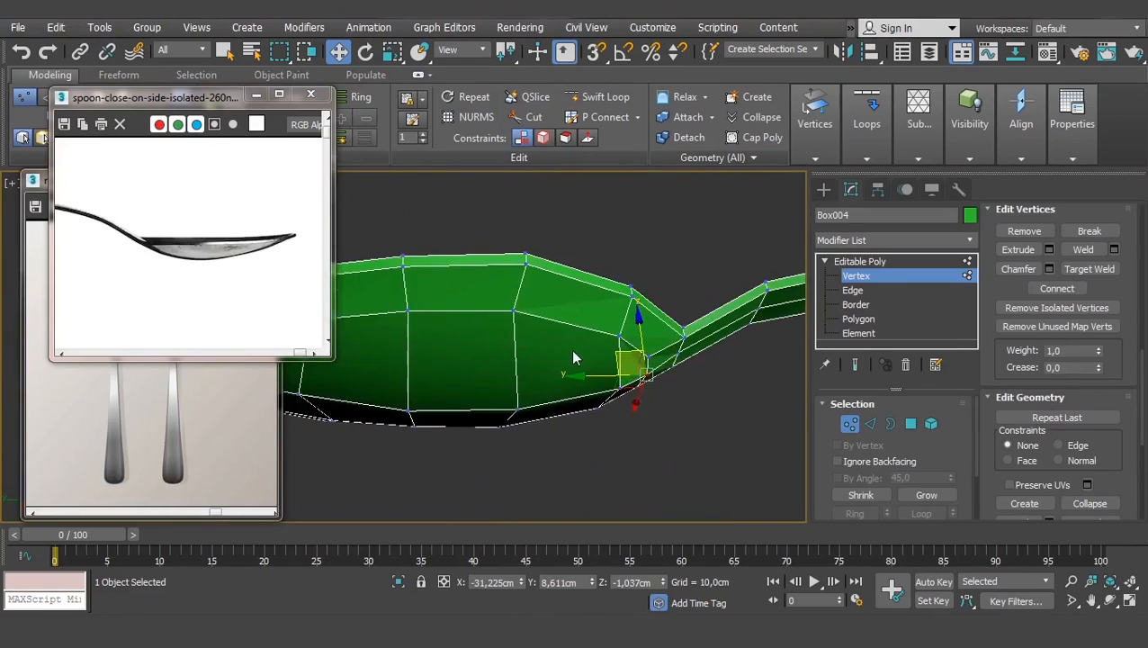
{"action": "scroll", "coordinate": [573, 353], "scroll_direction": "up", "scroll_amount": 3}
- Move three vertices at the bowl's end slightly left and down
{"action": "left_click", "coordinate": [644, 331]}
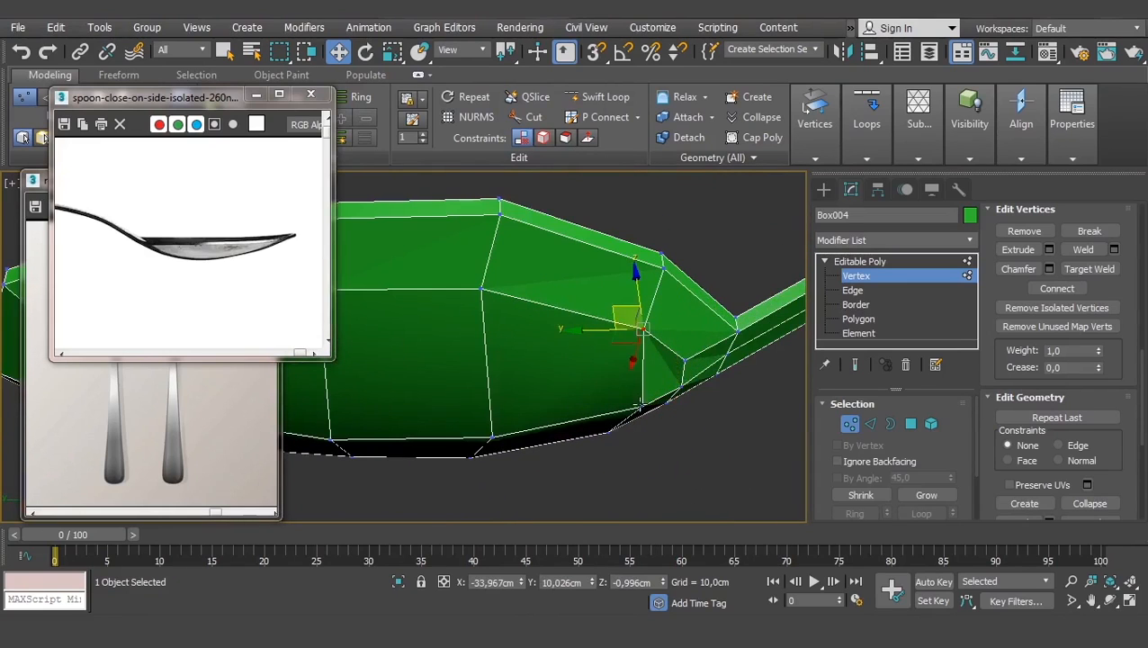
{"action": "left_click", "coordinate": [639, 406], "text": "ctrl"}
{"action": "left_click", "coordinate": [608, 431], "text": "ctrl"}
{"action": "middle_click_drag", "start_coordinate": [607, 432], "coordinate": [603, 426], "text": "alt"}
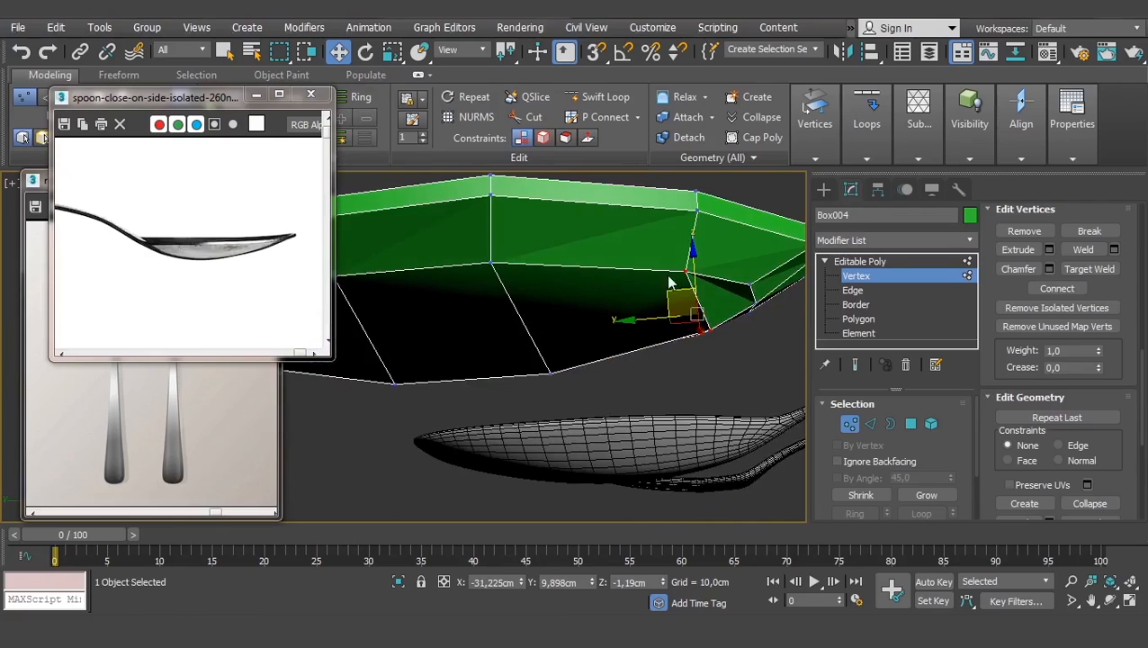
{"action": "left_click_drag", "start_coordinate": [672, 295], "coordinate": [652, 302]}
{"action": "middle_click_drag", "start_coordinate": [733, 290], "coordinate": [591, 319], "text": "alt"}
- Scale a pair of bowl vertices closer together and lower them
{"action": "left_click", "coordinate": [686, 252], "text": "ctrl"}
{"action": "middle_click_drag", "start_coordinate": [686, 252], "coordinate": [567, 203], "text": "alt"}
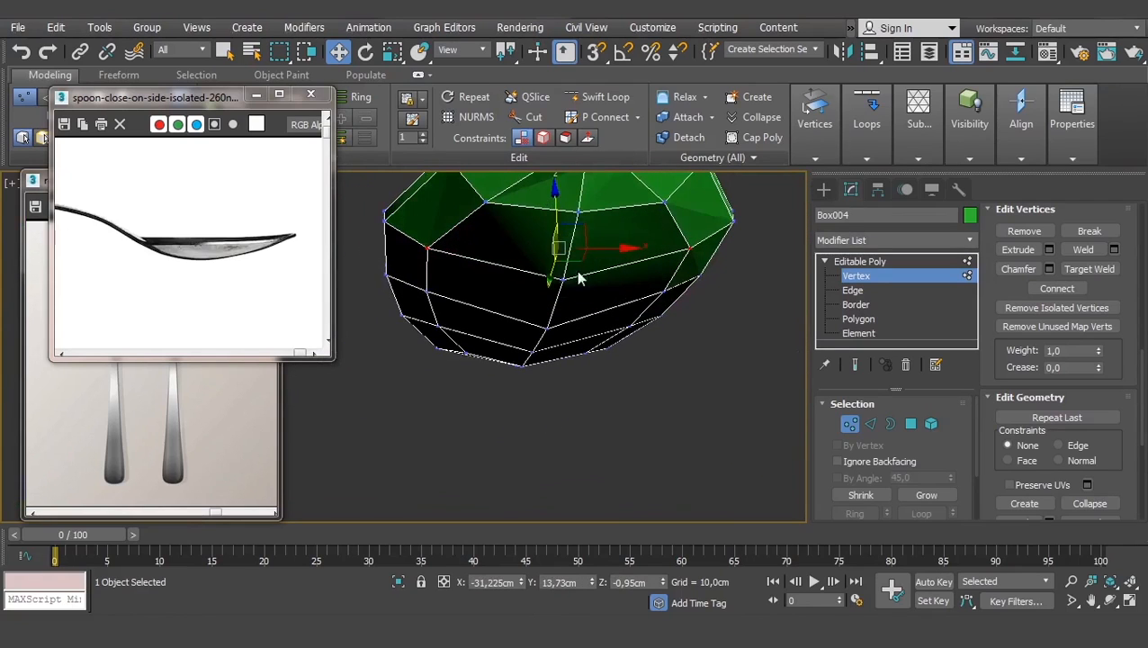
{"action": "key", "text": "r"}
{"action": "left_click_drag", "start_coordinate": [633, 245], "coordinate": [622, 247]}
{"action": "key", "text": "w"}
{"action": "left_click_drag", "start_coordinate": [554, 201], "coordinate": [594, 257]}
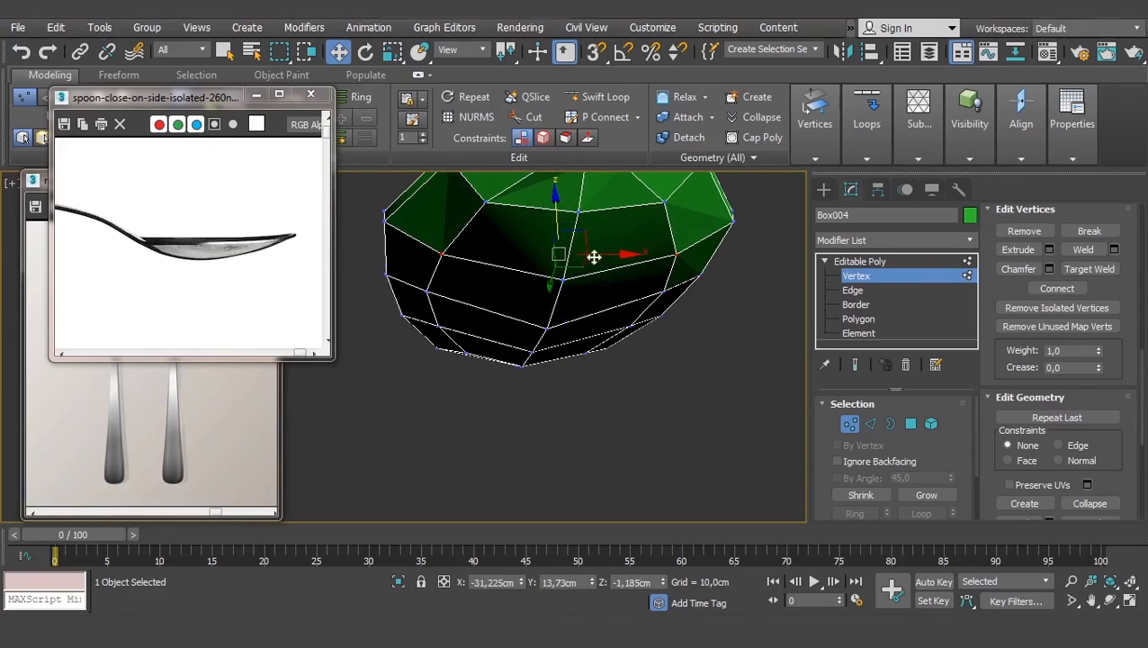
- Scale two underside vertices closer together along X to taper the bowl
{"action": "left_click", "coordinate": [661, 290]}
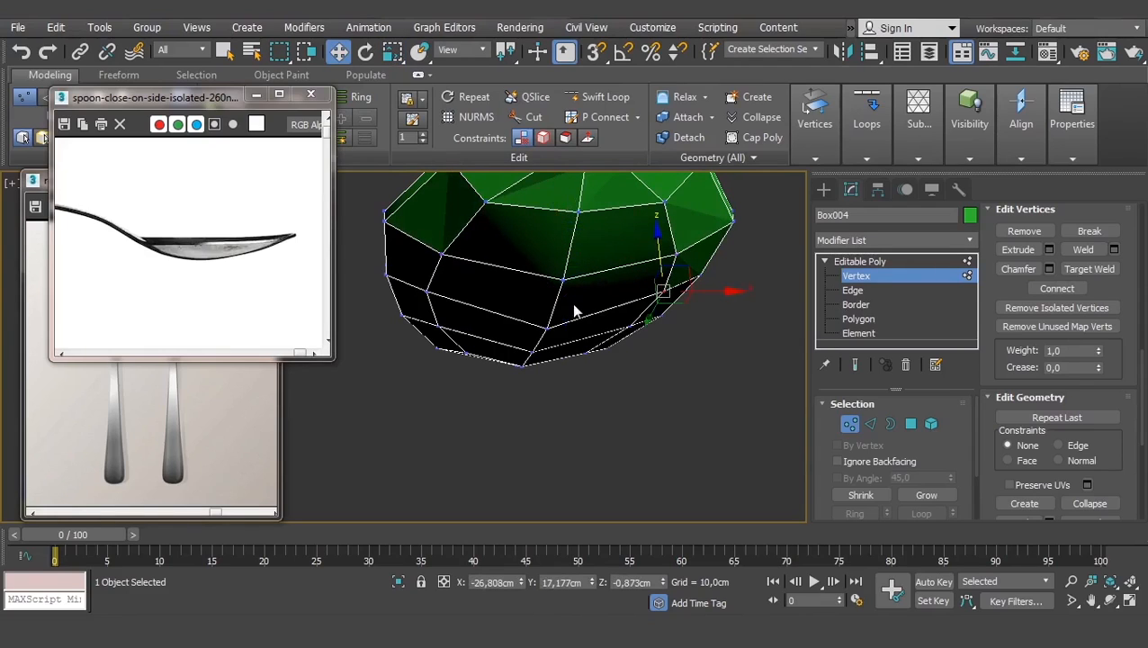
{"action": "left_click", "coordinate": [426, 290], "text": "ctrl"}
{"action": "key", "text": "r"}
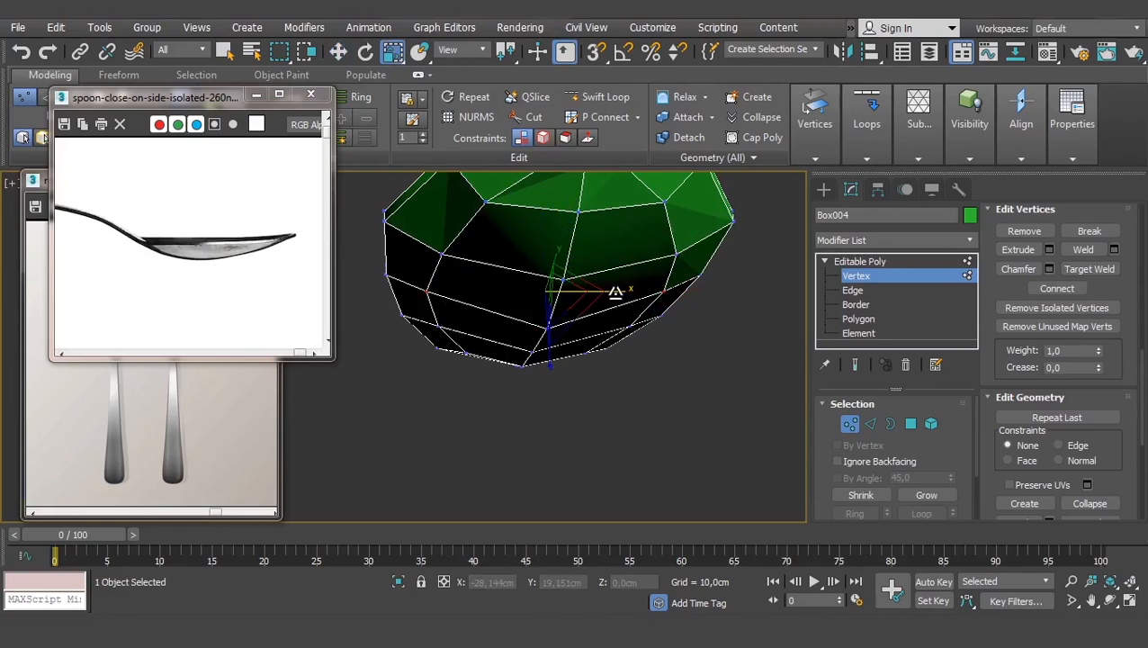
{"action": "left_click_drag", "start_coordinate": [616, 292], "coordinate": [608, 291]}
{"action": "key", "text": "w"}
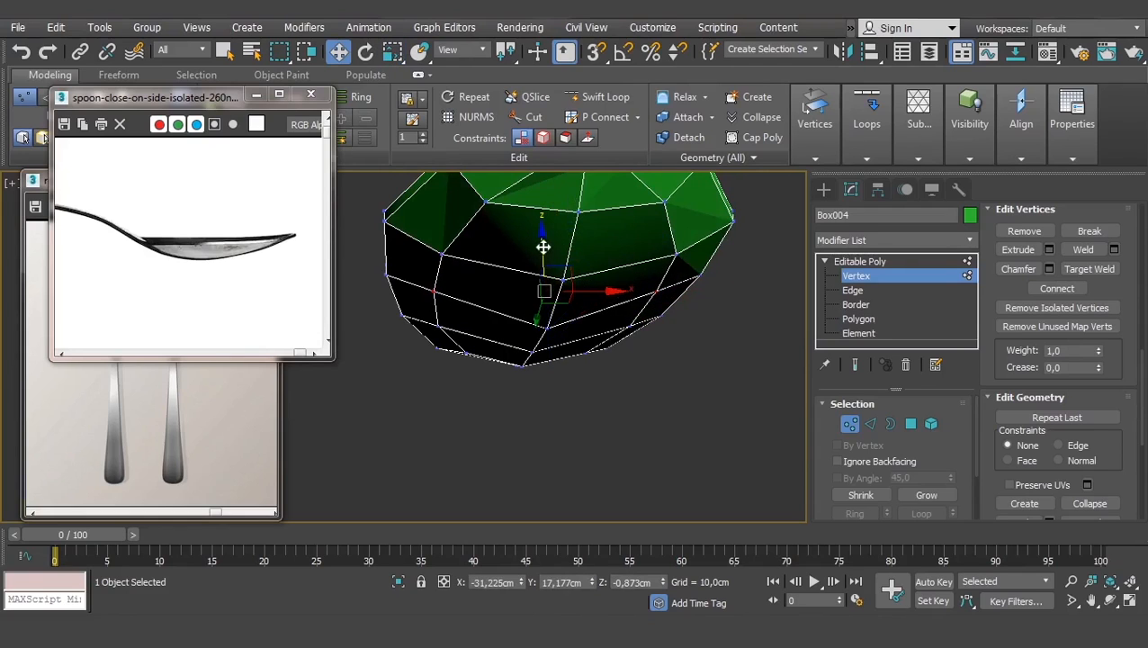
{"action": "middle_click_drag", "start_coordinate": [585, 299], "coordinate": [665, 373], "text": "alt"}
- Select the spoon head polygons and inset them, leaving a rim
{"action": "left_click", "coordinate": [909, 427]}
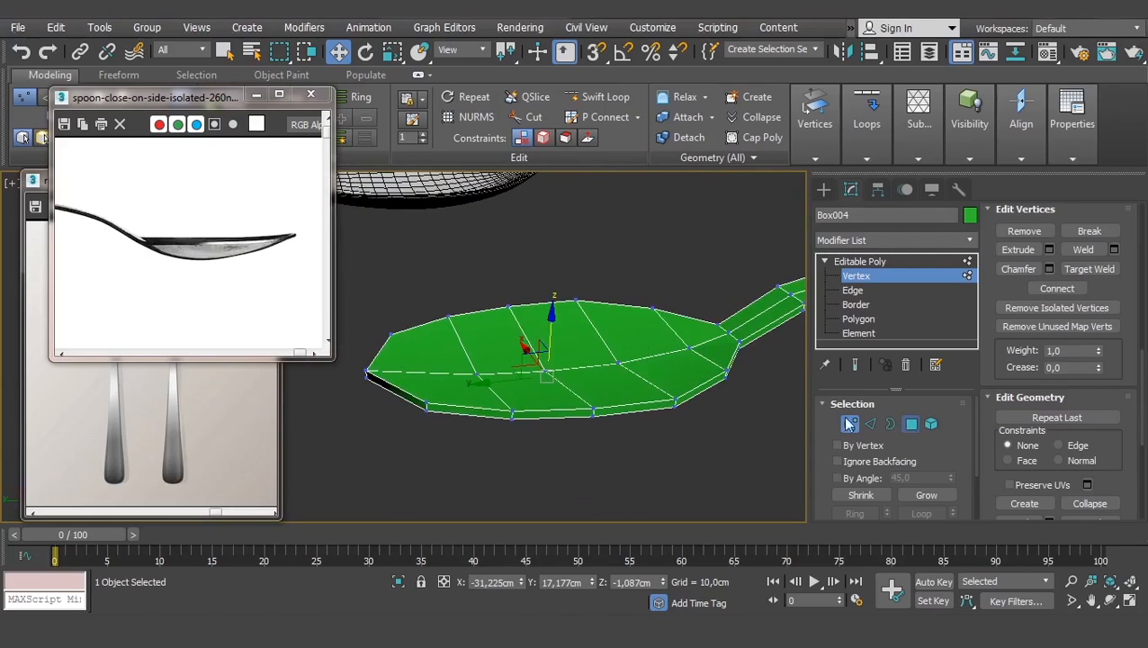
{"action": "left_click", "coordinate": [691, 330]}
{"action": "left_click", "coordinate": [678, 364], "text": "ctrl"}
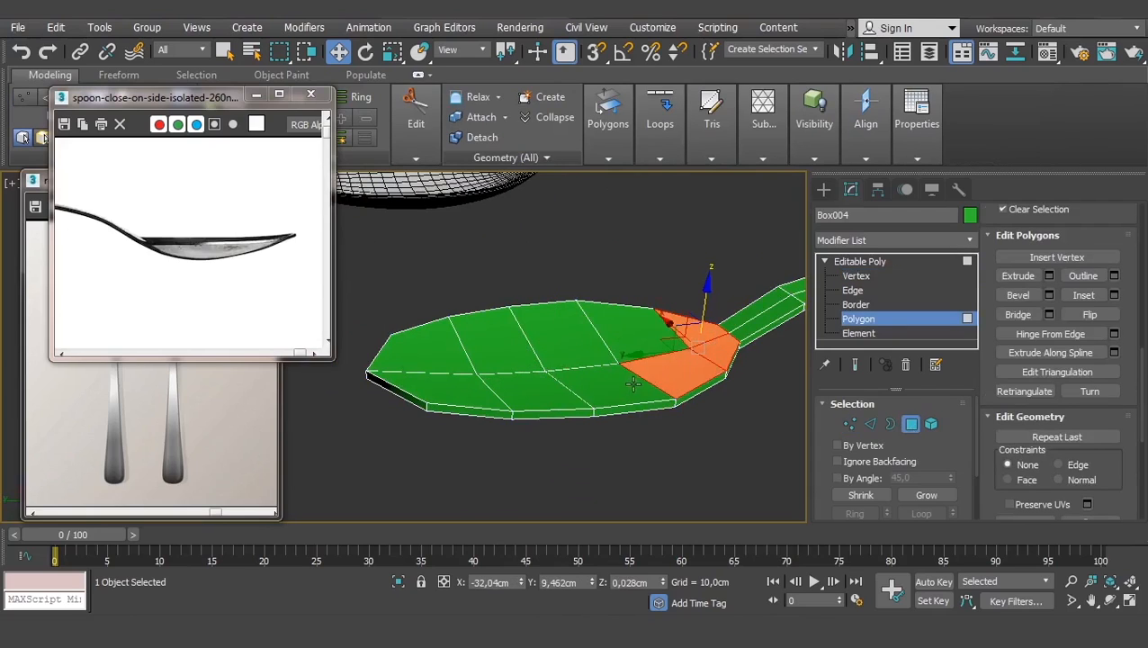
{"action": "left_click", "coordinate": [626, 385], "text": "ctrl"}
{"action": "left_click", "coordinate": [570, 337], "text": "ctrl"}
{"action": "left_click", "coordinate": [494, 348], "text": "ctrl"}
{"action": "left_click", "coordinate": [512, 388], "text": "ctrl"}
{"action": "left_click", "coordinate": [464, 392], "text": "ctrl"}
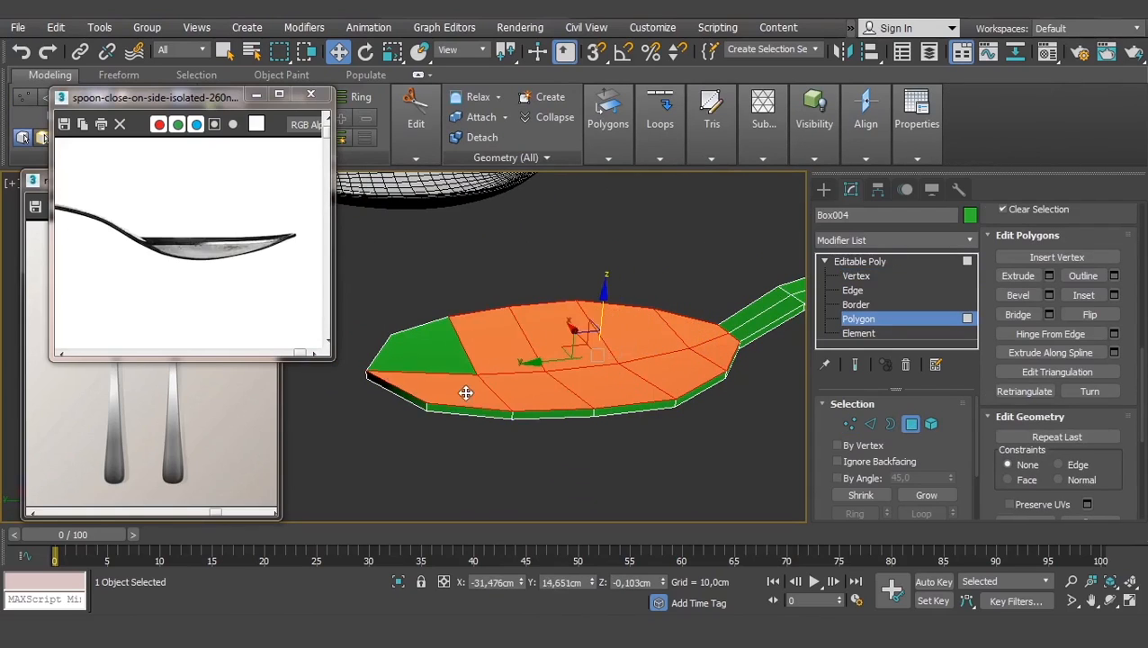
{"action": "left_click", "coordinate": [446, 358], "text": "ctrl"}
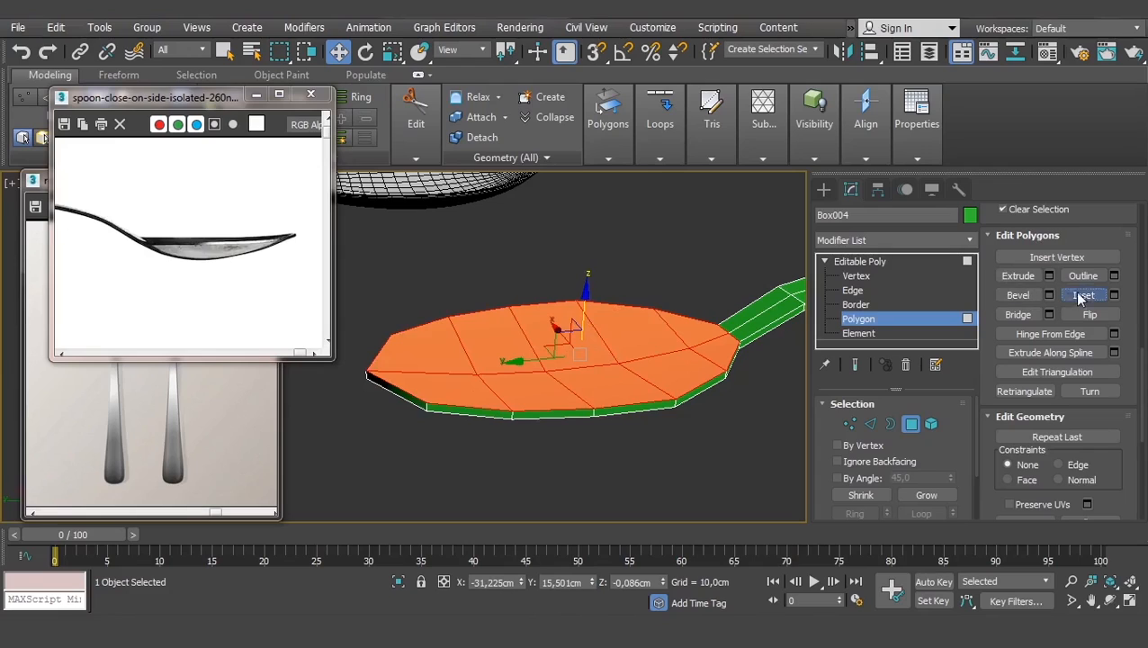
{"action": "left_click", "coordinate": [1082, 295]}
{"action": "left_click_drag", "start_coordinate": [600, 344], "coordinate": [616, 327]}
- Sink the inset inner head faces slightly to hollow the bowl
{"action": "key", "text": "w"}
{"action": "scroll", "coordinate": [519, 326], "scroll_direction": "up", "scroll_amount": 2}
{"action": "middle_click_drag", "start_coordinate": [578, 374], "coordinate": [543, 331], "text": "alt"}
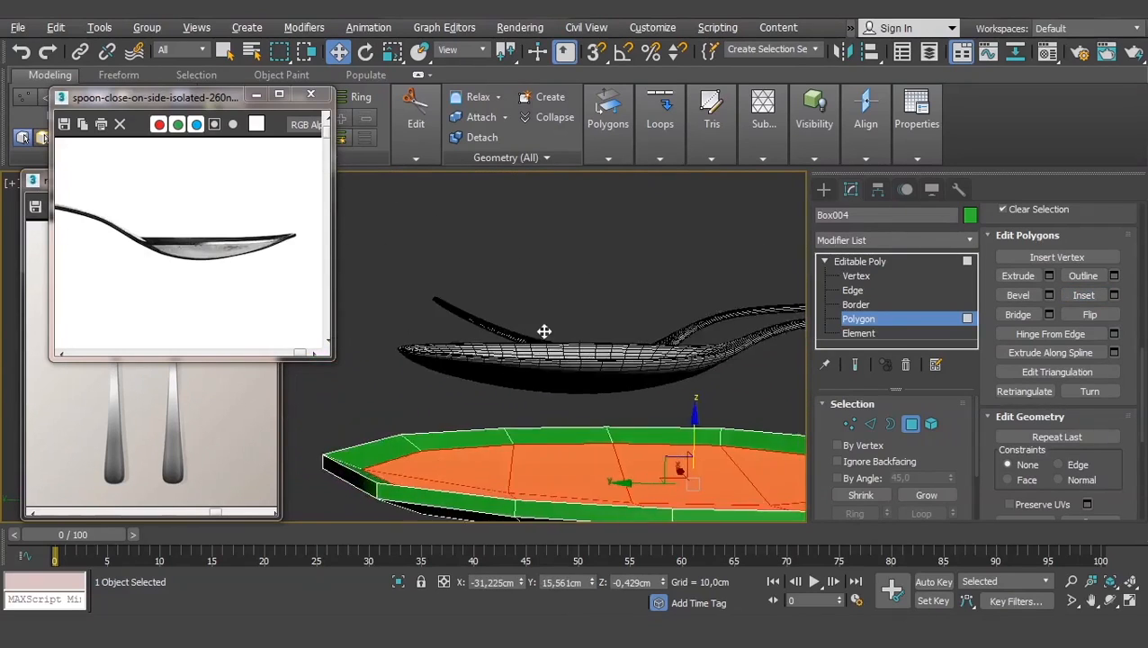
{"action": "scroll", "coordinate": [541, 331], "scroll_direction": "down", "scroll_amount": 4}
{"action": "middle_click_drag", "start_coordinate": [612, 443], "coordinate": [678, 469], "text": "alt"}
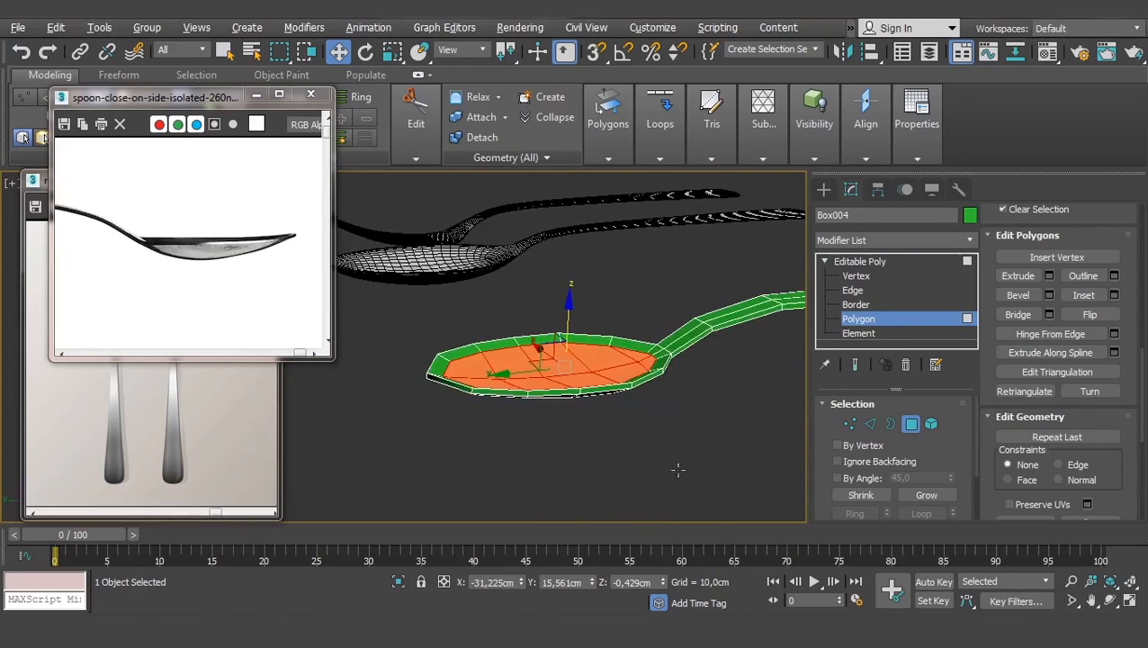
{"action": "scroll", "coordinate": [569, 410], "scroll_direction": "up", "scroll_amount": 5}
{"action": "mouse_move", "coordinate": [568, 410]}
{"action": "middle_mouse_down", "text": "alt"}
{"action": "mouse_move", "coordinate": [576, 421]}
{"action": "mouse_move", "coordinate": [579, 396]}
{"action": "middle_mouse_up", "text": "alt"}
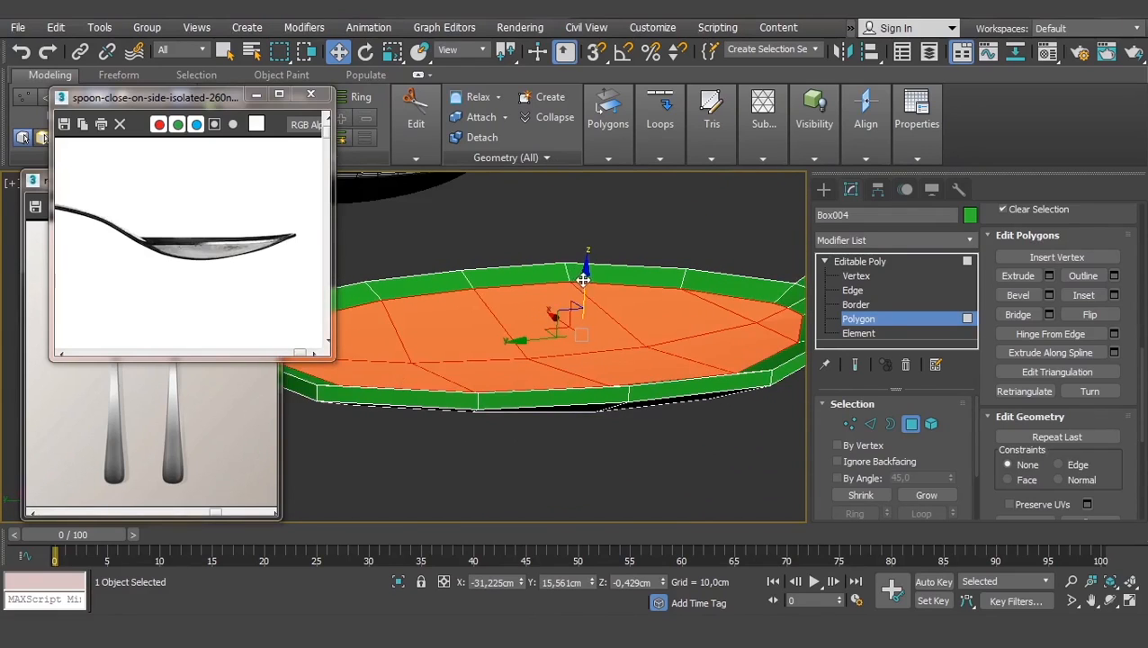
{"action": "left_click_drag", "start_coordinate": [583, 280], "coordinate": [586, 284]}
{"action": "scroll", "coordinate": [615, 301], "scroll_direction": "down", "scroll_amount": 3}
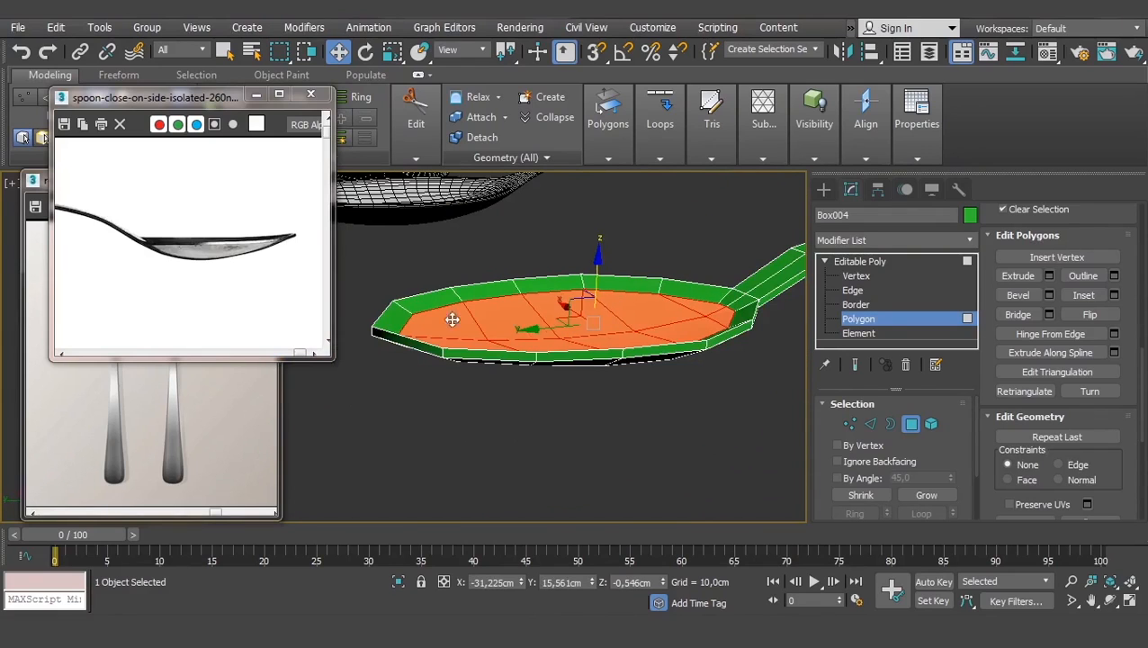
- Return Box004 to object level and zoom out to show the reference cutlery
{"action": "left_click", "coordinate": [861, 277]}
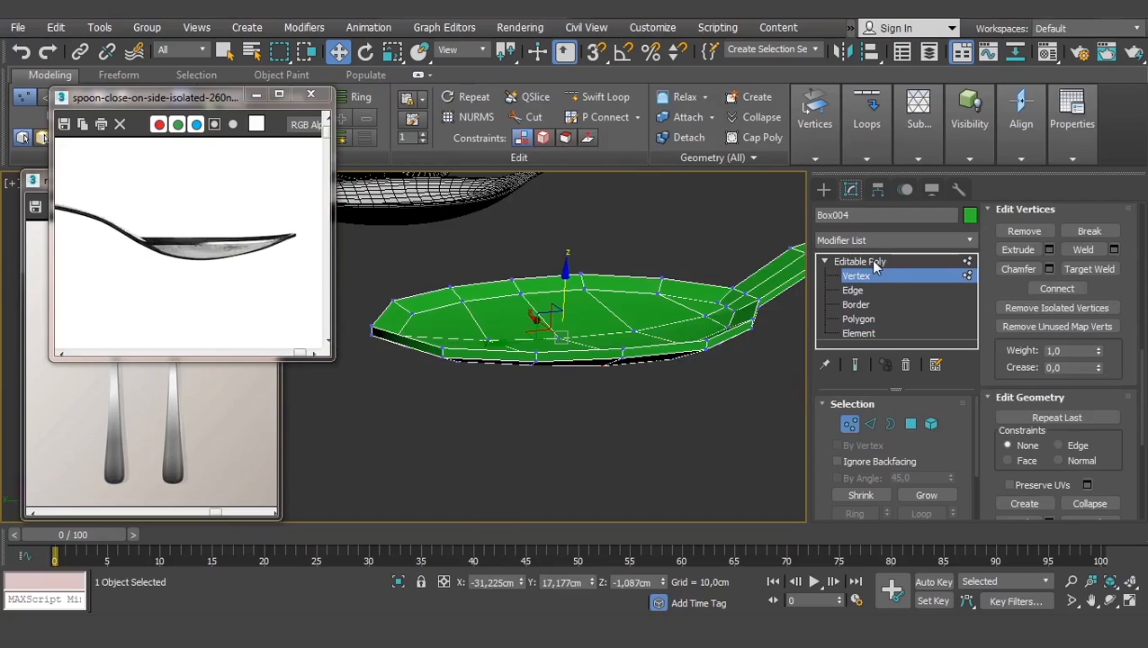
{"action": "left_click", "coordinate": [868, 261]}
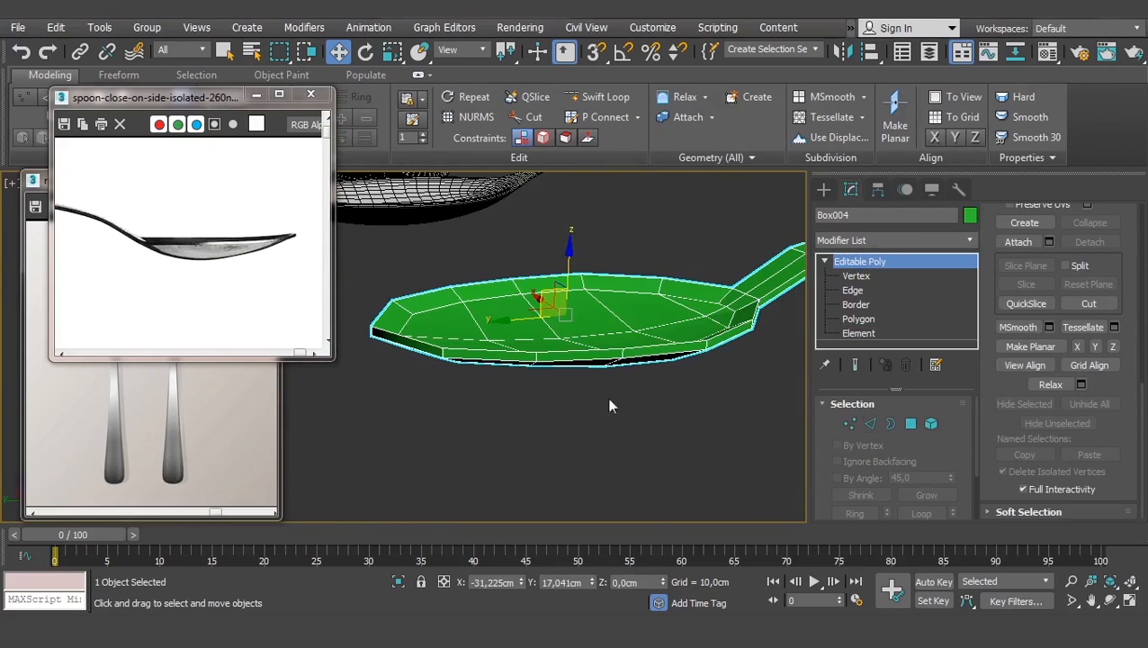
{"action": "scroll", "coordinate": [609, 405], "scroll_direction": "down", "scroll_amount": 3}
{"action": "middle_click_drag", "start_coordinate": [609, 406], "coordinate": [576, 429]}
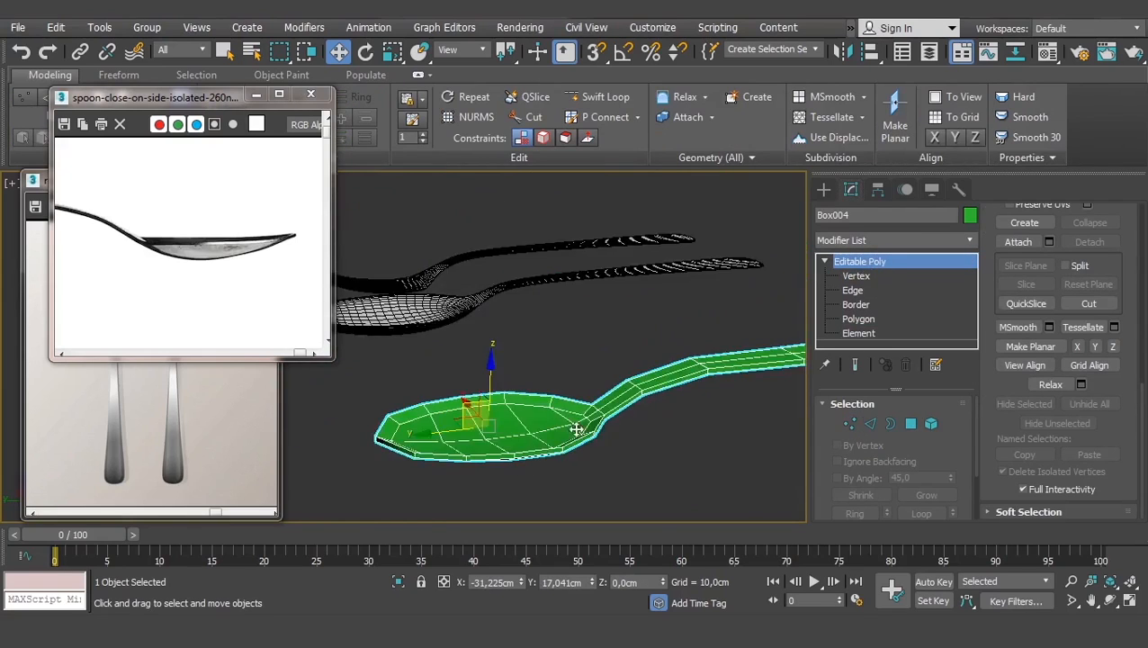
{"action": "left_click", "coordinate": [897, 243]}
- Apply a TurboSmooth modifier to the spoon with Iterations set to 2
{"action": "type", "text": "turbo"}
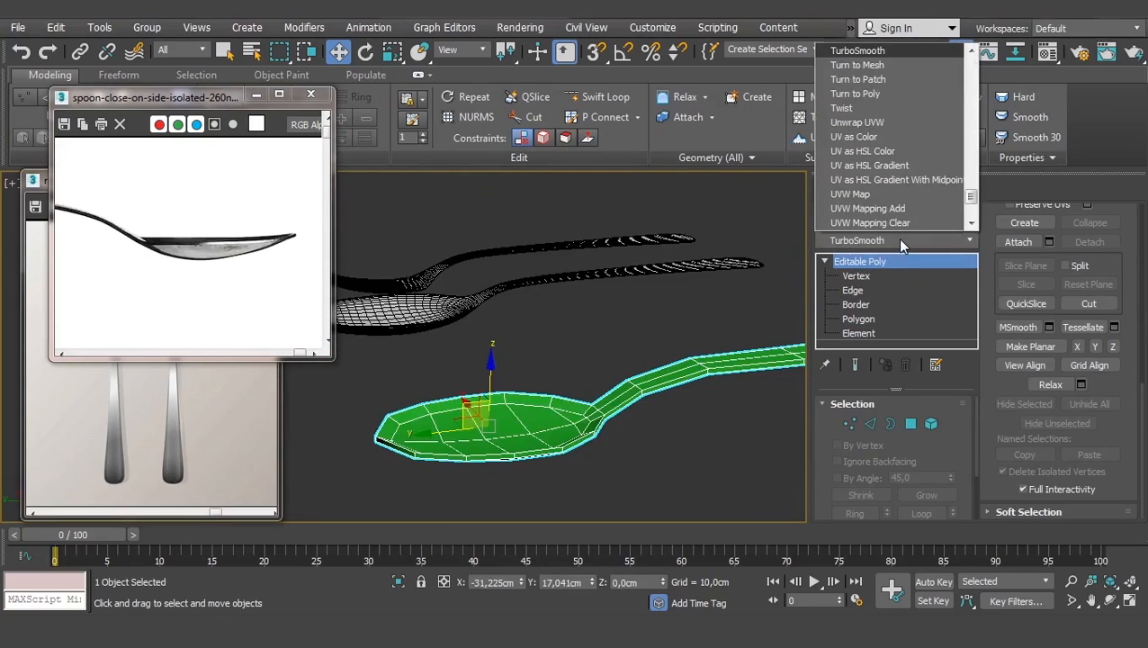
{"action": "key", "text": "Return"}
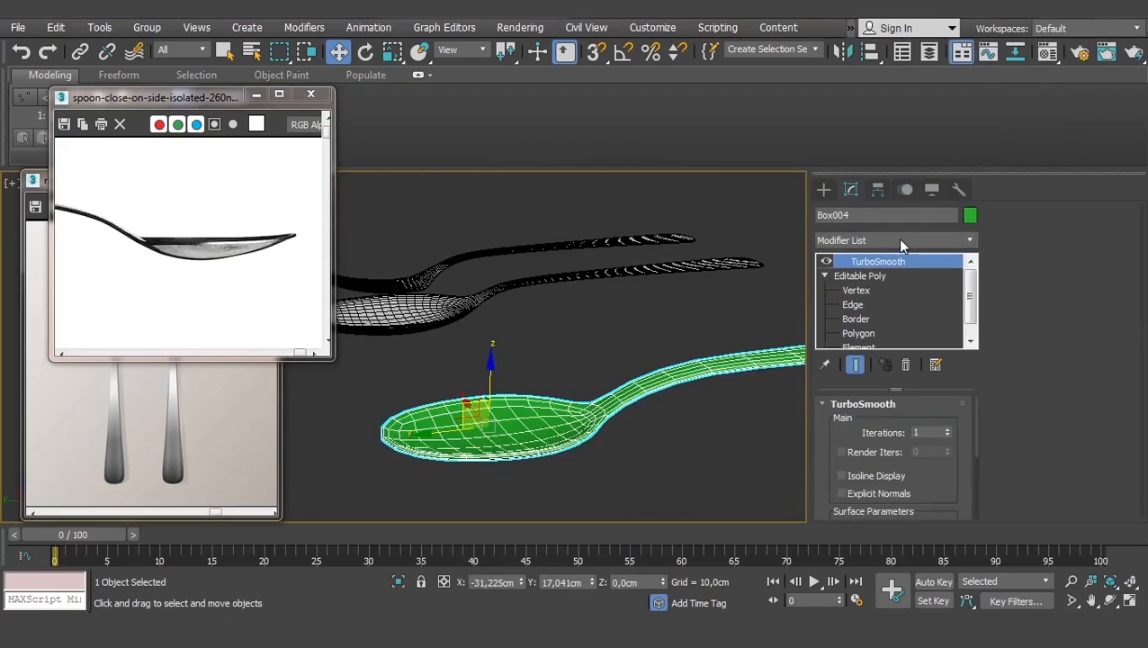
{"action": "left_click", "coordinate": [946, 428]}
{"action": "left_click", "coordinate": [679, 454]}
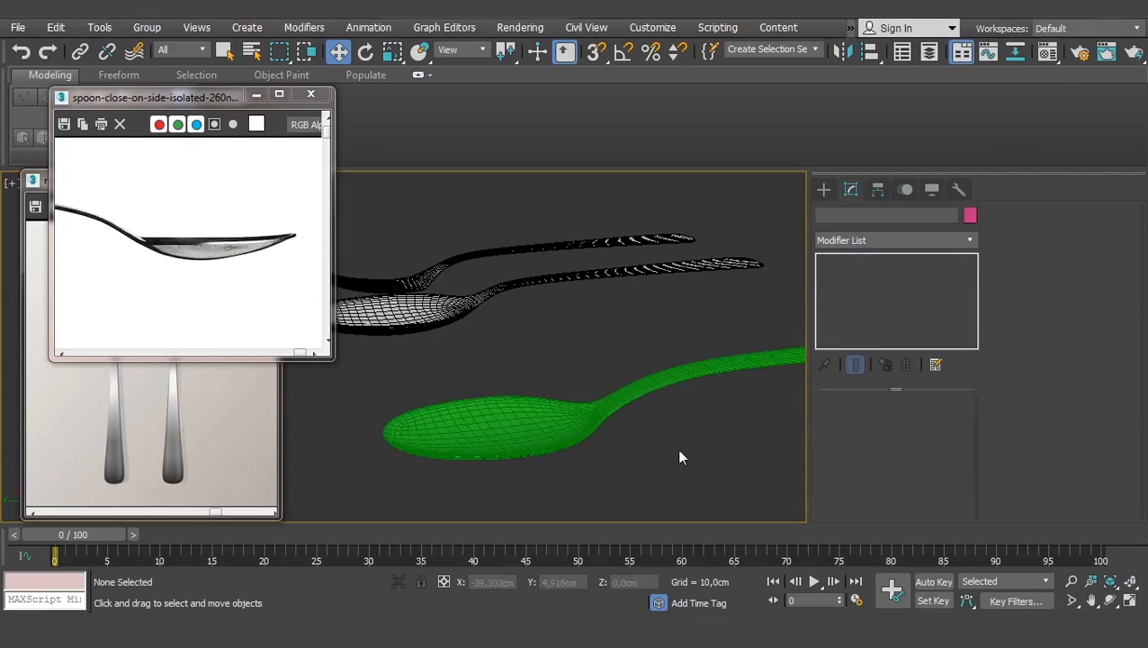
- Inspect the smoothed spoon from above, below and side, then enable edged faces
{"action": "scroll", "coordinate": [609, 423], "scroll_direction": "down", "scroll_amount": 5}
{"action": "middle_click_drag", "start_coordinate": [619, 415], "coordinate": [665, 469], "text": "alt"}
{"action": "left_click", "coordinate": [504, 320]}
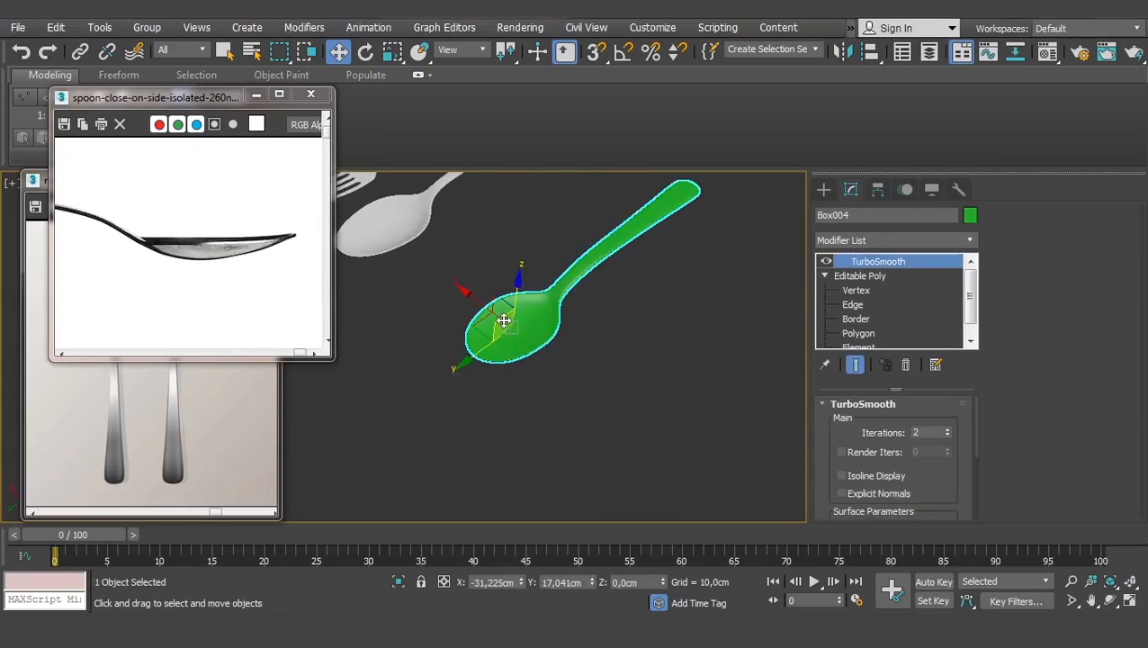
{"action": "scroll", "coordinate": [589, 327], "scroll_direction": "up", "scroll_amount": 5}
{"action": "scroll", "coordinate": [589, 327], "scroll_direction": "down", "scroll_amount": 6}
{"action": "middle_click_drag", "start_coordinate": [589, 327], "coordinate": [666, 414], "text": "alt"}
{"action": "scroll", "coordinate": [469, 501], "scroll_direction": "down", "scroll_amount": 5}
{"action": "scroll", "coordinate": [427, 387], "scroll_direction": "up", "scroll_amount": 5}
{"action": "middle_click_drag", "start_coordinate": [565, 405], "coordinate": [685, 319], "text": "alt"}
{"action": "scroll", "coordinate": [529, 371], "scroll_direction": "up", "scroll_amount": 5}
{"action": "middle_click_drag", "start_coordinate": [404, 437], "coordinate": [587, 402]}
{"action": "middle_click_drag", "start_coordinate": [653, 389], "coordinate": [479, 392]}
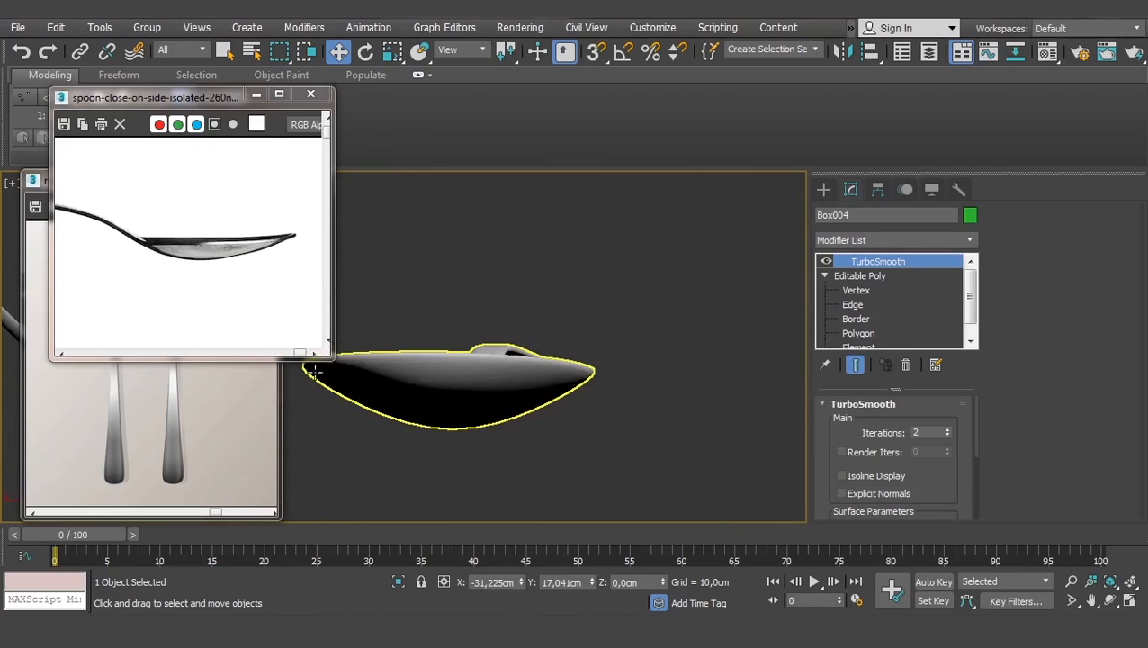
{"action": "middle_click_drag", "start_coordinate": [580, 430], "coordinate": [477, 406]}
{"action": "key", "text": "F4"}
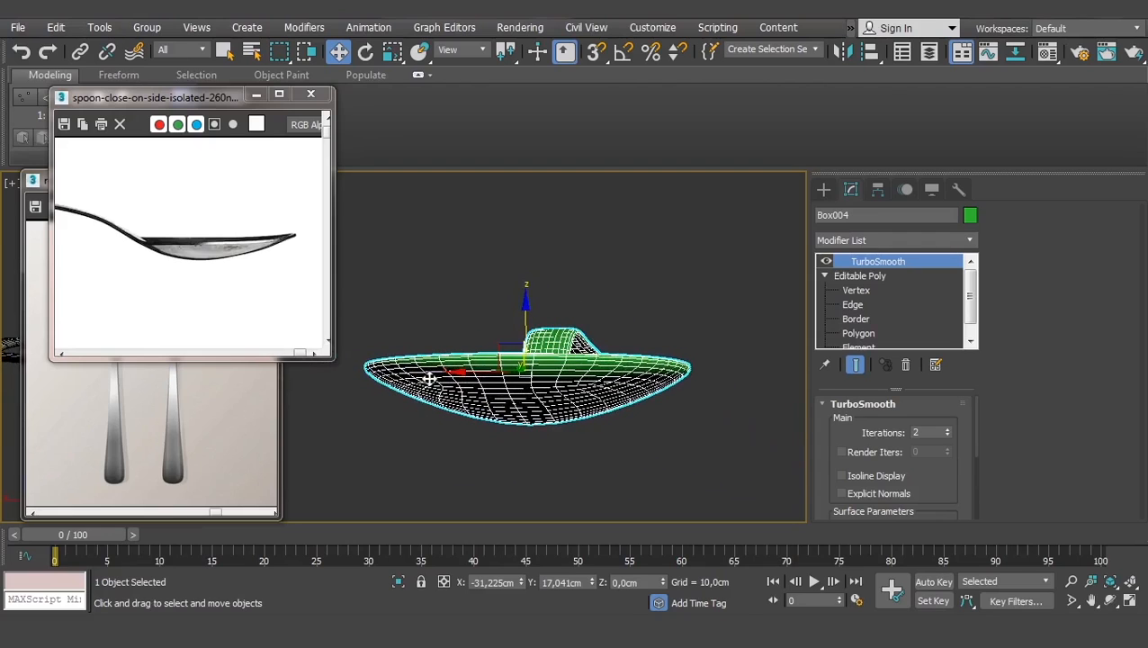
- Lower three spoon bowl vertices slightly along Z
{"action": "left_click", "coordinate": [855, 289]}
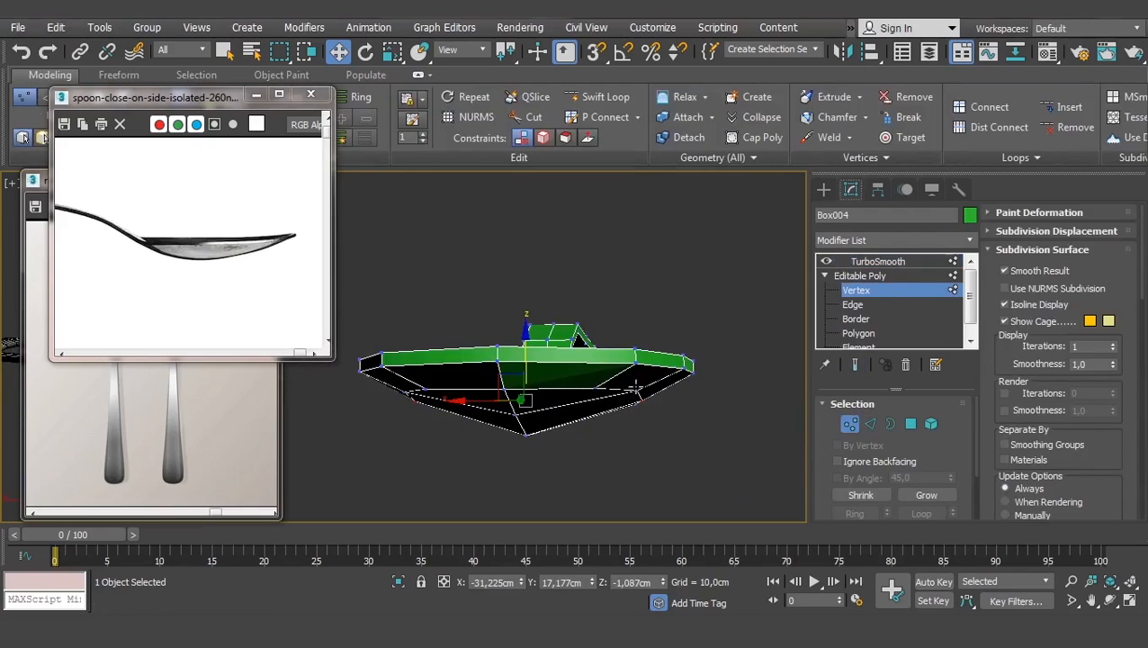
{"action": "left_click", "coordinate": [636, 388]}
{"action": "left_click", "coordinate": [640, 400], "text": "ctrl"}
{"action": "middle_click_drag", "start_coordinate": [630, 404], "coordinate": [634, 382], "text": "alt"}
{"action": "middle_click_drag", "start_coordinate": [529, 446], "coordinate": [500, 477]}
{"action": "left_click", "coordinate": [411, 423], "text": "ctrl"}
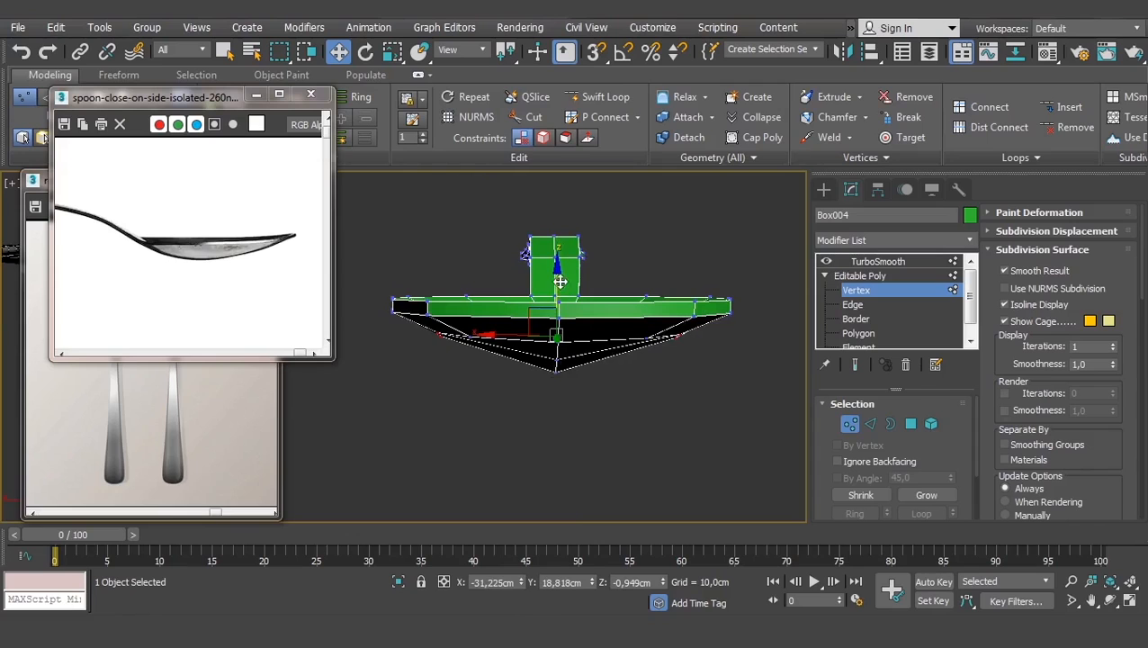
{"action": "left_click_drag", "start_coordinate": [559, 281], "coordinate": [558, 292]}
{"action": "middle_click_drag", "start_coordinate": [583, 356], "coordinate": [601, 443], "text": "alt"}
{"action": "middle_click_drag", "start_coordinate": [684, 261], "coordinate": [578, 366]}
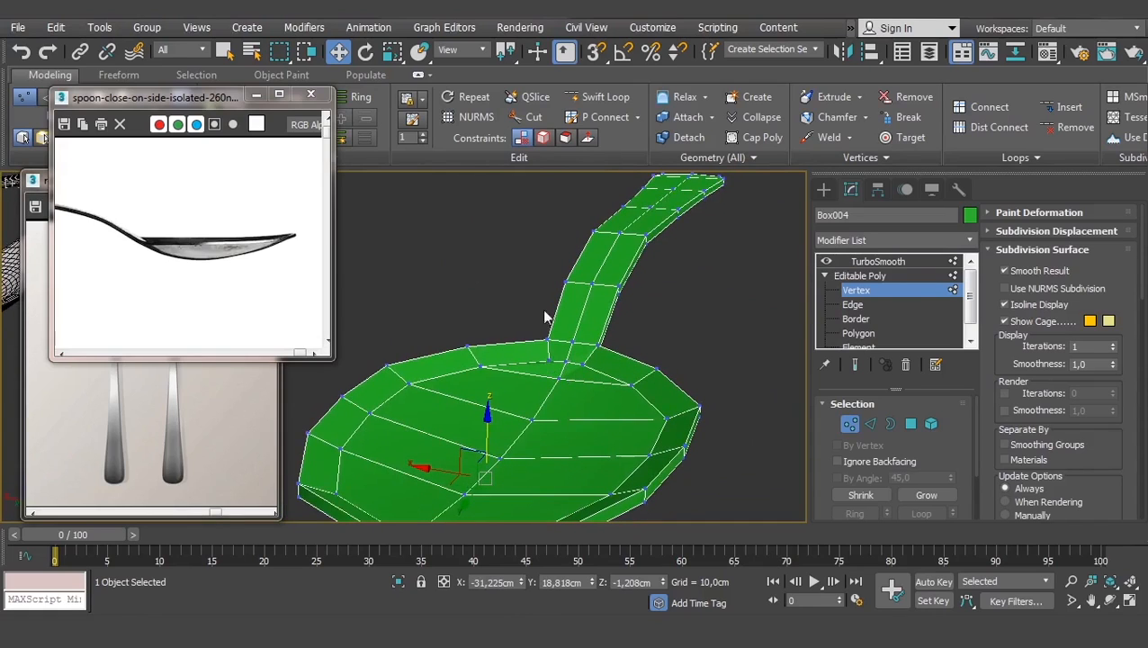
- Show the TurboSmooth result at object level and turn off edged faces
{"action": "left_click", "coordinate": [864, 275]}
{"action": "left_click", "coordinate": [876, 261]}
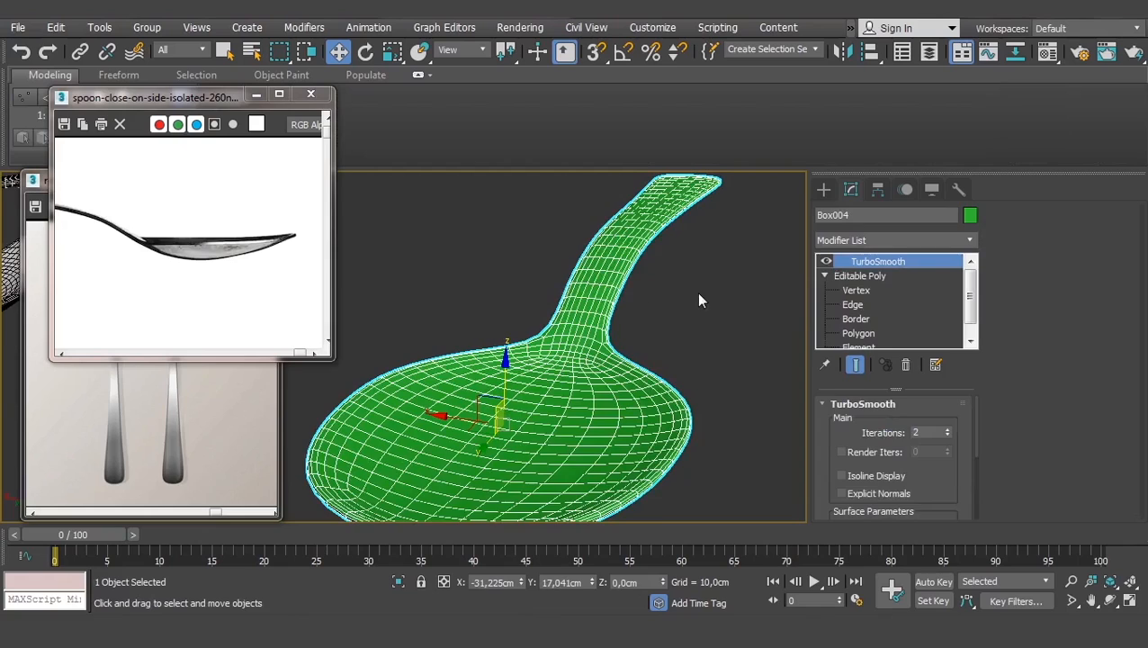
{"action": "left_click", "coordinate": [700, 261]}
{"action": "scroll", "coordinate": [700, 262], "scroll_direction": "down", "scroll_amount": 5}
{"action": "key", "text": "F4"}
{"action": "scroll", "coordinate": [701, 262], "scroll_direction": "down", "scroll_amount": 2}
{"action": "middle_click_drag", "start_coordinate": [701, 262], "coordinate": [542, 342]}
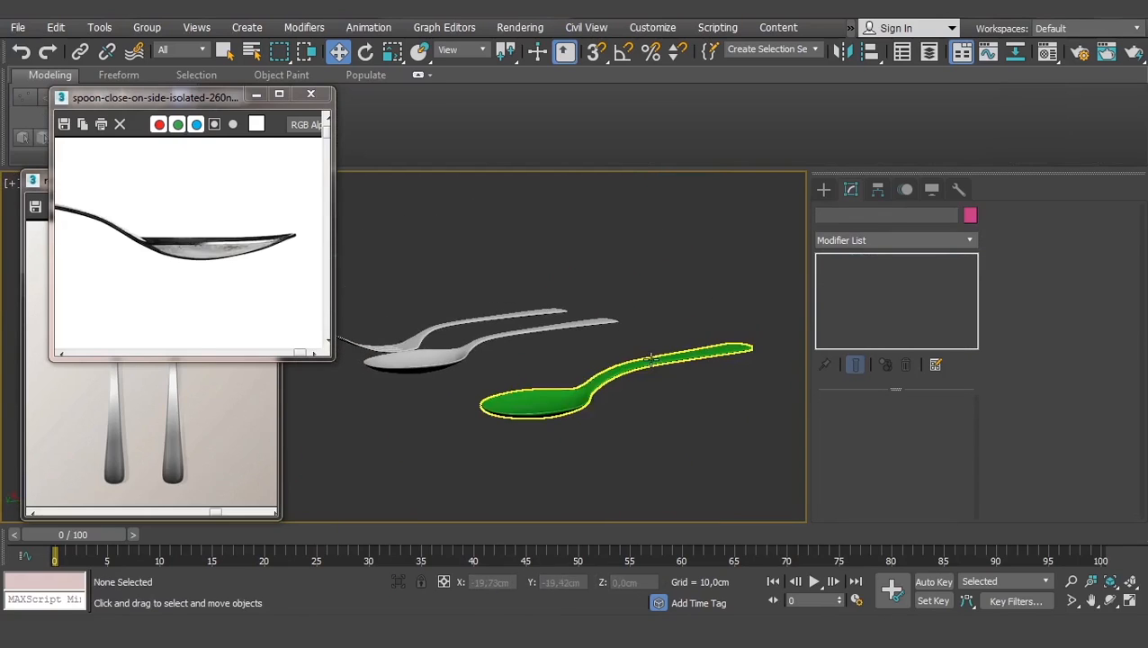
- Move the green spoon left along X beside the reference cutlery
{"action": "left_click", "coordinate": [650, 360]}
{"action": "scroll", "coordinate": [647, 361], "scroll_direction": "up", "scroll_amount": 4}
{"action": "middle_click_drag", "start_coordinate": [645, 367], "coordinate": [527, 390], "text": "alt"}
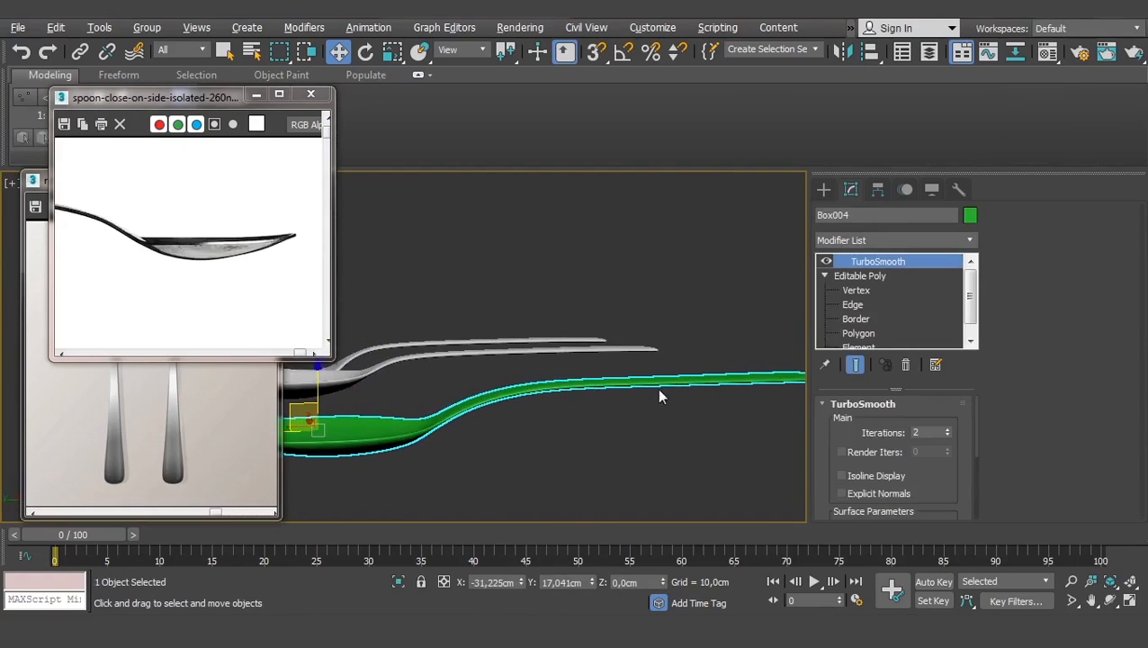
{"action": "middle_click_drag", "start_coordinate": [658, 397], "coordinate": [652, 400], "text": "alt"}
{"action": "scroll", "coordinate": [574, 389], "scroll_direction": "down", "scroll_amount": 7}
{"action": "middle_click_drag", "start_coordinate": [532, 371], "coordinate": [527, 429], "text": "alt"}
{"action": "scroll", "coordinate": [527, 429], "scroll_direction": "up", "scroll_amount": 3}
{"action": "scroll", "coordinate": [526, 431], "scroll_direction": "up", "scroll_amount": 3}
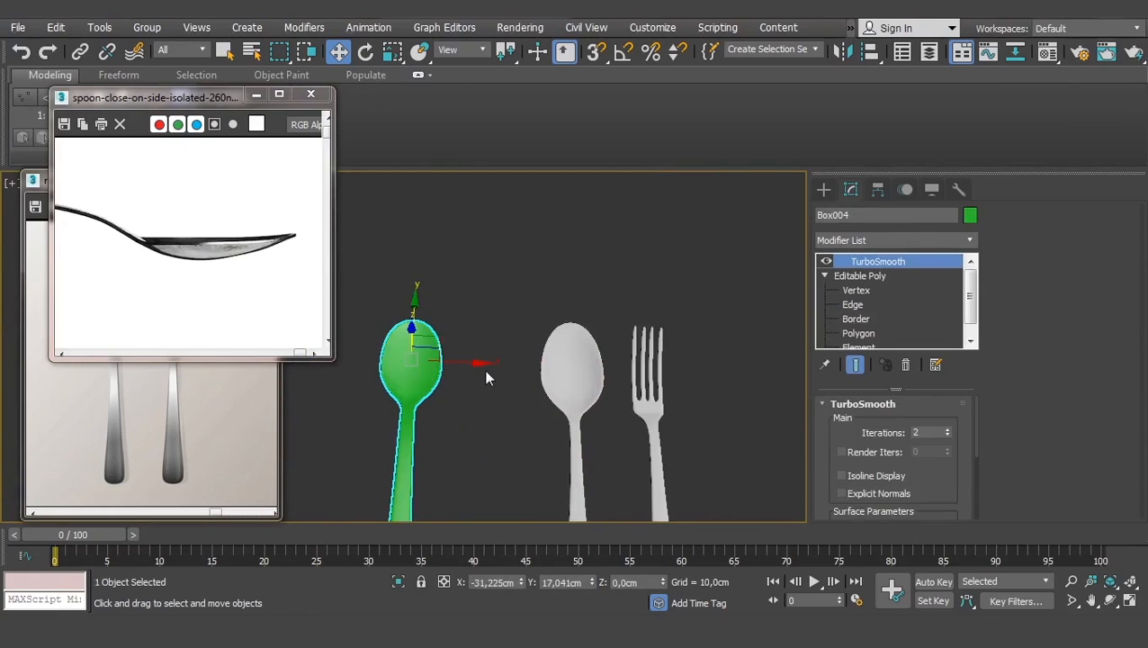
{"action": "left_click_drag", "start_coordinate": [474, 365], "coordinate": [359, 374]}
- Switch the viewport to wireframe and minimize the side-view spoon reference image
{"action": "middle_click_drag", "start_coordinate": [387, 384], "coordinate": [674, 419], "text": "alt"}
{"action": "scroll", "coordinate": [673, 419], "scroll_direction": "up", "scroll_amount": 3}
{"action": "key", "text": "F3"}
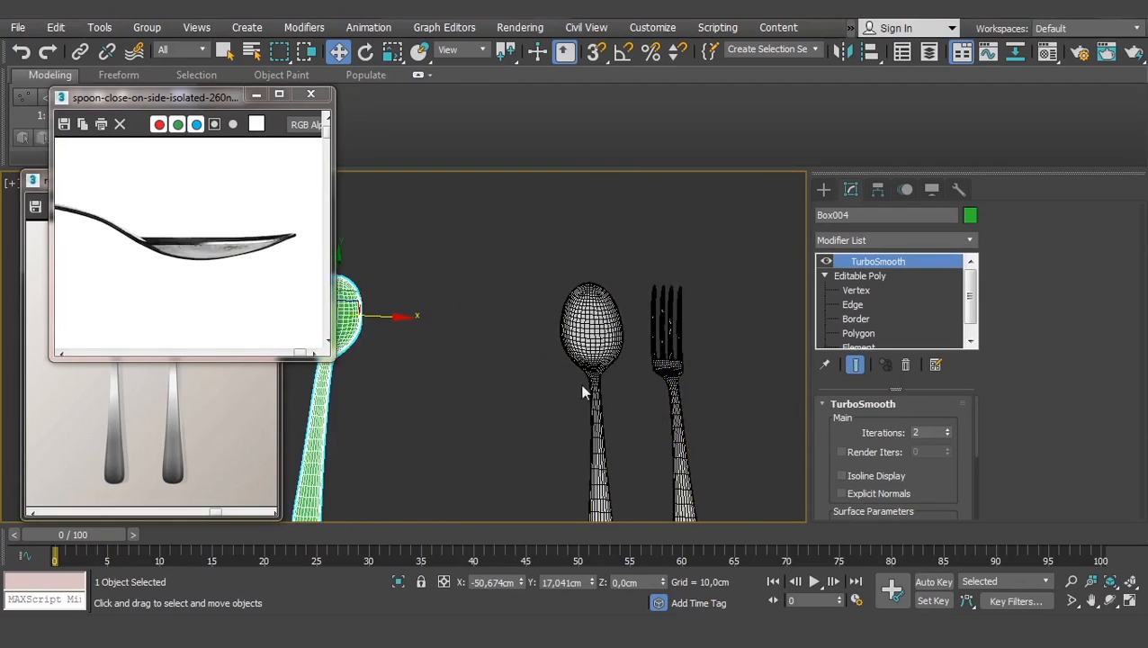
{"action": "scroll", "coordinate": [579, 386], "scroll_direction": "down", "scroll_amount": 3}
{"action": "middle_click_drag", "start_coordinate": [512, 365], "coordinate": [550, 414], "text": "alt"}
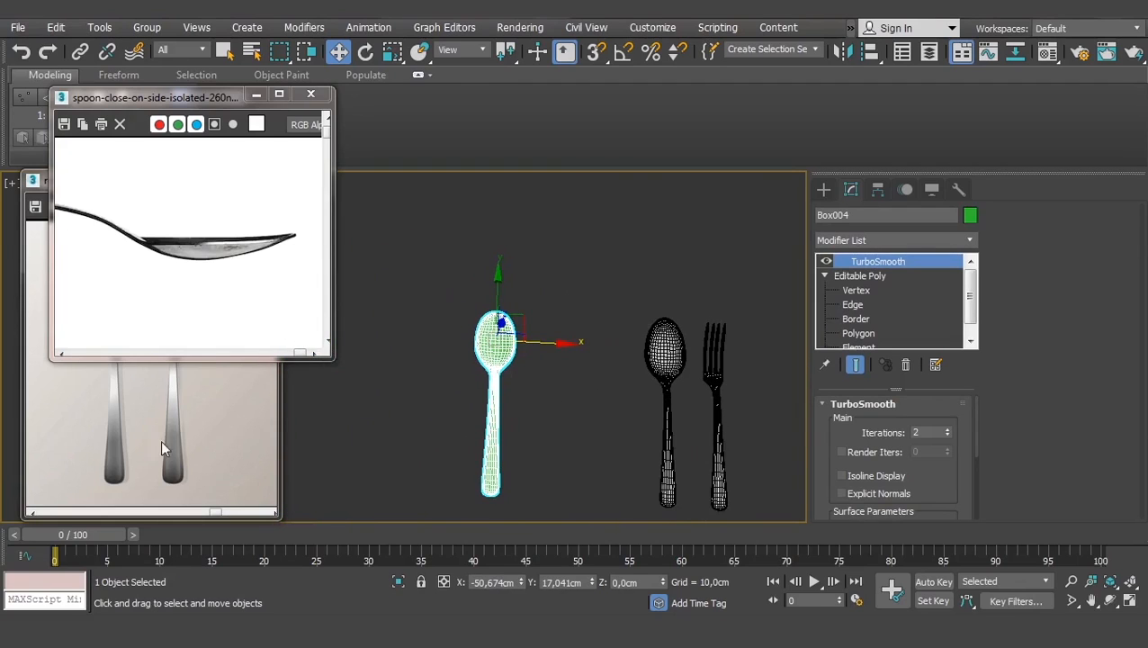
{"action": "left_click", "coordinate": [268, 97]}
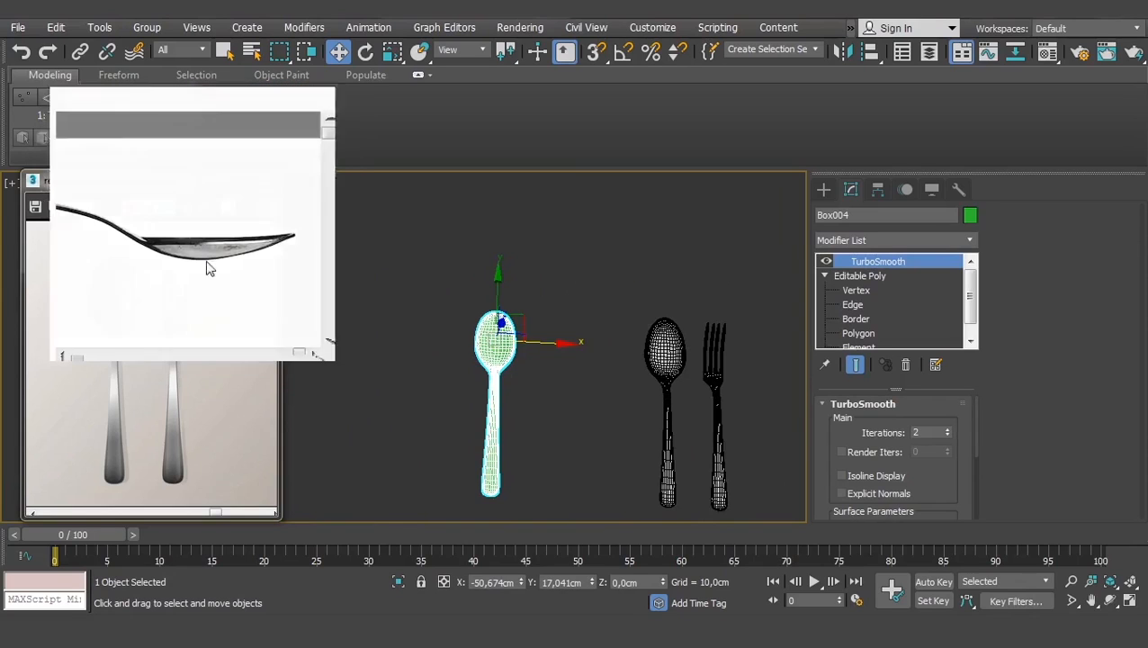
{"action": "middle_click_drag", "start_coordinate": [441, 372], "coordinate": [392, 359]}
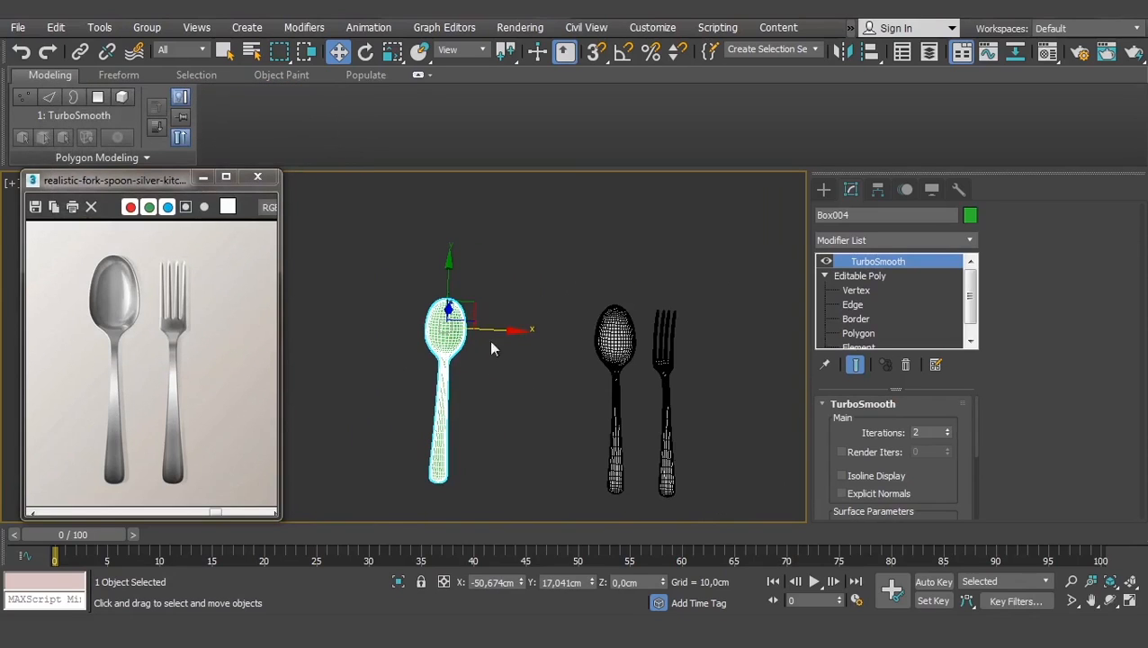
- Shift-clone the spoon as an independent copy, Box005, with TurboSmooth turned off
{"action": "left_click_drag", "start_coordinate": [494, 328], "coordinate": [569, 332], "text": "shift"}
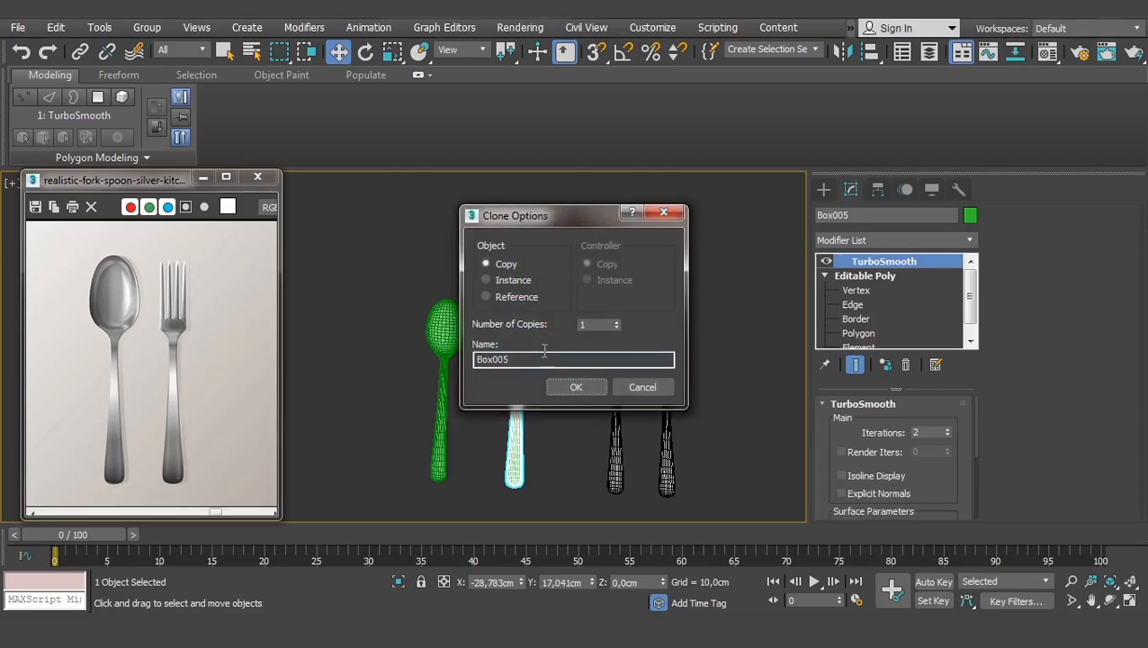
{"action": "left_click", "coordinate": [574, 386]}
{"action": "scroll", "coordinate": [527, 373], "scroll_direction": "up", "scroll_amount": 3}
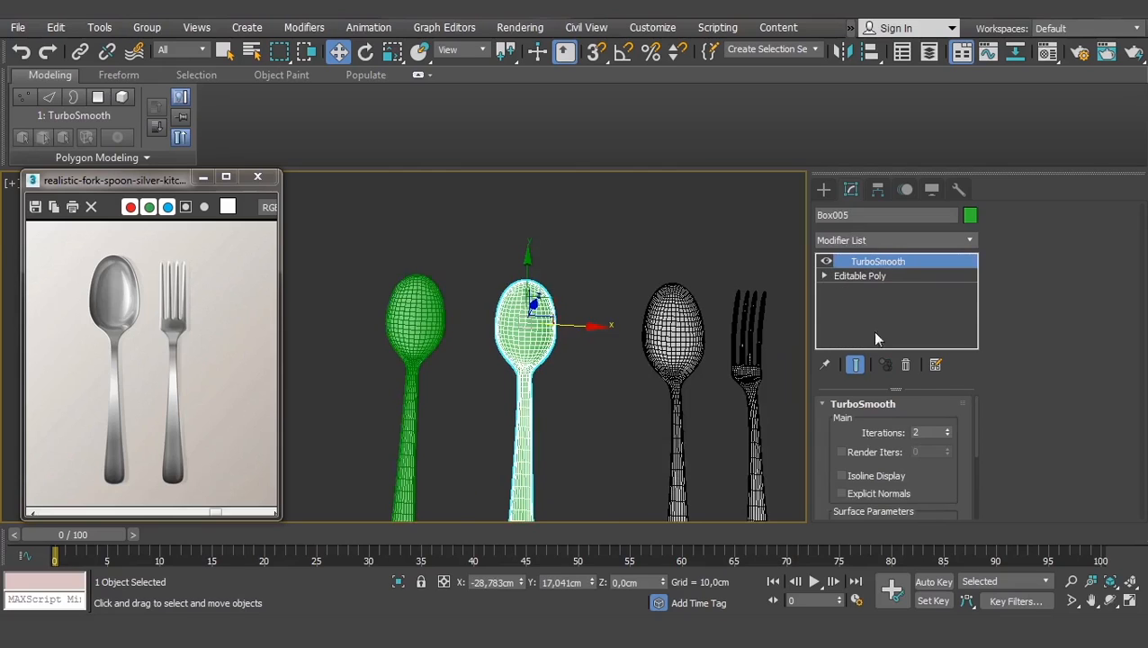
{"action": "left_click", "coordinate": [825, 261]}
{"action": "left_click", "coordinate": [836, 276]}
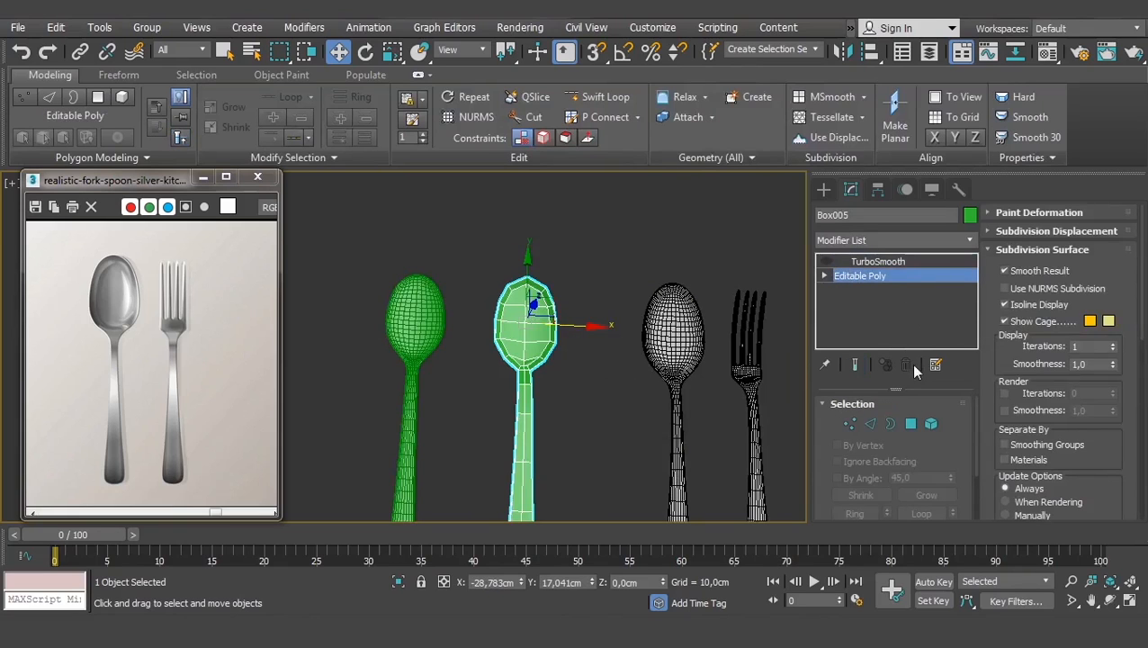
- Select the copy's spoon-head polygons and delete them, leaving the handle
{"action": "left_click", "coordinate": [910, 424]}
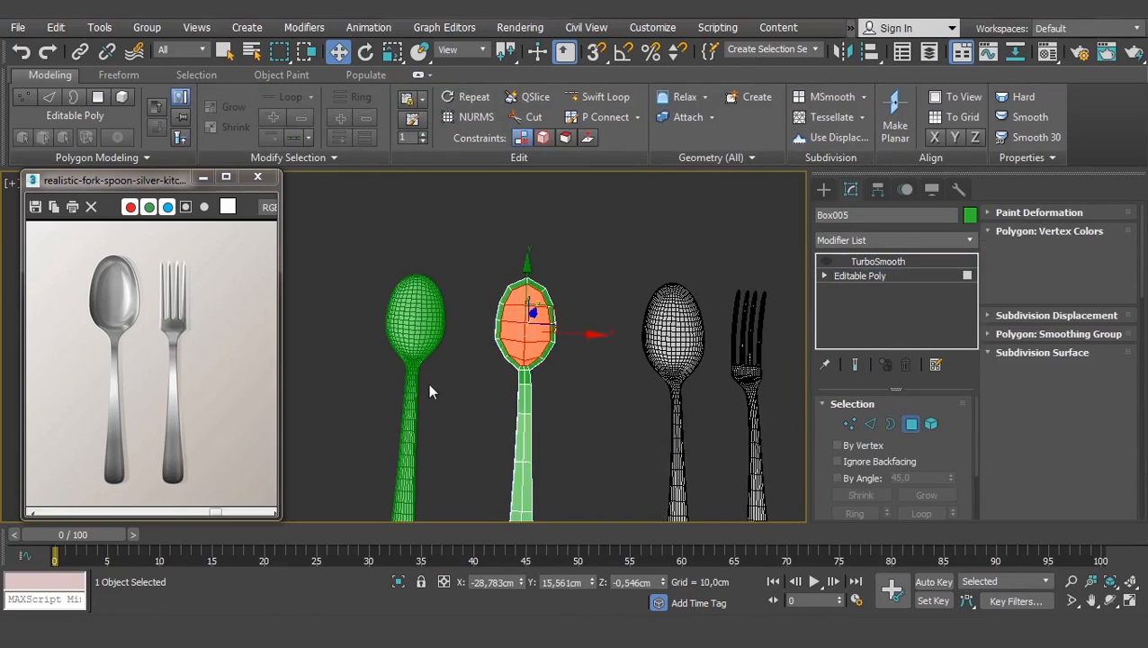
{"action": "key", "text": "z"}
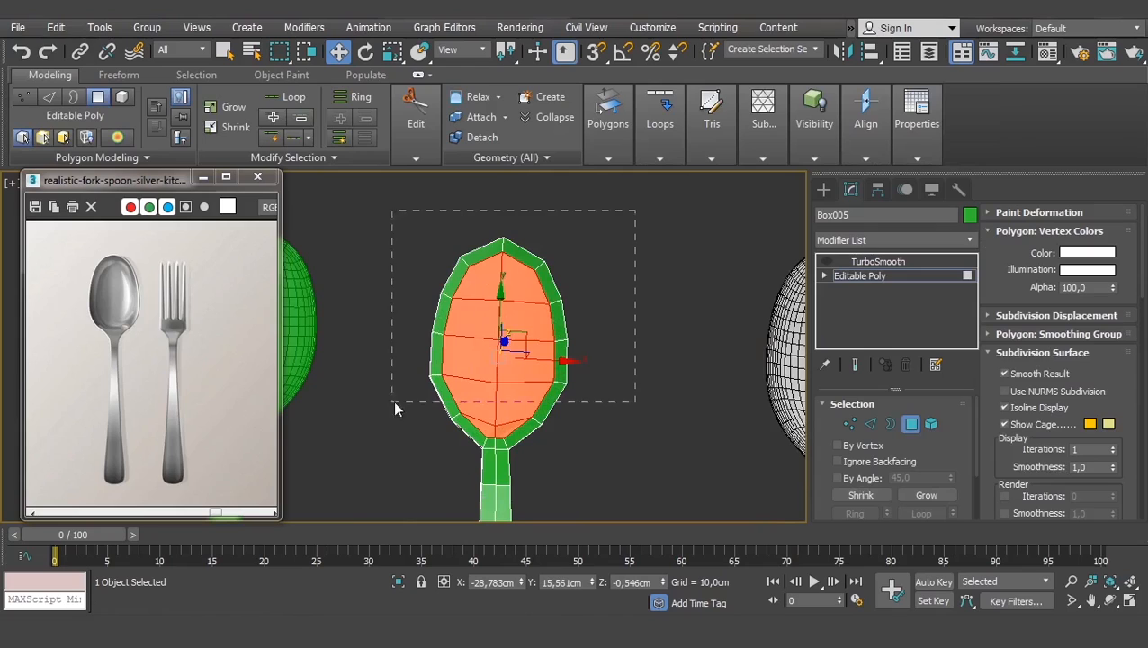
{"action": "left_click_drag", "start_coordinate": [386, 451], "coordinate": [390, 446]}
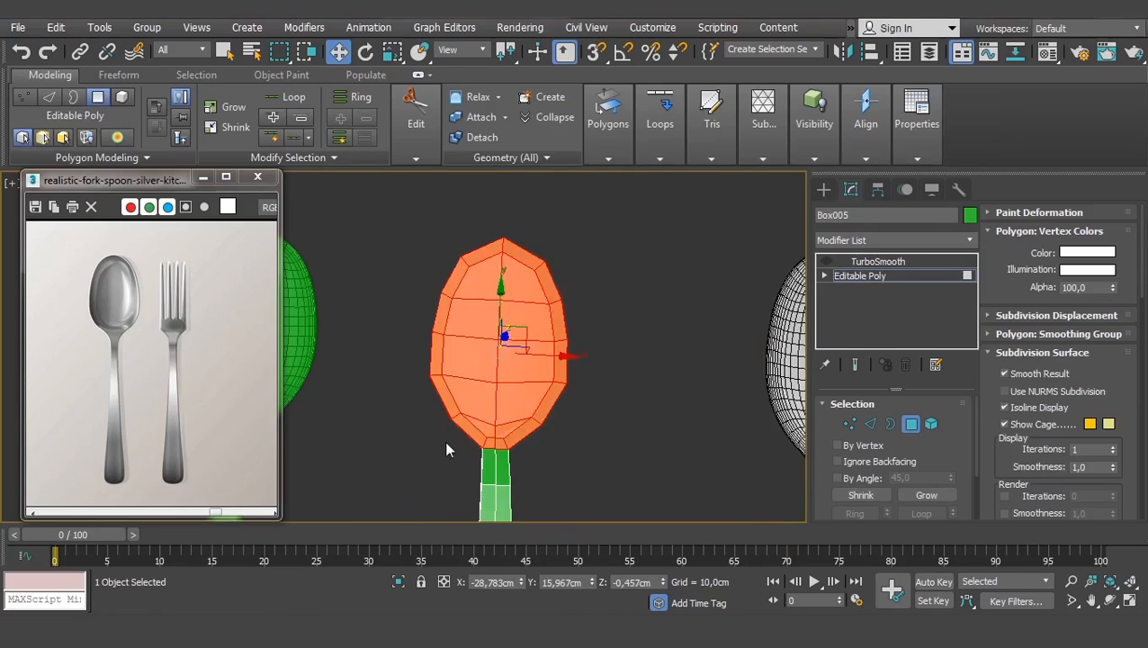
{"action": "key", "text": "Delete"}
- Inspect the remaining handle from the side and in Top view
{"action": "scroll", "coordinate": [503, 407], "scroll_direction": "down", "scroll_amount": 4}
{"action": "left_click", "coordinate": [508, 449]}
{"action": "key", "text": "z"}
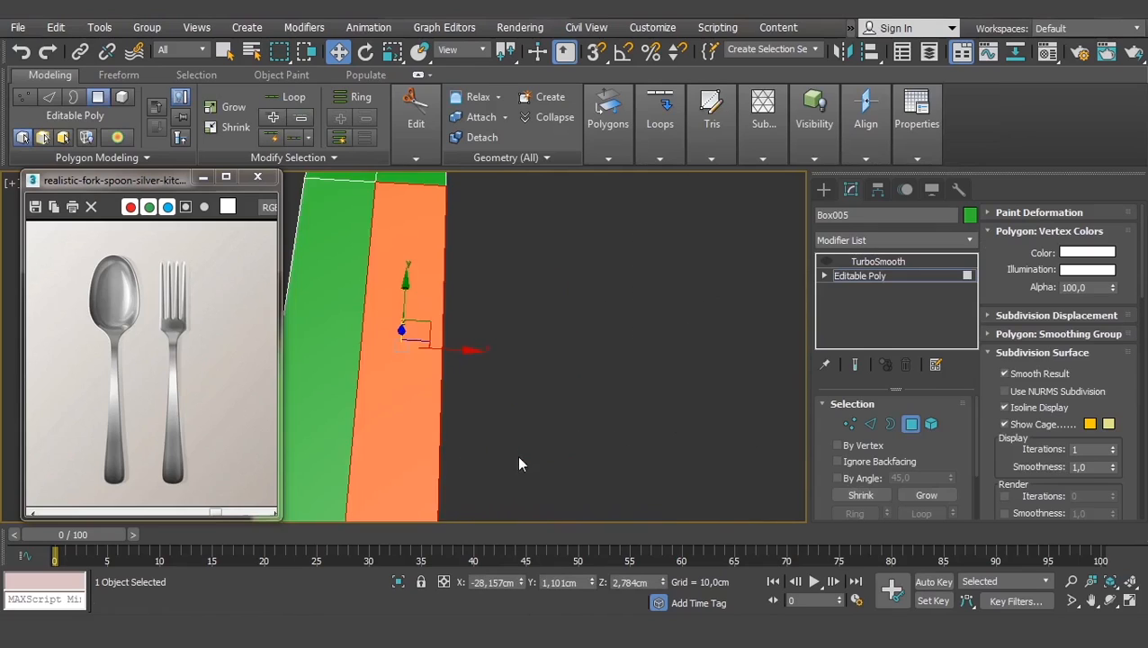
{"action": "middle_click_drag", "start_coordinate": [516, 454], "coordinate": [552, 417], "text": "alt"}
{"action": "scroll", "coordinate": [508, 407], "scroll_direction": "down", "scroll_amount": 5}
{"action": "middle_click_drag", "start_coordinate": [465, 407], "coordinate": [506, 389], "text": "alt"}
{"action": "key", "text": "t"}
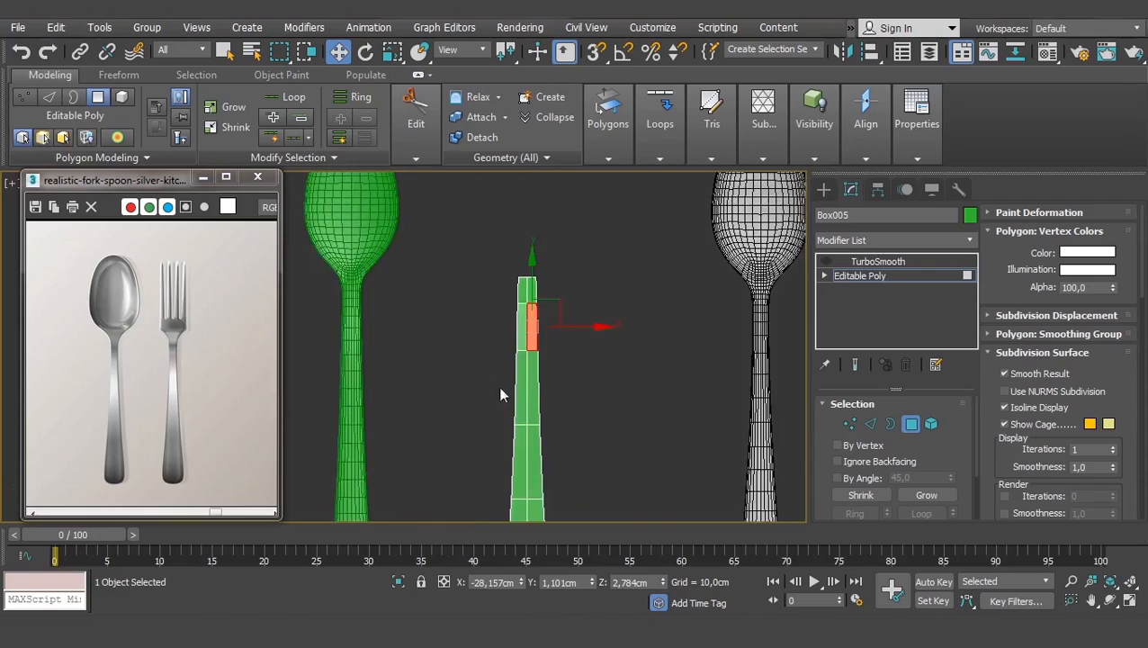
{"action": "middle_click_drag", "start_coordinate": [554, 330], "coordinate": [544, 405]}
{"action": "scroll", "coordinate": [450, 362], "scroll_direction": "up", "scroll_amount": 4}
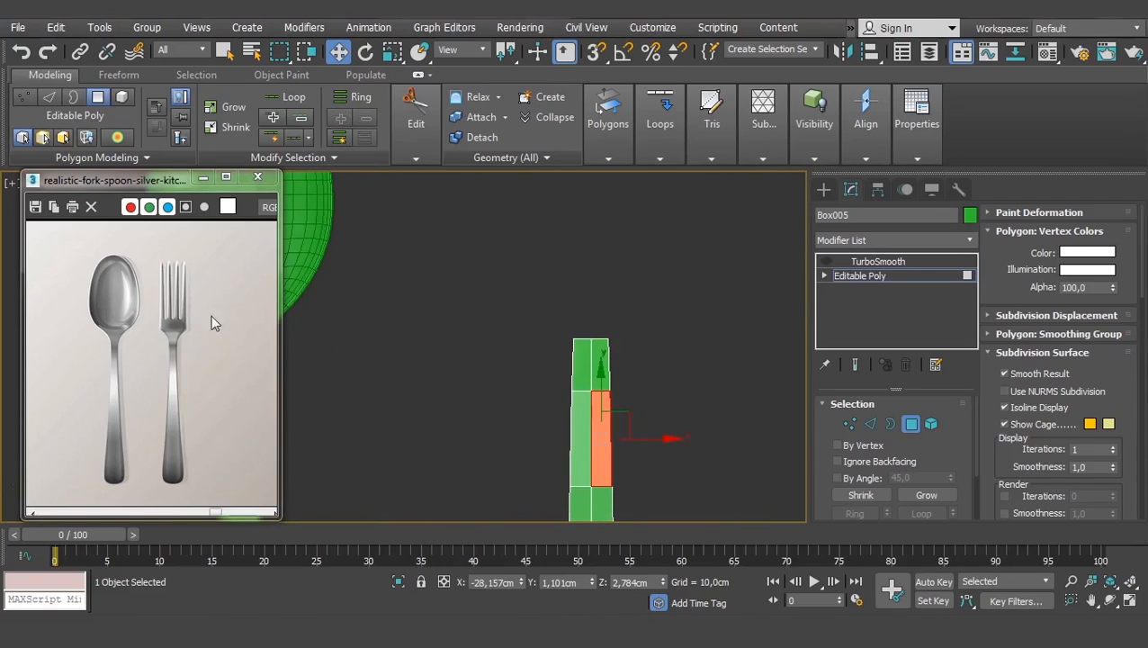
{"action": "middle_click_drag", "start_coordinate": [624, 307], "coordinate": [626, 355]}
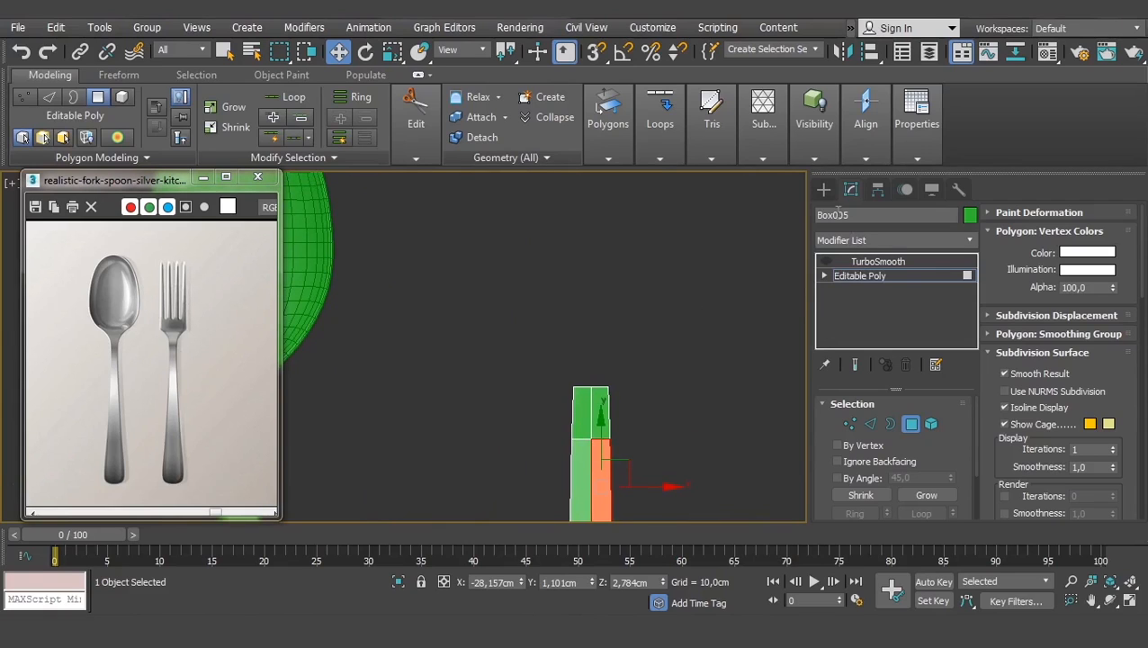
- Draw a new box primitive just above the spoon handle in the Top view
{"action": "left_click", "coordinate": [825, 186]}
{"action": "left_click", "coordinate": [858, 292]}
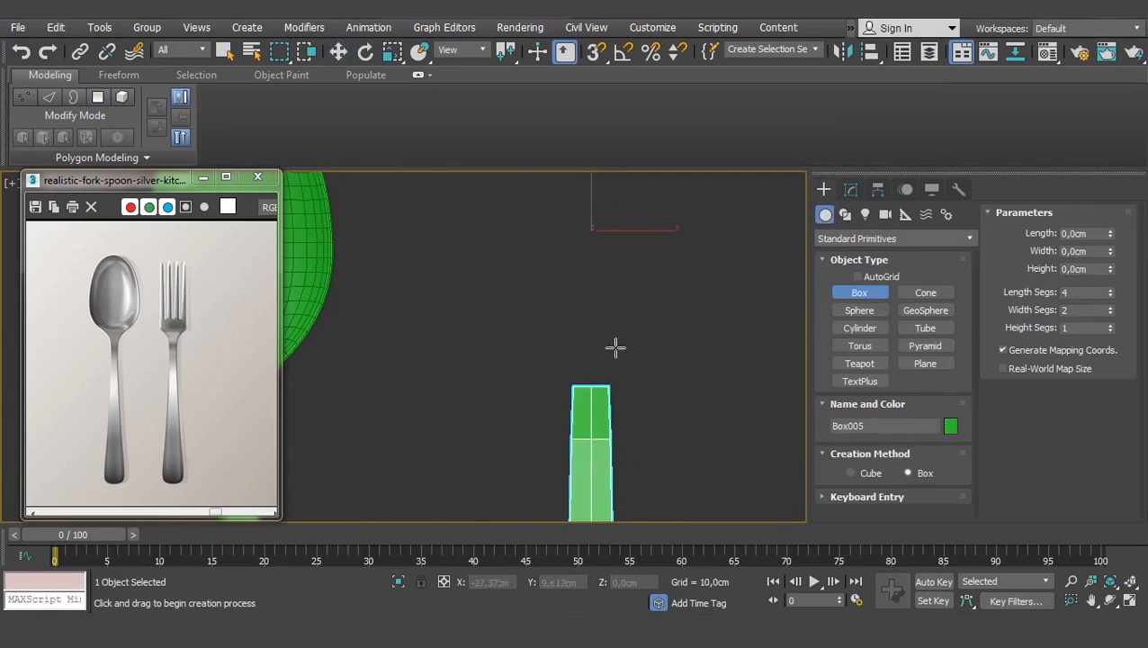
{"action": "middle_click_drag", "start_coordinate": [615, 345], "coordinate": [581, 369]}
{"action": "scroll", "coordinate": [541, 323], "scroll_direction": "down", "scroll_amount": 1}
{"action": "middle_click_drag", "start_coordinate": [540, 323], "coordinate": [526, 354]}
{"action": "left_click_drag", "start_coordinate": [521, 332], "coordinate": [601, 369]}
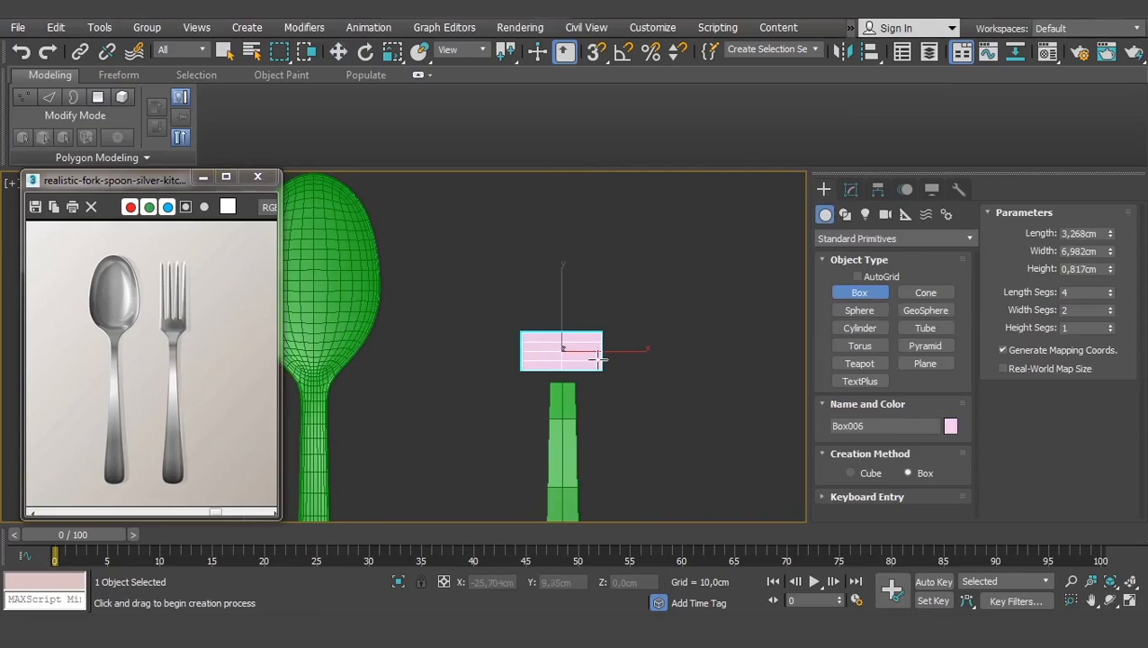
- Select the spoon handle and the new pink box to compare their positions
{"action": "key", "text": "w"}
{"action": "middle_click_drag", "start_coordinate": [597, 407], "coordinate": [583, 362]}
{"action": "scroll", "coordinate": [582, 361], "scroll_direction": "down", "scroll_amount": 1}
{"action": "left_click", "coordinate": [553, 454]}
{"action": "scroll", "coordinate": [553, 454], "scroll_direction": "down", "scroll_amount": 1}
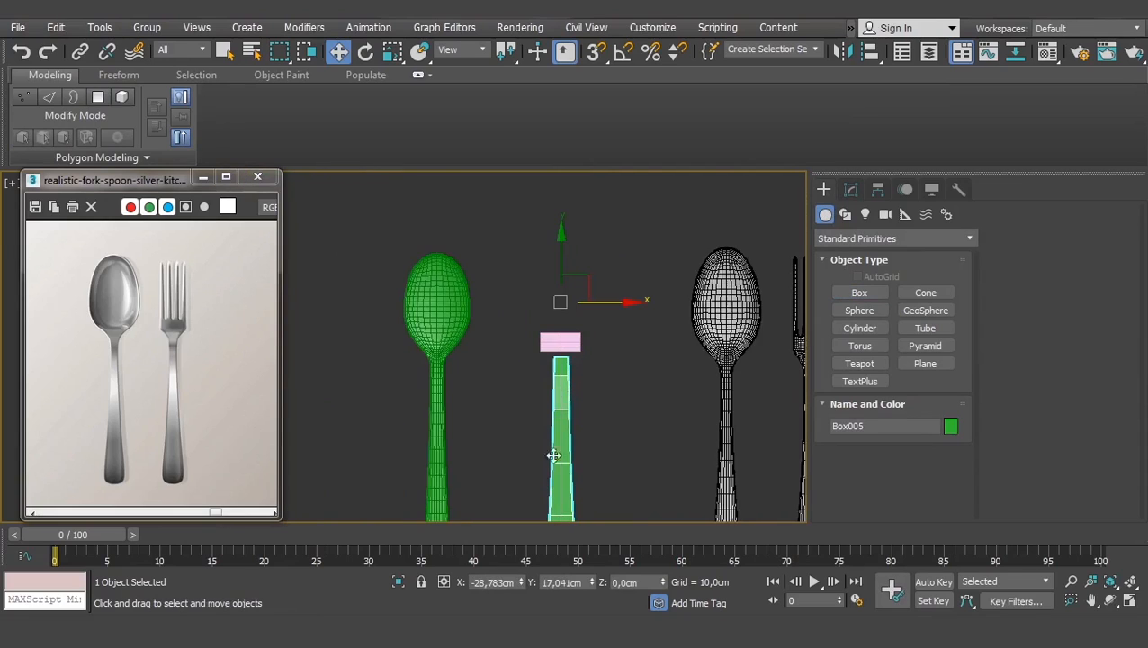
{"action": "middle_click_drag", "start_coordinate": [591, 514], "coordinate": [566, 512]}
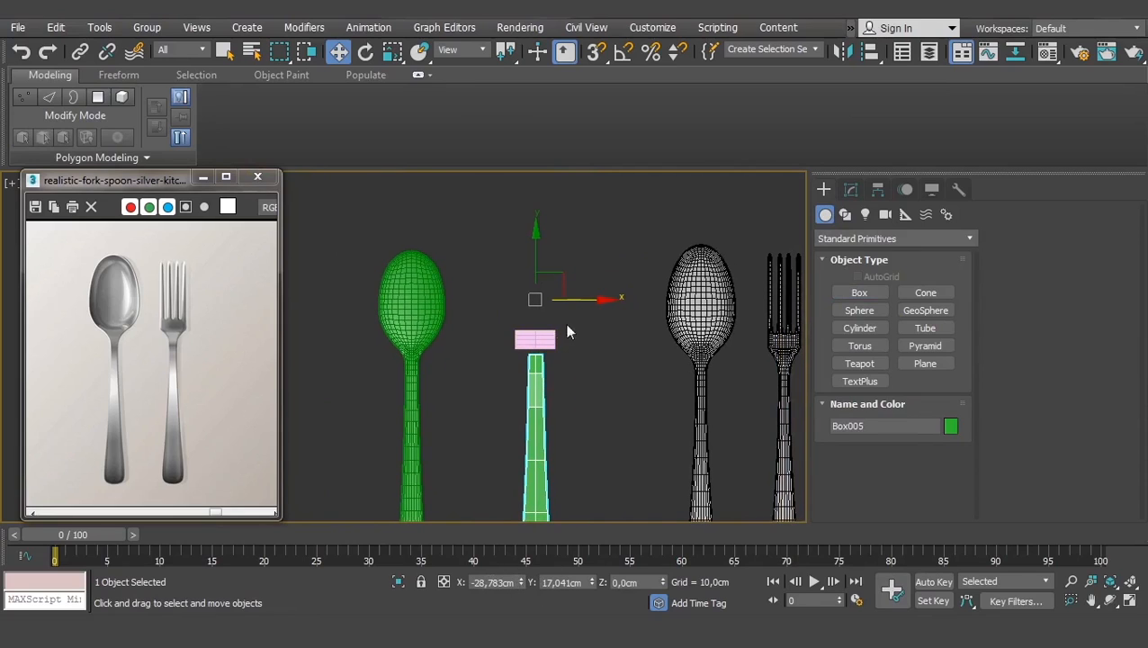
{"action": "left_click", "coordinate": [535, 340]}
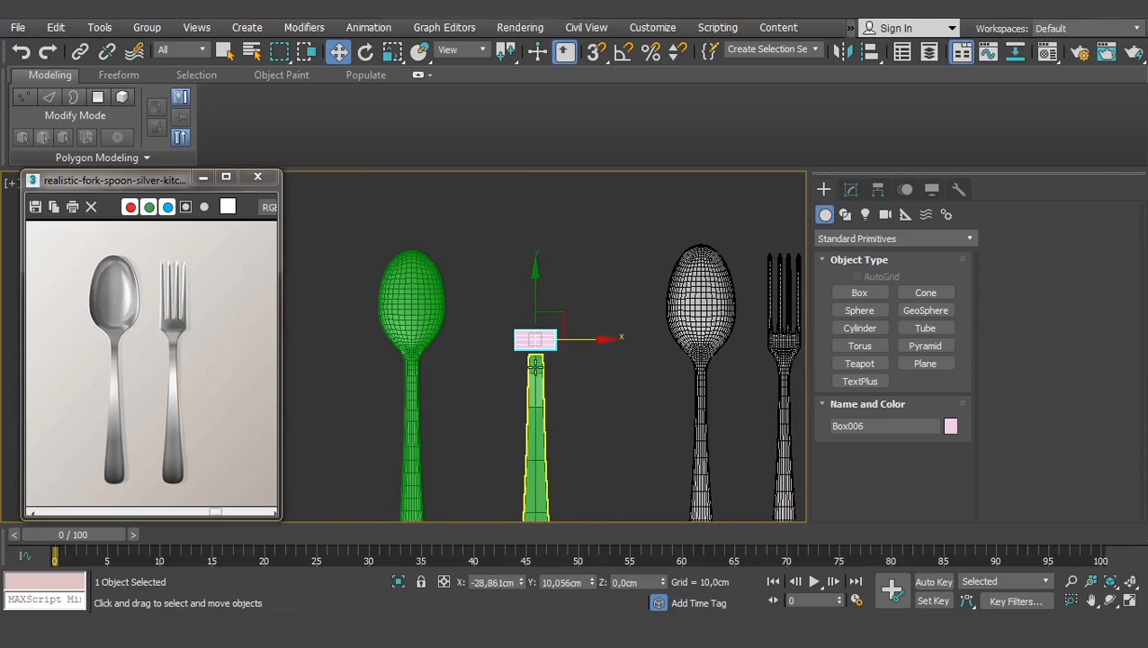
{"action": "scroll", "coordinate": [535, 371], "scroll_direction": "up", "scroll_amount": 1}
{"action": "left_click", "coordinate": [535, 383]}
{"action": "scroll", "coordinate": [536, 346], "scroll_direction": "up", "scroll_amount": 5}
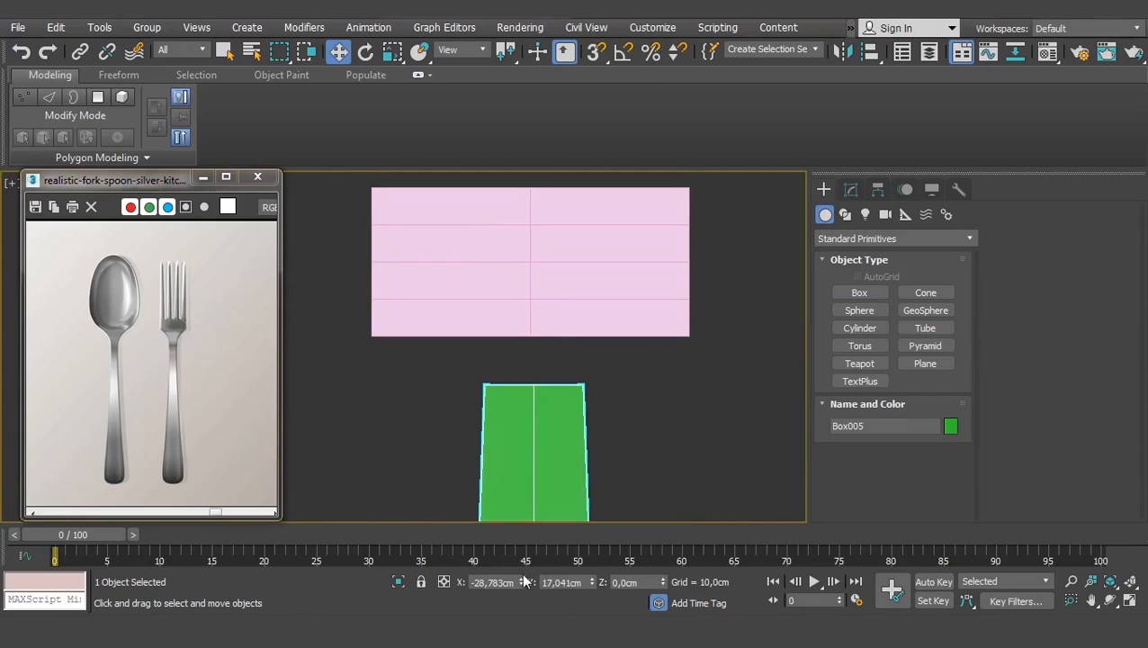
- Copy the handle's X coordinate into the new box's X position field
{"action": "double_click", "coordinate": [508, 582]}
{"action": "key", "text": "ctrl+c"}
{"action": "left_click", "coordinate": [557, 270]}
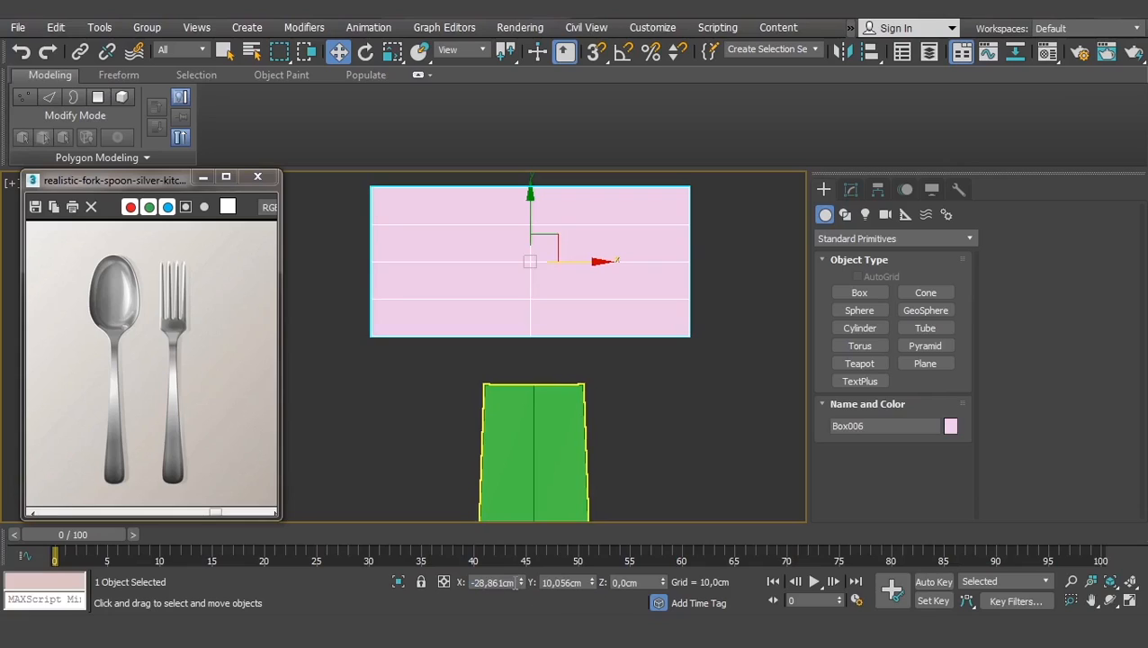
{"action": "key", "text": "ctrl+v"}
{"action": "key", "text": "Return"}
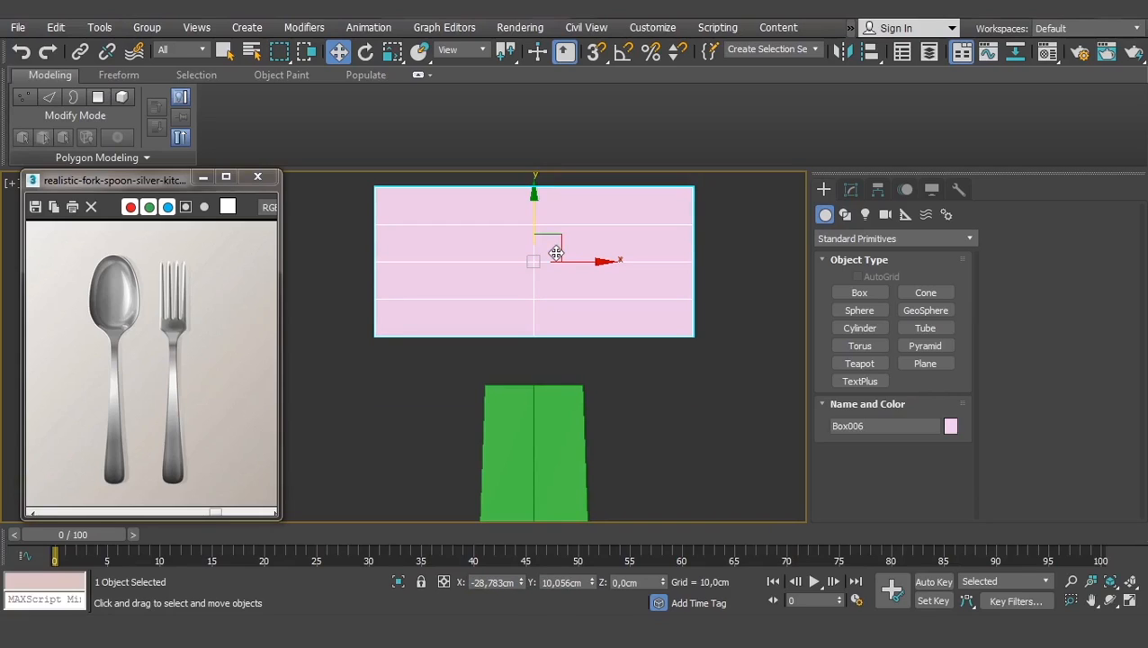
- Nudge the pink box slightly down toward the handle
{"action": "scroll", "coordinate": [524, 252], "scroll_direction": "down", "scroll_amount": 3}
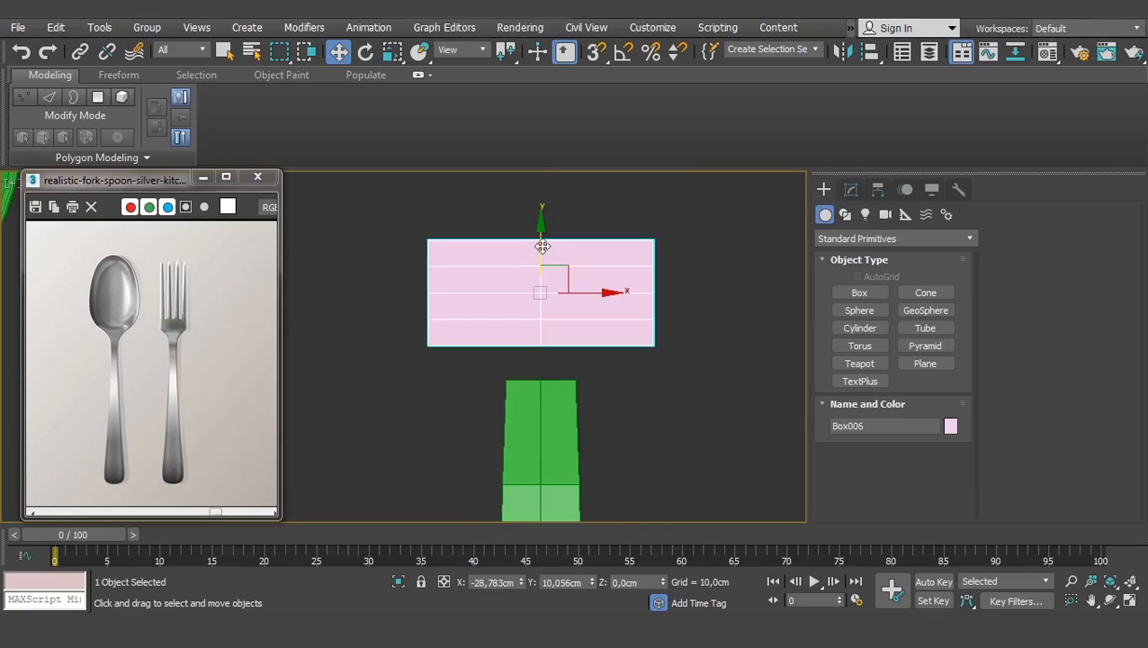
{"action": "left_click_drag", "start_coordinate": [542, 242], "coordinate": [539, 250]}
{"action": "scroll", "coordinate": [540, 261], "scroll_direction": "down", "scroll_amount": 2}
{"action": "middle_click_drag", "start_coordinate": [541, 270], "coordinate": [542, 312]}
{"action": "scroll", "coordinate": [542, 310], "scroll_direction": "up", "scroll_amount": 2}
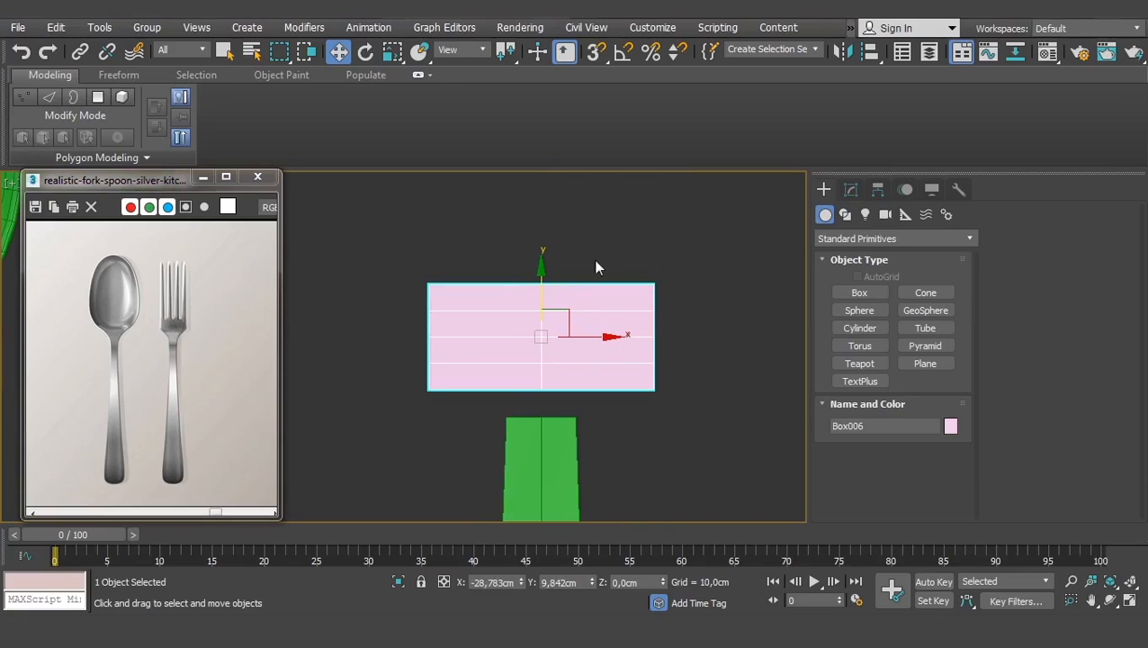
{"action": "left_click", "coordinate": [850, 189]}
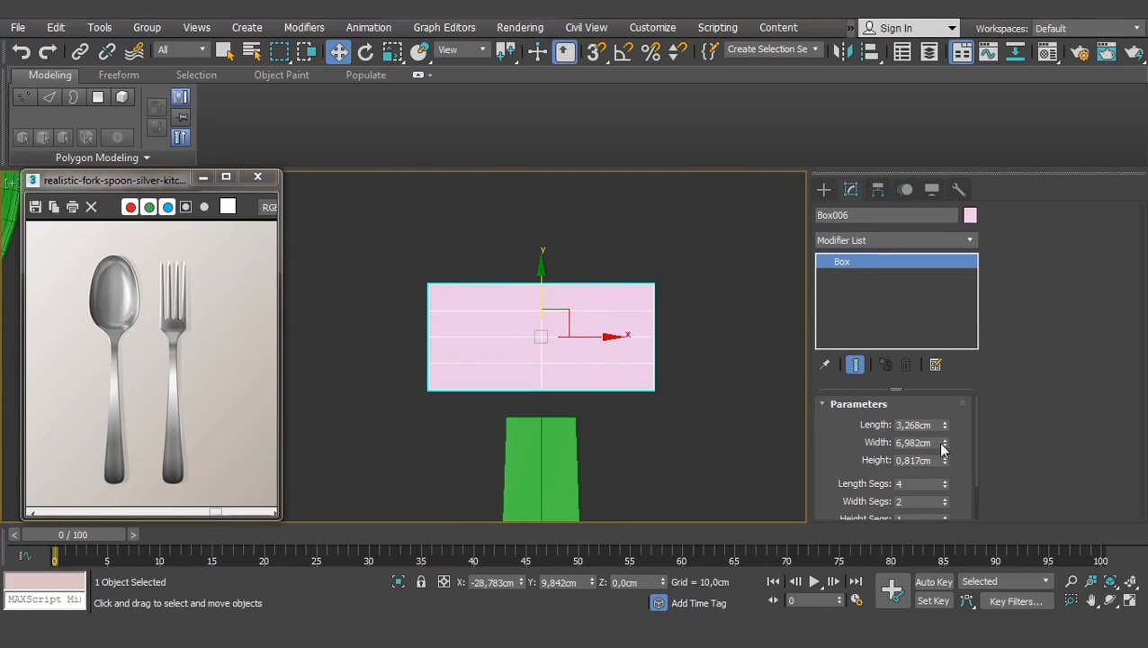
- Give the box 4 width segments and flatten its height to 0,497 cm
{"action": "scroll", "coordinate": [964, 468], "scroll_direction": "down", "scroll_amount": 2}
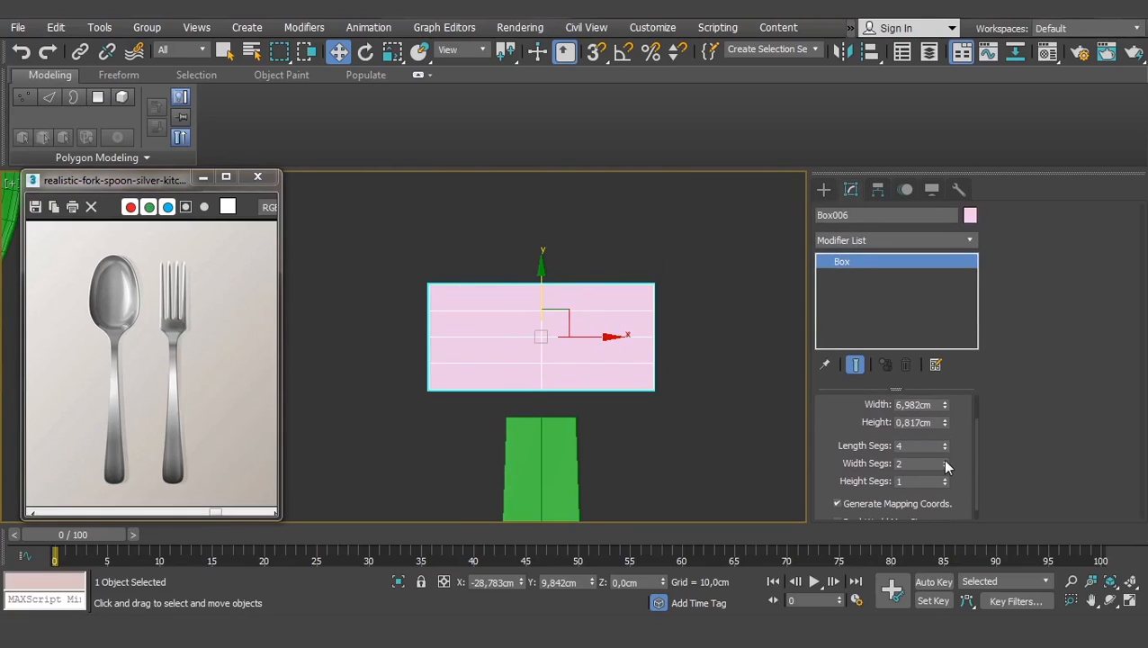
{"action": "left_click", "coordinate": [944, 460]}
{"action": "left_click", "coordinate": [944, 460]}
{"action": "middle_click_drag", "start_coordinate": [525, 327], "coordinate": [661, 369], "text": "alt"}
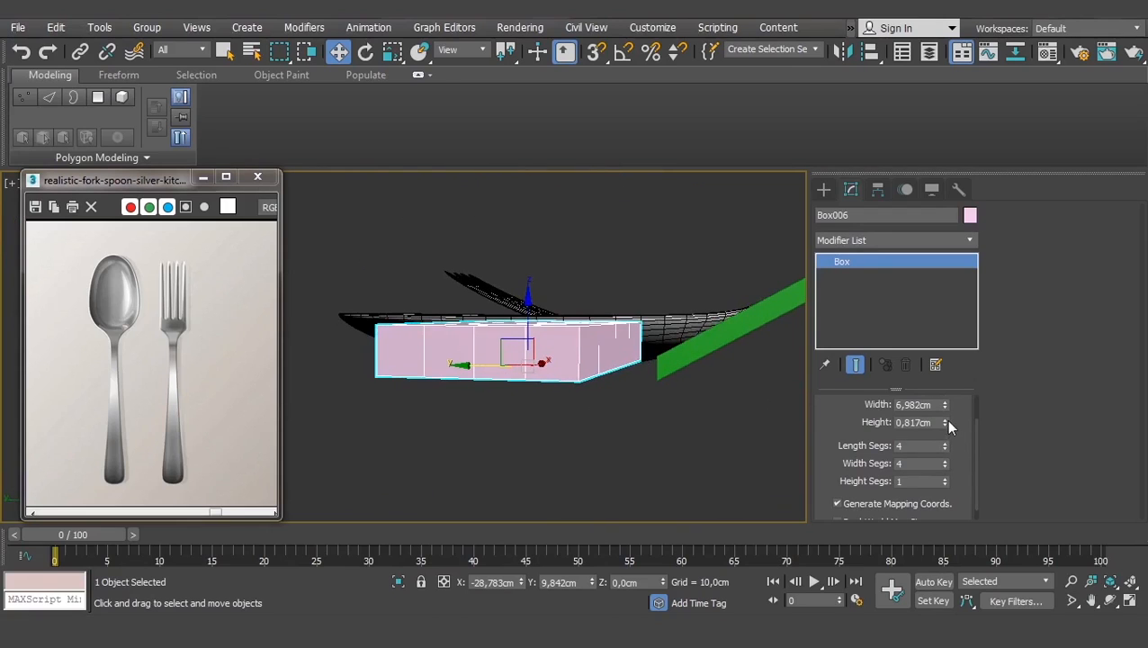
{"action": "left_click_drag", "start_coordinate": [945, 421], "coordinate": [965, 458]}
- Reset Length Segs to 1 and switch to a straight Top view
{"action": "left_click", "coordinate": [945, 460]}
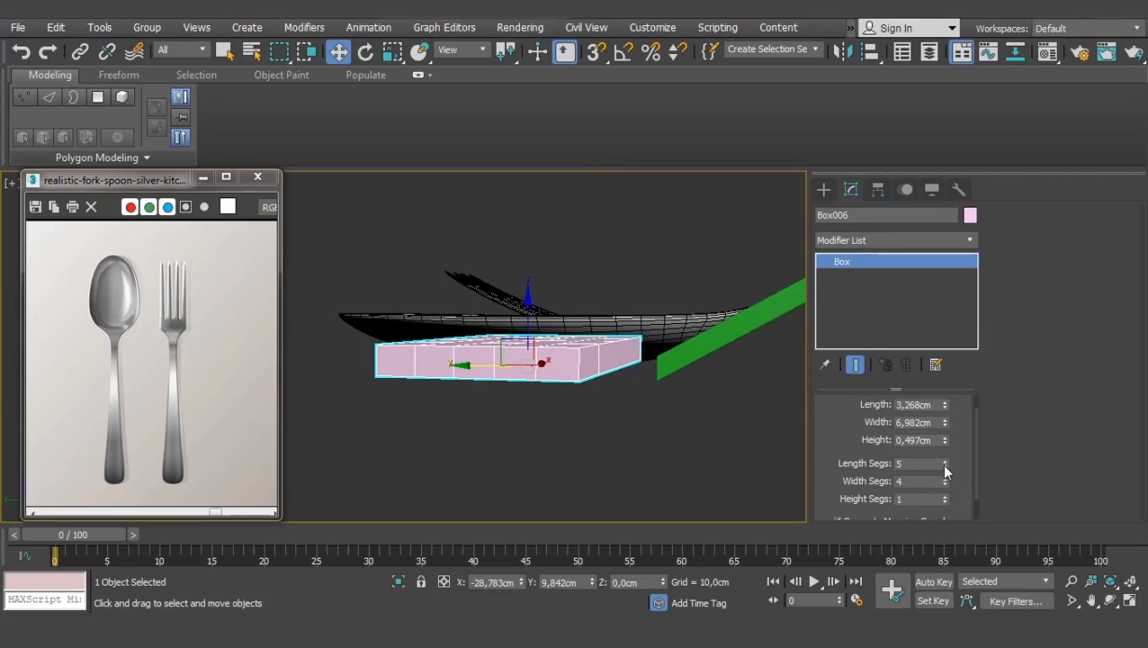
{"action": "right_click", "coordinate": [943, 465]}
{"action": "middle_click_drag", "start_coordinate": [645, 402], "coordinate": [615, 478], "text": "alt"}
{"action": "scroll", "coordinate": [618, 432], "scroll_direction": "down", "scroll_amount": 5}
{"action": "middle_click_drag", "start_coordinate": [628, 345], "coordinate": [632, 392]}
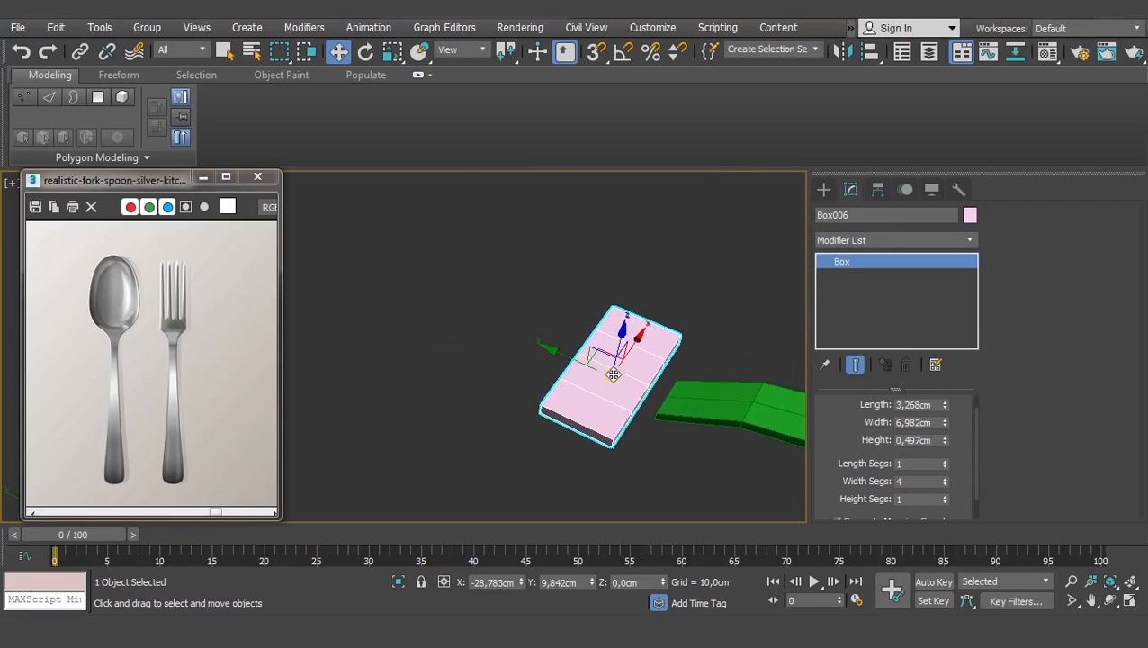
{"action": "key", "text": "t"}
{"action": "scroll", "coordinate": [540, 341], "scroll_direction": "down", "scroll_amount": 4}
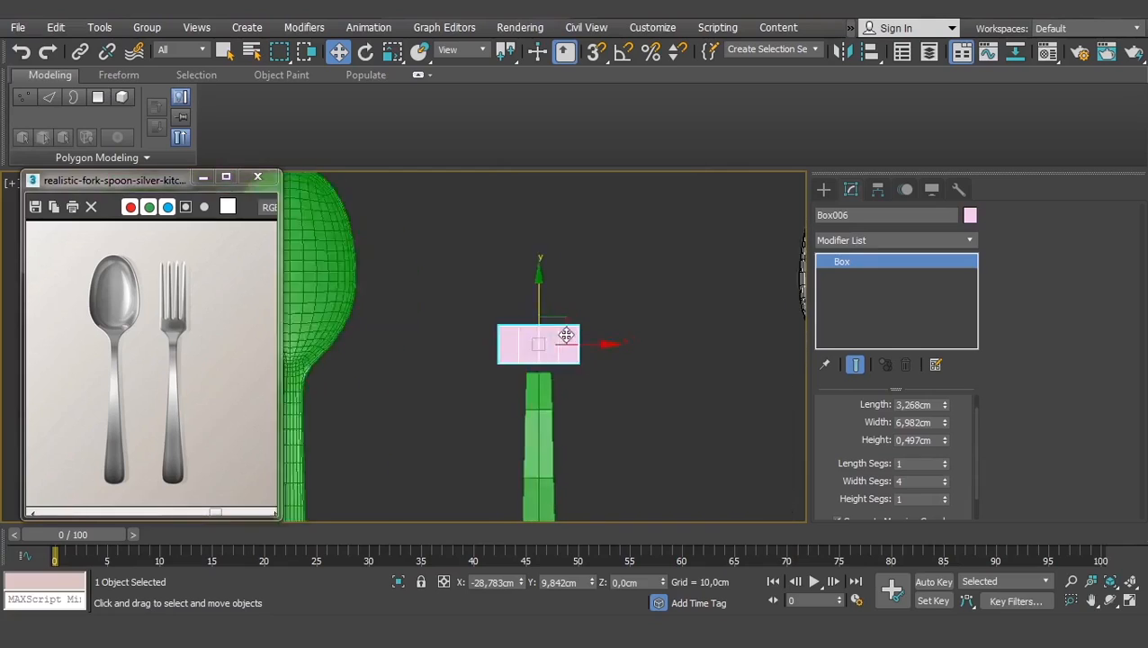
{"action": "scroll", "coordinate": [565, 334], "scroll_direction": "up", "scroll_amount": 3}
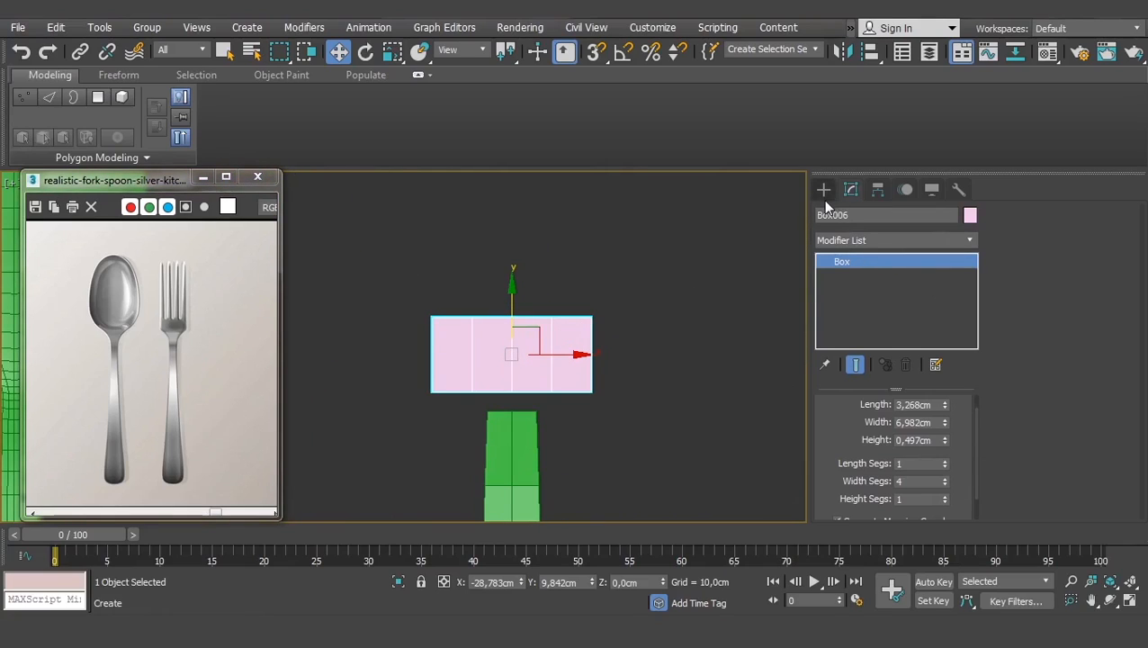
{"action": "scroll", "coordinate": [851, 425], "scroll_direction": "up", "scroll_amount": 1}
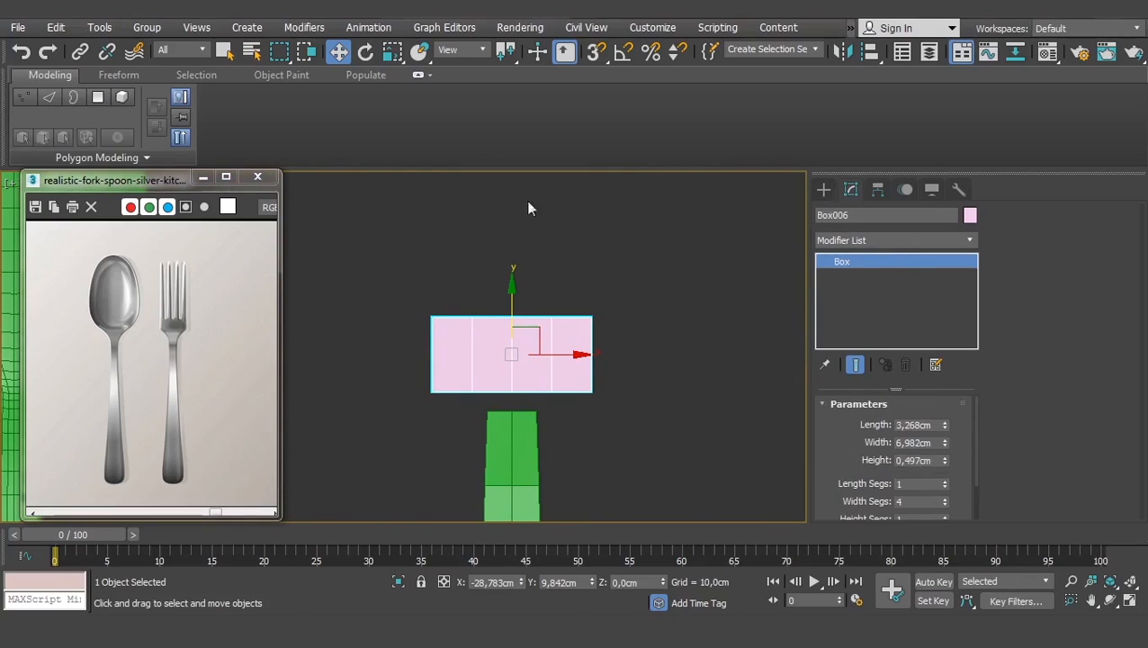
{"action": "left_click_drag", "start_coordinate": [857, 460], "coordinate": [843, 405]}
- Convert Box006 to an Editable Poly and select its front polygons in Polygon mode
{"action": "right_click", "coordinate": [548, 337]}
{"action": "mouse_move", "coordinate": [611, 518]}
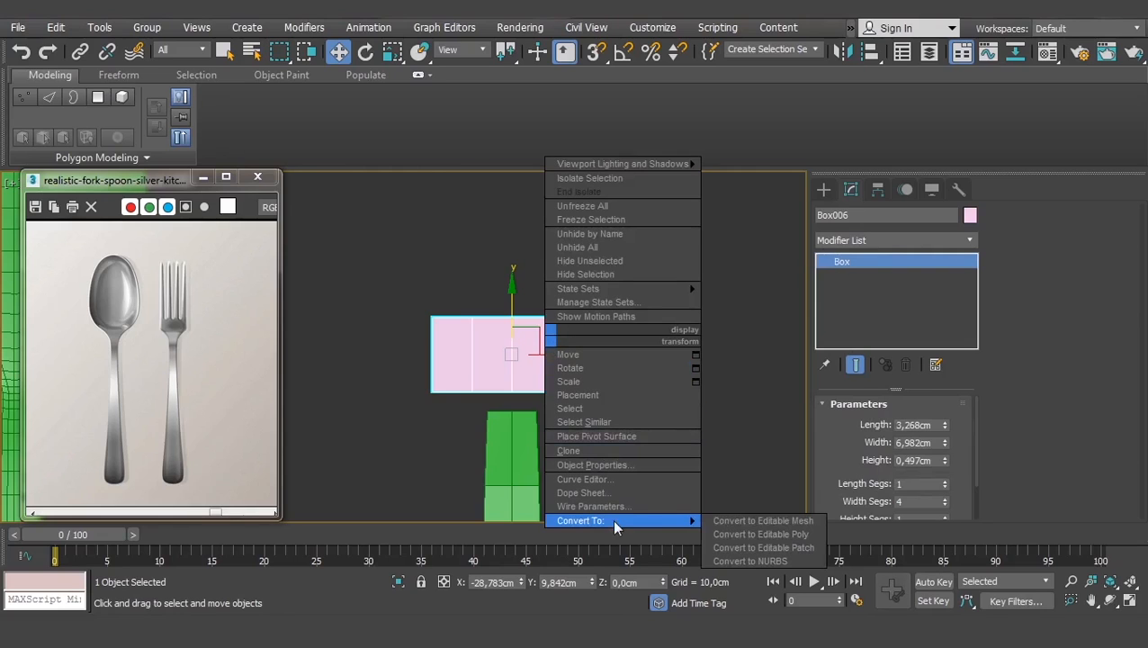
{"action": "left_click", "coordinate": [751, 534]}
{"action": "left_click", "coordinate": [910, 423]}
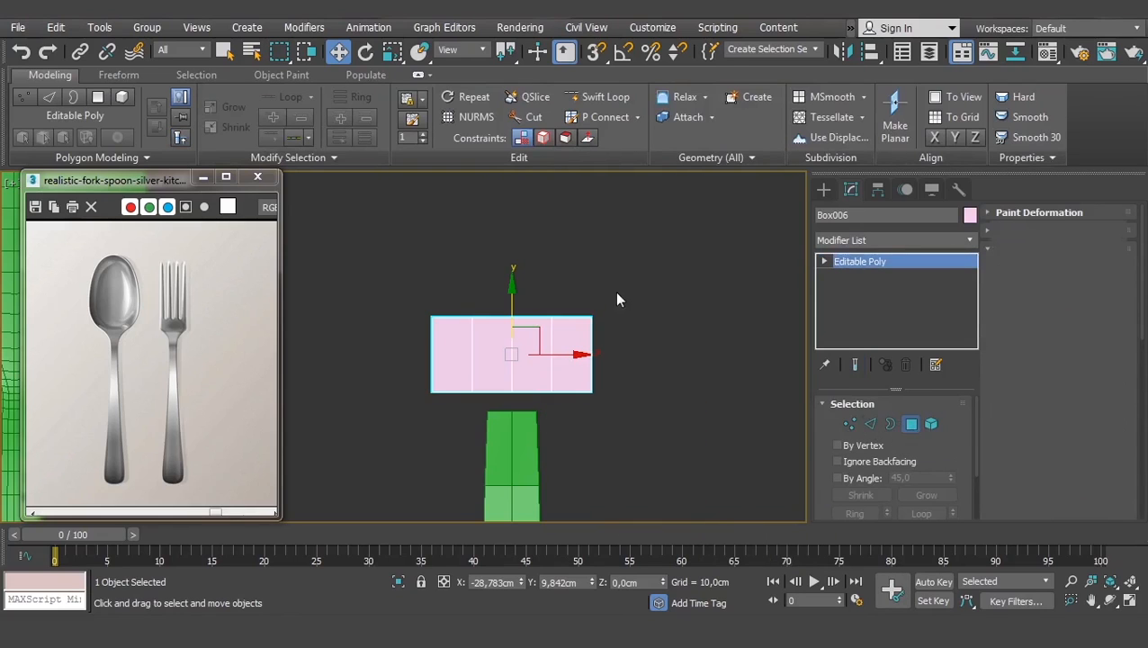
{"action": "left_click_drag", "start_coordinate": [652, 279], "coordinate": [395, 334]}
{"action": "left_click_drag", "start_coordinate": [684, 465], "coordinate": [393, 356]}
- Bevel the selected front polygons interactively out and back
{"action": "middle_click_drag", "start_coordinate": [564, 318], "coordinate": [754, 287], "text": "alt"}
{"action": "middle_click_drag", "start_coordinate": [381, 356], "coordinate": [592, 329]}
{"action": "scroll", "coordinate": [563, 328], "scroll_direction": "up", "scroll_amount": 2}
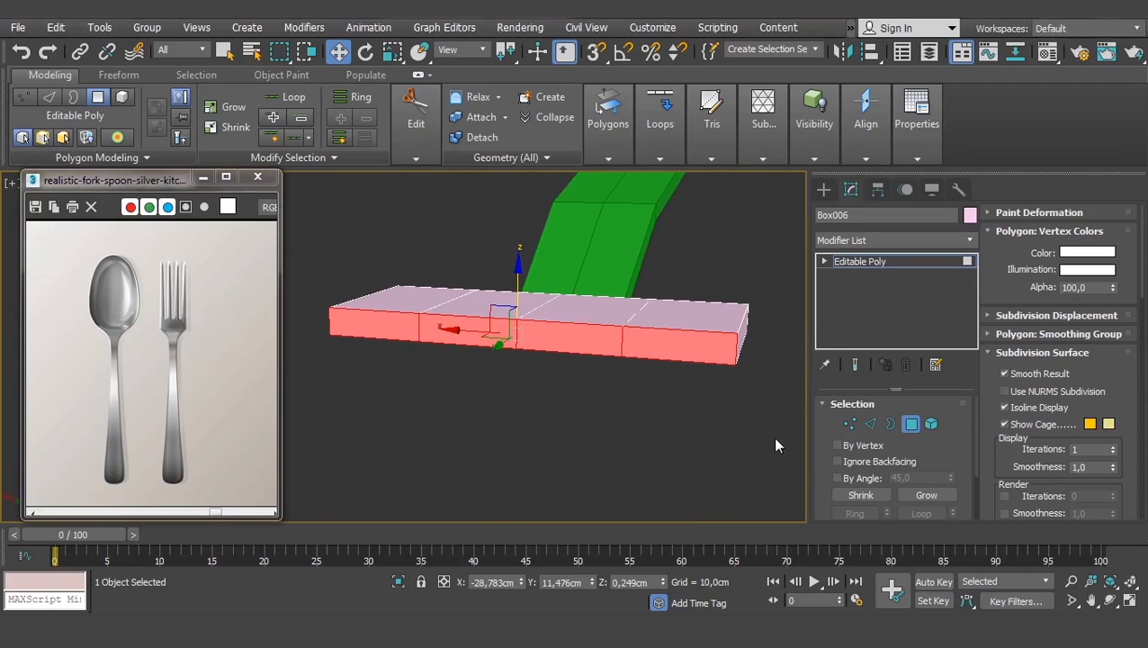
{"action": "scroll", "coordinate": [984, 438], "scroll_direction": "down", "scroll_amount": 10}
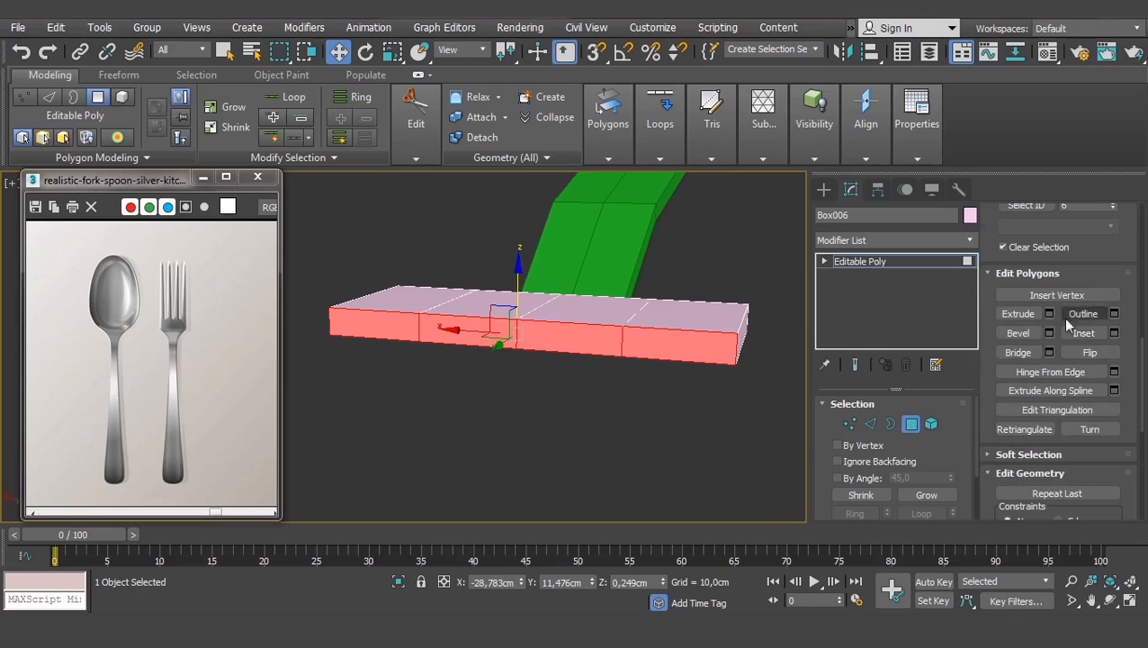
{"action": "left_click", "coordinate": [1017, 333]}
{"action": "mouse_move", "coordinate": [639, 341]}
{"action": "left_mouse_down"}
{"action": "mouse_move", "coordinate": [641, 291]}
{"action": "mouse_move", "coordinate": [652, 327]}
{"action": "left_mouse_up"}
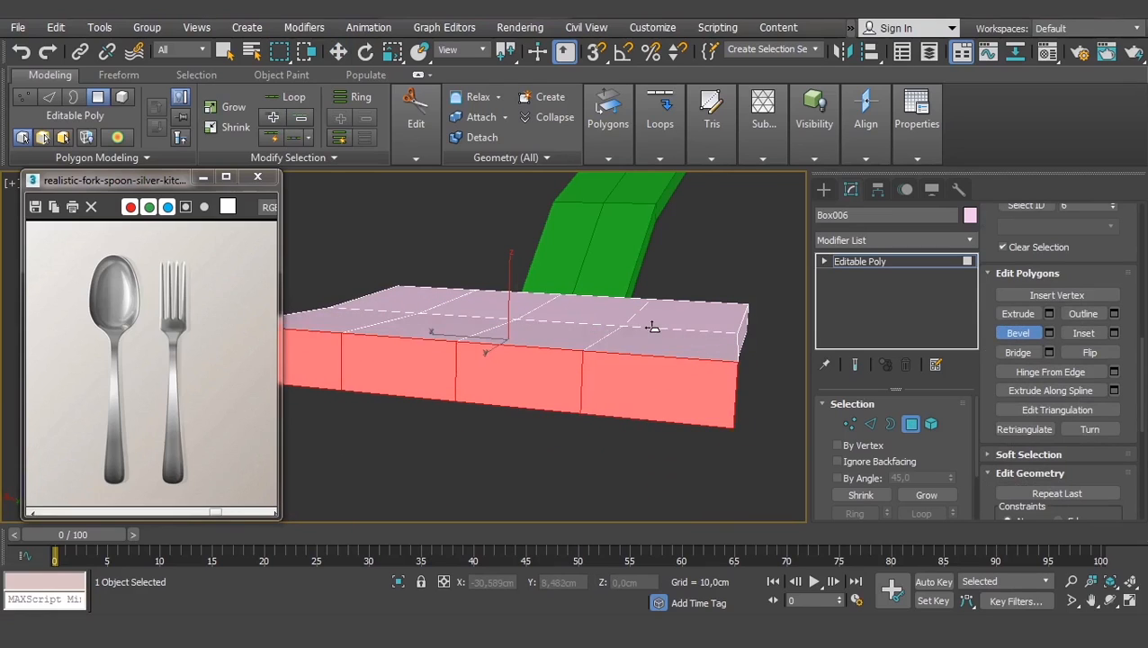
{"action": "left_click", "coordinate": [653, 329]}
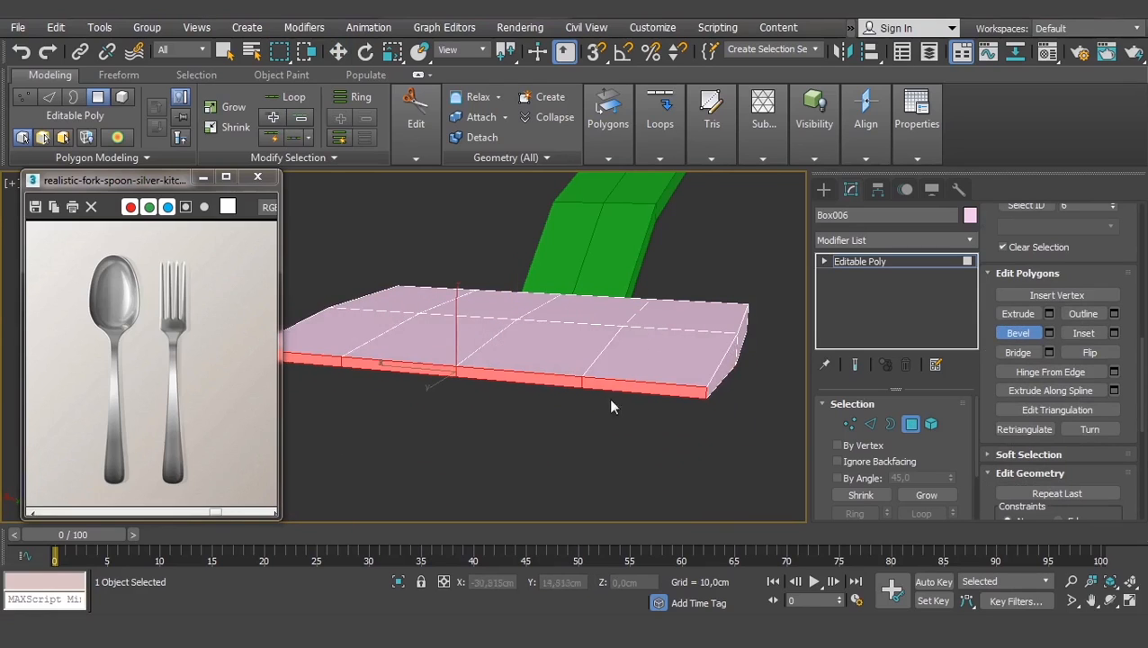
- Apply a numeric bevel of 3,133 cm height and -0,174 cm outline via the Settings caddy
{"action": "middle_click_drag", "start_coordinate": [611, 406], "coordinate": [697, 356], "text": "alt"}
{"action": "middle_click_drag", "start_coordinate": [584, 379], "coordinate": [629, 356], "text": "alt"}
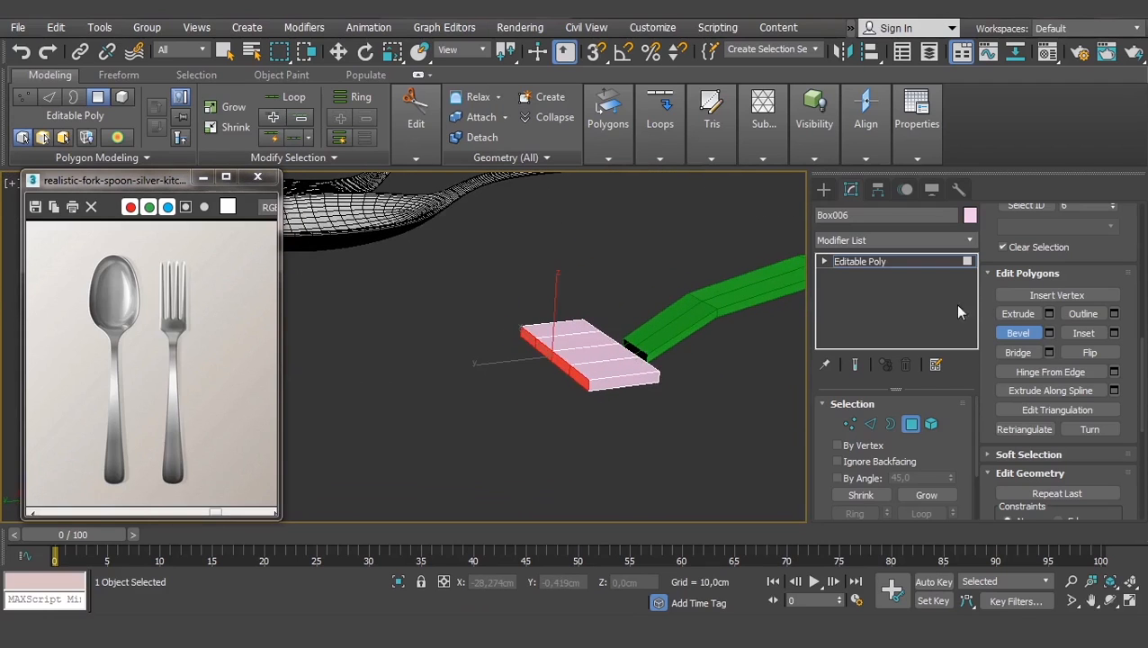
{"action": "left_click", "coordinate": [1049, 332]}
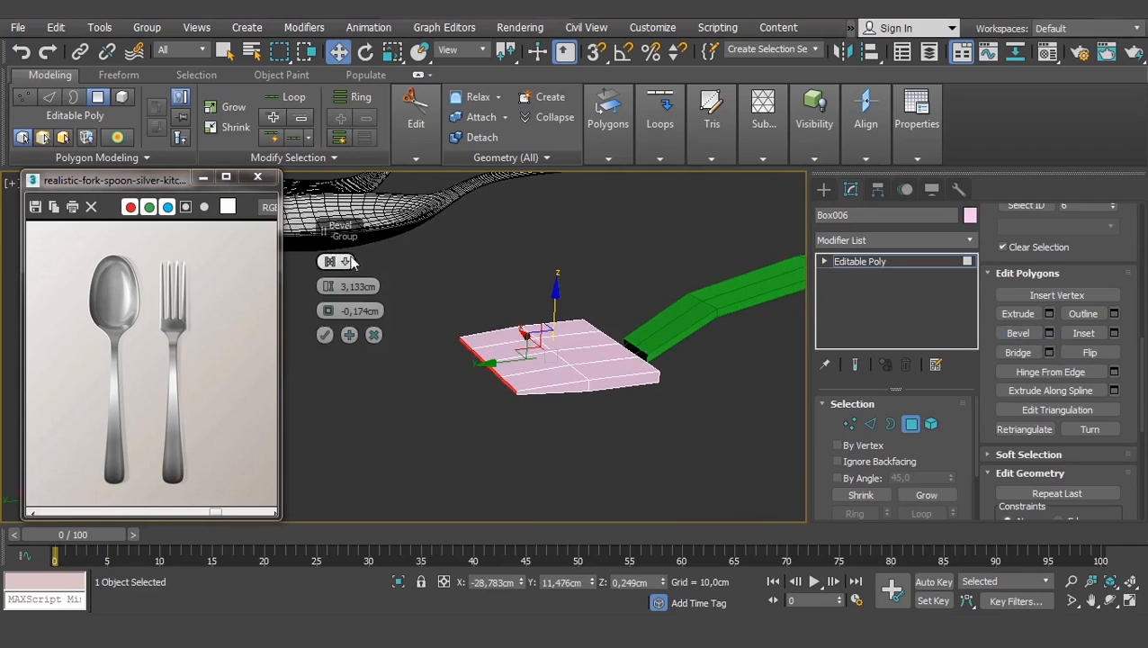
{"action": "middle_click_drag", "start_coordinate": [349, 268], "coordinate": [405, 261]}
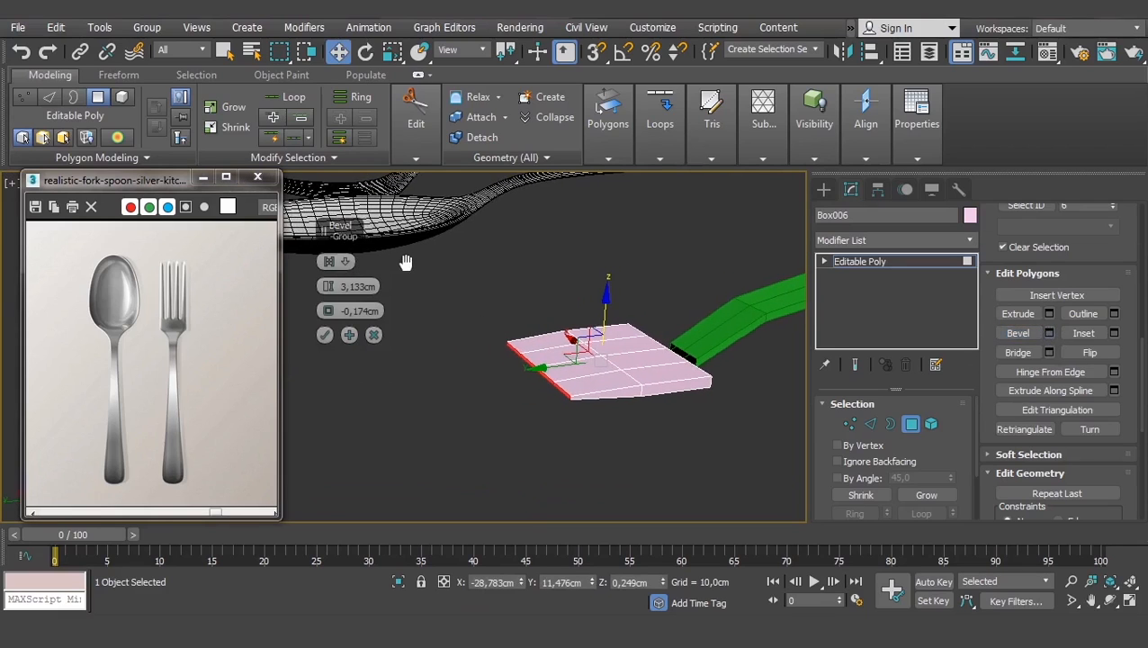
{"action": "left_click", "coordinate": [347, 263]}
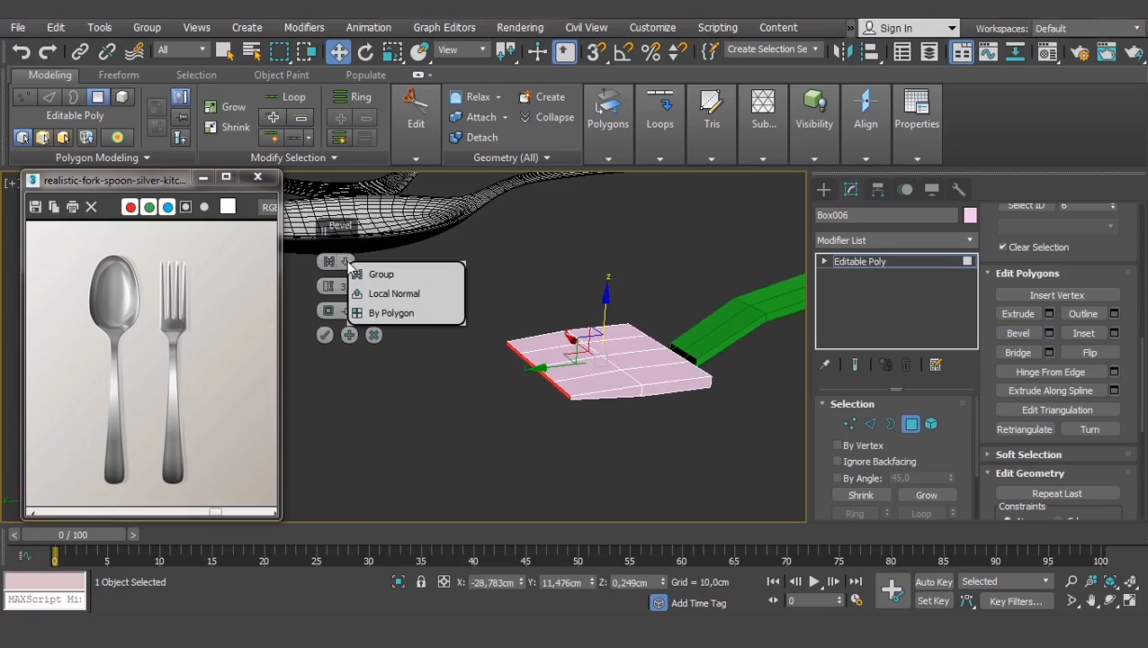
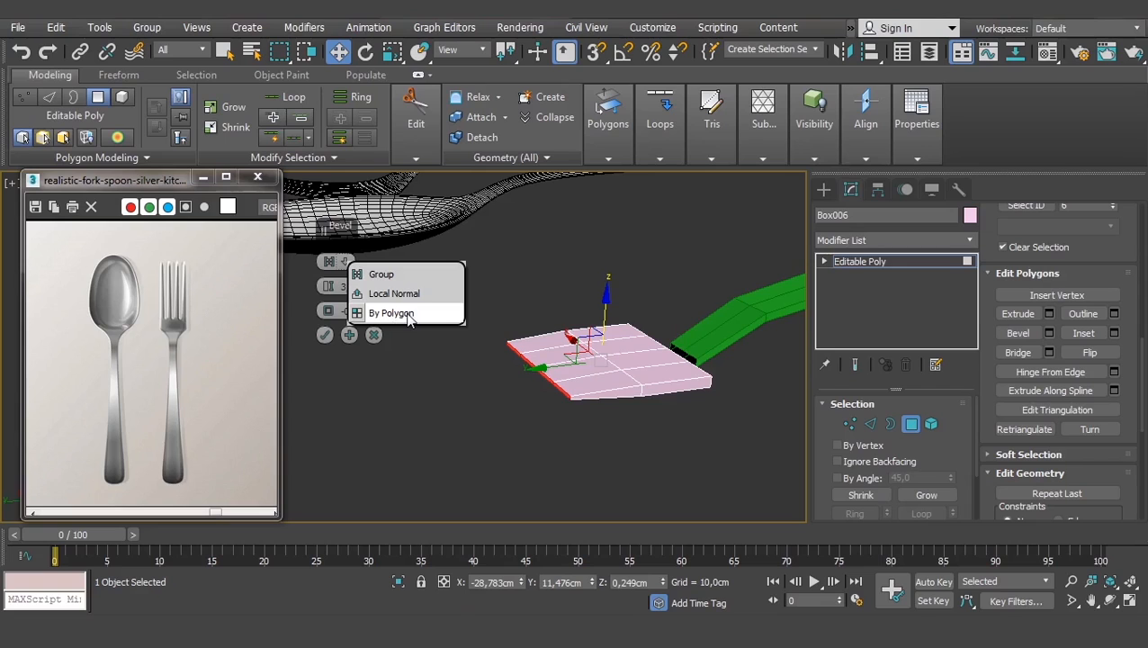
- Try a By Polygon bevel on the fork's end polygons, then cancel it
{"action": "left_click", "coordinate": [407, 313]}
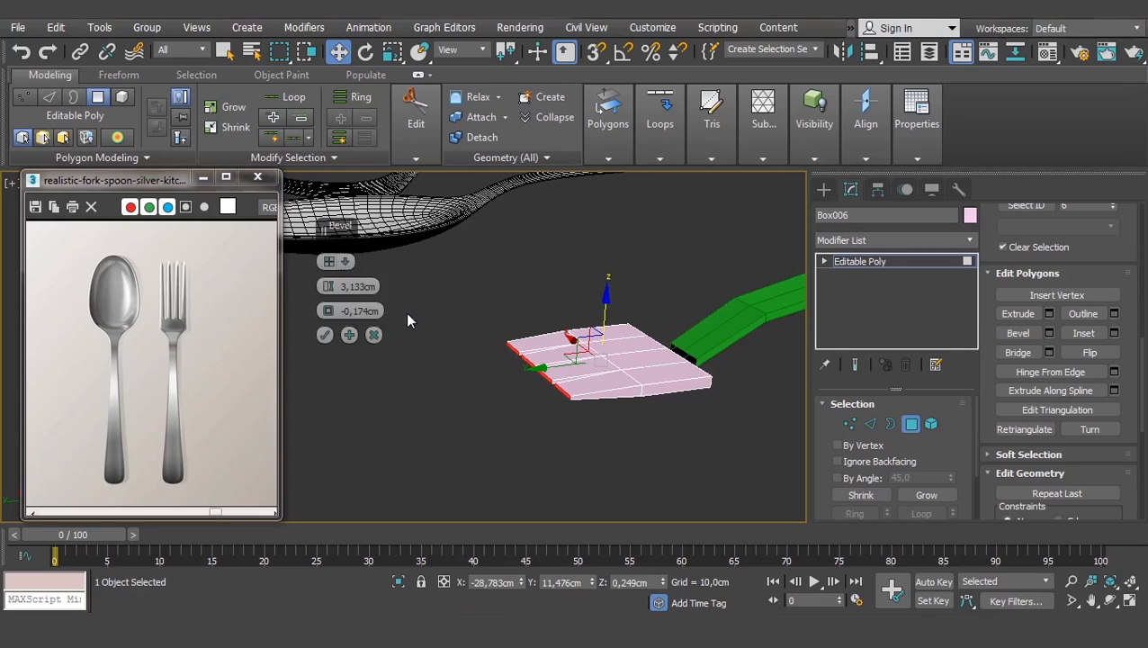
{"action": "scroll", "coordinate": [557, 391], "scroll_direction": "up", "scroll_amount": 5}
{"action": "middle_click_drag", "start_coordinate": [586, 365], "coordinate": [582, 352]}
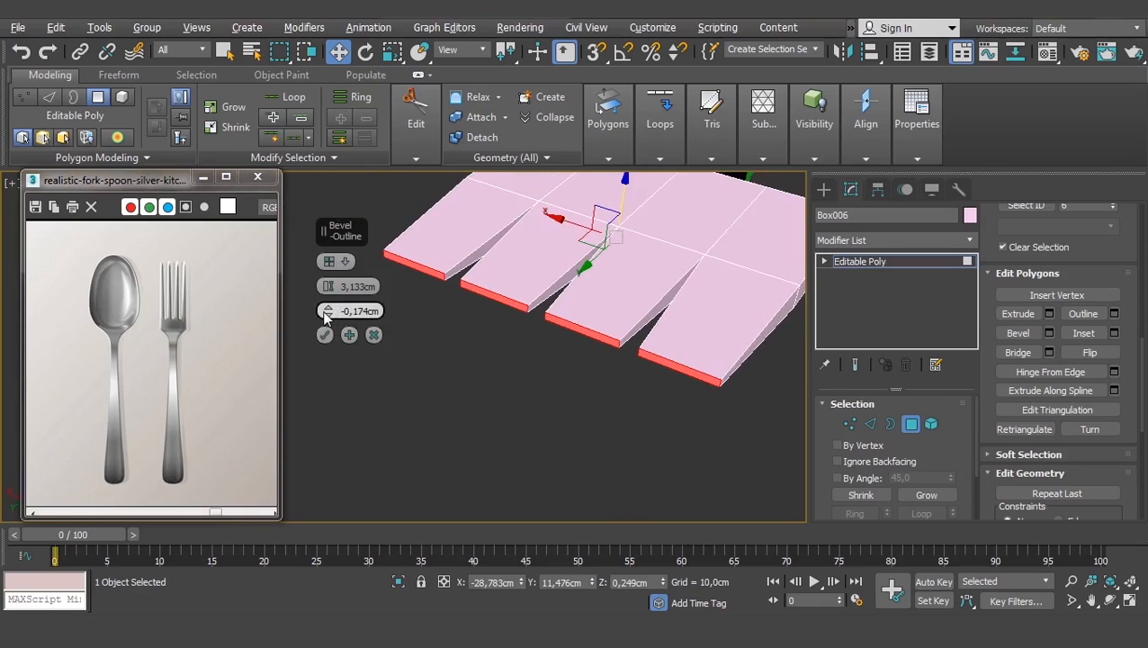
{"action": "mouse_move", "coordinate": [325, 307]}
{"action": "left_mouse_down"}
{"action": "mouse_move", "coordinate": [327, 296]}
{"action": "mouse_move", "coordinate": [327, 306]}
{"action": "left_mouse_up"}
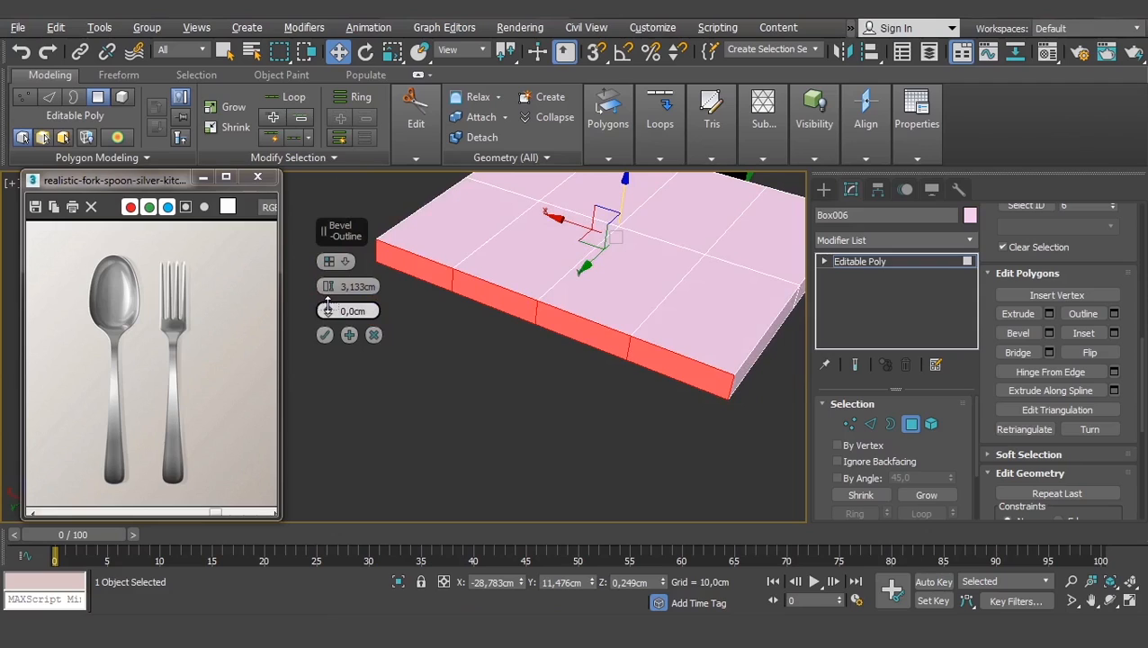
{"action": "left_click_drag", "start_coordinate": [327, 310], "coordinate": [328, 309]}
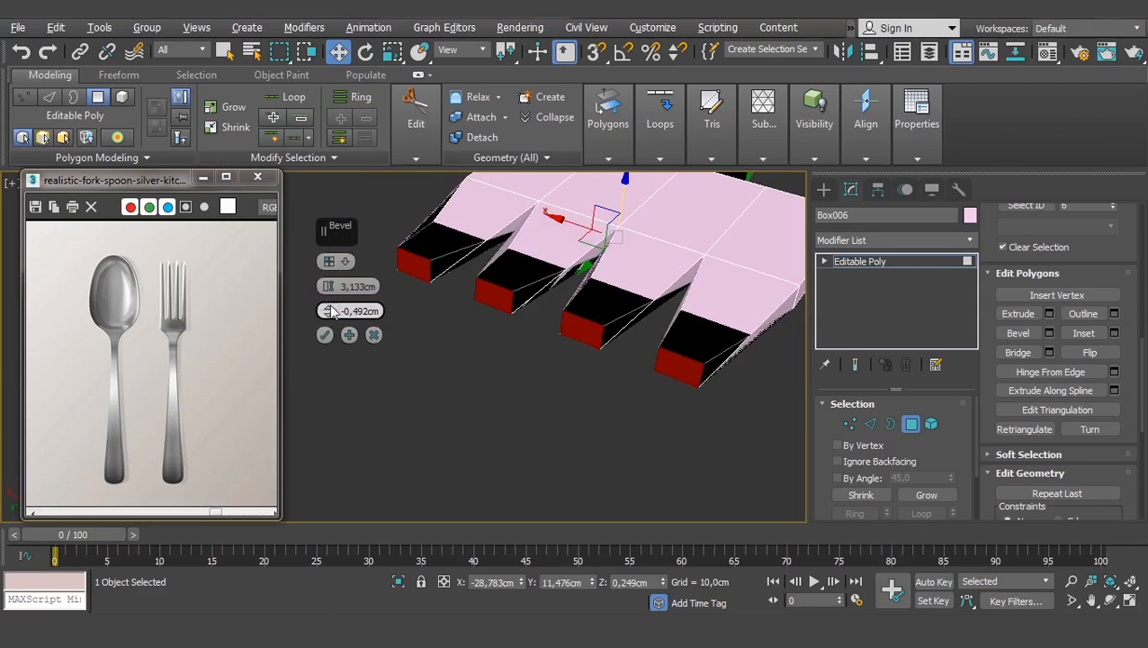
{"action": "left_click", "coordinate": [373, 334]}
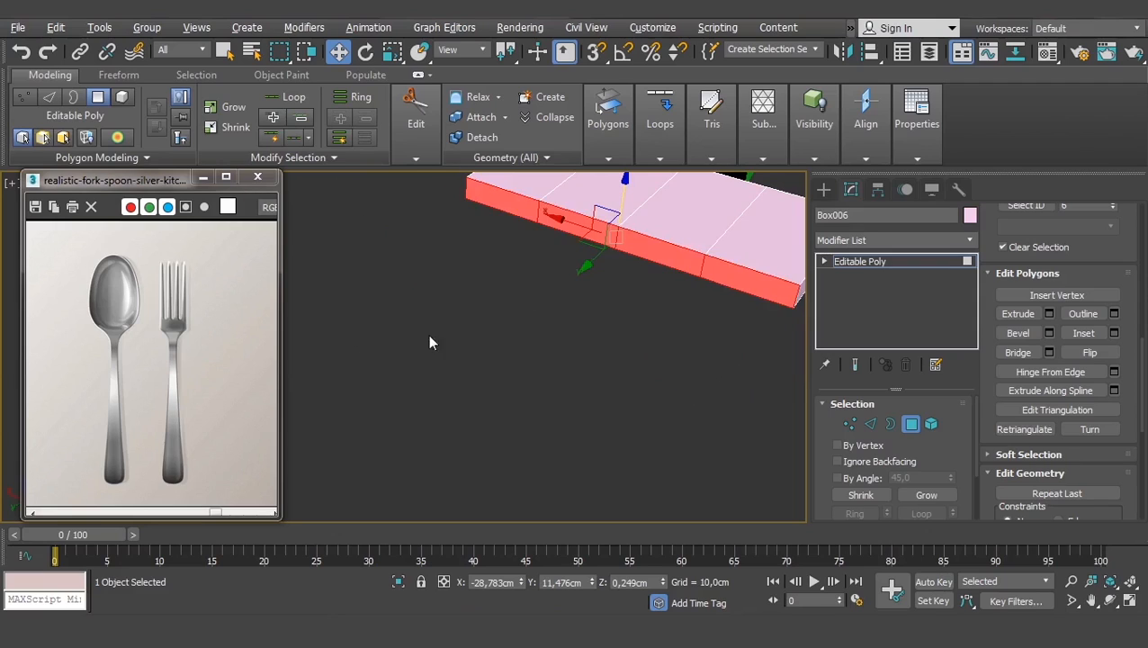
- Extrude the fork's end polygons By Polygon
{"action": "left_click", "coordinate": [1049, 313]}
{"action": "left_click", "coordinate": [328, 261]}
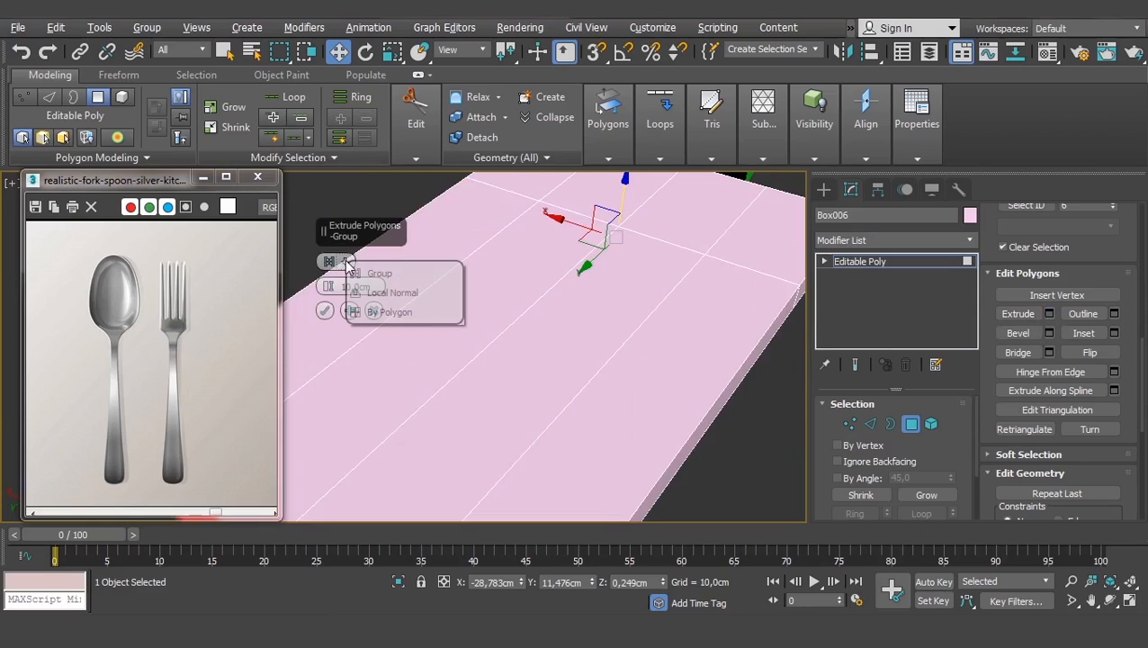
{"action": "left_click", "coordinate": [382, 311]}
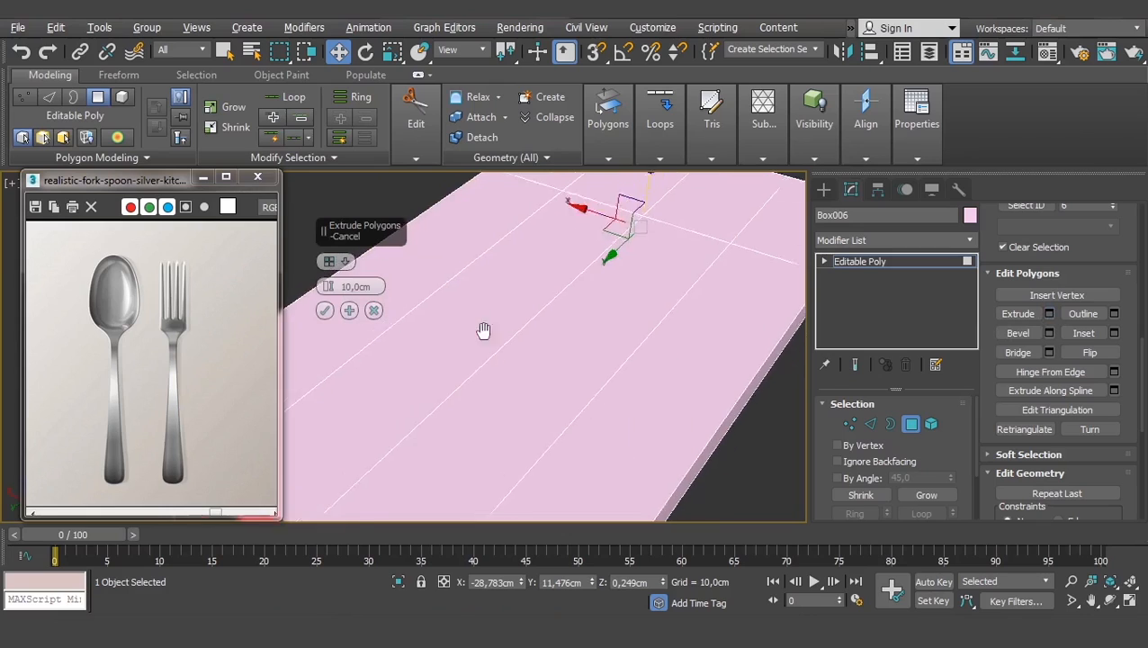
{"action": "scroll", "coordinate": [468, 328], "scroll_direction": "down", "scroll_amount": 2}
{"action": "scroll", "coordinate": [329, 331], "scroll_direction": "down", "scroll_amount": 2}
{"action": "left_click", "coordinate": [325, 312]}
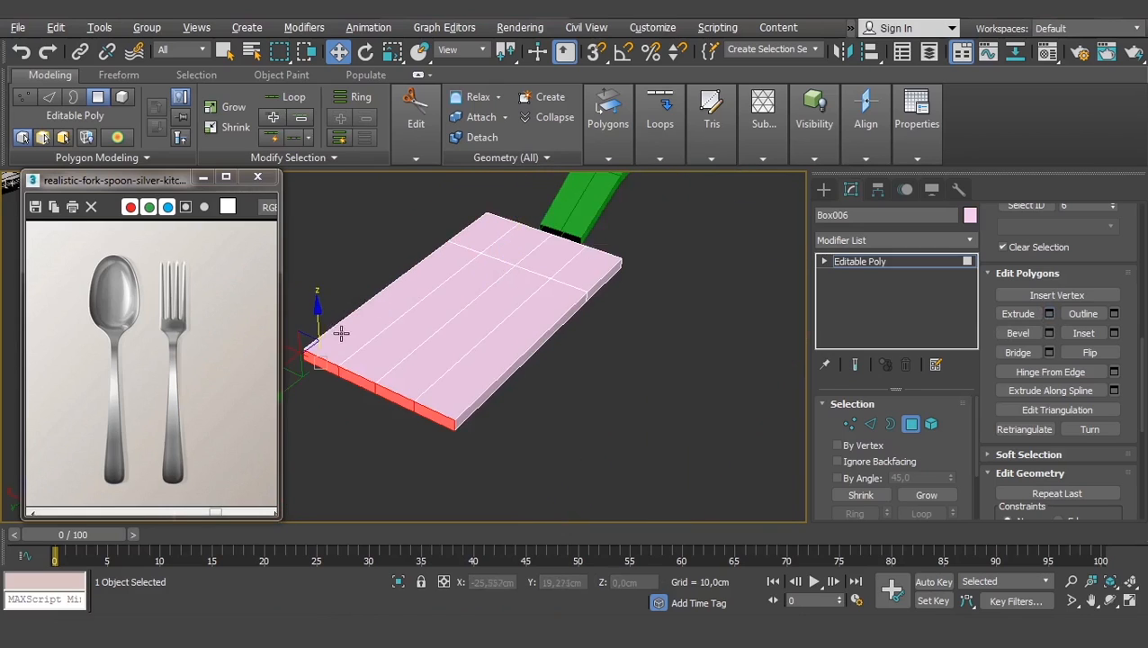
{"action": "middle_click_drag", "start_coordinate": [341, 333], "coordinate": [417, 331]}
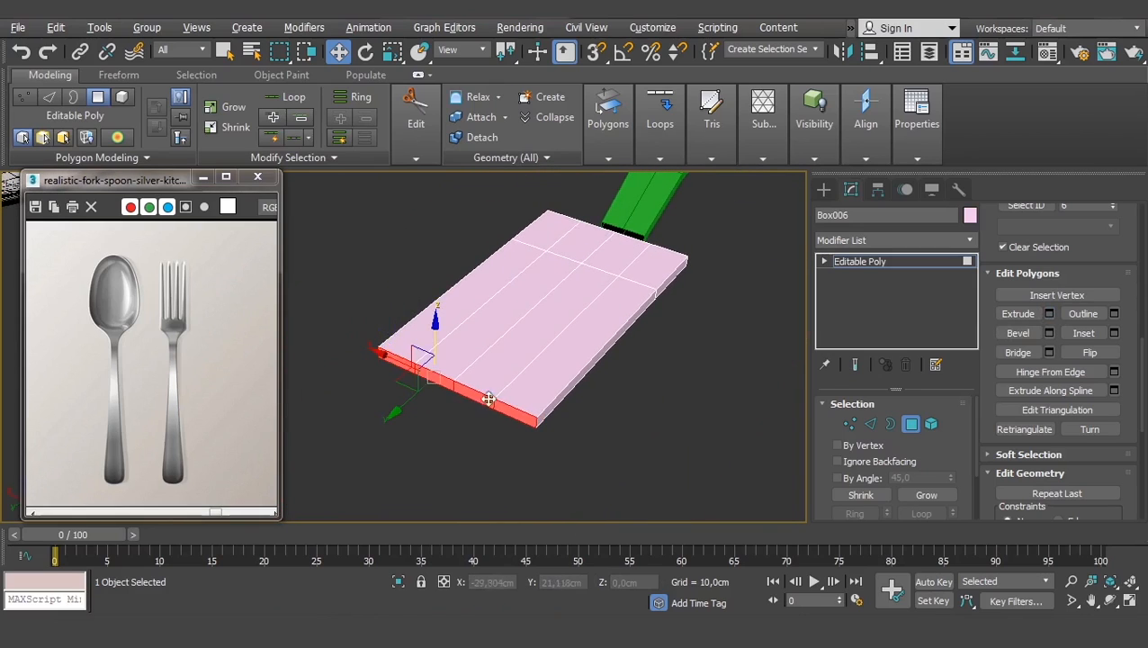
- Scale the extruded ends along X into four separate tines and move them back
{"action": "key", "text": "r"}
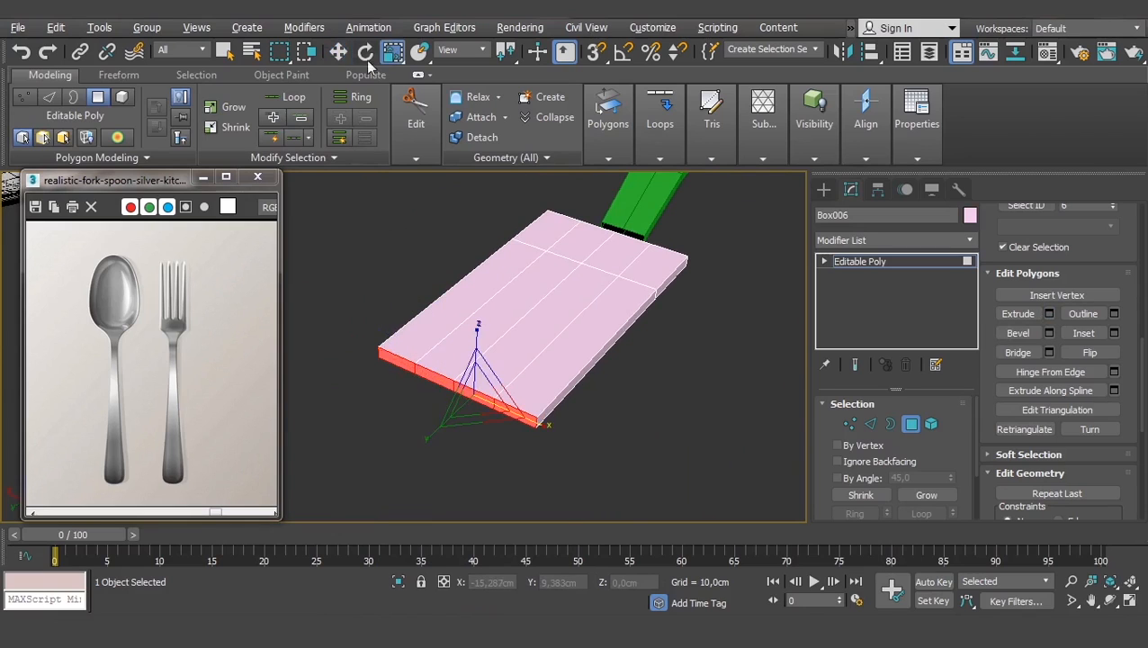
{"action": "left_click_drag", "start_coordinate": [546, 423], "coordinate": [491, 365]}
{"action": "key", "text": "w"}
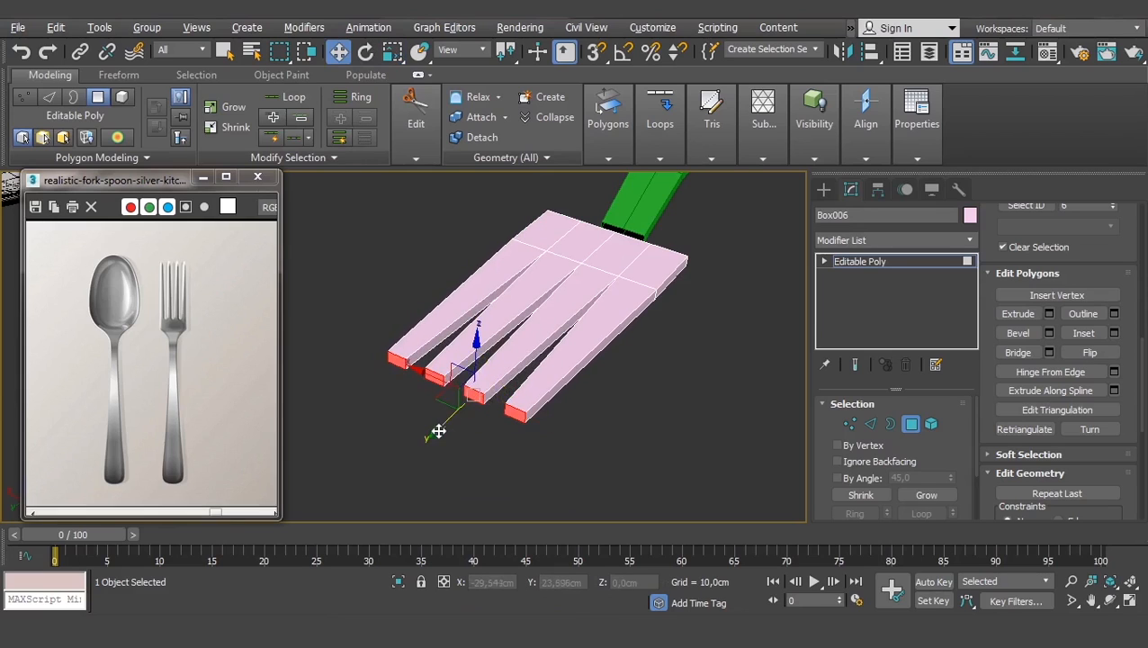
{"action": "left_click_drag", "start_coordinate": [437, 431], "coordinate": [553, 325]}
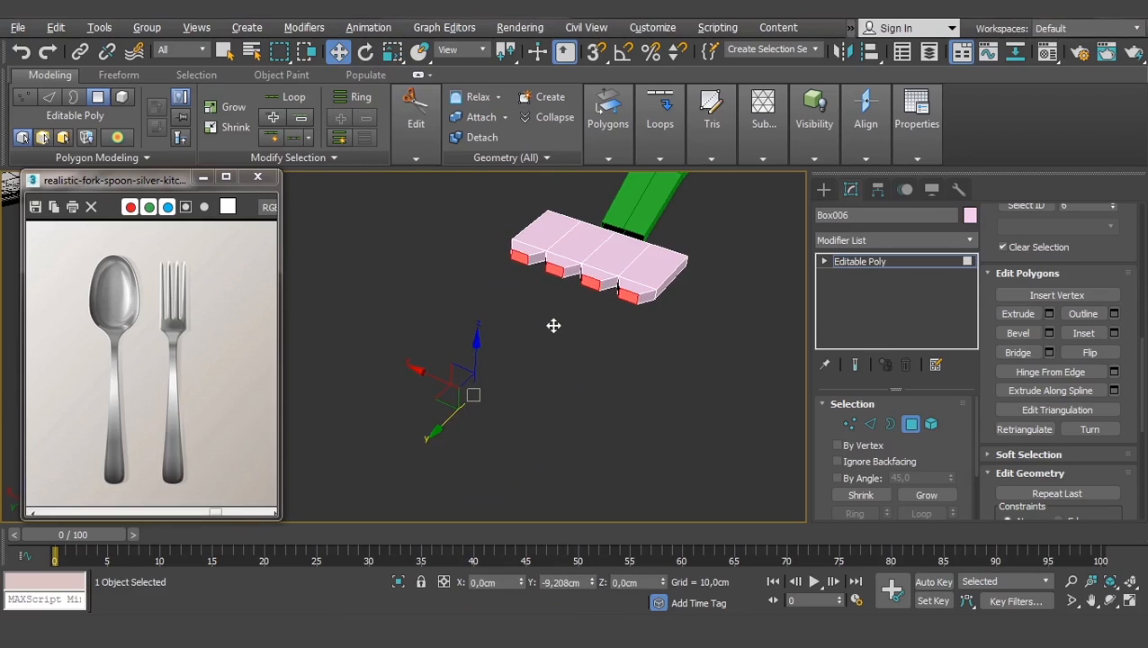
{"action": "middle_click_drag", "start_coordinate": [583, 277], "coordinate": [574, 435], "text": "alt"}
{"action": "key", "text": "r"}
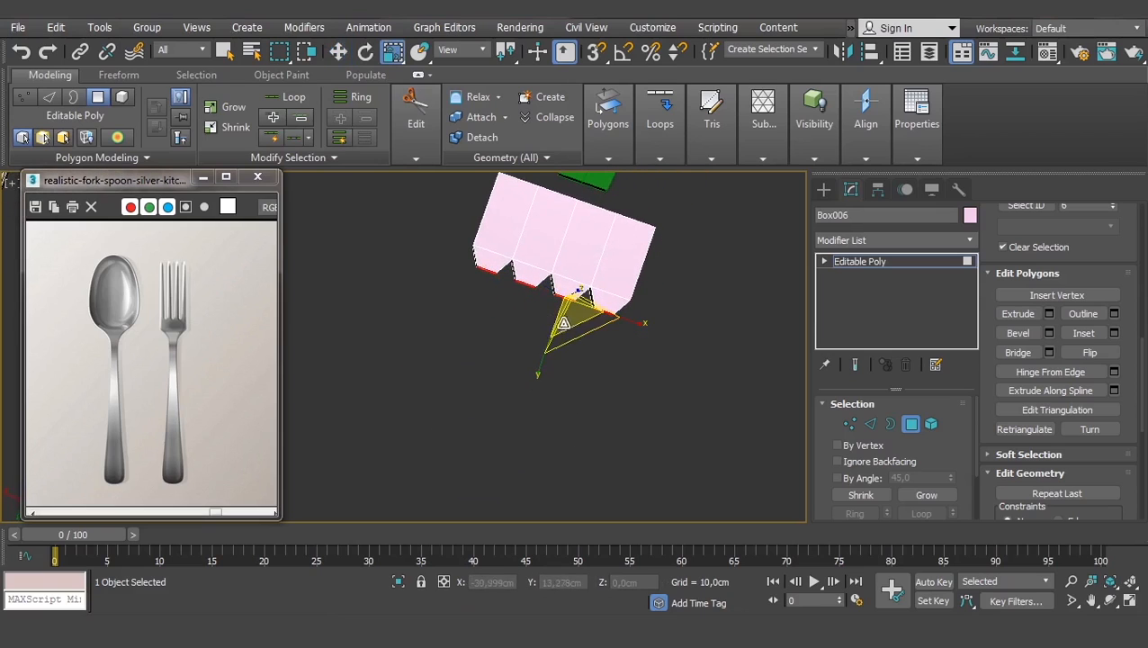
{"action": "key", "text": "w"}
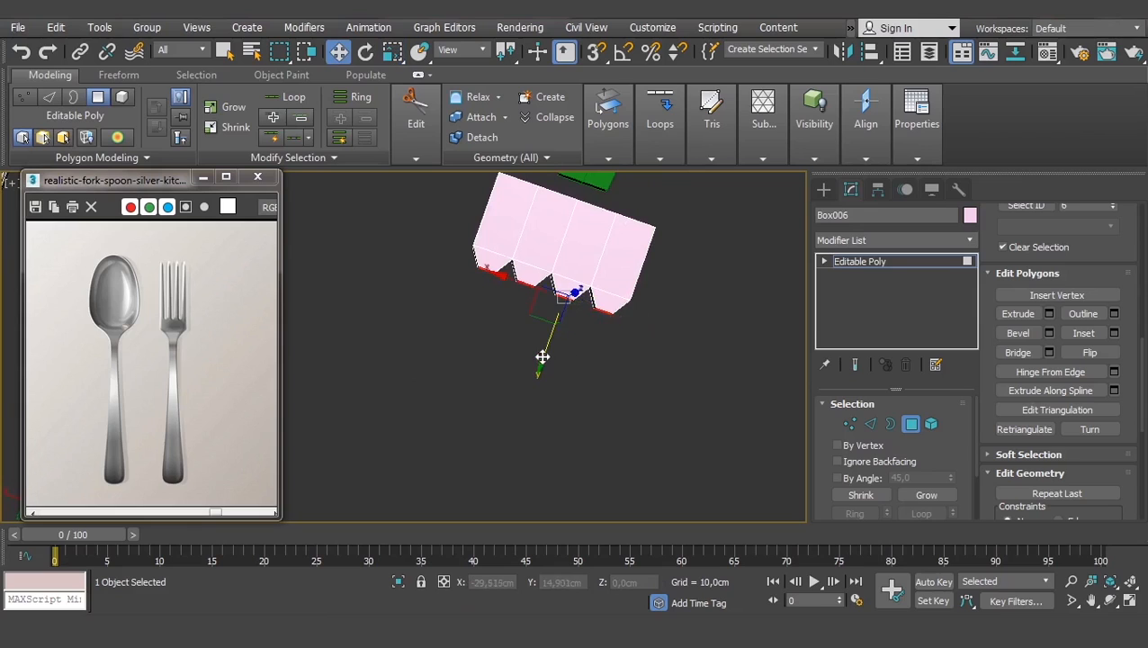
{"action": "left_click_drag", "start_coordinate": [543, 356], "coordinate": [546, 354]}
{"action": "middle_click_drag", "start_coordinate": [615, 358], "coordinate": [590, 329], "text": "alt"}
{"action": "key", "text": "r"}
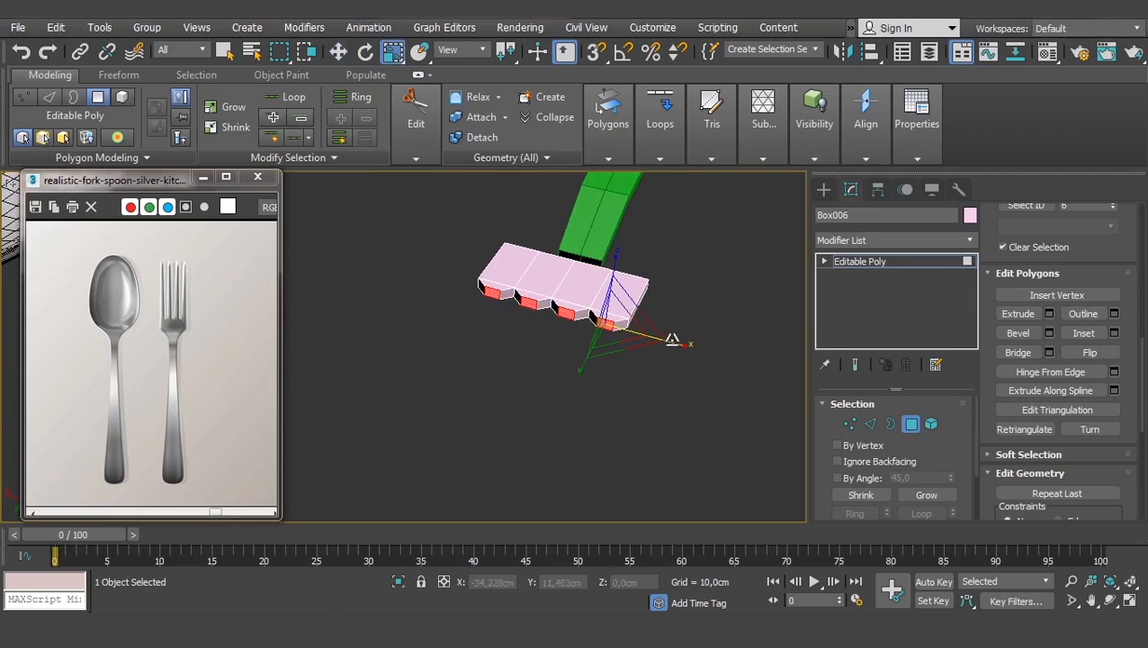
- Extrude the tine ends as a group with a height of 15.047 cm
{"action": "left_click", "coordinate": [1048, 313]}
{"action": "left_click", "coordinate": [343, 261]}
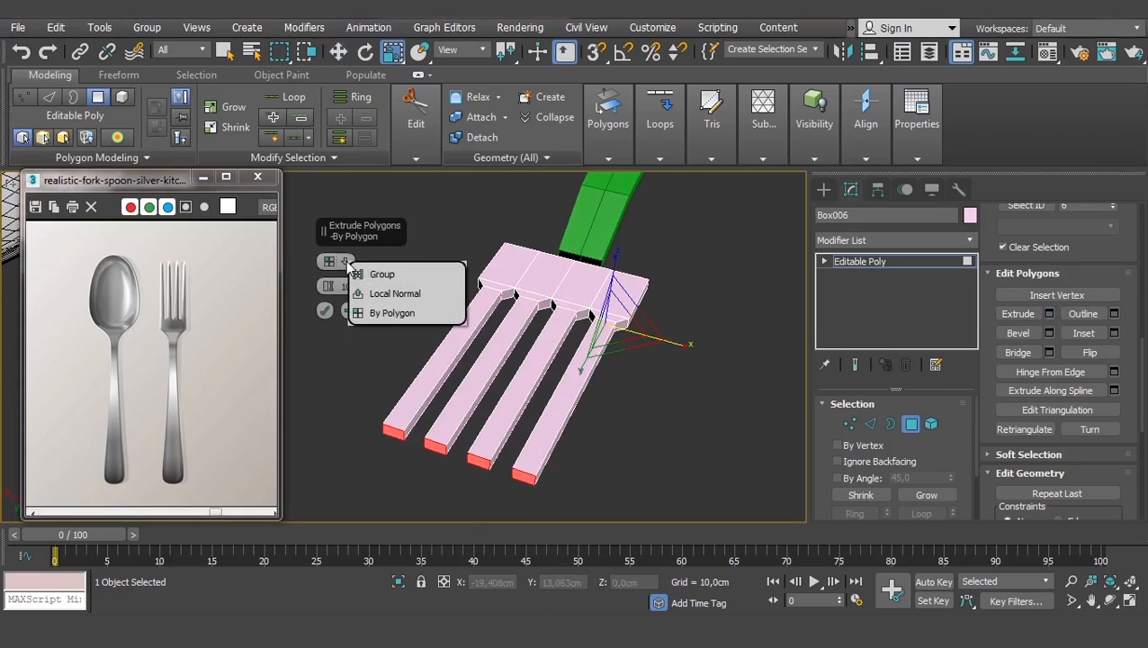
{"action": "left_click", "coordinate": [381, 275]}
{"action": "middle_click_drag", "start_coordinate": [507, 355], "coordinate": [357, 286], "text": "alt"}
{"action": "left_click_drag", "start_coordinate": [336, 293], "coordinate": [336, 269]}
{"action": "left_click", "coordinate": [322, 308]}
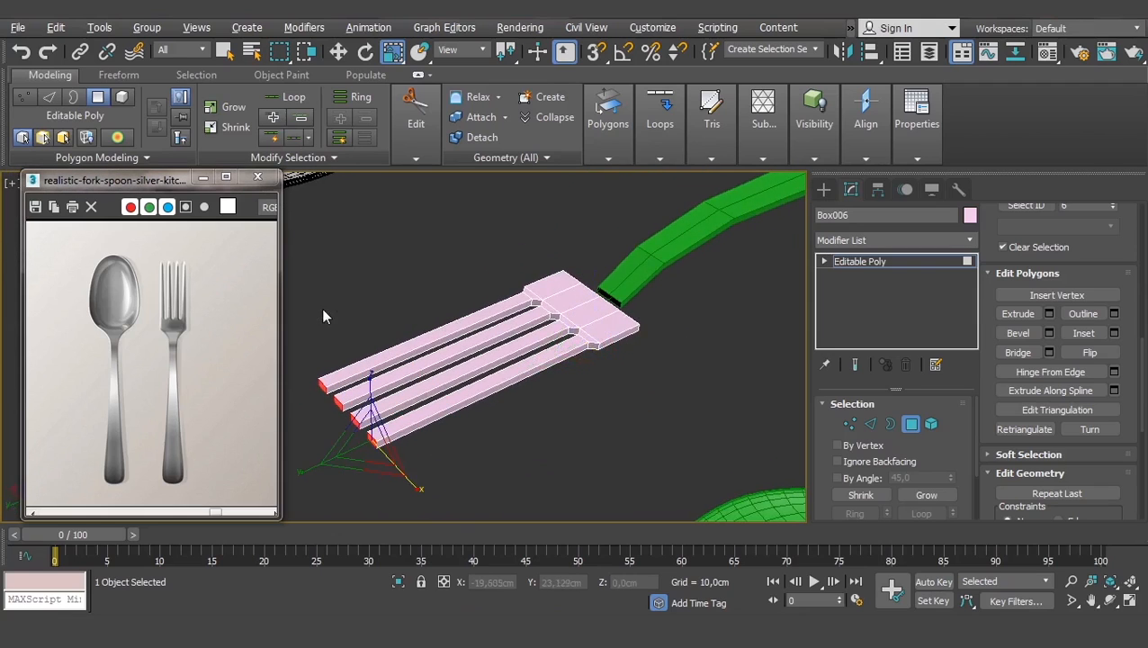
- Inspect the new long tines from the top view alongside the spoon
{"action": "middle_click_drag", "start_coordinate": [373, 352], "coordinate": [500, 344]}
{"action": "scroll", "coordinate": [494, 338], "scroll_direction": "up", "scroll_amount": 3}
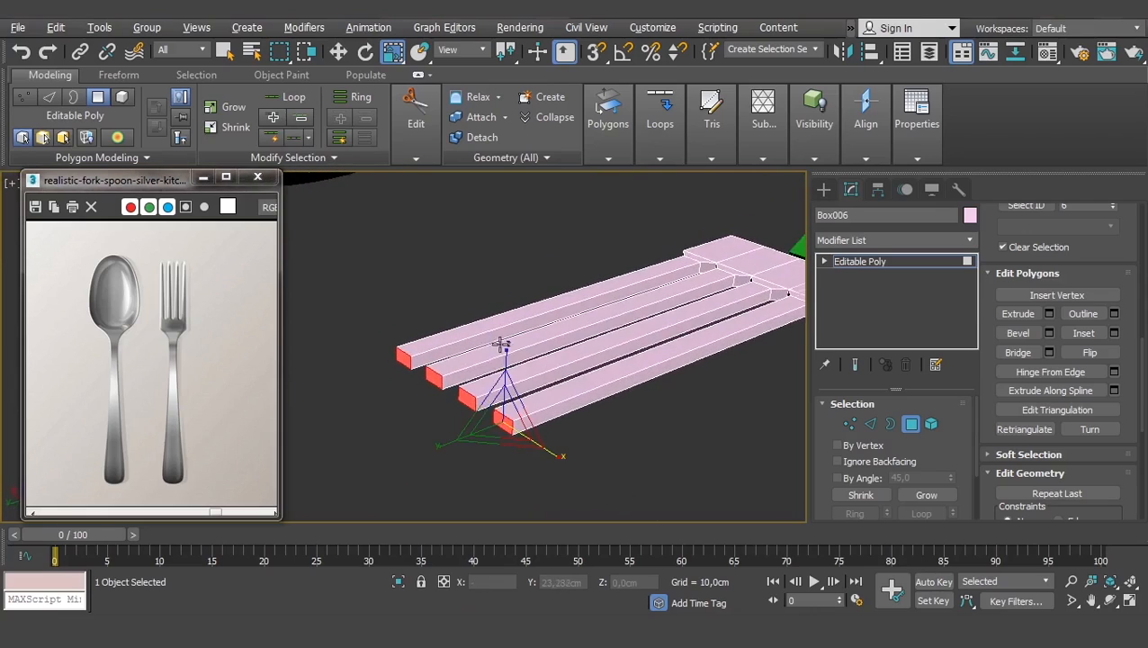
{"action": "scroll", "coordinate": [500, 344], "scroll_direction": "up", "scroll_amount": 2}
{"action": "scroll", "coordinate": [500, 344], "scroll_direction": "down", "scroll_amount": 4}
{"action": "middle_click_drag", "start_coordinate": [646, 336], "coordinate": [516, 463], "text": "alt"}
{"action": "key", "text": "t"}
{"action": "scroll", "coordinate": [514, 387], "scroll_direction": "down", "scroll_amount": 1}
{"action": "scroll", "coordinate": [519, 422], "scroll_direction": "down", "scroll_amount": 2}
{"action": "middle_click_drag", "start_coordinate": [518, 357], "coordinate": [529, 370]}
{"action": "scroll", "coordinate": [530, 370], "scroll_direction": "up", "scroll_amount": 1}
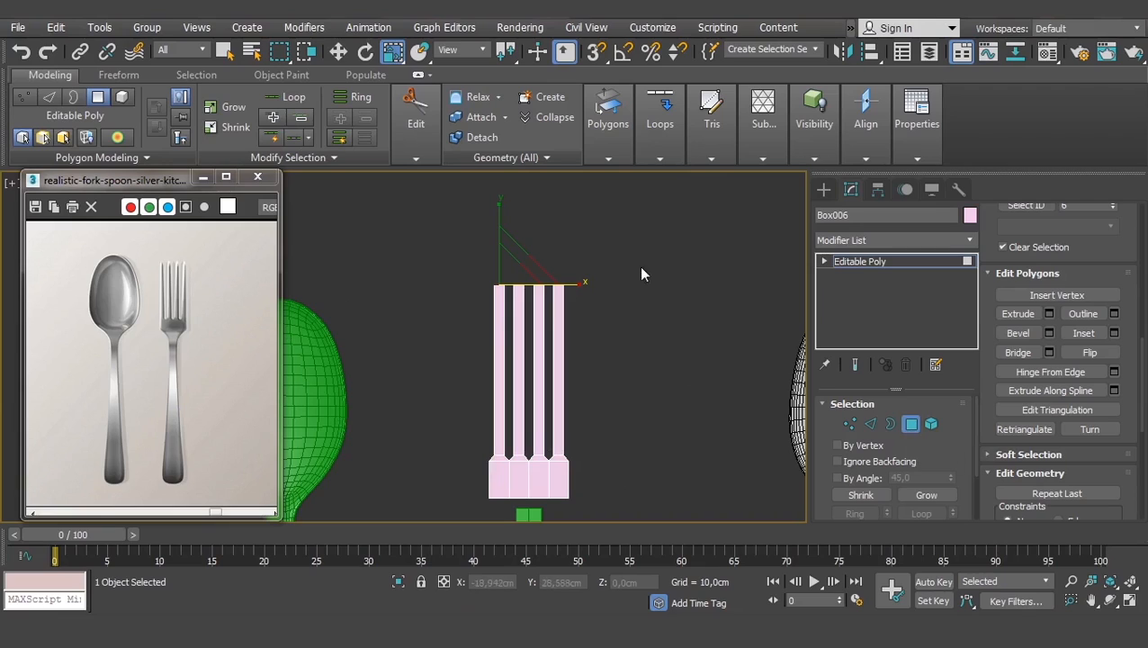
- Delete the two right-hand tines and the leftover thin remnant
{"action": "left_click", "coordinate": [675, 236]}
{"action": "left_click_drag", "start_coordinate": [543, 511], "coordinate": [532, 519]}
{"action": "key", "text": "Delete"}
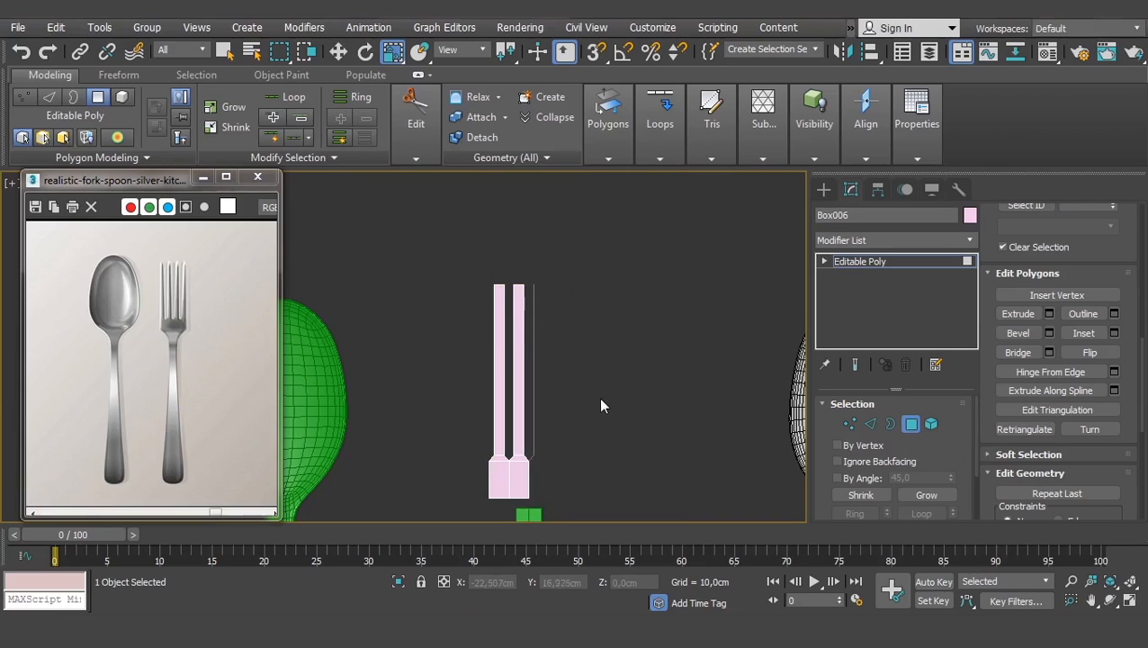
{"action": "left_click_drag", "start_coordinate": [601, 243], "coordinate": [530, 470]}
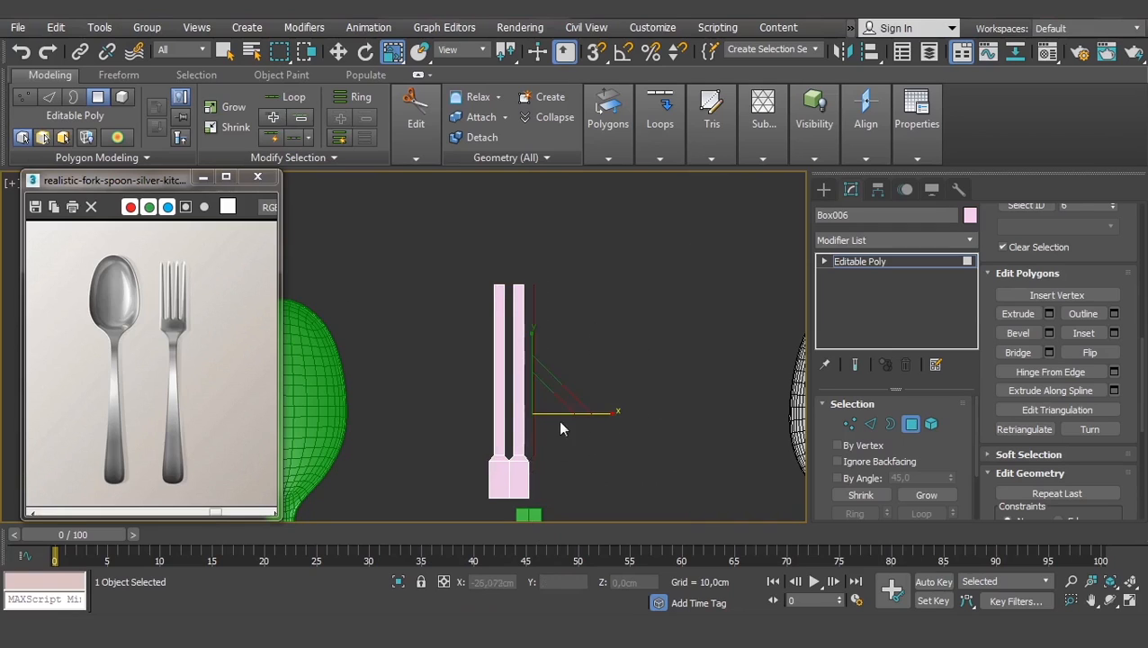
{"action": "scroll", "coordinate": [542, 380], "scroll_direction": "up", "scroll_amount": 2}
{"action": "key", "text": "Delete"}
{"action": "middle_click_drag", "start_coordinate": [523, 238], "coordinate": [614, 199]}
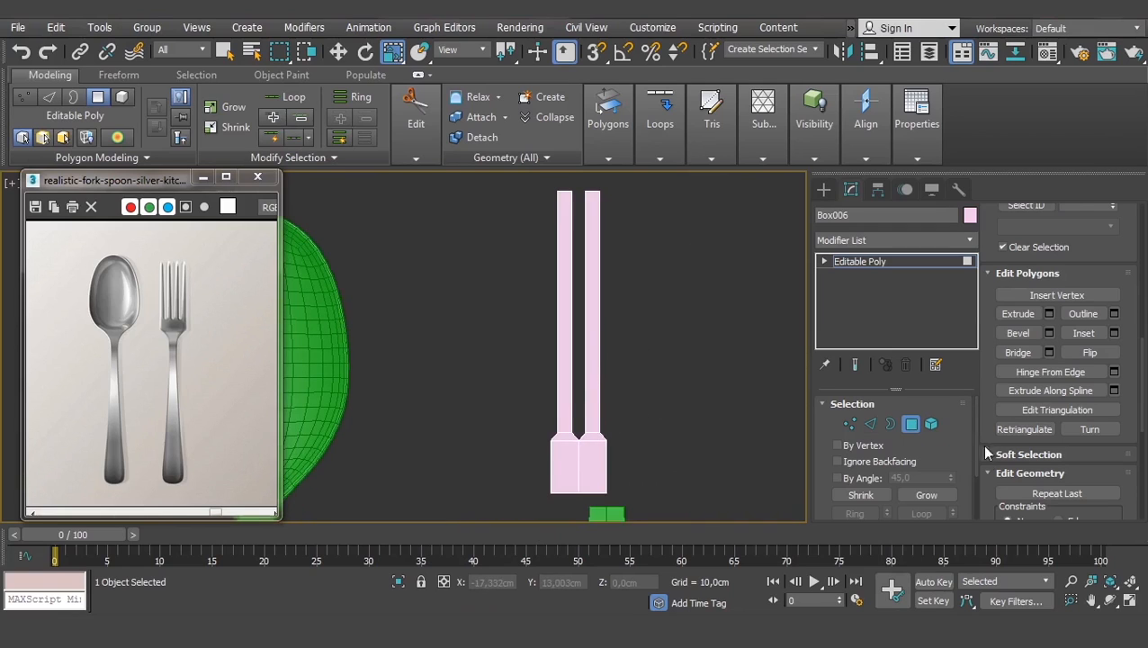
- In Vertex mode, shift the left tine's vertices to the left along X
{"action": "left_click", "coordinate": [847, 423]}
{"action": "middle_click_drag", "start_coordinate": [552, 304], "coordinate": [540, 337]}
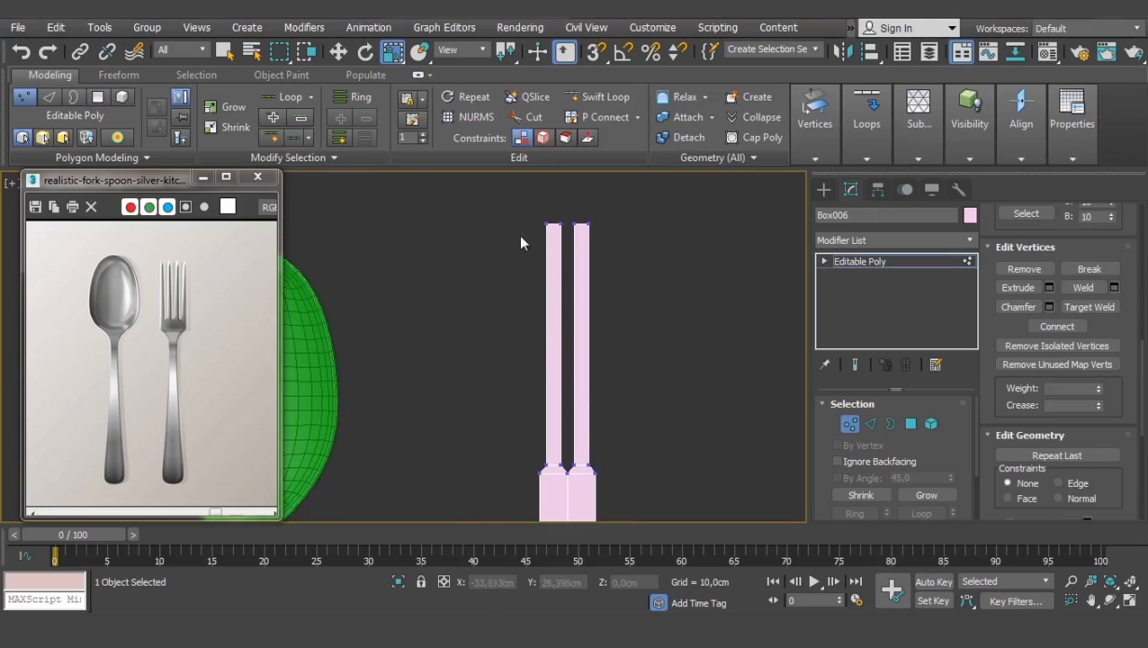
{"action": "left_click_drag", "start_coordinate": [558, 322], "coordinate": [557, 472]}
{"action": "scroll", "coordinate": [589, 436], "scroll_direction": "up", "scroll_amount": 2}
{"action": "key", "text": "w"}
{"action": "left_click_drag", "start_coordinate": [606, 306], "coordinate": [588, 303]}
{"action": "scroll", "coordinate": [539, 292], "scroll_direction": "down", "scroll_amount": 6}
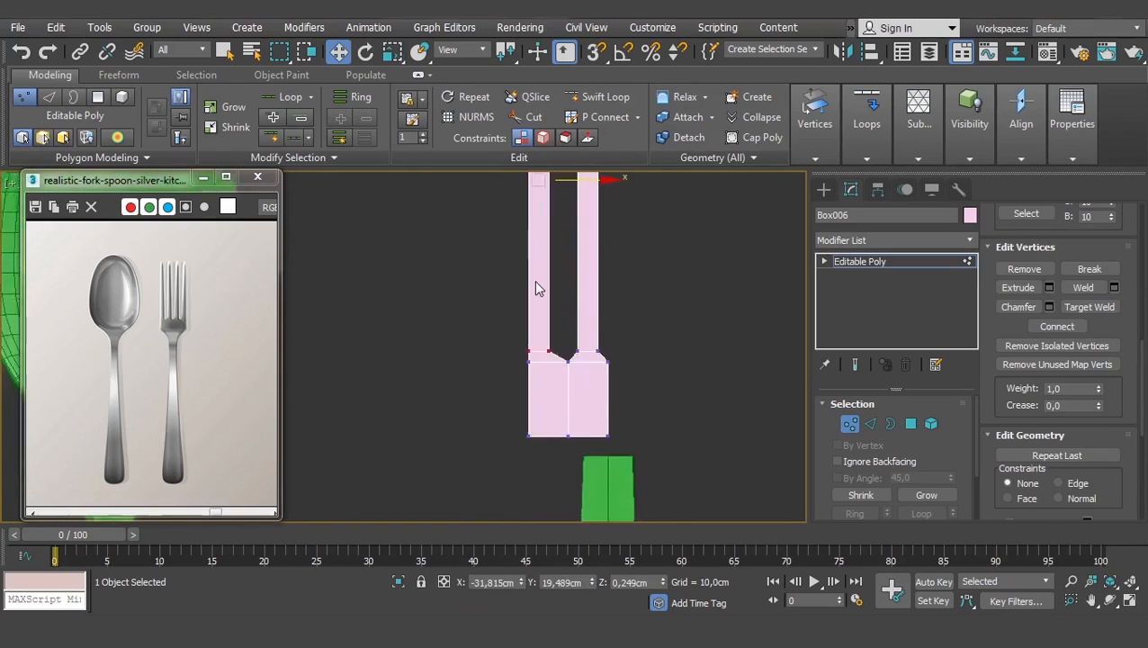
{"action": "scroll", "coordinate": [509, 270], "scroll_direction": "up", "scroll_amount": 2}
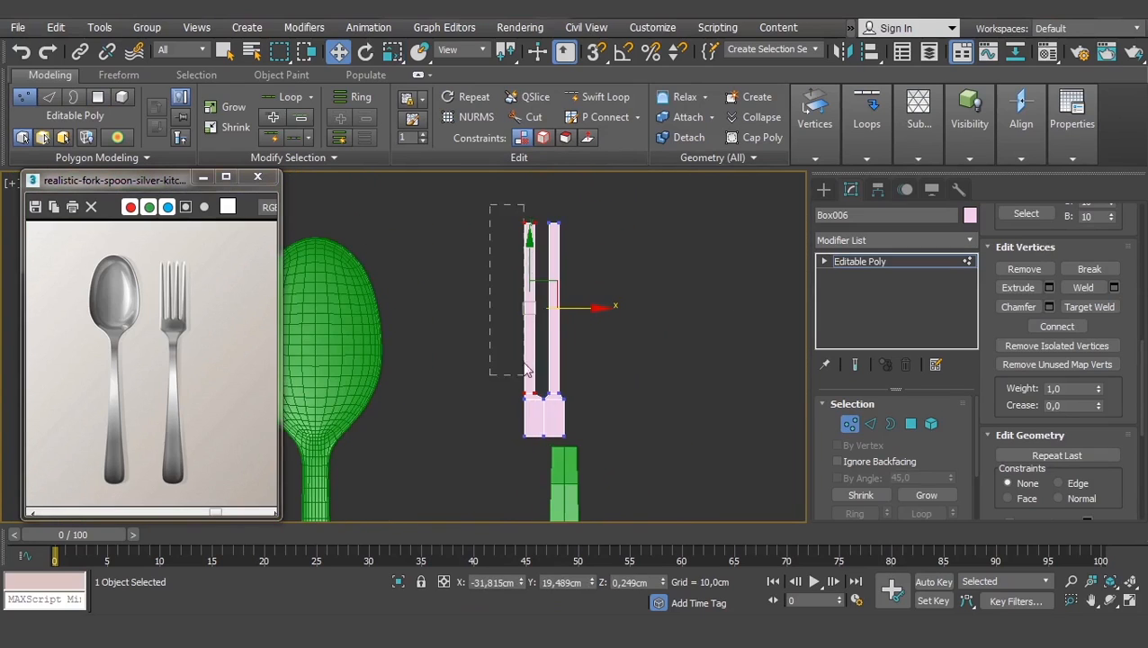
{"action": "scroll", "coordinate": [554, 369], "scroll_direction": "up", "scroll_amount": 5}
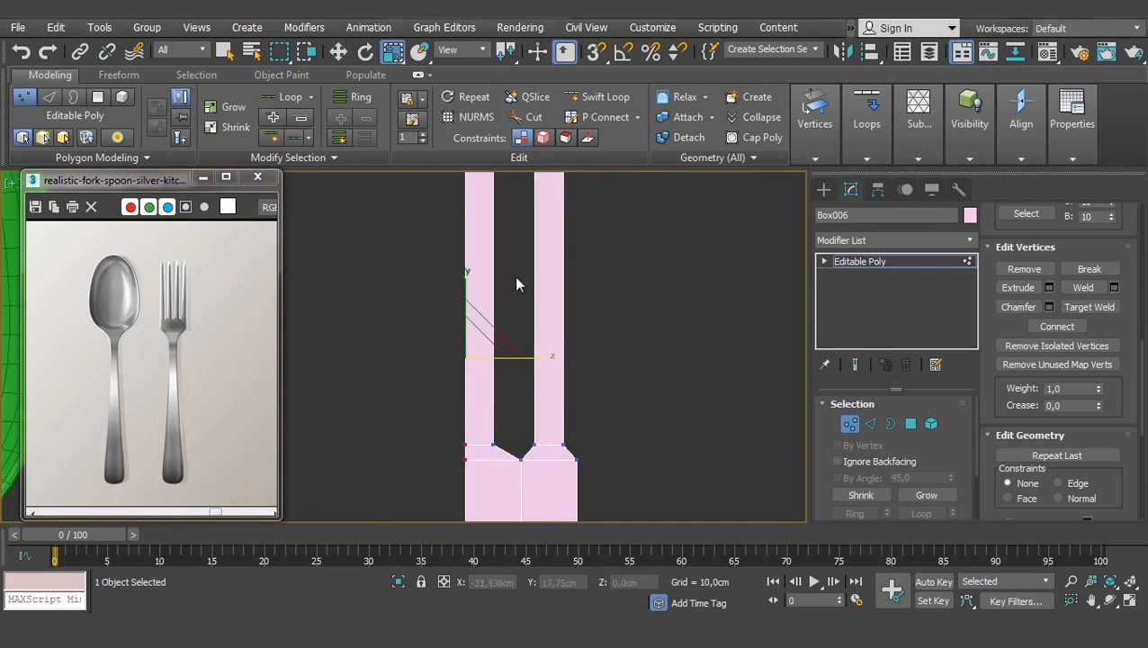
{"action": "scroll", "coordinate": [598, 346], "scroll_direction": "down", "scroll_amount": 4}
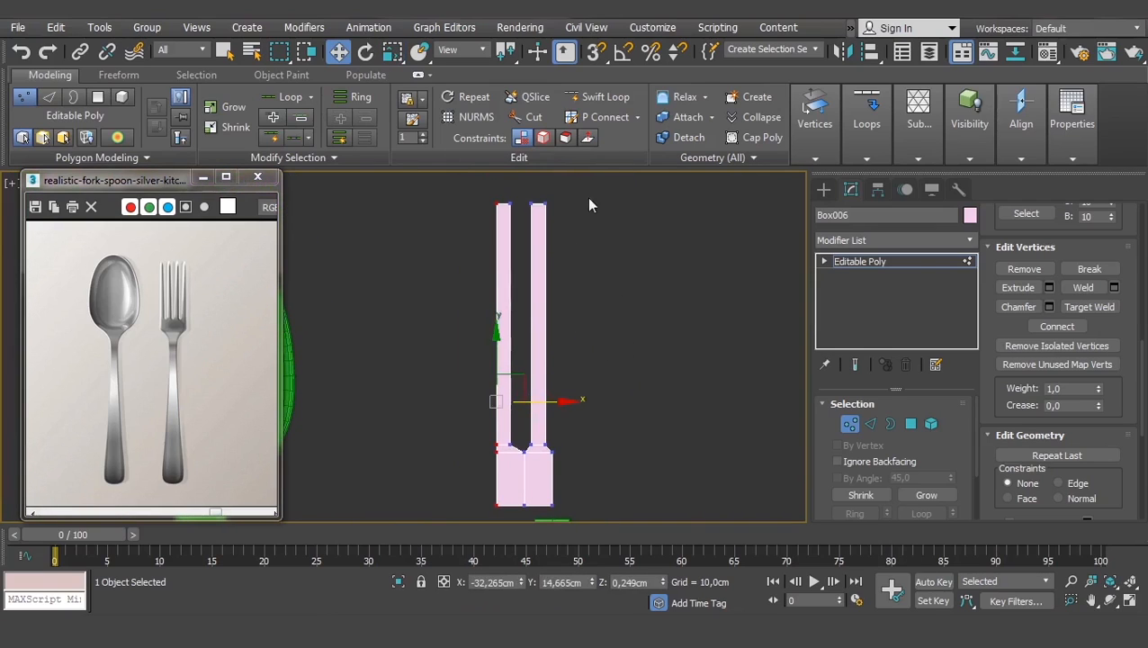
- Nudge the right tine's vertices slightly left, then return to Editable Poly
{"action": "middle_click_drag", "start_coordinate": [566, 274], "coordinate": [573, 265]}
{"action": "left_click_drag", "start_coordinate": [577, 218], "coordinate": [526, 451]}
{"action": "scroll", "coordinate": [531, 432], "scroll_direction": "up", "scroll_amount": 3}
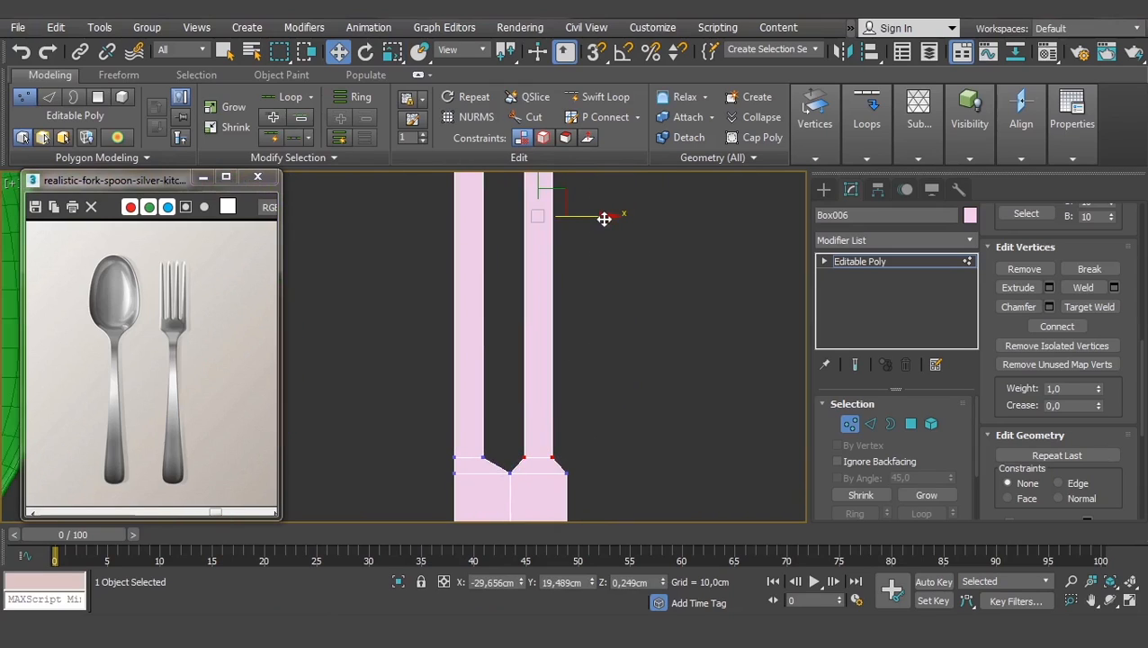
{"action": "left_click_drag", "start_coordinate": [604, 218], "coordinate": [599, 219]}
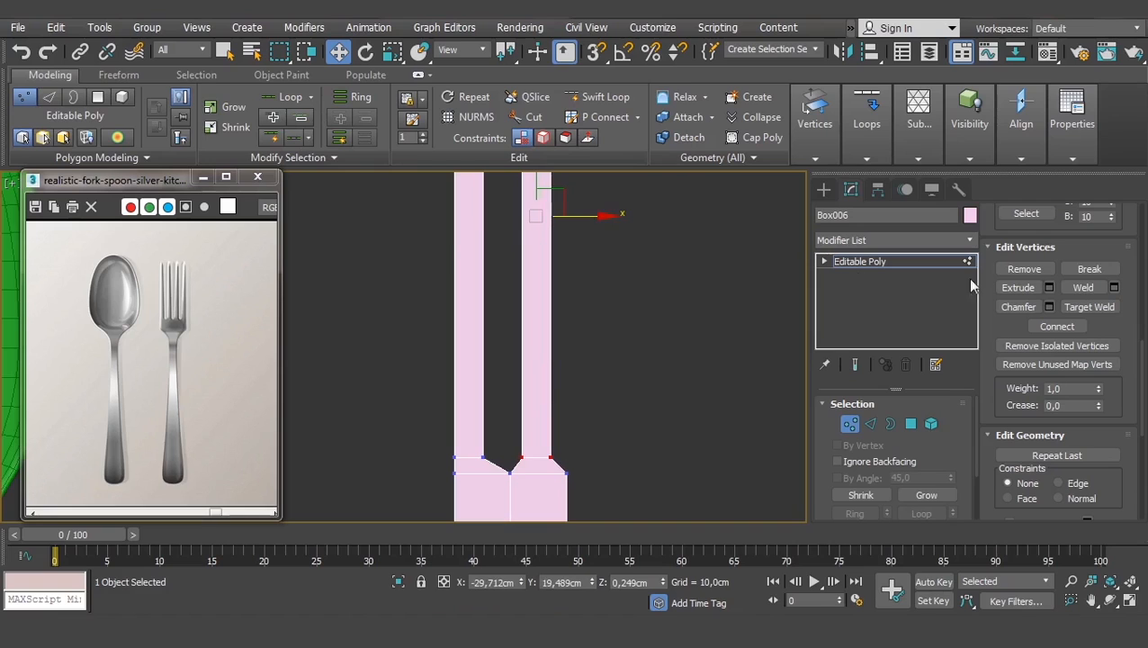
{"action": "left_click", "coordinate": [878, 263]}
{"action": "left_click", "coordinate": [729, 354]}
{"action": "scroll", "coordinate": [624, 374], "scroll_direction": "down", "scroll_amount": 3}
- Add a Symmetry modifier to Box006
{"action": "middle_click_drag", "start_coordinate": [604, 411], "coordinate": [548, 420]}
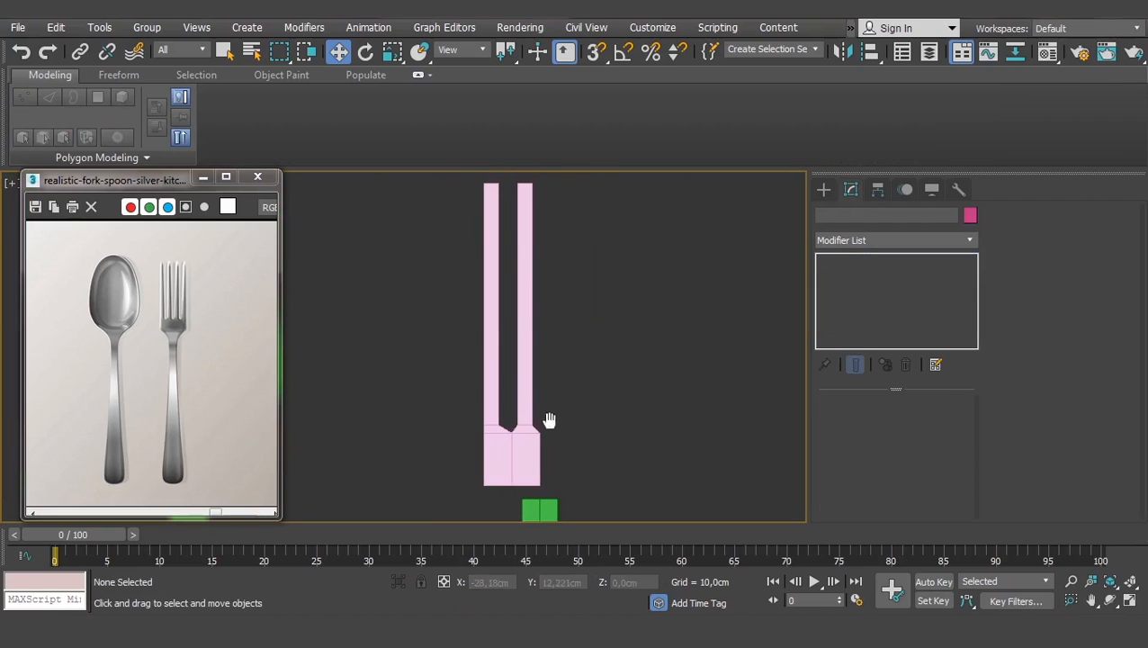
{"action": "left_click", "coordinate": [509, 436]}
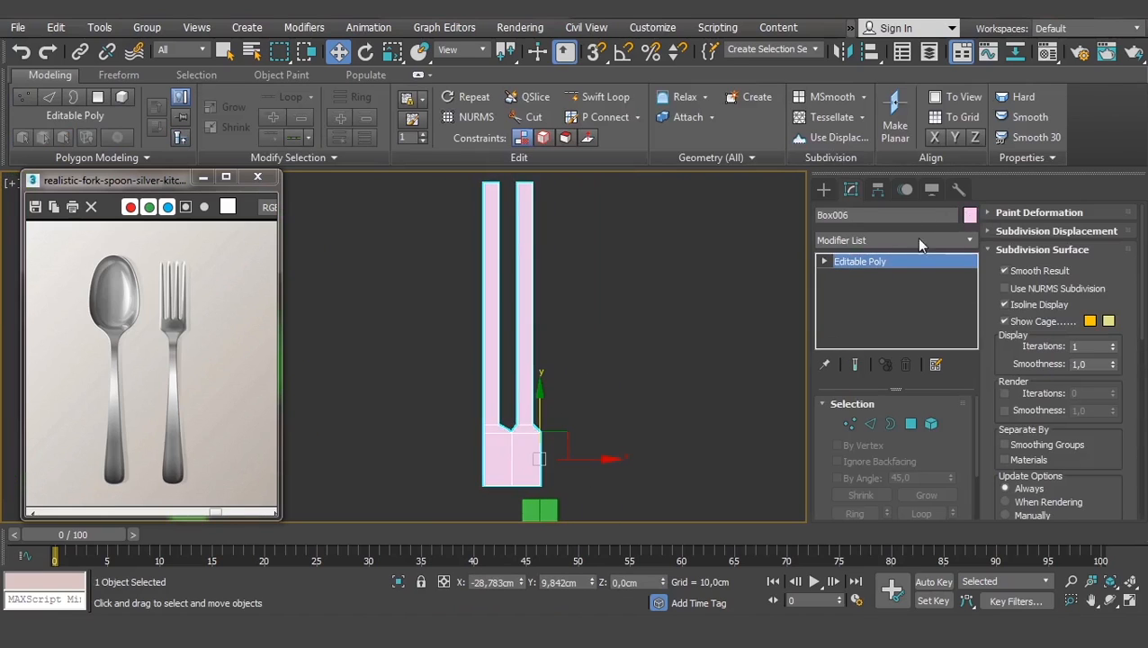
{"action": "left_click", "coordinate": [929, 240]}
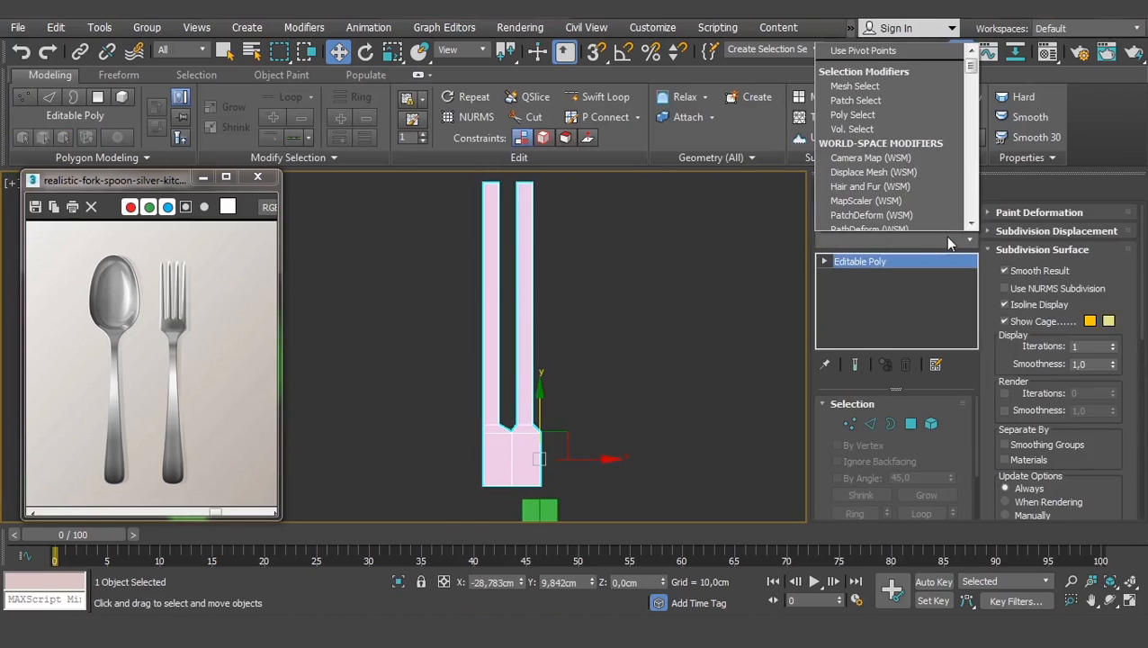
{"action": "type", "text": "sym"}
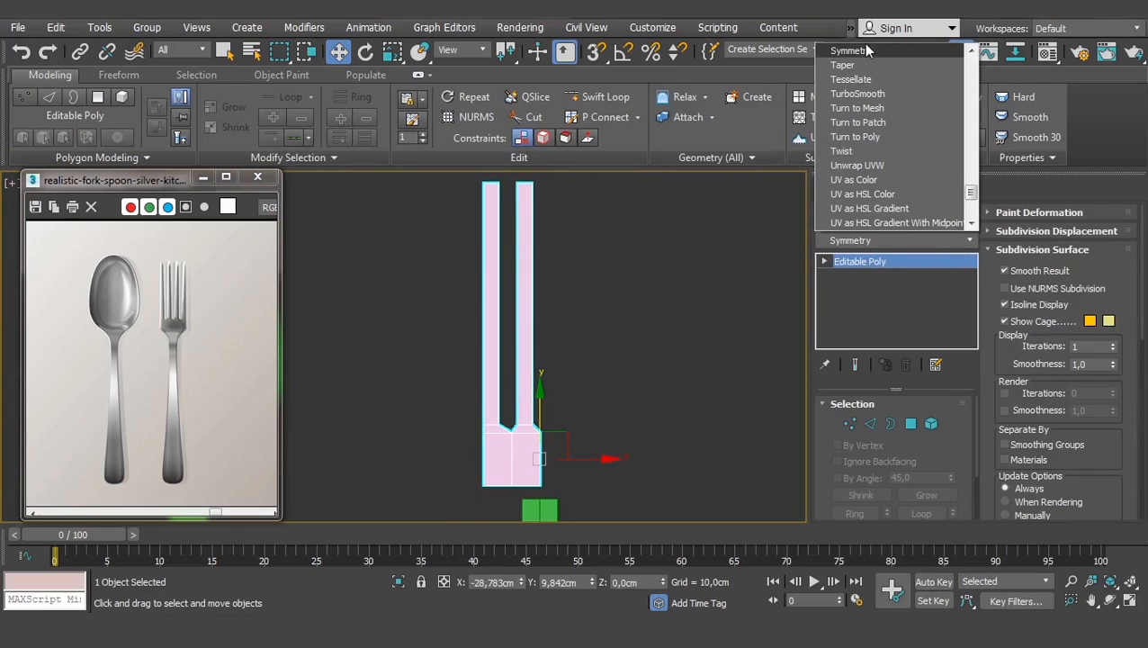
{"action": "left_click", "coordinate": [865, 50]}
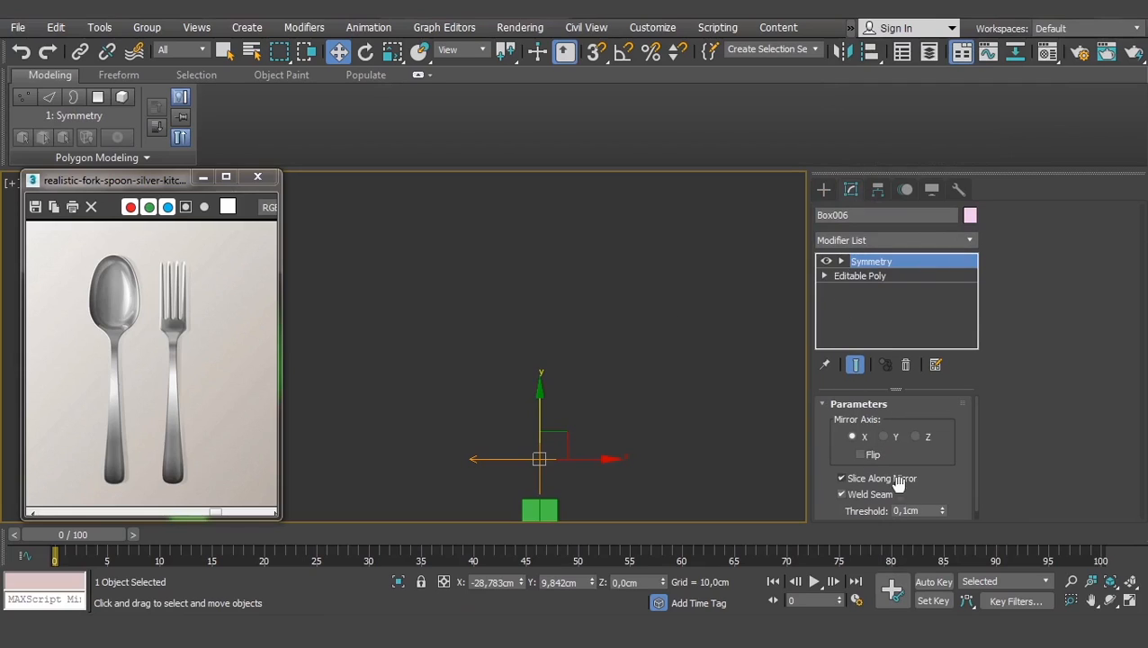
- Set the Symmetry to mirror across X with Flip on, showing four tines
{"action": "left_click", "coordinate": [860, 454]}
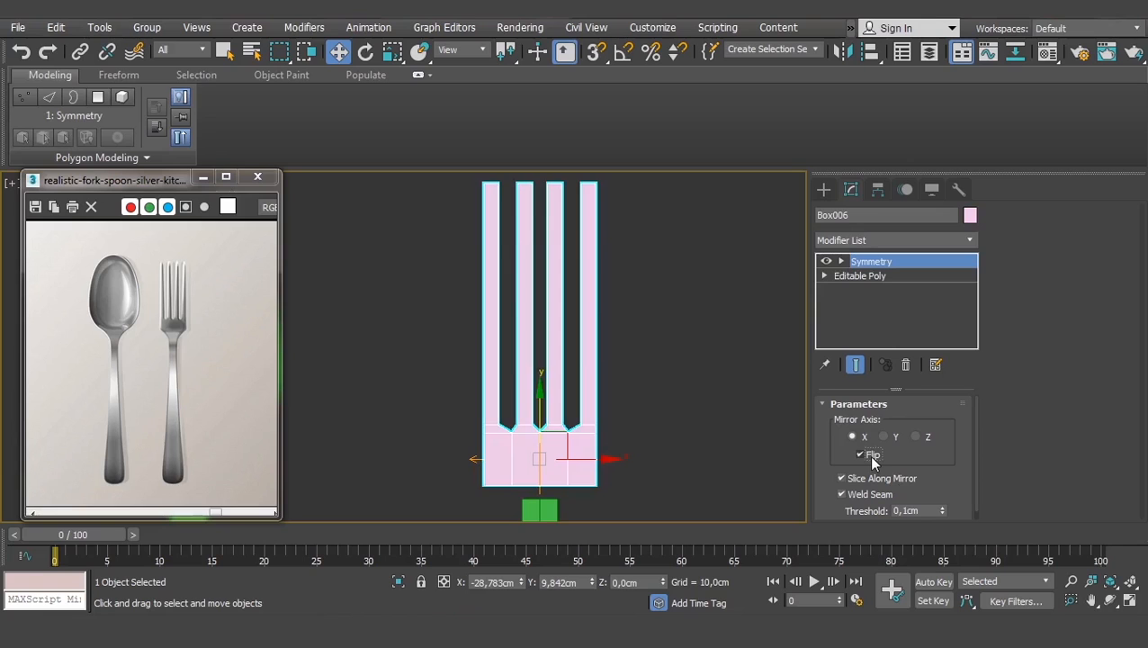
{"action": "left_click", "coordinate": [860, 455]}
{"action": "left_click", "coordinate": [860, 454]}
{"action": "middle_click_drag", "start_coordinate": [590, 439], "coordinate": [540, 434]}
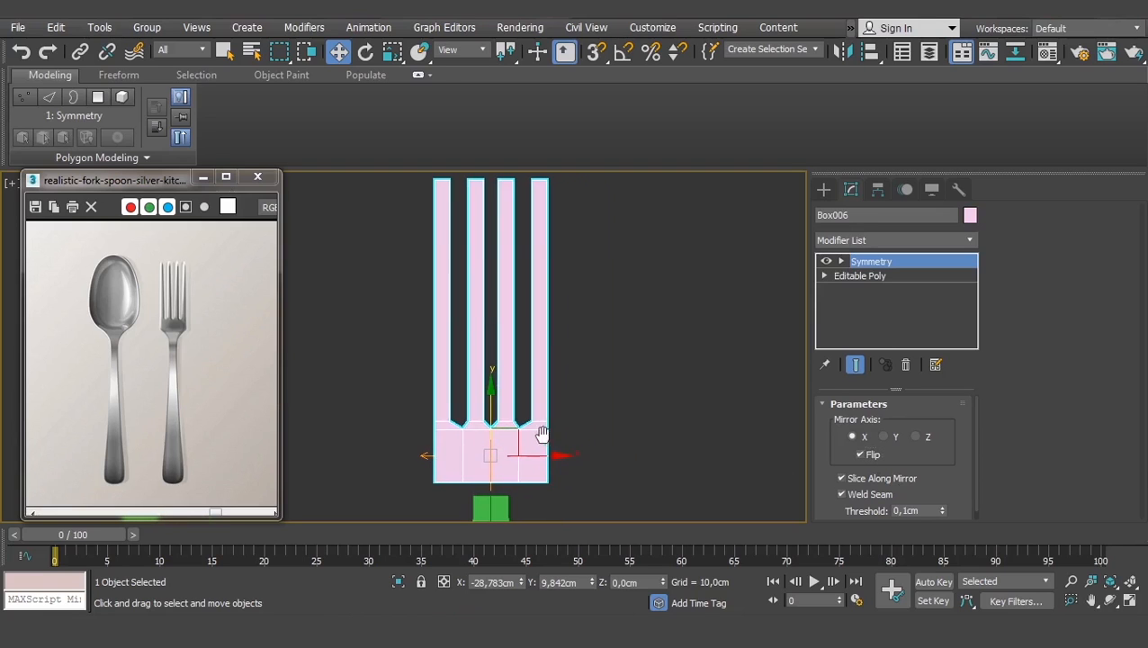
{"action": "middle_click_drag", "start_coordinate": [586, 486], "coordinate": [544, 392], "text": "alt"}
{"action": "scroll", "coordinate": [555, 376], "scroll_direction": "up", "scroll_amount": 3}
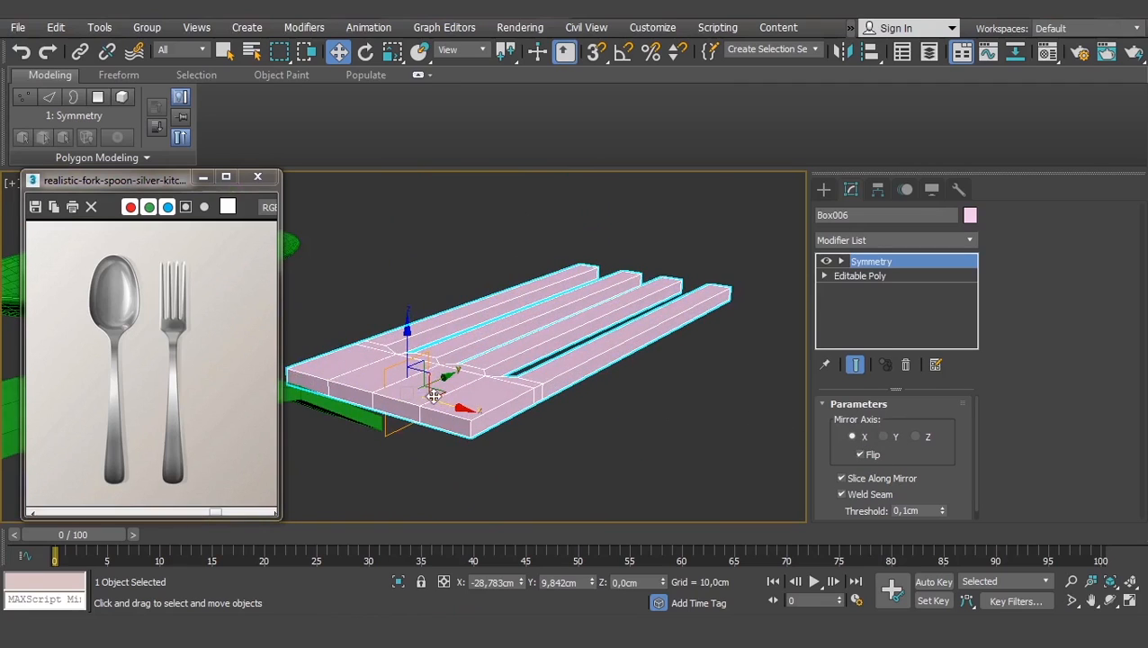
{"action": "left_click", "coordinate": [883, 437]}
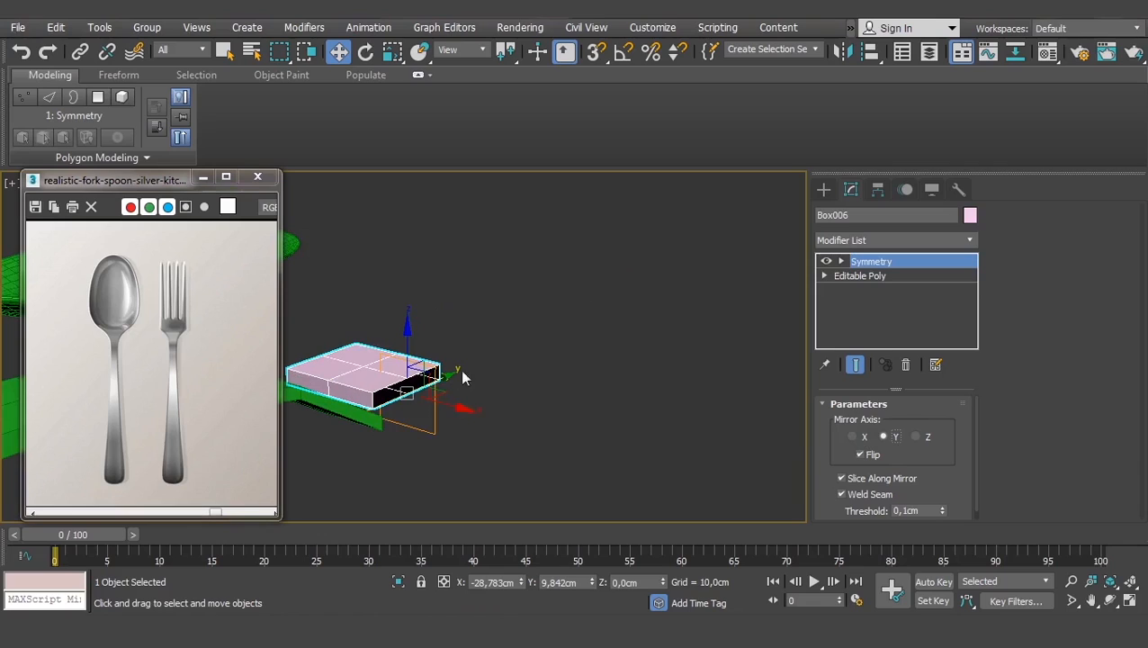
{"action": "left_click", "coordinate": [914, 436]}
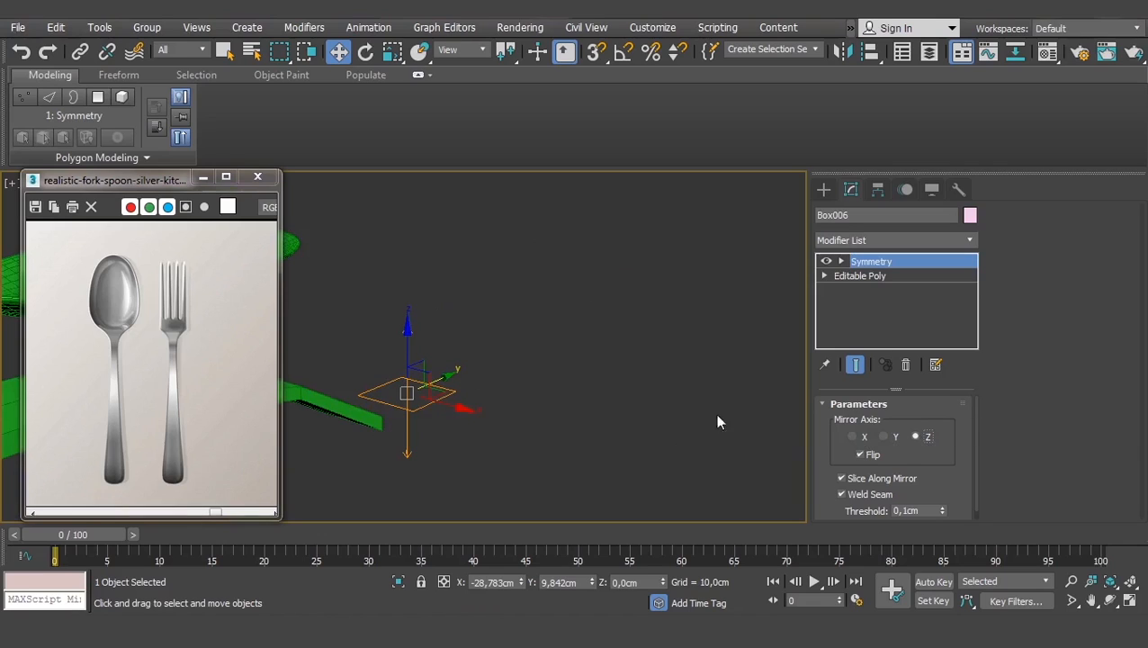
{"action": "left_click", "coordinate": [859, 455]}
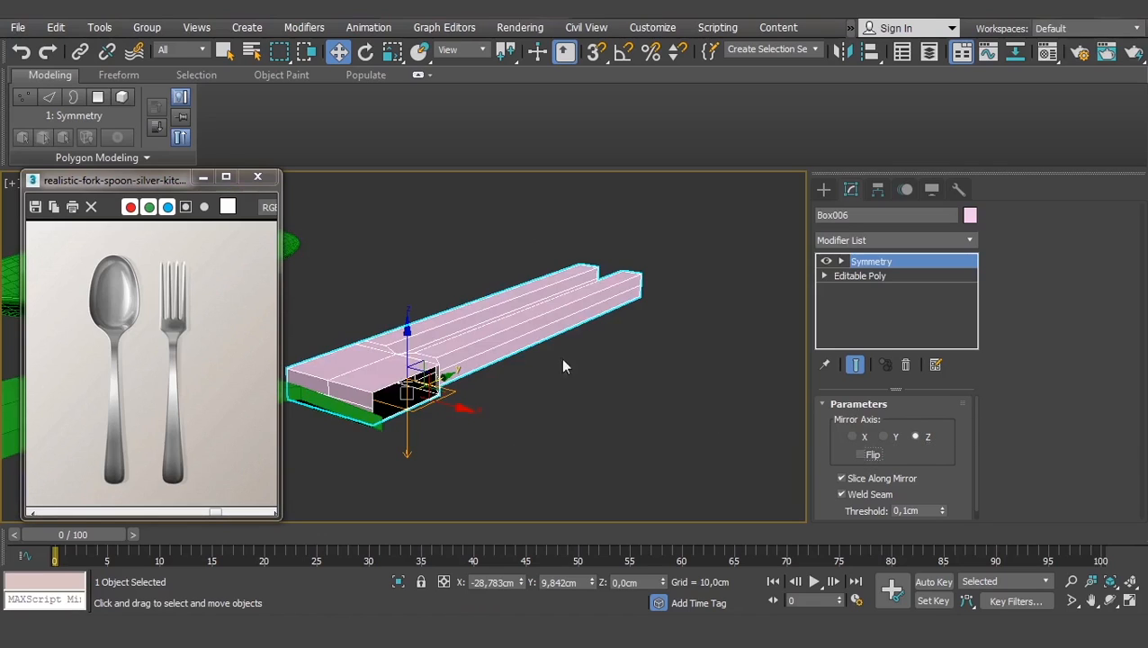
{"action": "left_click", "coordinate": [859, 454]}
{"action": "left_click", "coordinate": [853, 436]}
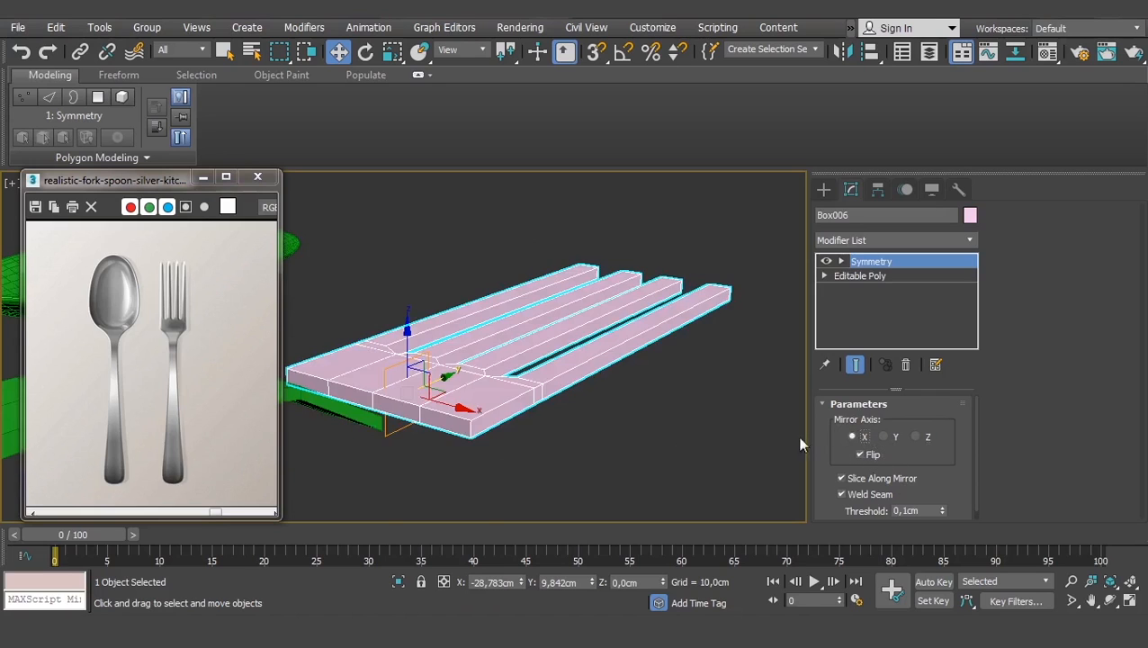
{"action": "middle_click_drag", "start_coordinate": [412, 389], "coordinate": [421, 392], "text": "alt"}
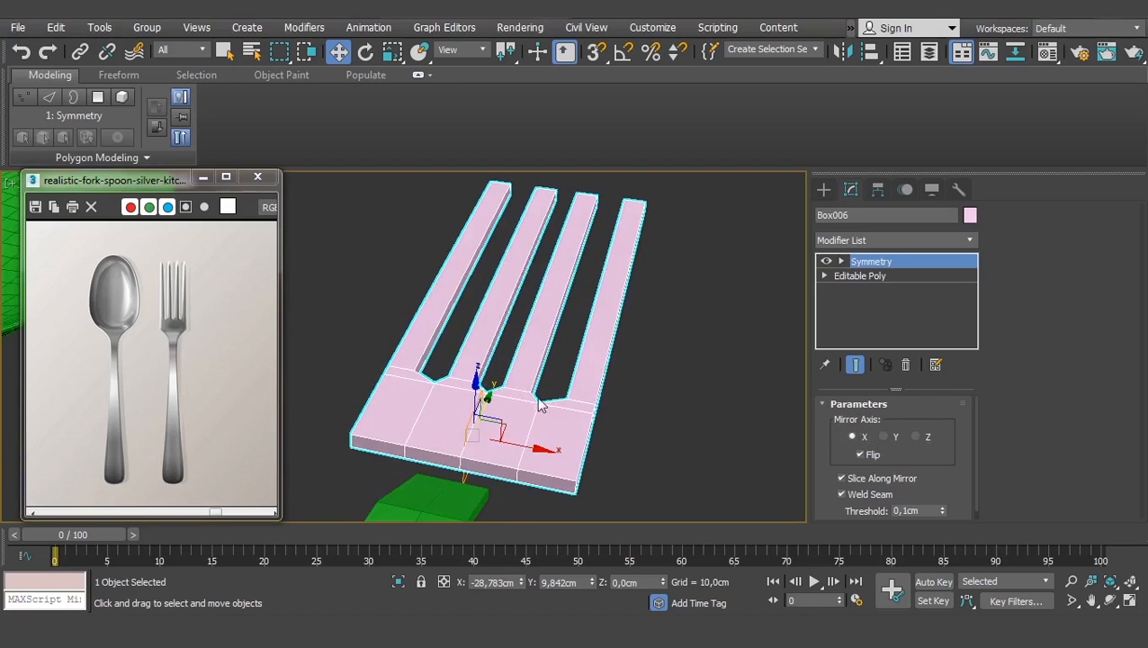
{"action": "middle_click_drag", "start_coordinate": [555, 412], "coordinate": [630, 378], "text": "alt"}
- Slide the Symmetry Mirror sub-object along X to space the tines evenly
{"action": "left_click", "coordinate": [841, 261]}
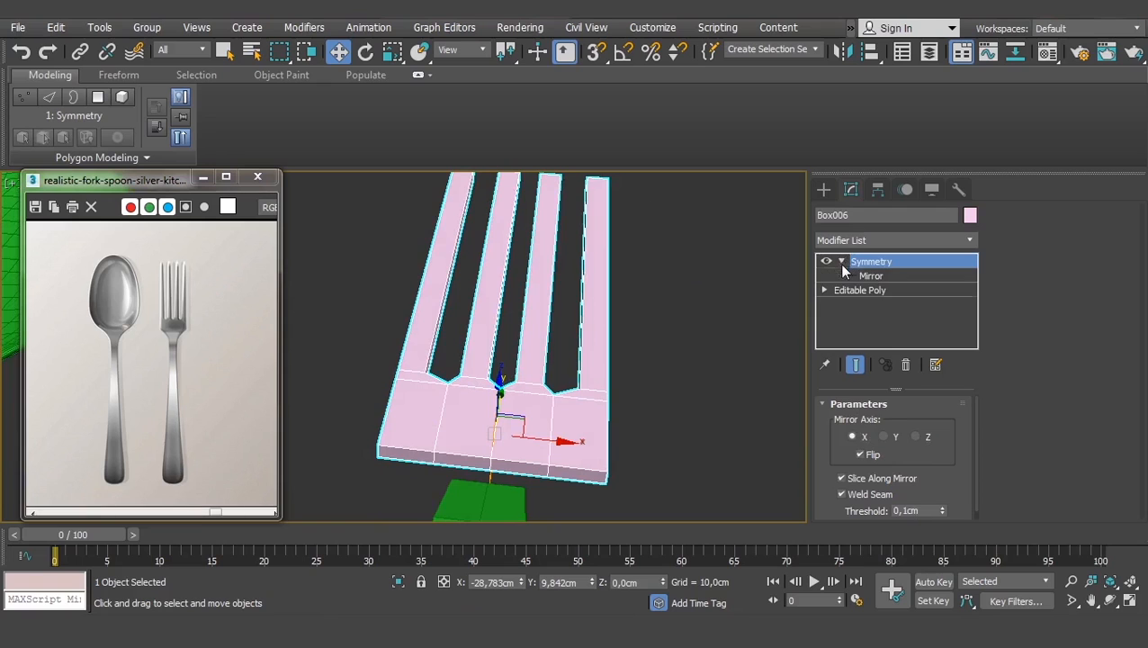
{"action": "left_click", "coordinate": [869, 276]}
{"action": "mouse_move", "coordinate": [562, 440]}
{"action": "left_mouse_down"}
{"action": "mouse_move", "coordinate": [658, 453]}
{"action": "mouse_move", "coordinate": [491, 431]}
{"action": "mouse_move", "coordinate": [617, 440]}
{"action": "mouse_move", "coordinate": [555, 454]}
{"action": "left_mouse_up"}
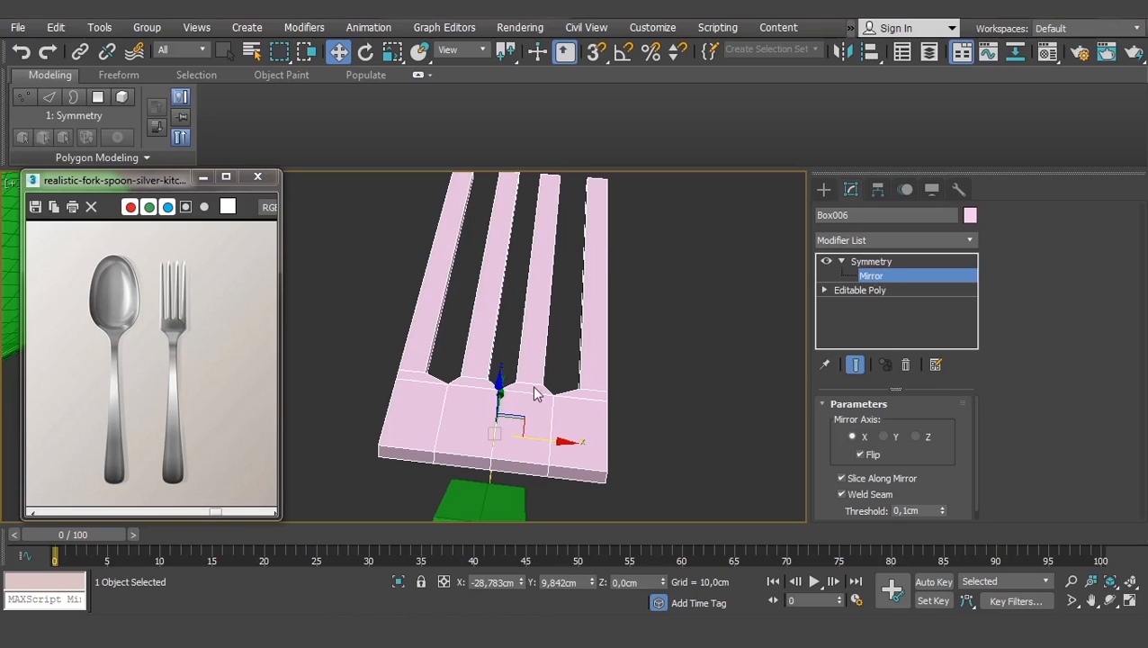
{"action": "middle_click_drag", "start_coordinate": [535, 367], "coordinate": [568, 398], "text": "alt"}
{"action": "scroll", "coordinate": [554, 378], "scroll_direction": "down", "scroll_amount": 4}
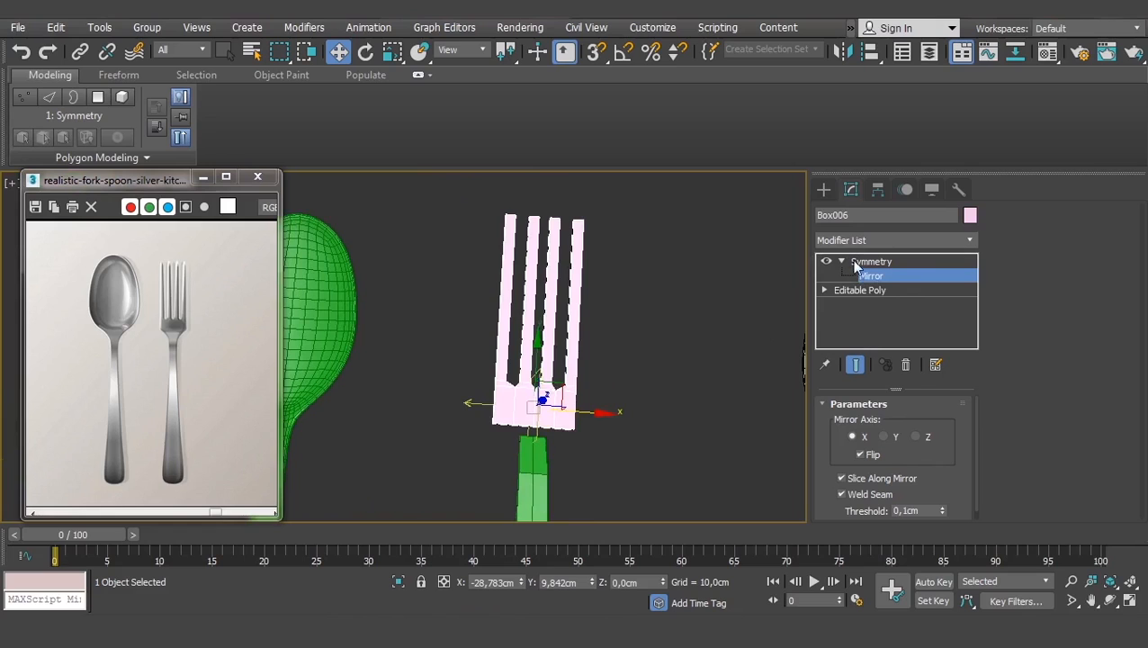
- Enable Show End Result on the Editable Poly and enter Vertex mode
{"action": "left_click", "coordinate": [845, 288]}
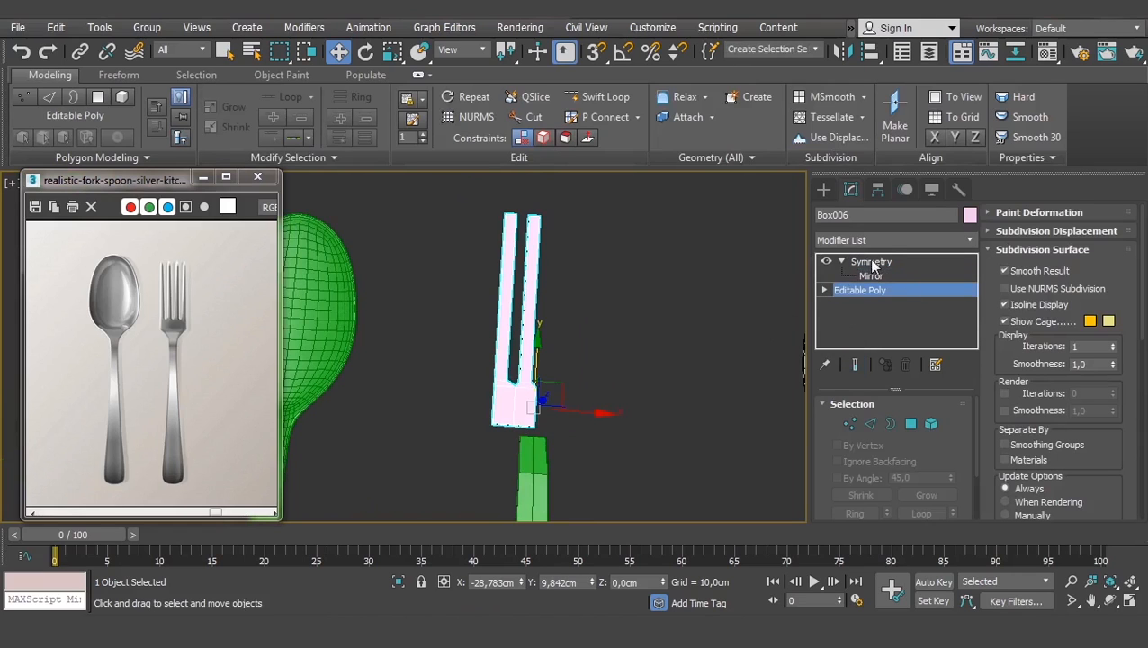
{"action": "scroll", "coordinate": [539, 324], "scroll_direction": "up", "scroll_amount": 3}
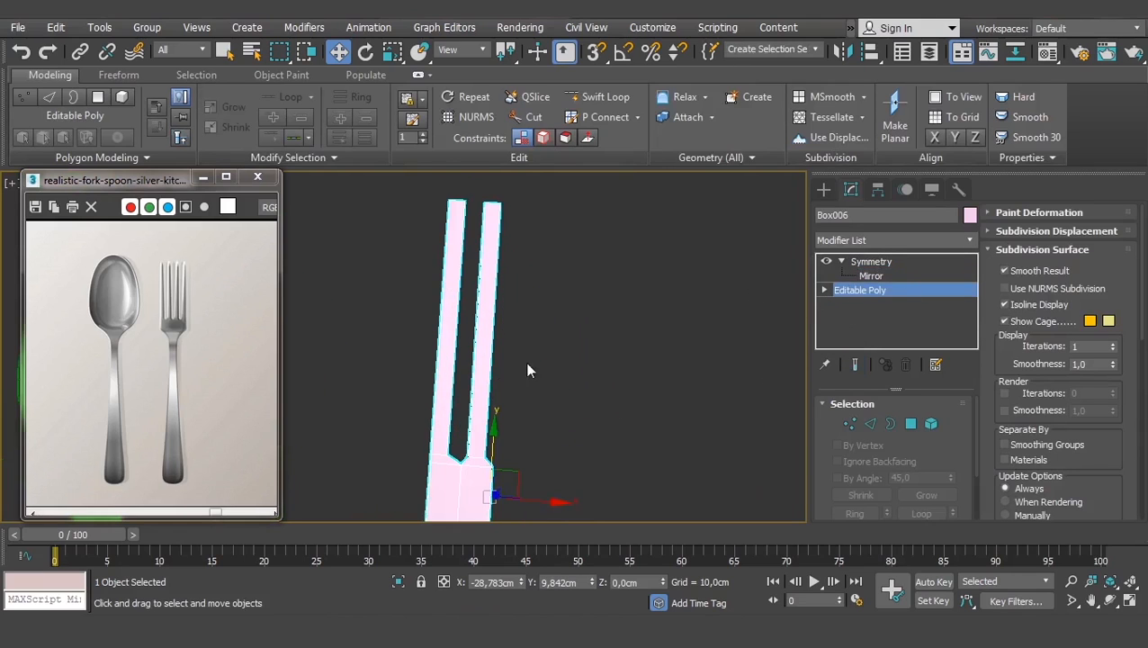
{"action": "left_click", "coordinate": [854, 364]}
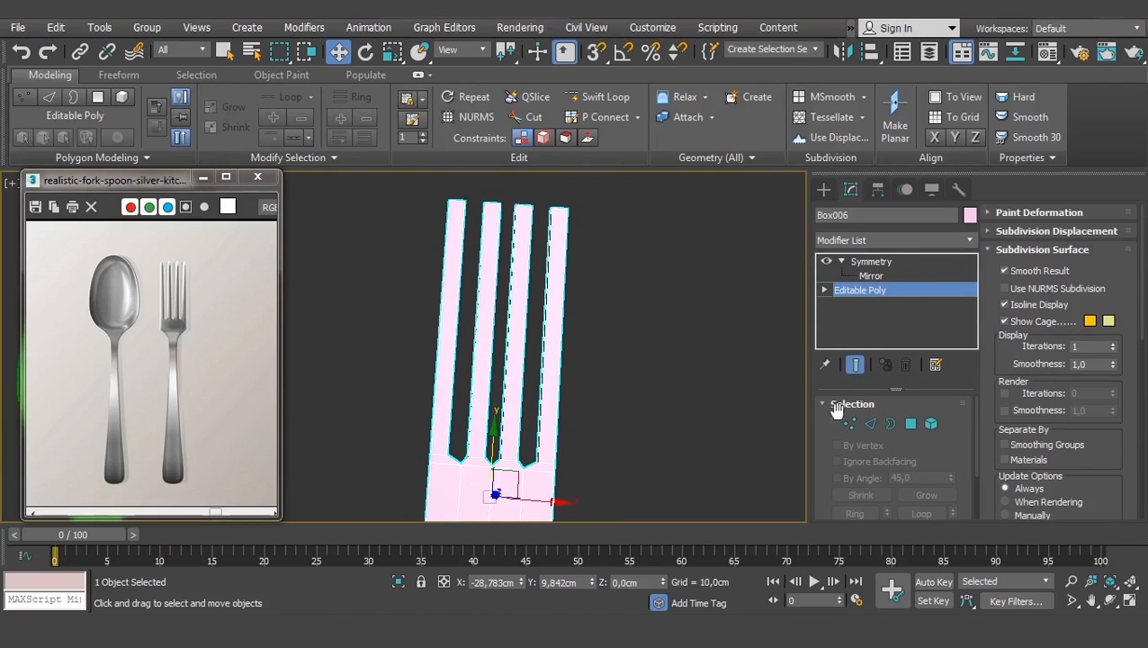
{"action": "left_click", "coordinate": [845, 422]}
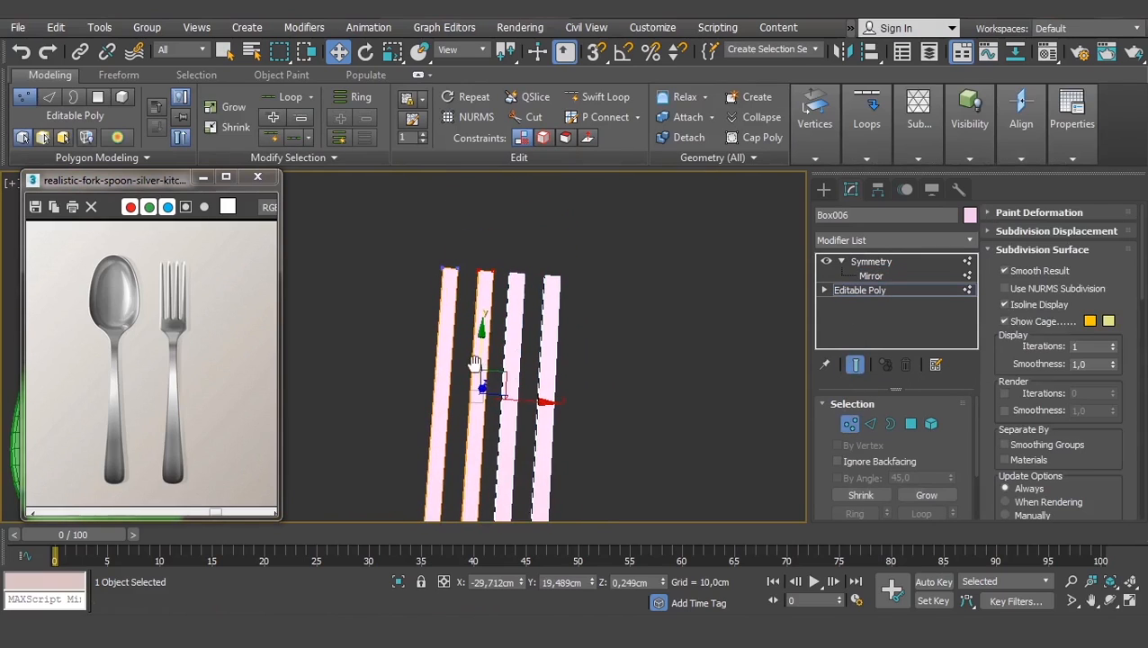
{"action": "left_click_drag", "start_coordinate": [461, 256], "coordinate": [416, 296]}
{"action": "left_click_drag", "start_coordinate": [504, 280], "coordinate": [435, 280]}
{"action": "key", "text": "ctrl+z"}
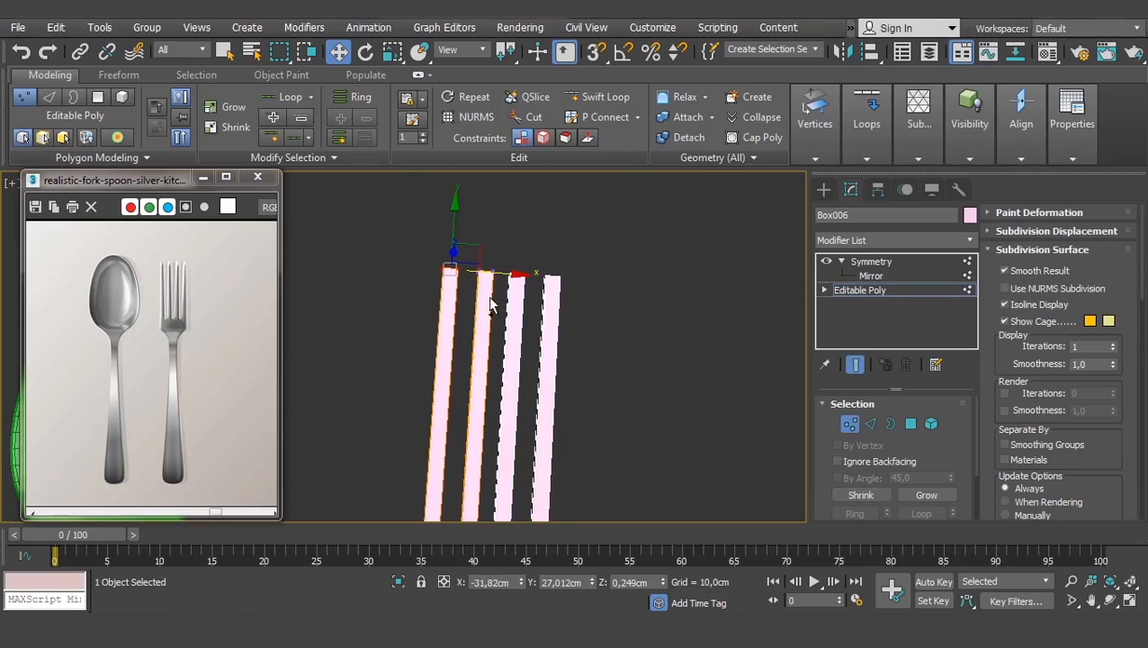
- Raise the fork's bottom row of vertices slightly
{"action": "scroll", "coordinate": [481, 300], "scroll_direction": "down", "scroll_amount": 2}
{"action": "middle_click_drag", "start_coordinate": [479, 301], "coordinate": [482, 218]}
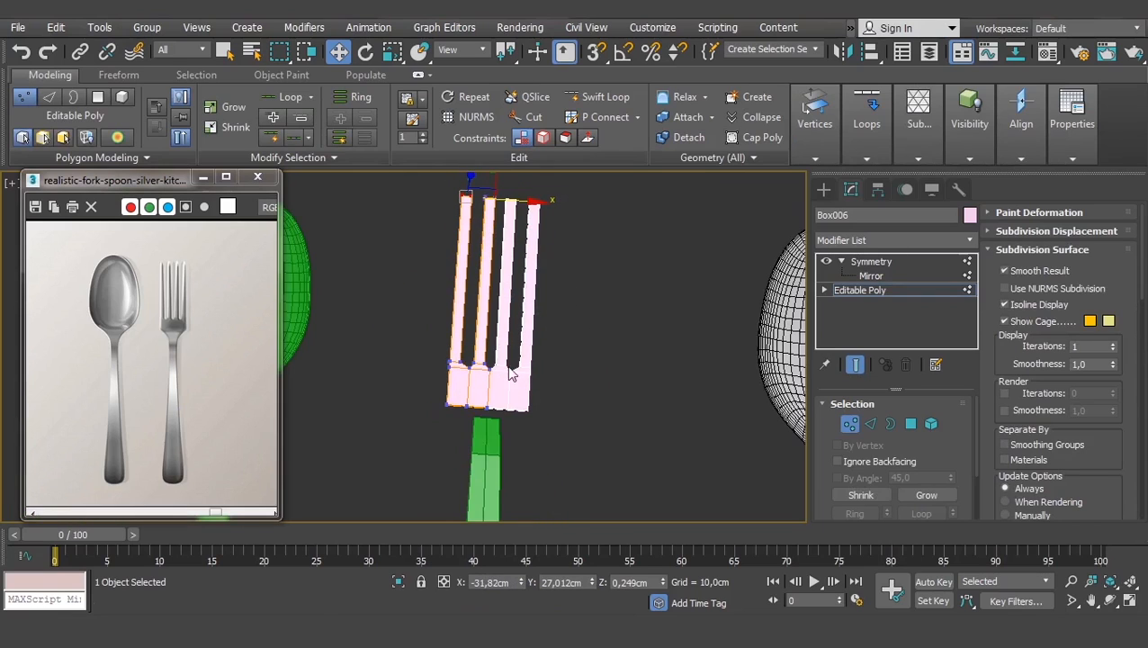
{"action": "middle_click_drag", "start_coordinate": [512, 370], "coordinate": [515, 384]}
{"action": "left_click_drag", "start_coordinate": [513, 409], "coordinate": [421, 446]}
{"action": "scroll", "coordinate": [465, 434], "scroll_direction": "up", "scroll_amount": 2}
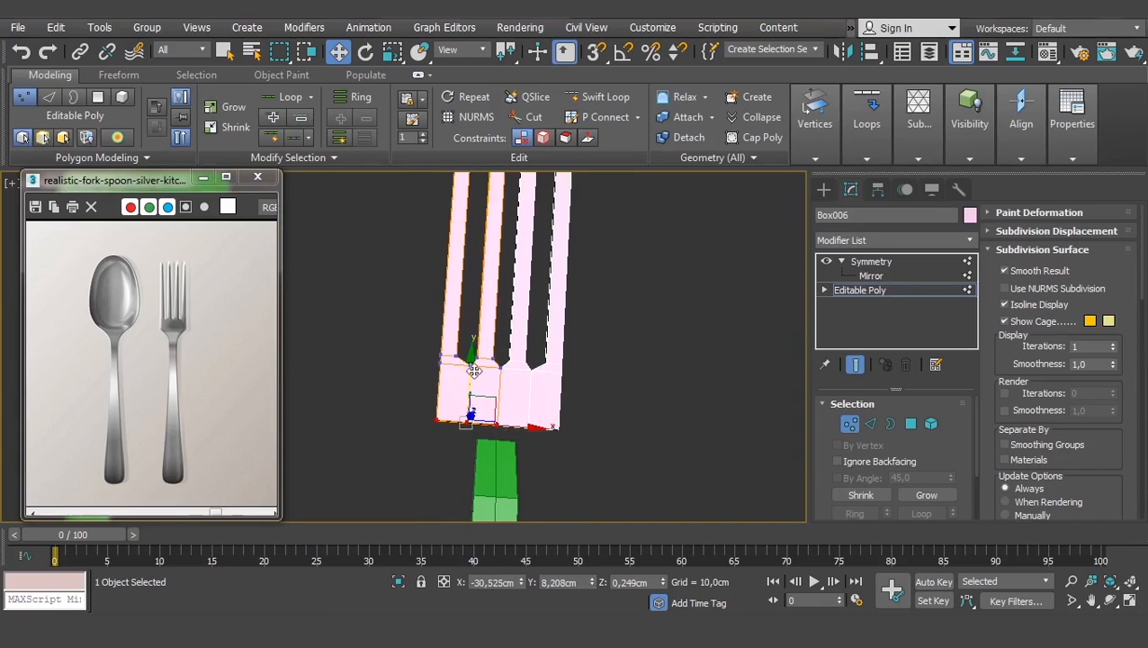
{"action": "left_click_drag", "start_coordinate": [473, 369], "coordinate": [473, 361]}
- Lower the tine tip vertices, then switch to Polygon mode
{"action": "middle_click_drag", "start_coordinate": [522, 257], "coordinate": [503, 389]}
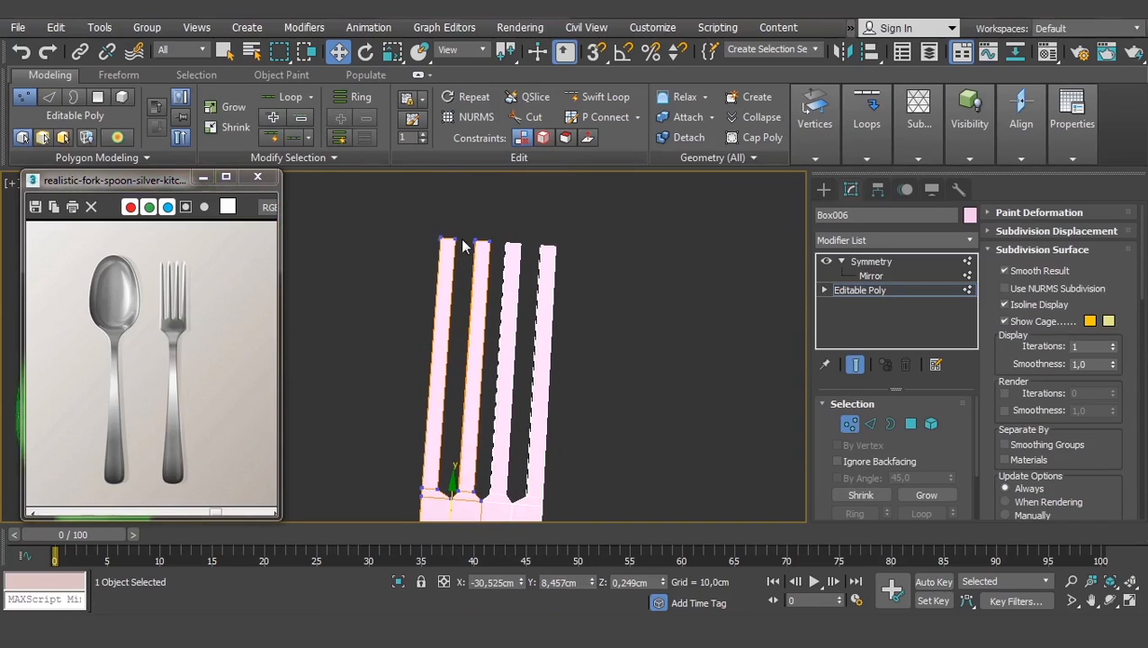
{"action": "left_click_drag", "start_coordinate": [464, 237], "coordinate": [468, 235]}
{"action": "left_click_drag", "start_coordinate": [540, 208], "coordinate": [428, 257]}
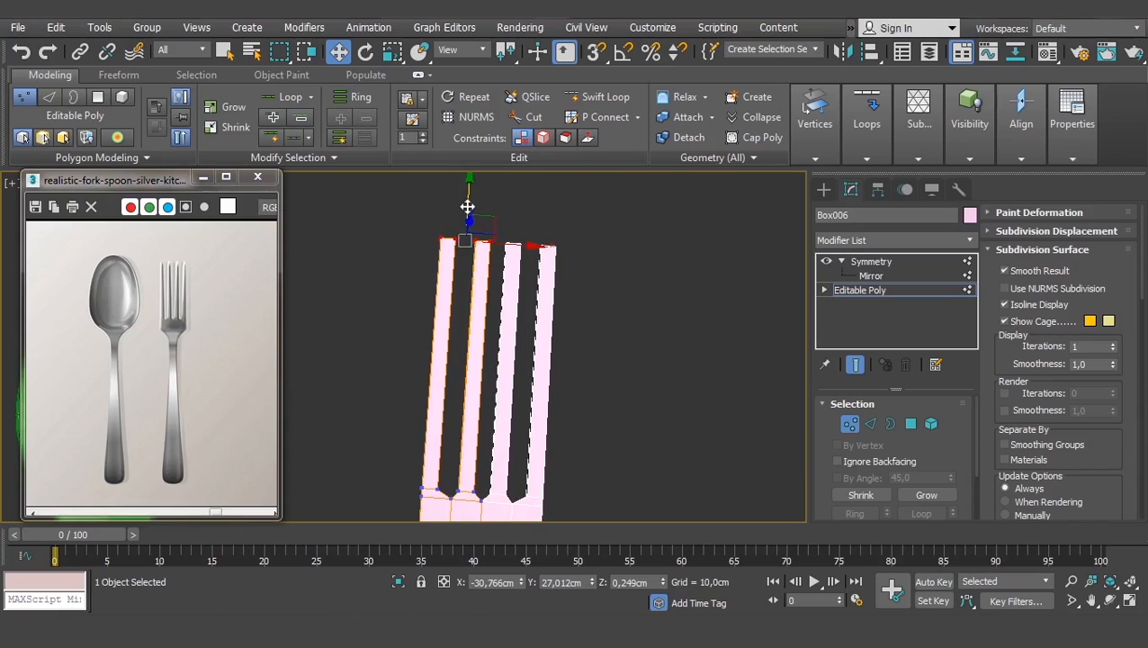
{"action": "left_click_drag", "start_coordinate": [468, 201], "coordinate": [472, 216]}
{"action": "scroll", "coordinate": [472, 218], "scroll_direction": "up", "scroll_amount": 4}
{"action": "middle_click_drag", "start_coordinate": [415, 267], "coordinate": [436, 296]}
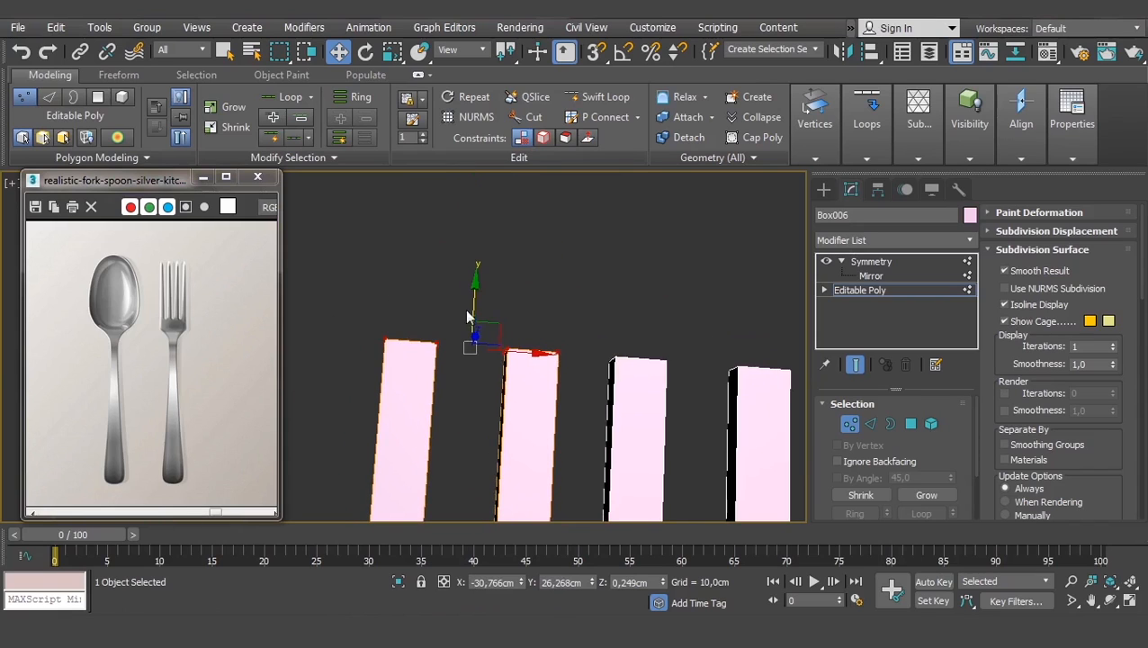
{"action": "left_click", "coordinate": [910, 424]}
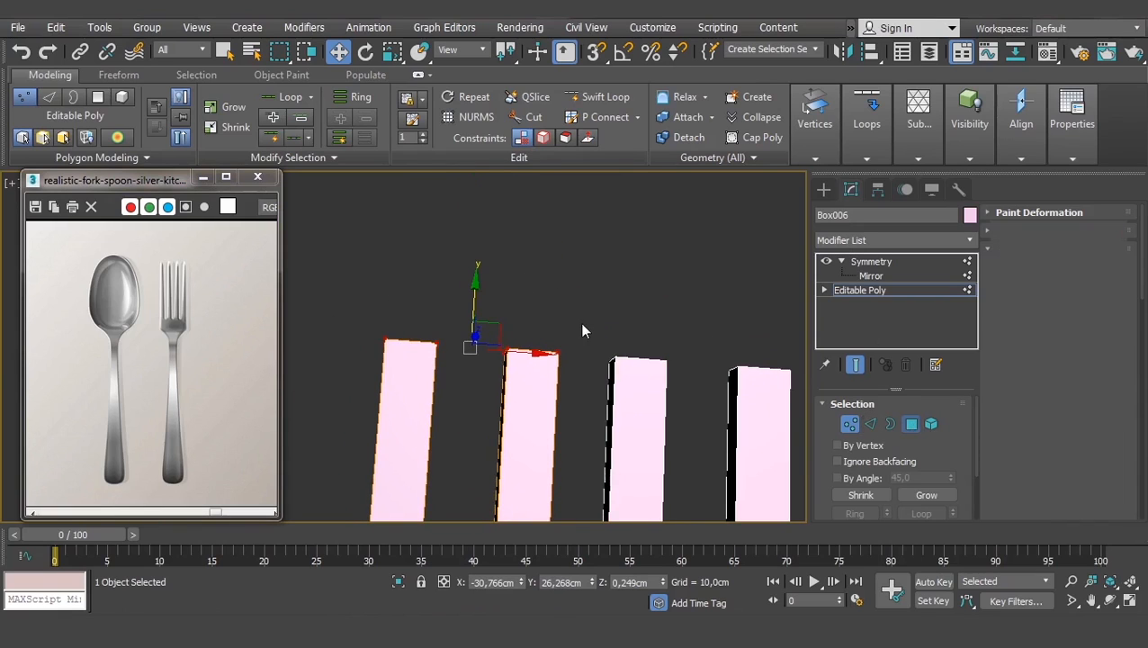
- Select the polygons at the ends of the fork's tines
{"action": "left_click_drag", "start_coordinate": [586, 306], "coordinate": [342, 408]}
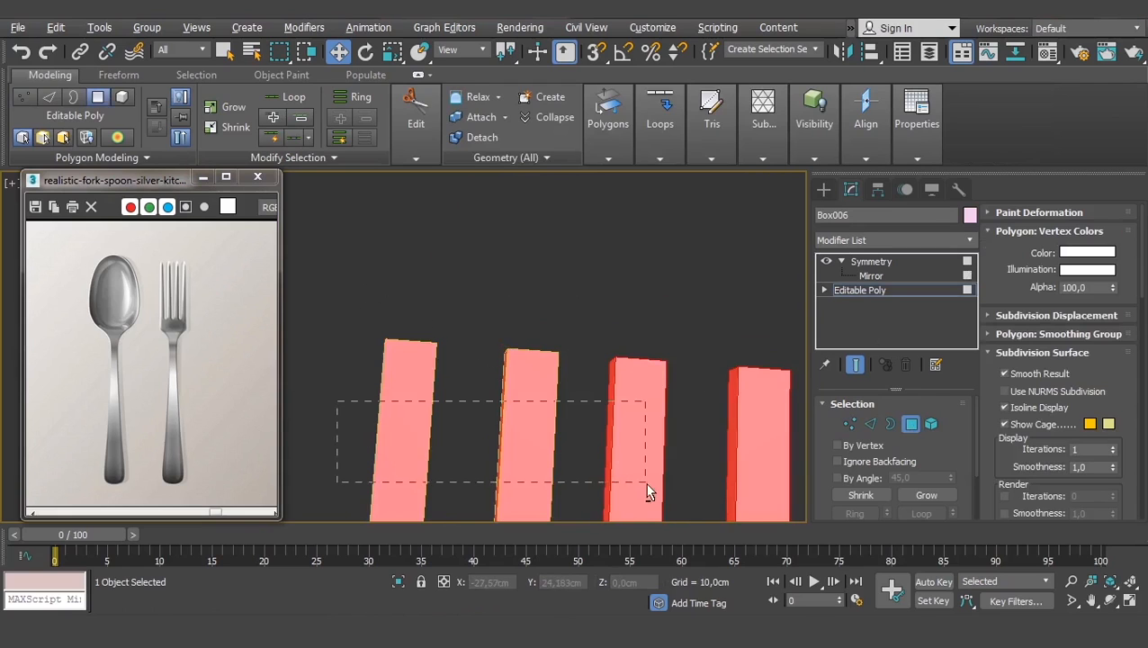
{"action": "left_click_drag", "start_coordinate": [645, 482], "coordinate": [644, 482]}
{"action": "middle_click_drag", "start_coordinate": [510, 335], "coordinate": [742, 311], "text": "alt"}
{"action": "middle_click_drag", "start_coordinate": [448, 329], "coordinate": [512, 311]}
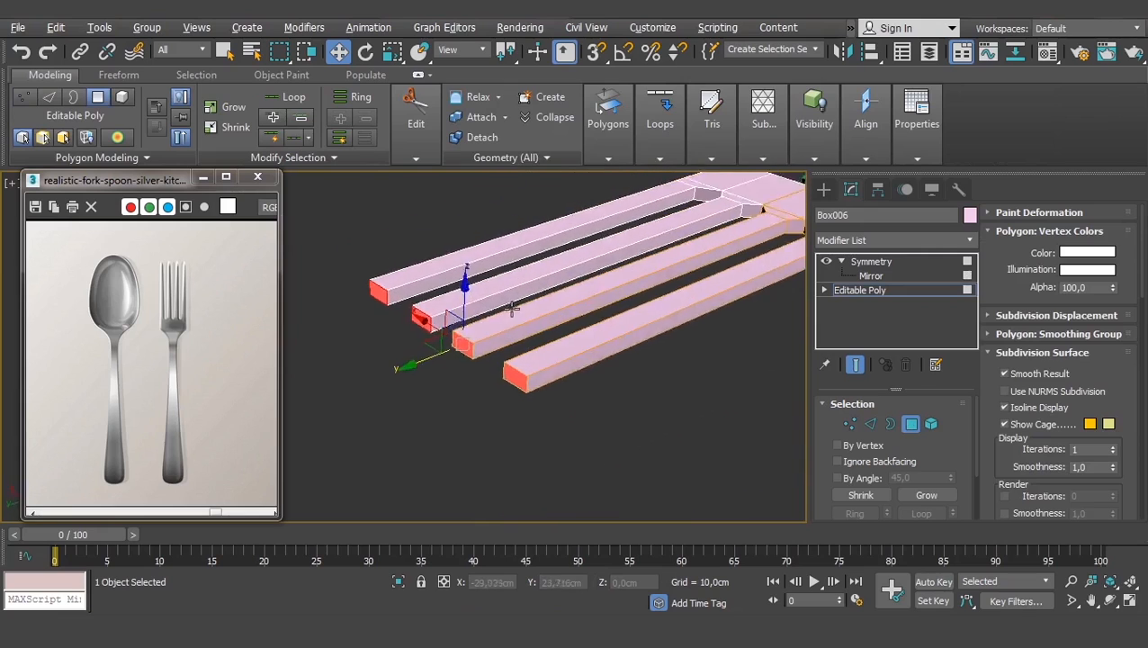
{"action": "scroll", "coordinate": [511, 315], "scroll_direction": "up", "scroll_amount": 2}
{"action": "scroll", "coordinate": [998, 387], "scroll_direction": "down", "scroll_amount": 5}
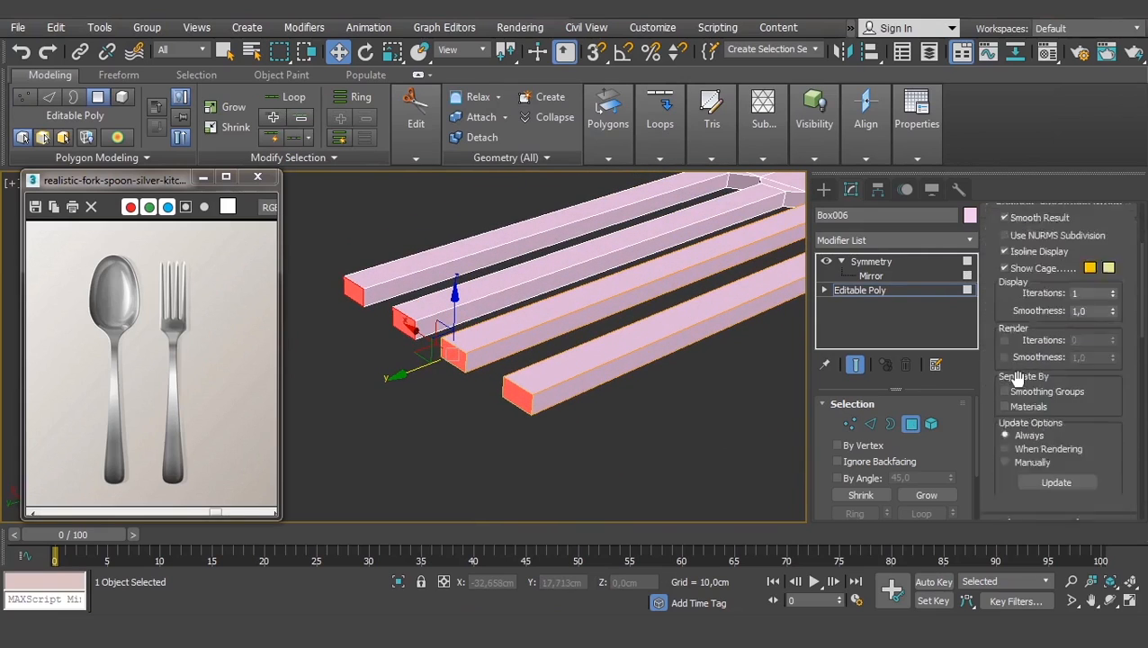
{"action": "scroll", "coordinate": [1034, 427], "scroll_direction": "down", "scroll_amount": 3}
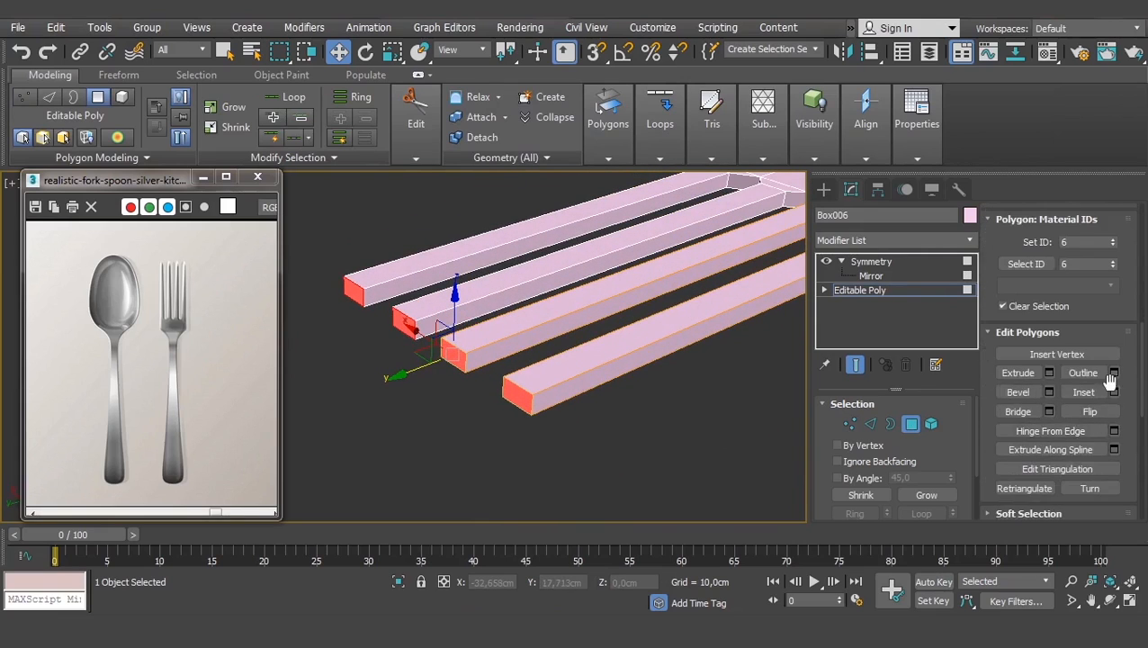
- Bevel the tine tips with 0.696 cm height and -0.14 cm outline
{"action": "left_click", "coordinate": [1048, 393]}
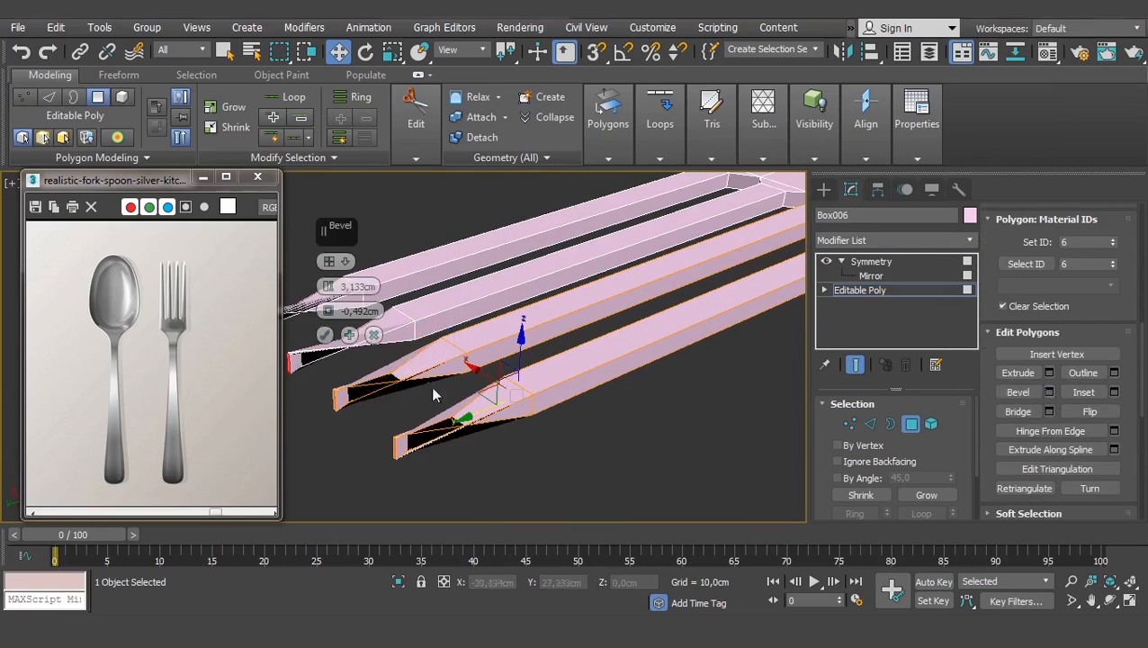
{"action": "left_click_drag", "start_coordinate": [328, 286], "coordinate": [325, 308]}
{"action": "right_click", "coordinate": [328, 312]}
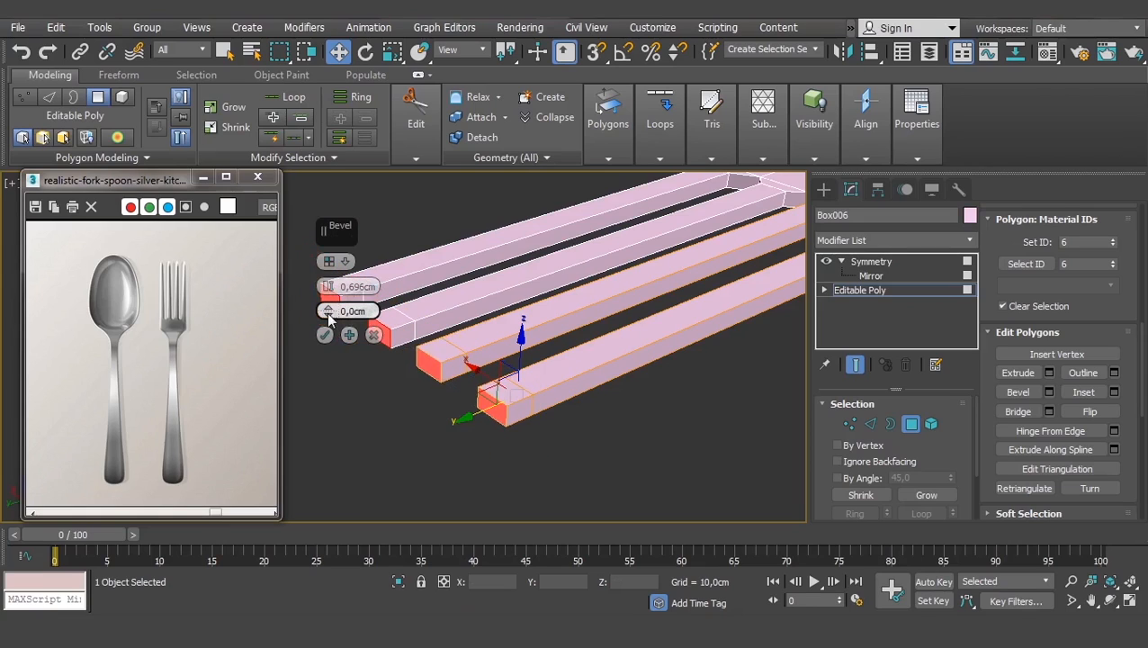
{"action": "left_click_drag", "start_coordinate": [329, 313], "coordinate": [329, 321]}
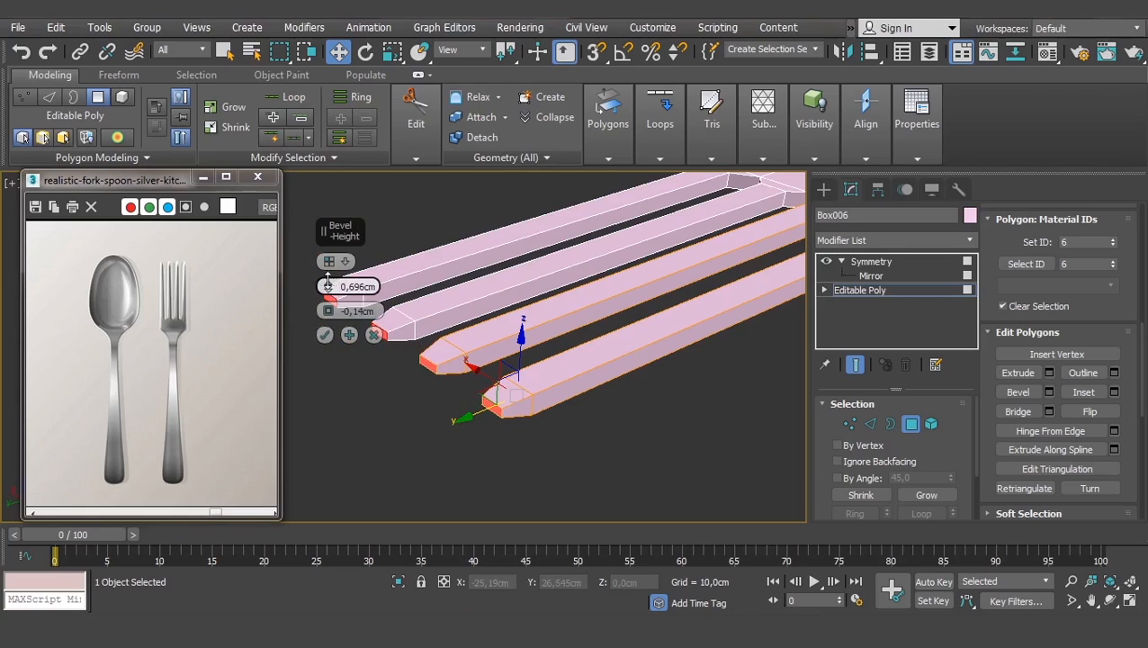
{"action": "left_click", "coordinate": [324, 335]}
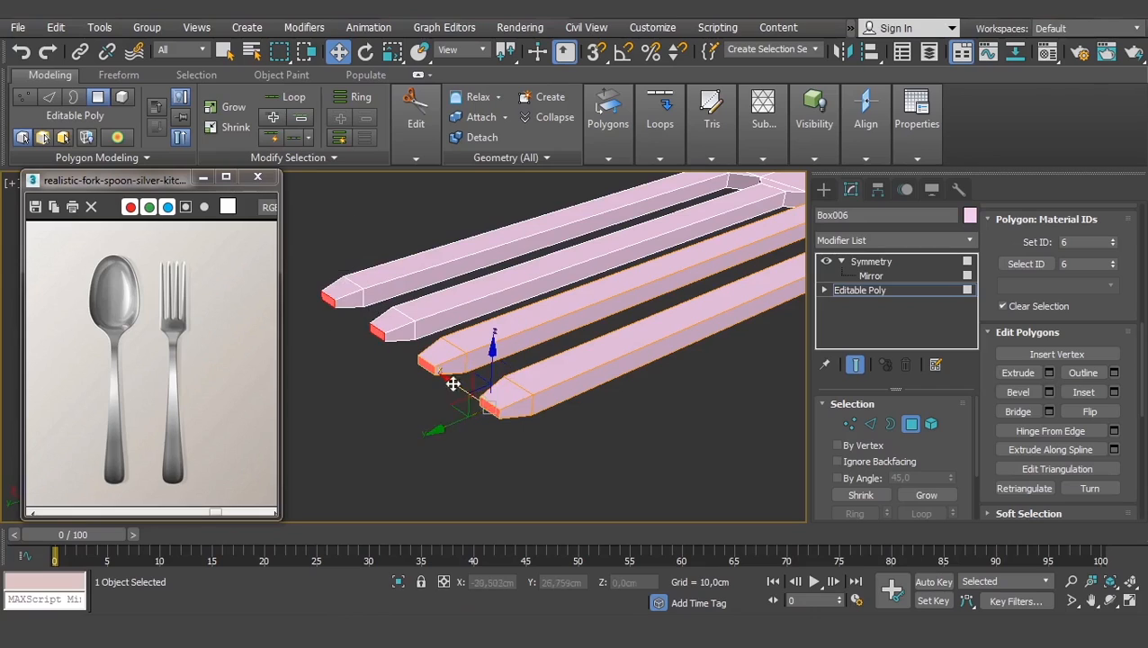
{"action": "left_click", "coordinate": [437, 434]}
{"action": "key", "text": "ctrl+z"}
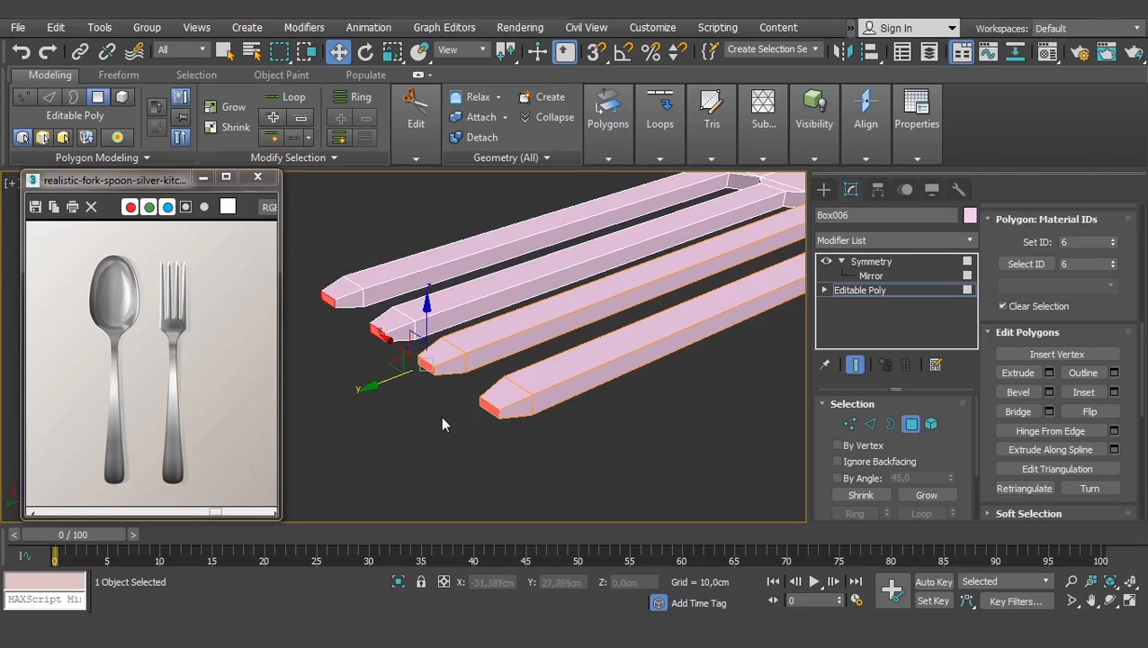
{"action": "key", "text": "r"}
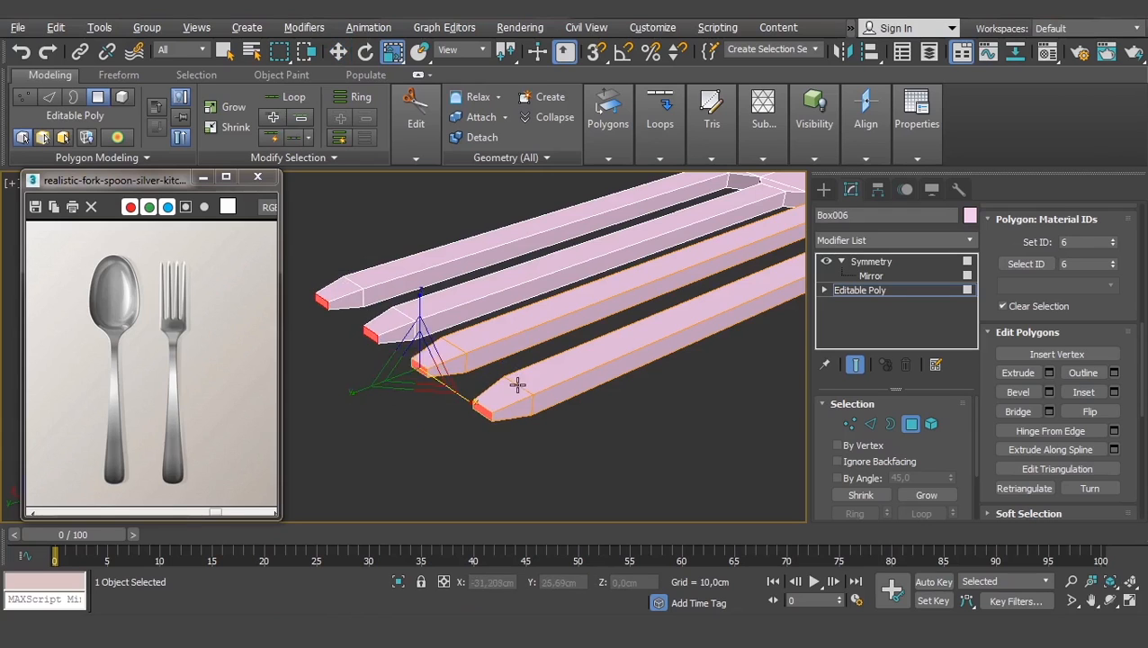
- Frame the fork head and, at Edge level, marquee-select the long edges of all tines
{"action": "middle_click_drag", "start_coordinate": [517, 385], "coordinate": [429, 401], "text": "alt"}
{"action": "scroll", "coordinate": [429, 401], "scroll_direction": "down", "scroll_amount": 5}
{"action": "middle_click_drag", "start_coordinate": [540, 402], "coordinate": [532, 361]}
{"action": "scroll", "coordinate": [441, 364], "scroll_direction": "up", "scroll_amount": 3}
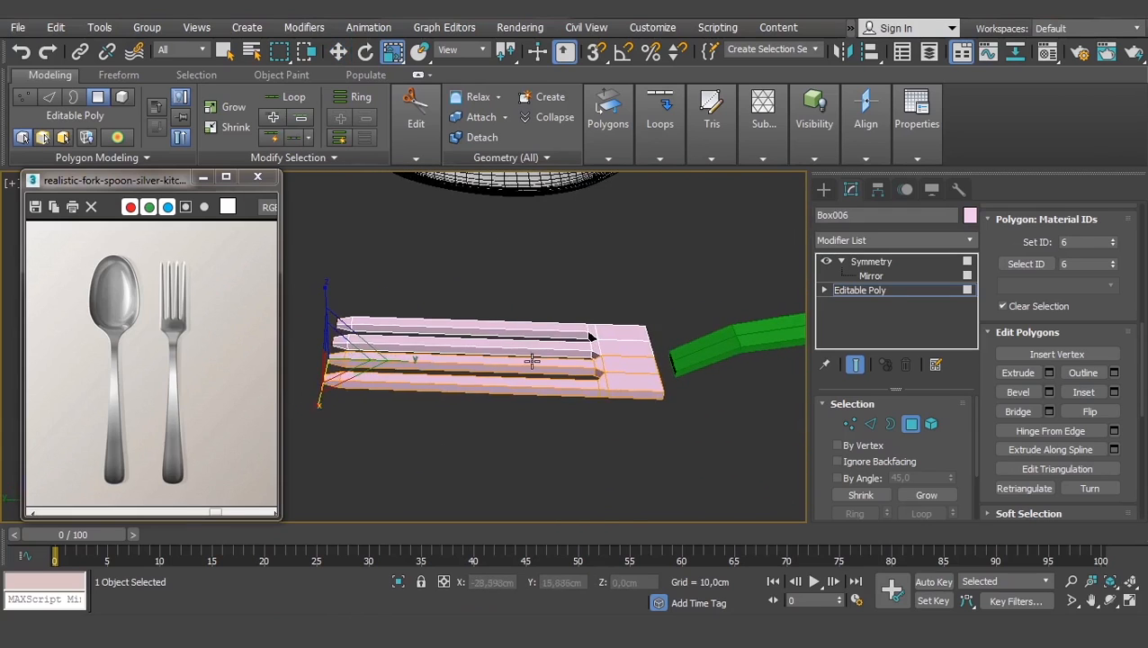
{"action": "scroll", "coordinate": [392, 357], "scroll_direction": "up", "scroll_amount": 3}
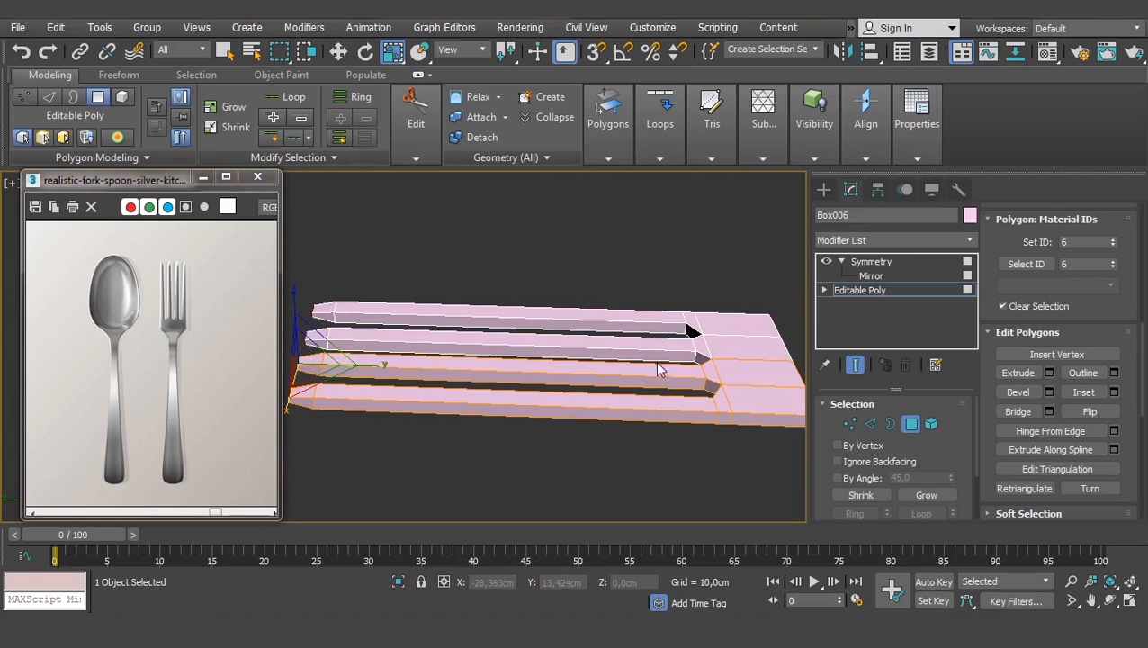
{"action": "scroll", "coordinate": [621, 367], "scroll_direction": "down", "scroll_amount": 2}
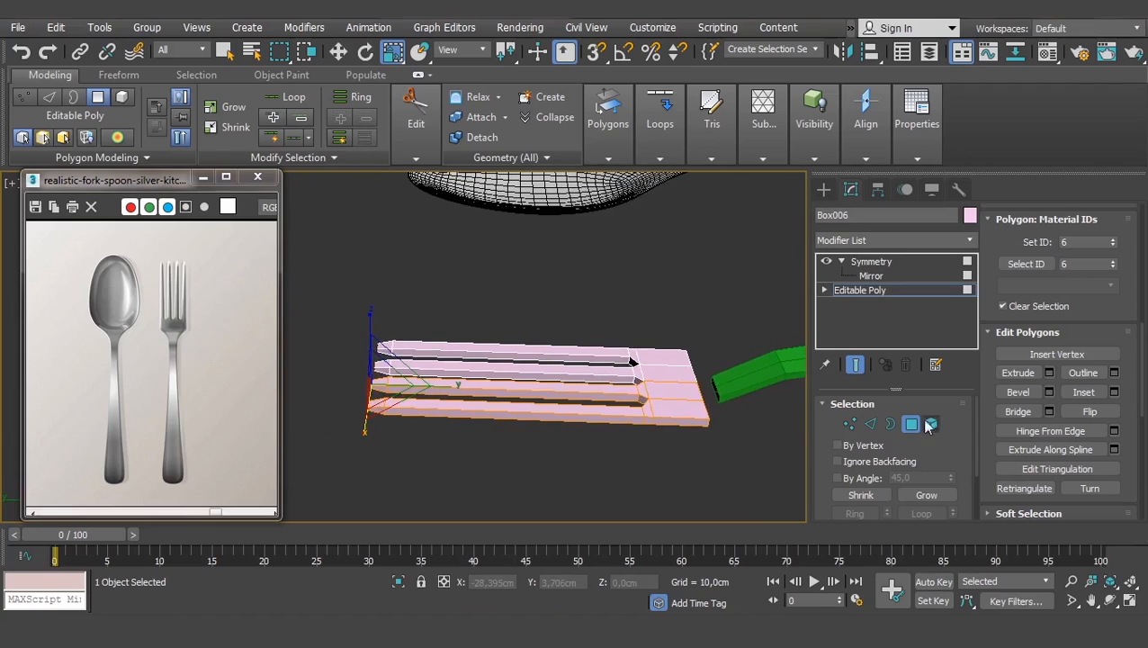
{"action": "left_click", "coordinate": [849, 424]}
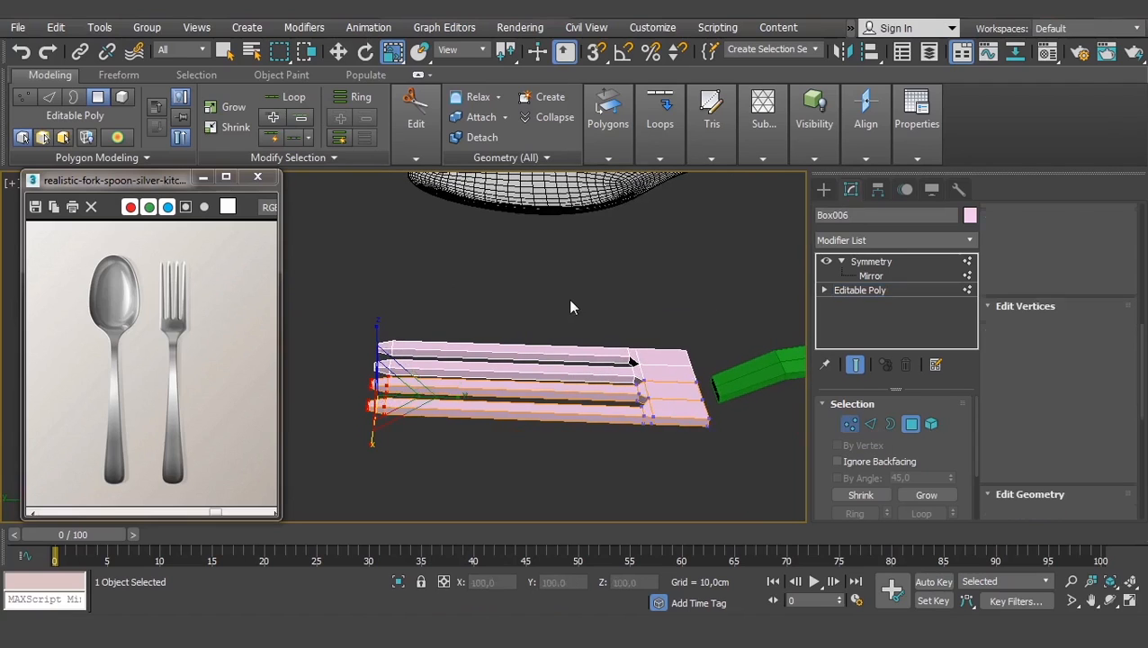
{"action": "left_click", "coordinate": [867, 424]}
{"action": "left_click_drag", "start_coordinate": [542, 292], "coordinate": [506, 478]}
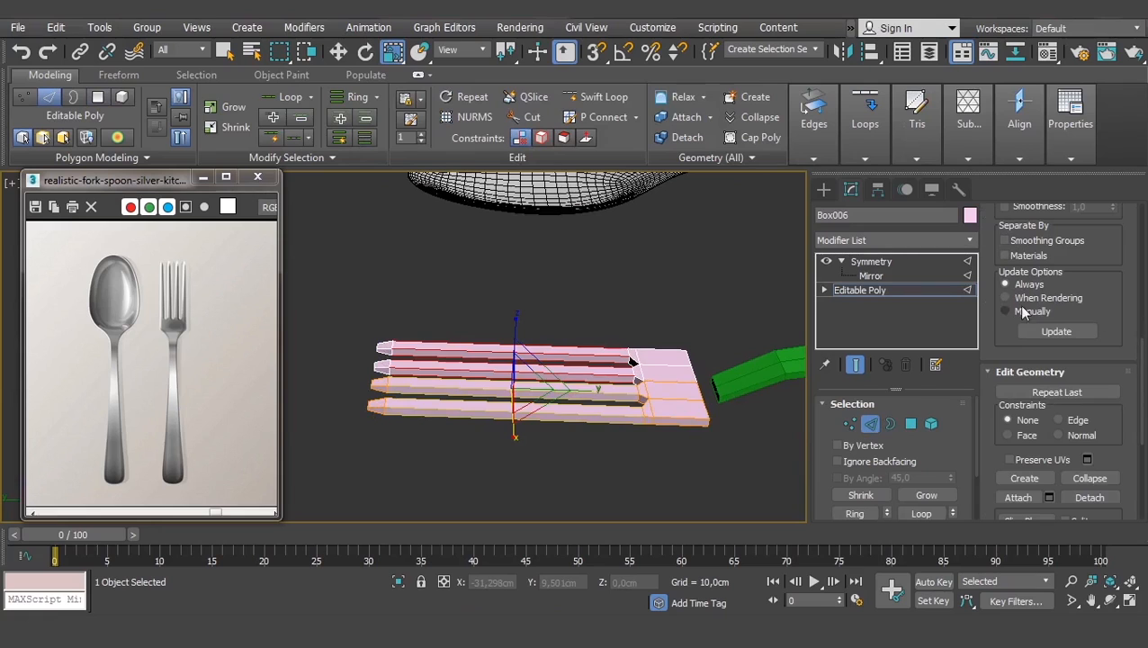
{"action": "scroll", "coordinate": [1079, 378], "scroll_direction": "down", "scroll_amount": 5}
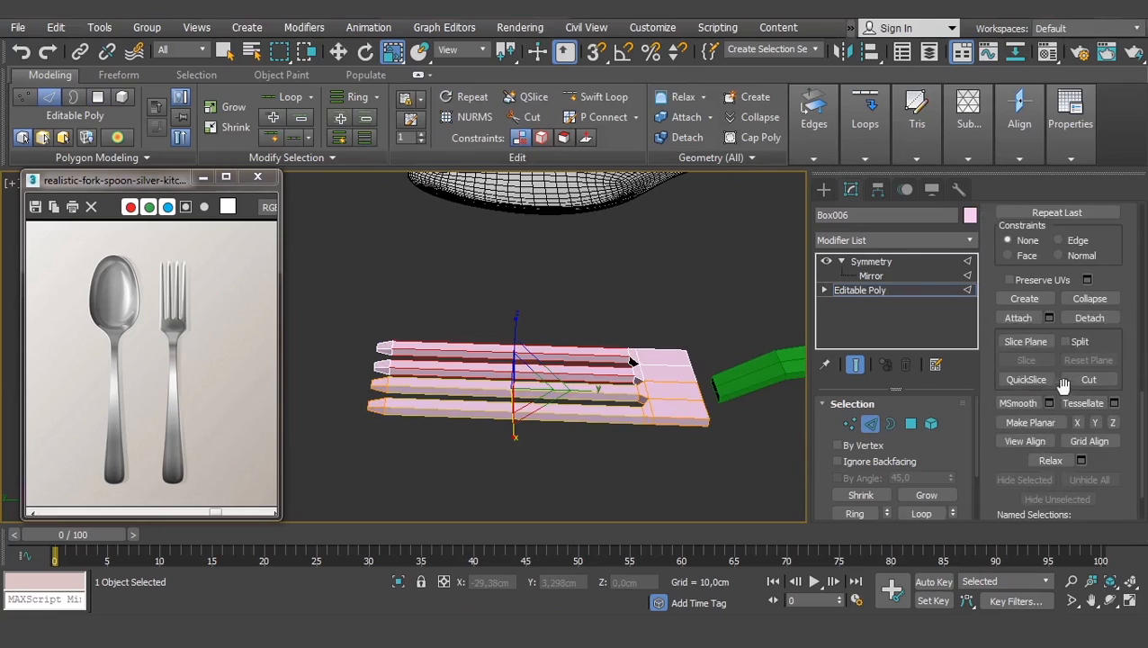
{"action": "scroll", "coordinate": [1105, 400], "scroll_direction": "up", "scroll_amount": 12}
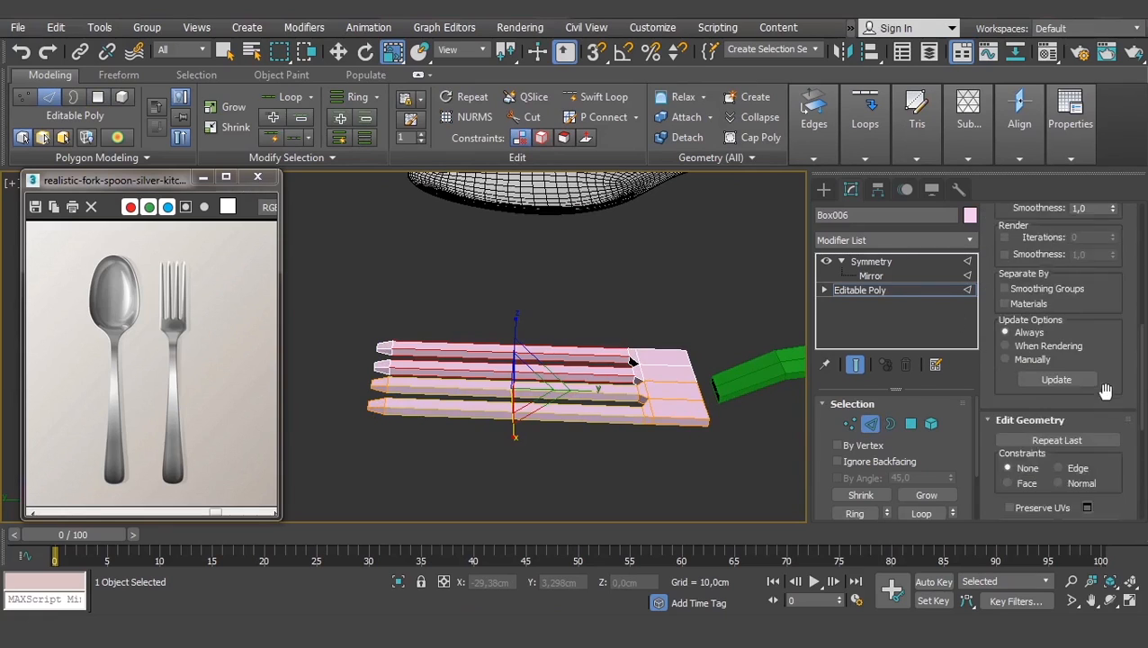
{"action": "scroll", "coordinate": [1106, 398], "scroll_direction": "up", "scroll_amount": 3}
- Connect the selected tine edges with 2 segments to add two edge loops
{"action": "left_click", "coordinate": [1113, 329]}
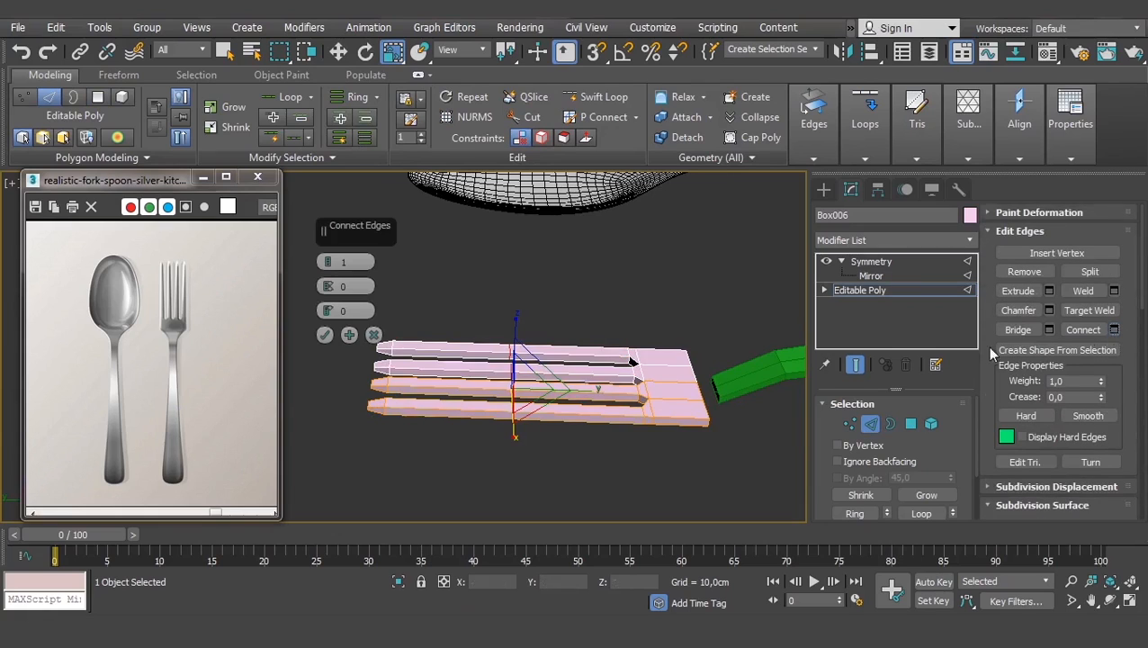
{"action": "middle_click_drag", "start_coordinate": [527, 399], "coordinate": [533, 406]}
{"action": "scroll", "coordinate": [533, 406], "scroll_direction": "up", "scroll_amount": 3}
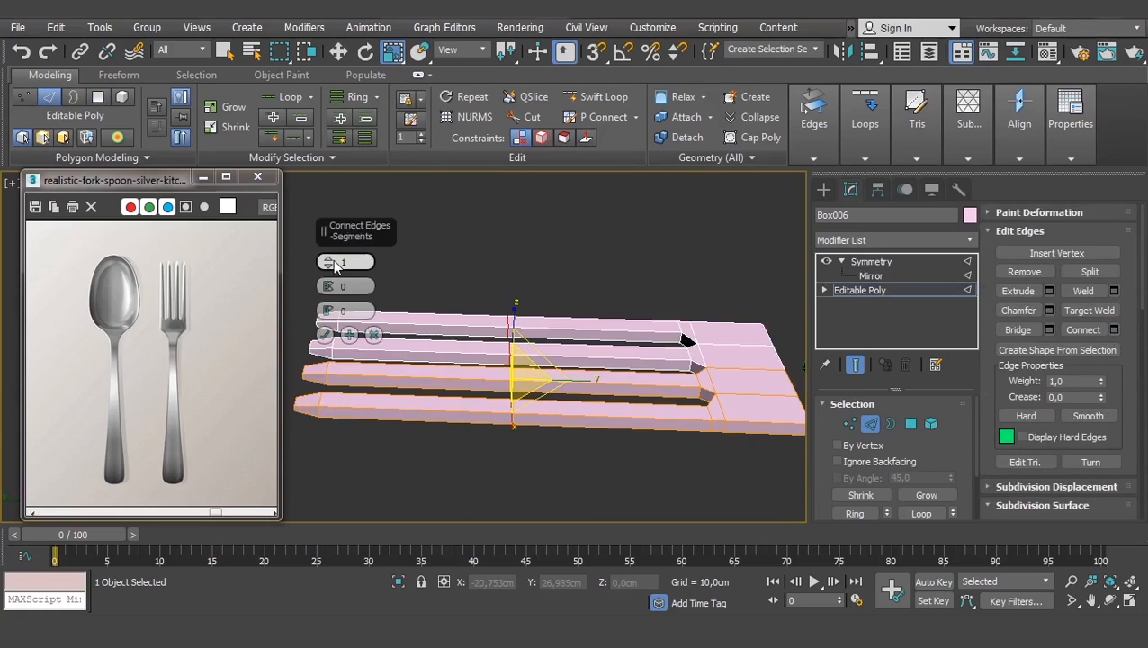
{"action": "left_click_drag", "start_coordinate": [329, 260], "coordinate": [332, 262]}
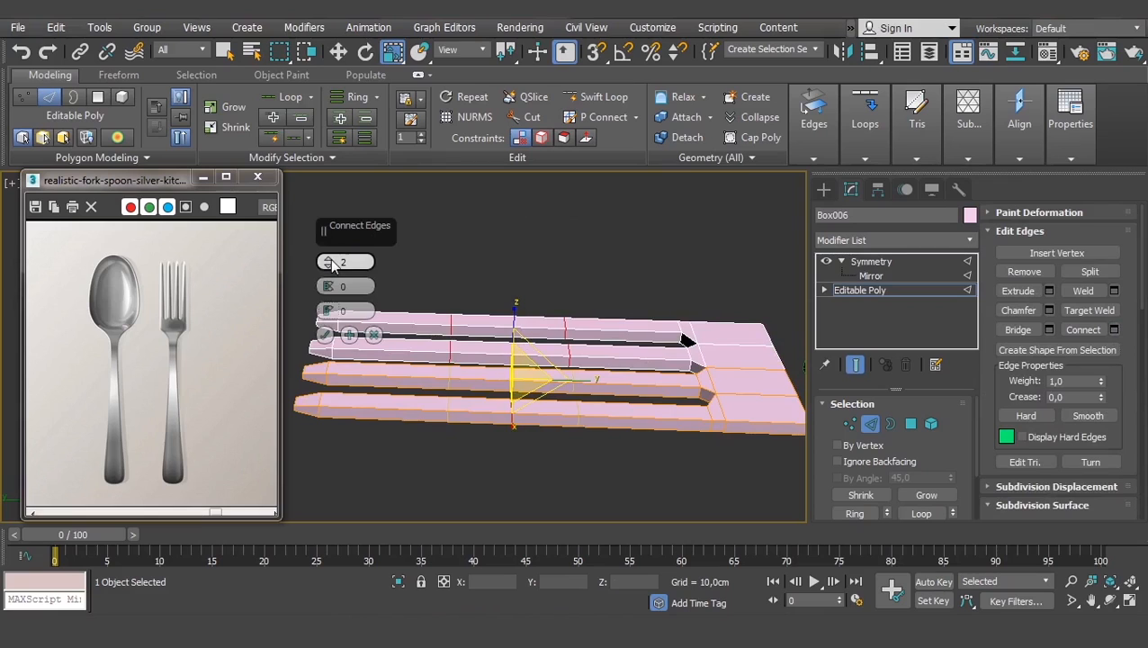
{"action": "left_click", "coordinate": [325, 335]}
{"action": "scroll", "coordinate": [458, 382], "scroll_direction": "down", "scroll_amount": 3}
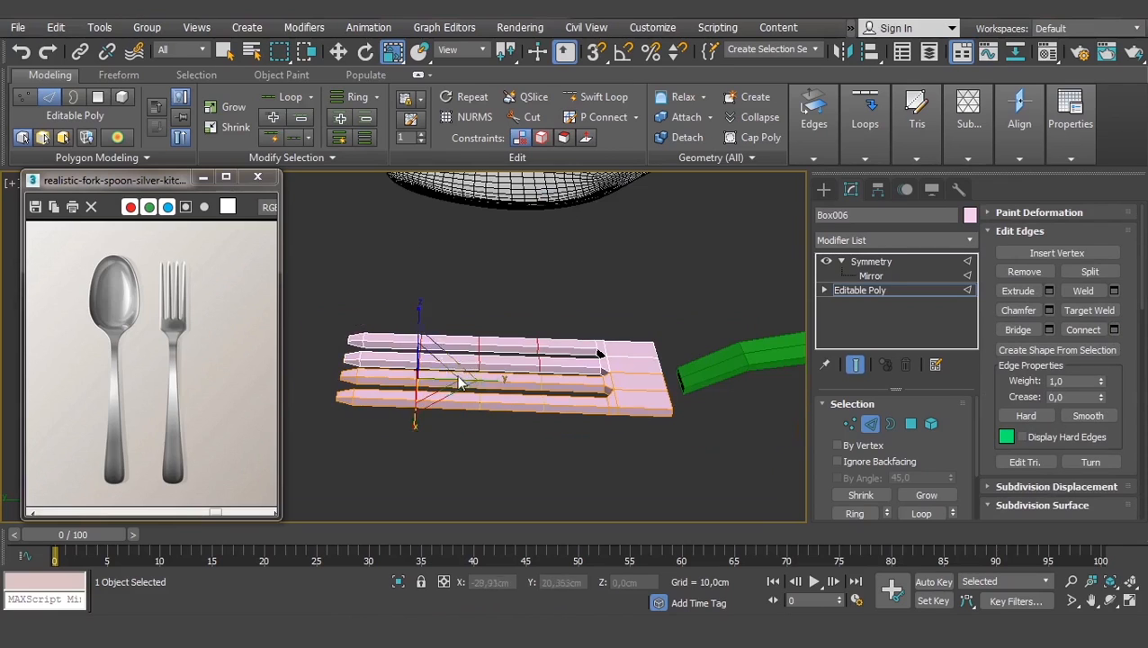
- Return to the Symmetry level, reselect the fork and enter its Editable Poly Vertex level
{"action": "left_click", "coordinate": [861, 289]}
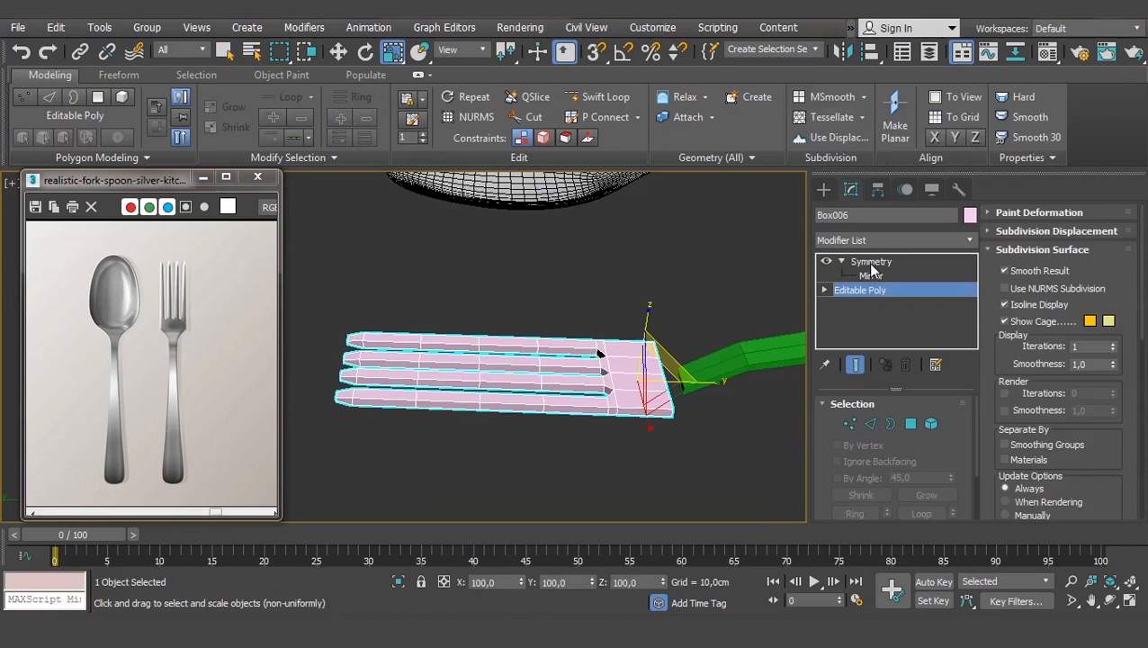
{"action": "left_click", "coordinate": [867, 262]}
{"action": "left_click", "coordinate": [669, 469]}
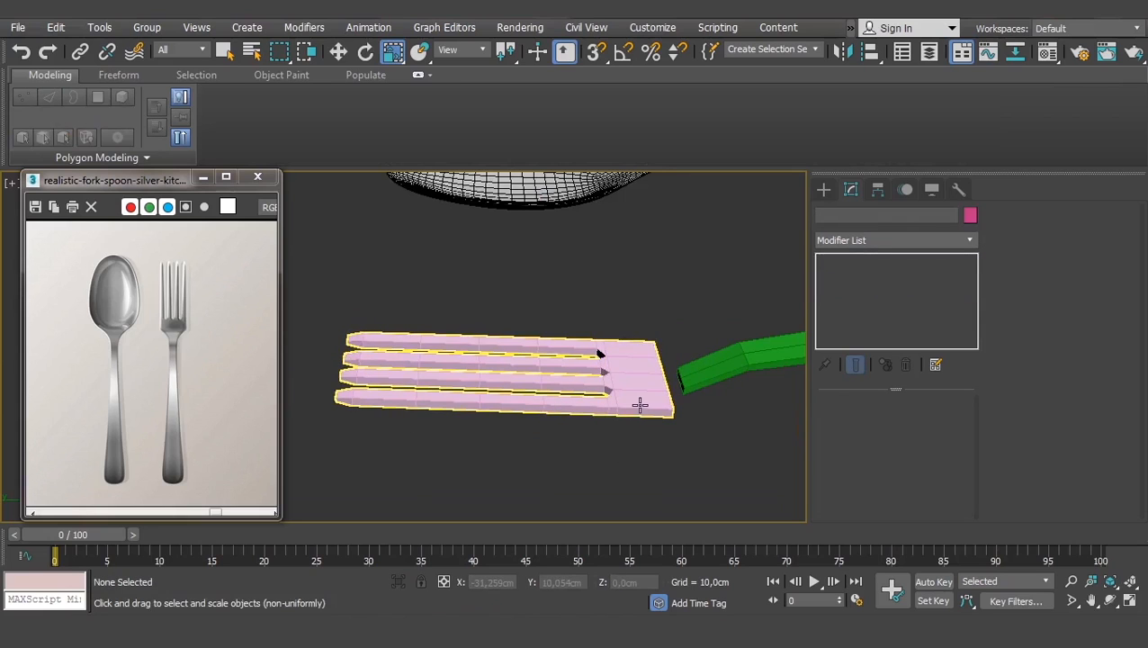
{"action": "scroll", "coordinate": [640, 404], "scroll_direction": "down", "scroll_amount": 2}
{"action": "middle_click_drag", "start_coordinate": [642, 406], "coordinate": [600, 416]}
{"action": "scroll", "coordinate": [537, 361], "scroll_direction": "up", "scroll_amount": 2}
{"action": "left_click", "coordinate": [529, 369]}
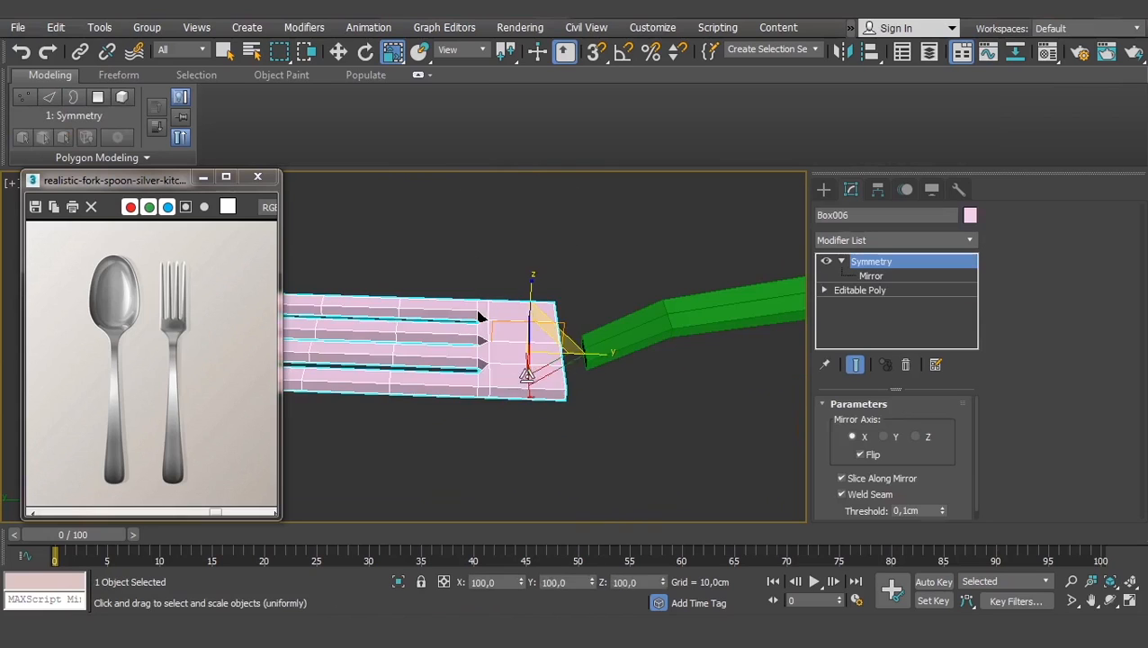
{"action": "scroll", "coordinate": [661, 390], "scroll_direction": "up", "scroll_amount": 3}
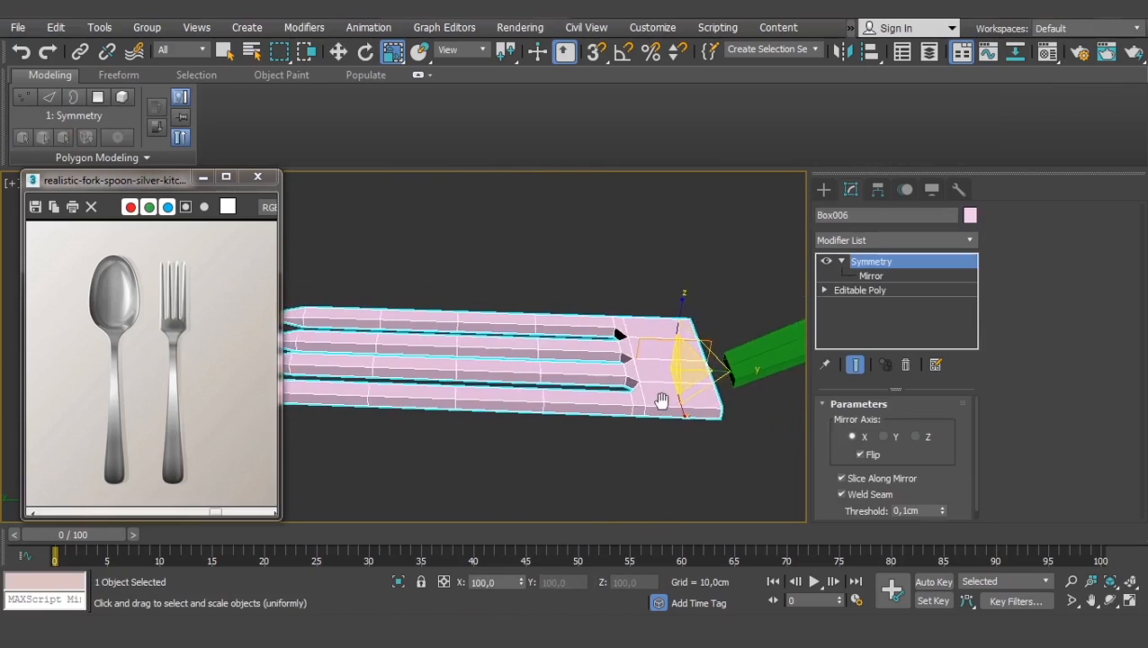
{"action": "left_click", "coordinate": [825, 290]}
{"action": "left_click", "coordinate": [854, 305]}
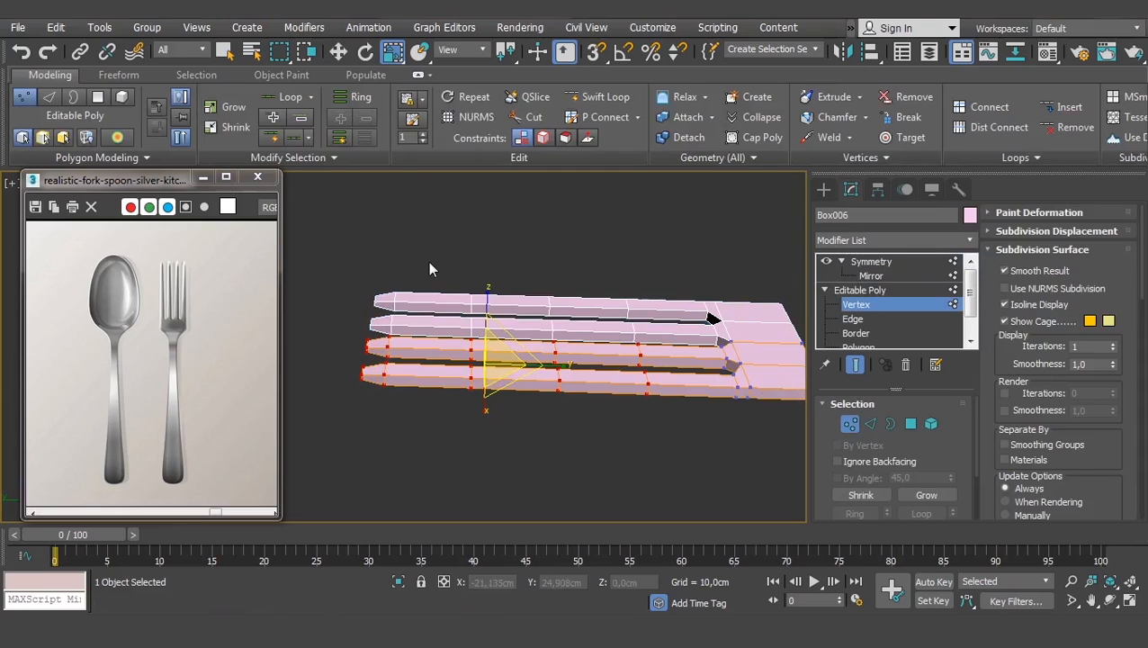
{"action": "left_click_drag", "start_coordinate": [429, 262], "coordinate": [348, 487]}
{"action": "key", "text": "e"}
{"action": "key", "text": "w"}
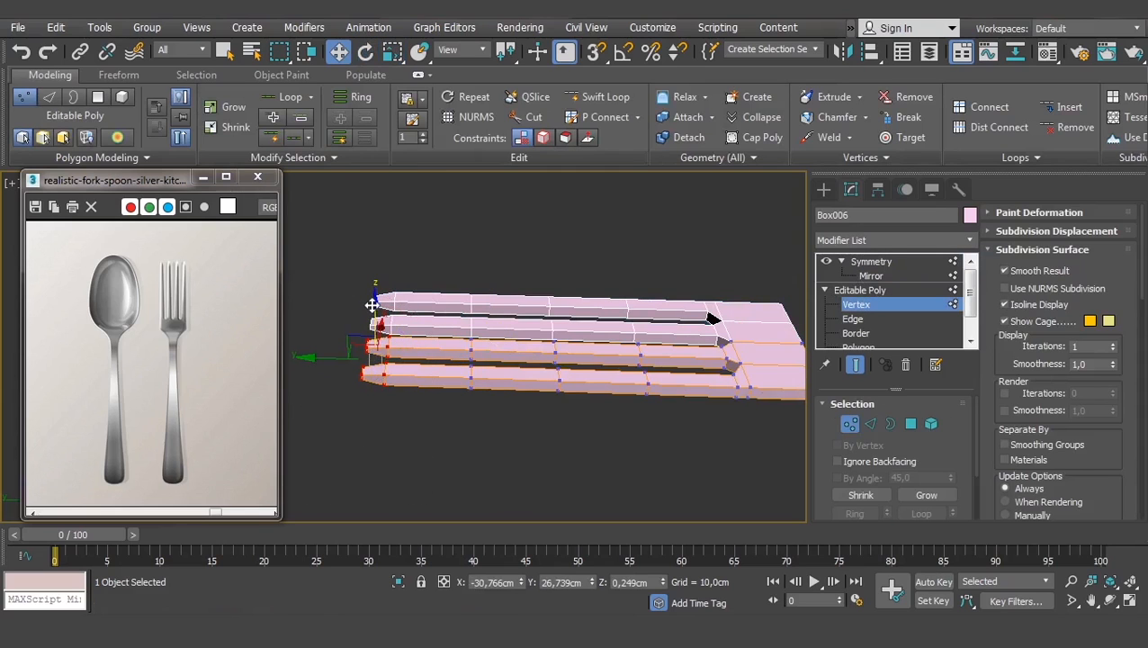
{"action": "left_click_drag", "start_coordinate": [372, 304], "coordinate": [374, 277]}
{"action": "left_click_drag", "start_coordinate": [430, 427], "coordinate": [431, 426]}
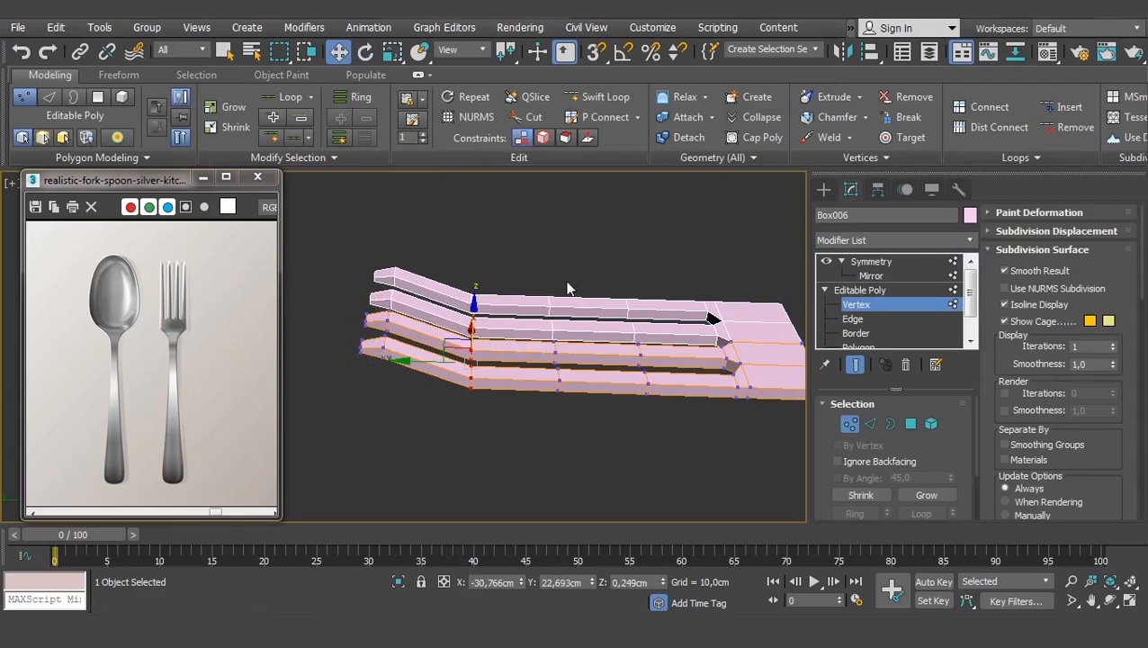
{"action": "key", "text": "ctrl+z"}
{"action": "key", "text": "ctrl+z"}
{"action": "key", "text": "ctrl+z"}
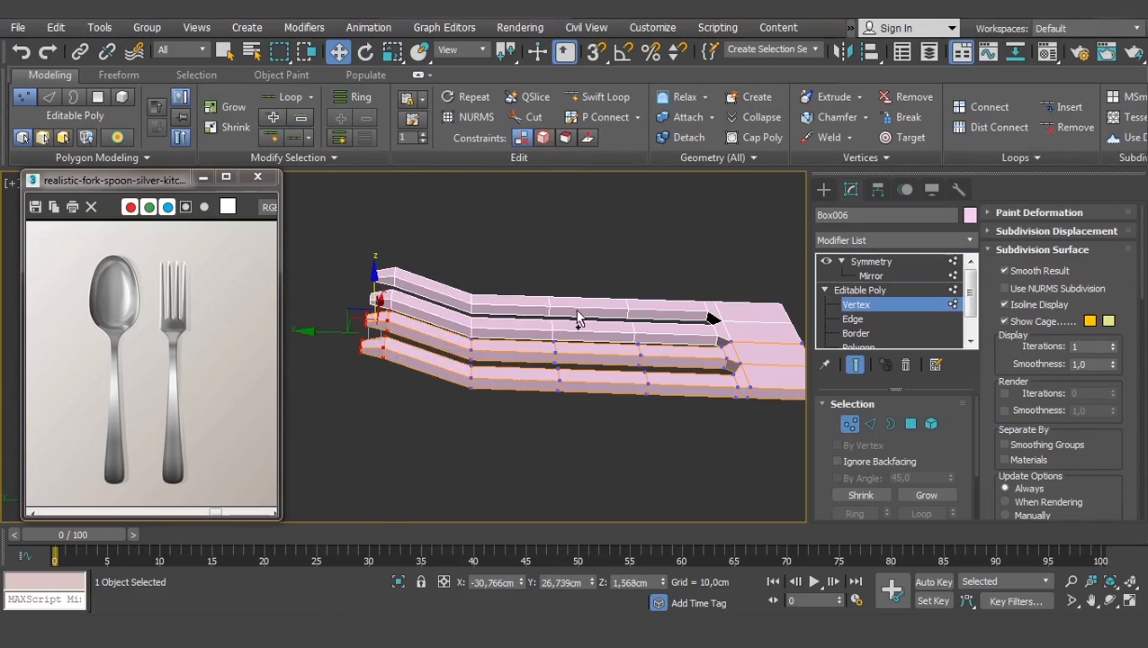
{"action": "left_click", "coordinate": [870, 289]}
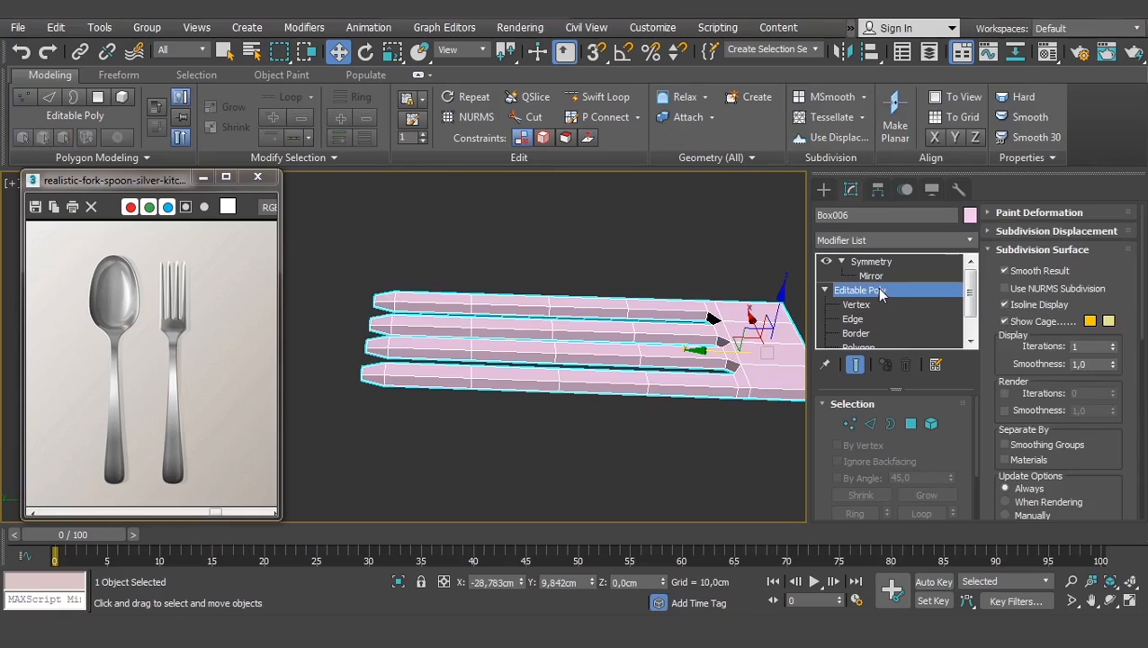
- Add an FFD 4x4x4 modifier to the fork and enter its Control Points level
{"action": "left_click", "coordinate": [931, 241]}
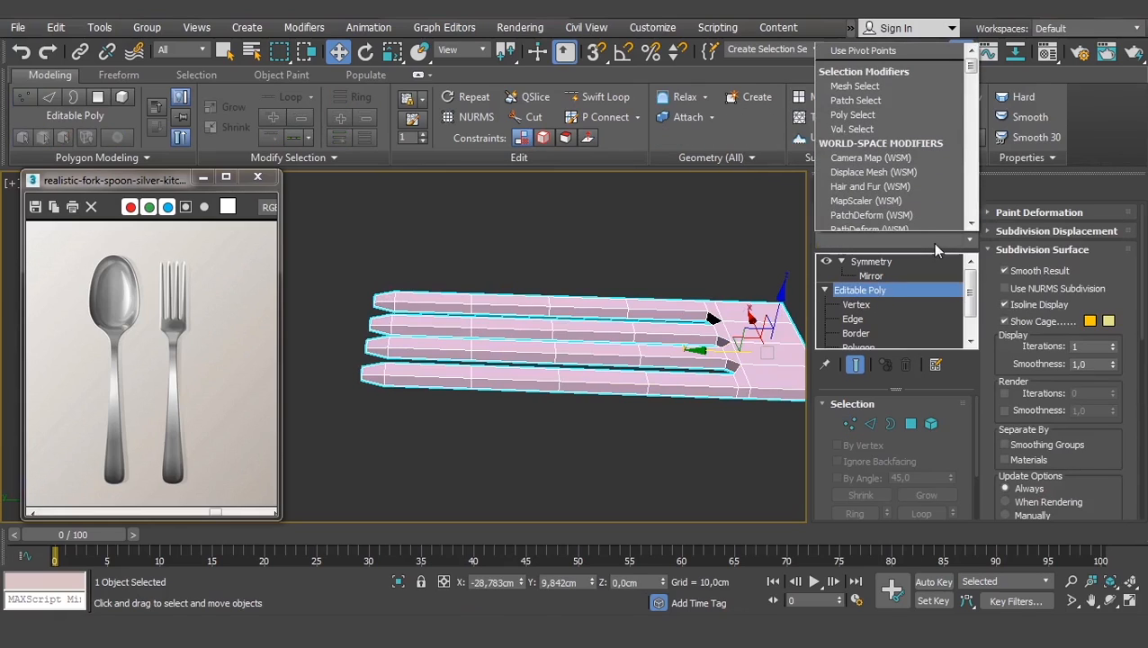
{"action": "key", "text": "f"}
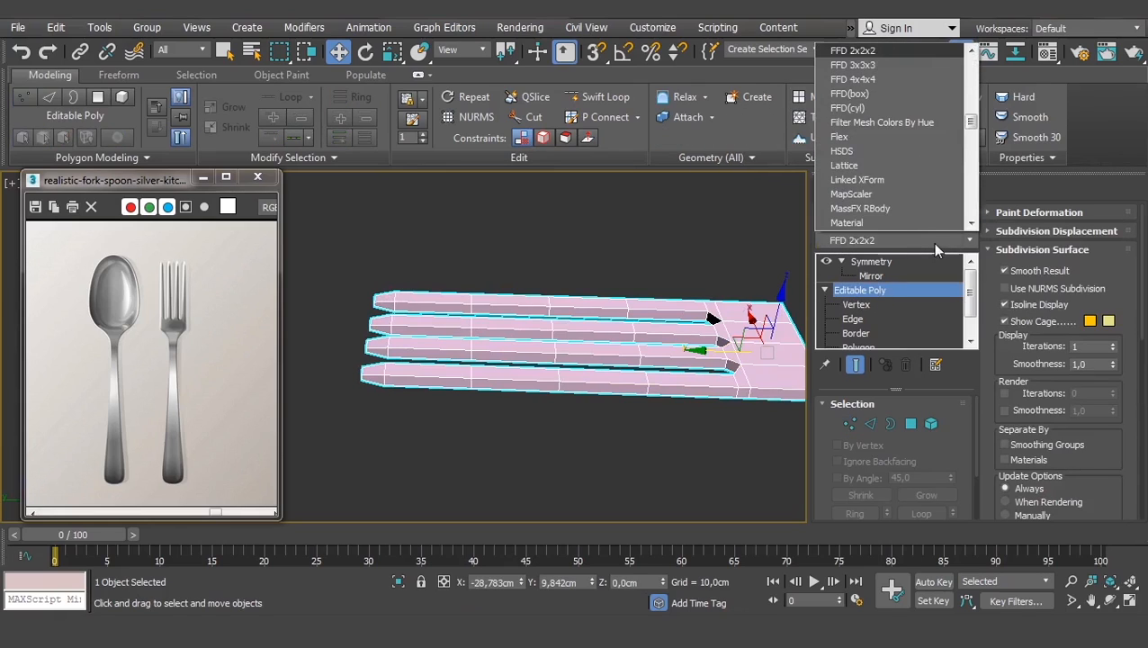
{"action": "left_click", "coordinate": [873, 79]}
{"action": "middle_click_drag", "start_coordinate": [703, 254], "coordinate": [583, 262]}
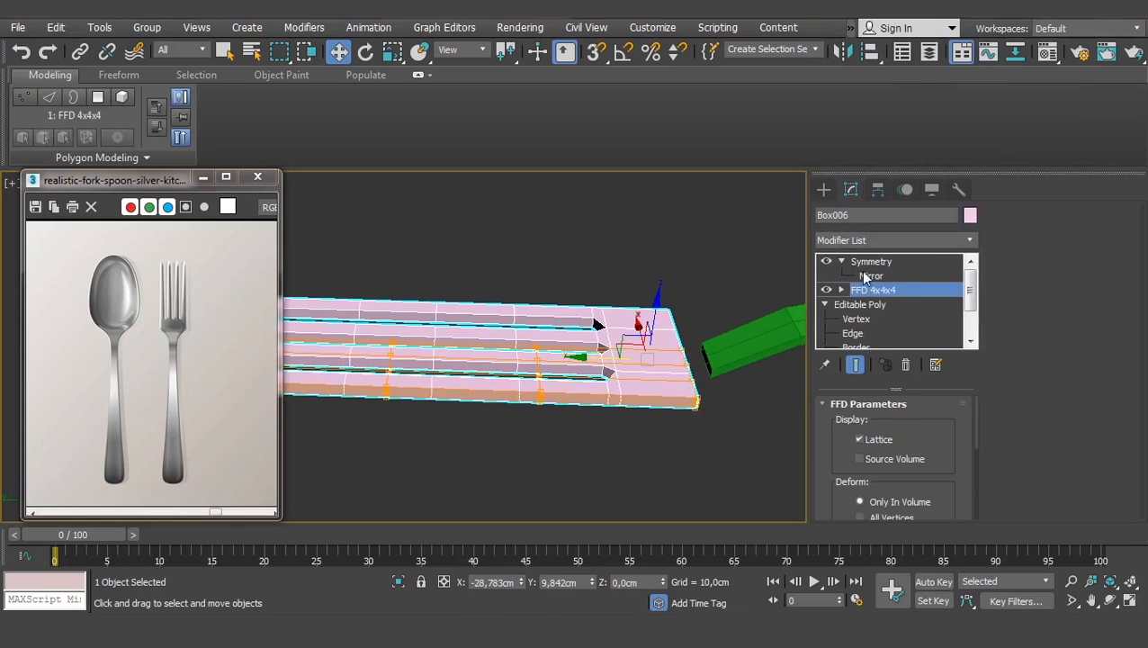
{"action": "left_click", "coordinate": [841, 290]}
{"action": "left_click", "coordinate": [887, 304]}
- Try lifting middle and end lattice control points, undoing each move
{"action": "left_click", "coordinate": [538, 338]}
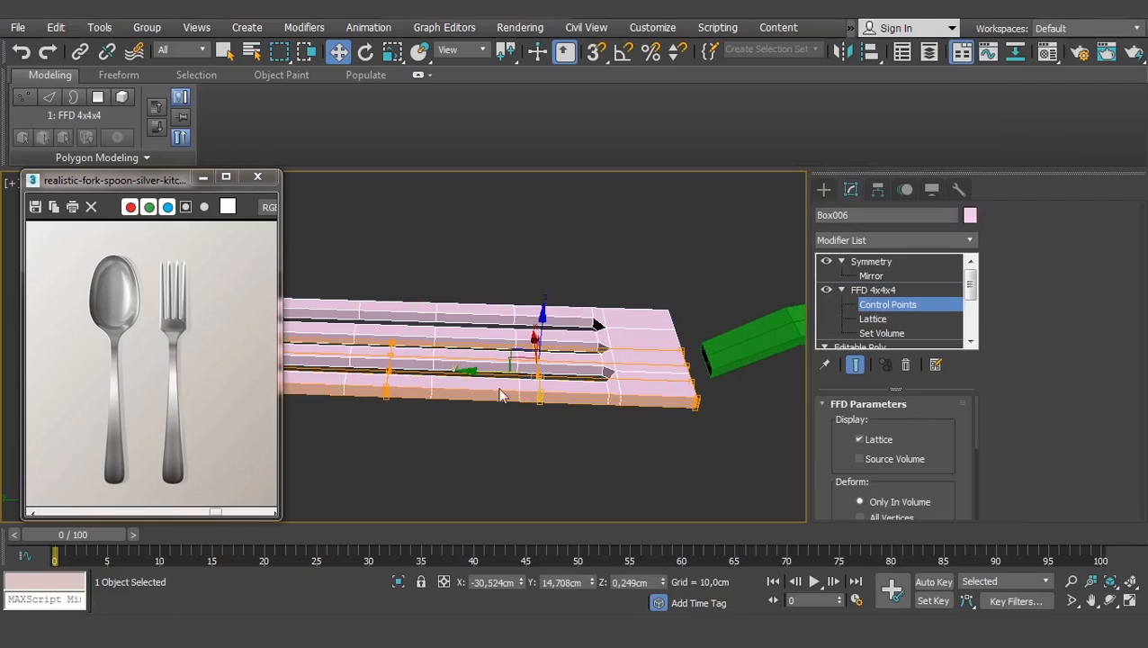
{"action": "left_click_drag", "start_coordinate": [544, 326], "coordinate": [546, 250]}
{"action": "key", "text": "ctrl+z"}
{"action": "left_click_drag", "start_coordinate": [700, 288], "coordinate": [640, 491]}
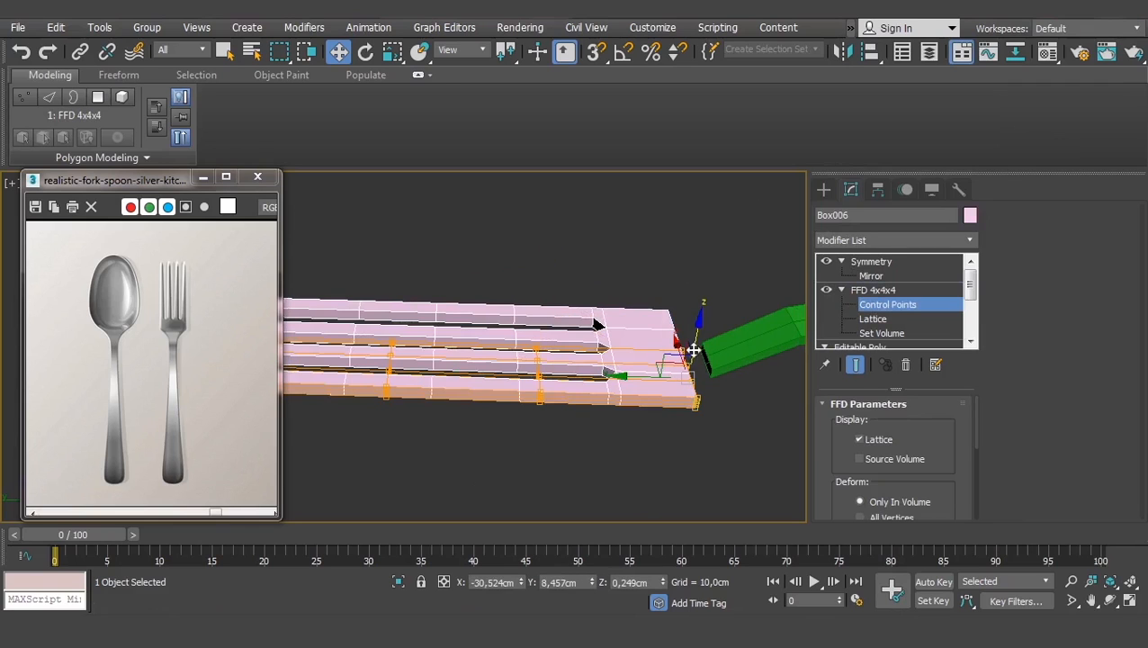
{"action": "left_click_drag", "start_coordinate": [698, 336], "coordinate": [713, 270]}
{"action": "key", "text": "ctrl+z"}
- Delete the trial FFD 4x4x4 modifier from Box006's stack
{"action": "middle_click_drag", "start_coordinate": [699, 282], "coordinate": [769, 274]}
{"action": "left_click", "coordinate": [874, 289]}
{"action": "left_click", "coordinate": [905, 364]}
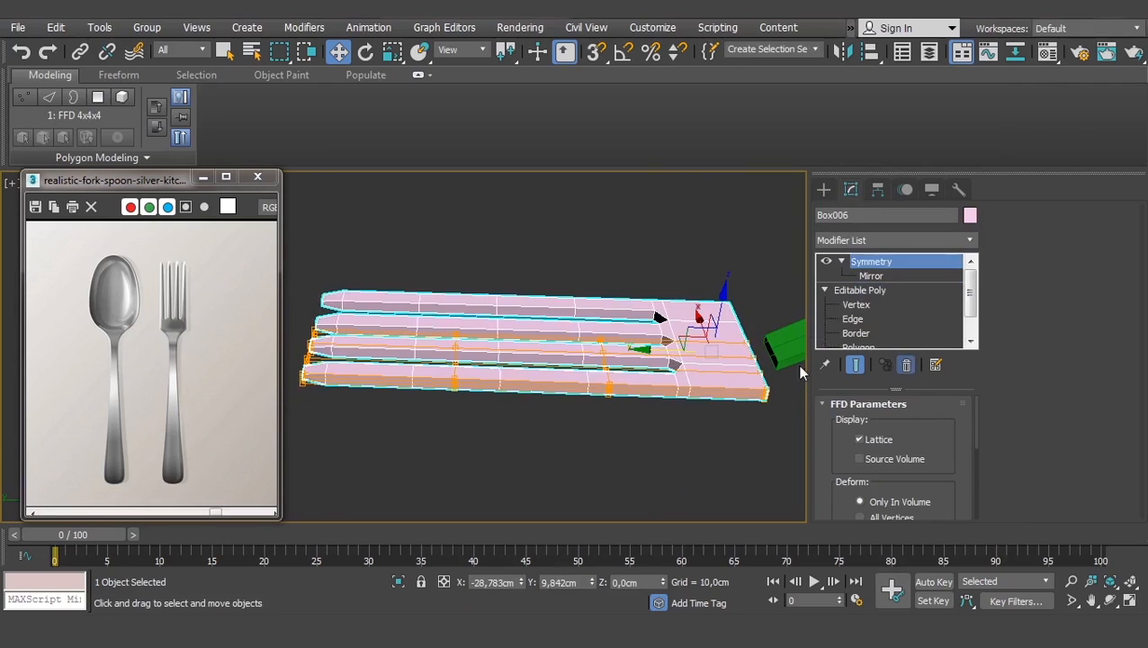
{"action": "middle_click_drag", "start_coordinate": [684, 374], "coordinate": [614, 356]}
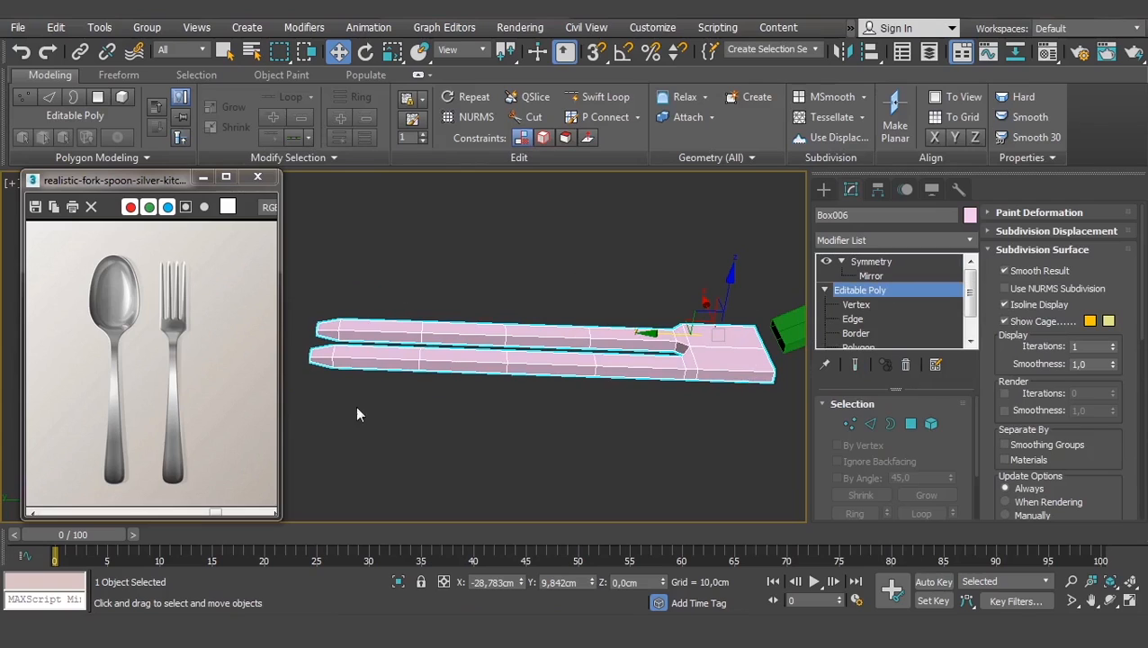
- Select all fork vertices, add an FFD 3x3x3 modifier and enter its Control Points
{"action": "left_click", "coordinate": [859, 306]}
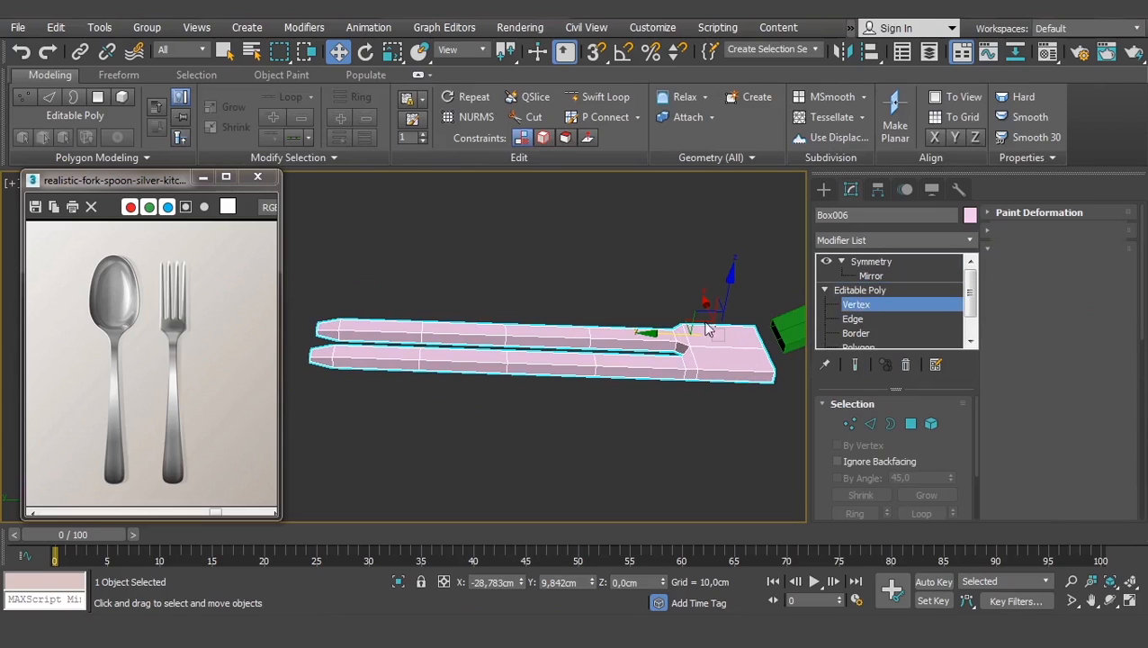
{"action": "left_click_drag", "start_coordinate": [256, 449], "coordinate": [256, 450]}
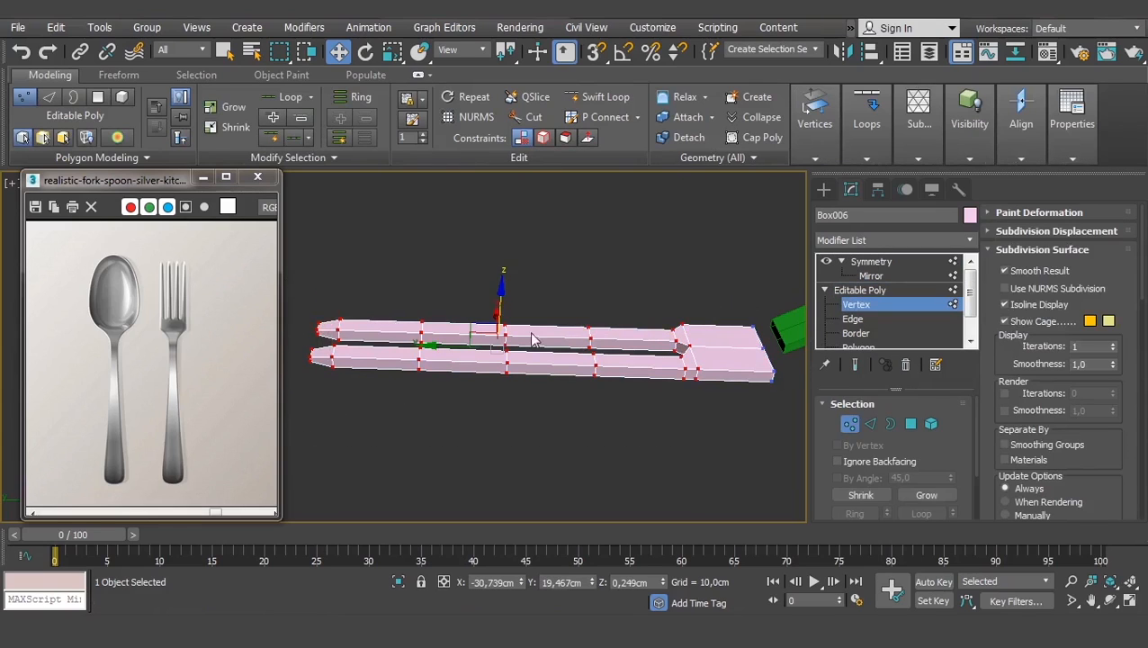
{"action": "middle_click_drag", "start_coordinate": [609, 267], "coordinate": [624, 265]}
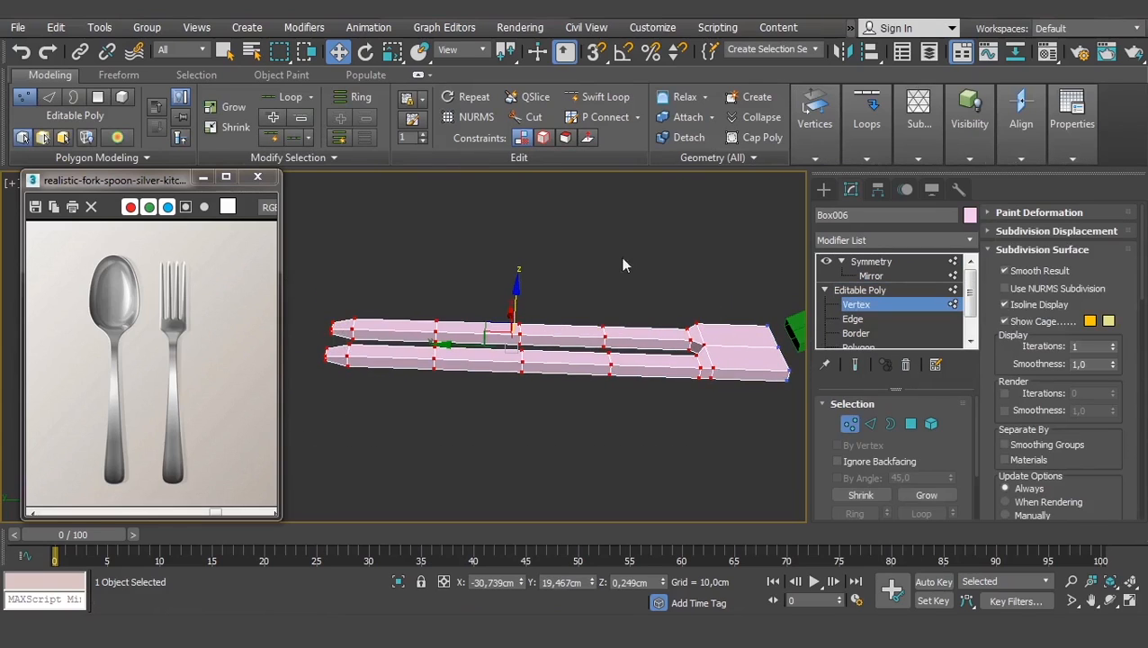
{"action": "middle_click_drag", "start_coordinate": [730, 312], "coordinate": [713, 313]}
{"action": "left_click", "coordinate": [949, 241]}
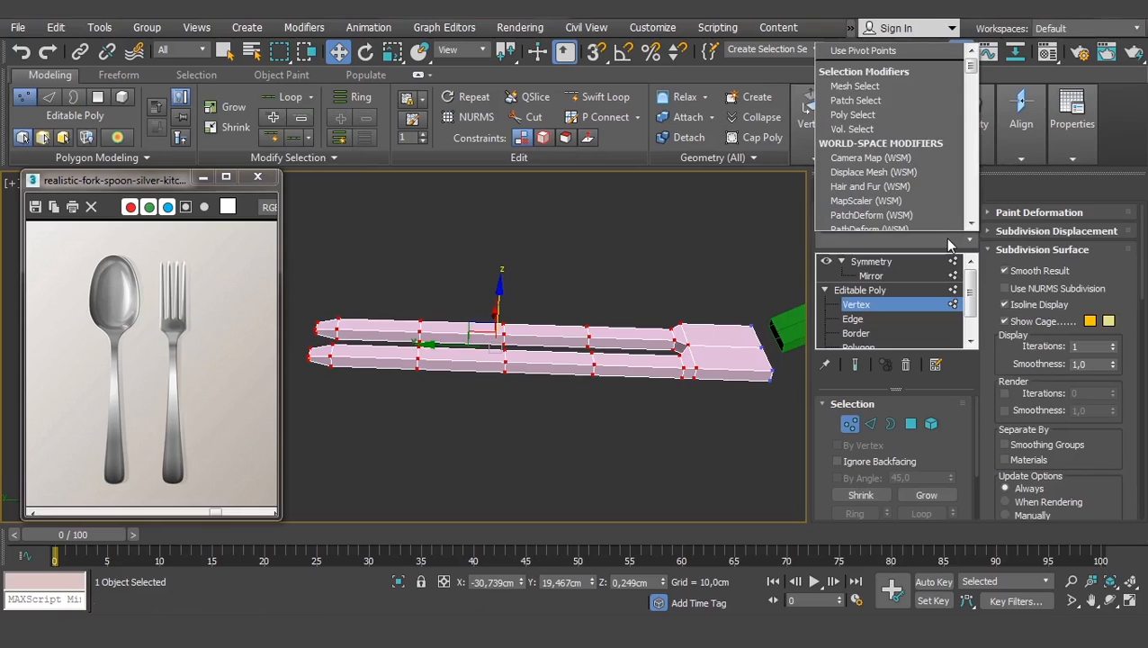
{"action": "key", "text": "f"}
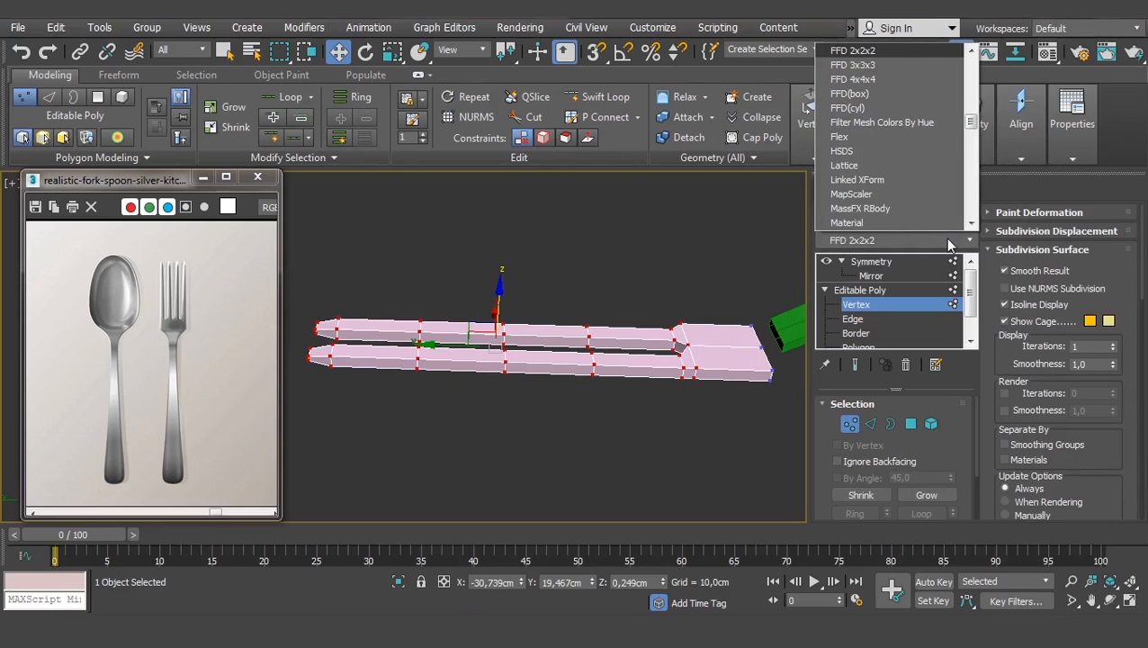
{"action": "left_click", "coordinate": [869, 65]}
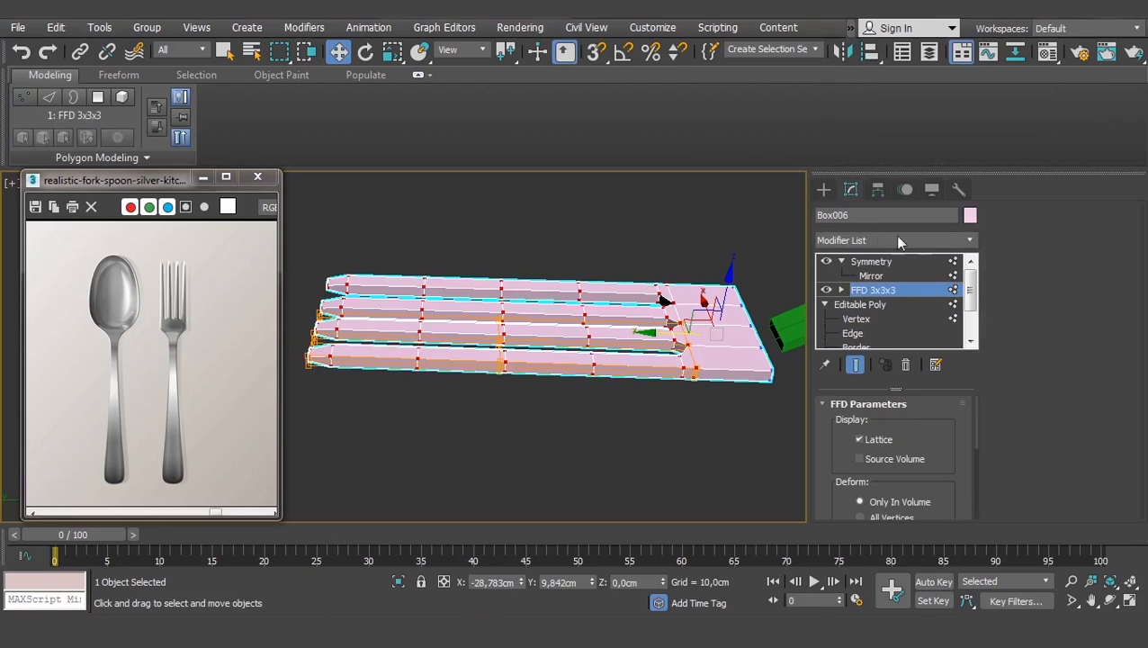
{"action": "left_click", "coordinate": [842, 290]}
{"action": "left_click", "coordinate": [881, 304]}
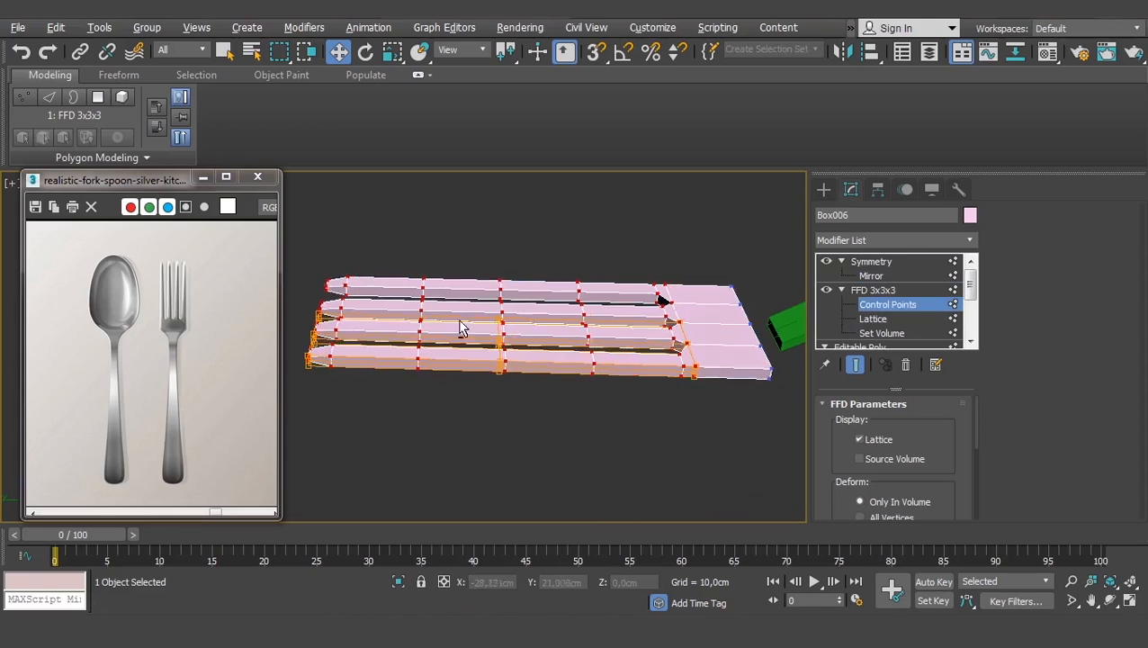
- Select the tine-tip control points and raise them to curve the fork head
{"action": "middle_click_drag", "start_coordinate": [459, 322], "coordinate": [420, 303], "text": "alt"}
{"action": "left_click_drag", "start_coordinate": [420, 296], "coordinate": [280, 393]}
{"action": "left_click_drag", "start_coordinate": [321, 301], "coordinate": [340, 247]}
{"action": "key", "text": "e"}
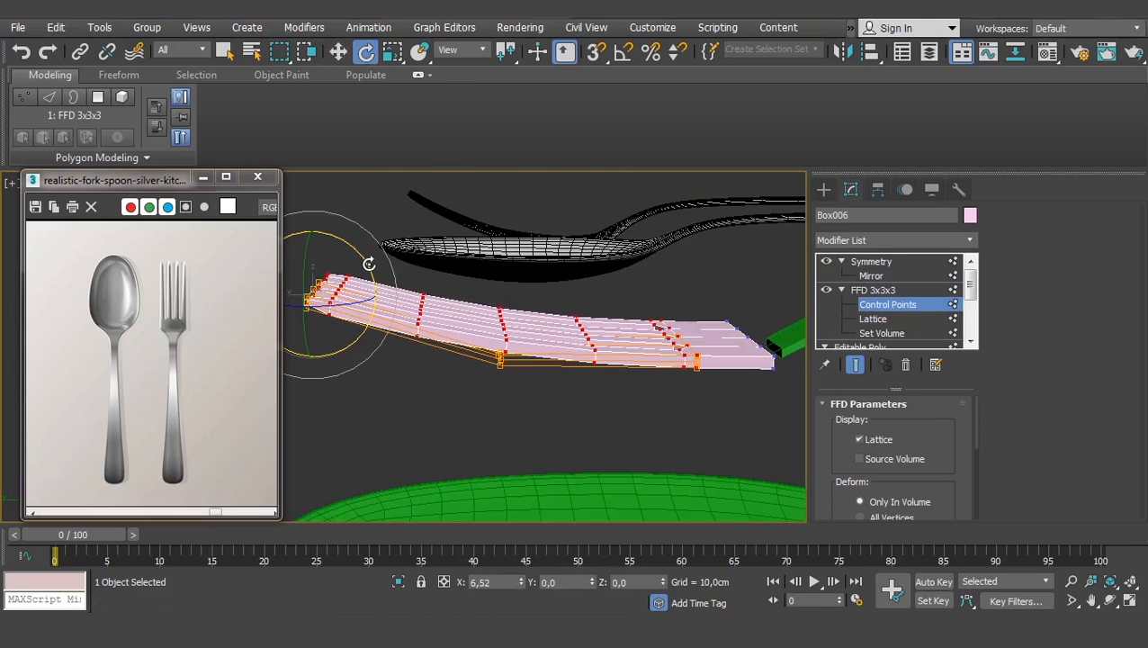
{"action": "left_click_drag", "start_coordinate": [553, 409], "coordinate": [486, 299]}
{"action": "key", "text": "w"}
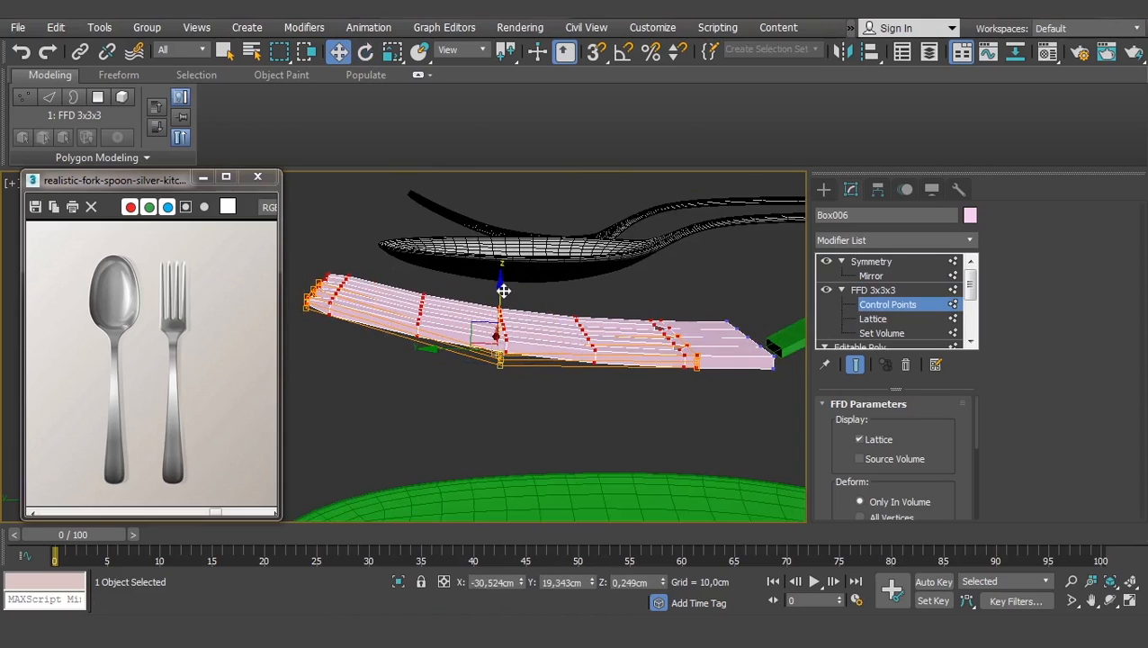
{"action": "left_click", "coordinate": [544, 292]}
{"action": "key", "text": "ctrl+z"}
{"action": "left_click_drag", "start_coordinate": [387, 234], "coordinate": [285, 337]}
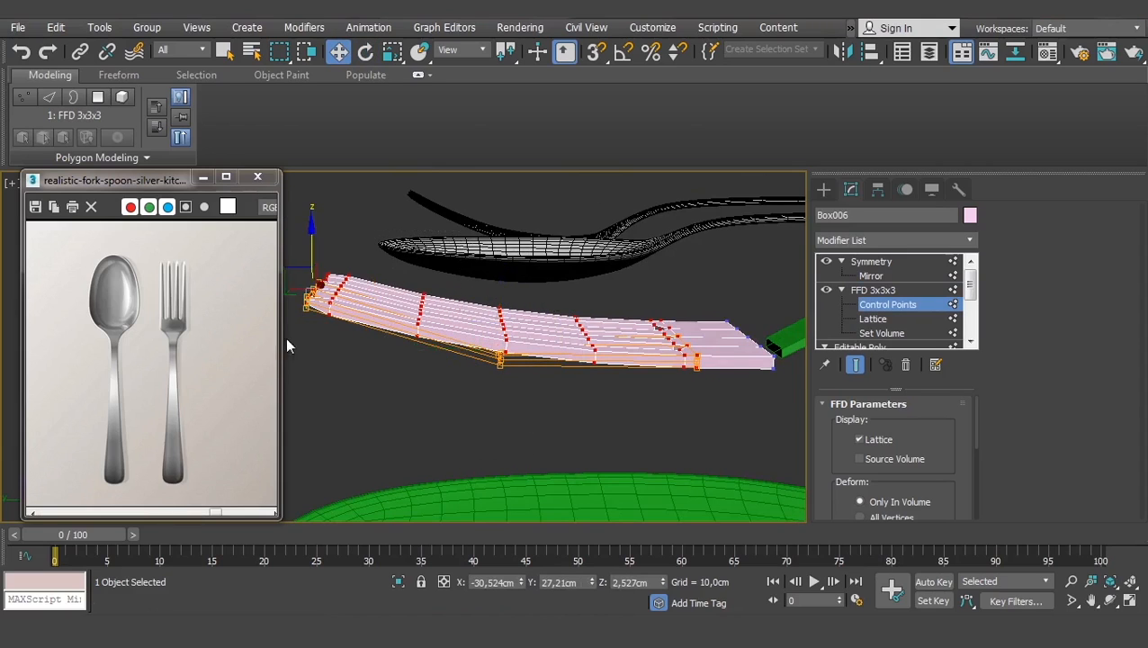
{"action": "middle_click_drag", "start_coordinate": [287, 337], "coordinate": [354, 360]}
{"action": "mouse_move", "coordinate": [378, 273]}
{"action": "left_mouse_down"}
{"action": "mouse_move", "coordinate": [378, 255]}
{"action": "mouse_move", "coordinate": [370, 276]}
{"action": "left_mouse_up"}
- Exit FFD control point editing and orbit to inspect the bent fork
{"action": "middle_click_drag", "start_coordinate": [619, 322], "coordinate": [458, 329]}
{"action": "scroll", "coordinate": [518, 327], "scroll_direction": "down", "scroll_amount": 3}
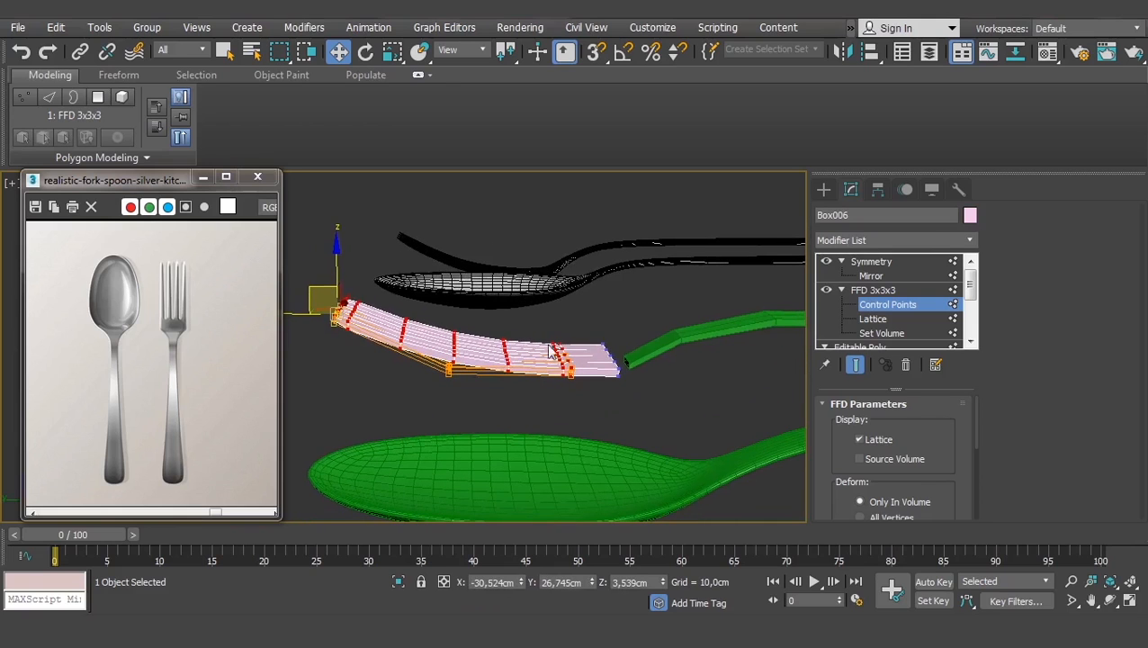
{"action": "left_click", "coordinate": [869, 290]}
{"action": "middle_click_drag", "start_coordinate": [539, 311], "coordinate": [568, 345], "text": "alt"}
{"action": "scroll", "coordinate": [568, 345], "scroll_direction": "up", "scroll_amount": 5}
{"action": "scroll", "coordinate": [580, 377], "scroll_direction": "down", "scroll_amount": 4}
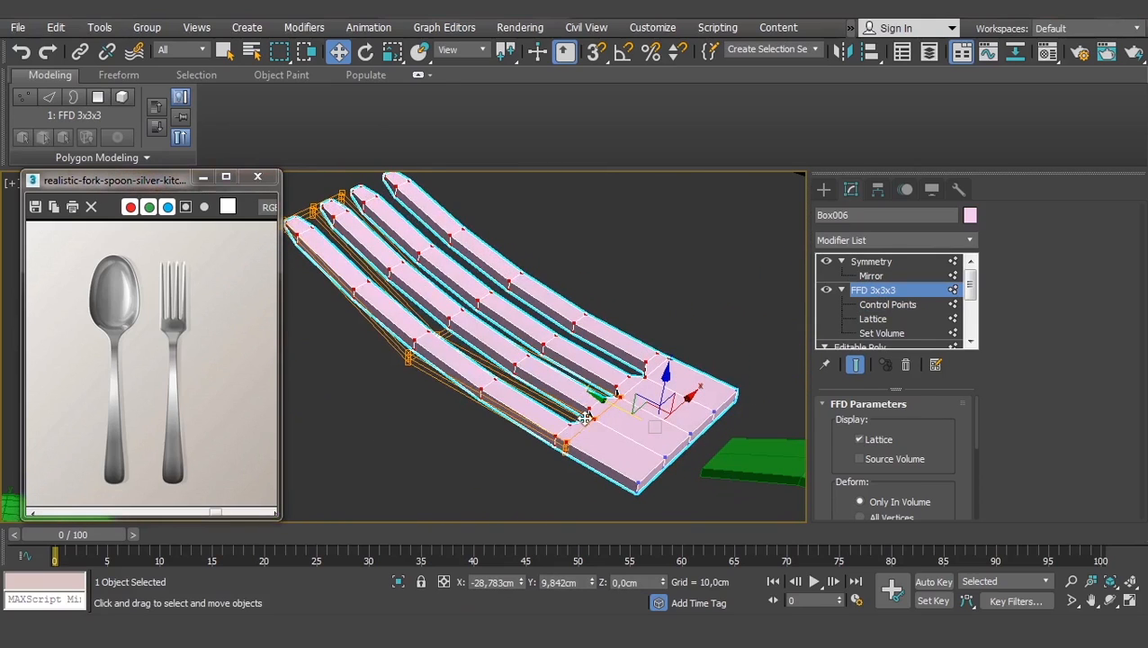
- Delete the Symmetry modifier from Box006's stack
{"action": "right_click", "coordinate": [871, 298]}
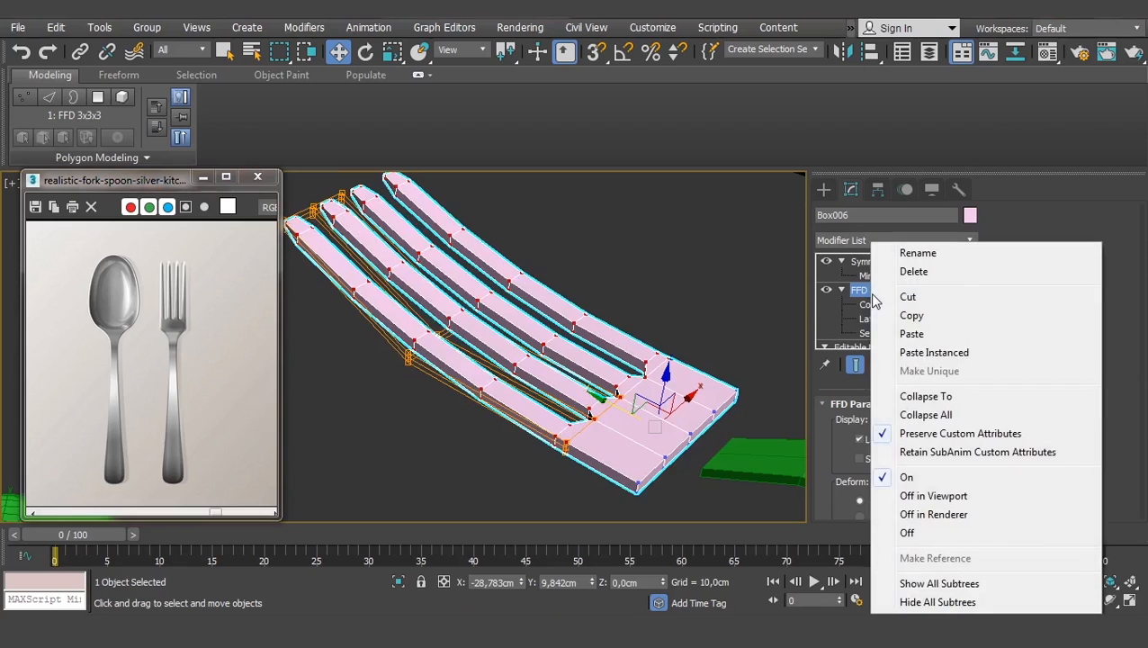
{"action": "left_click", "coordinate": [869, 300]}
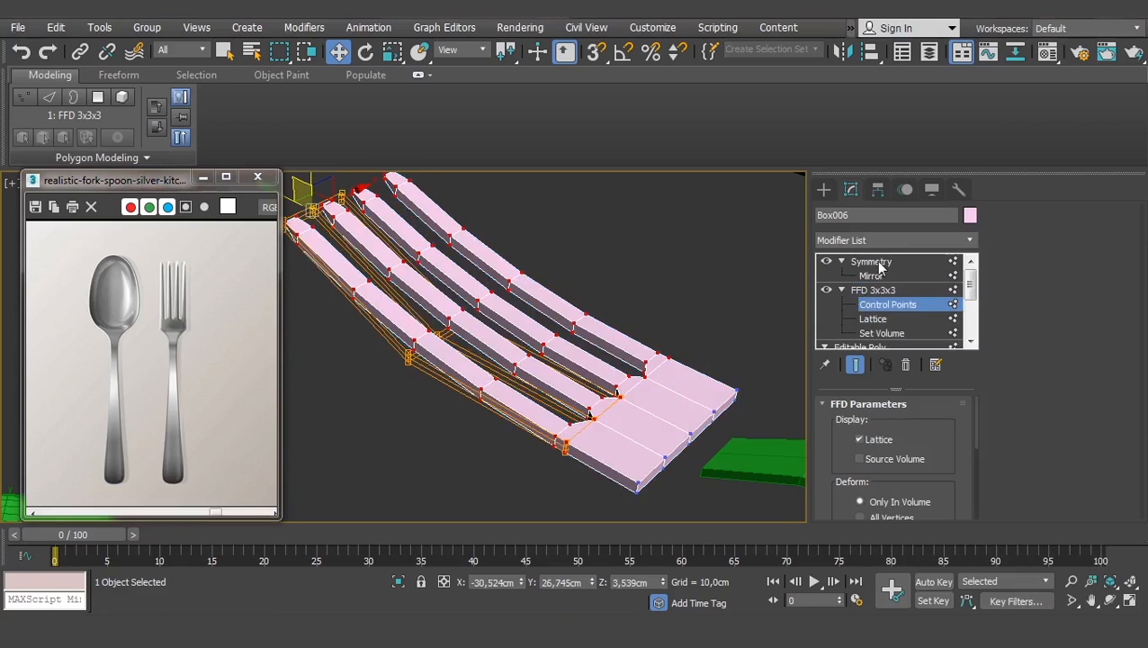
{"action": "left_click", "coordinate": [878, 263]}
{"action": "left_click", "coordinate": [907, 363]}
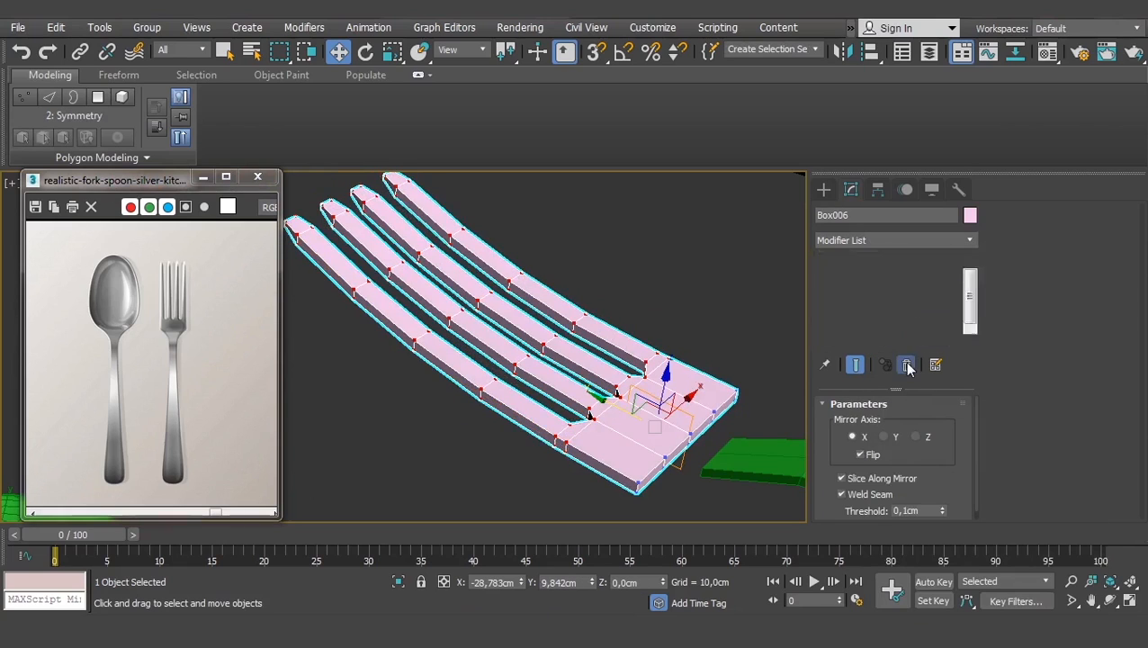
{"action": "mouse_move", "coordinate": [666, 378]}
{"action": "middle_mouse_down", "text": "alt"}
{"action": "mouse_move", "coordinate": [611, 356]}
{"action": "mouse_move", "coordinate": [681, 373]}
{"action": "middle_mouse_up", "text": "alt"}
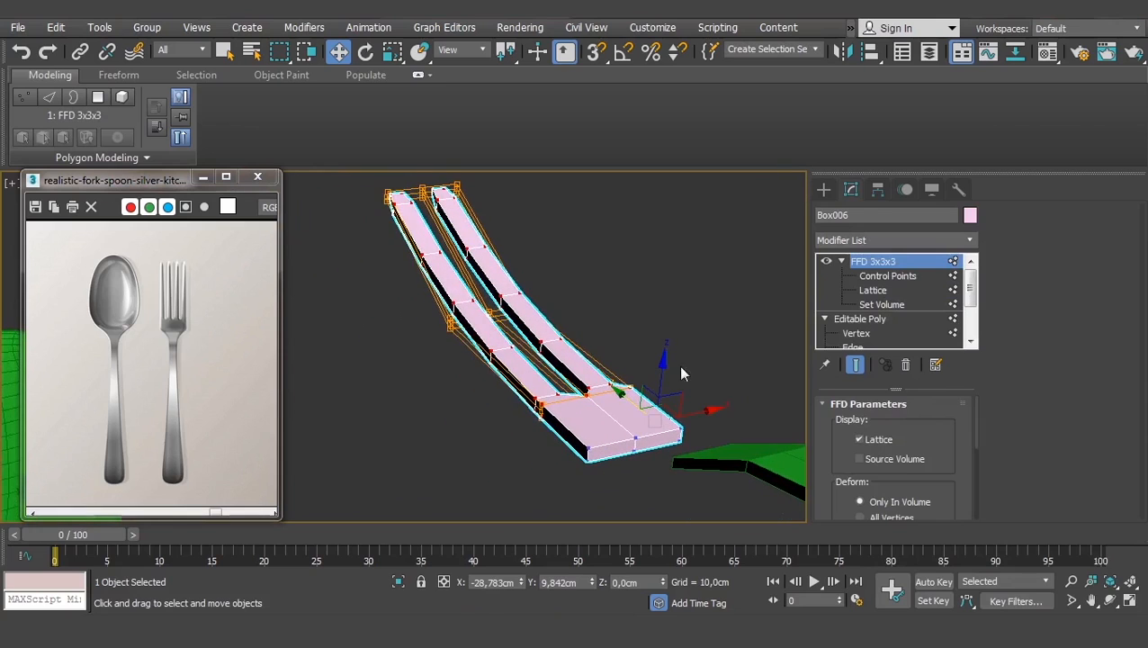
- Collapse All on the FFD 3x3x3 stack and confirm, leaving one Editable Poly
{"action": "right_click", "coordinate": [880, 265]}
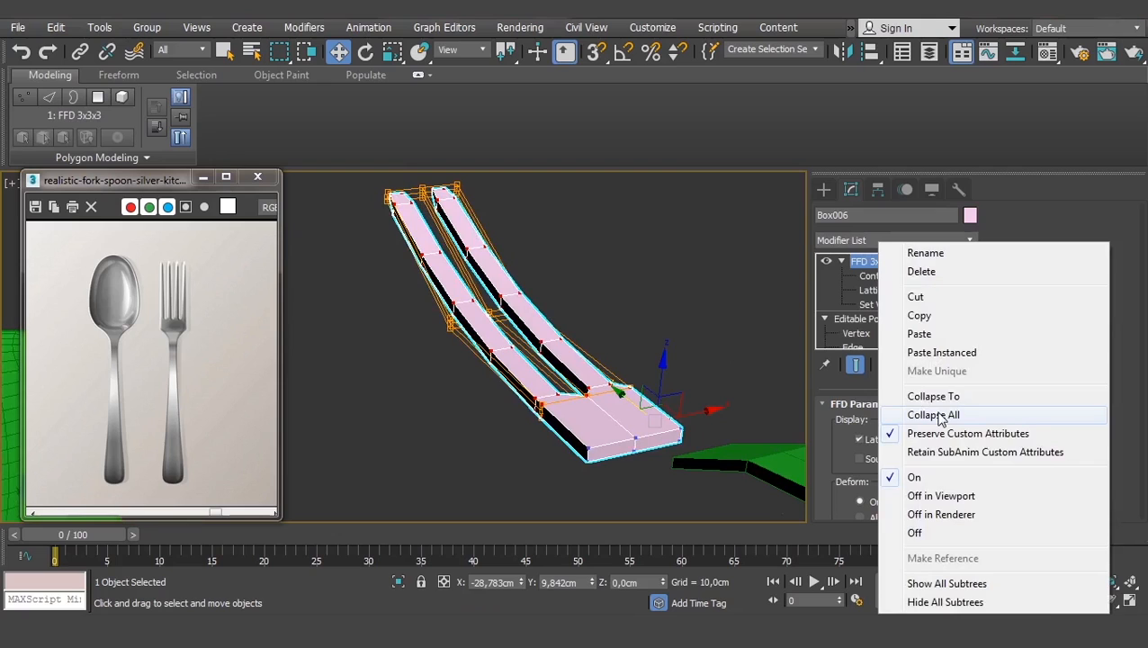
{"action": "left_click", "coordinate": [939, 419]}
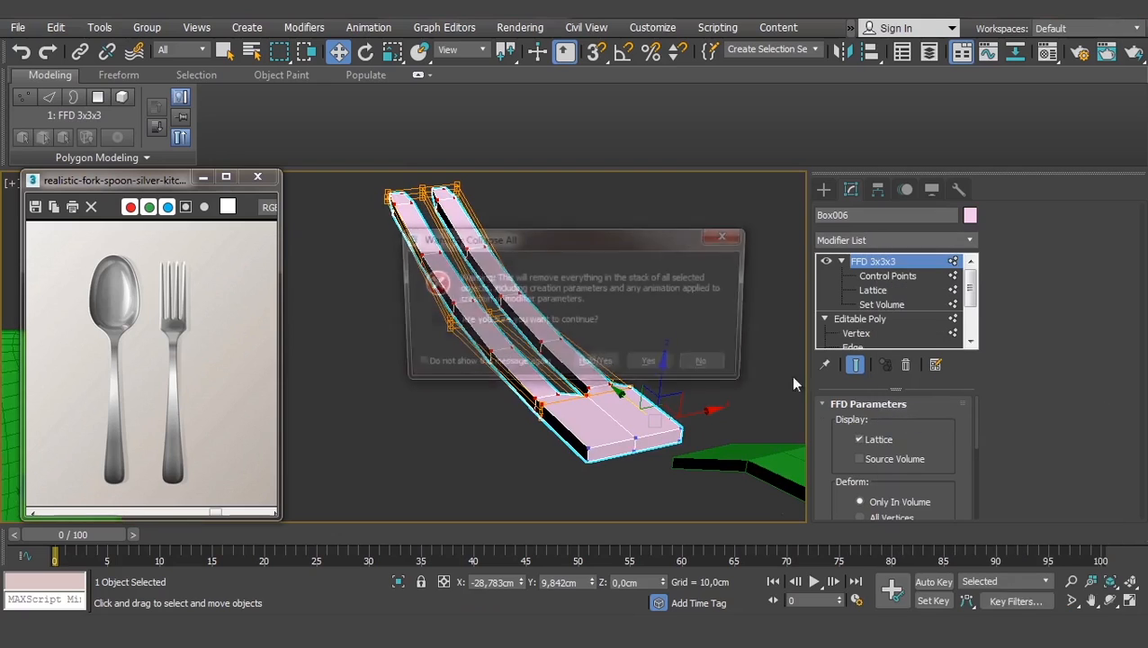
{"action": "left_click", "coordinate": [655, 365]}
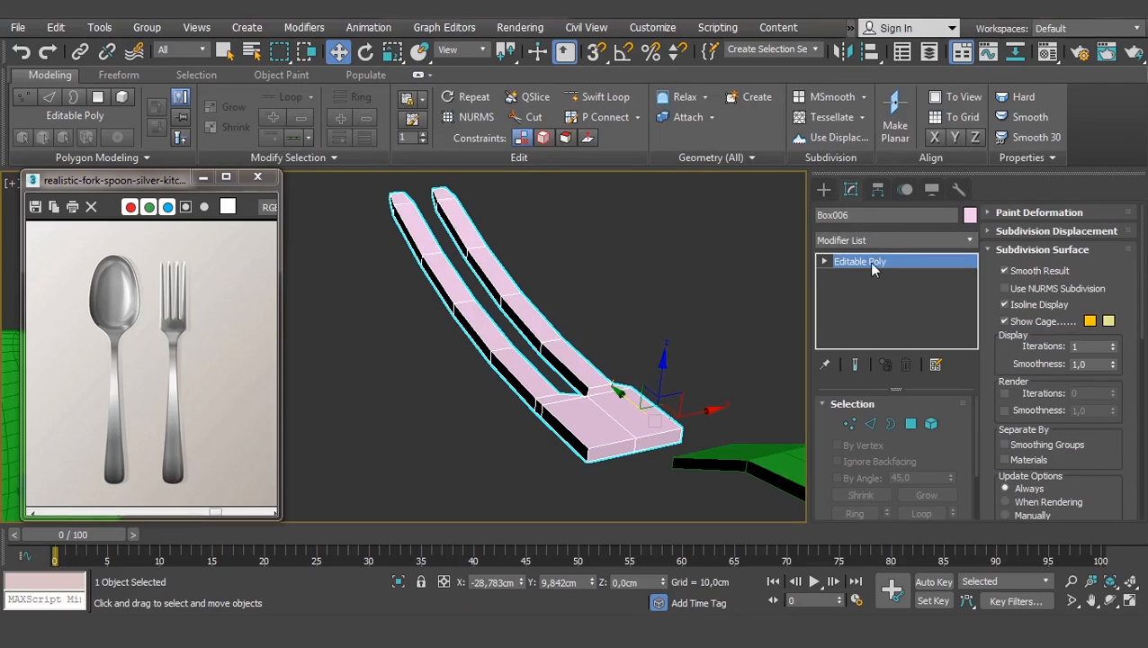
- Delete the two end faces at the fork's seam in Polygon mode
{"action": "left_click", "coordinate": [910, 423]}
{"action": "left_click", "coordinate": [651, 439]}
{"action": "key", "text": "Delete"}
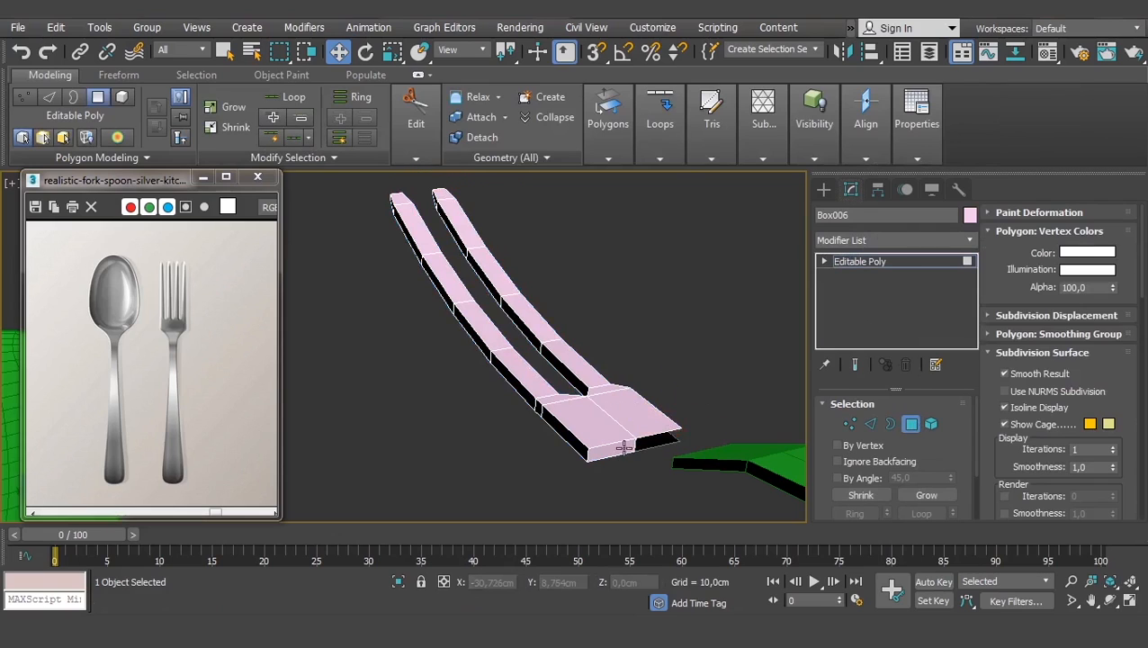
{"action": "left_click", "coordinate": [623, 446]}
{"action": "key", "text": "Delete"}
{"action": "middle_click_drag", "start_coordinate": [538, 413], "coordinate": [784, 304], "text": "alt"}
{"action": "left_click", "coordinate": [857, 263]}
{"action": "middle_click_drag", "start_coordinate": [660, 363], "coordinate": [641, 317]}
{"action": "scroll", "coordinate": [626, 359], "scroll_direction": "down", "scroll_amount": 3}
{"action": "scroll", "coordinate": [612, 366], "scroll_direction": "up", "scroll_amount": 3}
{"action": "middle_click_drag", "start_coordinate": [626, 361], "coordinate": [599, 332], "text": "alt"}
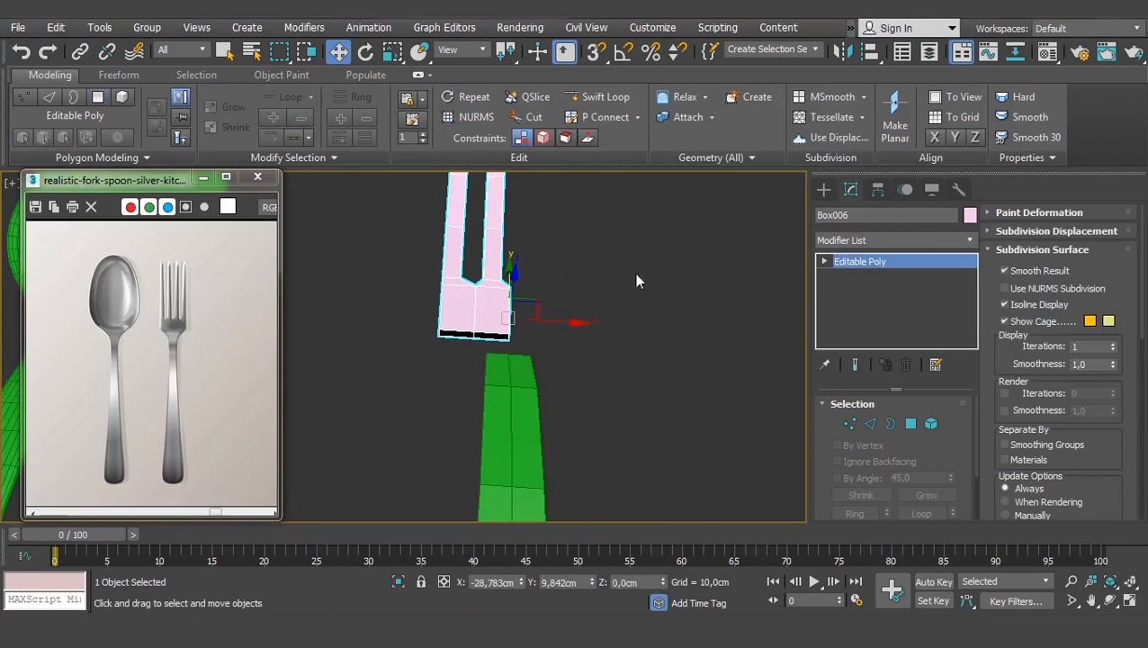
- Add a Symmetry modifier with Flip ticked to mirror the fork half
{"action": "left_click", "coordinate": [918, 241]}
{"action": "type", "text": "sy"}
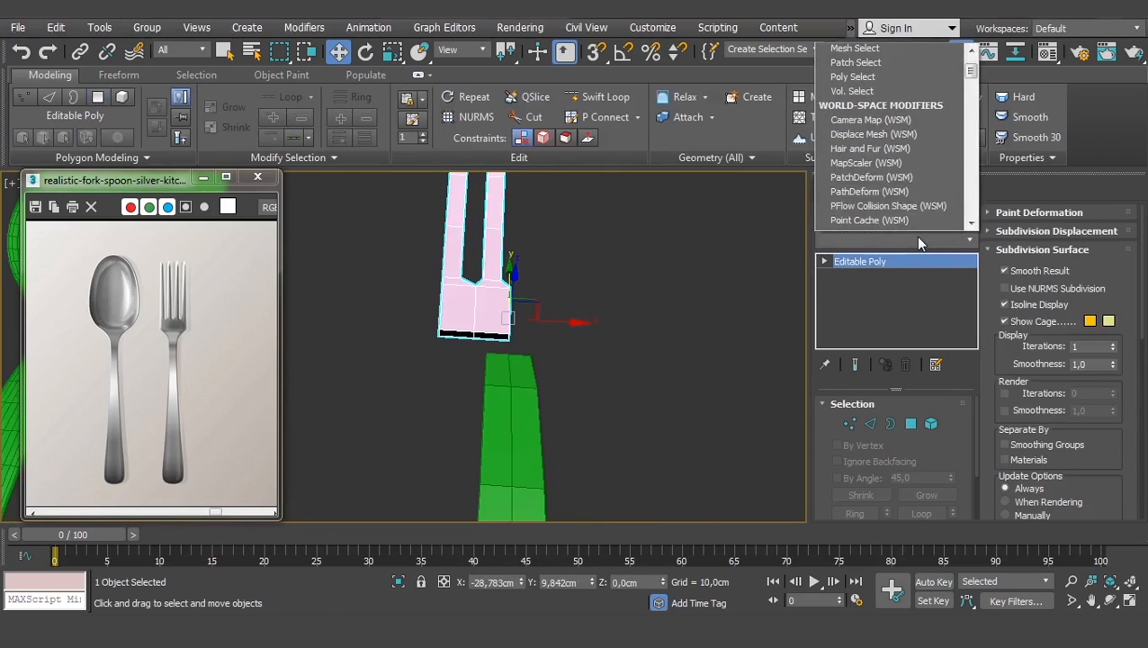
{"action": "key", "text": "Return"}
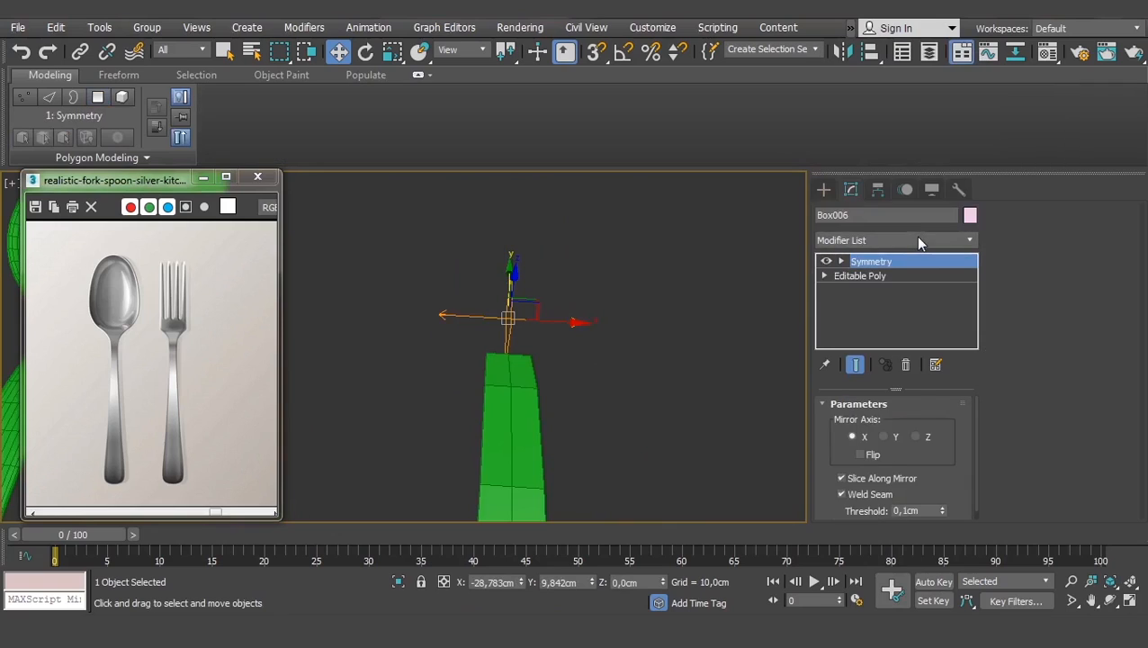
{"action": "left_click", "coordinate": [862, 454]}
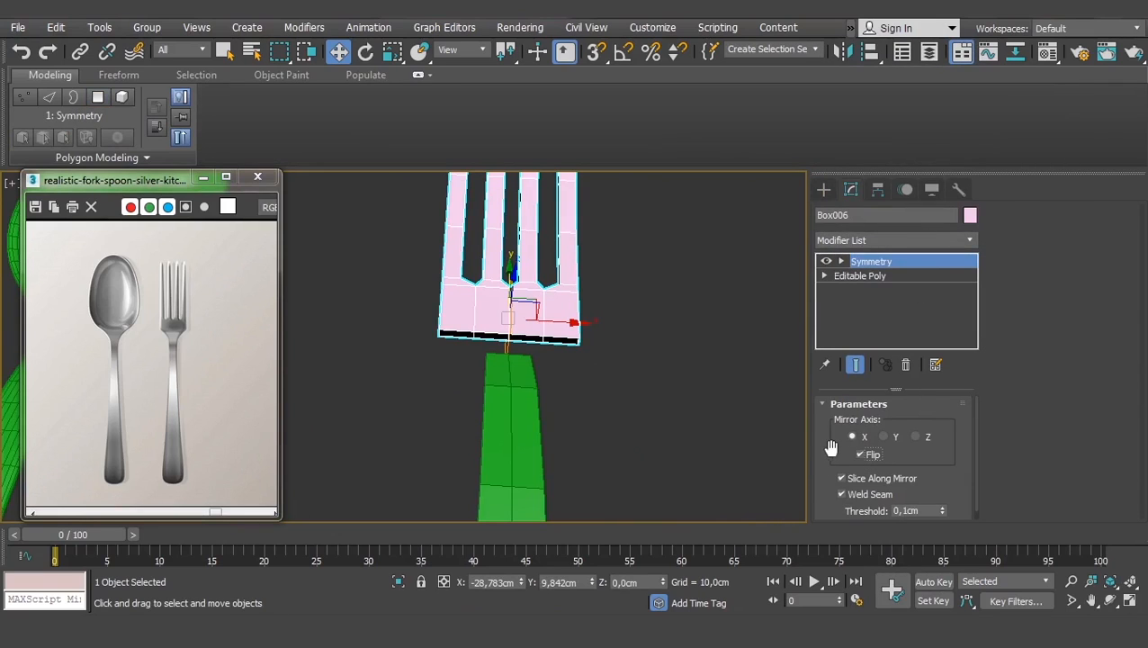
{"action": "left_click_drag", "start_coordinate": [830, 447], "coordinate": [833, 426]}
{"action": "scroll", "coordinate": [597, 325], "scroll_direction": "up", "scroll_amount": 8}
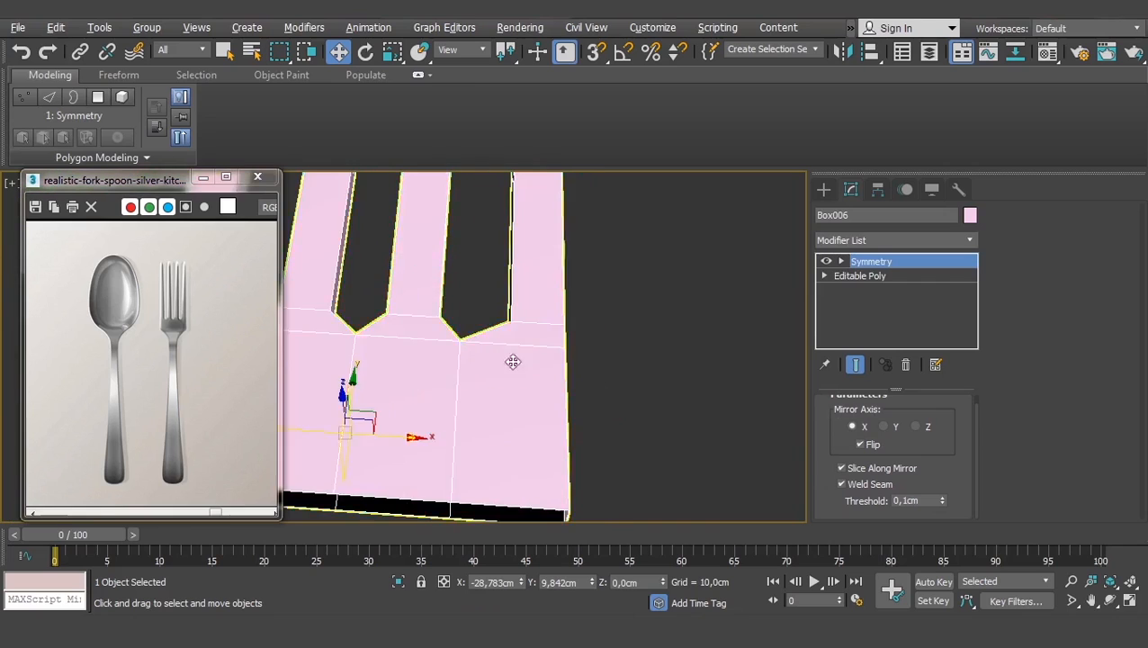
{"action": "middle_click_drag", "start_coordinate": [418, 456], "coordinate": [462, 230]}
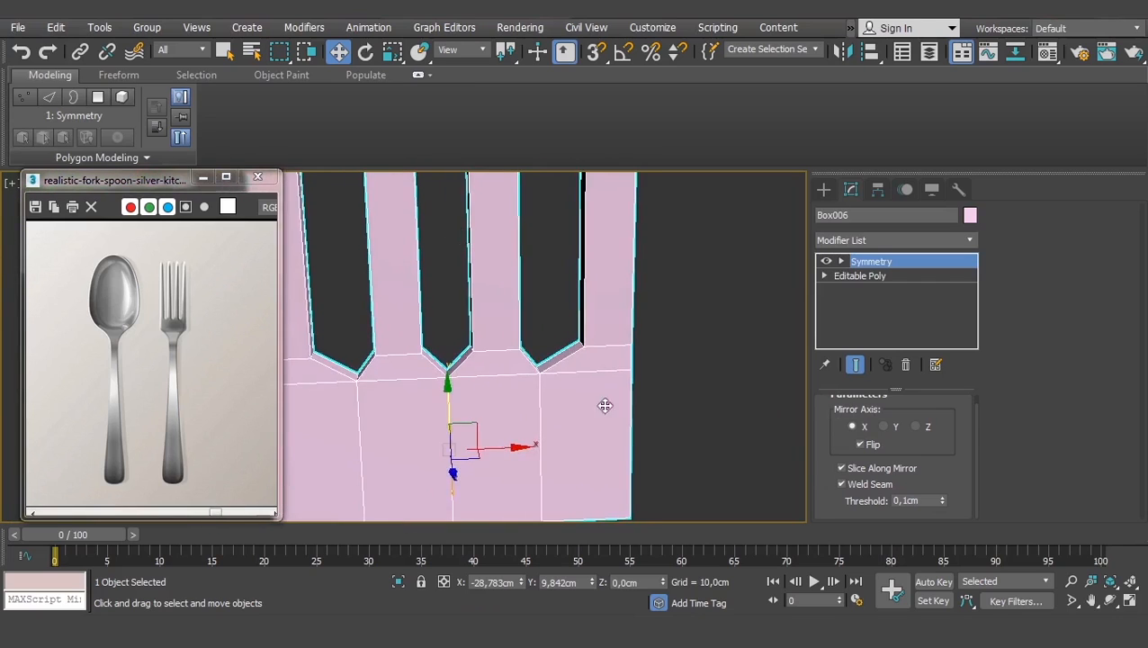
{"action": "scroll", "coordinate": [604, 405], "scroll_direction": "up", "scroll_amount": 3}
{"action": "middle_click_drag", "start_coordinate": [390, 287], "coordinate": [523, 373]}
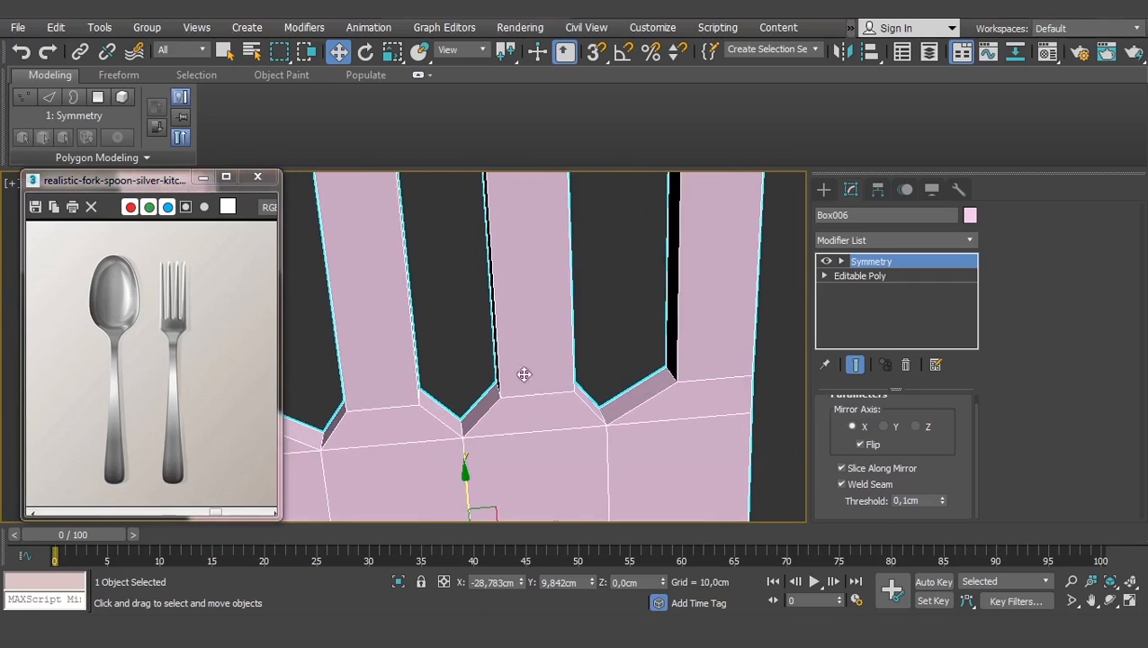
- Test the weld threshold at 6,63cm, then reset it to 0,1cm
{"action": "left_click_drag", "start_coordinate": [942, 499], "coordinate": [911, 108]}
{"action": "left_click_drag", "start_coordinate": [912, 552], "coordinate": [912, 551]}
{"action": "scroll", "coordinate": [558, 512], "scroll_direction": "down", "scroll_amount": 3}
{"action": "middle_click_drag", "start_coordinate": [518, 510], "coordinate": [499, 363]}
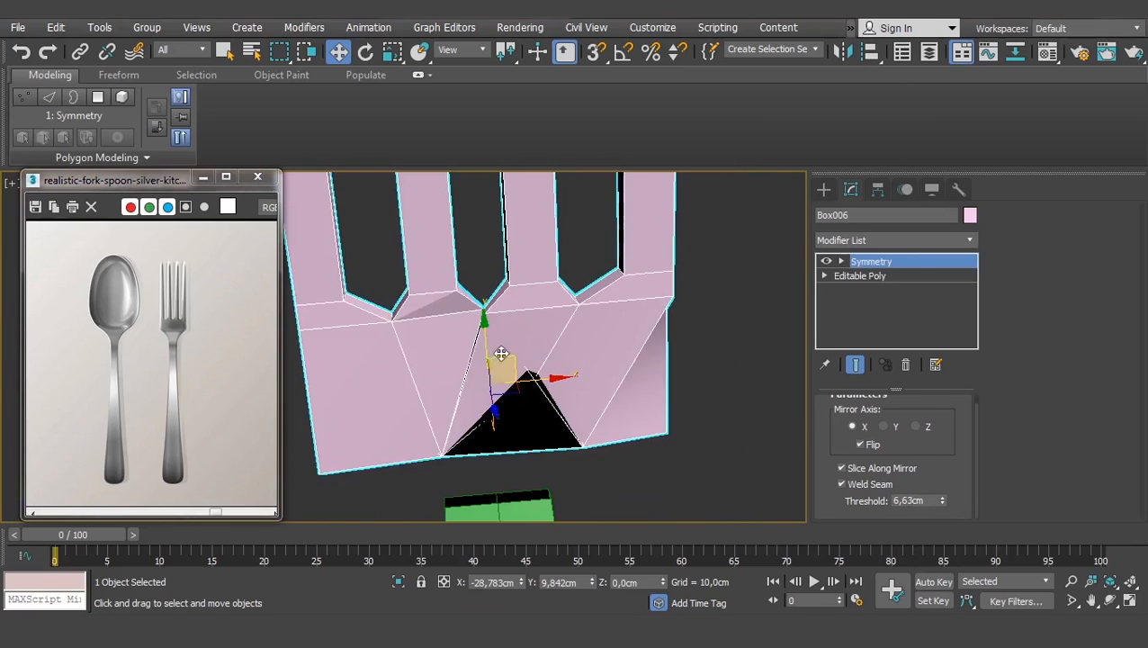
{"action": "right_click", "coordinate": [946, 500]}
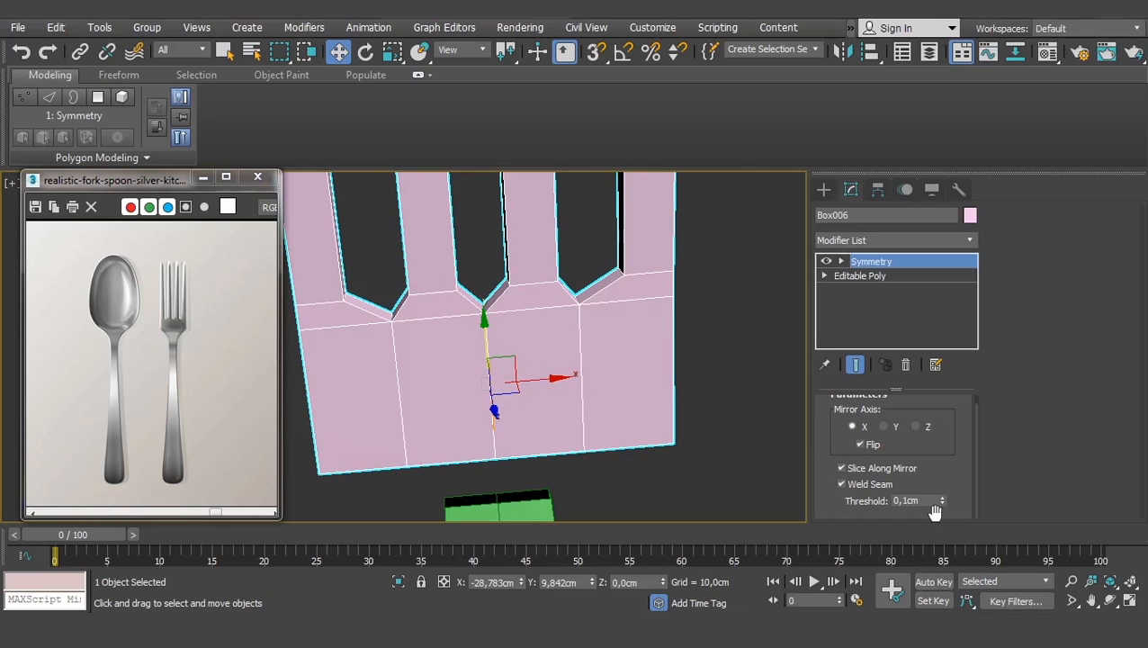
{"action": "middle_click_drag", "start_coordinate": [538, 333], "coordinate": [540, 272], "text": "alt"}
{"action": "scroll", "coordinate": [541, 277], "scroll_direction": "down", "scroll_amount": 3}
{"action": "middle_click_drag", "start_coordinate": [471, 266], "coordinate": [549, 310]}
{"action": "scroll", "coordinate": [553, 301], "scroll_direction": "up", "scroll_amount": 3}
- Collapse All on Box006's Symmetry stack and confirm into one Editable Poly
{"action": "right_click", "coordinate": [867, 261]}
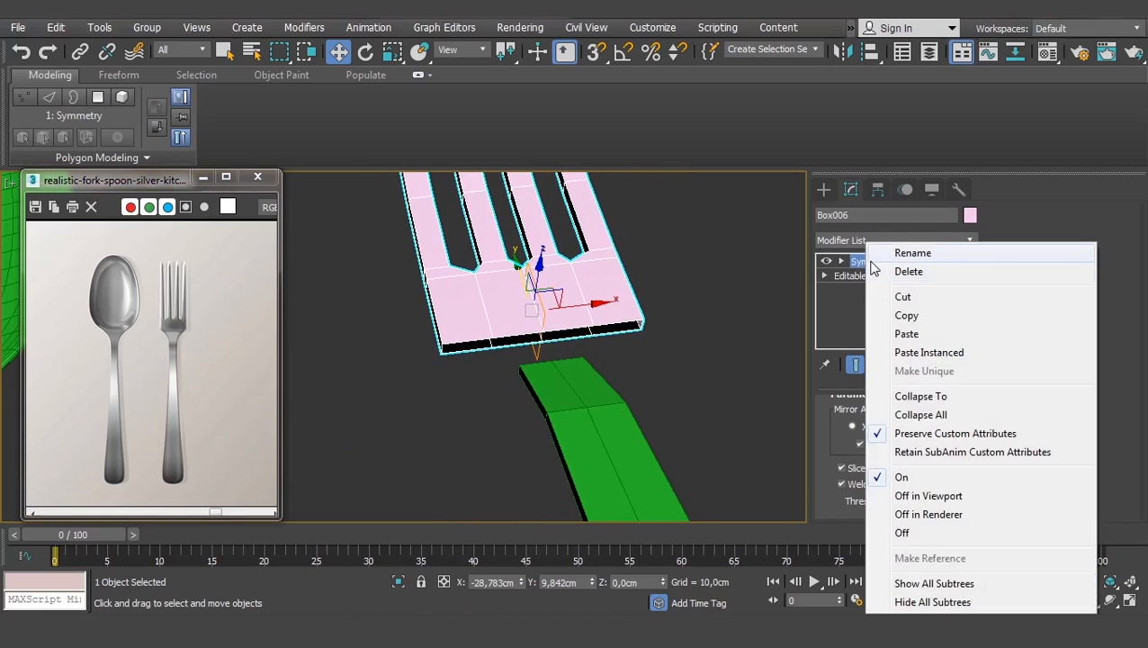
{"action": "left_click", "coordinate": [920, 414]}
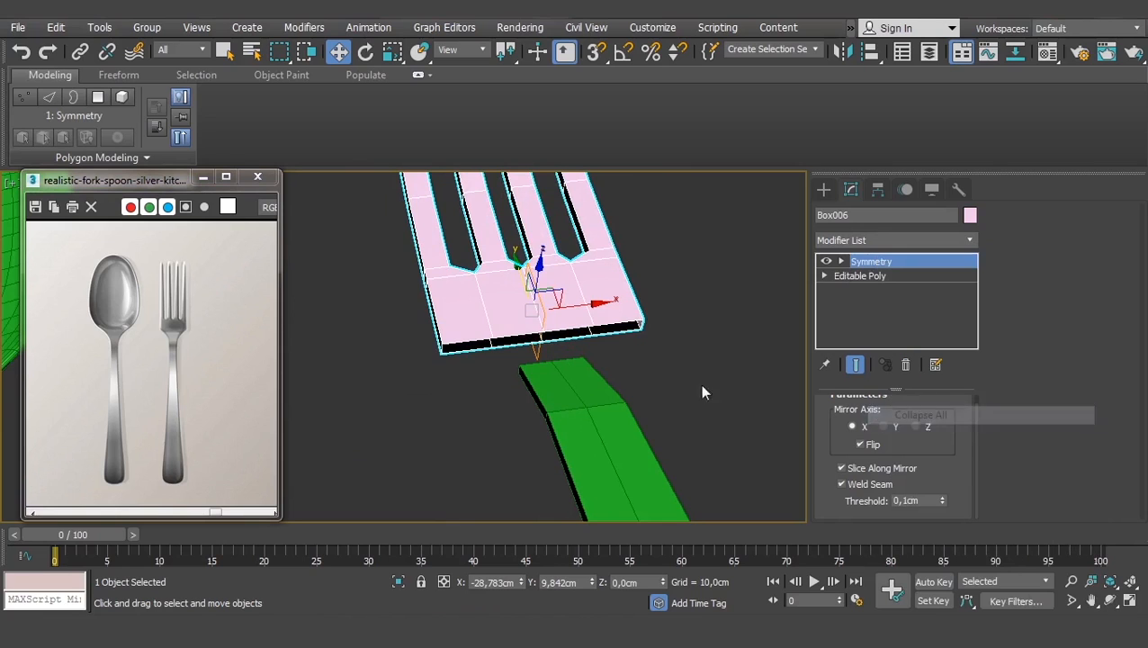
{"action": "left_click", "coordinate": [661, 367]}
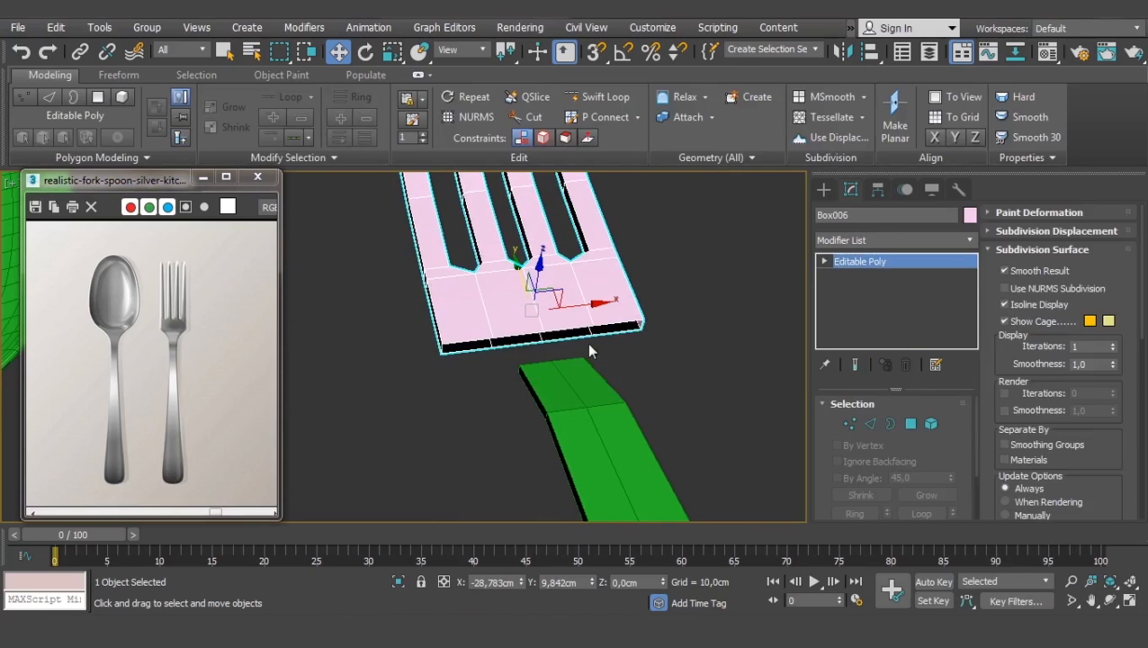
{"action": "middle_click_drag", "start_coordinate": [587, 343], "coordinate": [581, 318]}
- Check the fork's vertices near the handle end, then return to object level and deselect
{"action": "left_click", "coordinate": [848, 424]}
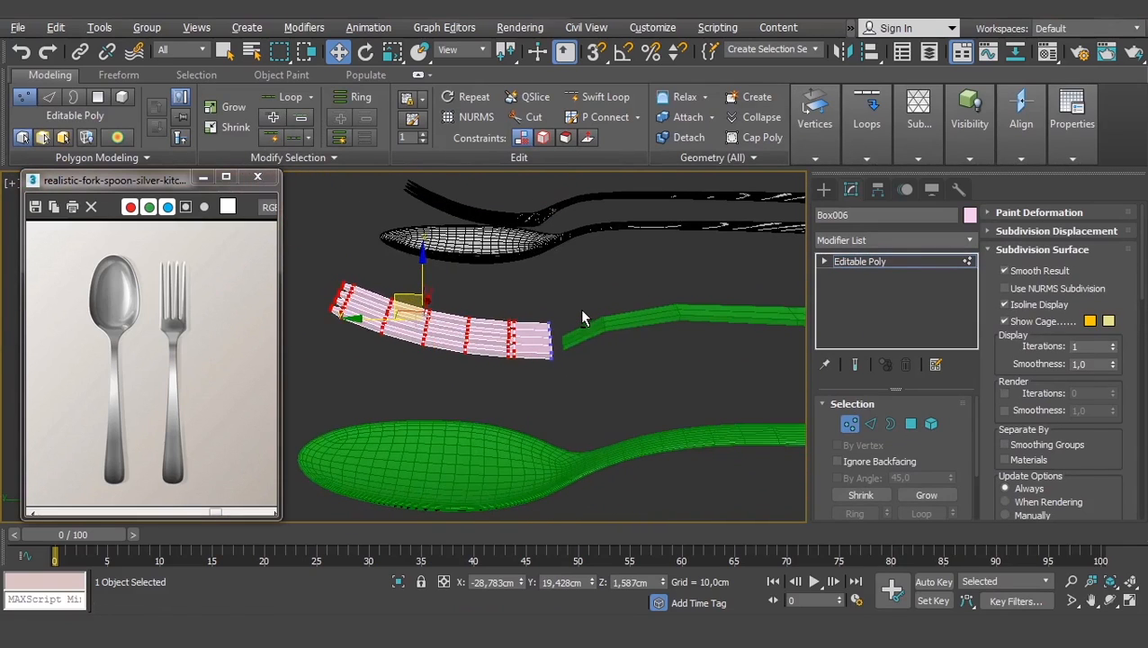
{"action": "left_click", "coordinate": [861, 262]}
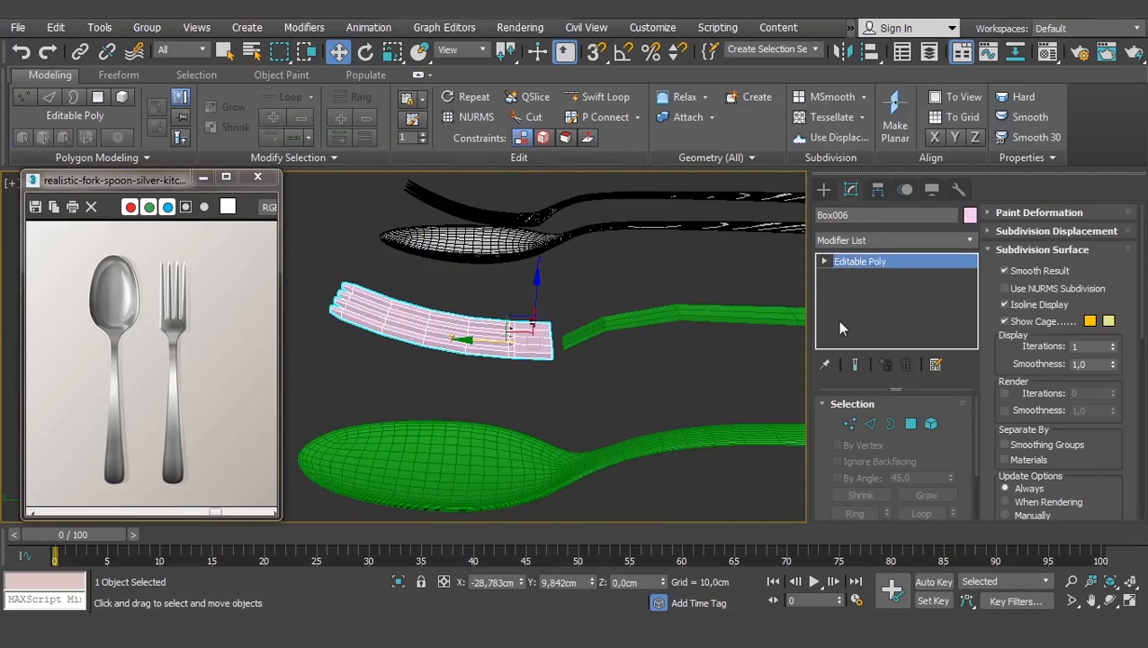
{"action": "key", "text": "z"}
{"action": "left_click", "coordinate": [824, 261]}
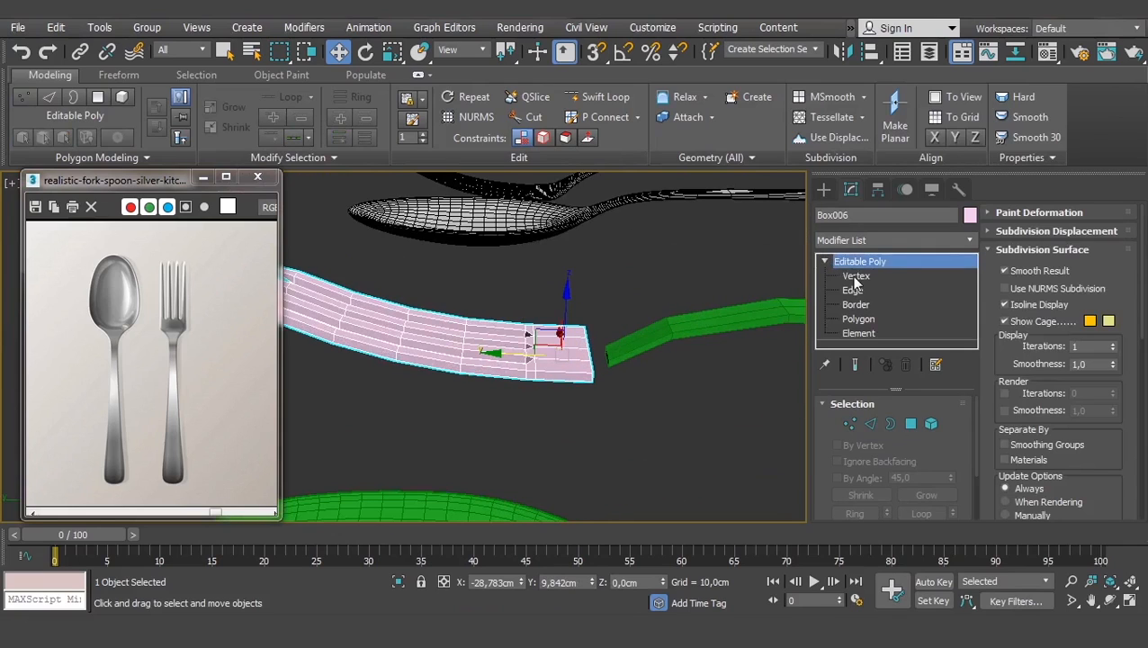
{"action": "left_click", "coordinate": [855, 275]}
{"action": "left_click_drag", "start_coordinate": [619, 295], "coordinate": [568, 374]}
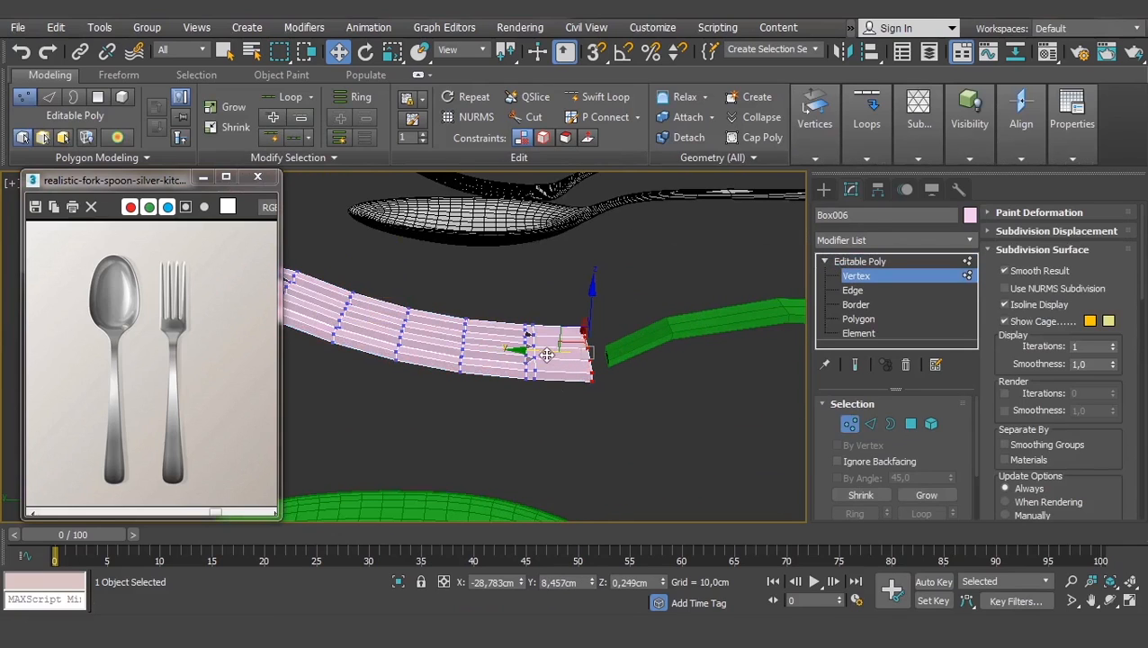
{"action": "left_click", "coordinate": [861, 262]}
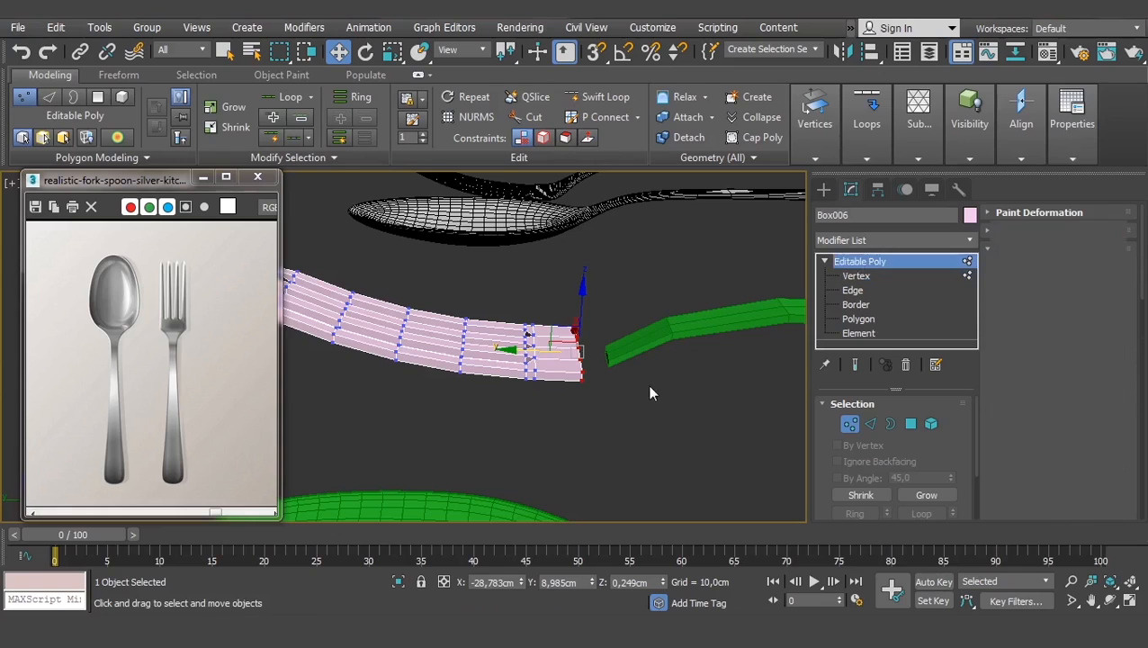
{"action": "scroll", "coordinate": [647, 385], "scroll_direction": "up", "scroll_amount": 2}
{"action": "left_click", "coordinate": [583, 404]}
- Select the green handle Box005 and drop to Editable Poly beneath TurboSmooth
{"action": "left_click", "coordinate": [586, 357]}
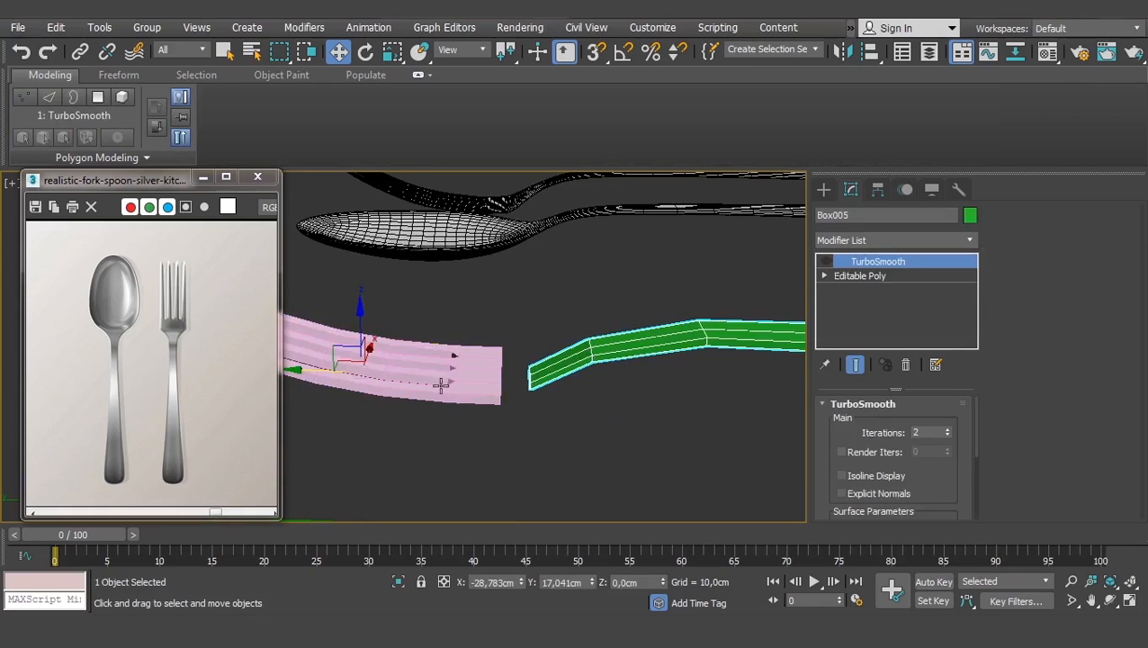
{"action": "middle_click_drag", "start_coordinate": [588, 355], "coordinate": [584, 397], "text": "alt"}
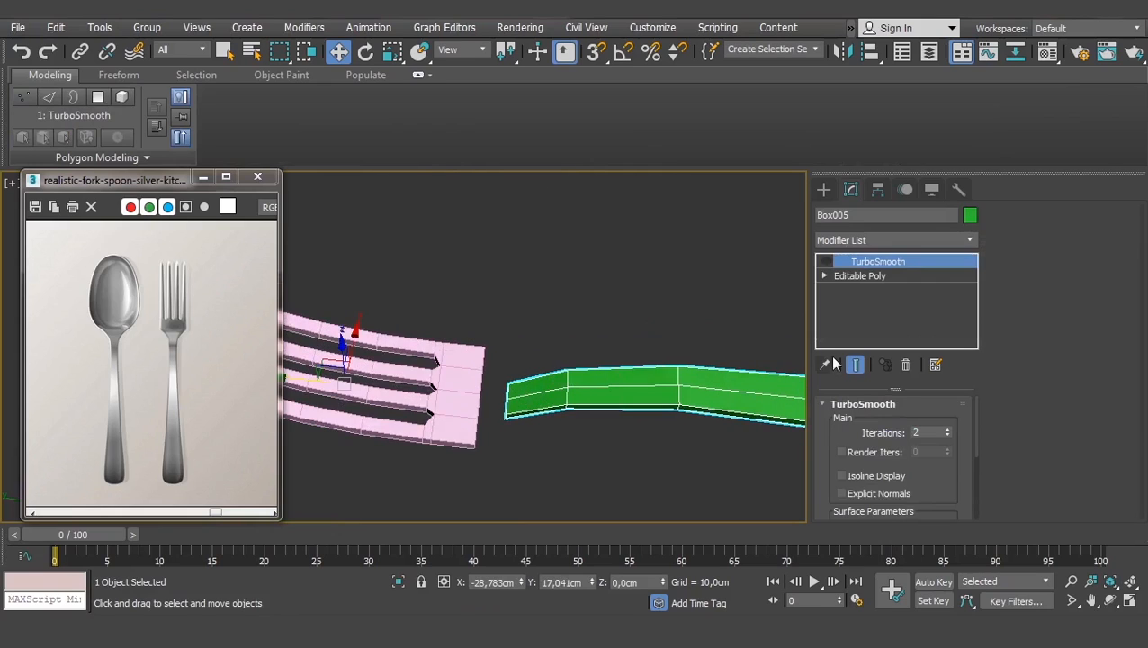
{"action": "scroll", "coordinate": [827, 439], "scroll_direction": "down", "scroll_amount": 5}
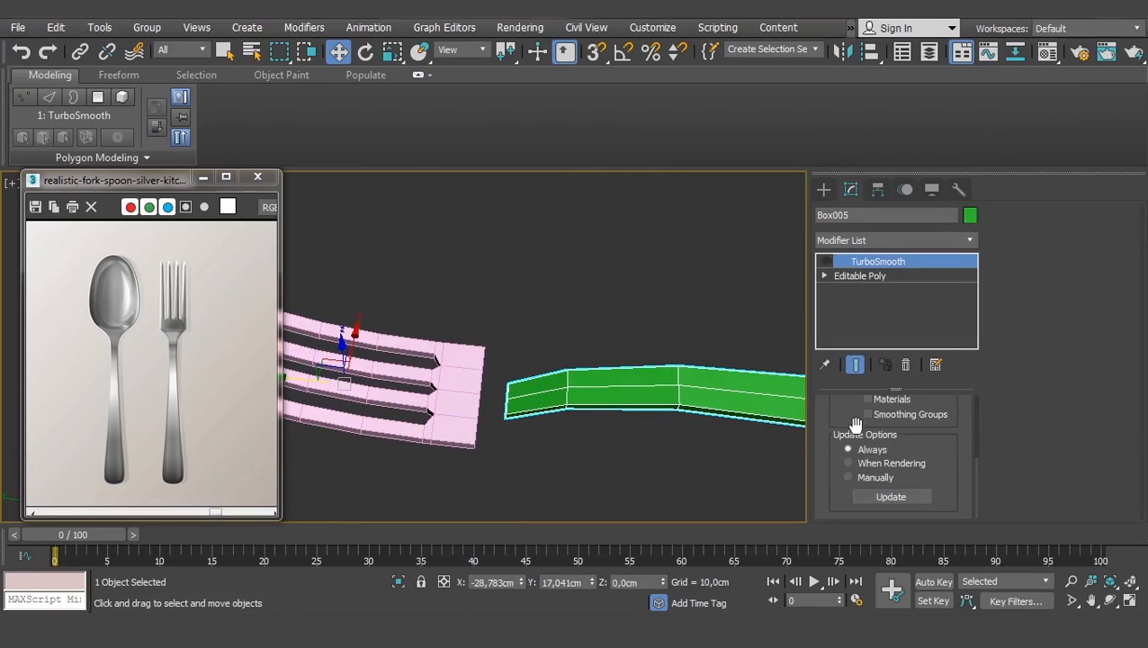
{"action": "scroll", "coordinate": [853, 424], "scroll_direction": "up", "scroll_amount": 5}
{"action": "left_click", "coordinate": [864, 275]}
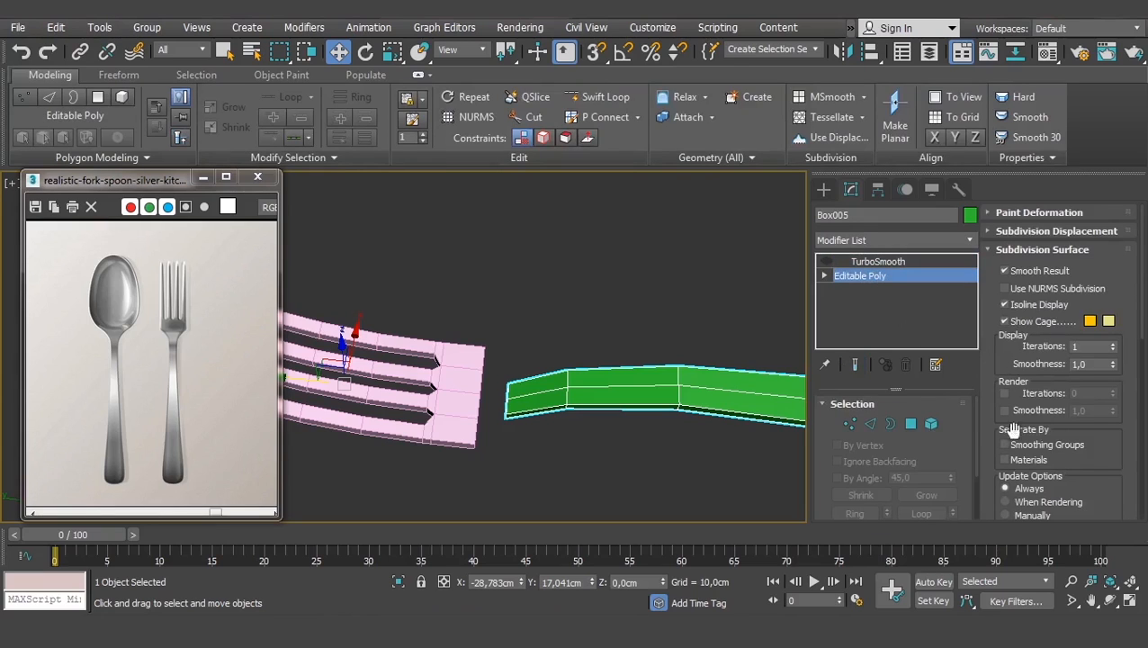
- Collapse the Soft Selection rollout and expand Edit Geometry
{"action": "scroll", "coordinate": [1003, 331], "scroll_direction": "down", "scroll_amount": 2}
{"action": "scroll", "coordinate": [1003, 331], "scroll_direction": "down", "scroll_amount": 10}
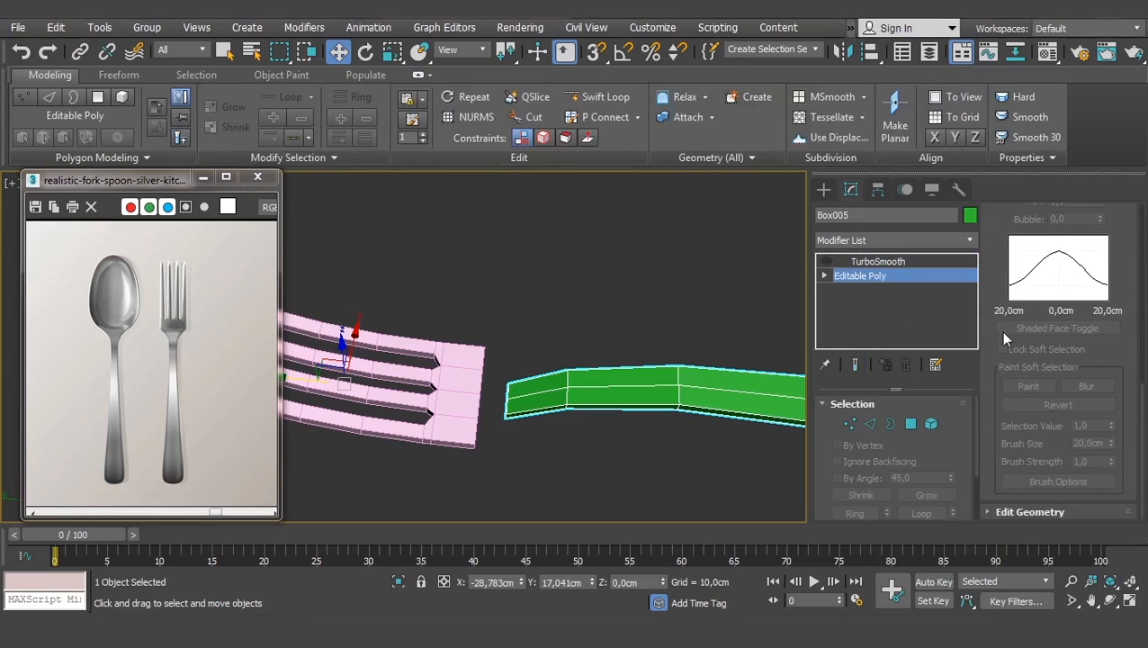
{"action": "scroll", "coordinate": [1000, 331], "scroll_direction": "up", "scroll_amount": 8}
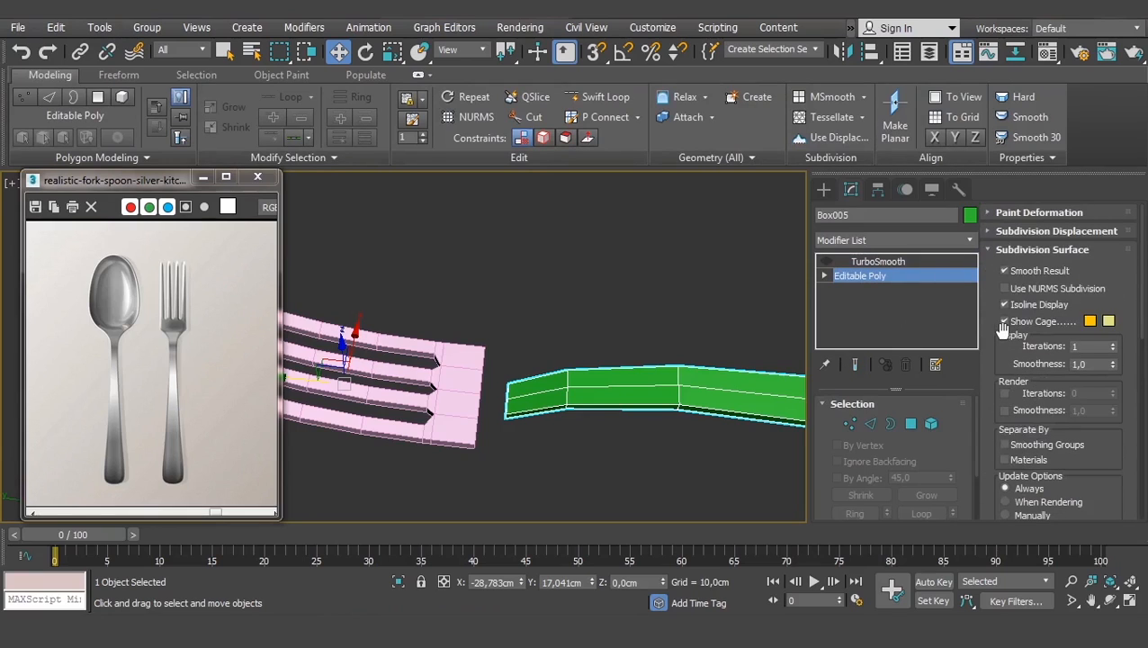
{"action": "scroll", "coordinate": [948, 445], "scroll_direction": "down", "scroll_amount": 3}
{"action": "scroll", "coordinate": [985, 418], "scroll_direction": "down", "scroll_amount": 6}
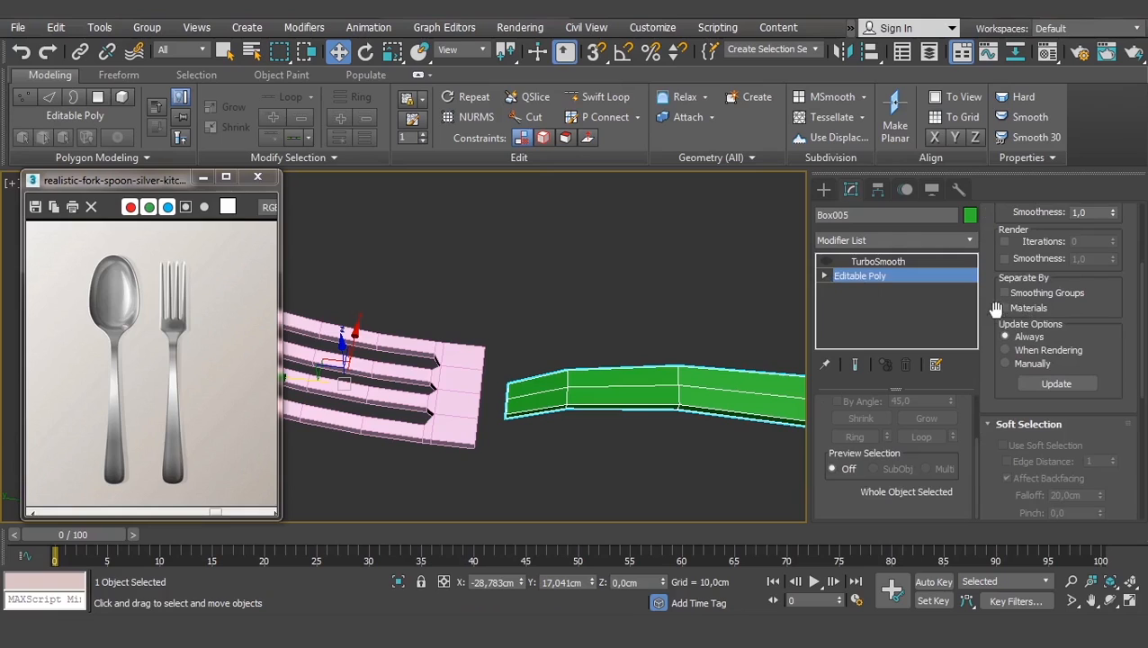
{"action": "left_click_drag", "start_coordinate": [991, 322], "coordinate": [985, 168]}
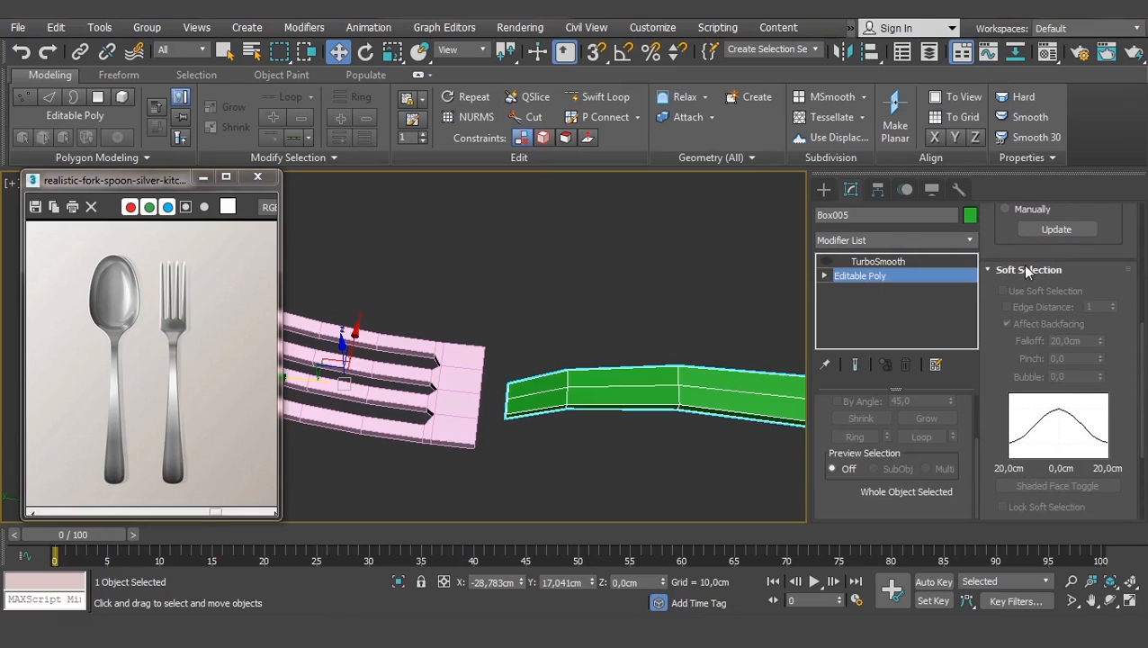
{"action": "left_click", "coordinate": [1022, 268]}
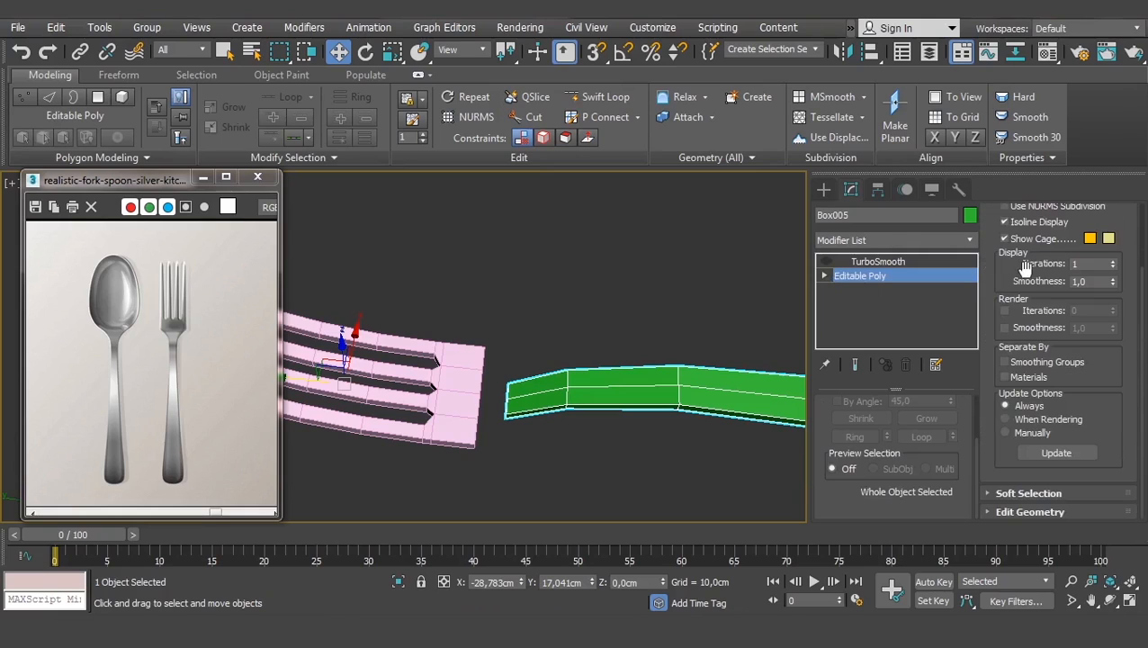
{"action": "left_click", "coordinate": [1017, 509]}
{"action": "left_click_drag", "start_coordinate": [990, 326], "coordinate": [1016, 393]}
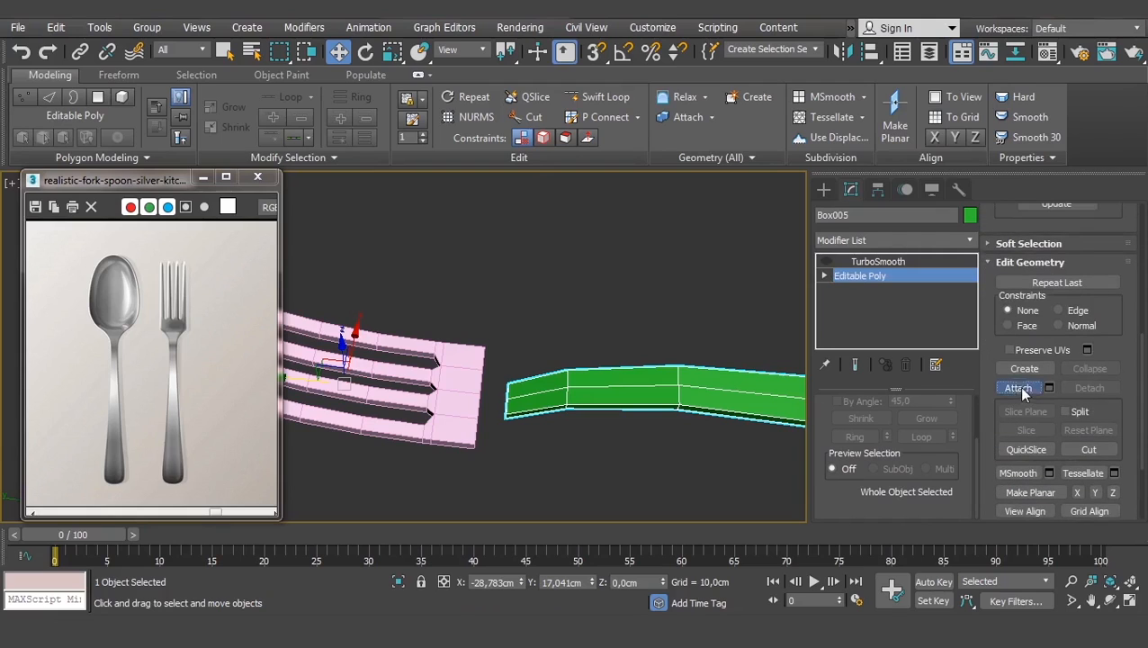
- Attach the pink fork head Box006 to the green handle object Box005
{"action": "left_click", "coordinate": [1018, 387]}
{"action": "left_click", "coordinate": [457, 404]}
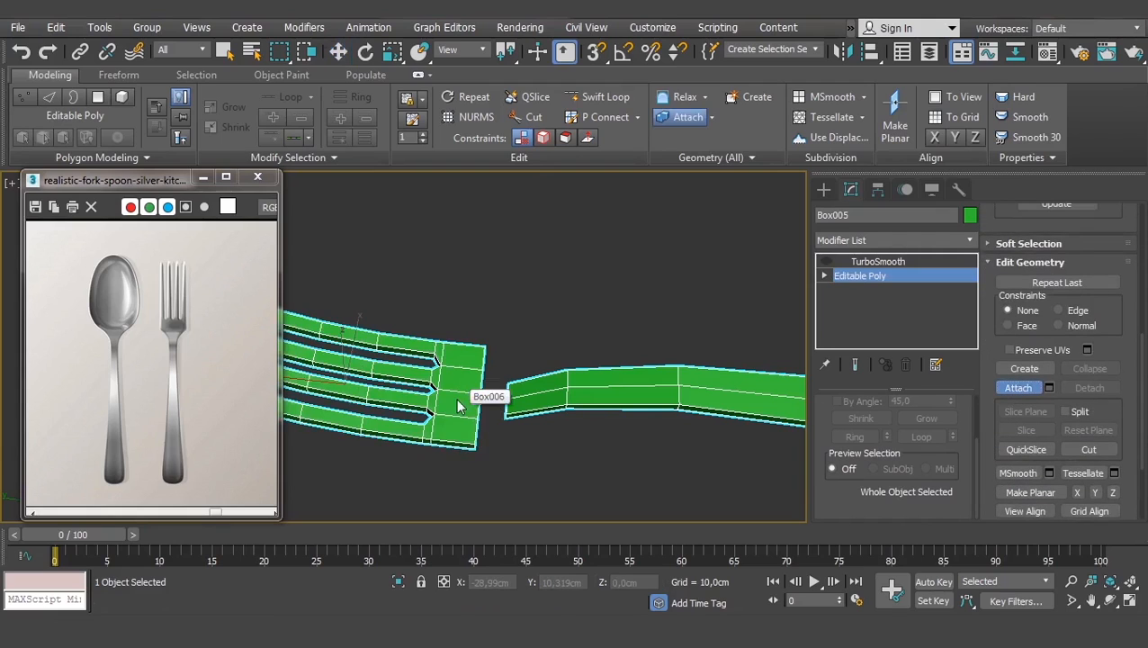
{"action": "key", "text": "w"}
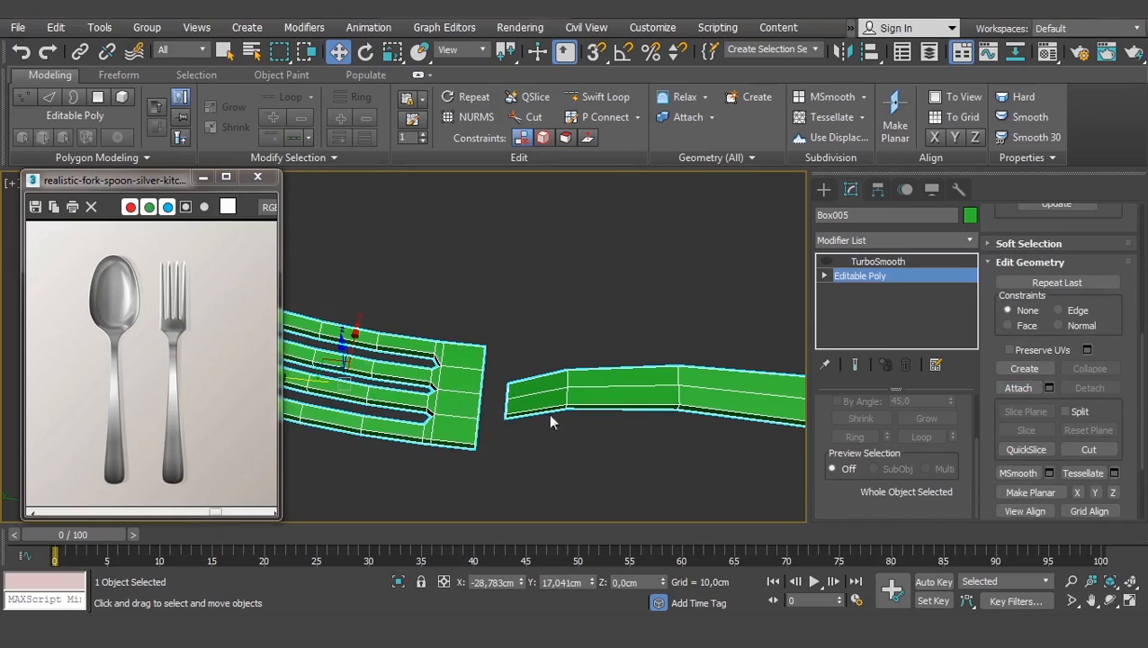
{"action": "scroll", "coordinate": [586, 295], "scroll_direction": "up", "scroll_amount": 2}
{"action": "middle_click_drag", "start_coordinate": [551, 366], "coordinate": [648, 353], "text": "alt"}
{"action": "middle_click_drag", "start_coordinate": [633, 275], "coordinate": [627, 298], "text": "alt"}
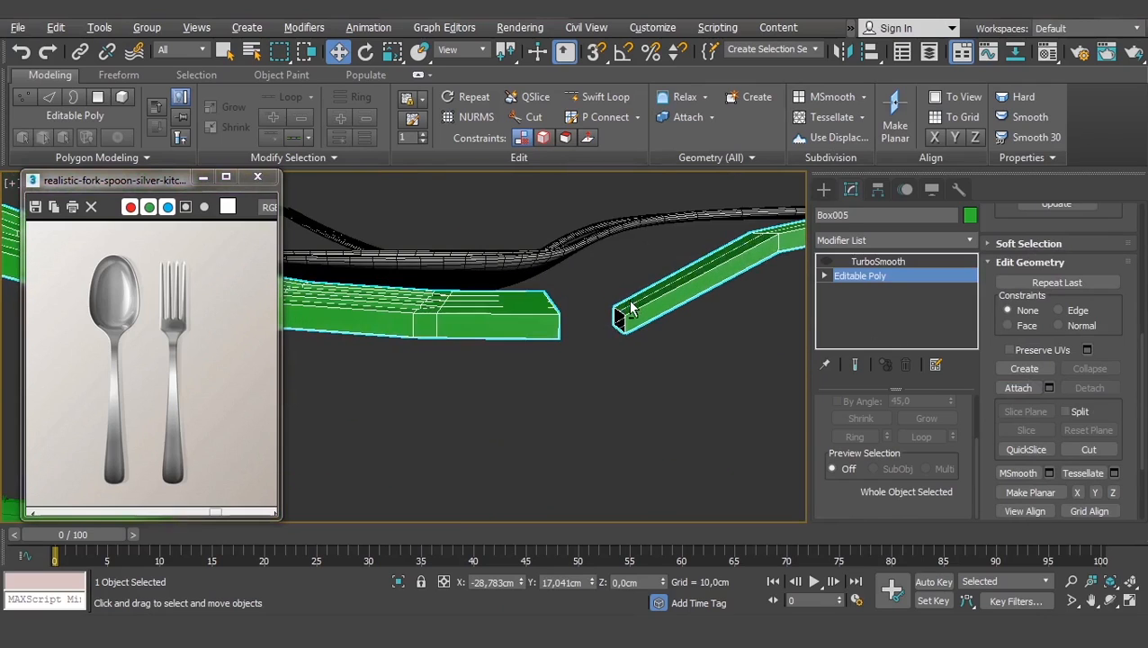
- Select the fork head element and move it down on Z to the handle's height
{"action": "left_click", "coordinate": [824, 276]}
{"action": "left_click", "coordinate": [859, 346]}
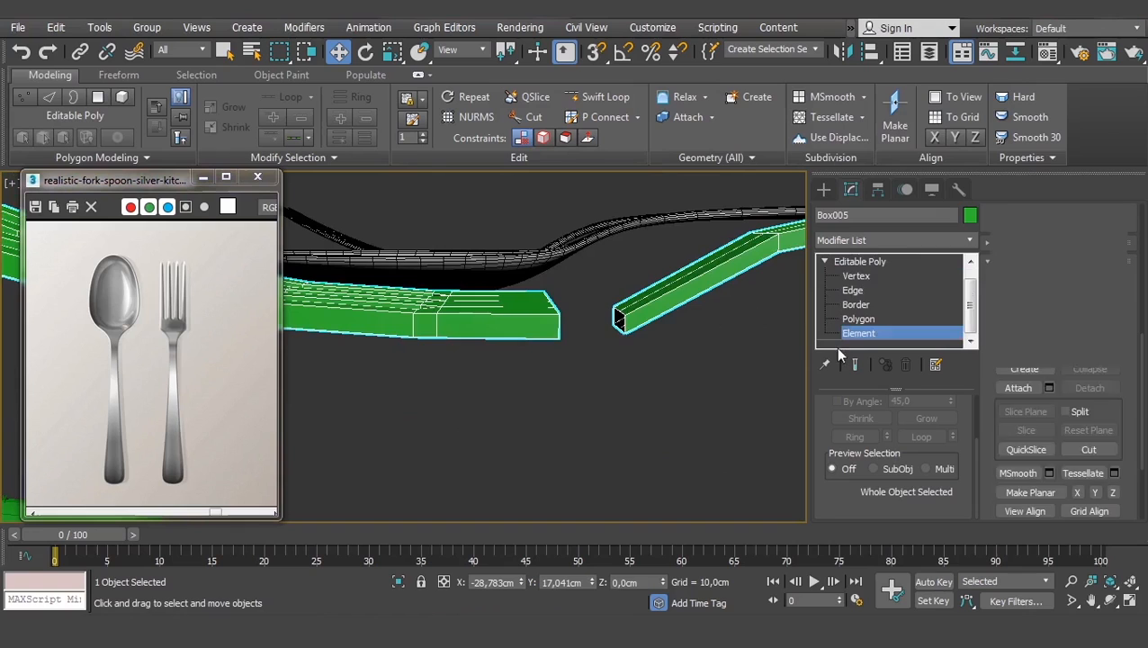
{"action": "left_click", "coordinate": [510, 327]}
{"action": "middle_click_drag", "start_coordinate": [486, 309], "coordinate": [499, 277], "text": "alt"}
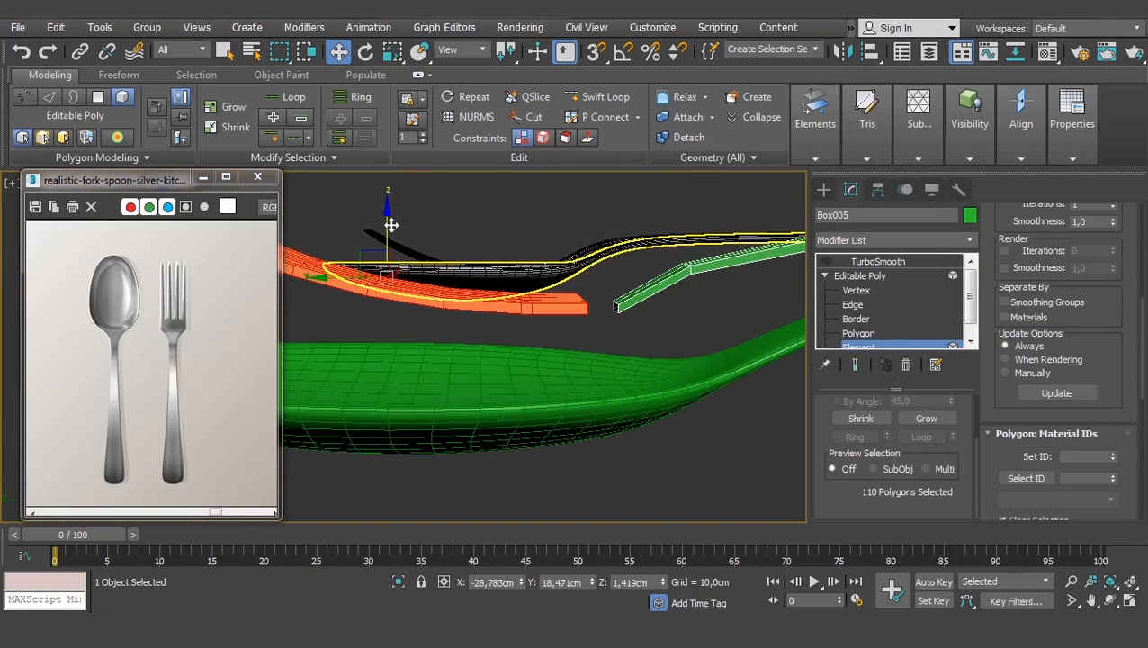
{"action": "left_click_drag", "start_coordinate": [389, 226], "coordinate": [389, 230]}
{"action": "middle_click_drag", "start_coordinate": [658, 292], "coordinate": [576, 351]}
{"action": "scroll", "coordinate": [577, 351], "scroll_direction": "up", "scroll_amount": 4}
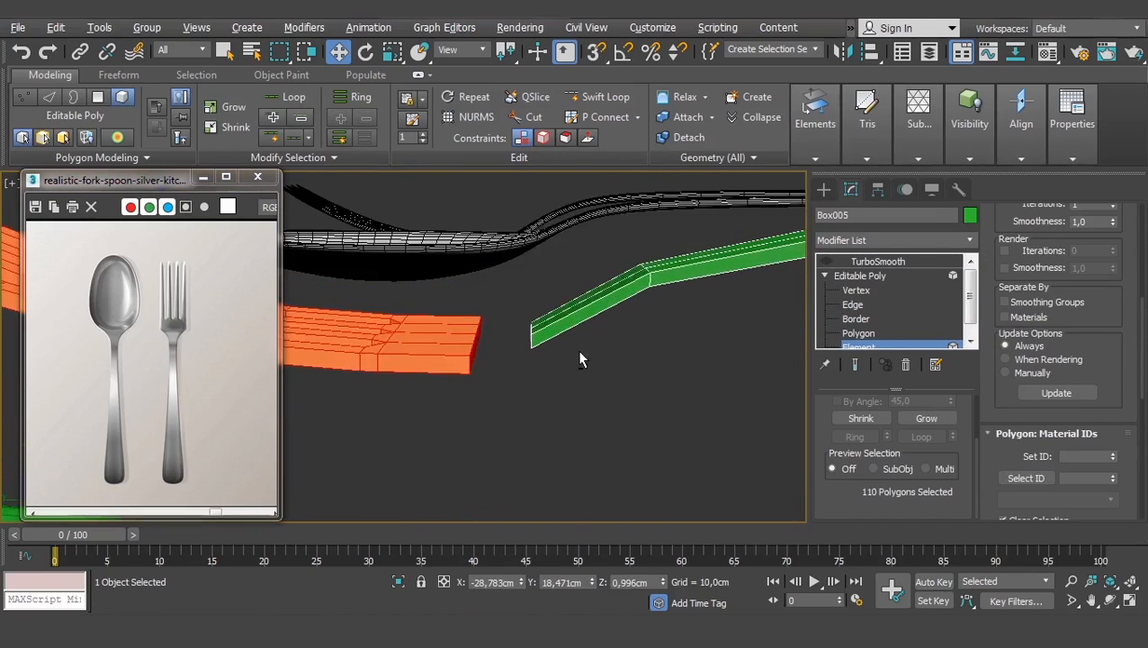
- Select an edge at the head's corner and an edge on the handle
{"action": "left_click", "coordinate": [859, 318]}
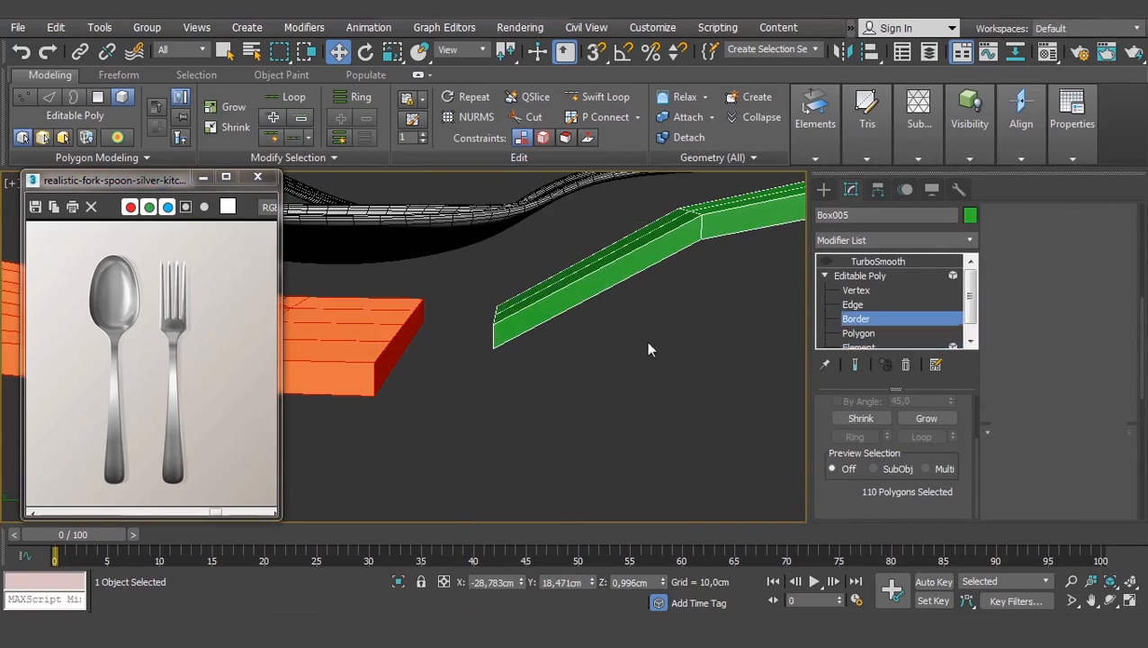
{"action": "middle_click_drag", "start_coordinate": [645, 340], "coordinate": [589, 400], "text": "alt"}
{"action": "left_click", "coordinate": [852, 304]}
{"action": "left_click", "coordinate": [567, 303]}
{"action": "left_click", "coordinate": [625, 337], "text": "ctrl"}
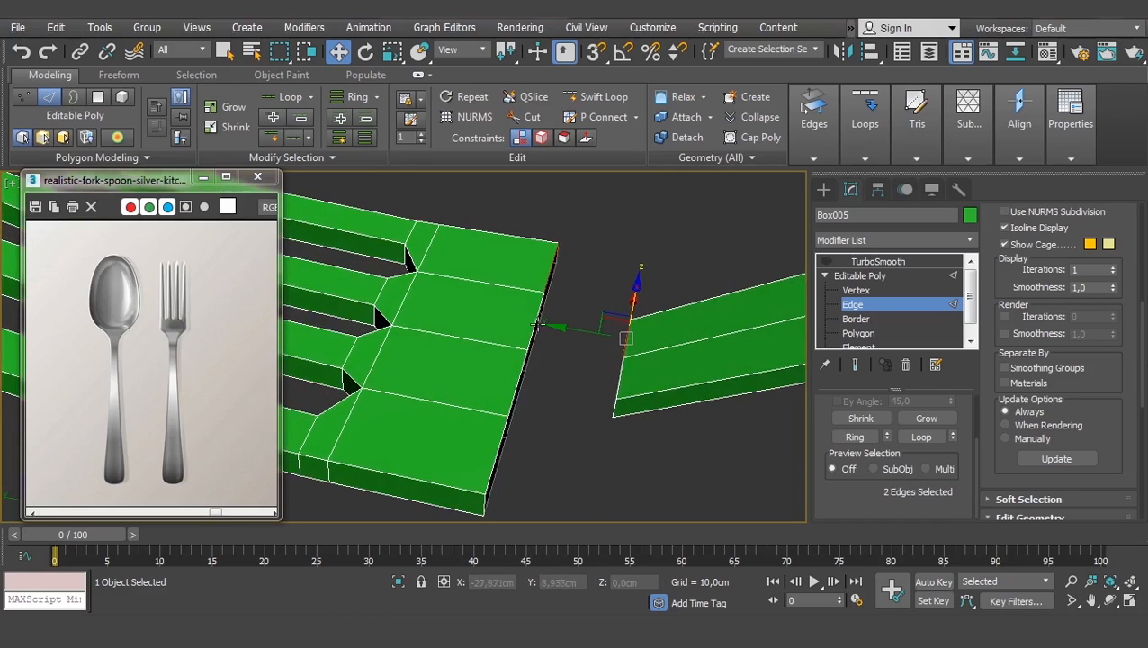
- Select the fork head's front-border edges and the handle's top edge, then bridge them
{"action": "left_click", "coordinate": [536, 321], "text": "ctrl"}
{"action": "middle_click_drag", "start_coordinate": [591, 353], "coordinate": [613, 318], "text": "alt"}
{"action": "left_click", "coordinate": [627, 334]}
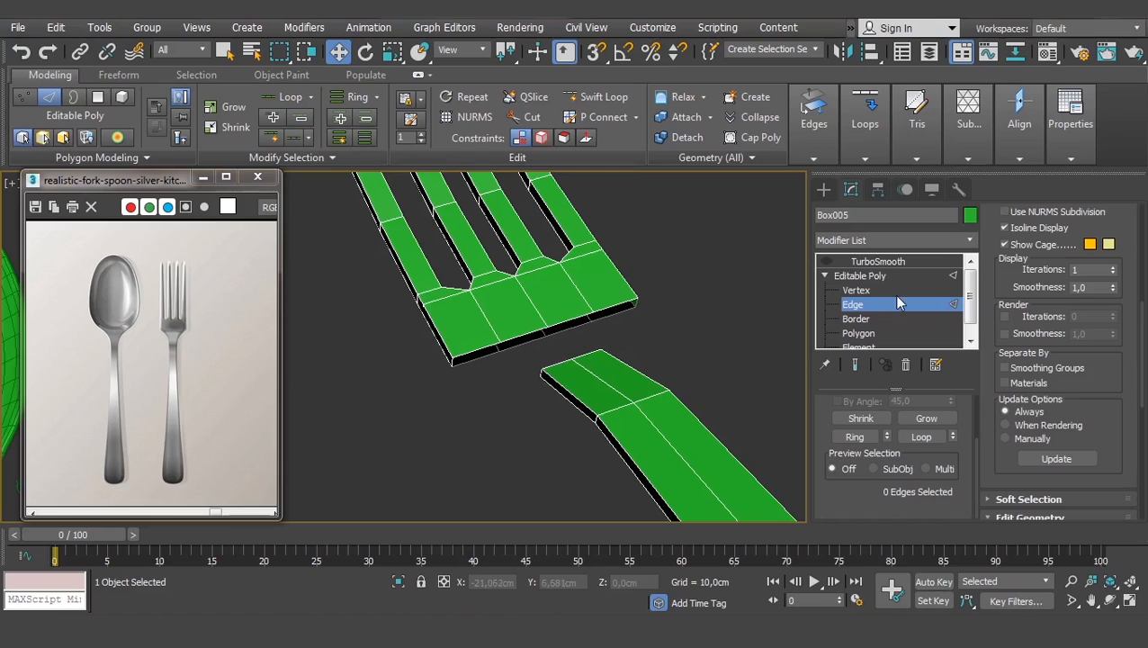
{"action": "scroll", "coordinate": [628, 366], "scroll_direction": "up", "scroll_amount": 3}
{"action": "middle_click_drag", "start_coordinate": [538, 402], "coordinate": [612, 392]}
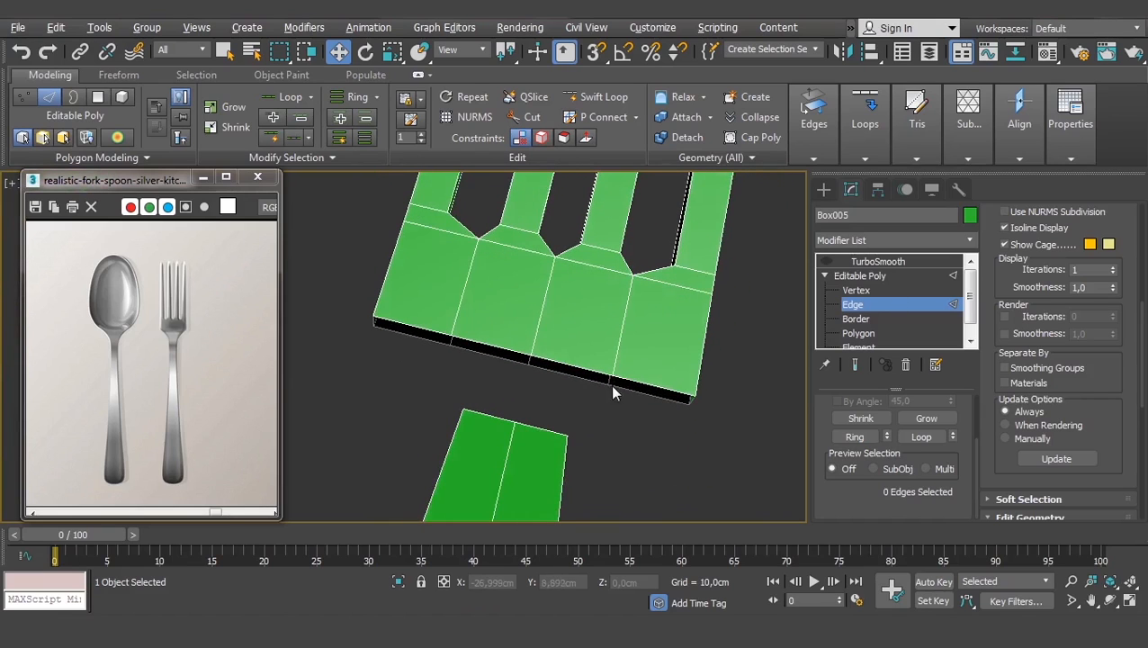
{"action": "left_click", "coordinate": [627, 382]}
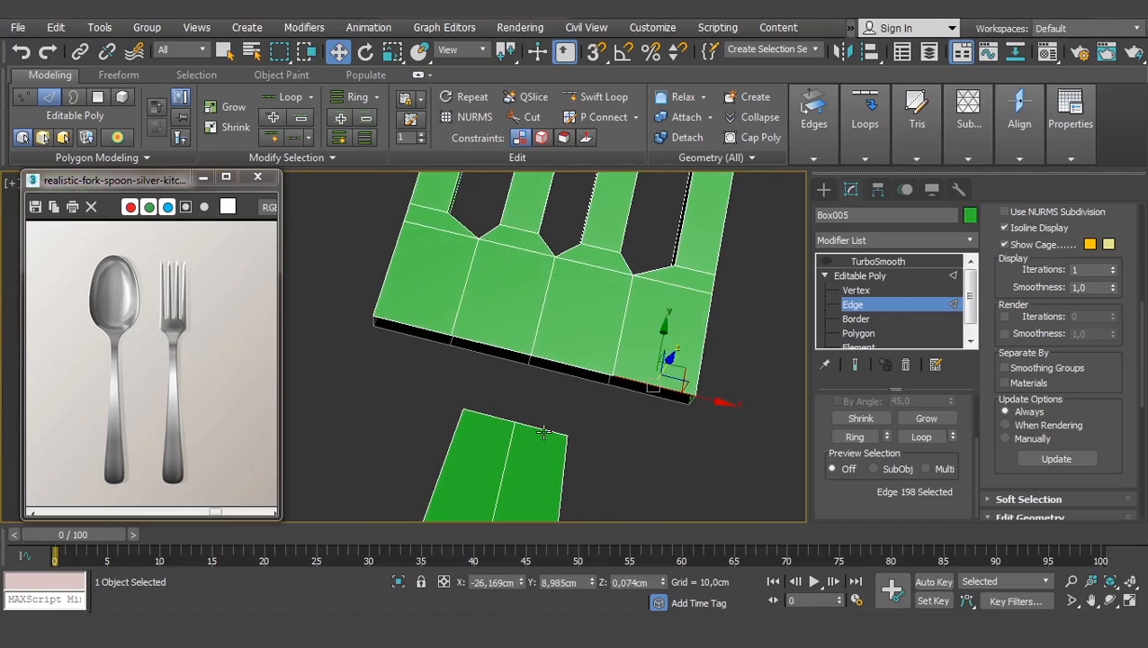
{"action": "left_click", "coordinate": [582, 367], "text": "ctrl"}
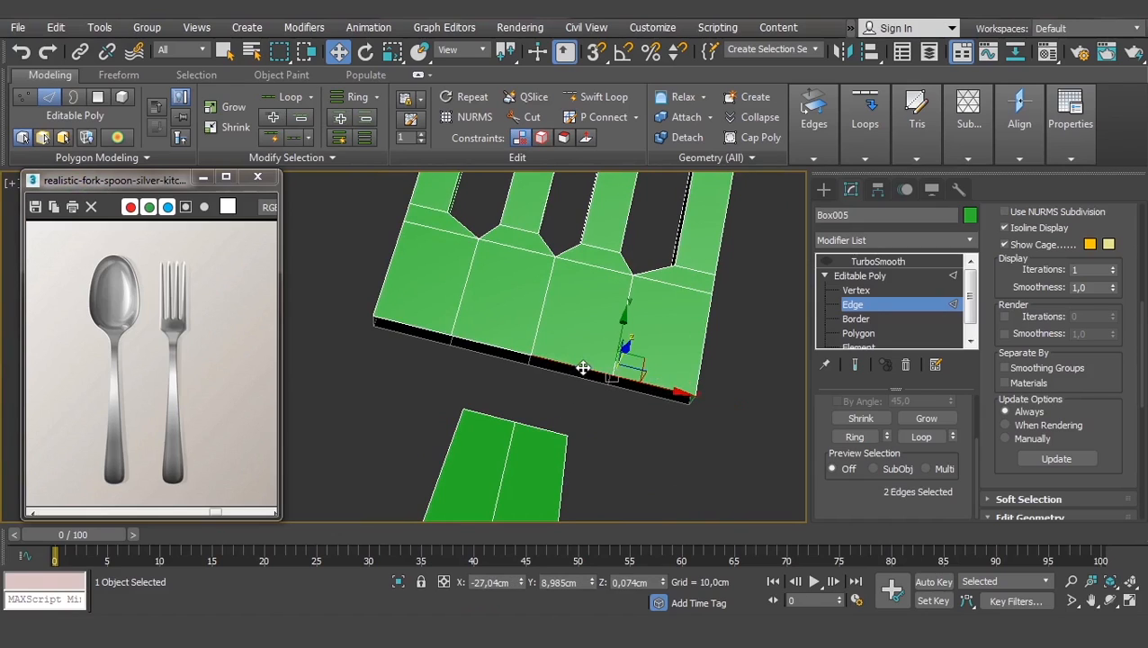
{"action": "left_click", "coordinate": [549, 430], "text": "ctrl"}
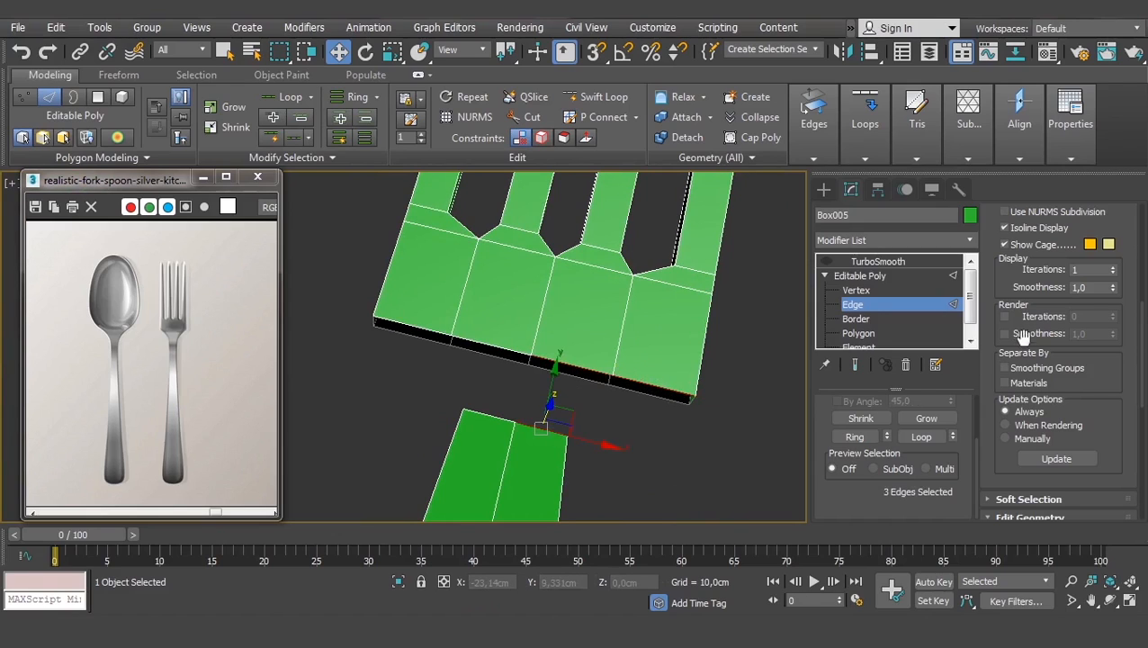
{"action": "scroll", "coordinate": [989, 332], "scroll_direction": "down", "scroll_amount": 5}
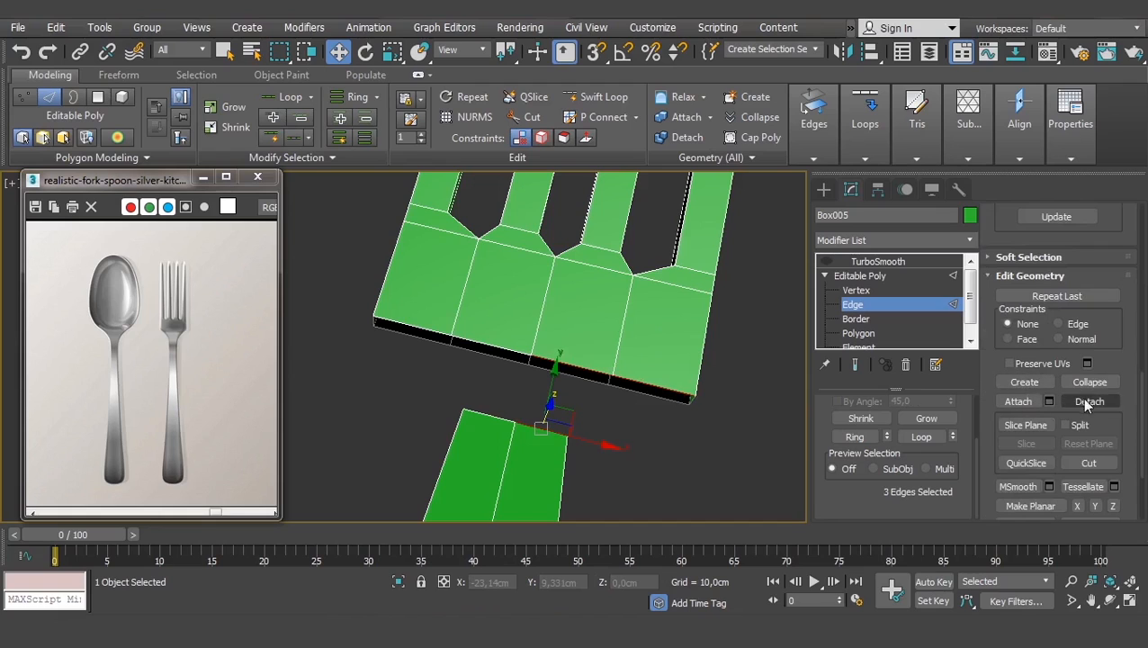
{"action": "scroll", "coordinate": [1058, 401], "scroll_direction": "down", "scroll_amount": 5}
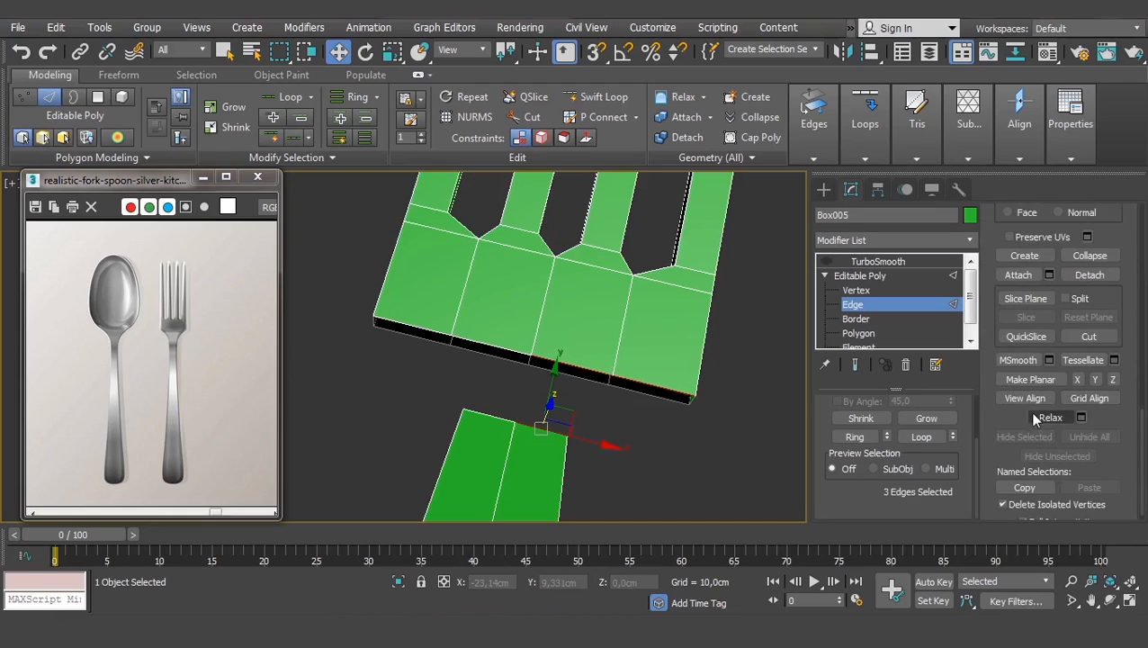
{"action": "scroll", "coordinate": [1059, 401], "scroll_direction": "up", "scroll_amount": 12}
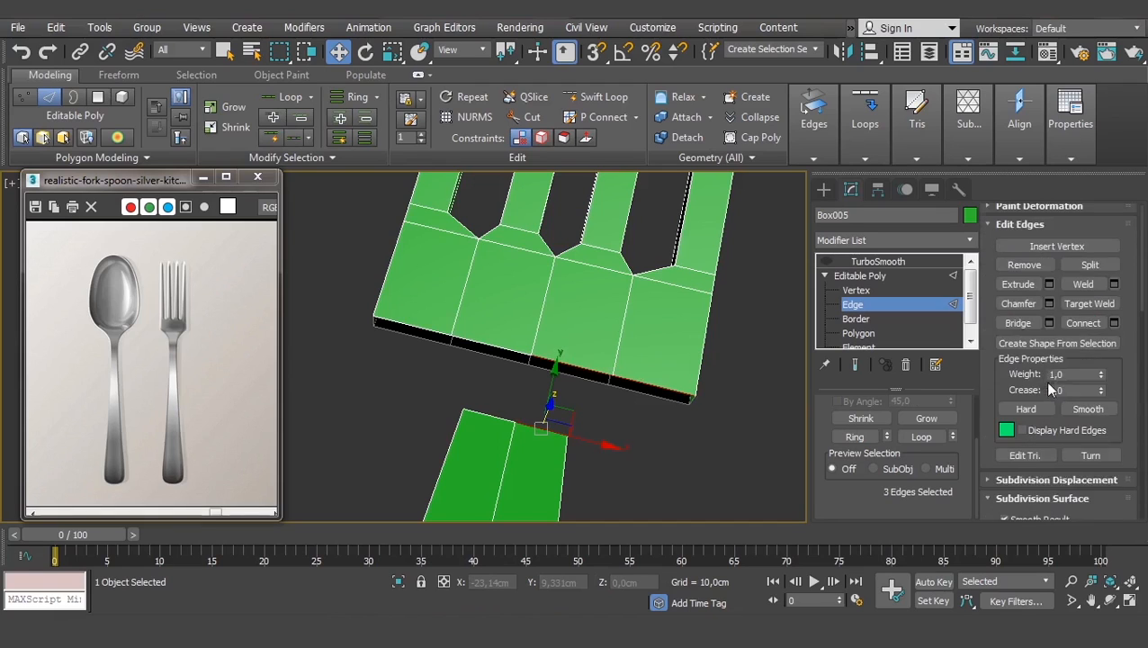
{"action": "left_click", "coordinate": [1021, 329]}
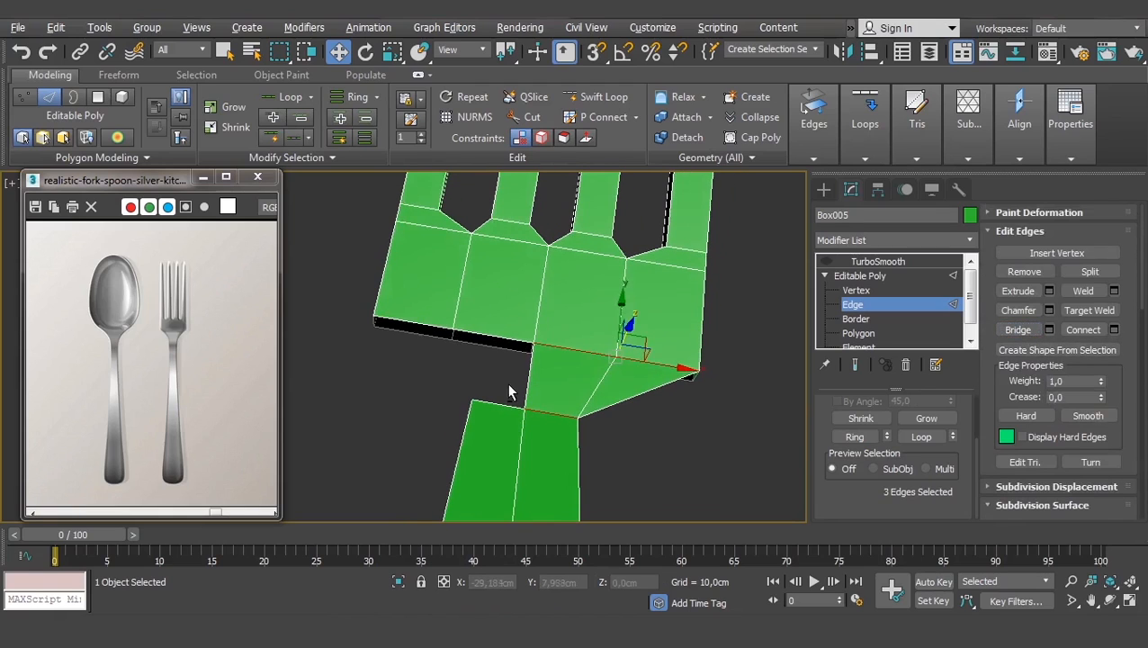
- Bridge the head's bottom-left edge to the handle's top edge, then undo the bridged faces
{"action": "left_click", "coordinate": [431, 332]}
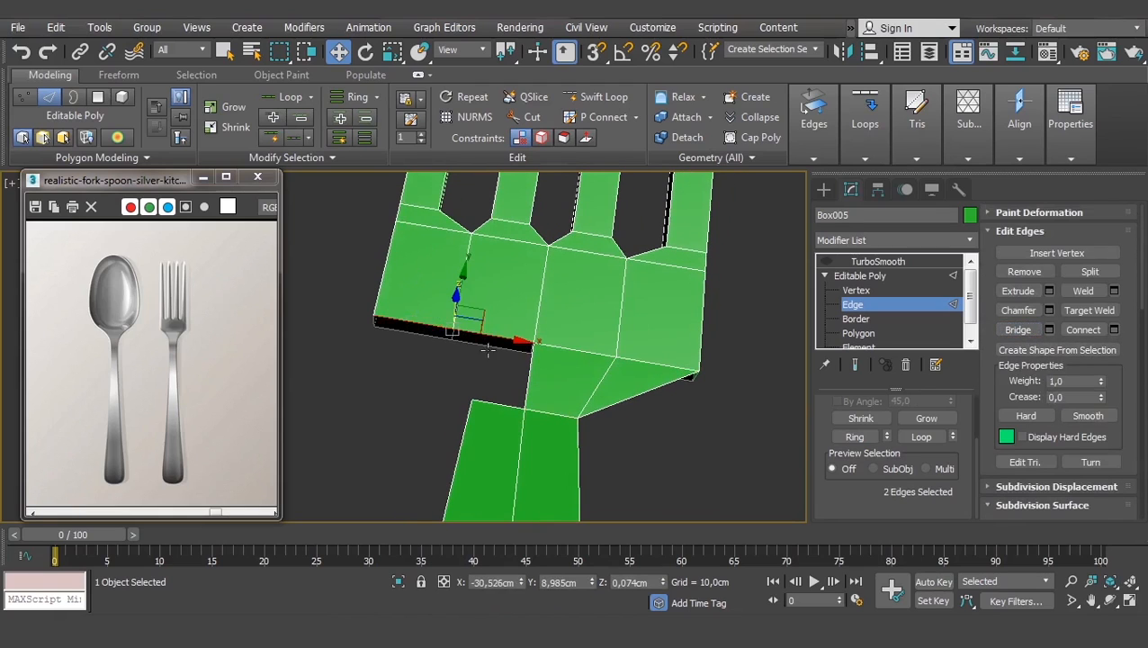
{"action": "left_click", "coordinate": [496, 403], "text": "ctrl"}
{"action": "left_click", "coordinate": [1029, 332]}
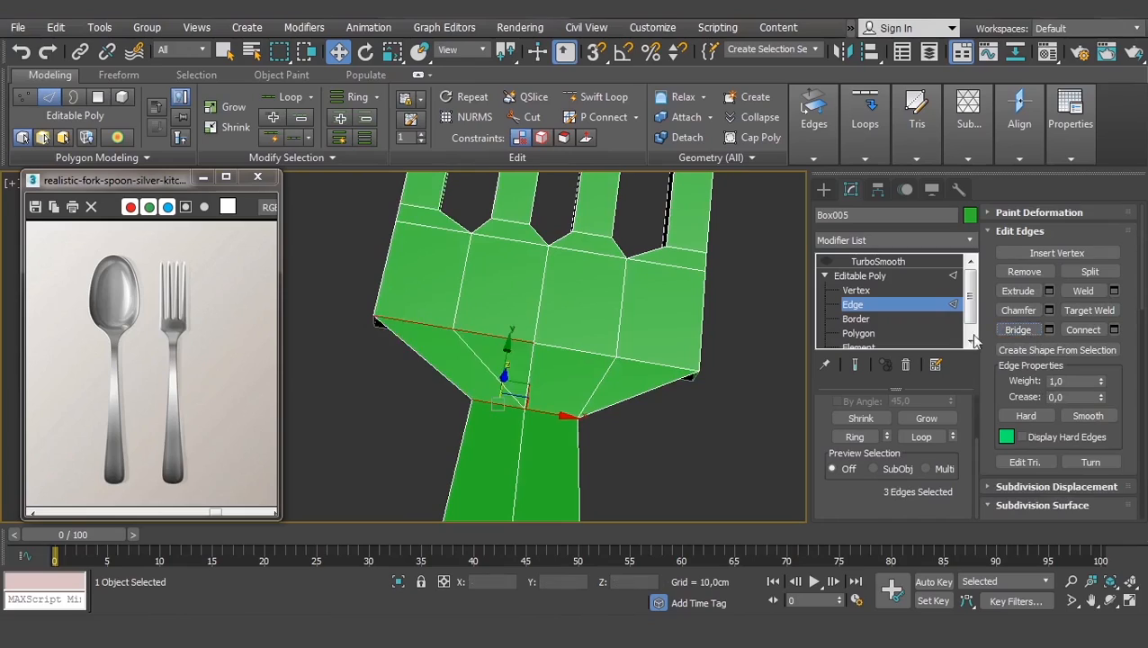
{"action": "middle_click_drag", "start_coordinate": [387, 379], "coordinate": [477, 333], "text": "alt"}
{"action": "scroll", "coordinate": [476, 333], "scroll_direction": "up", "scroll_amount": 3}
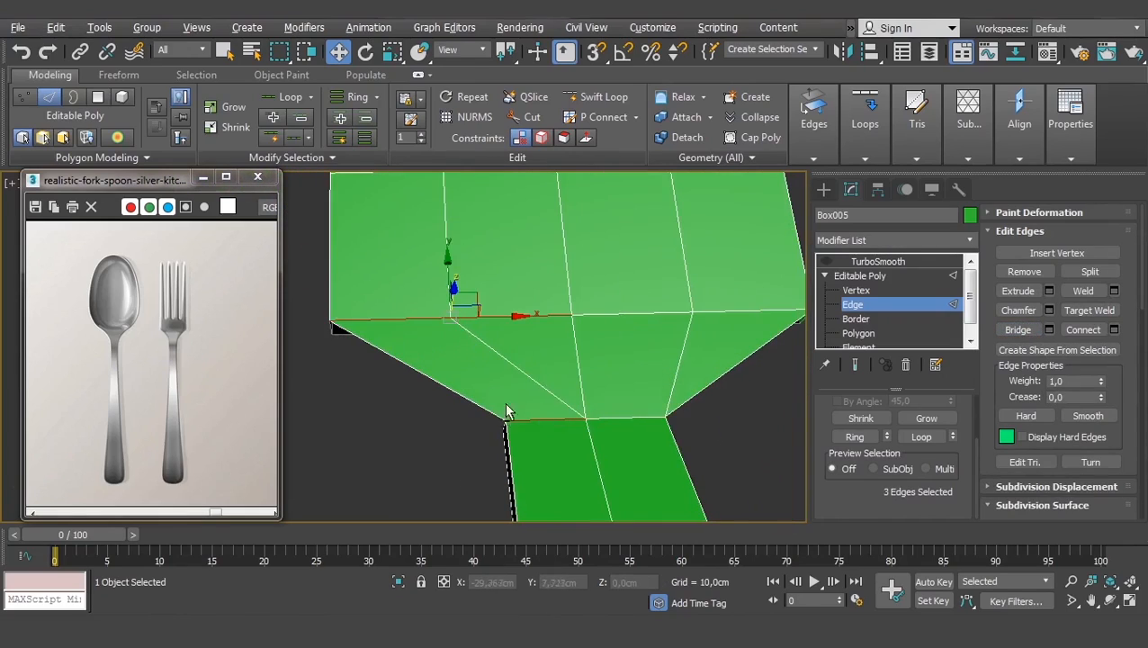
{"action": "middle_click_drag", "start_coordinate": [504, 403], "coordinate": [561, 296], "text": "alt"}
{"action": "middle_click_drag", "start_coordinate": [446, 247], "coordinate": [578, 413]}
{"action": "key", "text": "ctrl+z"}
{"action": "key", "text": "ctrl+z"}
{"action": "key", "text": "ctrl+z"}
{"action": "key", "text": "ctrl+z"}
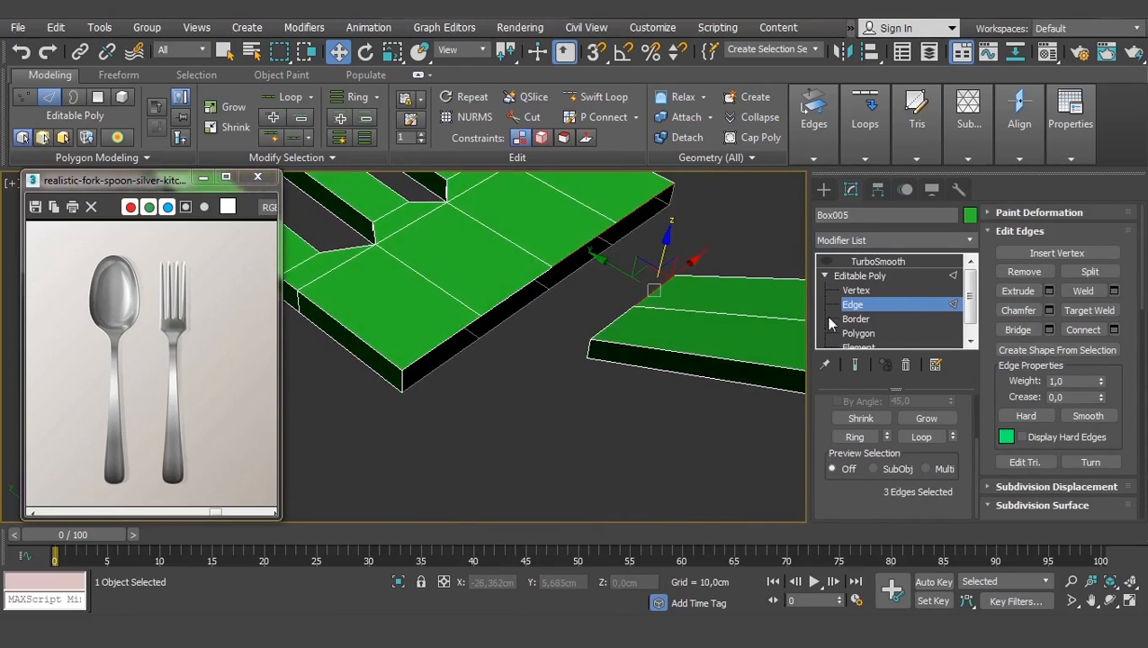
- Bridge the fork head's and handle block's open borders to form the neck
{"action": "left_click", "coordinate": [861, 319]}
{"action": "left_click", "coordinate": [574, 258]}
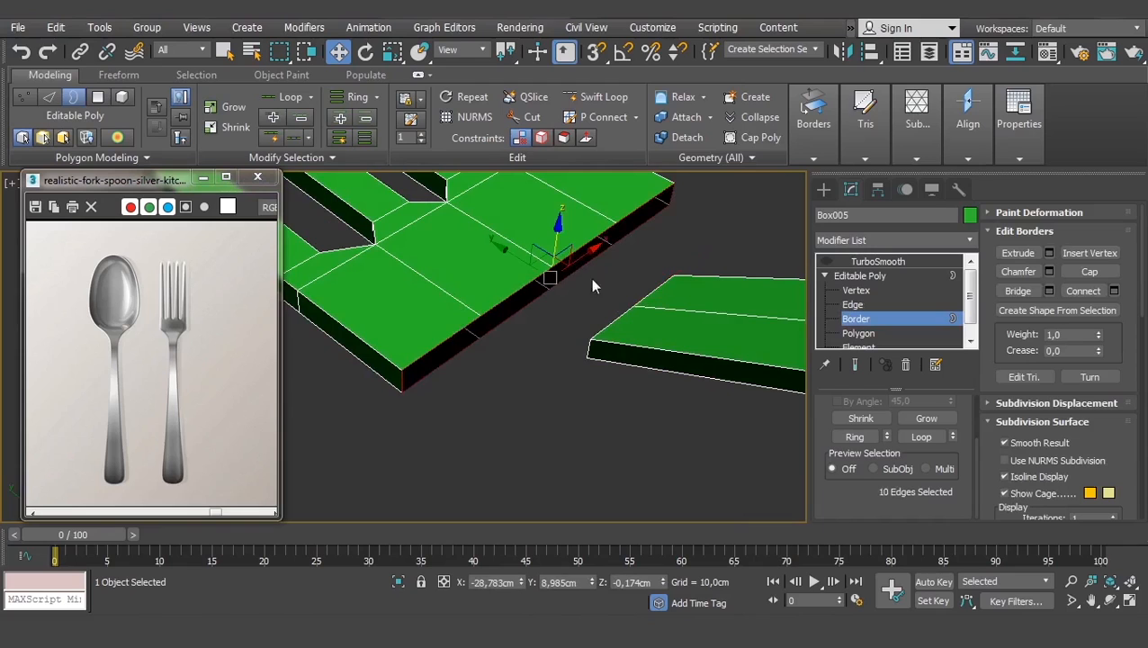
{"action": "left_click", "coordinate": [614, 334], "text": "ctrl"}
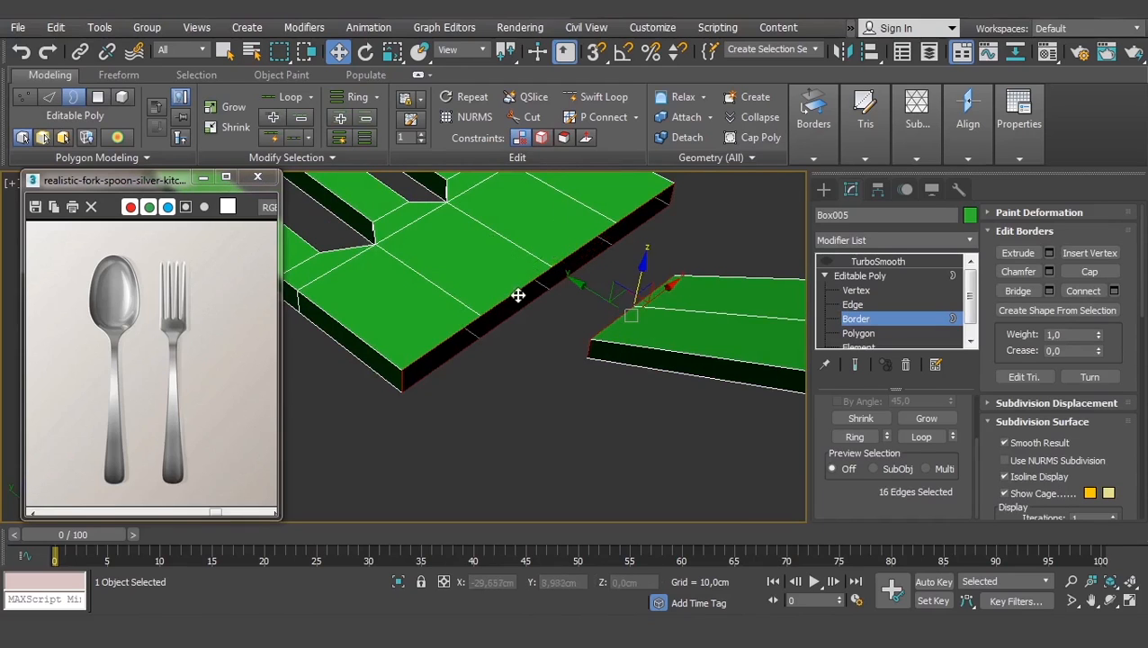
{"action": "middle_click_drag", "start_coordinate": [518, 295], "coordinate": [670, 297], "text": "alt"}
{"action": "middle_click_drag", "start_coordinate": [494, 256], "coordinate": [358, 263], "text": "alt"}
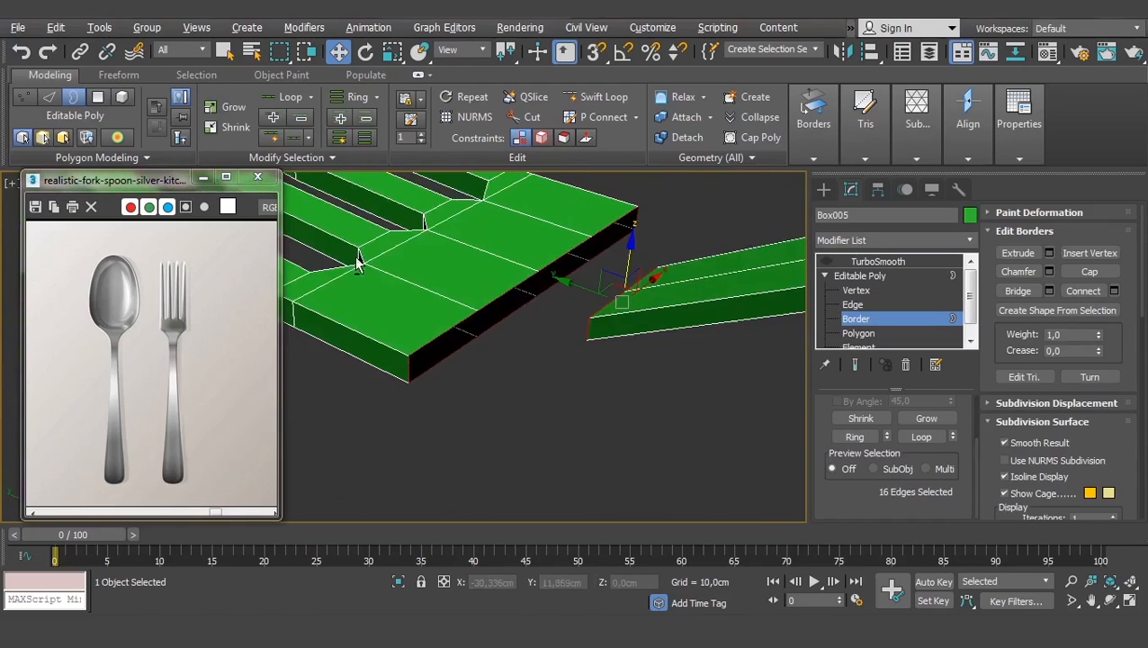
{"action": "left_click", "coordinate": [505, 295]}
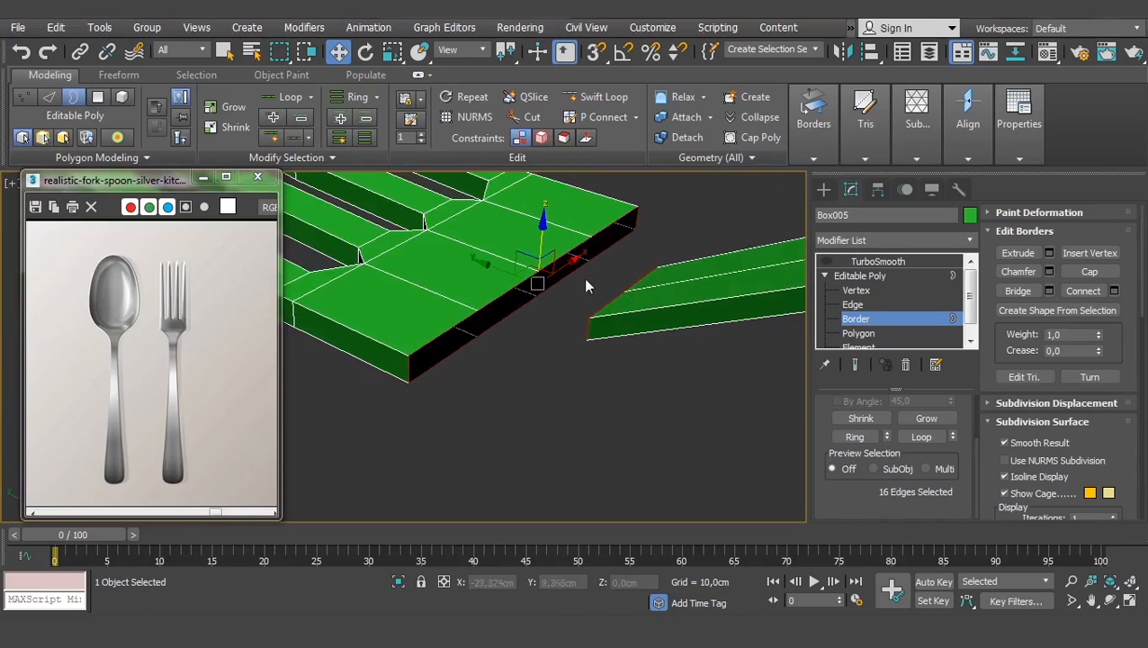
{"action": "left_click", "coordinate": [1020, 289]}
- Orbit below and above the fork to inspect the new bridged neck
{"action": "middle_click_drag", "start_coordinate": [658, 334], "coordinate": [688, 389], "text": "alt"}
{"action": "middle_click_drag", "start_coordinate": [483, 268], "coordinate": [550, 381]}
{"action": "scroll", "coordinate": [551, 381], "scroll_direction": "up", "scroll_amount": 3}
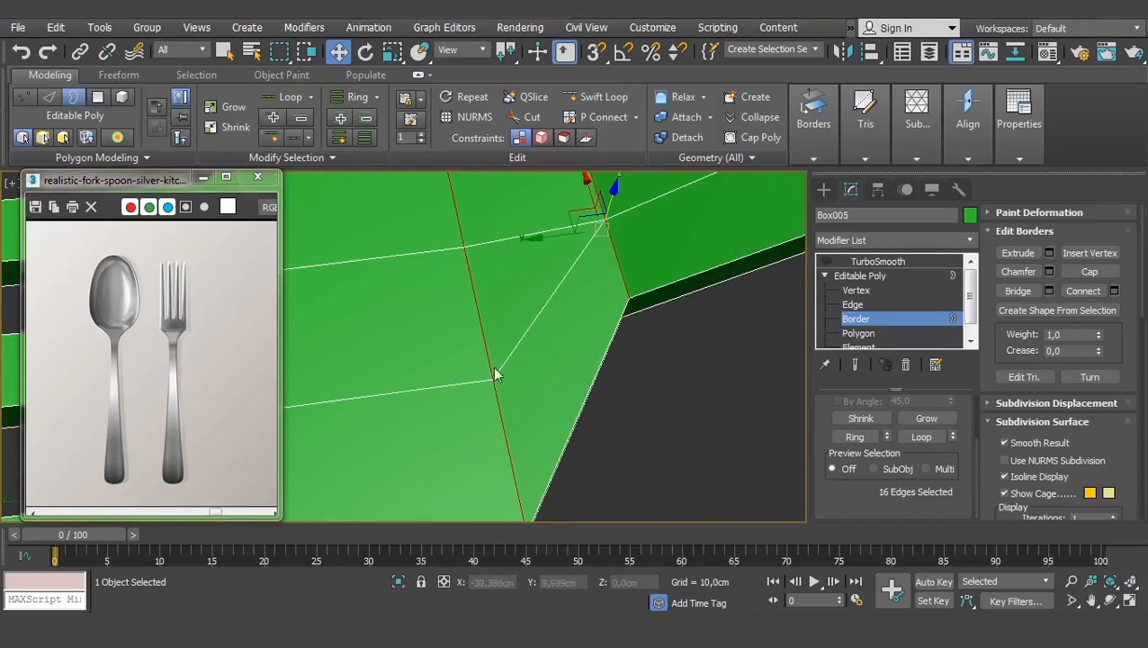
{"action": "scroll", "coordinate": [538, 333], "scroll_direction": "down", "scroll_amount": 4}
{"action": "middle_click_drag", "start_coordinate": [537, 332], "coordinate": [624, 315], "text": "alt"}
{"action": "middle_click_drag", "start_coordinate": [416, 223], "coordinate": [545, 345]}
{"action": "scroll", "coordinate": [676, 417], "scroll_direction": "up", "scroll_amount": 3}
{"action": "middle_click_drag", "start_coordinate": [720, 357], "coordinate": [596, 323]}
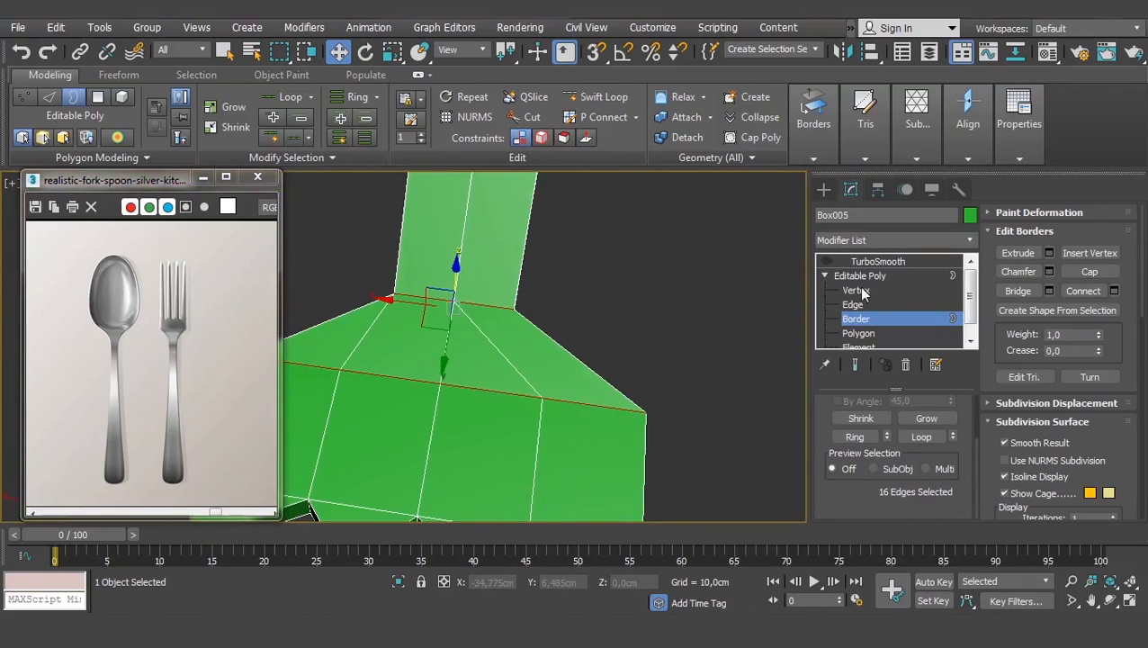
{"action": "left_click", "coordinate": [855, 289]}
{"action": "middle_click_drag", "start_coordinate": [580, 370], "coordinate": [625, 371]}
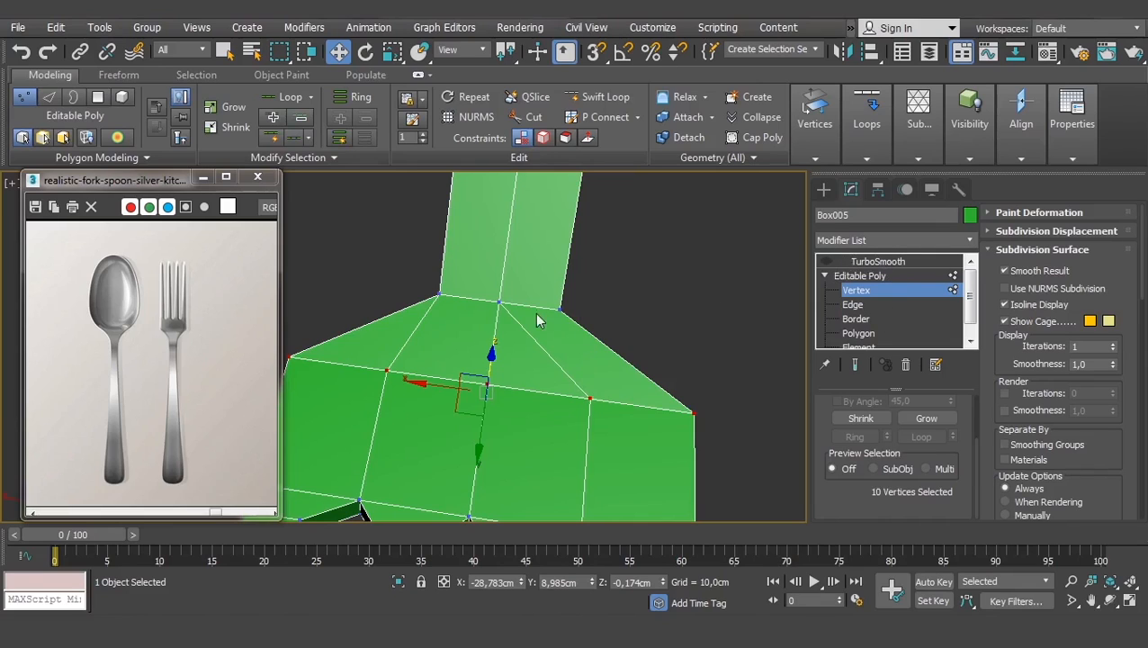
{"action": "middle_click_drag", "start_coordinate": [548, 407], "coordinate": [560, 354]}
{"action": "scroll", "coordinate": [559, 353], "scroll_direction": "down", "scroll_amount": 3}
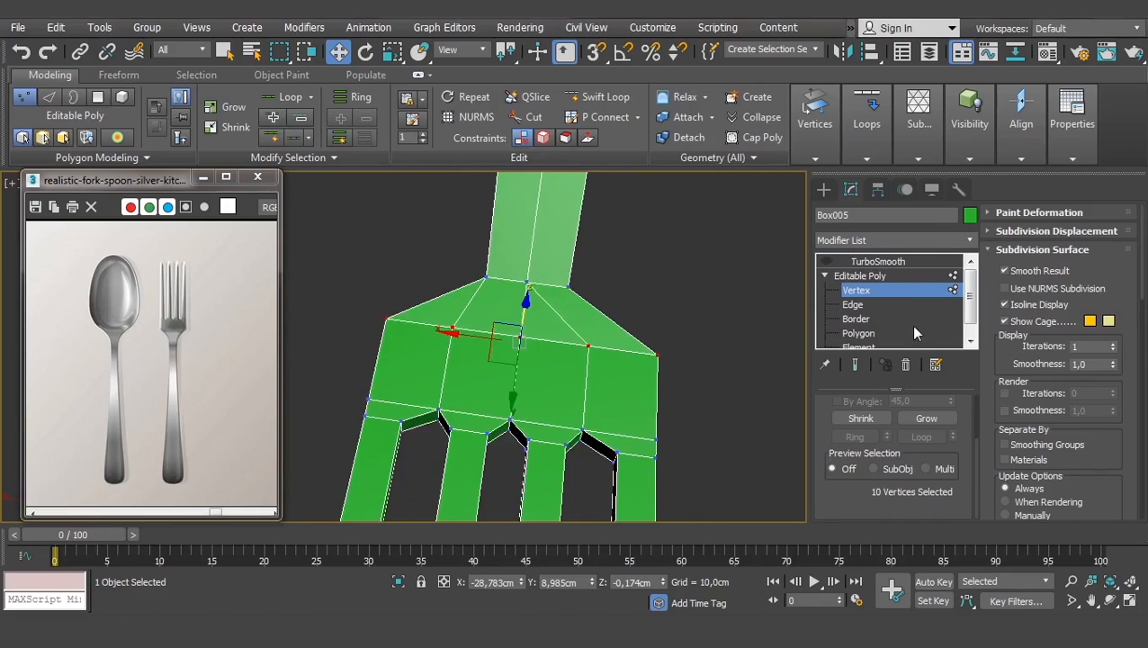
{"action": "left_click", "coordinate": [857, 332]}
{"action": "scroll", "coordinate": [548, 432], "scroll_direction": "up", "scroll_amount": 5}
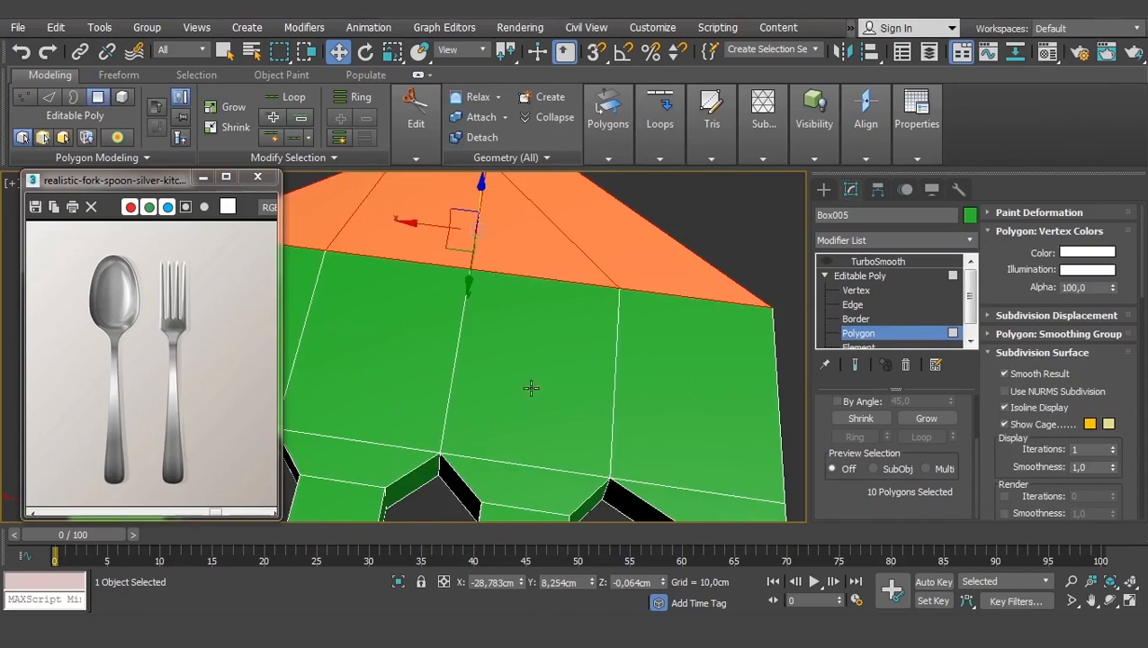
{"action": "left_click", "coordinate": [524, 316]}
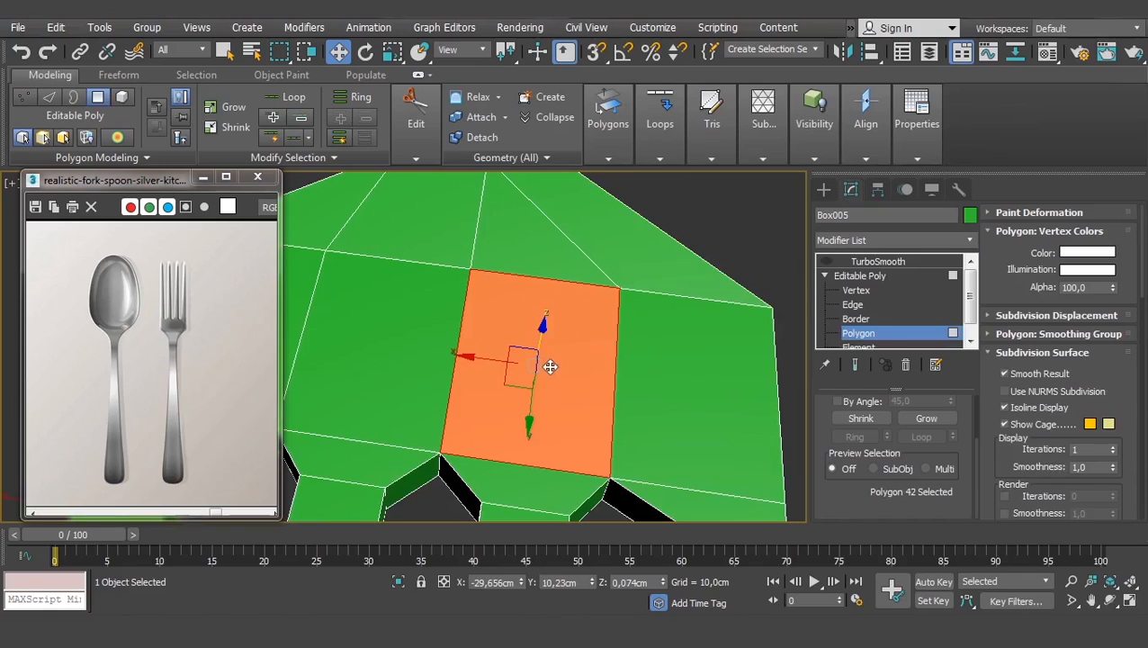
{"action": "middle_click_drag", "start_coordinate": [521, 314], "coordinate": [589, 357], "text": "alt"}
{"action": "left_click", "coordinate": [583, 319]}
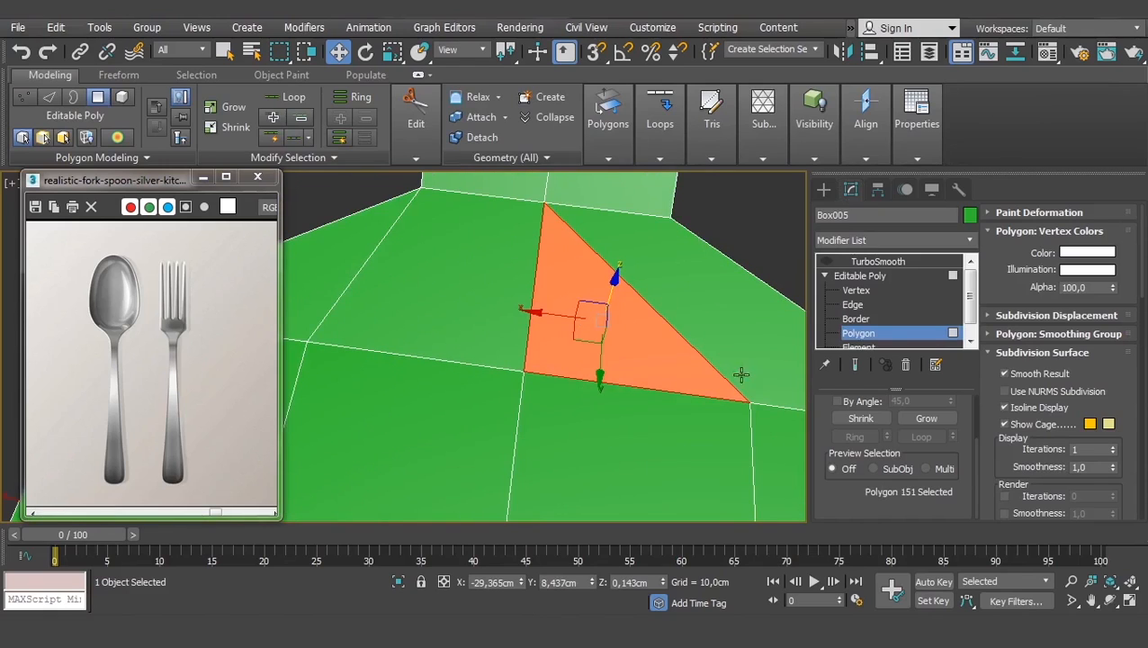
{"action": "scroll", "coordinate": [607, 345], "scroll_direction": "down", "scroll_amount": 4}
{"action": "middle_click_drag", "start_coordinate": [626, 367], "coordinate": [530, 304]}
{"action": "scroll", "coordinate": [523, 273], "scroll_direction": "up", "scroll_amount": 2}
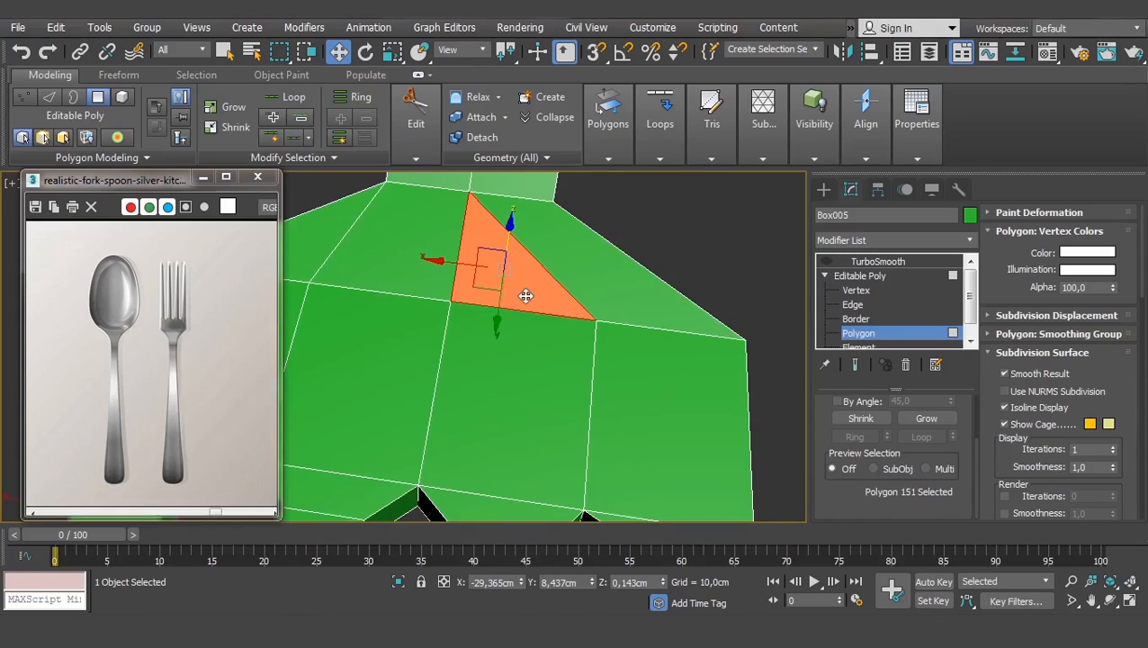
{"action": "scroll", "coordinate": [560, 301], "scroll_direction": "down", "scroll_amount": 4}
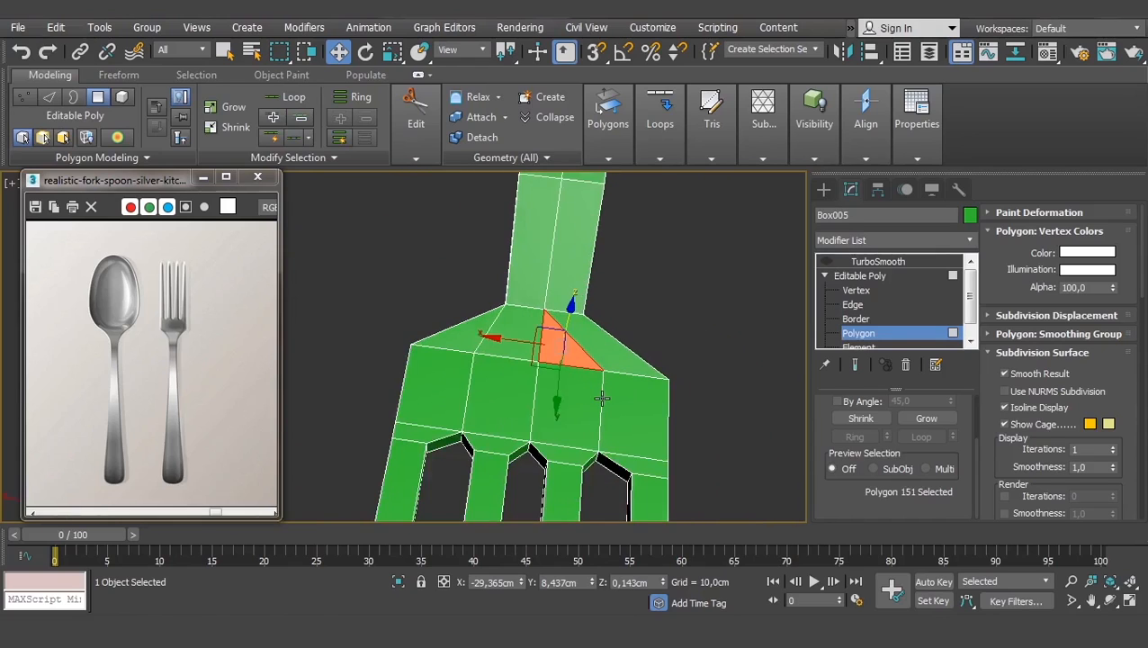
{"action": "scroll", "coordinate": [573, 402], "scroll_direction": "up", "scroll_amount": 2}
{"action": "left_click", "coordinate": [553, 397]}
{"action": "scroll", "coordinate": [539, 396], "scroll_direction": "up", "scroll_amount": 2}
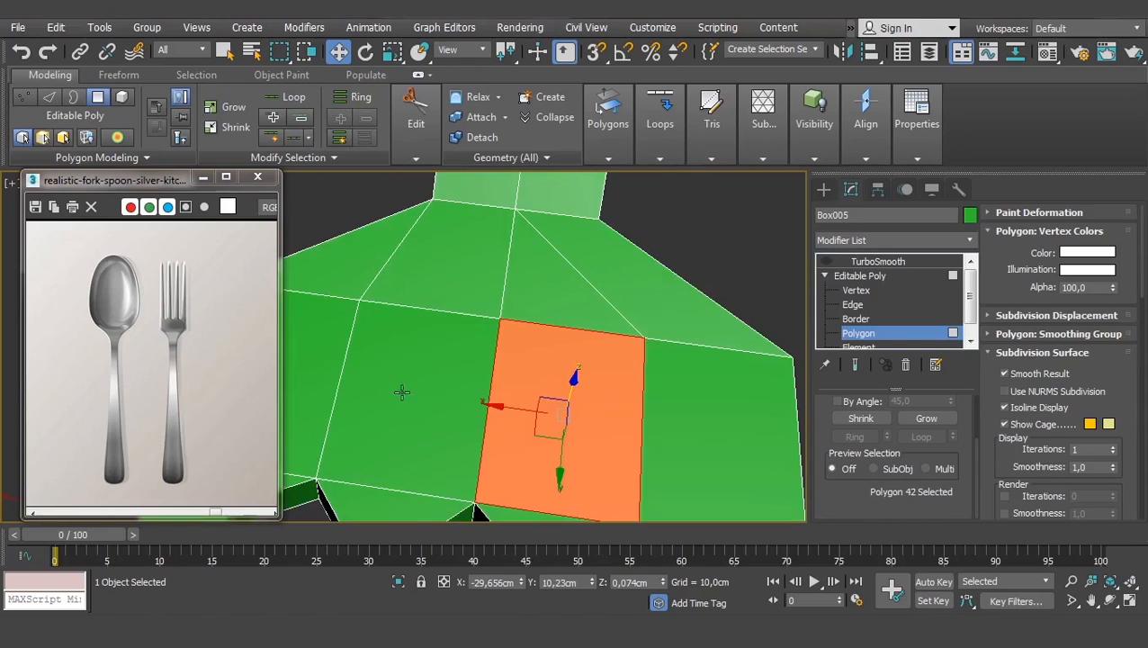
{"action": "left_click", "coordinate": [477, 385]}
{"action": "left_click", "coordinate": [513, 354]}
{"action": "left_click", "coordinate": [527, 284]}
{"action": "left_click", "coordinate": [396, 260]}
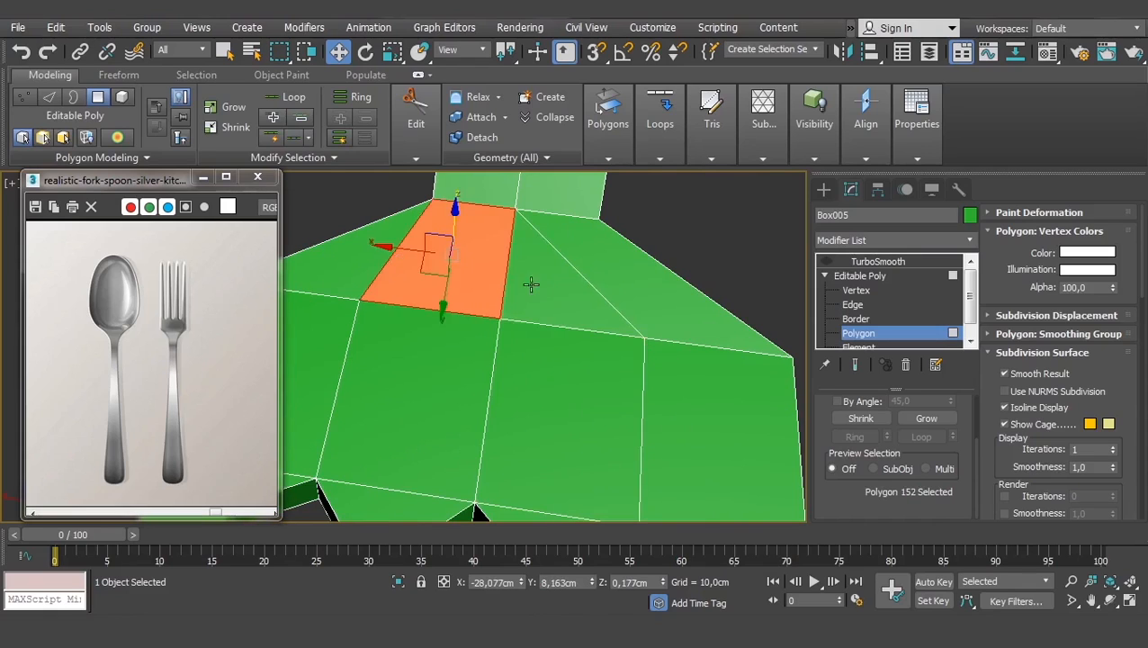
{"action": "left_click", "coordinate": [539, 285]}
{"action": "left_click", "coordinate": [856, 290]}
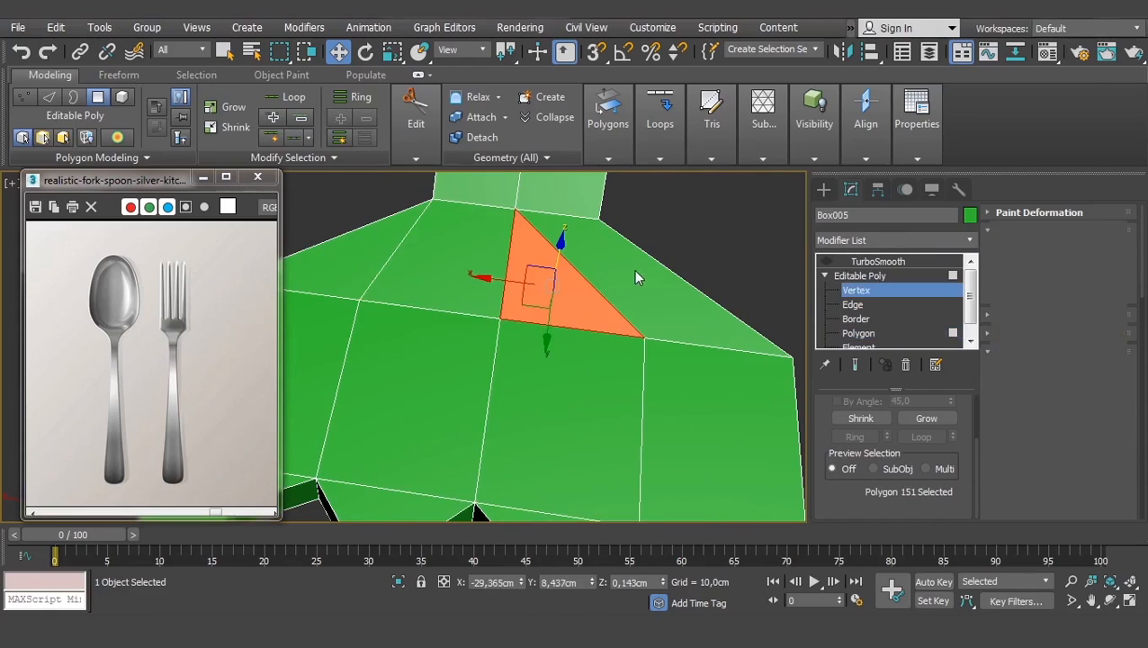
- Delete the diagonal edge on the fork's neck
{"action": "left_click", "coordinate": [598, 238]}
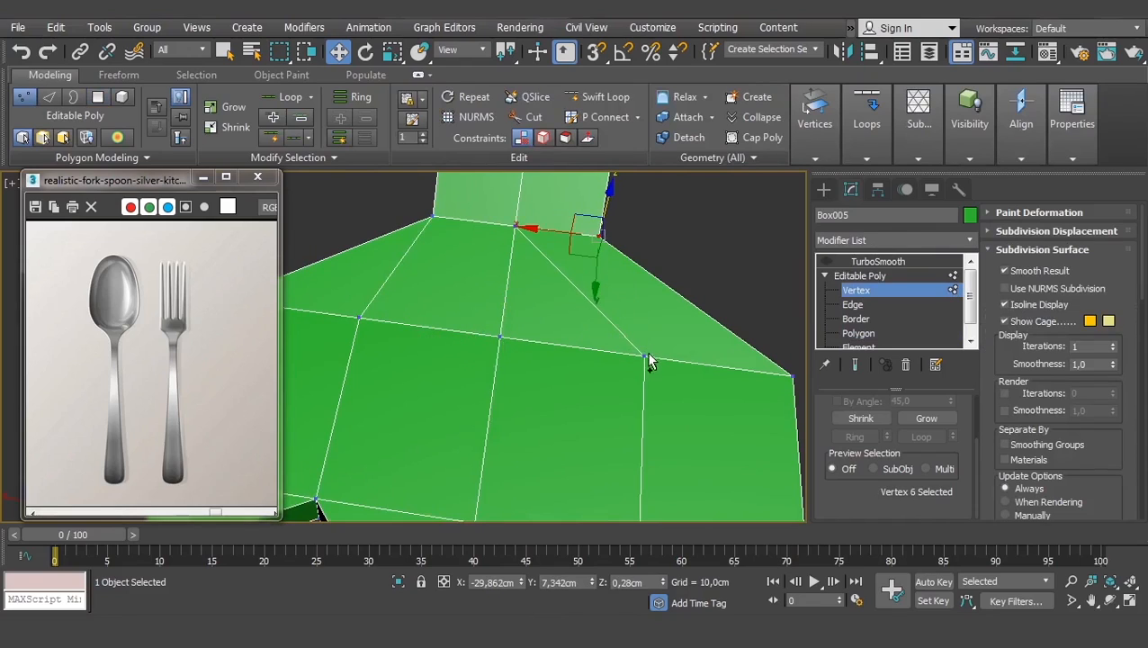
{"action": "left_click", "coordinate": [642, 356]}
{"action": "left_click", "coordinate": [598, 235], "text": "ctrl"}
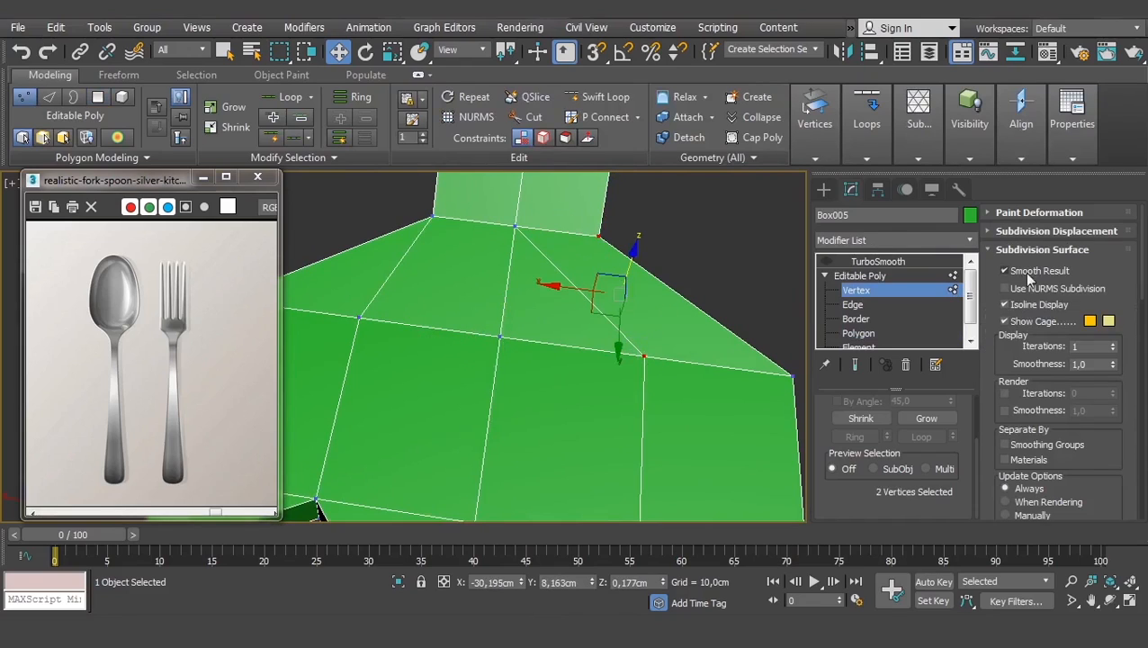
{"action": "scroll", "coordinate": [998, 319], "scroll_direction": "down", "scroll_amount": 1}
{"action": "scroll", "coordinate": [1000, 317], "scroll_direction": "up", "scroll_amount": 10}
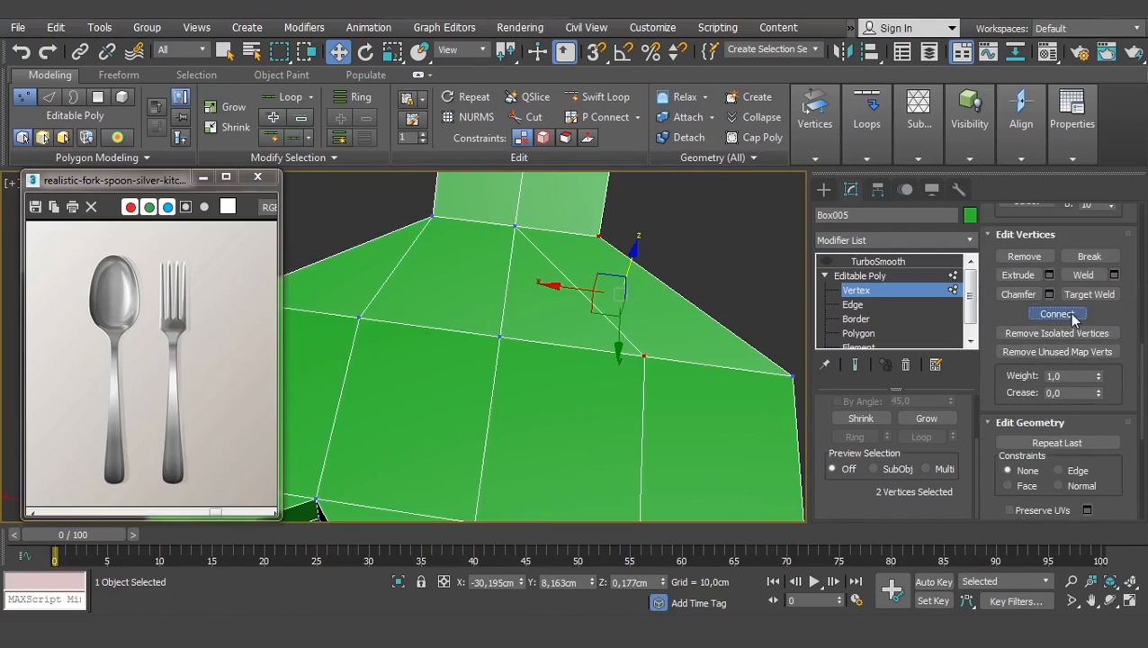
{"action": "middle_click_drag", "start_coordinate": [563, 274], "coordinate": [573, 306]}
{"action": "left_click", "coordinate": [854, 306]}
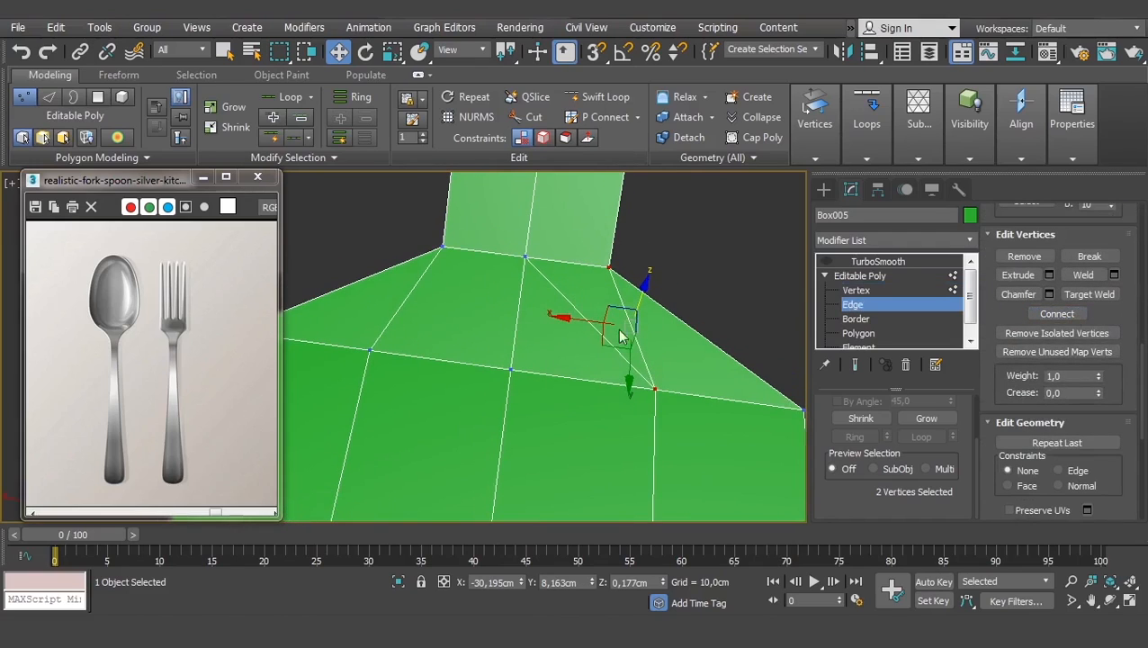
{"action": "left_click", "coordinate": [579, 311]}
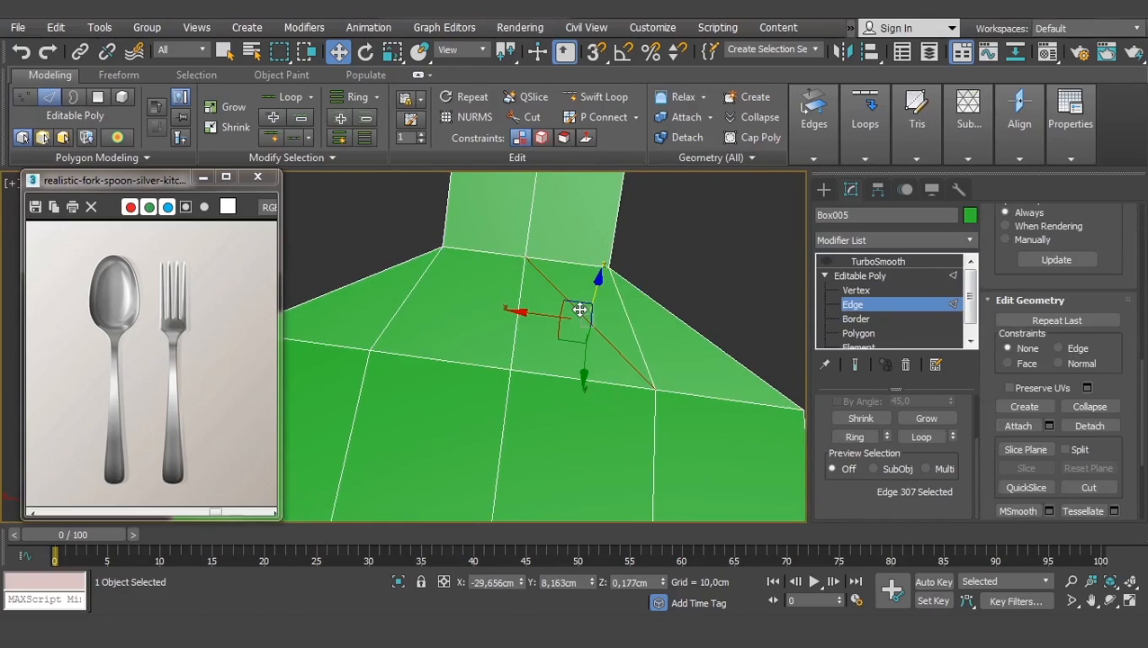
{"action": "key", "text": "BackSpace"}
- Connect two neck vertices with a new edge and delete the stray edge at the junction
{"action": "scroll", "coordinate": [580, 310], "scroll_direction": "down", "scroll_amount": 5}
{"action": "mouse_move", "coordinate": [577, 327]}
{"action": "middle_mouse_down", "text": "alt"}
{"action": "mouse_move", "coordinate": [514, 320]}
{"action": "mouse_move", "coordinate": [524, 394]}
{"action": "mouse_move", "coordinate": [576, 342]}
{"action": "middle_mouse_up", "text": "alt"}
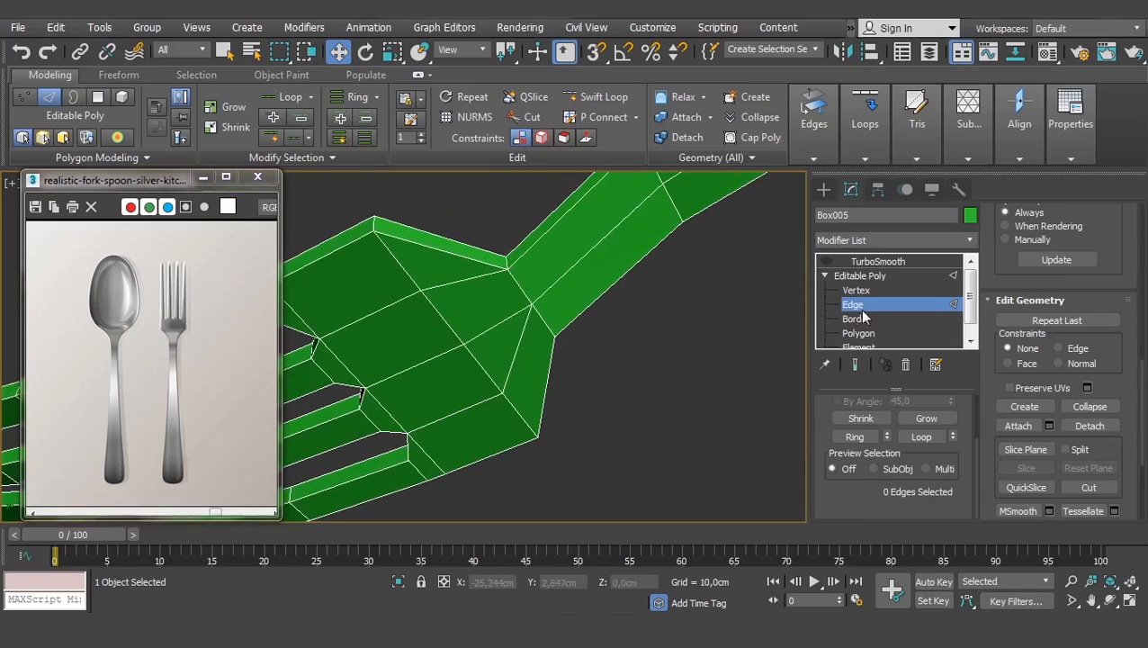
{"action": "left_click", "coordinate": [854, 290]}
{"action": "left_click", "coordinate": [554, 337]}
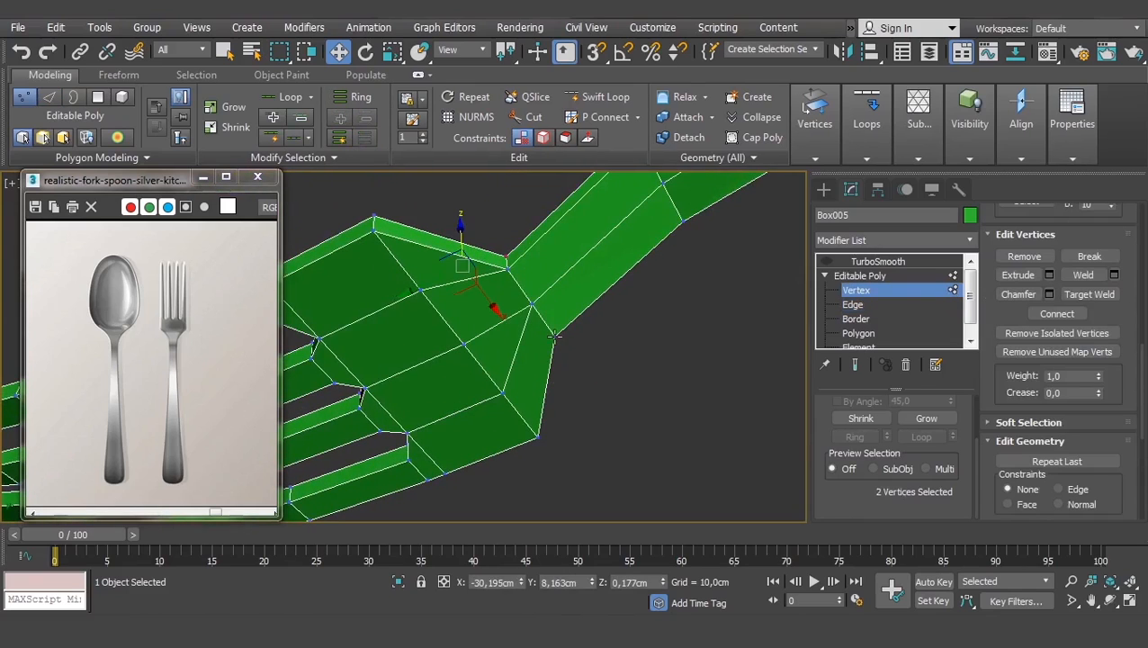
{"action": "left_click", "coordinate": [502, 393], "text": "ctrl"}
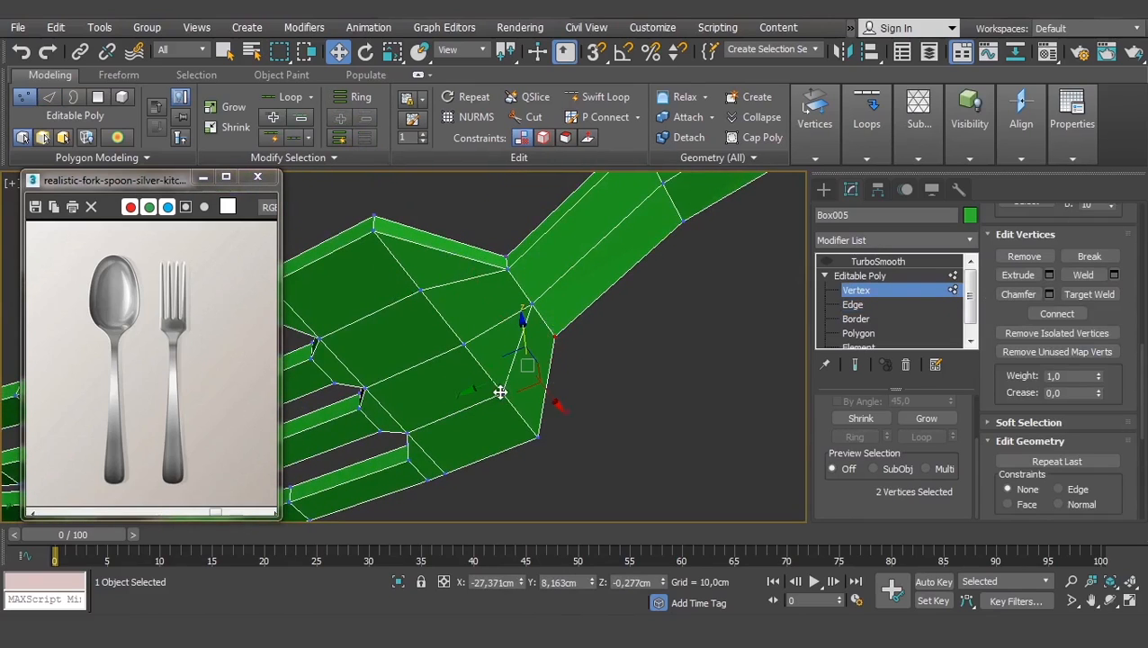
{"action": "left_click", "coordinate": [1051, 314]}
{"action": "left_click", "coordinate": [853, 304]}
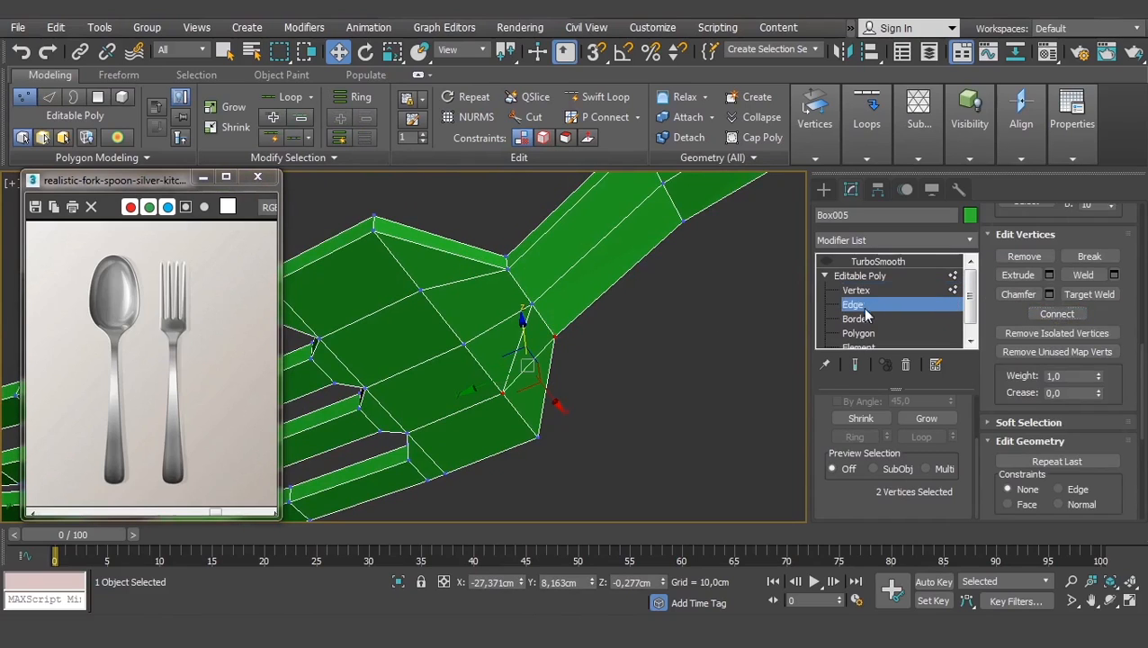
{"action": "left_click", "coordinate": [517, 348]}
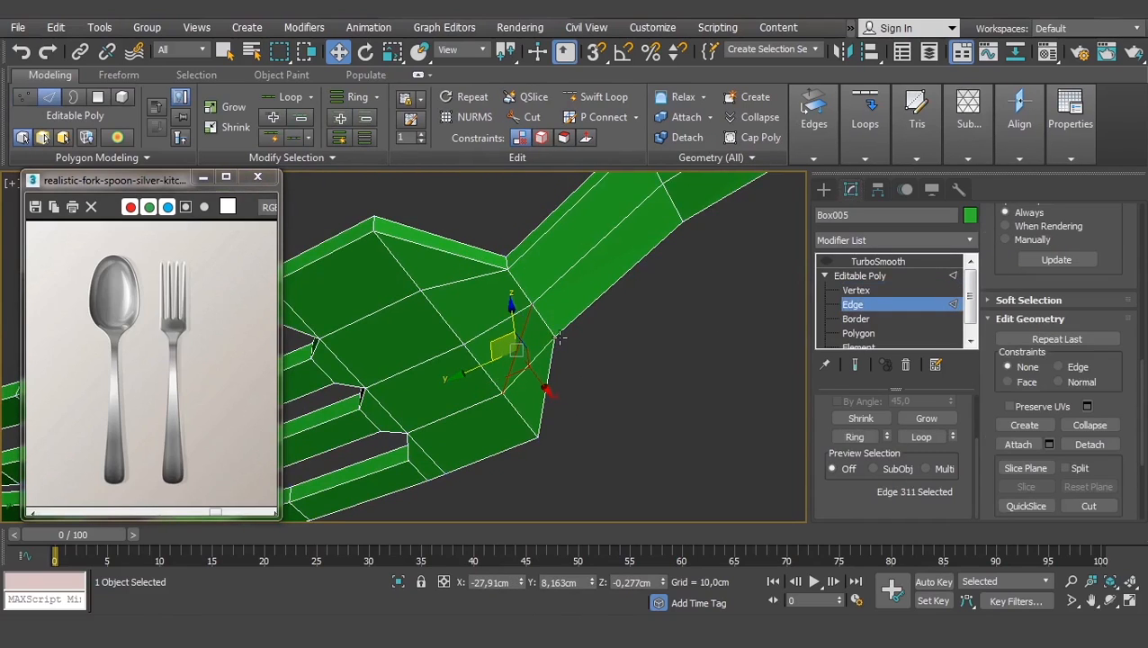
{"action": "key", "text": "BackSpace"}
{"action": "middle_click_drag", "start_coordinate": [549, 283], "coordinate": [583, 371], "text": "alt"}
{"action": "scroll", "coordinate": [579, 389], "scroll_direction": "up", "scroll_amount": 3}
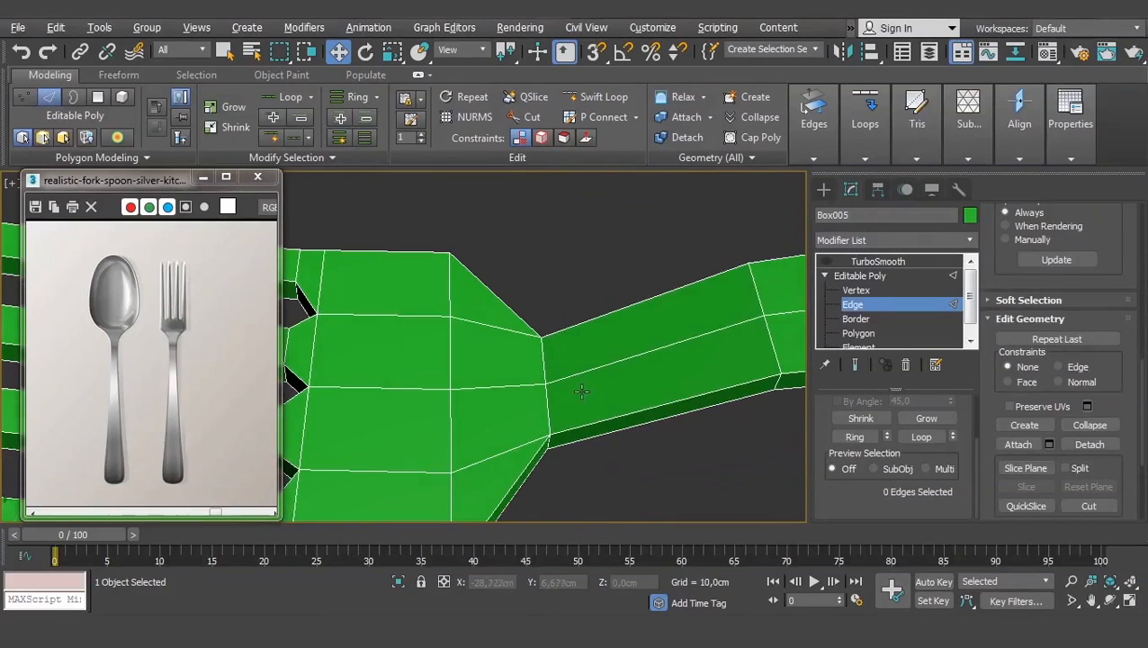
- Connect the six horizontal and front-face neck edges to add an edge loop around the neck
{"action": "left_click", "coordinate": [483, 327]}
{"action": "left_click", "coordinate": [494, 385], "text": "ctrl"}
{"action": "left_click", "coordinate": [497, 460], "text": "ctrl"}
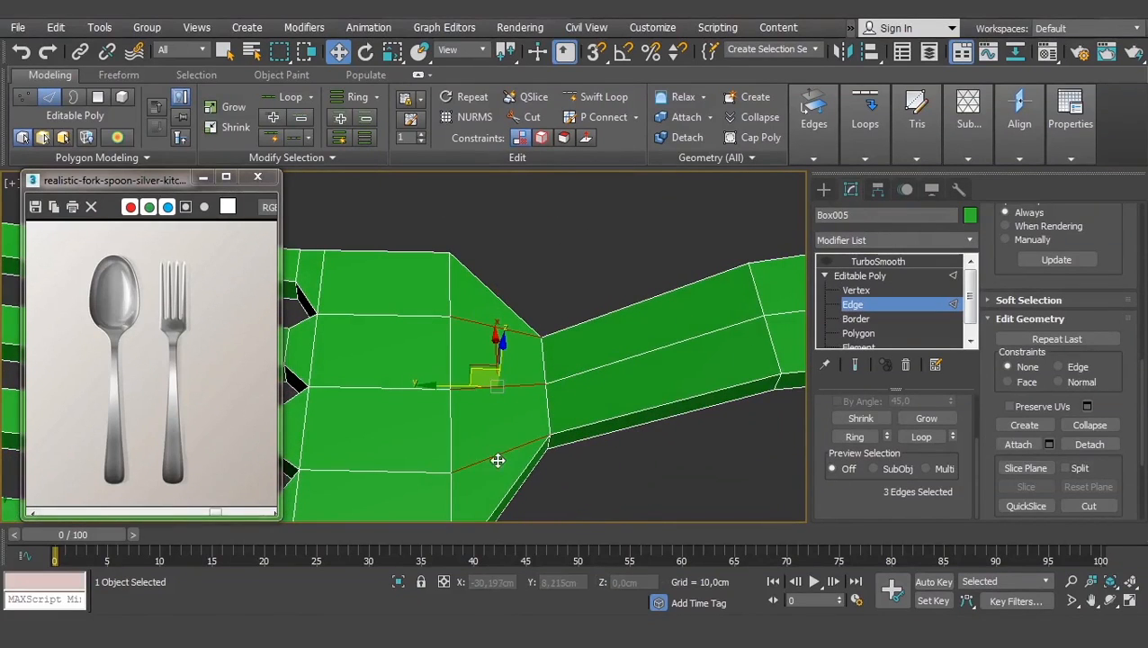
{"action": "middle_click_drag", "start_coordinate": [497, 460], "coordinate": [513, 336], "text": "alt"}
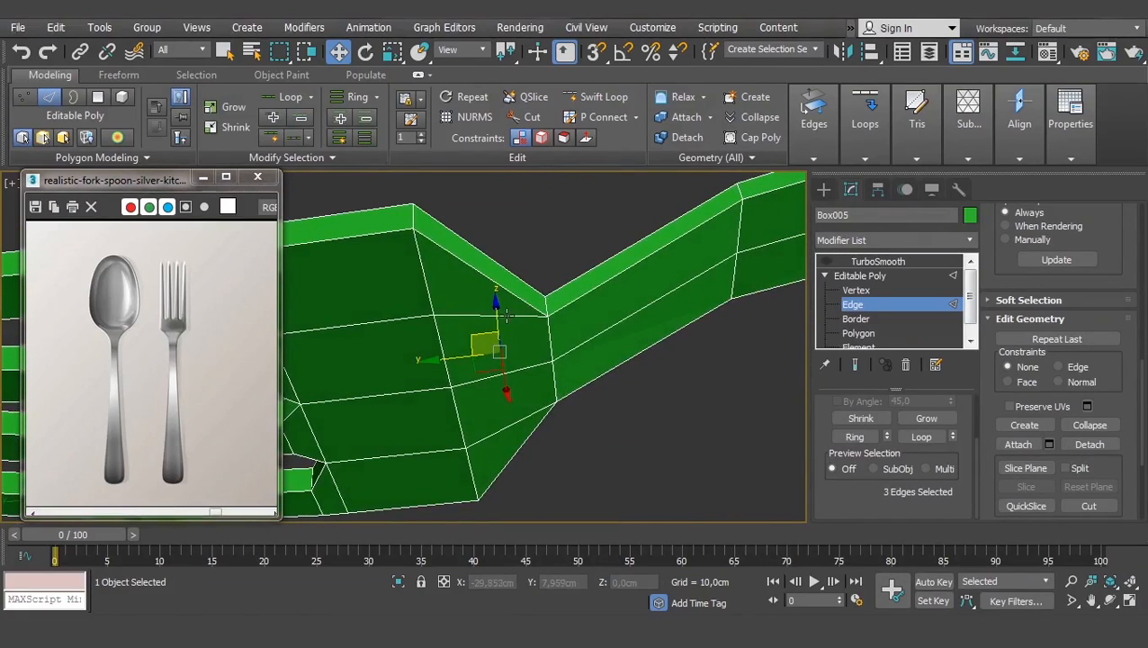
{"action": "left_click", "coordinate": [505, 314], "text": "ctrl"}
{"action": "left_click", "coordinate": [514, 375], "text": "ctrl"}
{"action": "left_click", "coordinate": [515, 417], "text": "ctrl"}
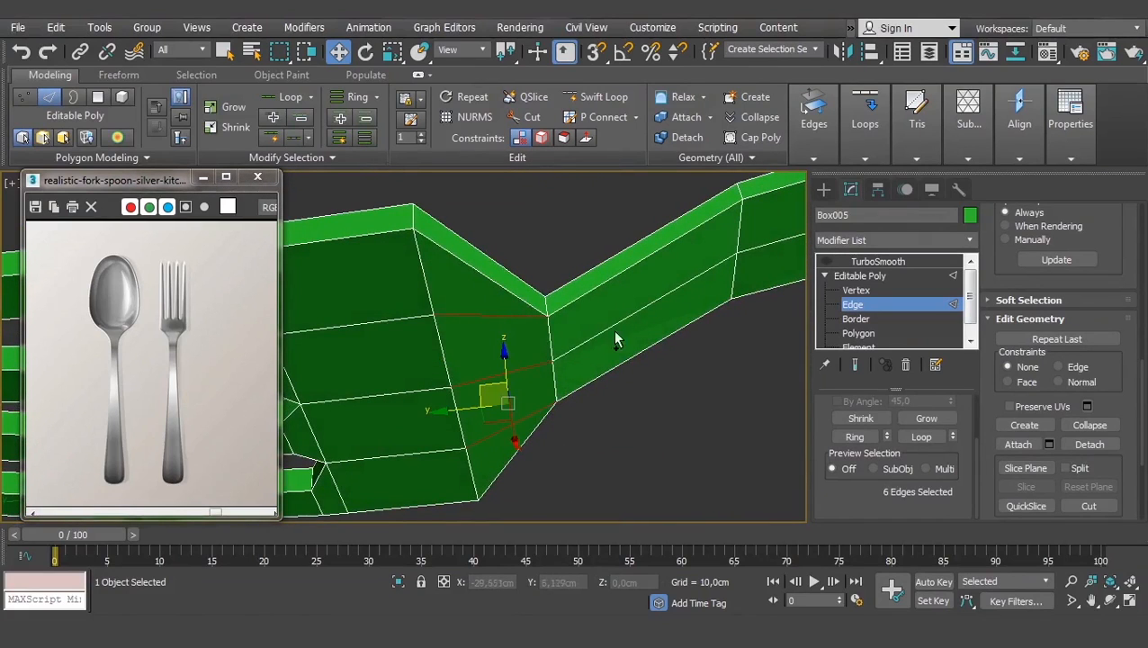
{"action": "scroll", "coordinate": [1033, 402], "scroll_direction": "down", "scroll_amount": 3}
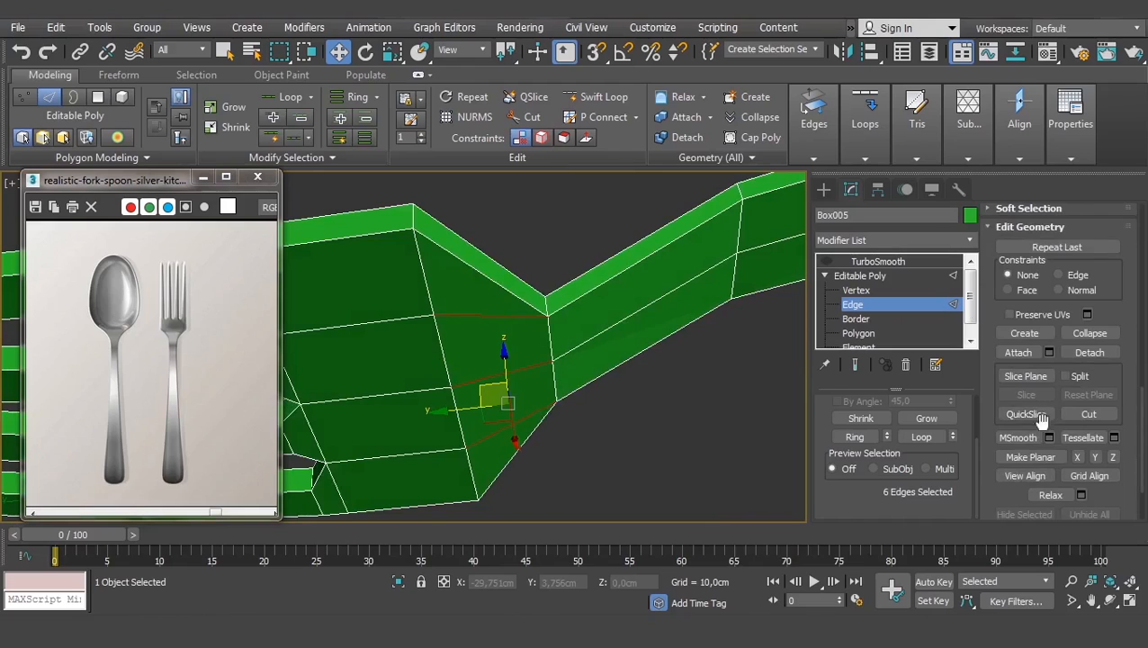
{"action": "scroll", "coordinate": [1043, 386], "scroll_direction": "down", "scroll_amount": 3}
{"action": "scroll", "coordinate": [985, 401], "scroll_direction": "up", "scroll_amount": 6}
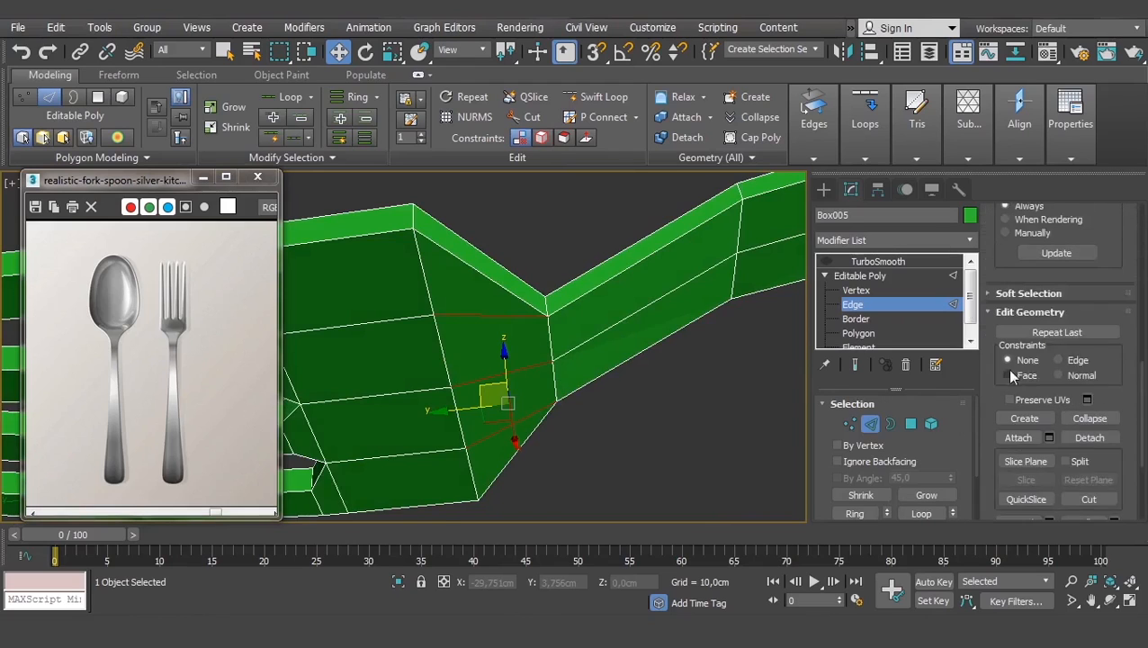
{"action": "scroll", "coordinate": [1005, 369], "scroll_direction": "up", "scroll_amount": 15}
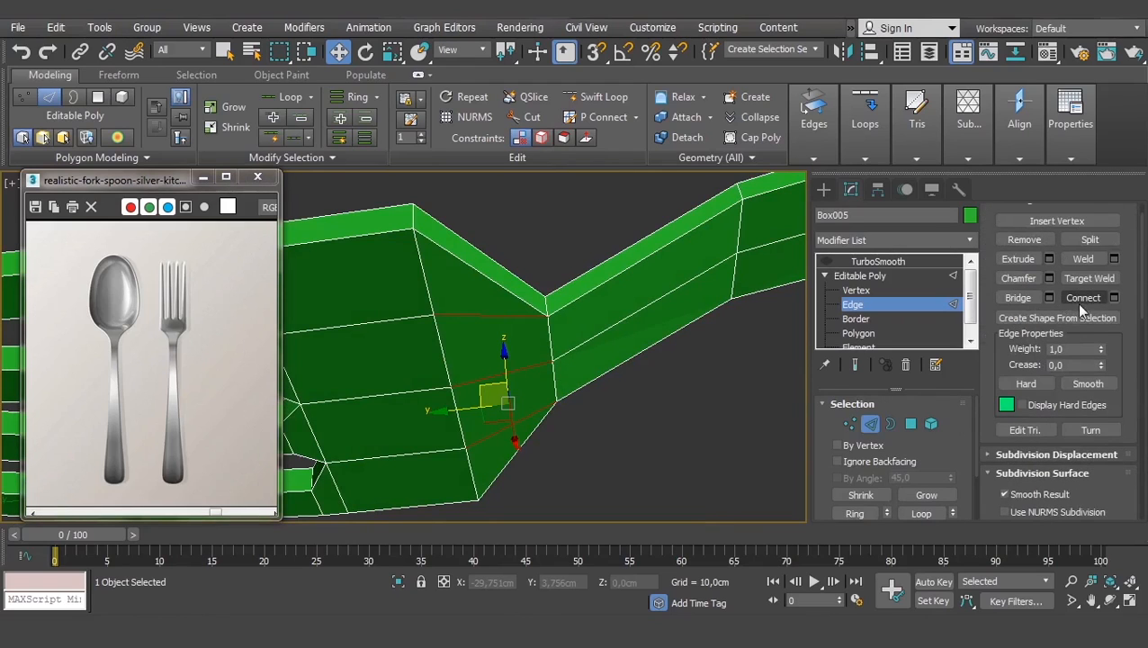
{"action": "left_click", "coordinate": [1079, 299]}
- Select the polygons across the fork's shoulders and around the handle joint
{"action": "scroll", "coordinate": [500, 310], "scroll_direction": "up", "scroll_amount": 5}
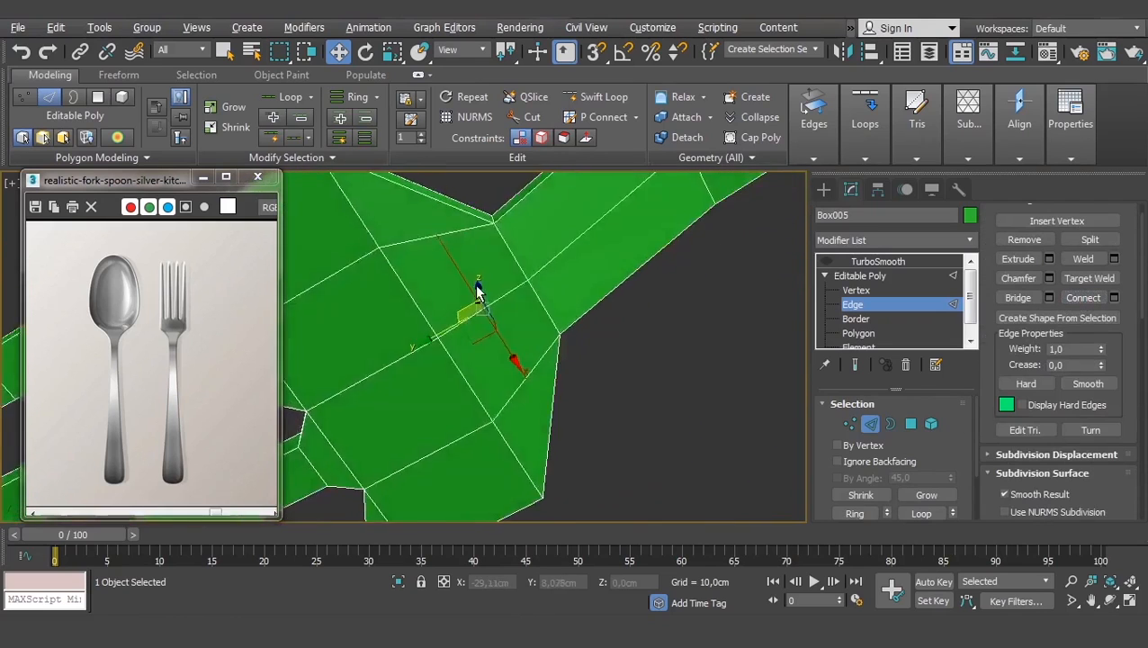
{"action": "scroll", "coordinate": [477, 291], "scroll_direction": "down", "scroll_amount": 5}
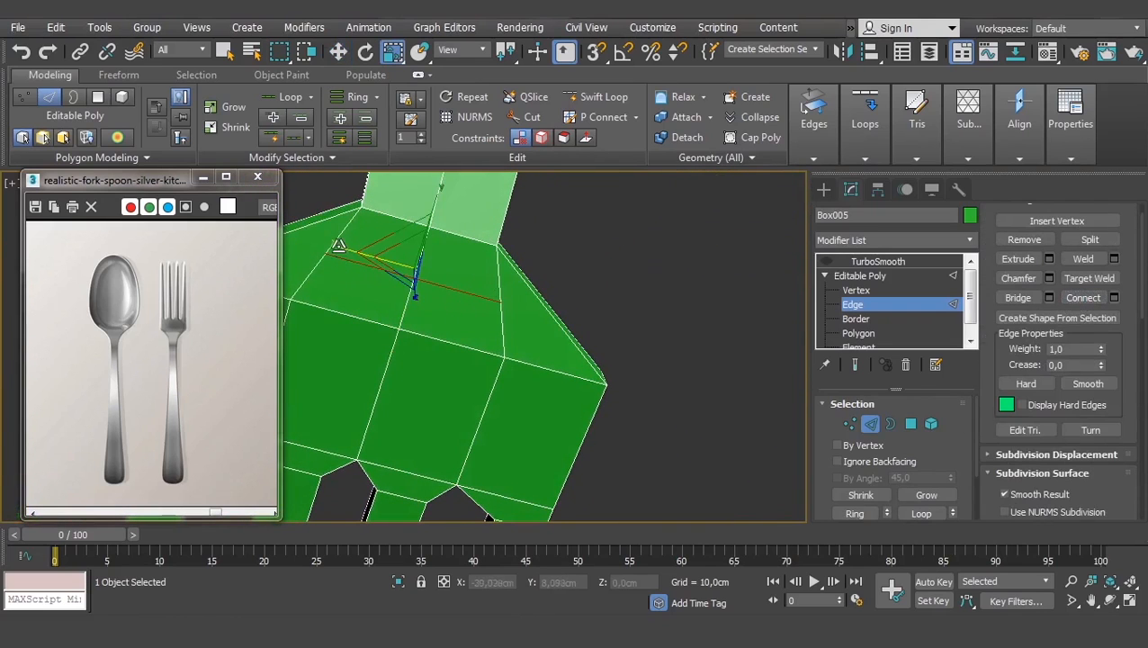
{"action": "middle_click_drag", "start_coordinate": [369, 265], "coordinate": [635, 326]}
{"action": "left_click", "coordinate": [873, 334]}
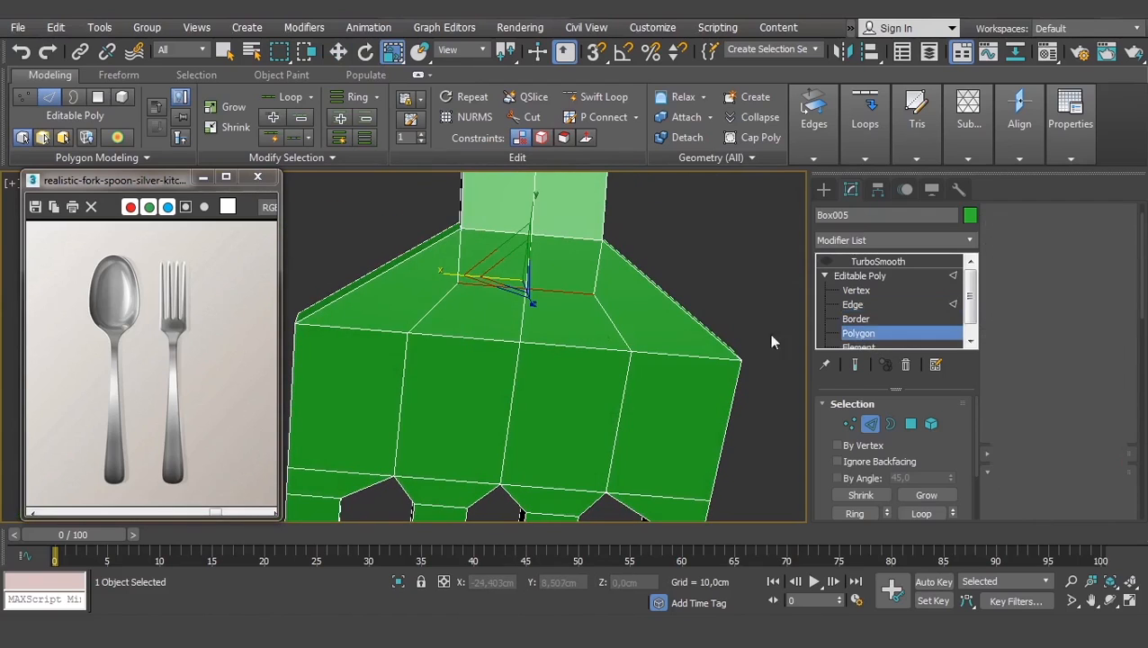
{"action": "left_click", "coordinate": [411, 286]}
{"action": "left_click", "coordinate": [504, 259]}
{"action": "left_click", "coordinate": [562, 275]}
{"action": "left_click", "coordinate": [499, 312]}
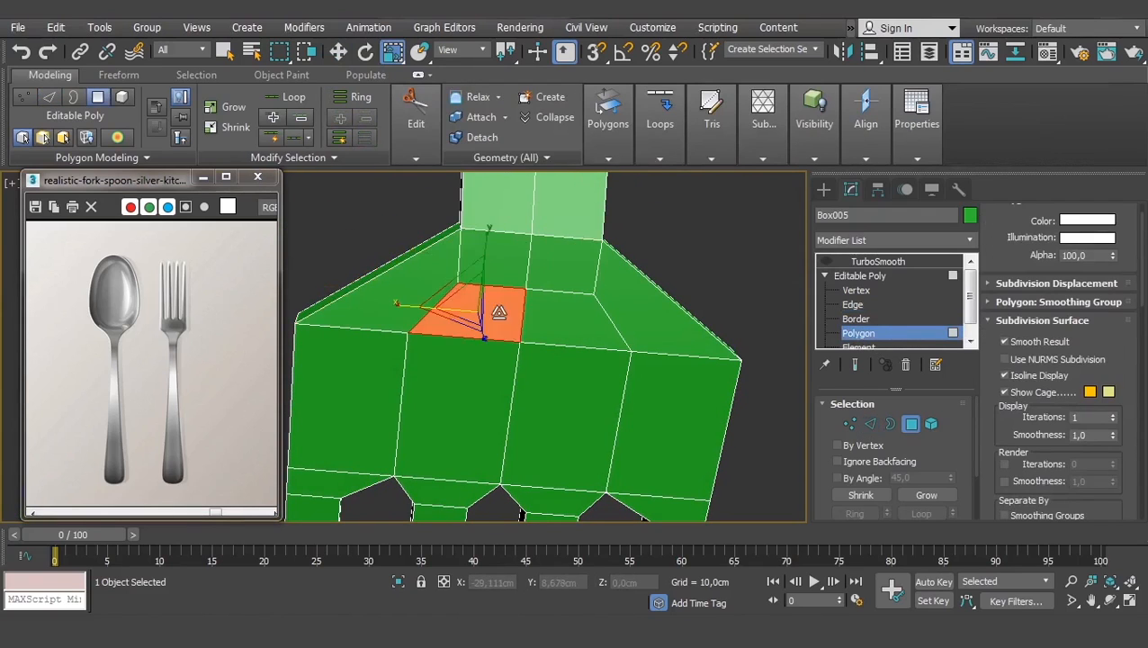
{"action": "left_click", "coordinate": [563, 322]}
{"action": "left_click", "coordinate": [650, 311]}
{"action": "middle_click_drag", "start_coordinate": [432, 251], "coordinate": [473, 248], "text": "alt"}
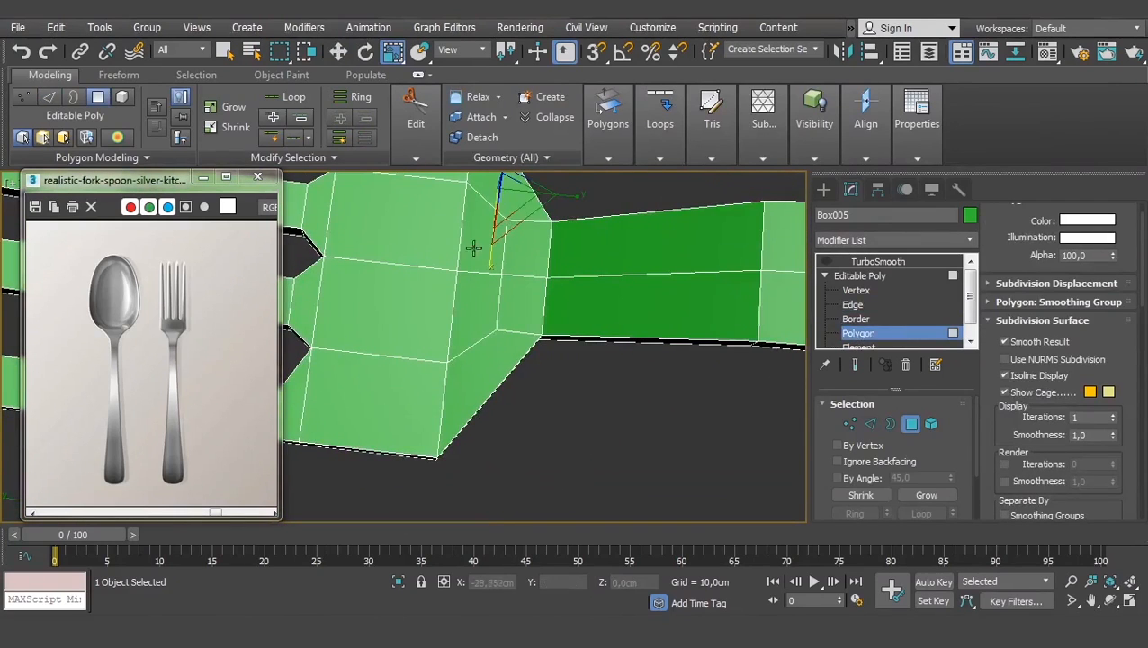
{"action": "left_click", "coordinate": [526, 249]}
{"action": "left_click", "coordinate": [481, 230]}
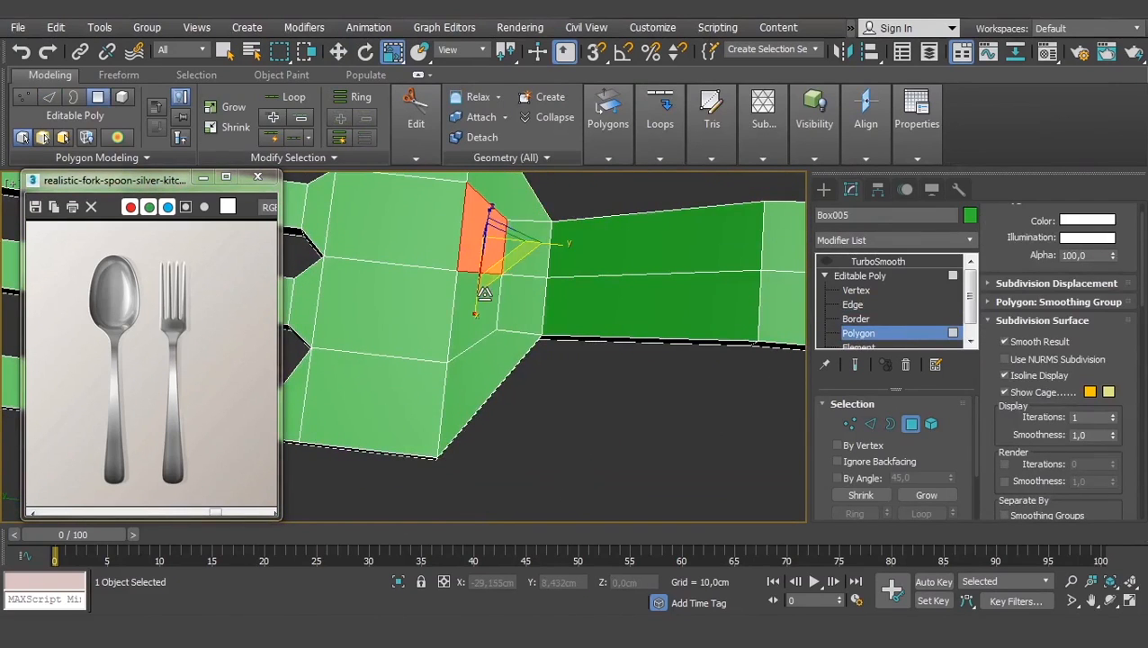
{"action": "left_click", "coordinate": [471, 310]}
{"action": "left_click", "coordinate": [486, 383]}
- Show the fork at its TurboSmooth level beside the spoon and reference cutlery, then deselect
{"action": "left_click", "coordinate": [865, 277]}
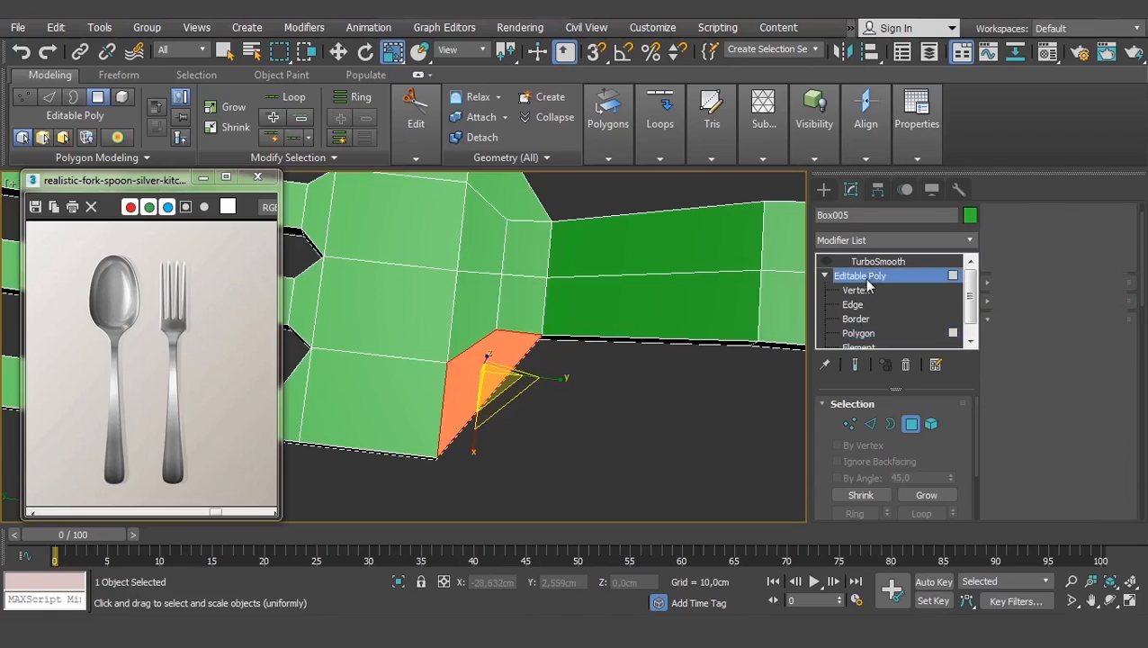
{"action": "scroll", "coordinate": [594, 353], "scroll_direction": "down", "scroll_amount": 6}
{"action": "middle_click_drag", "start_coordinate": [594, 356], "coordinate": [613, 302], "text": "alt"}
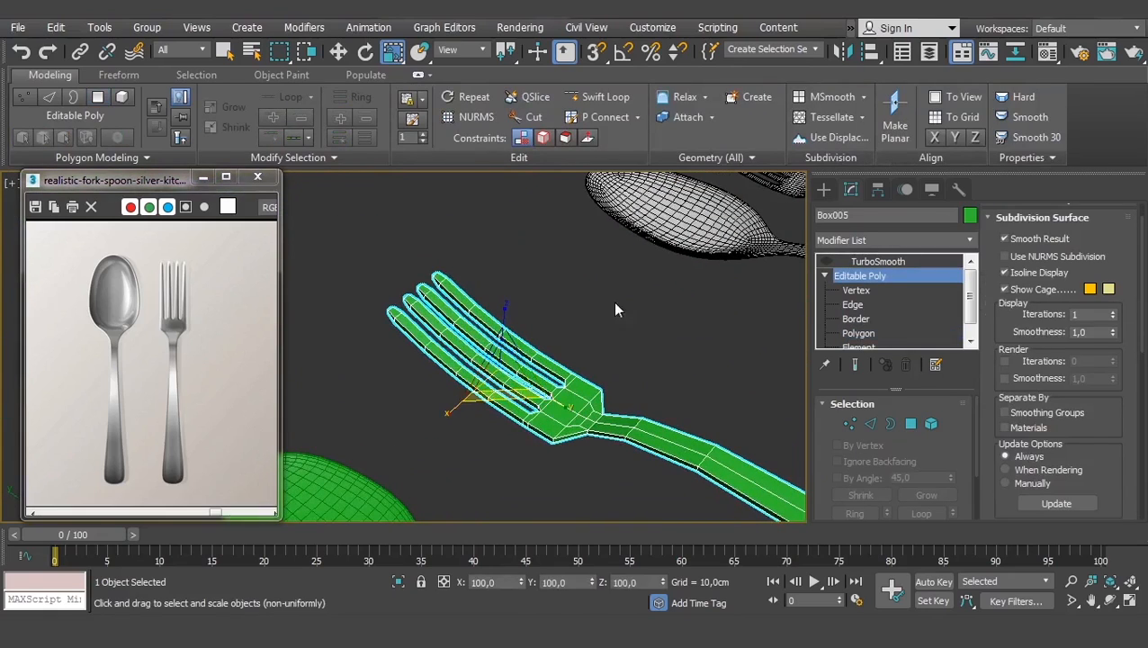
{"action": "middle_click_drag", "start_coordinate": [696, 380], "coordinate": [585, 392], "text": "alt"}
{"action": "scroll", "coordinate": [415, 297], "scroll_direction": "up", "scroll_amount": 2}
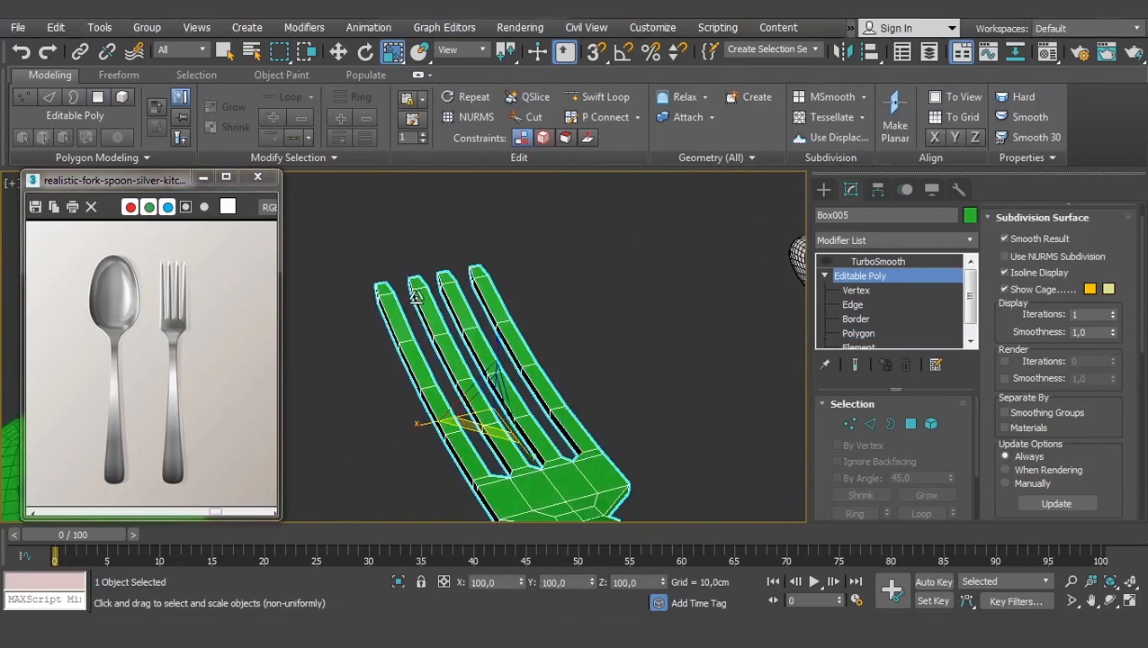
{"action": "scroll", "coordinate": [415, 297], "scroll_direction": "down", "scroll_amount": 3}
{"action": "scroll", "coordinate": [551, 366], "scroll_direction": "up", "scroll_amount": 1}
{"action": "left_click", "coordinate": [838, 263]}
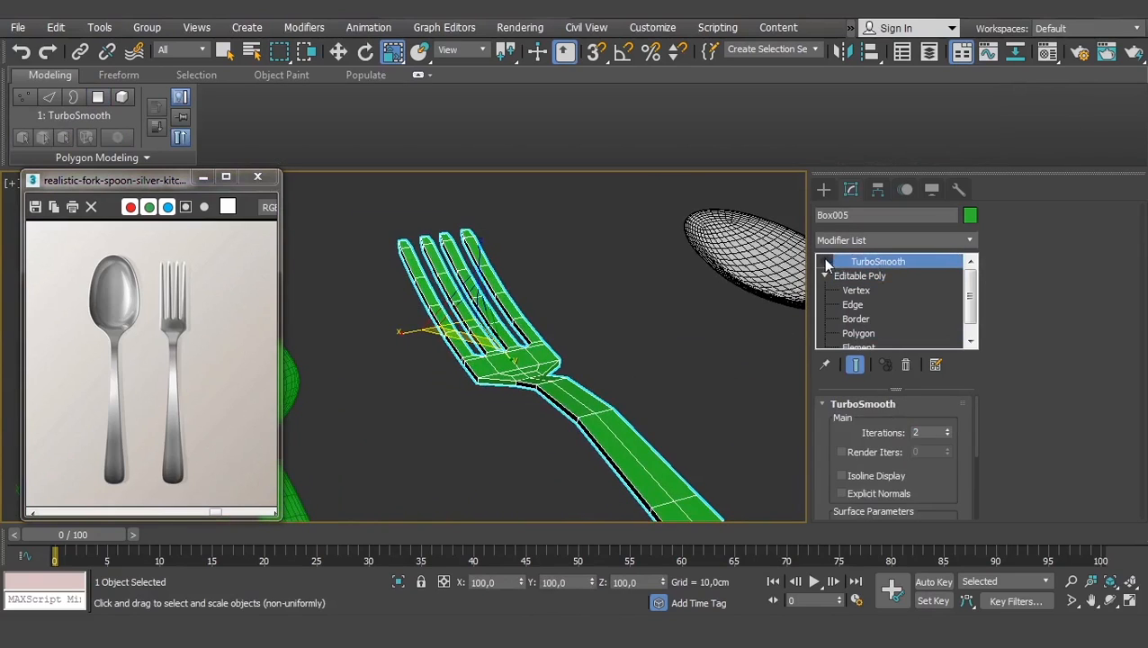
{"action": "left_click", "coordinate": [617, 381]}
{"action": "scroll", "coordinate": [610, 388], "scroll_direction": "down", "scroll_amount": 3}
- Select the green fork and its two middle rows of tine vertices
{"action": "middle_click_drag", "start_coordinate": [604, 387], "coordinate": [583, 439], "text": "alt"}
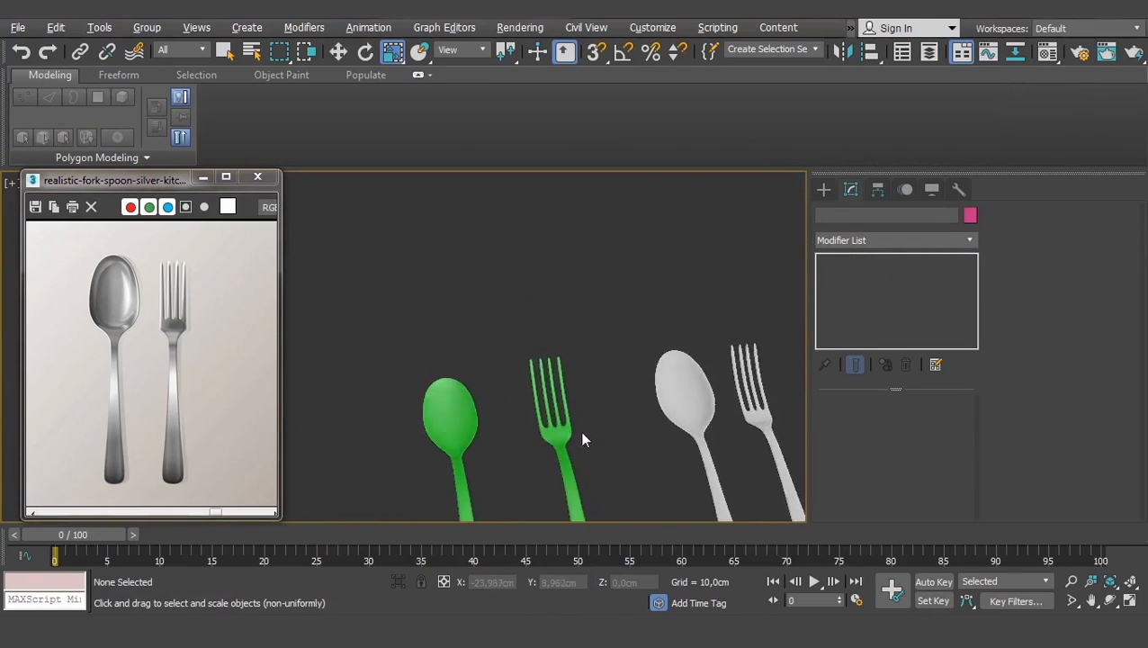
{"action": "scroll", "coordinate": [575, 444], "scroll_direction": "up", "scroll_amount": 5}
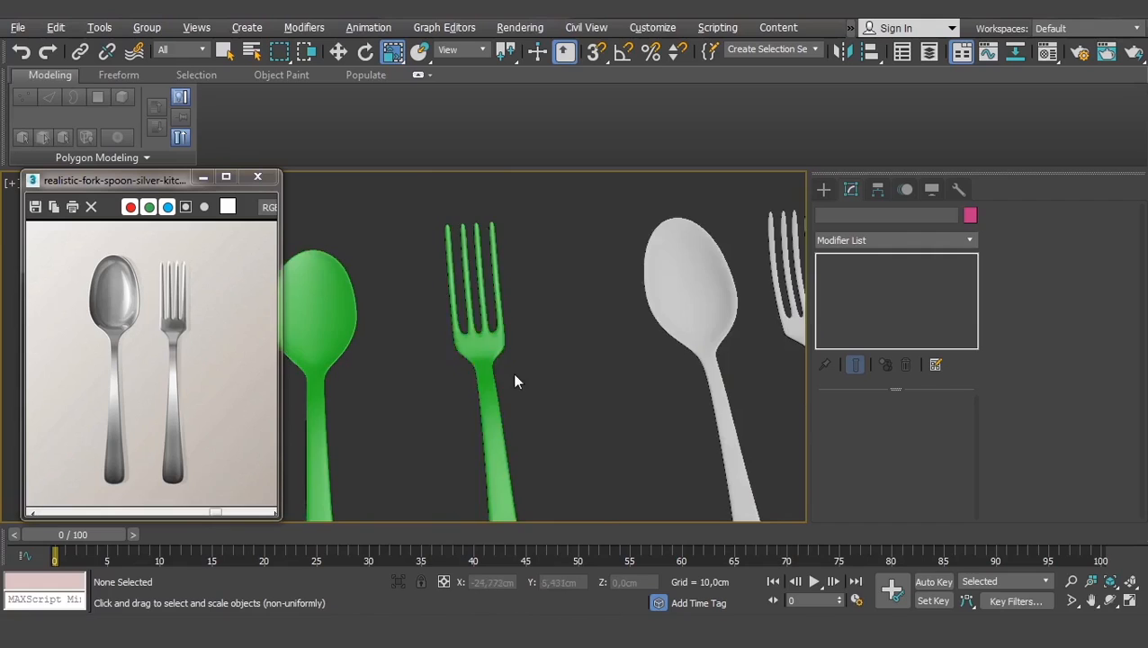
{"action": "scroll", "coordinate": [514, 381], "scroll_direction": "down", "scroll_amount": 3}
{"action": "scroll", "coordinate": [392, 302], "scroll_direction": "up", "scroll_amount": 4}
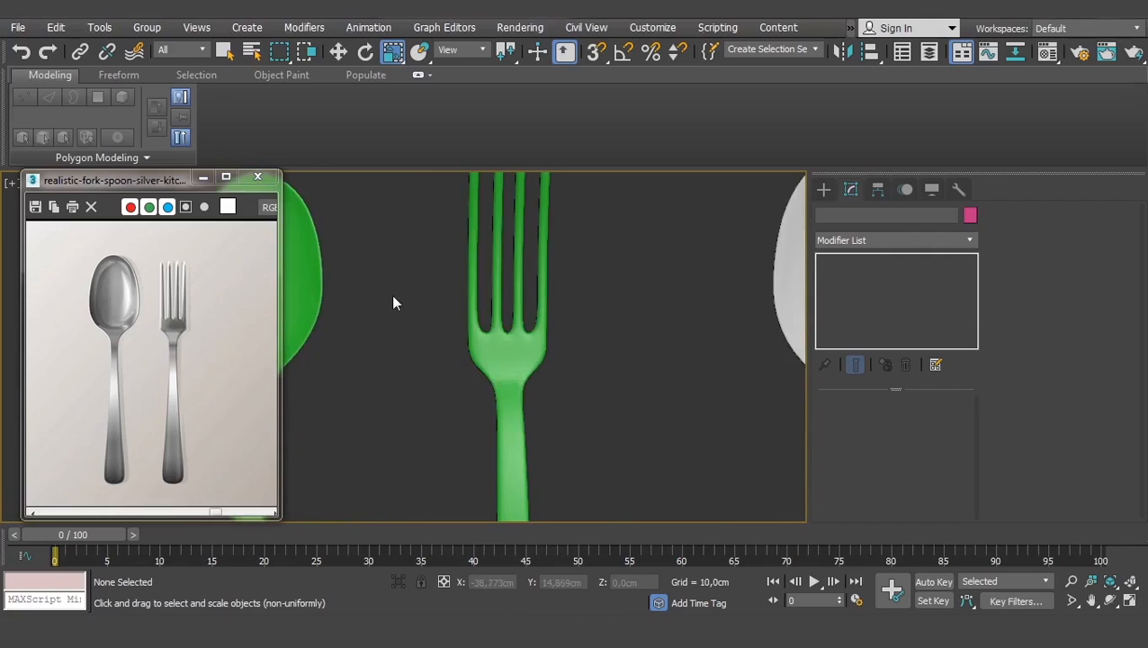
{"action": "left_click", "coordinate": [497, 347]}
{"action": "scroll", "coordinate": [500, 342], "scroll_direction": "up", "scroll_amount": 3}
{"action": "left_click", "coordinate": [850, 291]}
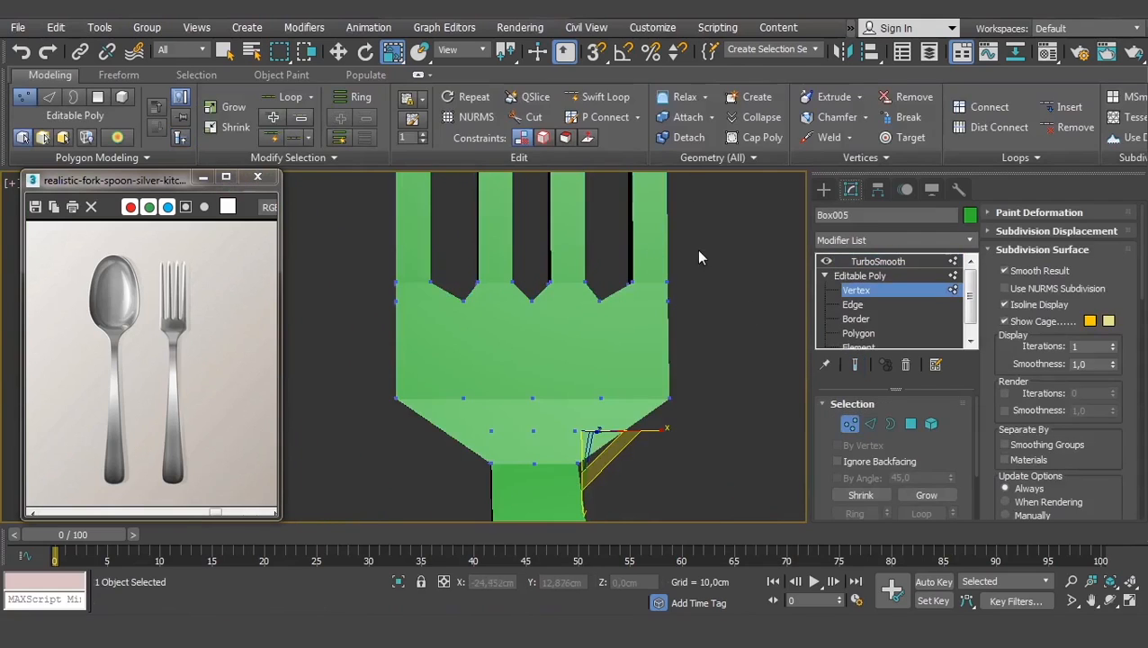
{"action": "left_click_drag", "start_coordinate": [307, 339], "coordinate": [307, 339]}
{"action": "key", "text": "w"}
{"action": "middle_click_drag", "start_coordinate": [515, 304], "coordinate": [548, 359]}
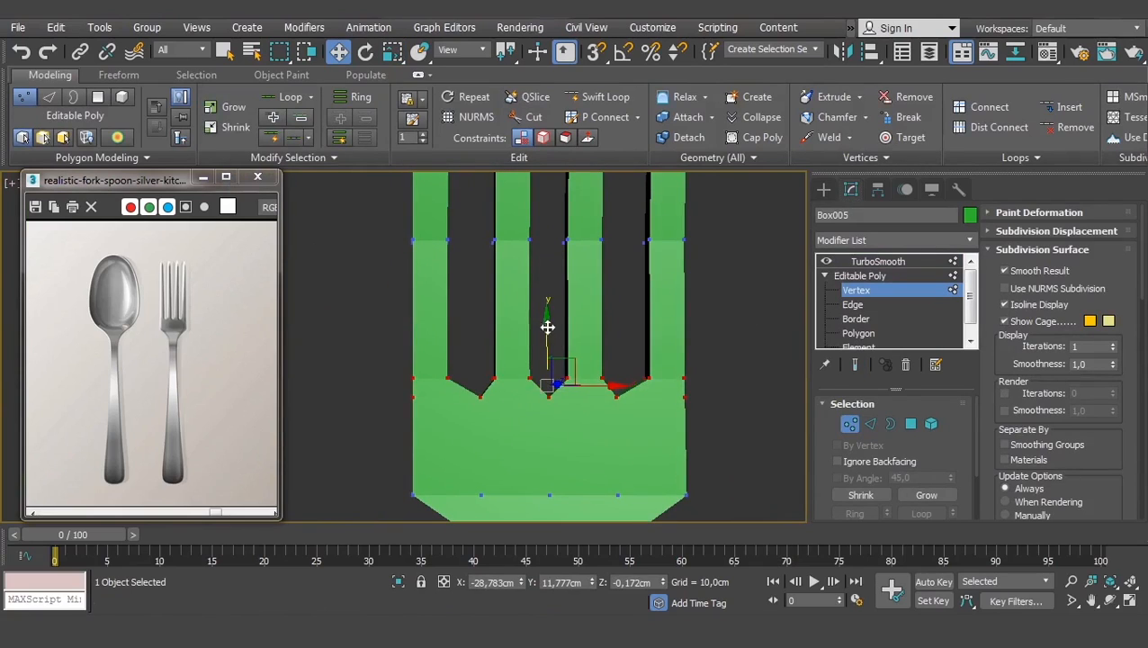
{"action": "scroll", "coordinate": [659, 371], "scroll_direction": "down", "scroll_amount": 4}
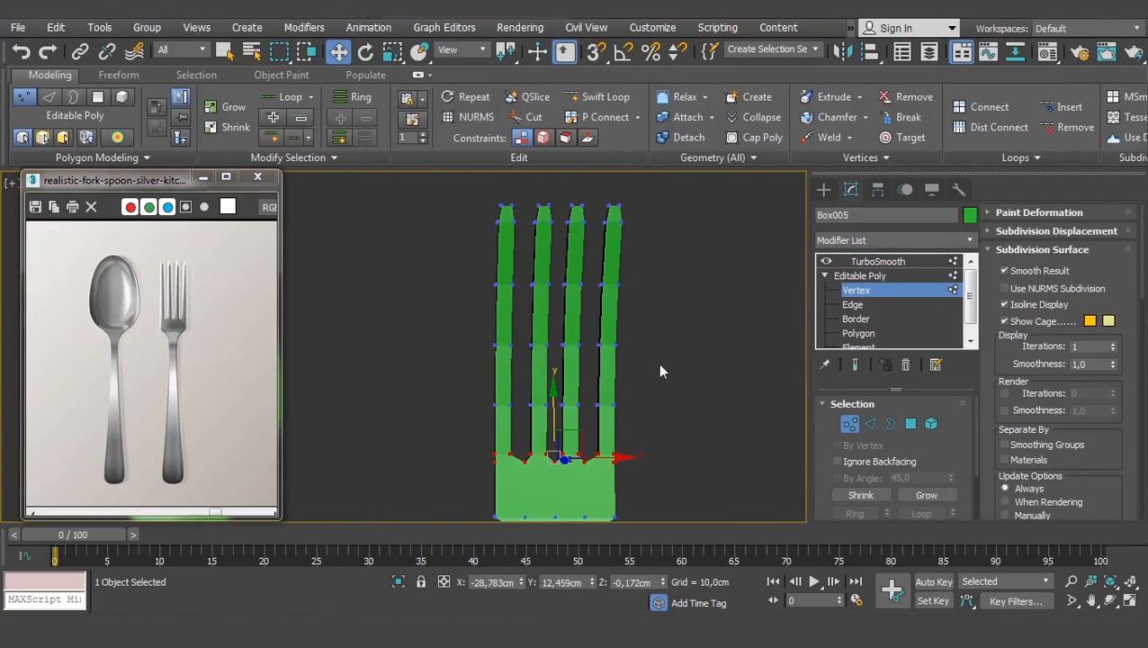
{"action": "left_click_drag", "start_coordinate": [609, 357], "coordinate": [520, 409]}
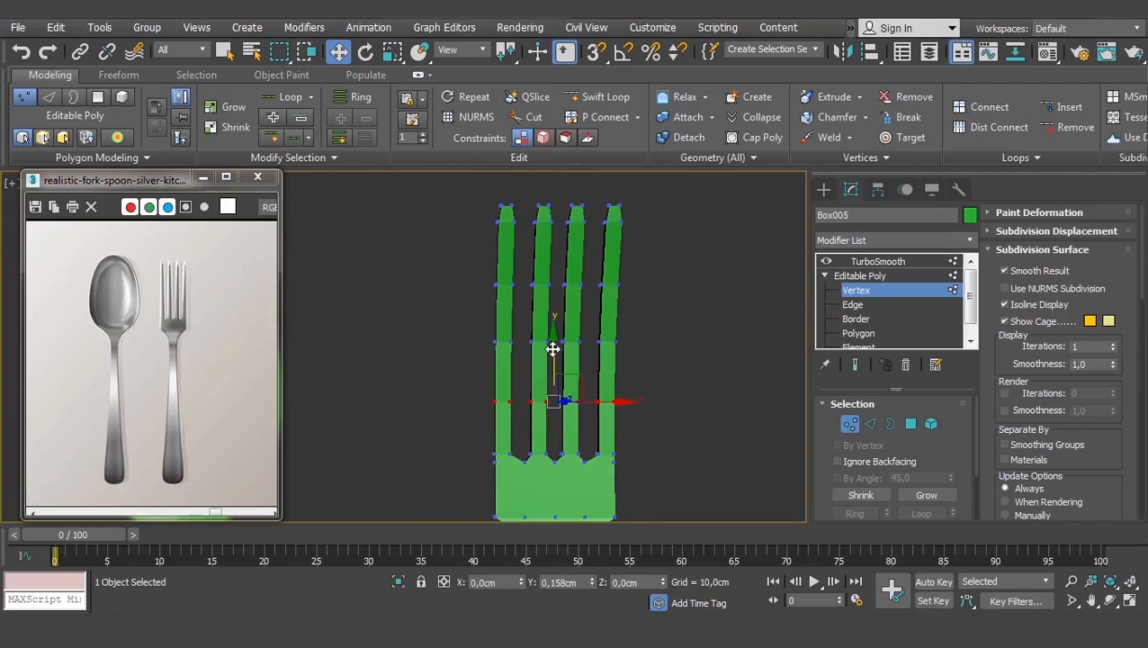
{"action": "left_click", "coordinate": [850, 275]}
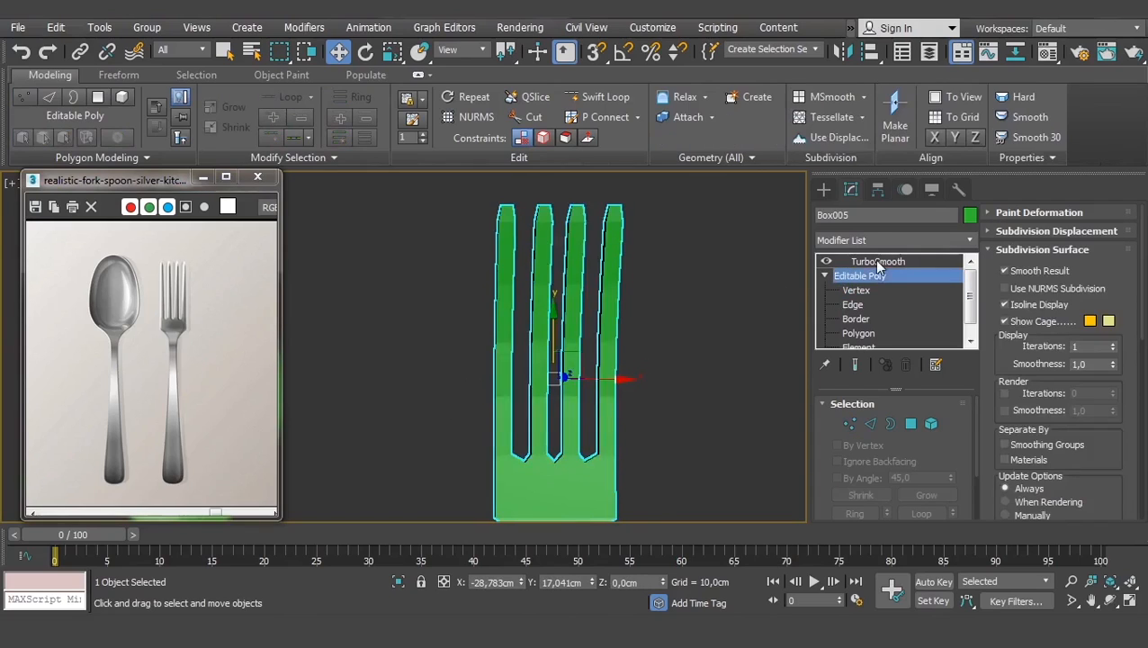
- Connect the fork head's vertical edges to add a horizontal loop below the tines
{"action": "scroll", "coordinate": [584, 339], "scroll_direction": "up", "scroll_amount": 5}
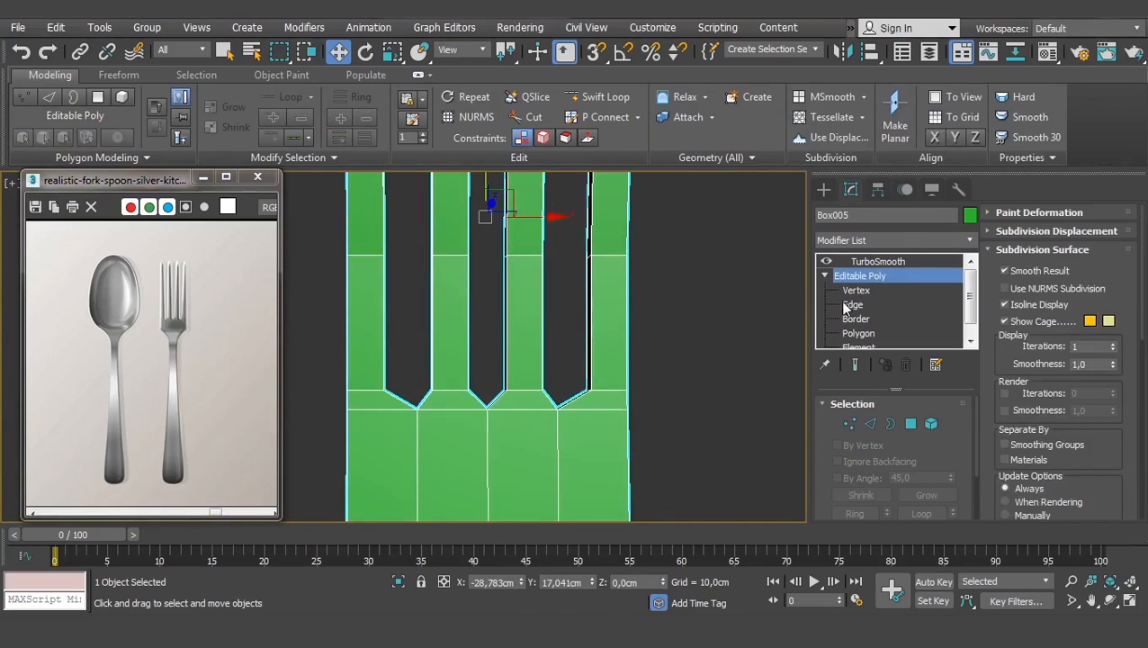
{"action": "left_click", "coordinate": [845, 306]}
{"action": "middle_click_drag", "start_coordinate": [656, 347], "coordinate": [680, 343]}
{"action": "scroll", "coordinate": [682, 360], "scroll_direction": "down", "scroll_amount": 2}
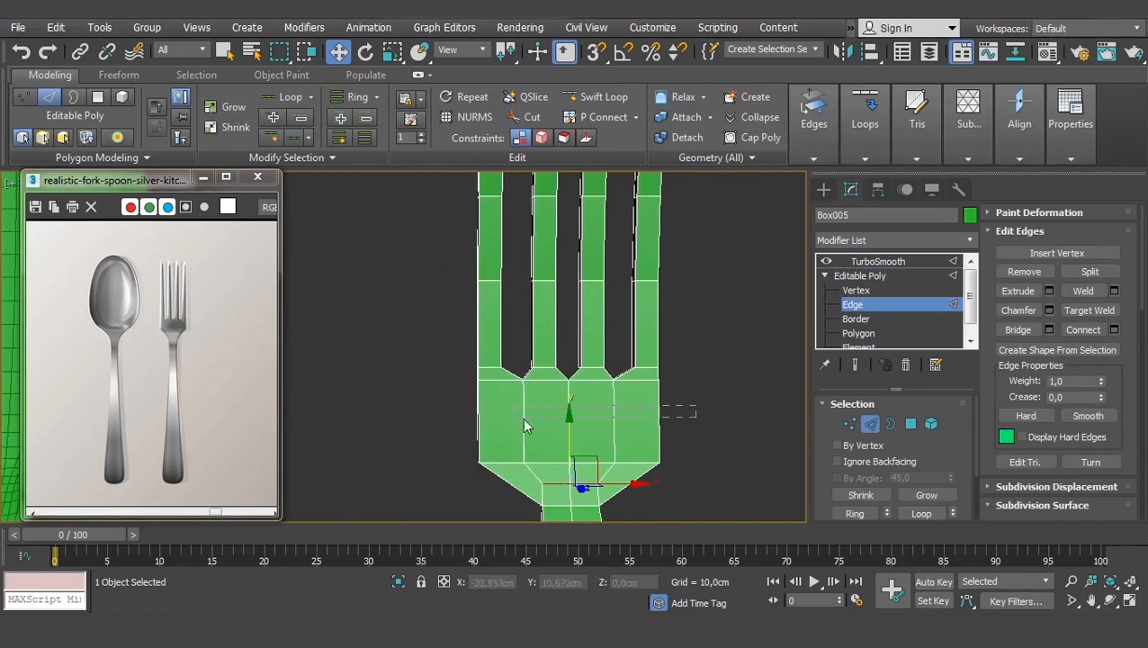
{"action": "left_click_drag", "start_coordinate": [522, 419], "coordinate": [479, 418]}
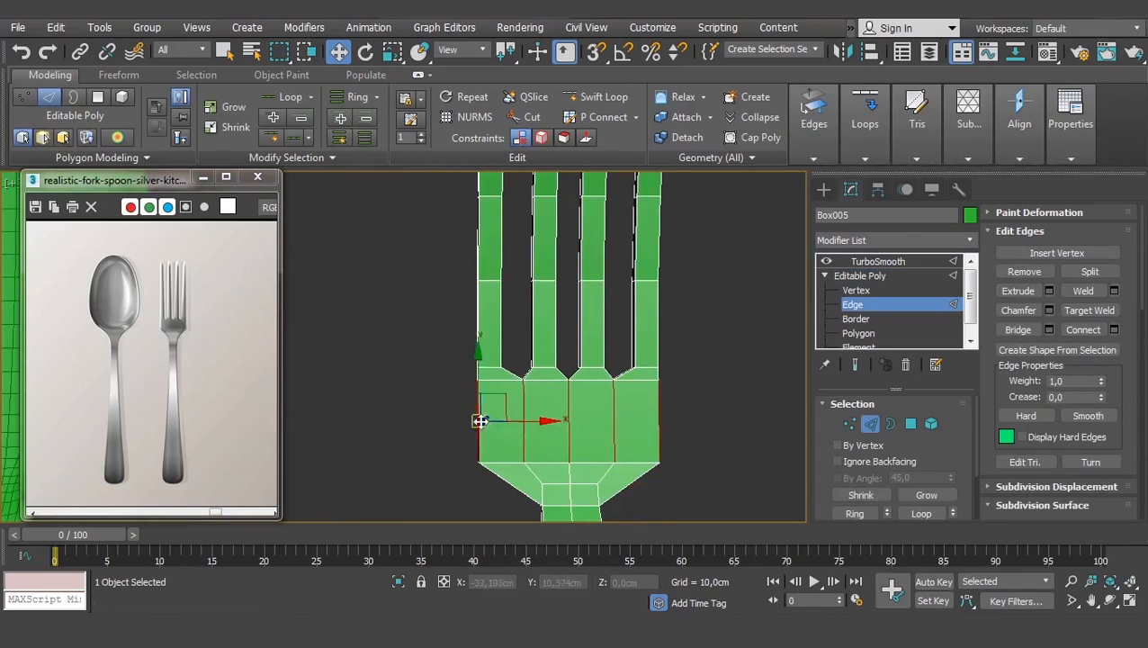
{"action": "left_click", "coordinate": [1115, 329]}
{"action": "left_click", "coordinate": [328, 333]}
- Return to the fork's TurboSmooth result and deselect everything
{"action": "left_click", "coordinate": [872, 275]}
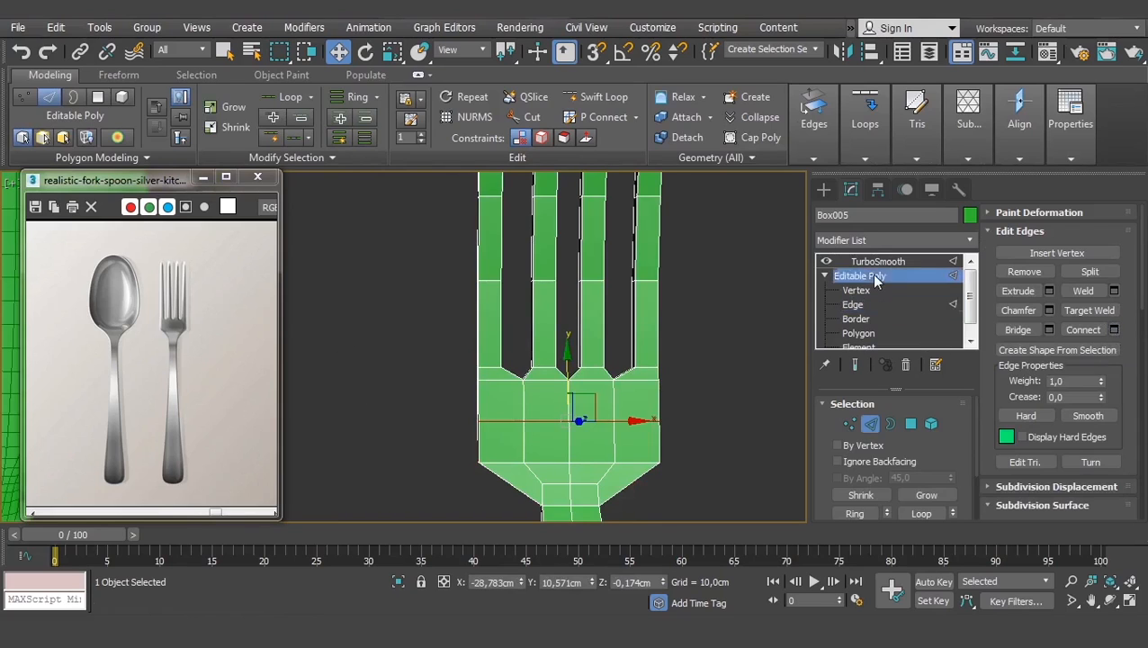
{"action": "left_click", "coordinate": [880, 260]}
{"action": "left_click", "coordinate": [720, 396]}
{"action": "scroll", "coordinate": [720, 396], "scroll_direction": "down", "scroll_amount": 10}
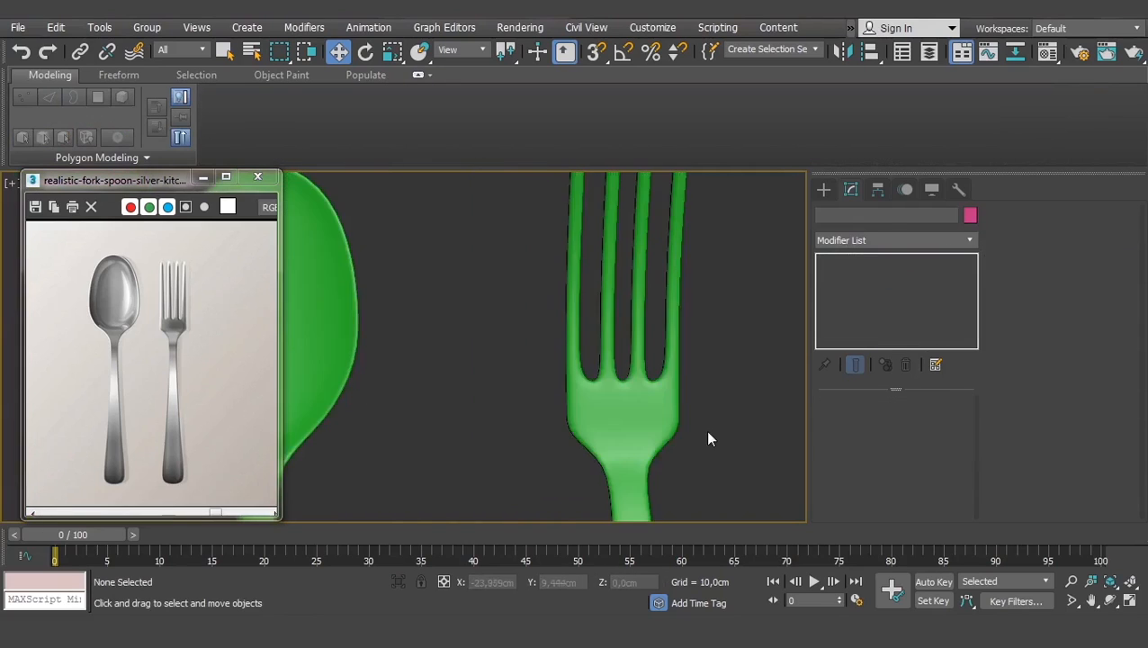
{"action": "middle_click_drag", "start_coordinate": [589, 310], "coordinate": [559, 364]}
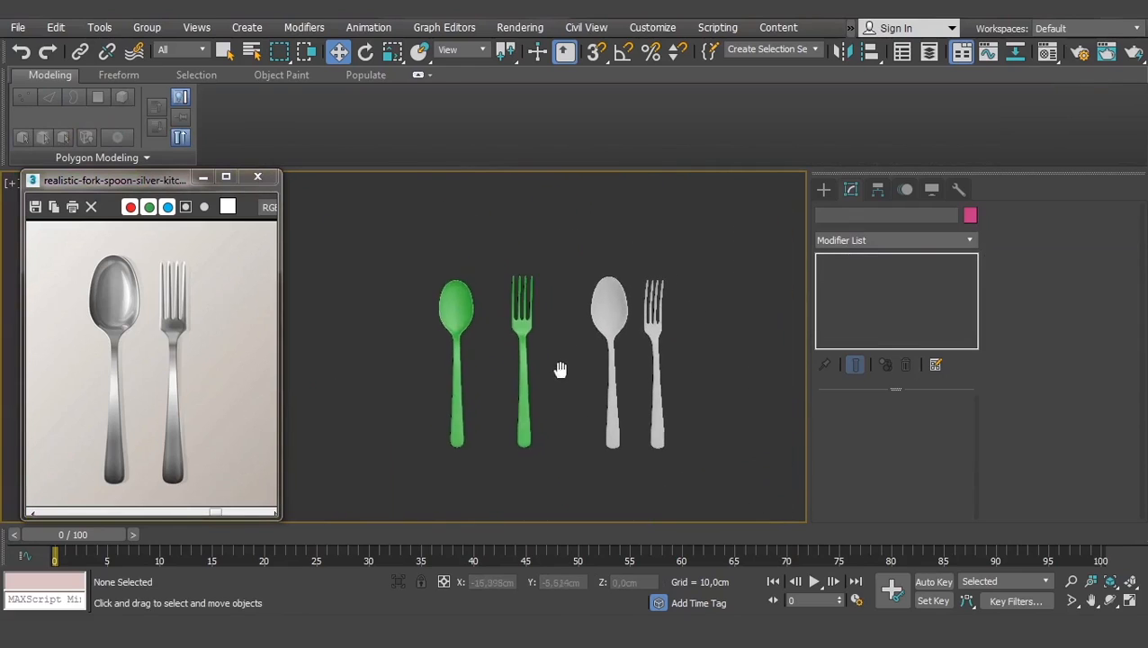
{"action": "scroll", "coordinate": [560, 335], "scroll_direction": "up", "scroll_amount": 3}
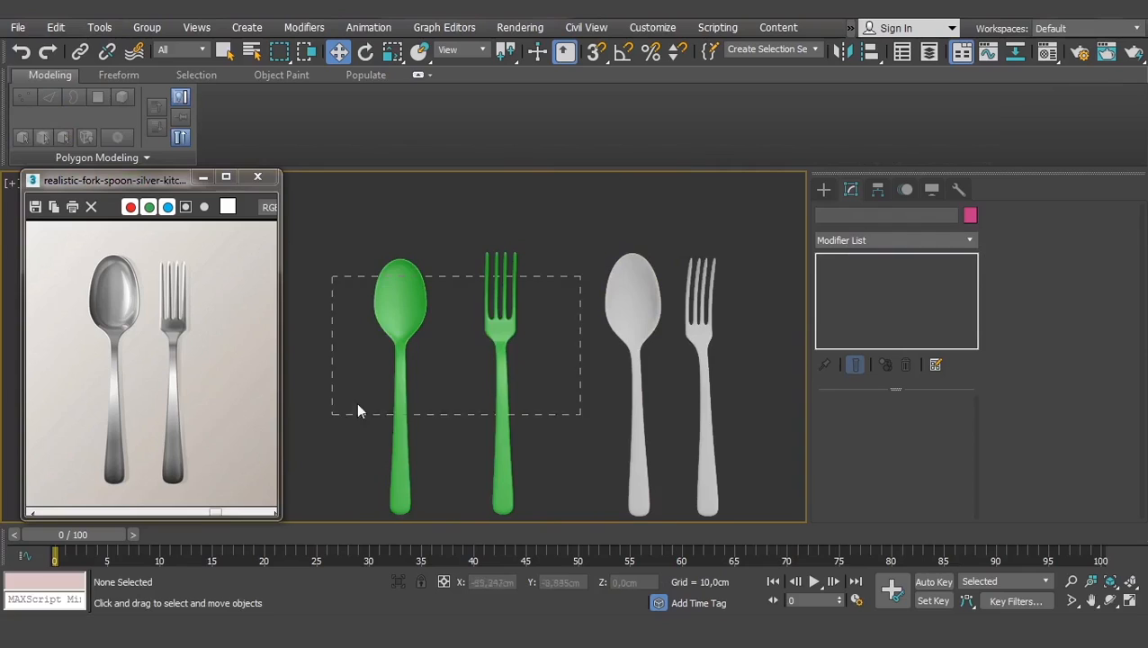
{"action": "left_click_drag", "start_coordinate": [358, 403], "coordinate": [360, 401]}
{"action": "middle_click_drag", "start_coordinate": [378, 370], "coordinate": [408, 303]}
{"action": "left_click", "coordinate": [575, 347]}
{"action": "scroll", "coordinate": [439, 353], "scroll_direction": "up", "scroll_amount": 2}
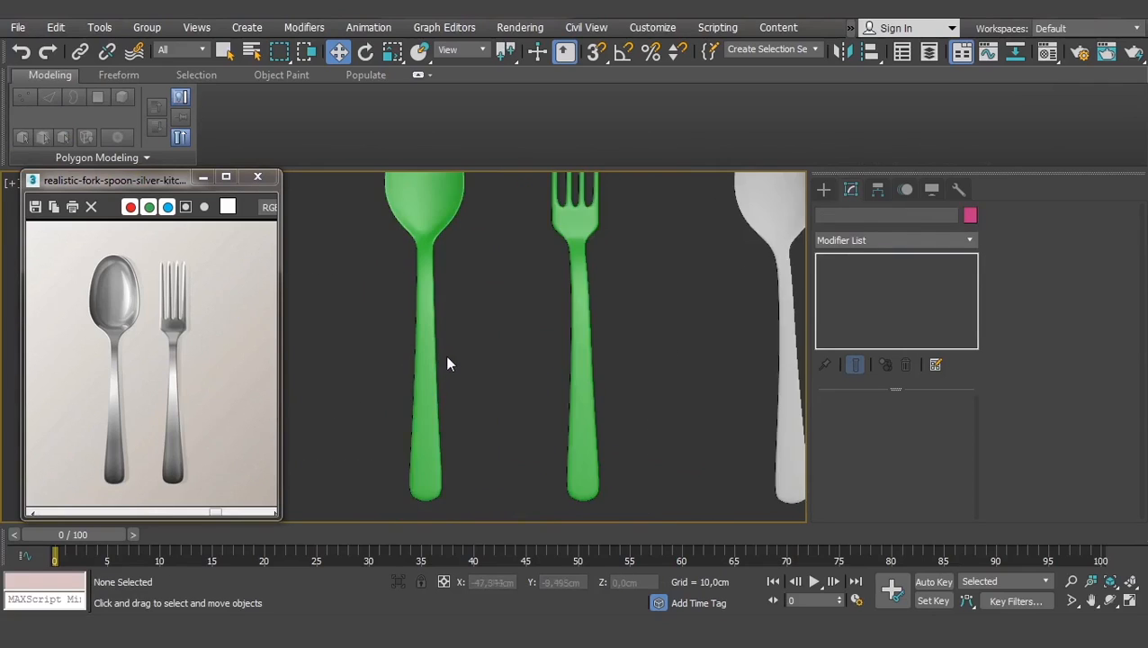
{"action": "scroll", "coordinate": [459, 359], "scroll_direction": "down", "scroll_amount": 2}
{"action": "key", "text": "F4"}
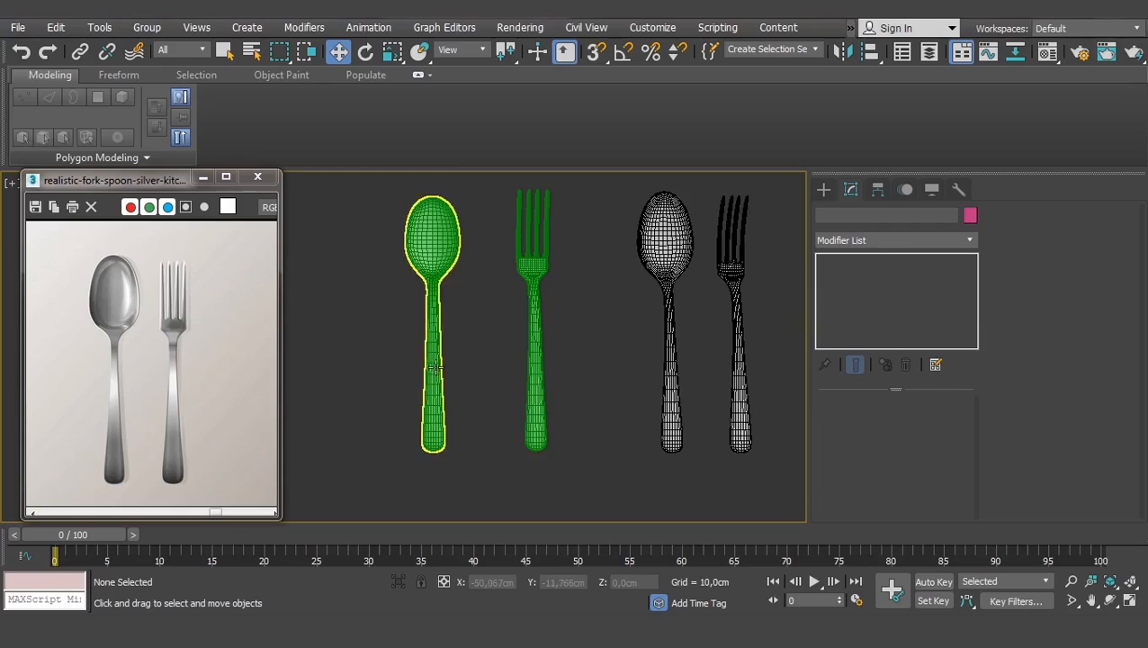
{"action": "middle_click_drag", "start_coordinate": [469, 392], "coordinate": [509, 373], "text": "alt"}
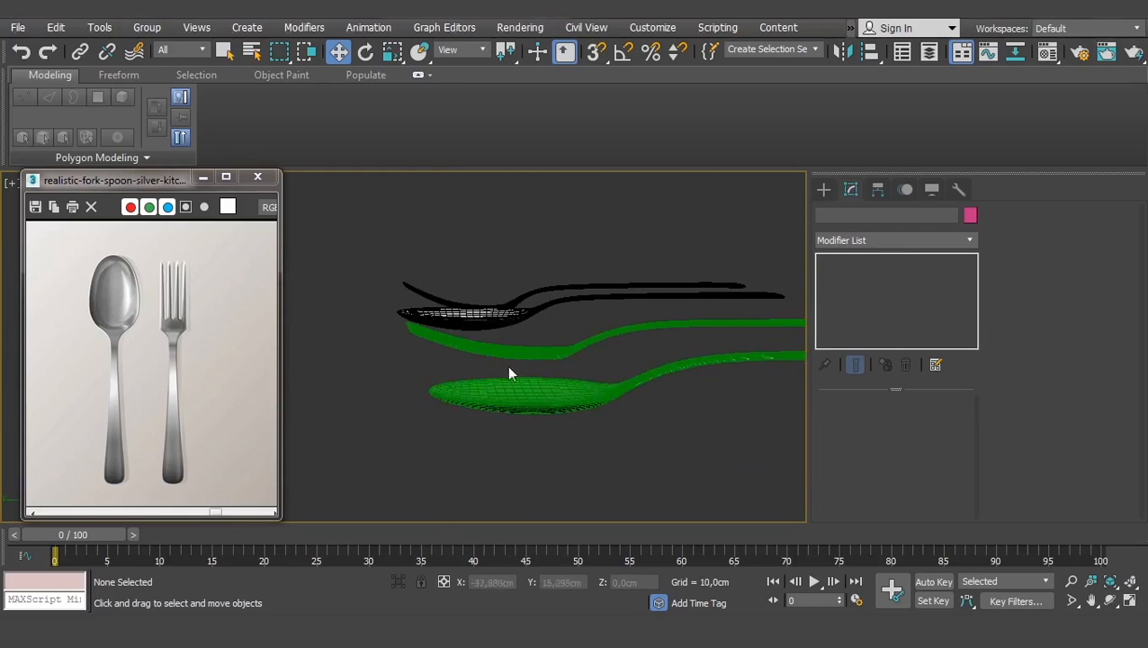
{"action": "middle_click_drag", "start_coordinate": [585, 358], "coordinate": [538, 373], "text": "alt"}
{"action": "middle_click_drag", "start_coordinate": [428, 354], "coordinate": [491, 372], "text": "alt"}
{"action": "scroll", "coordinate": [485, 371], "scroll_direction": "up", "scroll_amount": 2}
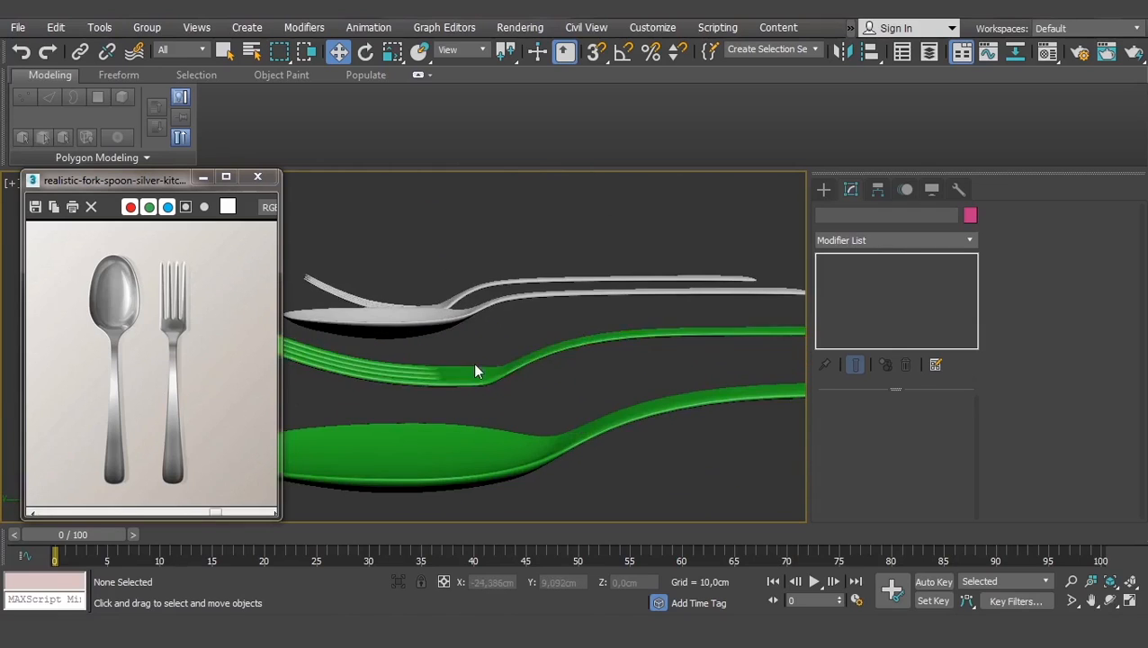
{"action": "left_click", "coordinate": [546, 438]}
{"action": "scroll", "coordinate": [623, 381], "scroll_direction": "down", "scroll_amount": 2}
{"action": "middle_click_drag", "start_coordinate": [622, 382], "coordinate": [594, 467], "text": "alt"}
{"action": "scroll", "coordinate": [634, 418], "scroll_direction": "down", "scroll_amount": 2}
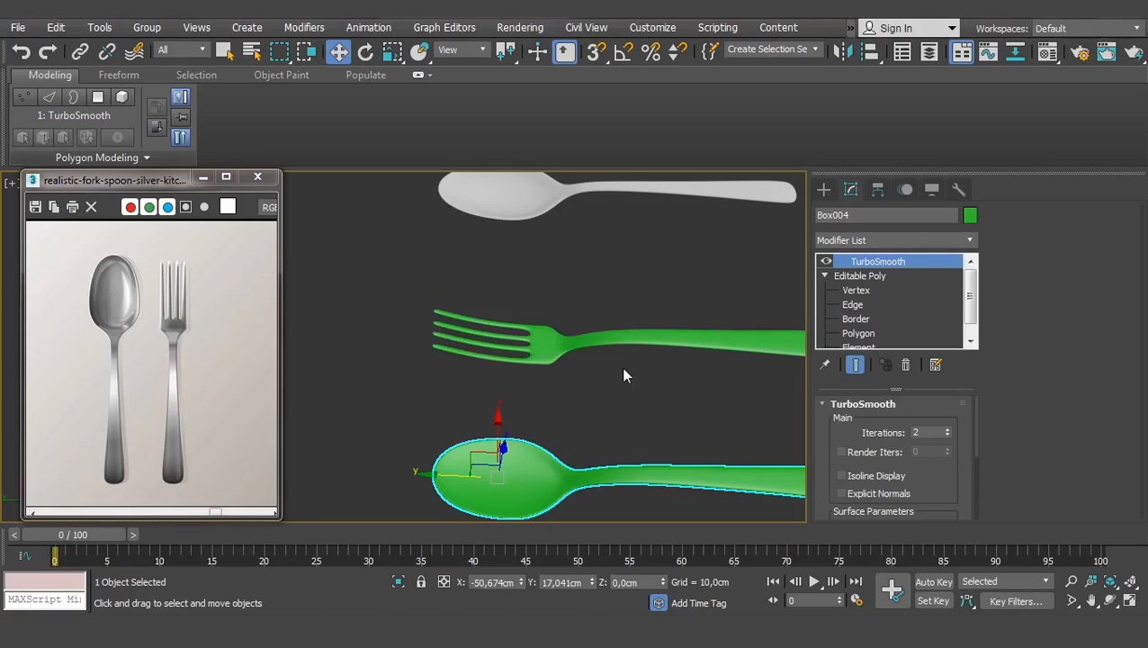
{"action": "left_click", "coordinate": [508, 346]}
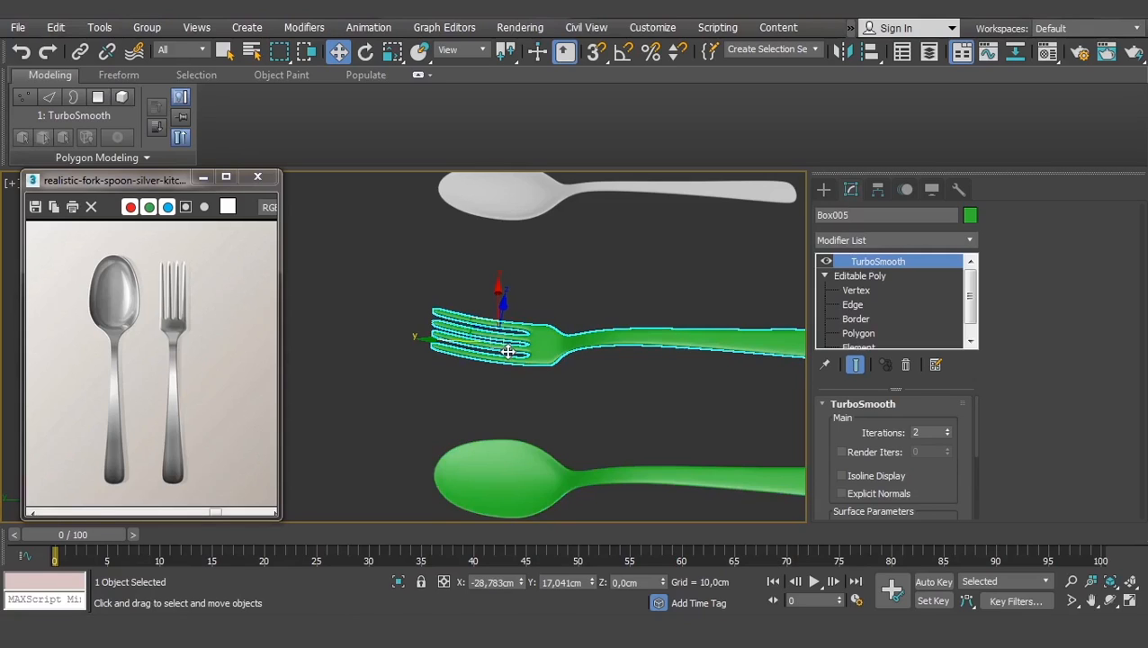
{"action": "scroll", "coordinate": [611, 337], "scroll_direction": "down", "scroll_amount": 3}
{"action": "left_click", "coordinate": [654, 386]}
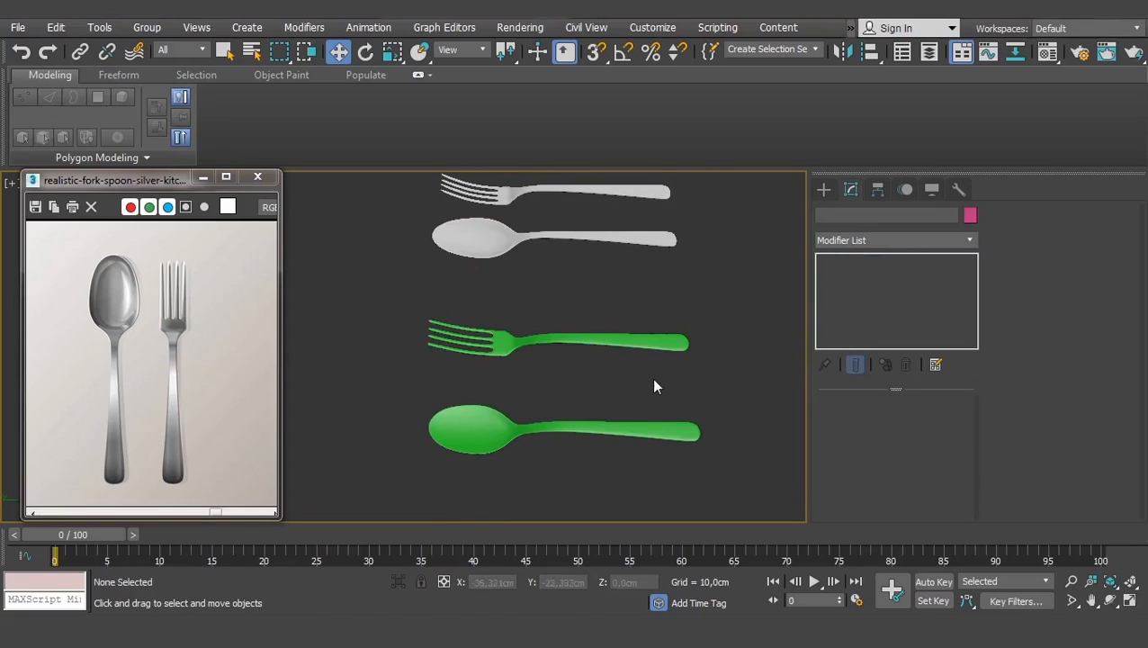
{"action": "middle_click_drag", "start_coordinate": [692, 416], "coordinate": [583, 336], "text": "alt"}
{"action": "left_click_drag", "start_coordinate": [605, 320], "coordinate": [448, 408]}
{"action": "key", "text": "F4"}
{"action": "middle_click_drag", "start_coordinate": [588, 457], "coordinate": [589, 372]}
{"action": "left_click", "coordinate": [607, 370]}
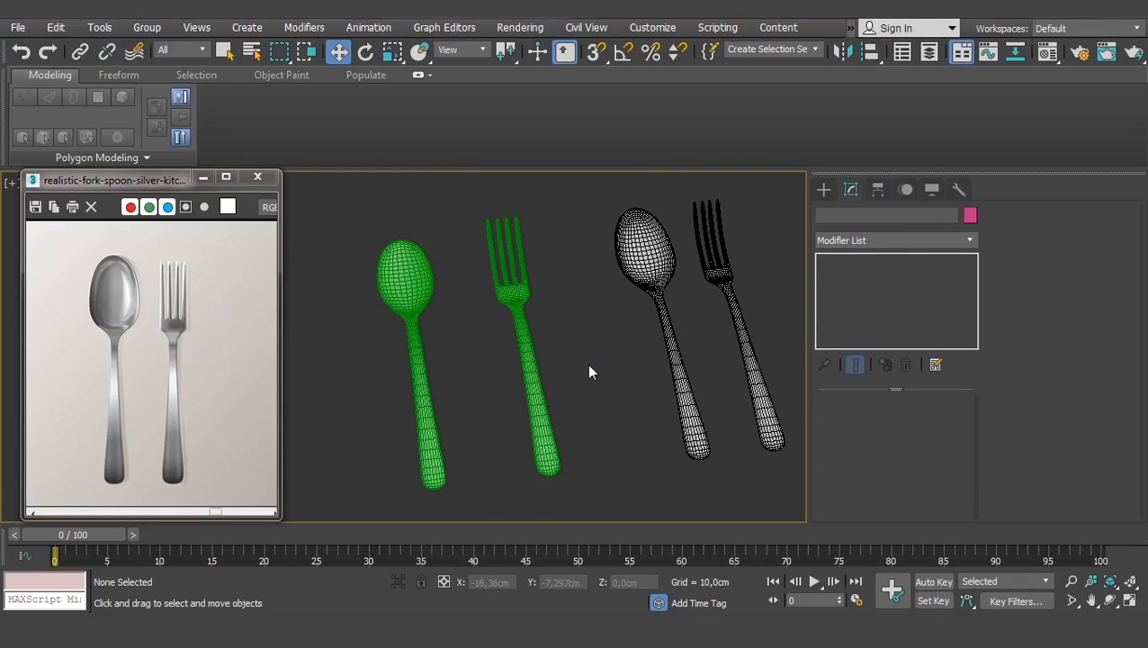
{"action": "left_click_drag", "start_coordinate": [345, 419], "coordinate": [347, 420]}
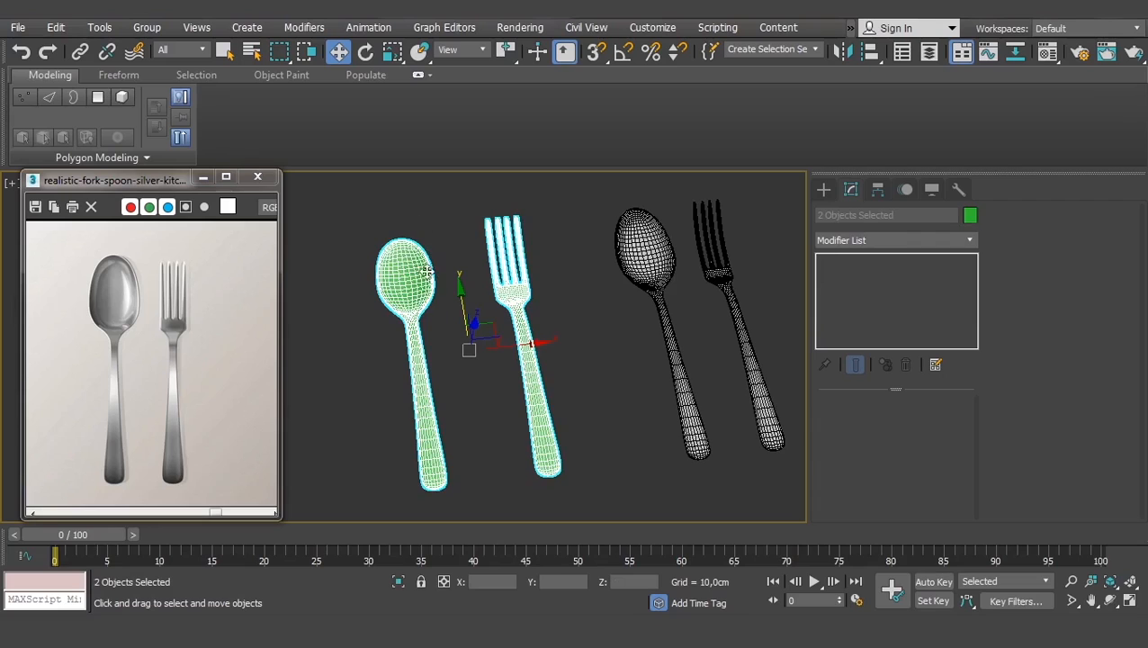
{"action": "left_click", "coordinate": [471, 376]}
{"action": "left_click", "coordinate": [419, 330]}
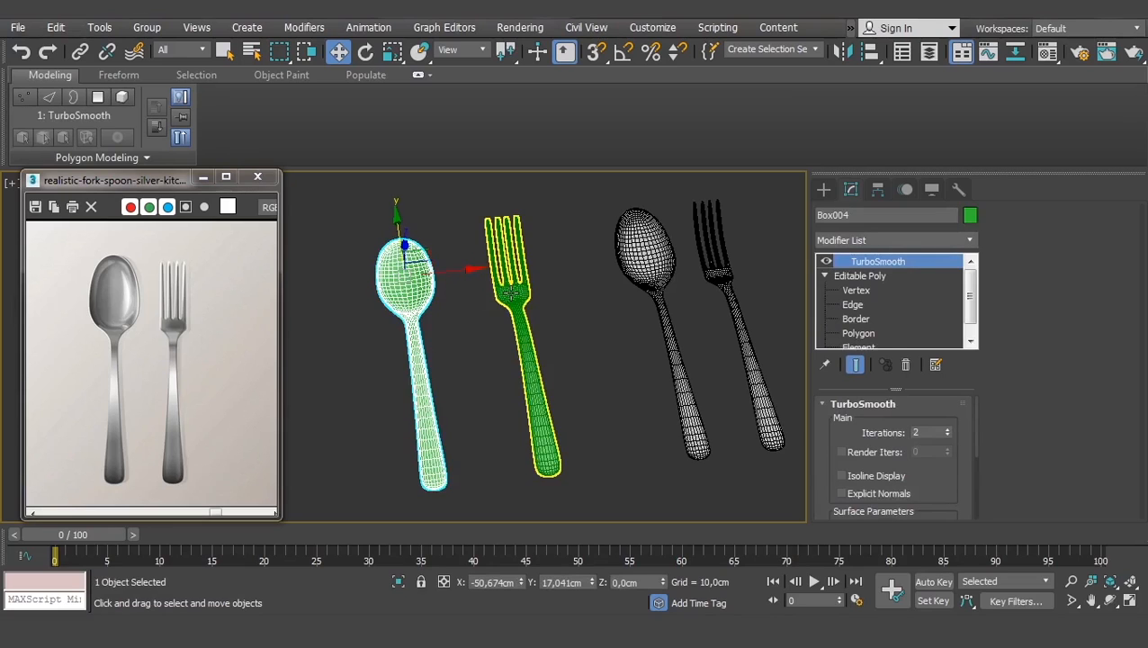
{"action": "left_click", "coordinate": [870, 281]}
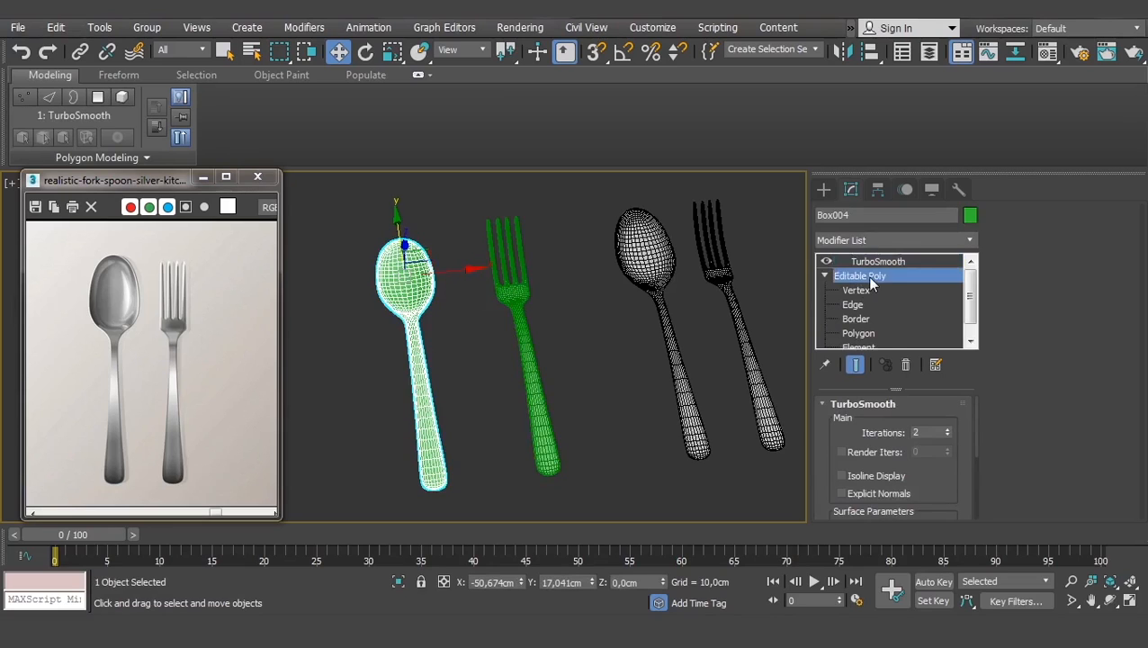
{"action": "left_click", "coordinate": [472, 317]}
{"action": "left_click", "coordinate": [419, 287]}
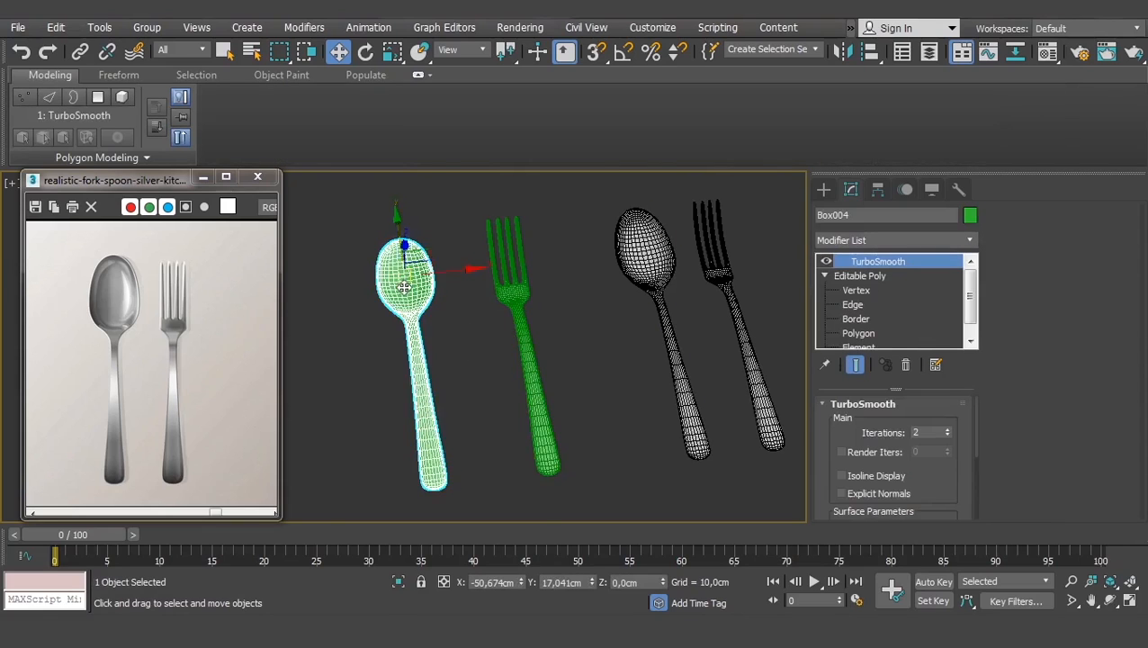
{"action": "scroll", "coordinate": [794, 303], "scroll_direction": "up", "scroll_amount": 3}
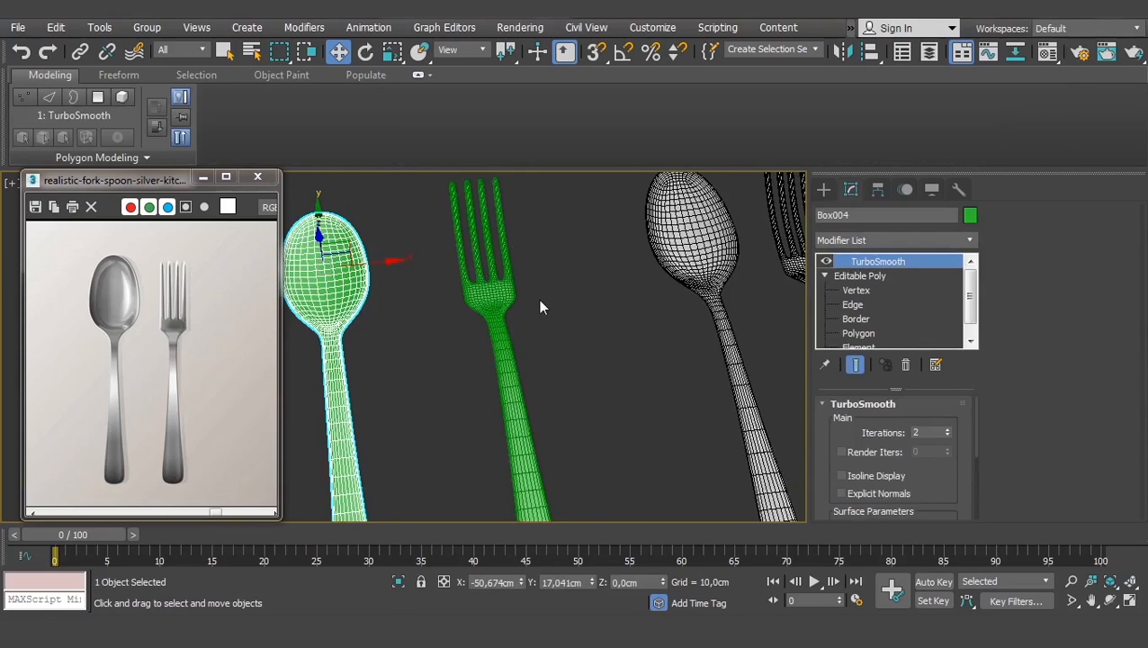
{"action": "middle_click_drag", "start_coordinate": [540, 307], "coordinate": [710, 324]}
{"action": "left_click", "coordinate": [825, 261]}
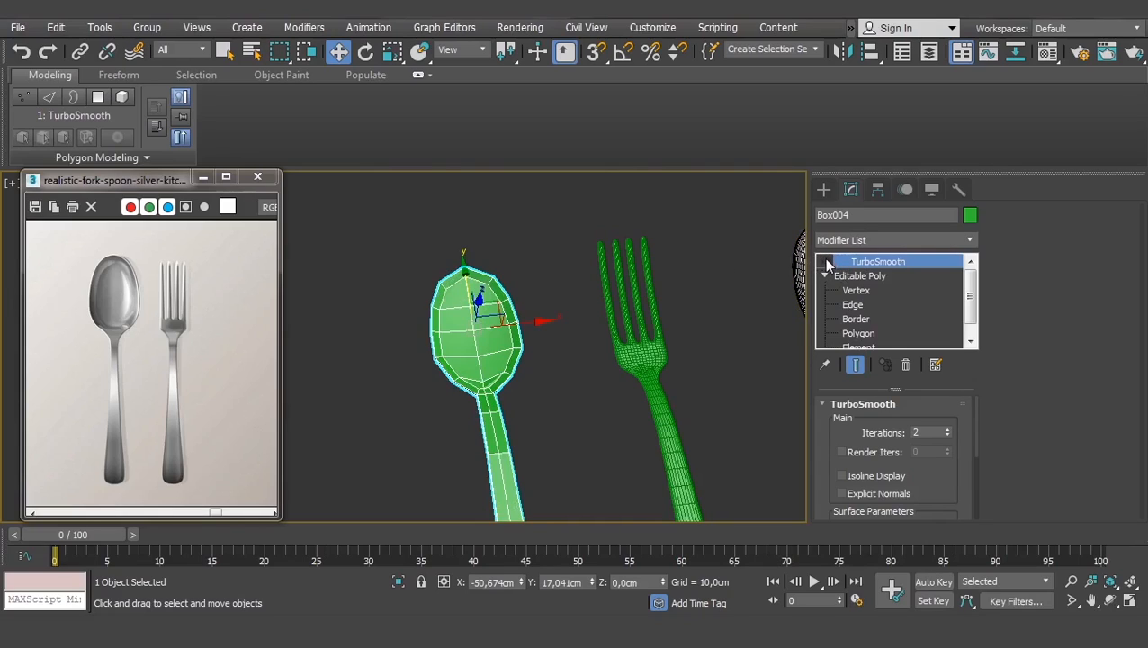
{"action": "left_click", "coordinate": [826, 261]}
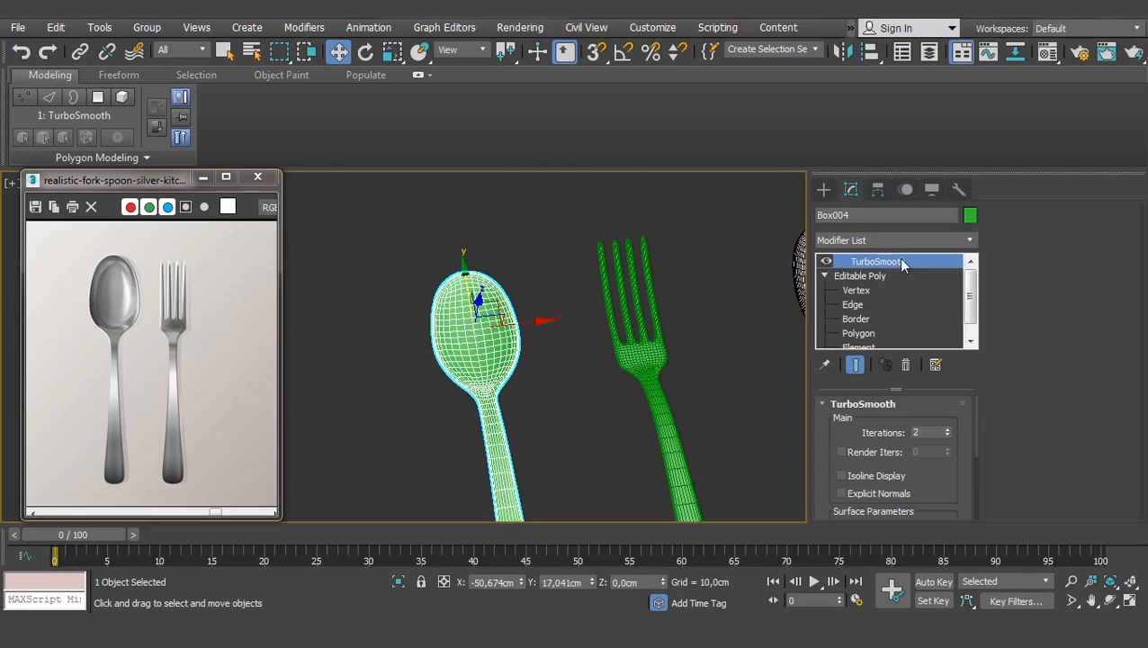
{"action": "left_click", "coordinate": [825, 261]}
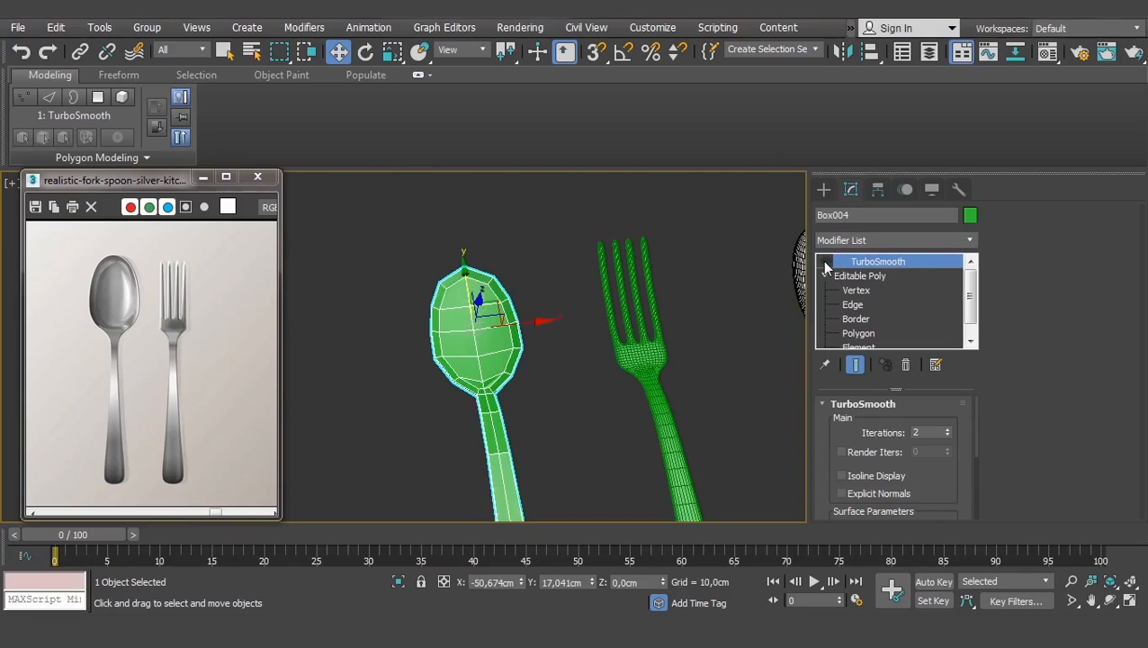
{"action": "left_click", "coordinate": [826, 261]}
{"action": "left_click", "coordinate": [825, 261]}
{"action": "left_click", "coordinate": [826, 261]}
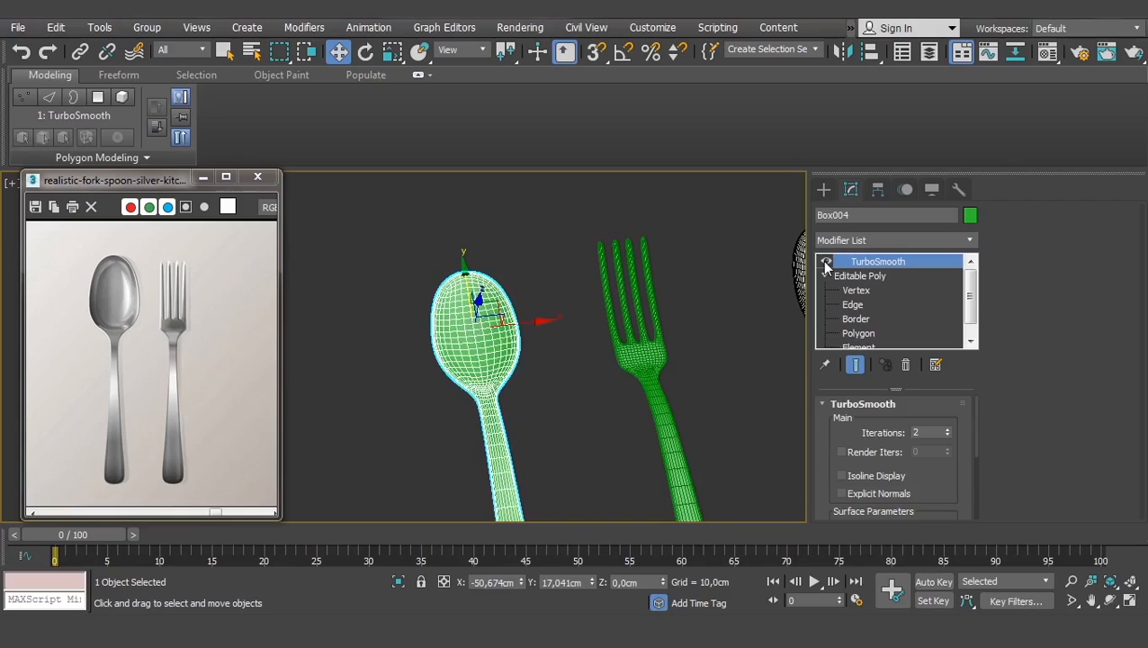
{"action": "scroll", "coordinate": [561, 374], "scroll_direction": "down", "scroll_amount": 1}
{"action": "left_click", "coordinate": [568, 410]}
{"action": "scroll", "coordinate": [568, 410], "scroll_direction": "down", "scroll_amount": 4}
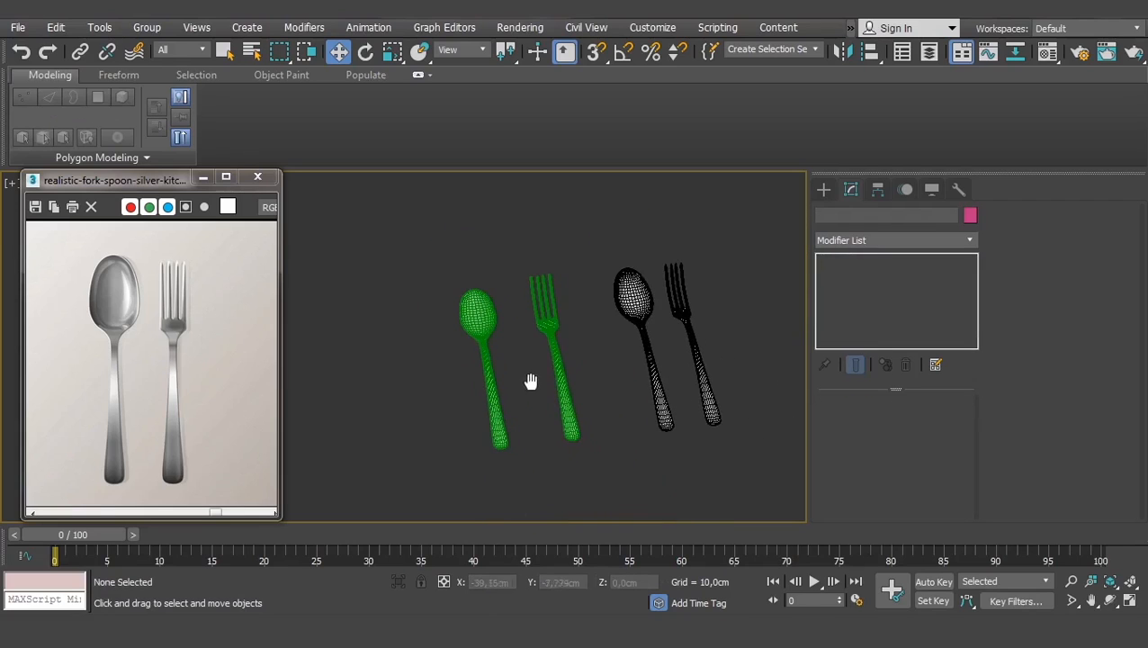
{"action": "left_click_drag", "start_coordinate": [589, 311], "coordinate": [432, 409]}
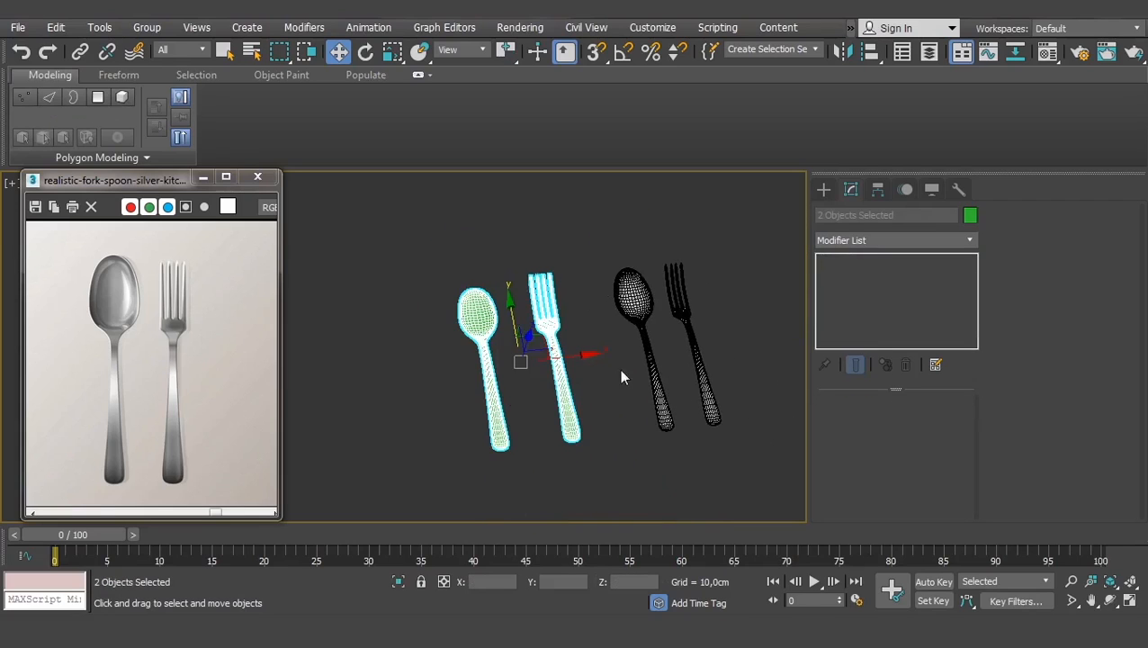
{"action": "middle_click_drag", "start_coordinate": [619, 369], "coordinate": [572, 384]}
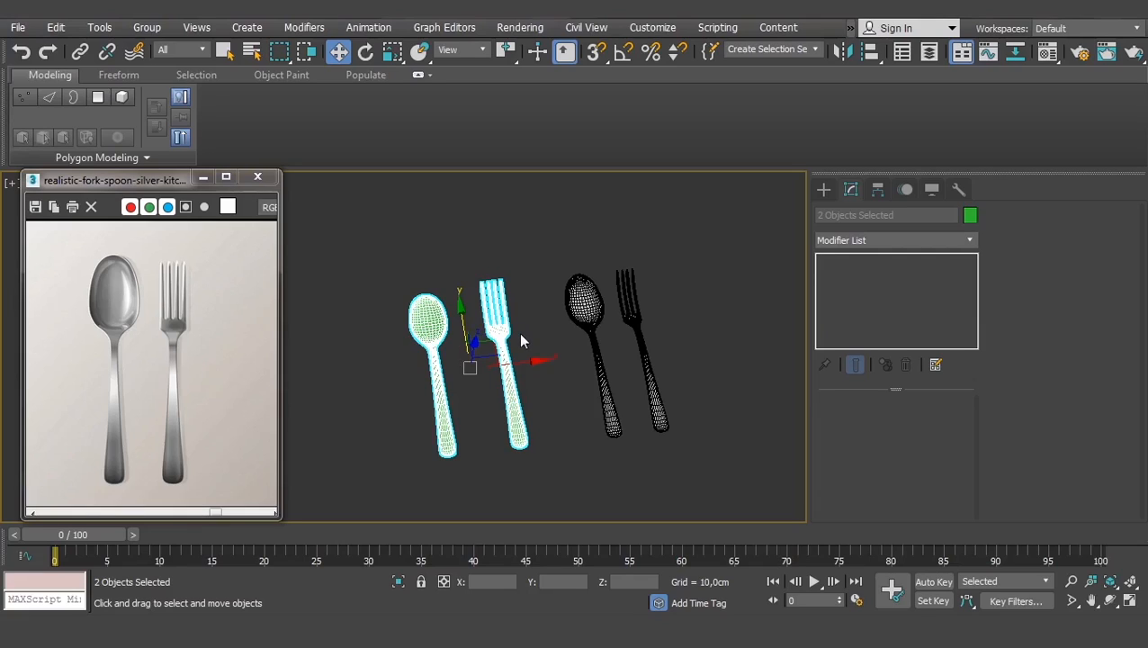
{"action": "left_click", "coordinate": [550, 413]}
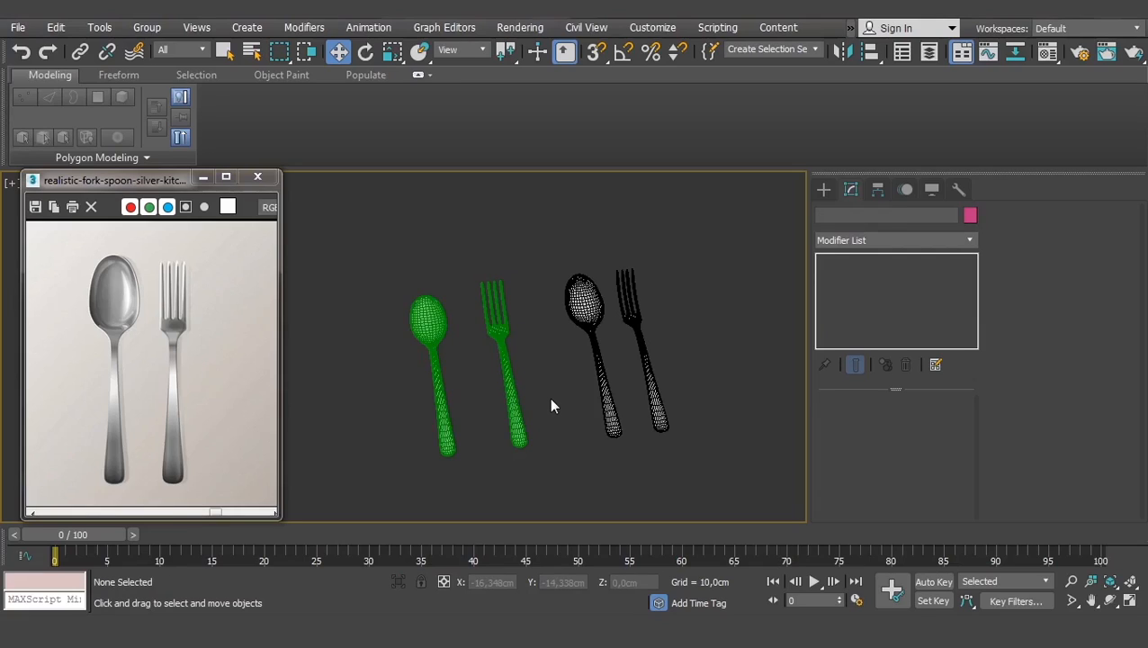